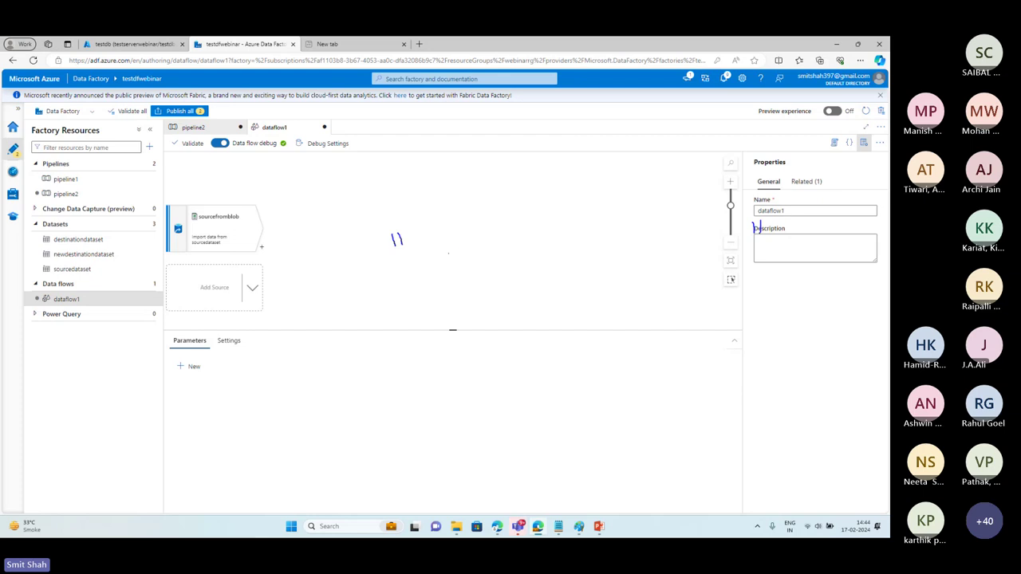
Sketch a nested-object note on screen showing Address: Mumbai and Age: 24.
left_click_drag(428, 238, 426, 277)
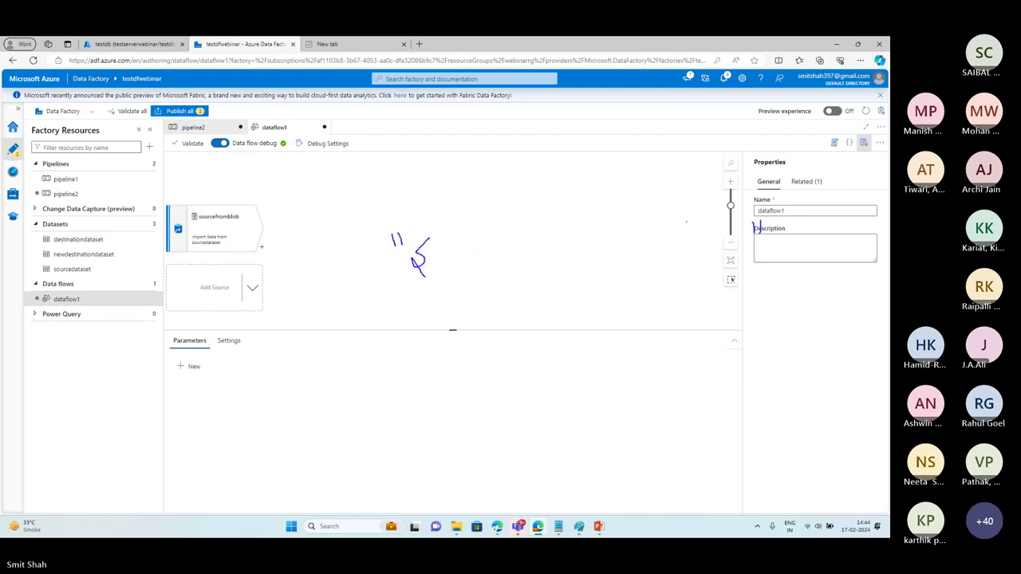
left_click_drag(729, 220, 732, 263)
mouse_move(444, 265)
left_mouse_down()
mouse_move(451, 244)
mouse_move(459, 263)
mouse_move(476, 242)
mouse_move(494, 260)
mouse_move(537, 243)
mouse_move(546, 255)
mouse_move(578, 248)
mouse_move(594, 252)
mouse_move(593, 265)
left_mouse_up()
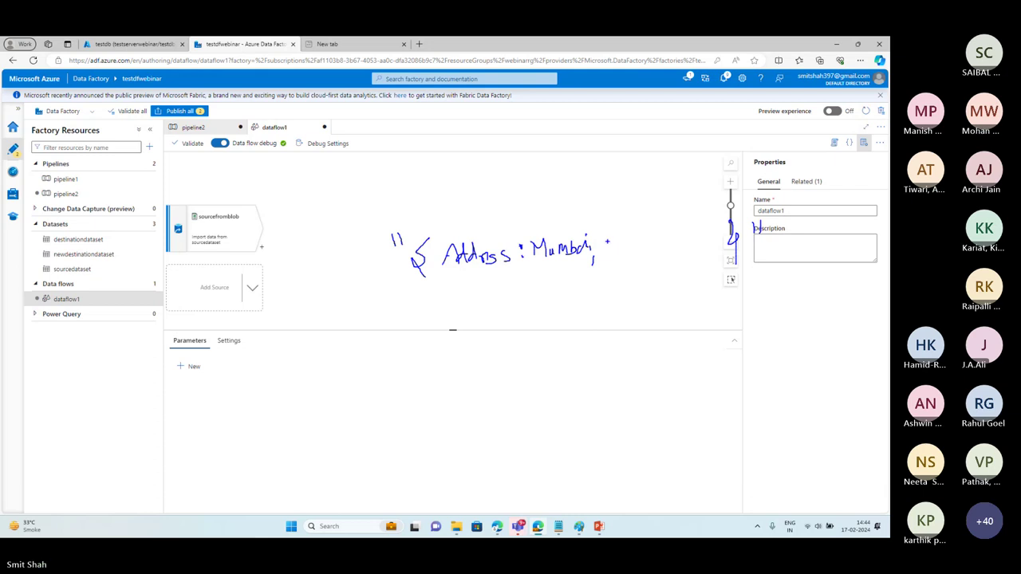
mouse_move(608, 240)
left_mouse_down()
mouse_move(605, 254)
mouse_move(624, 265)
mouse_move(658, 246)
mouse_move(680, 253)
left_mouse_up()
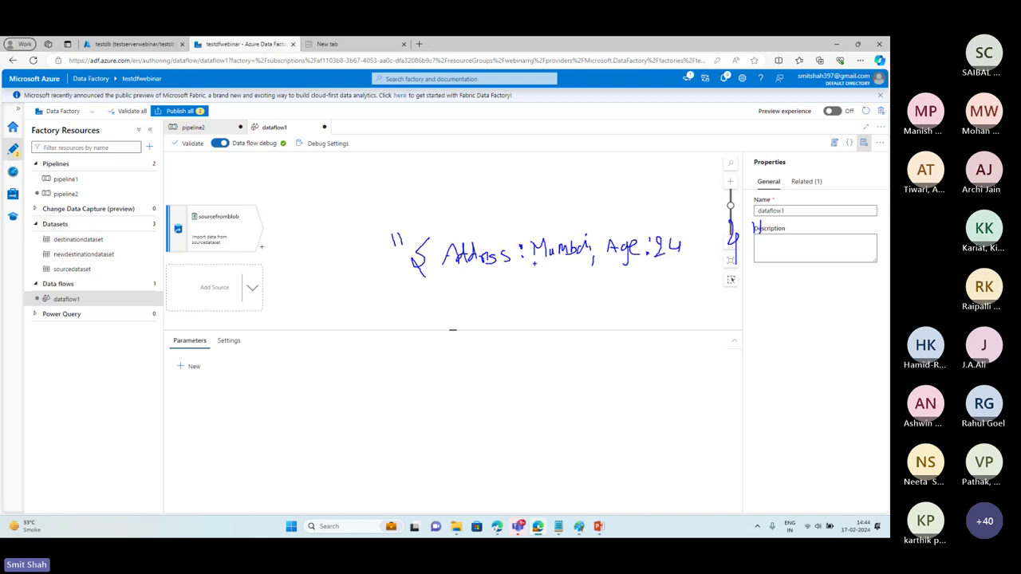
left_click_drag(444, 329, 448, 390)
left_click_drag(474, 469, 488, 522)
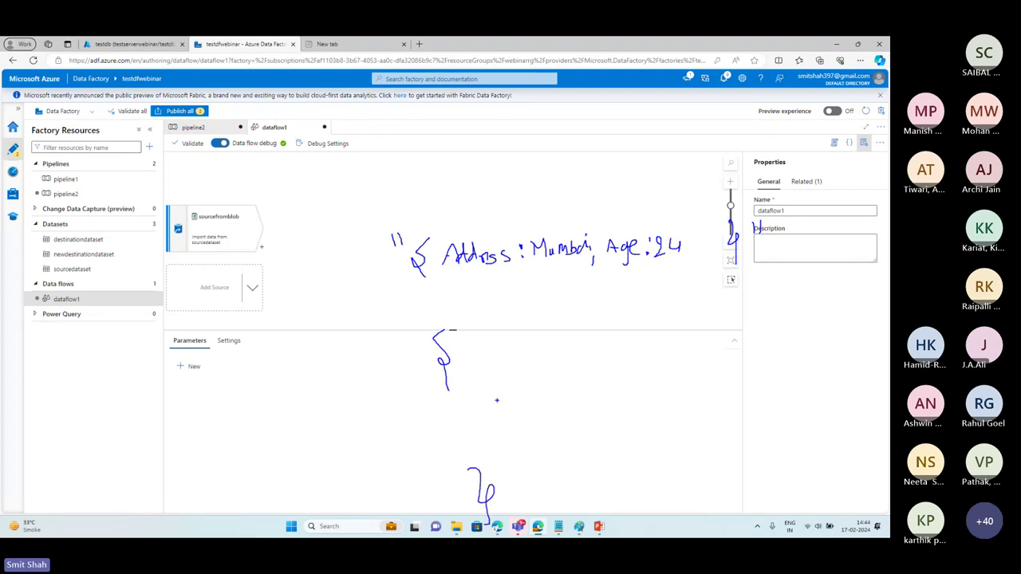
mouse_move(493, 381)
left_mouse_down()
mouse_move(516, 362)
mouse_move(561, 369)
left_mouse_up()
mouse_move(568, 369)
left_mouse_down()
mouse_move(562, 376)
mouse_move(573, 376)
left_mouse_up()
left_click_drag(587, 360, 660, 375)
left_click_drag(669, 369, 669, 376)
mouse_move(502, 436)
left_mouse_down()
mouse_move(523, 443)
mouse_move(592, 432)
mouse_move(611, 414)
left_mouse_up()
left_click_drag(610, 407, 609, 427)
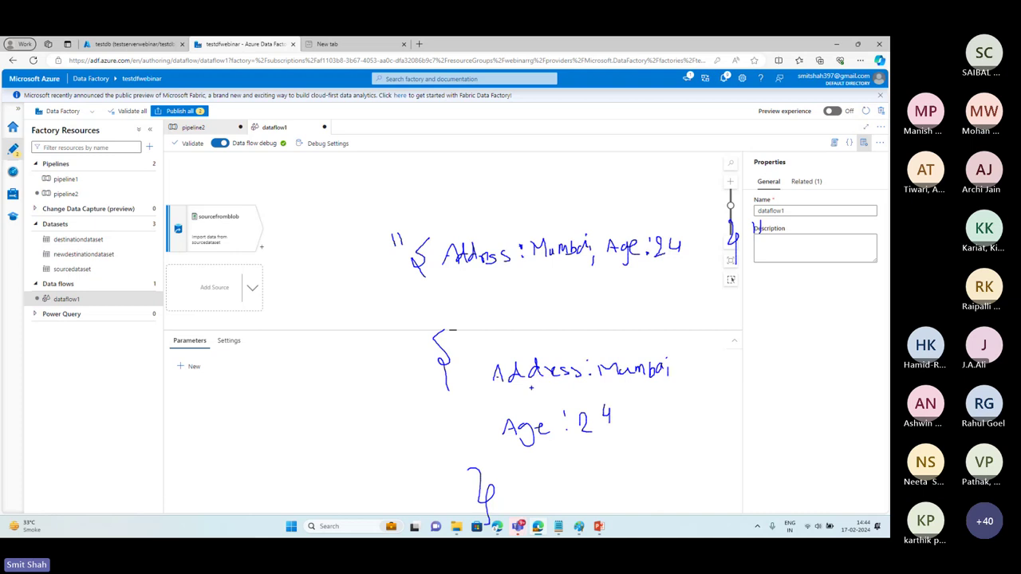
Clear the notes and scroll the transformations that can follow sourcefromblob.
key("Escape")
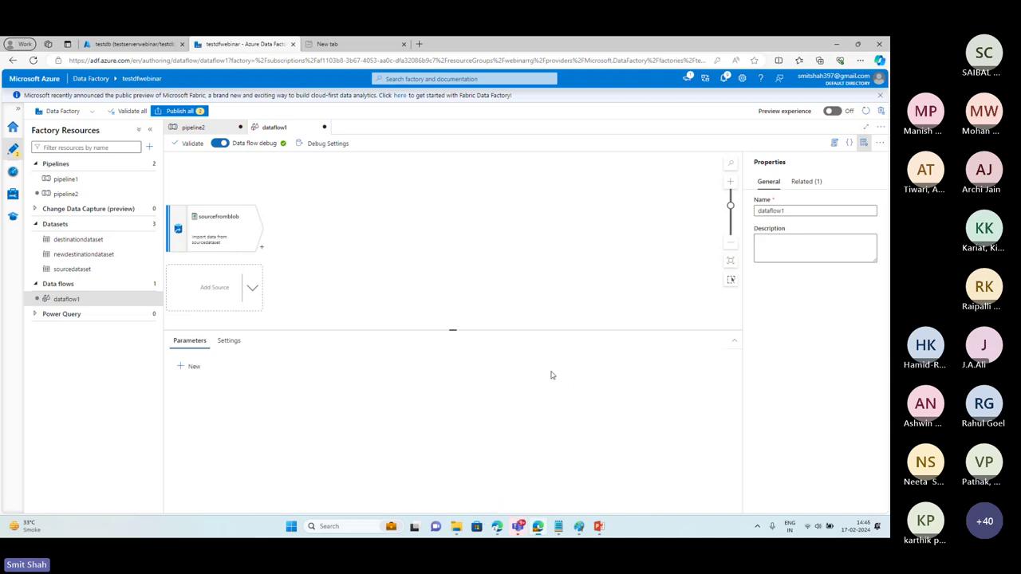
left_click(224, 242)
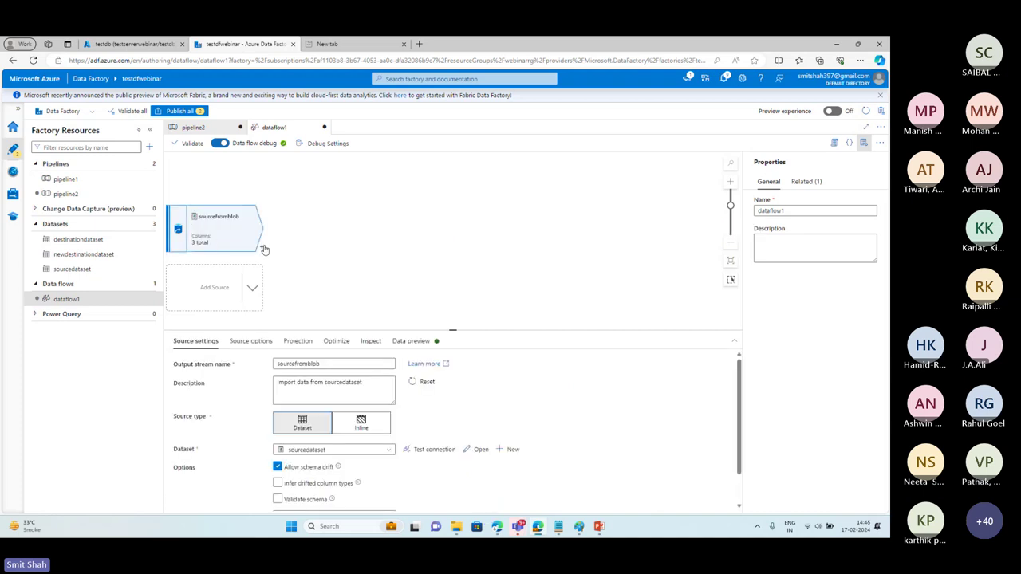
left_click(261, 247)
scroll(333, 402, "down", 3)
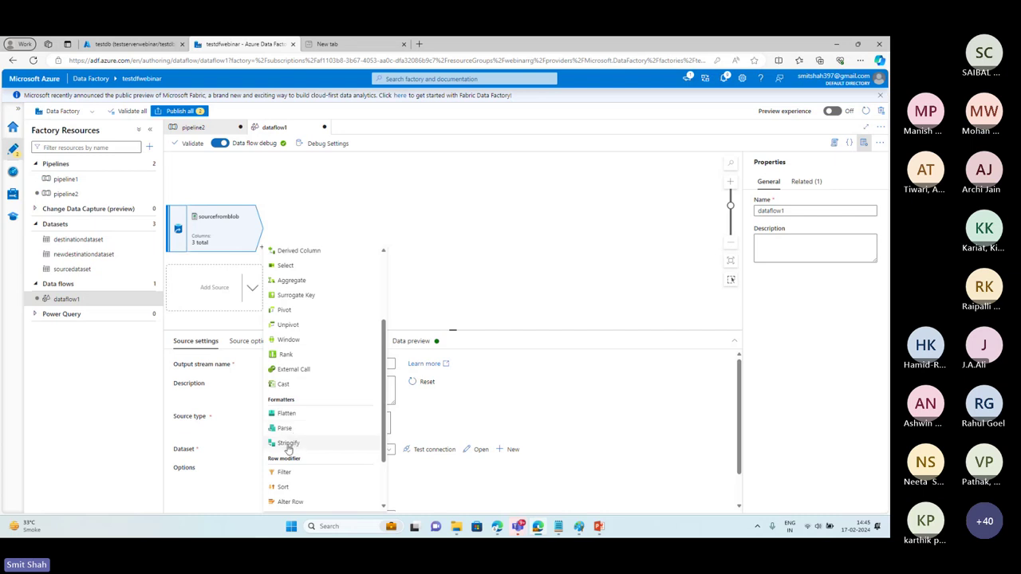
scroll(296, 445, "down", 2)
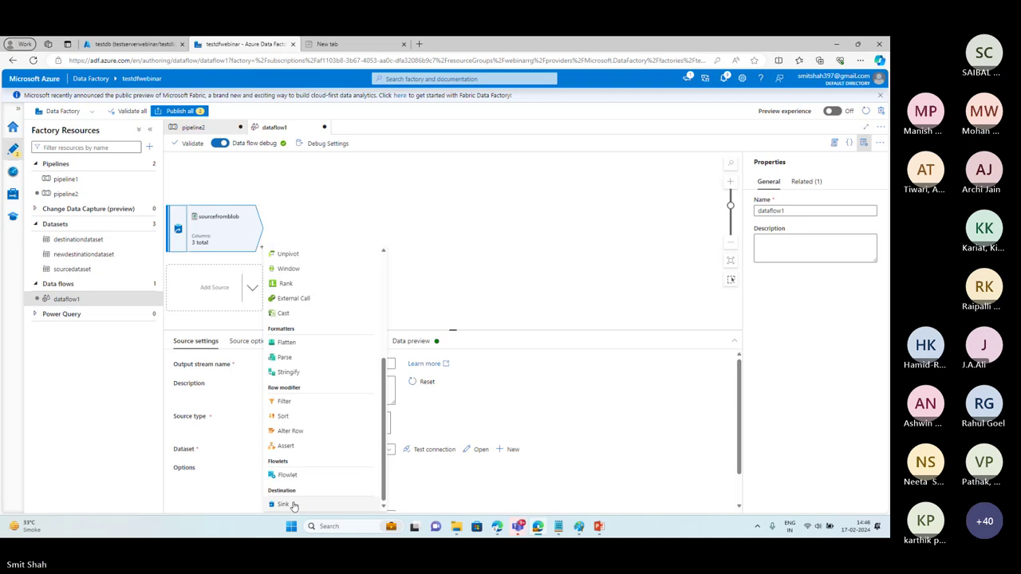
scroll(313, 359, "up", 5)
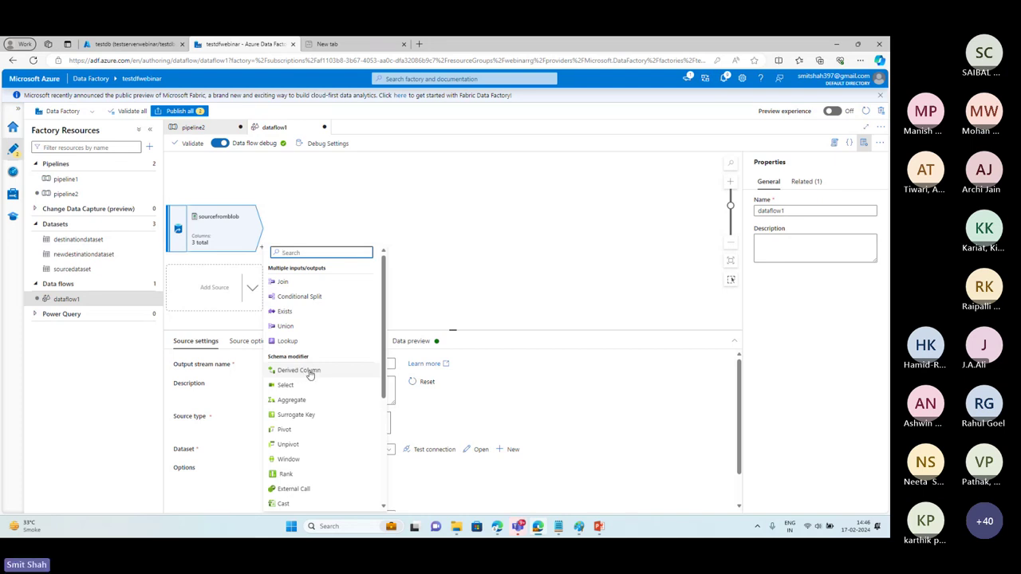
Add a Derived Column step with column Year and output stream name AddingYearColumn.
left_click(311, 371)
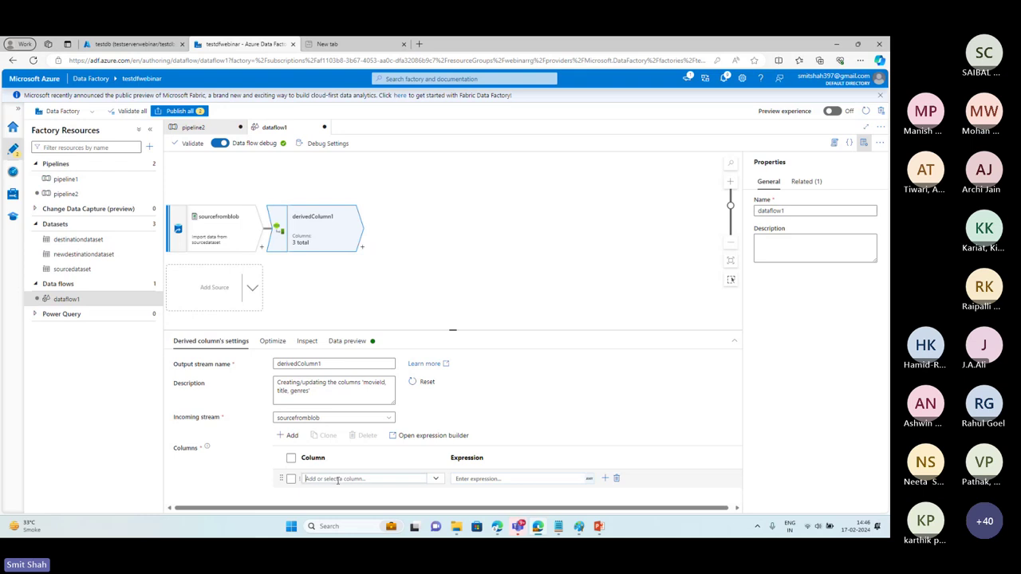
type("Year")
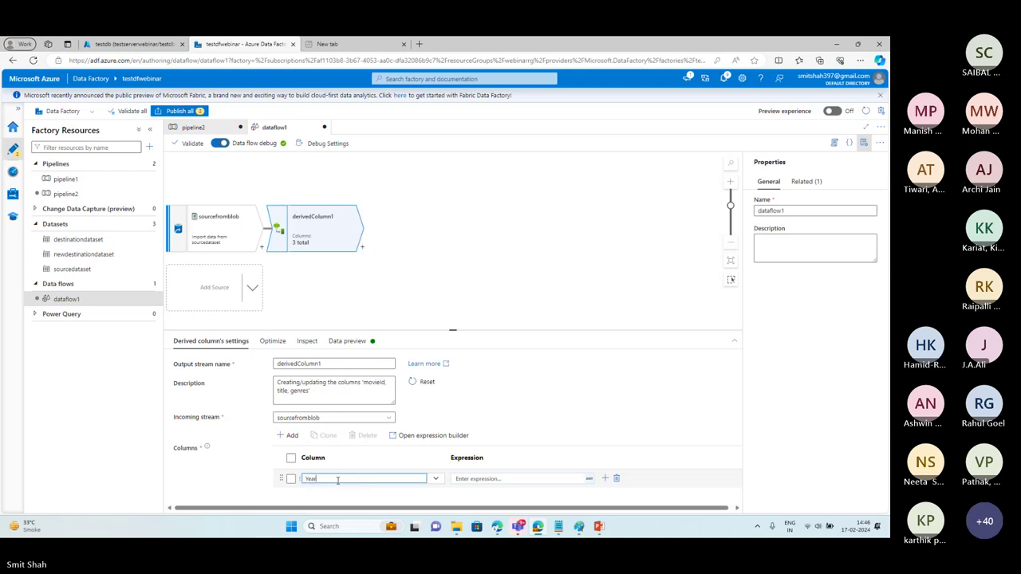
double_click(325, 364)
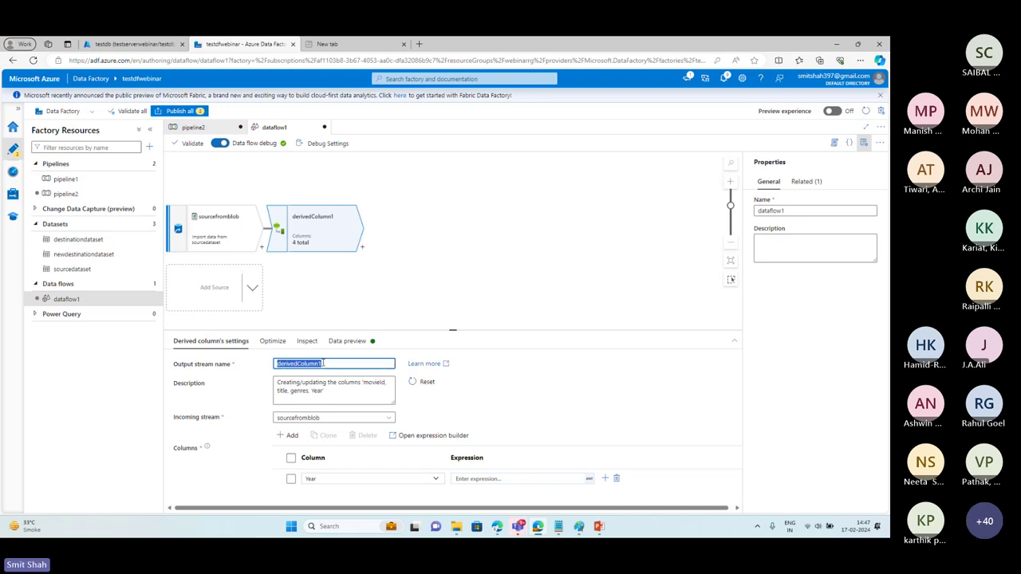
type("AddingYearColum")
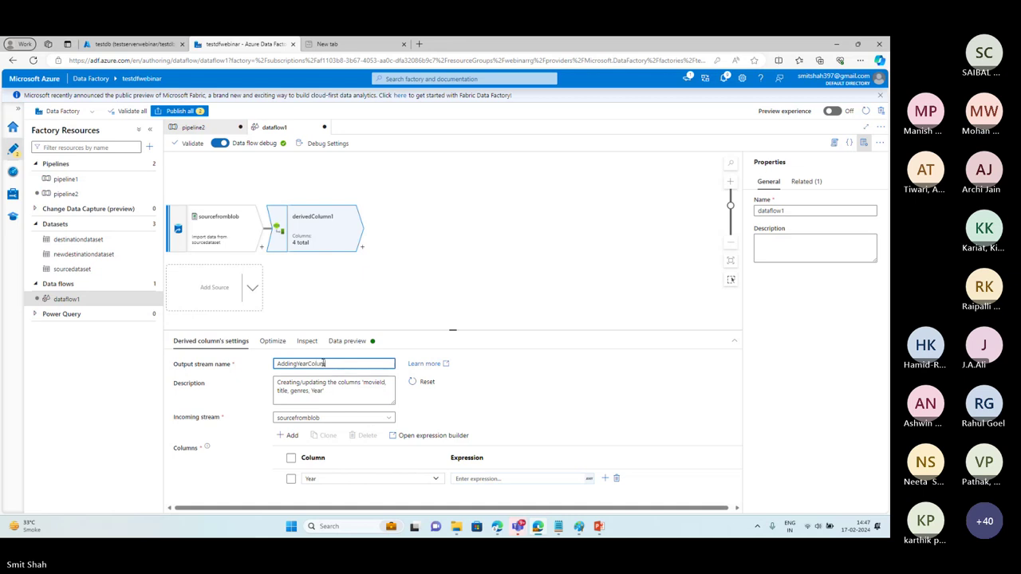
type("n")
Circle the new step and the sourcefromblob incoming stream, then focus the Year expression field.
mouse_move(351, 198)
left_mouse_down()
mouse_move(290, 229)
mouse_move(348, 193)
mouse_move(237, 175)
mouse_move(221, 197)
mouse_move(229, 203)
mouse_move(189, 209)
mouse_move(236, 228)
mouse_move(239, 212)
left_mouse_up()
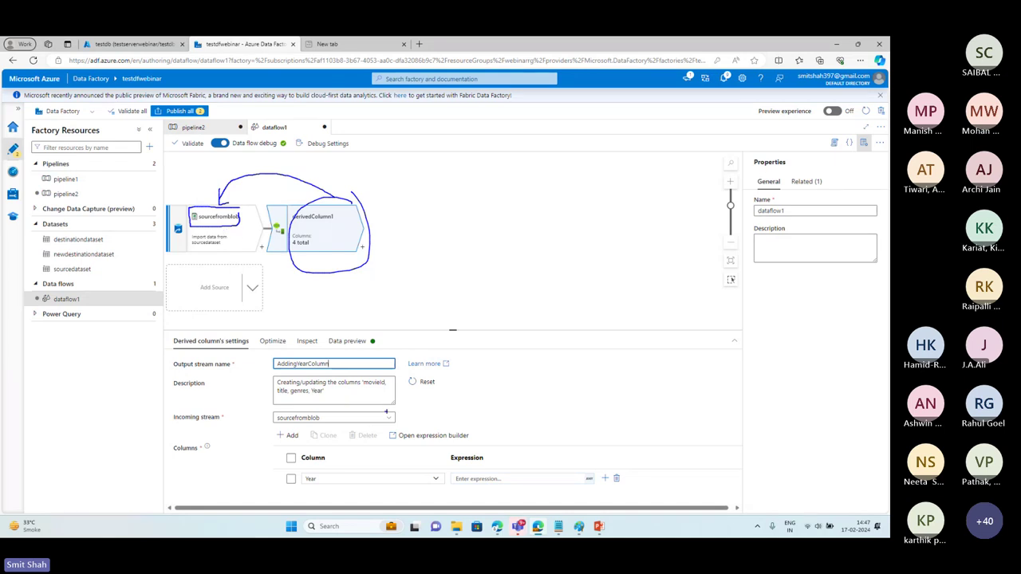
left_click_drag(259, 405, 410, 427)
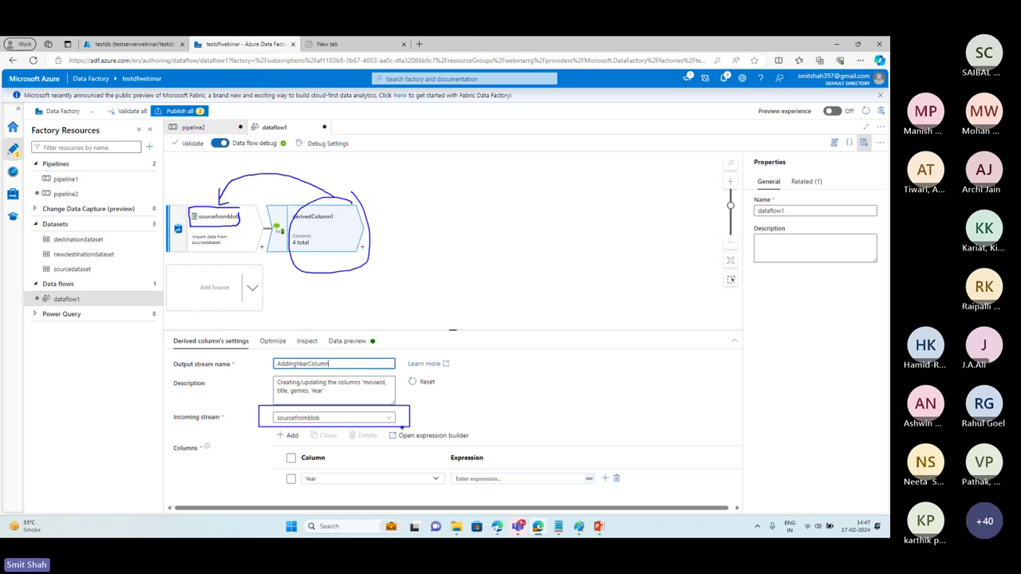
key("Escape")
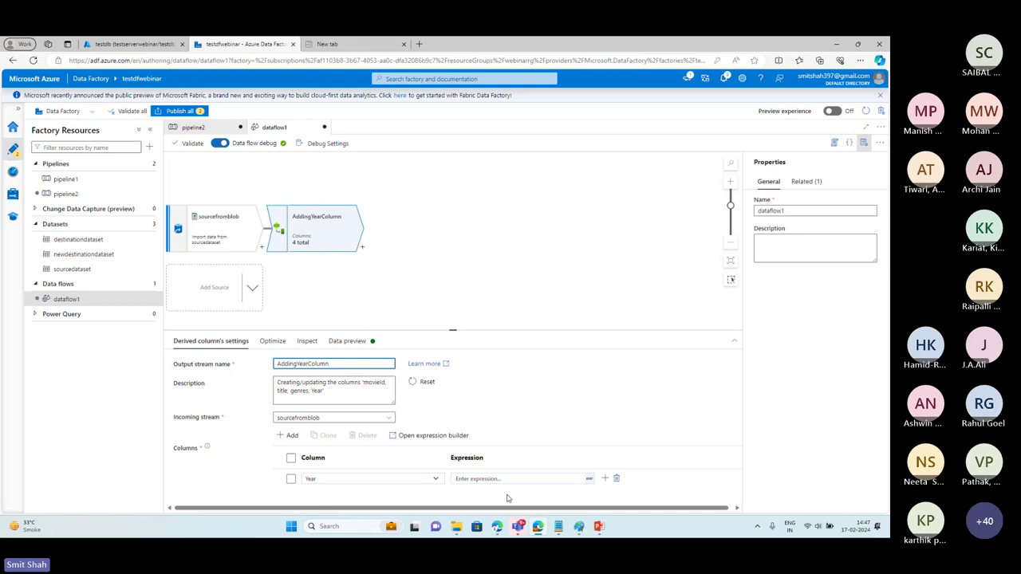
left_click(488, 479)
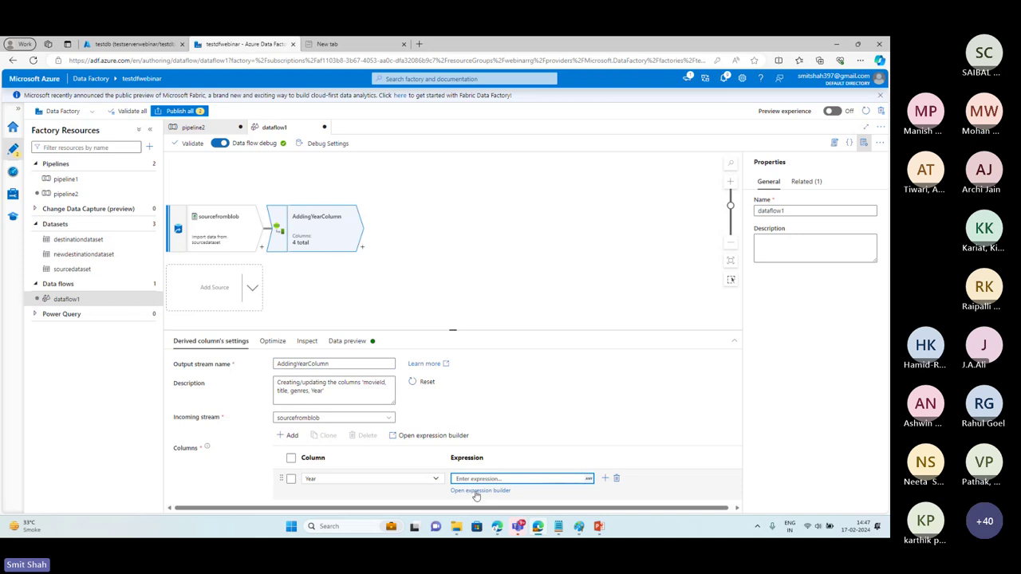
Enter right(title in the Year expression builder and bring up the Documents folder.
left_click(477, 491)
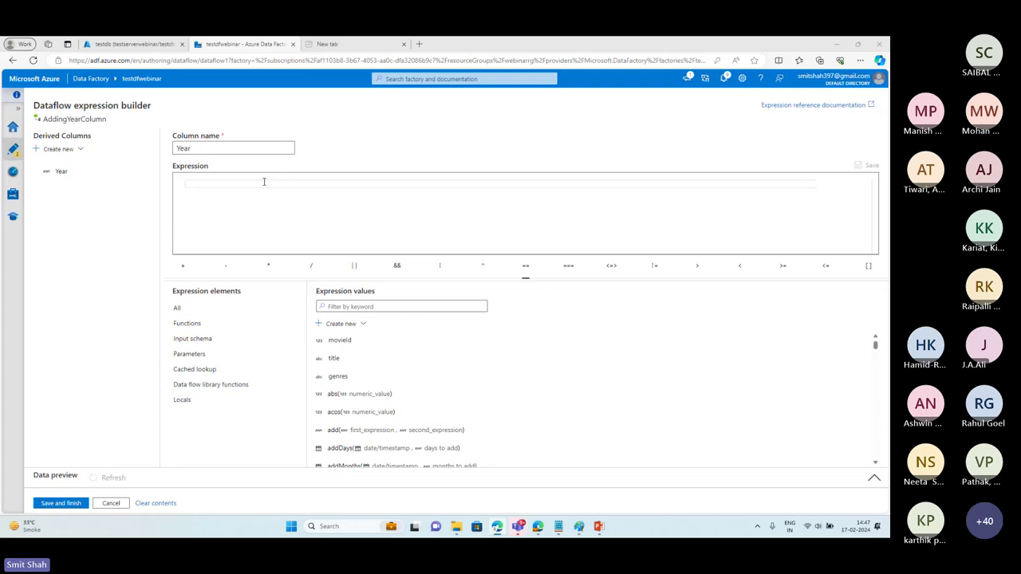
left_click(264, 182)
left_click(228, 186)
type("right")
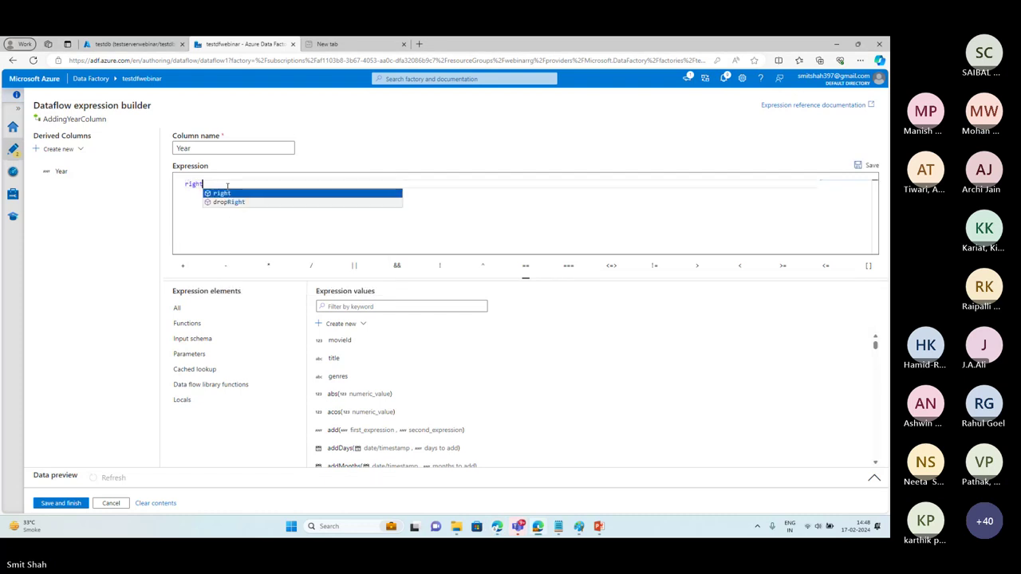
type("(")
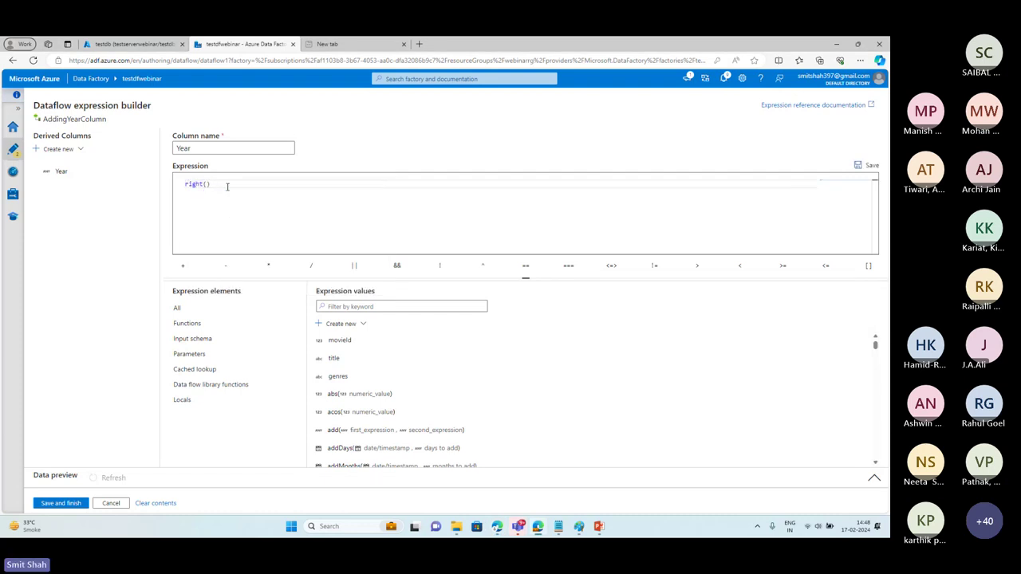
type("title")
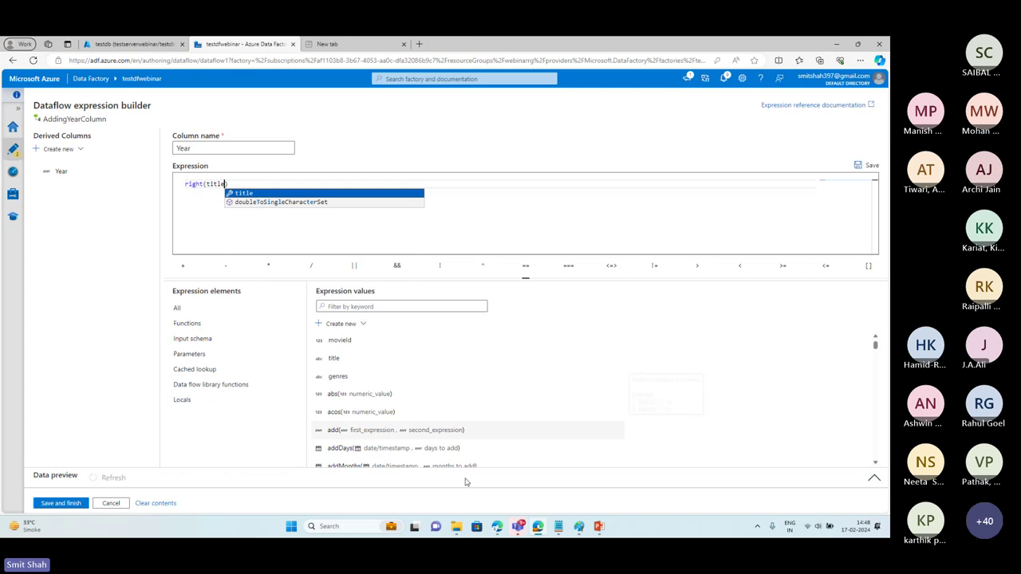
left_click(455, 527)
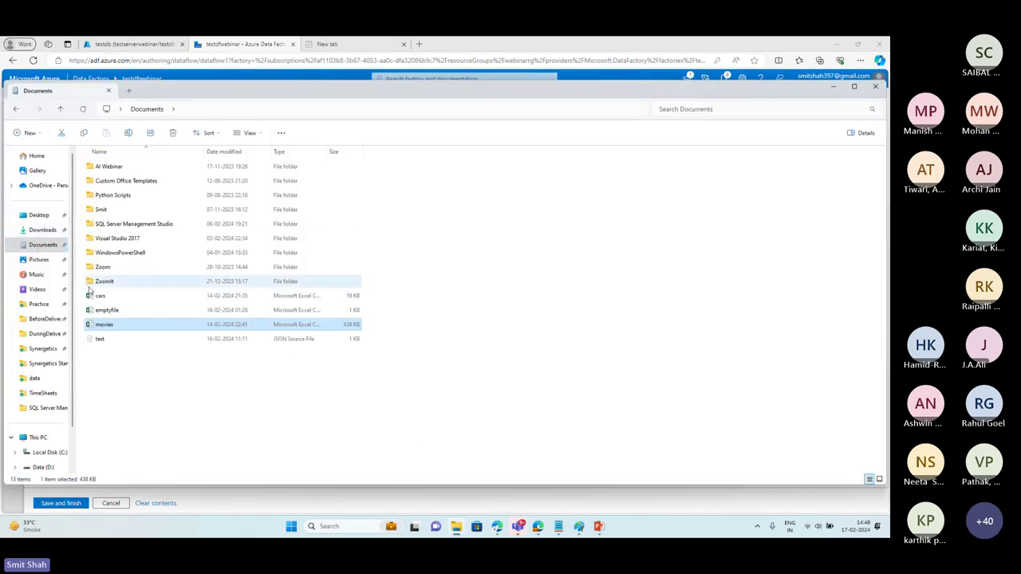
Open the movies file, dismiss the activation notice and widen column B.
double_click(115, 326)
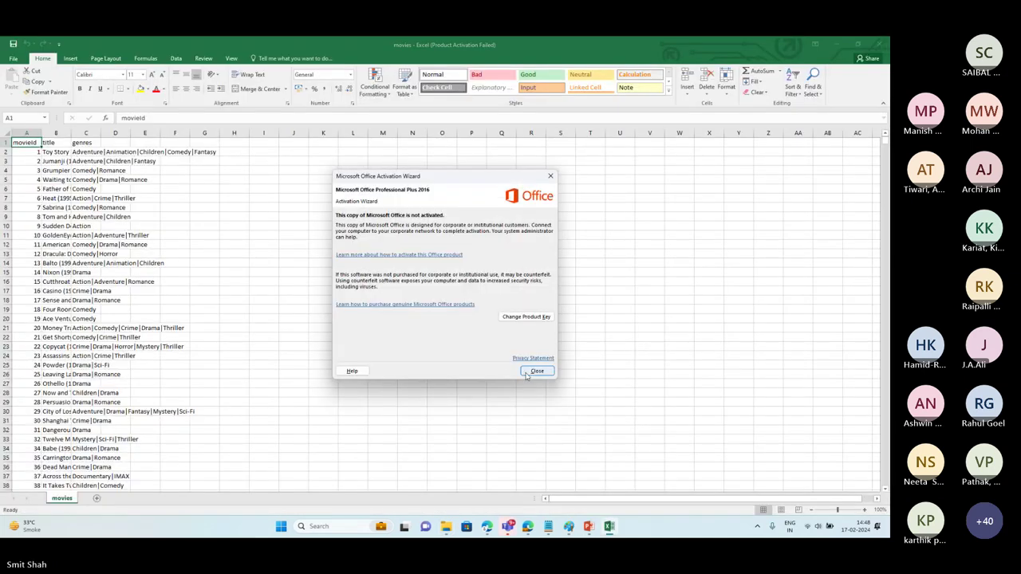
left_click(537, 371)
left_click_drag(71, 131, 268, 146)
Highlight (1995) in the Toy Story and Jumanji titles, then minimize Excel.
double_click(90, 151)
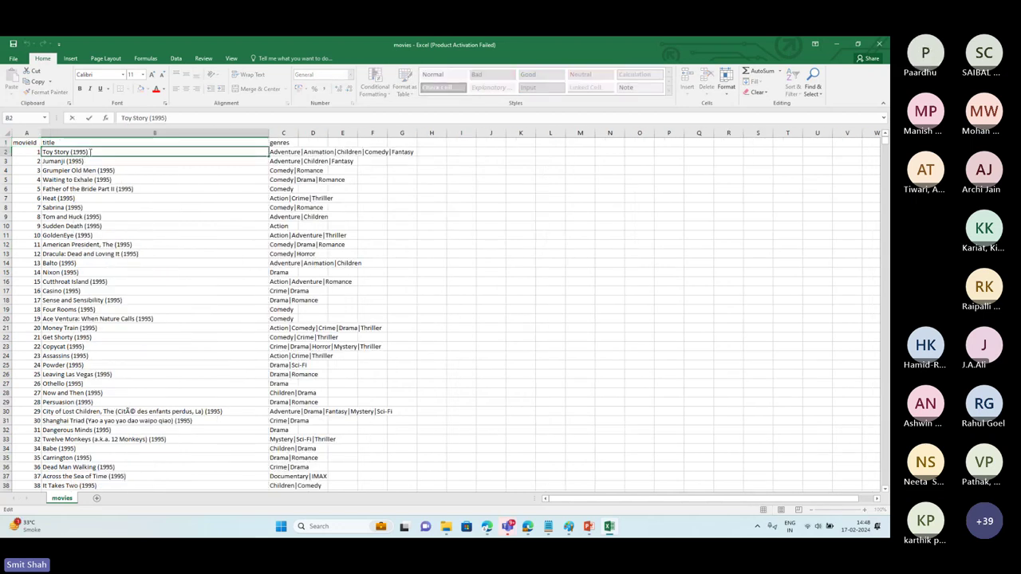
left_click_drag(90, 151, 70, 152)
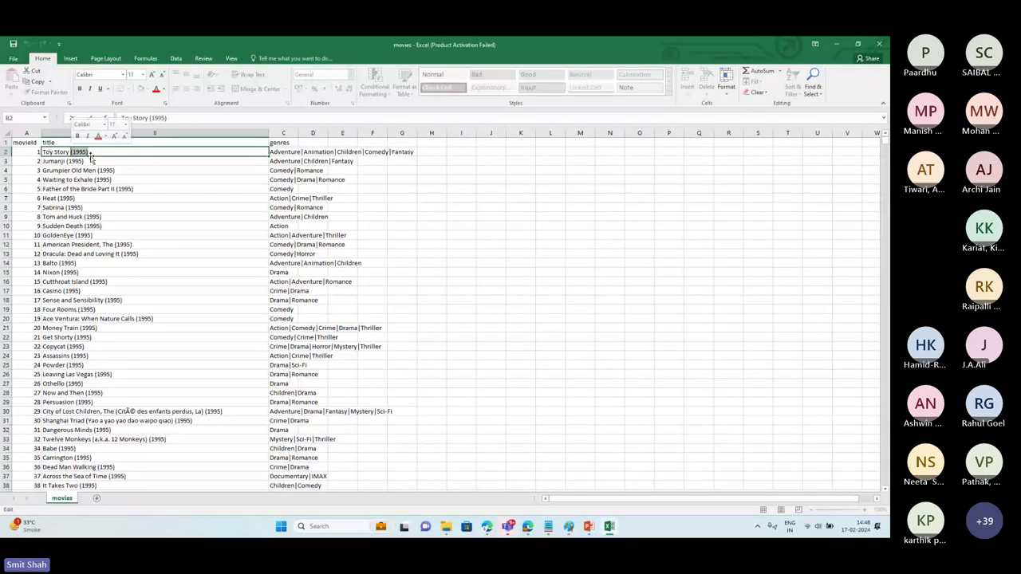
left_click(90, 153)
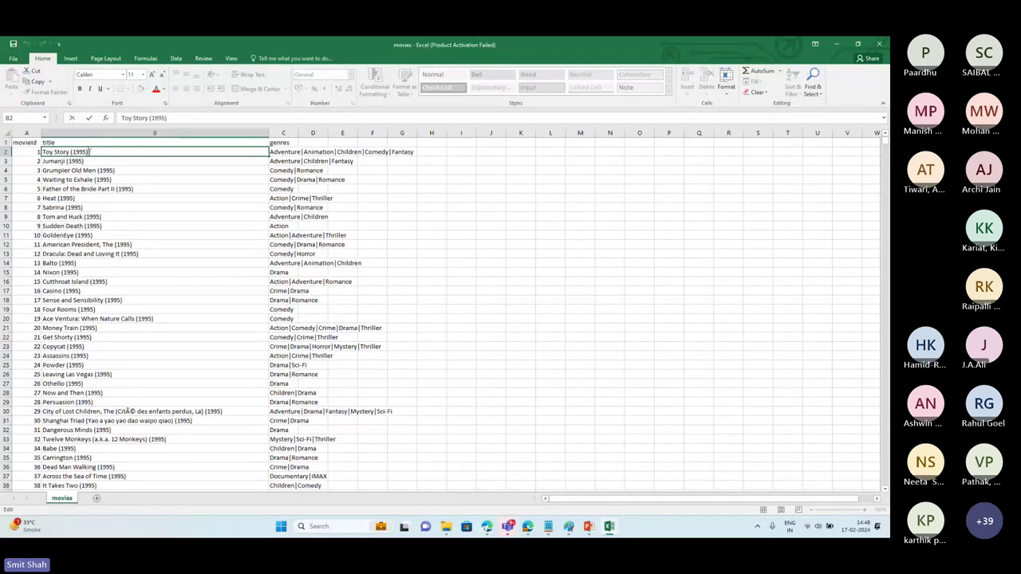
left_click_drag(90, 152, 72, 152)
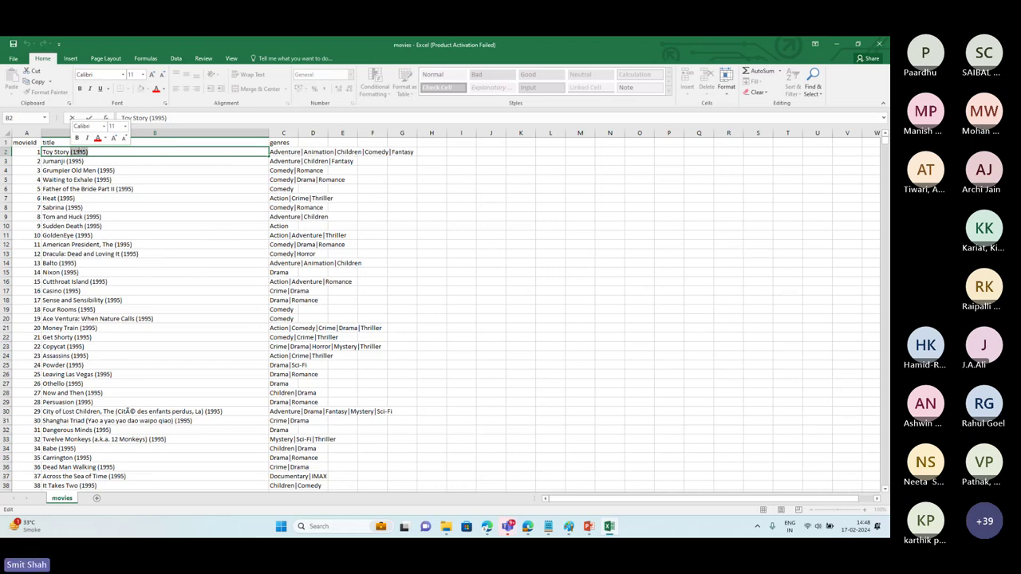
double_click(86, 161)
left_click_drag(87, 161, 65, 162)
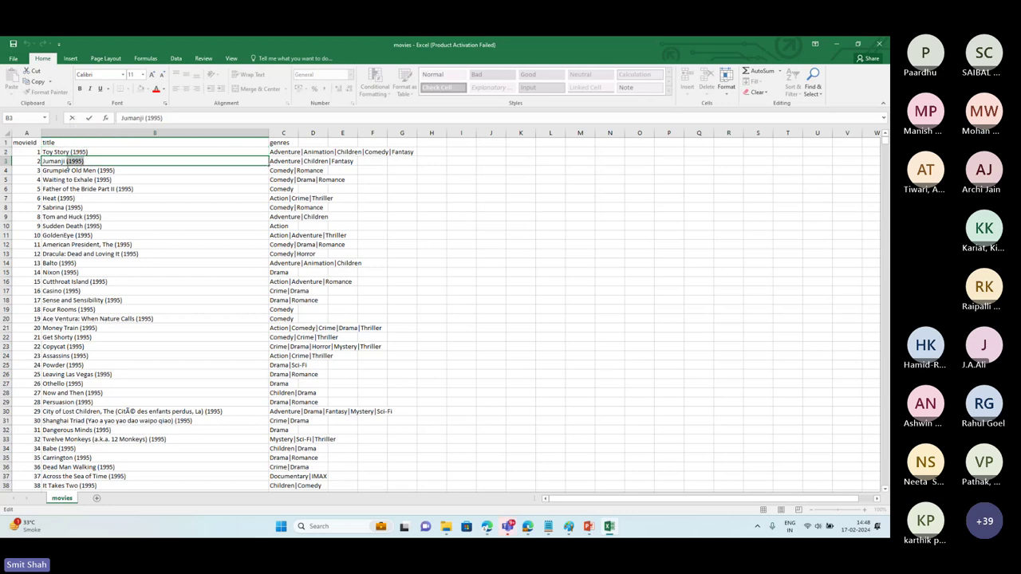
left_click(838, 46)
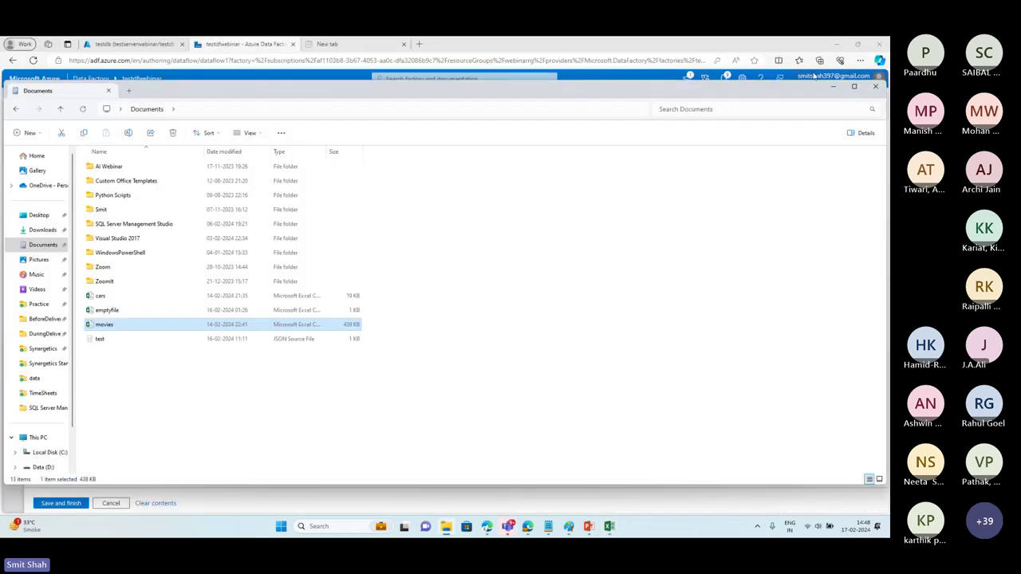
Dismiss the file picker and add a comma argument after title in the Year expression.
key("Escape")
mouse_move(220, 187)
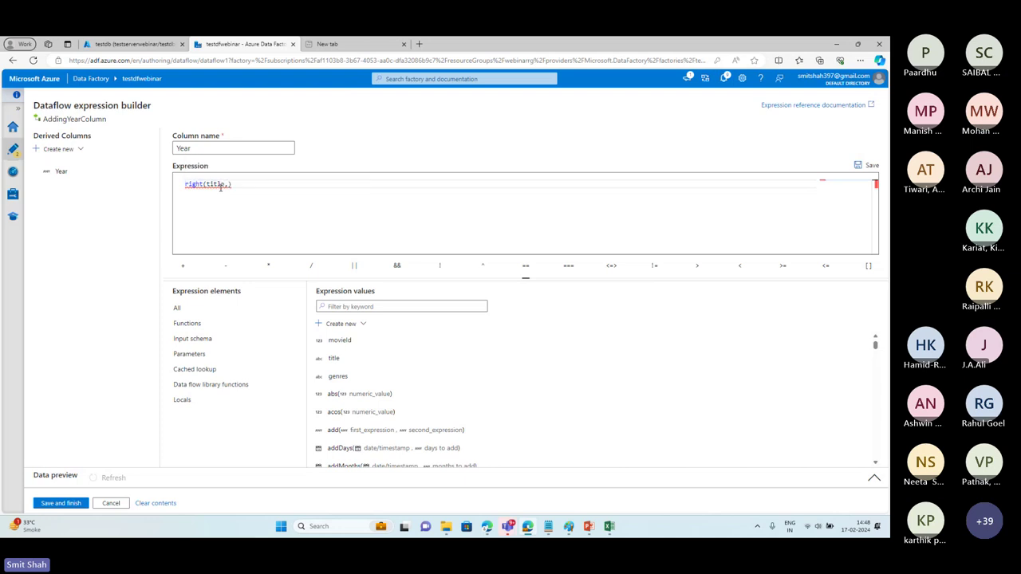
type(",")
key("shift+Left")
key("shift+Left")
Bring the movies workbook forward and select (1995) in Toy Story's title in B2.
left_click(612, 528)
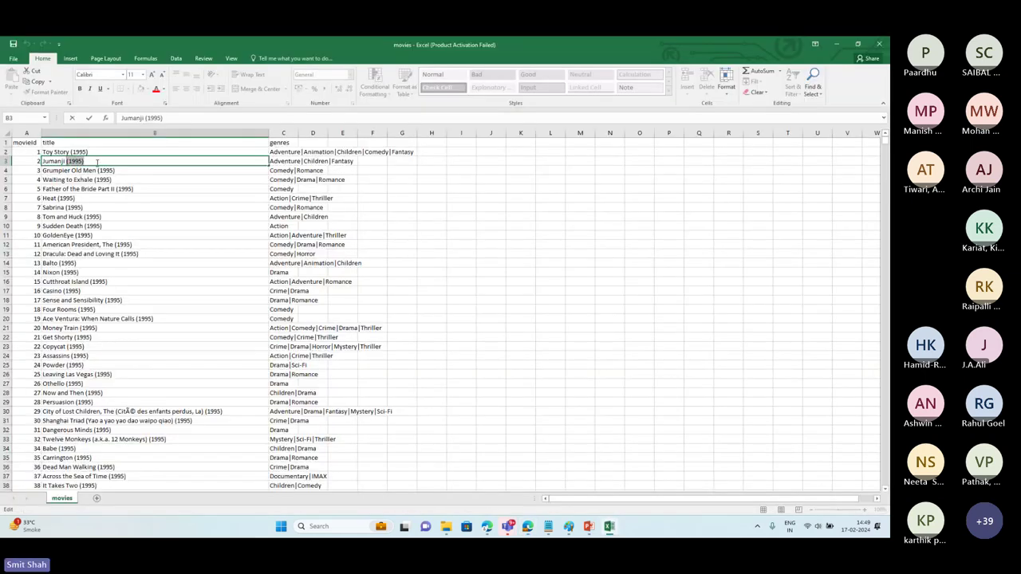
left_click(92, 151)
double_click(92, 152)
left_click_drag(91, 152, 70, 151)
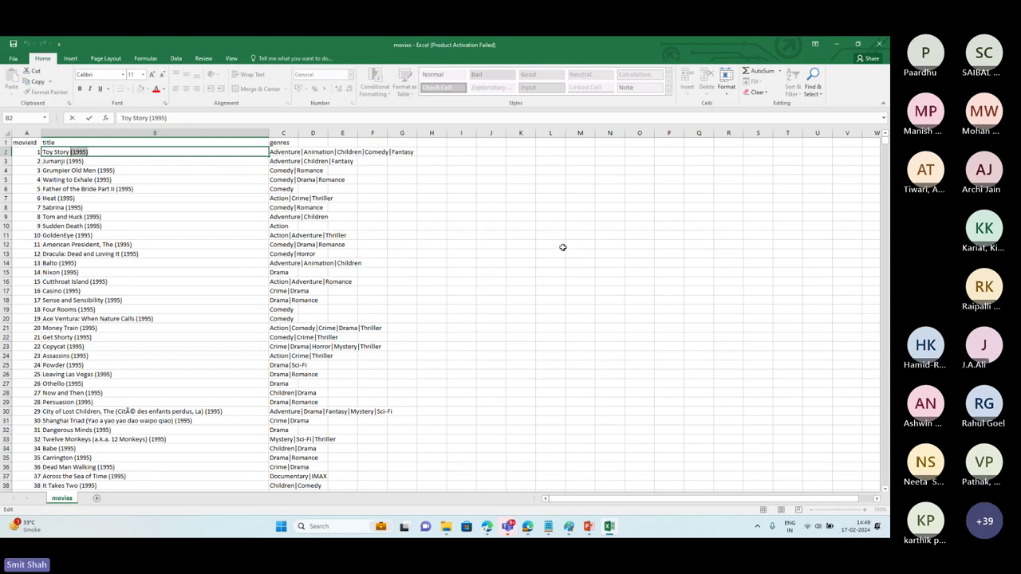
Handwrite (1995) beside the table, mark its parentheses, erase the marks and return to the browser.
mouse_move(525, 240)
left_mouse_down()
mouse_move(538, 215)
mouse_move(548, 258)
left_mouse_up()
left_click_drag(557, 231, 557, 254)
mouse_move(583, 232)
left_mouse_down()
mouse_move(572, 234)
mouse_move(584, 233)
mouse_move(582, 255)
mouse_move(607, 257)
left_mouse_up()
mouse_move(616, 231)
left_mouse_down()
mouse_move(630, 229)
mouse_move(614, 254)
left_mouse_up()
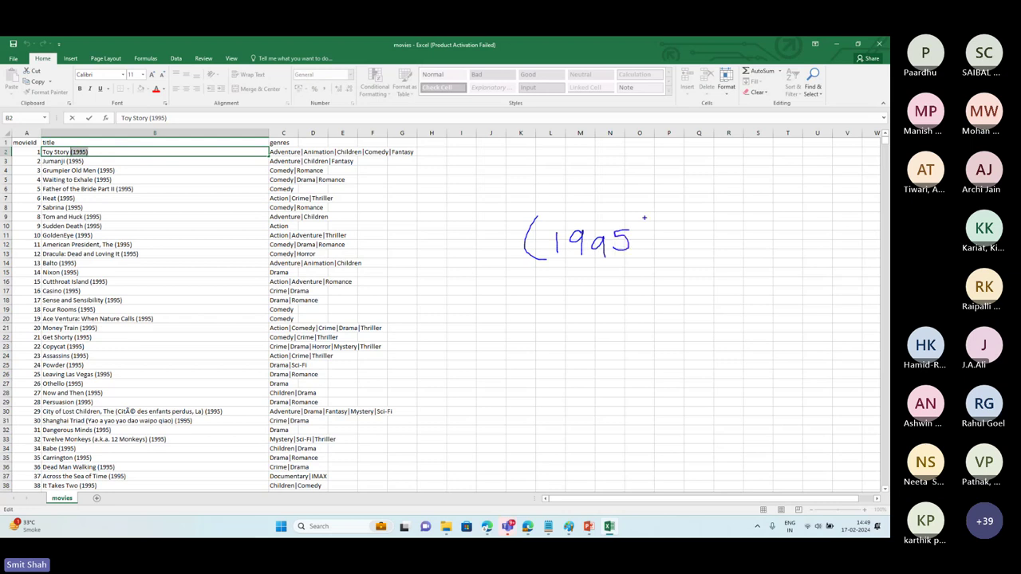
left_click_drag(648, 217, 652, 262)
left_click_drag(556, 263, 631, 263)
key("ctrl+z")
mouse_move(519, 220)
left_mouse_down()
mouse_move(544, 252)
mouse_move(518, 258)
left_mouse_up()
mouse_move(646, 220)
left_mouse_down()
mouse_move(671, 252)
mouse_move(649, 260)
left_mouse_up()
left_click(652, 241)
left_click(659, 241)
left_click(529, 244)
left_click(535, 239)
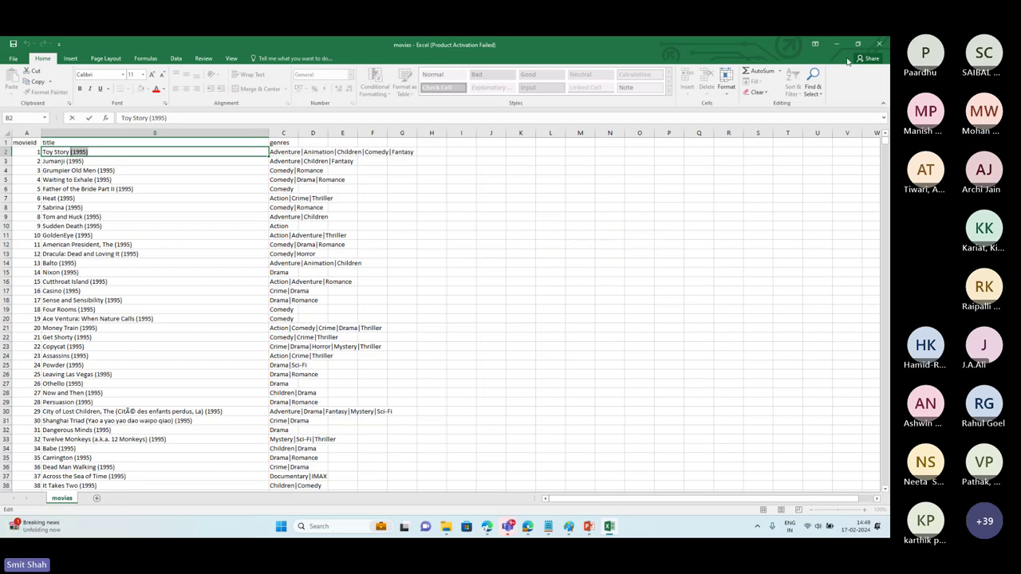
key("alt+Tab")
Turn right(title,6) into toInteger(trim(right(title,6),'()')) and save the Year expression.
type("6")
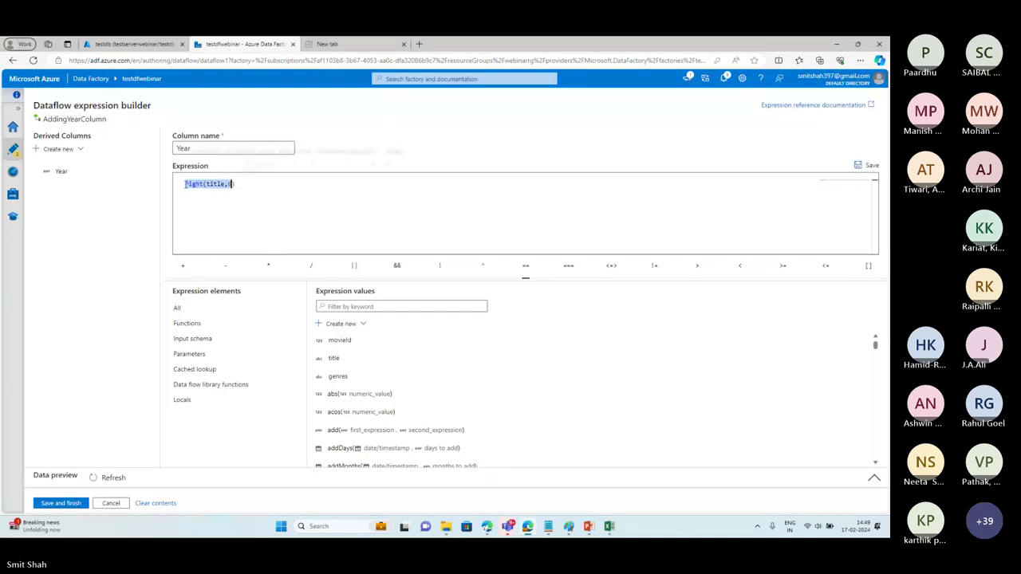
left_click(185, 184)
type("trim(")
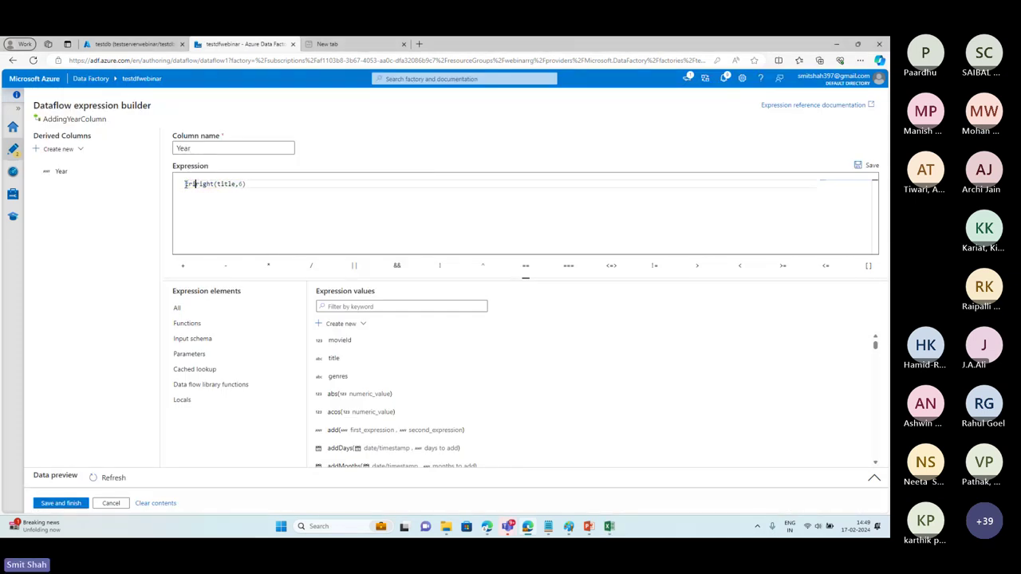
left_click(269, 184)
type(")")
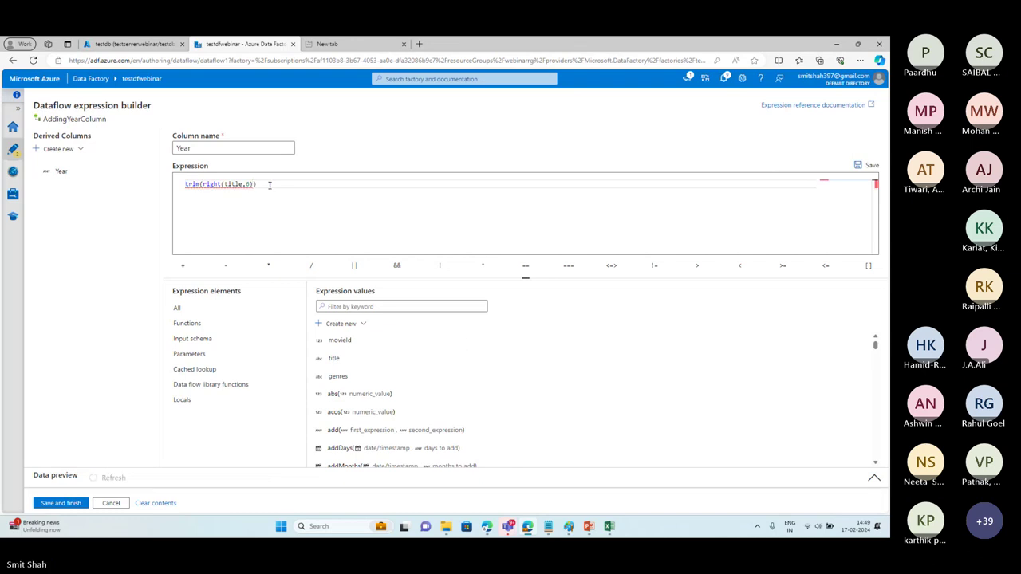
key("Left")
type(", '")
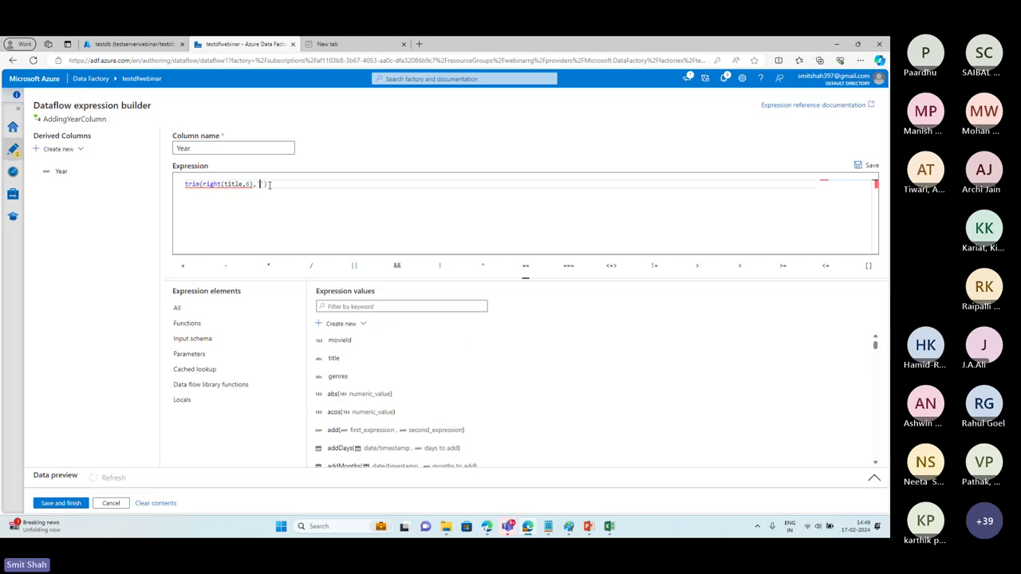
type("()'")
left_click(186, 185)
type("toIntege")
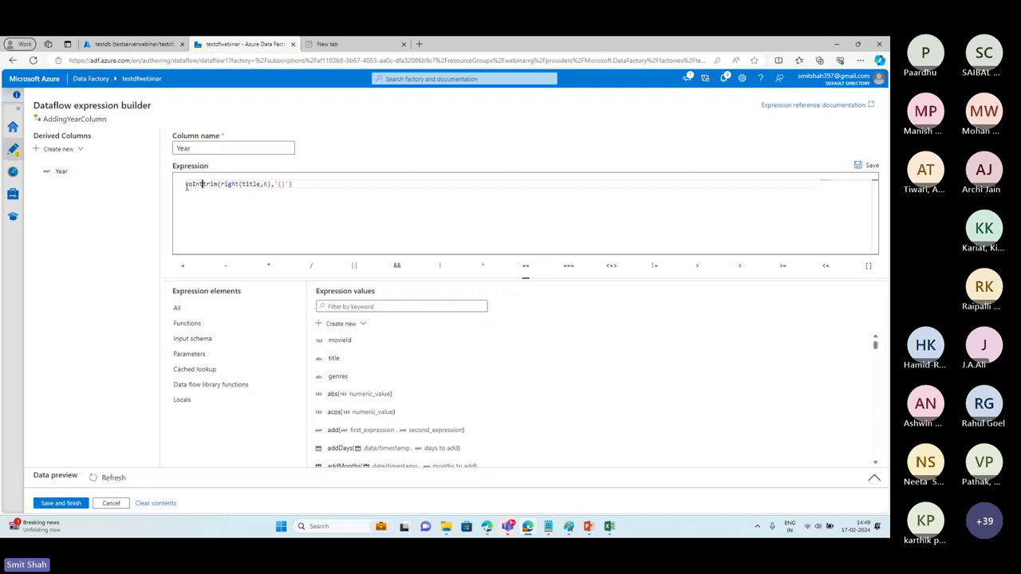
type("r(")
type(")")
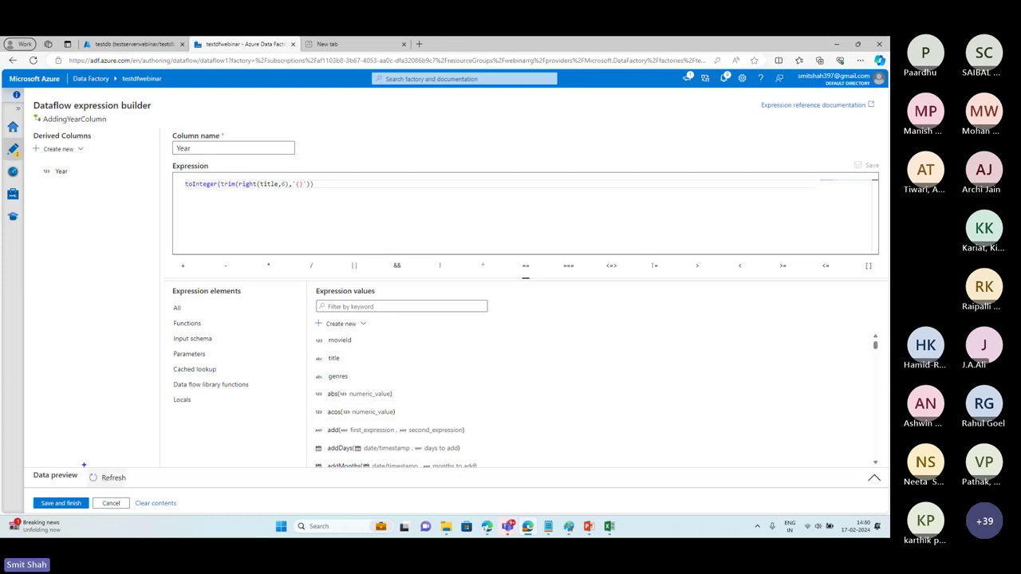
left_click(61, 503)
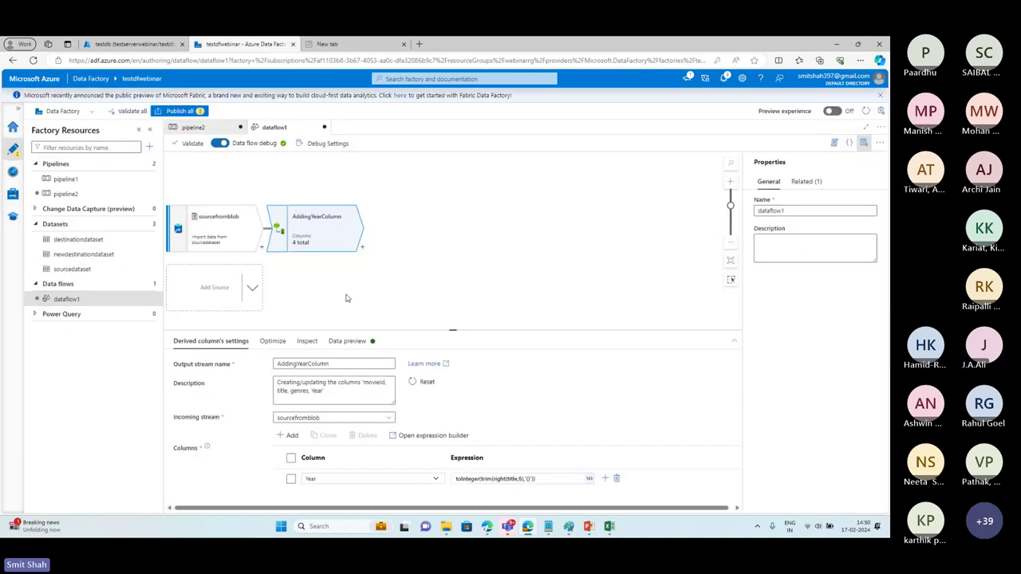
Preview the Year output, mark the extracted 1995 value and save the expression.
left_click(494, 481)
left_click(109, 480)
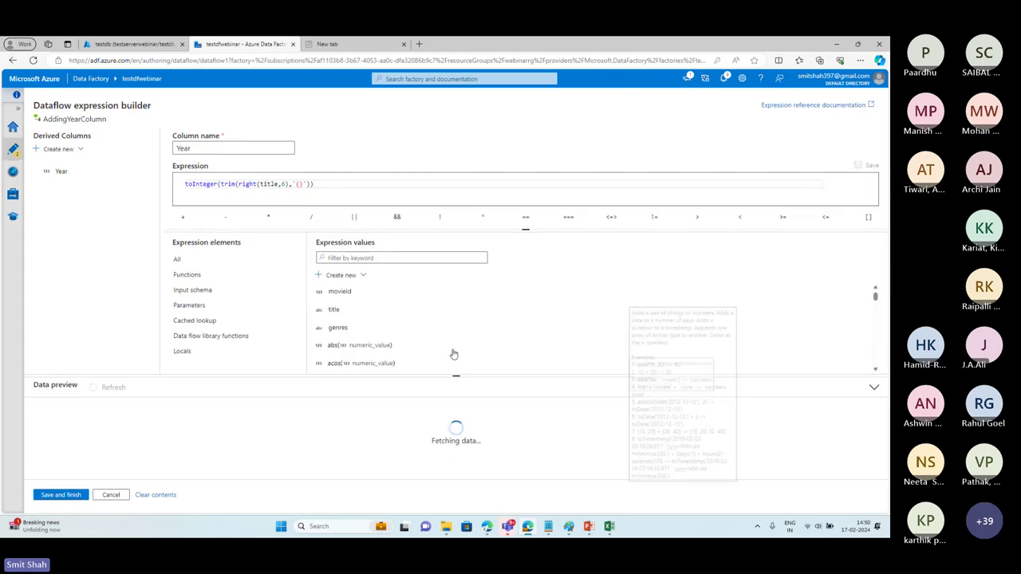
scroll(453, 354, "down", 1)
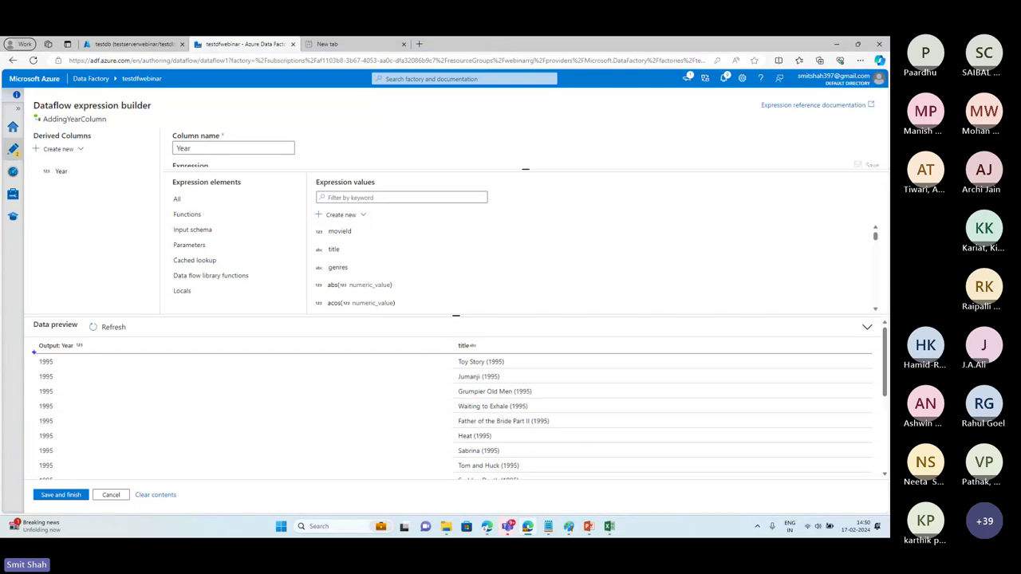
left_click_drag(34, 354, 58, 369)
left_click(61, 495)
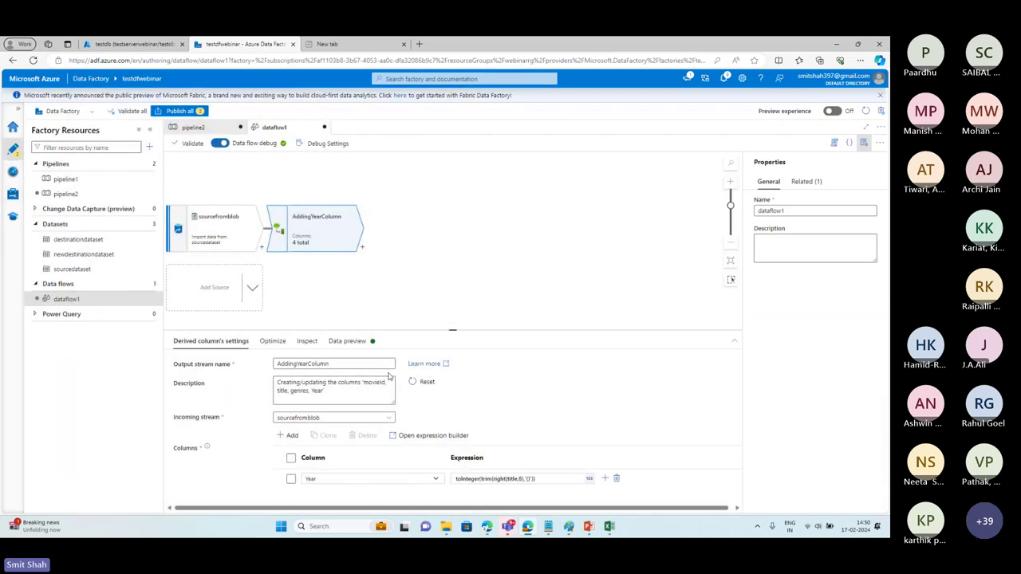
Refresh the Year preview, check Money Train's 1995, then cancel back to the graph.
left_click(491, 480)
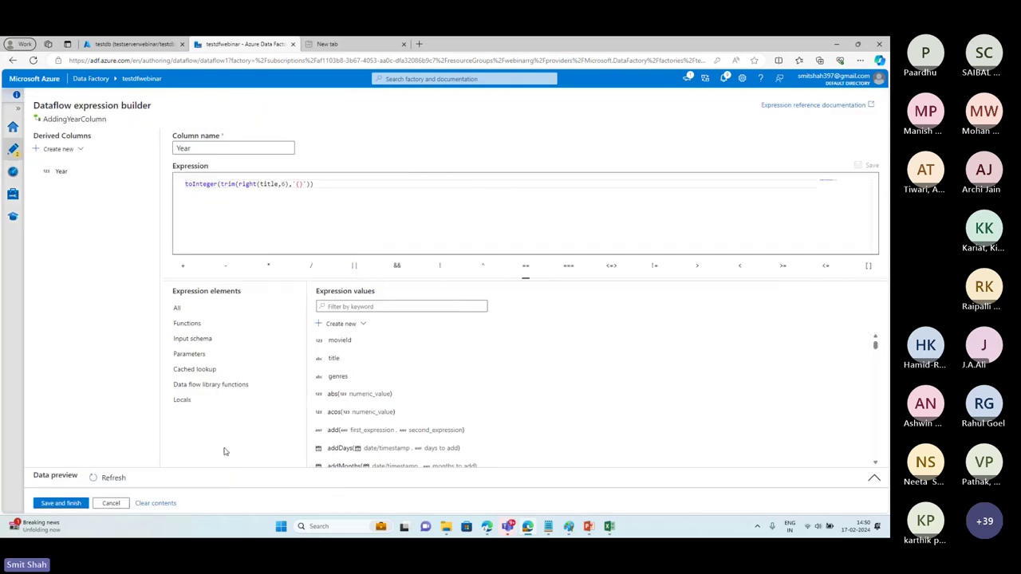
left_click(112, 477)
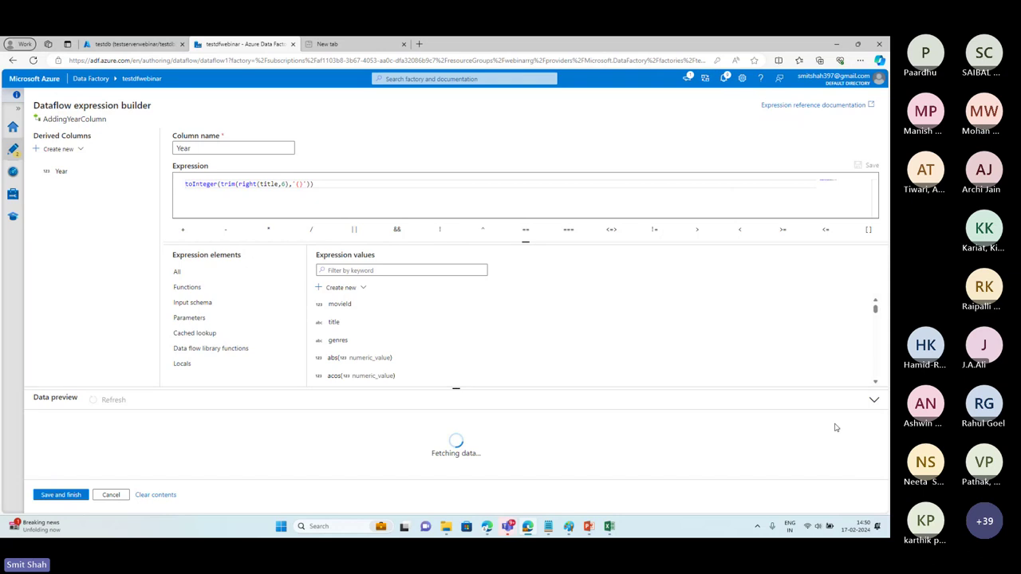
scroll(835, 427, "down", 1)
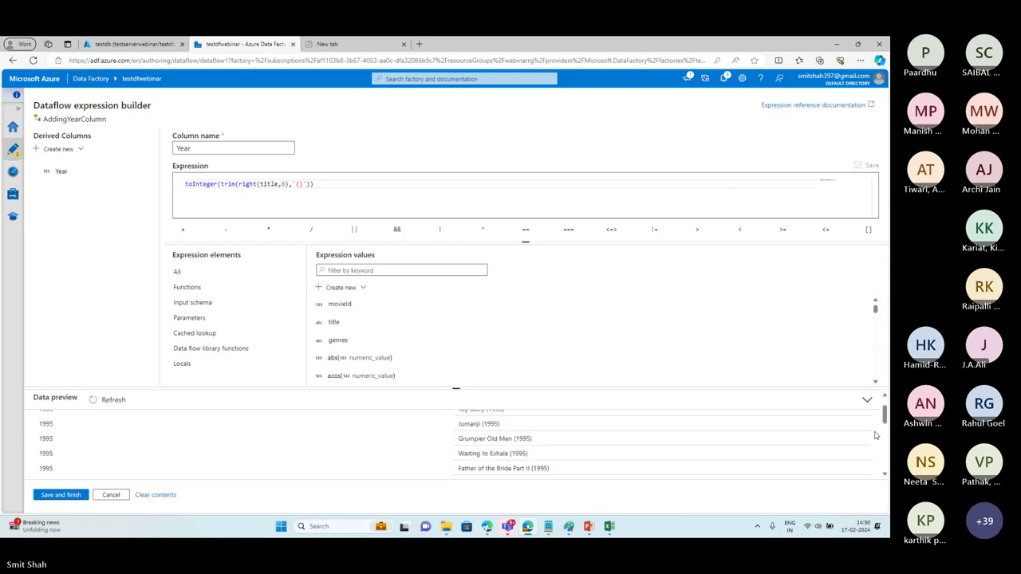
left_click_drag(826, 389, 841, 240)
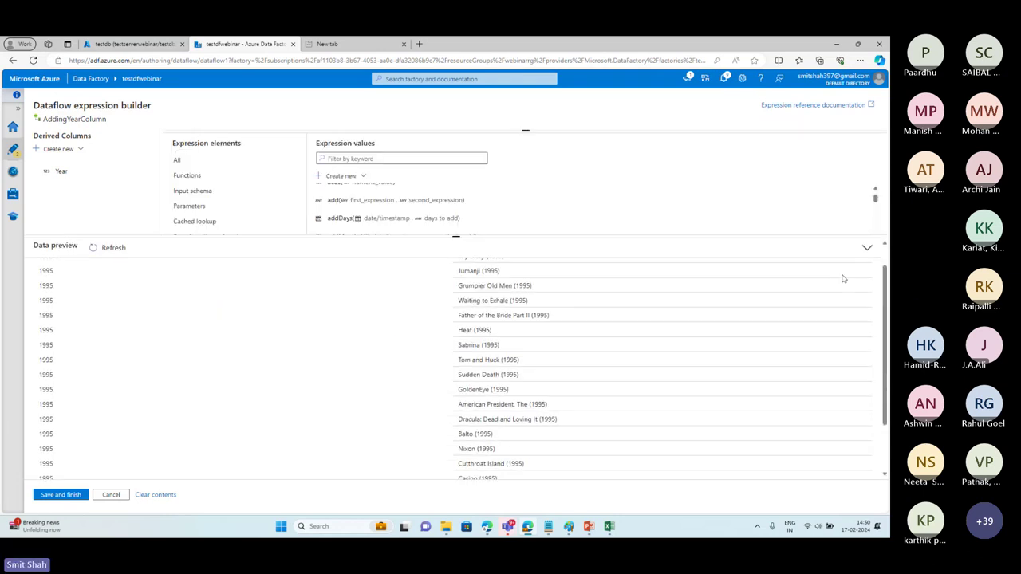
scroll(884, 319, "down", 1)
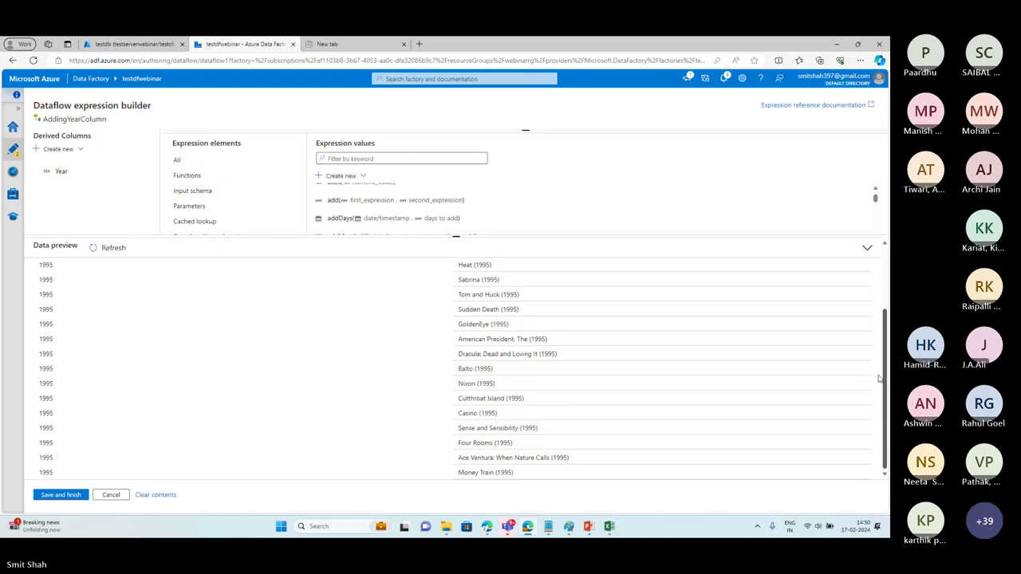
scroll(884, 311, "up", 2)
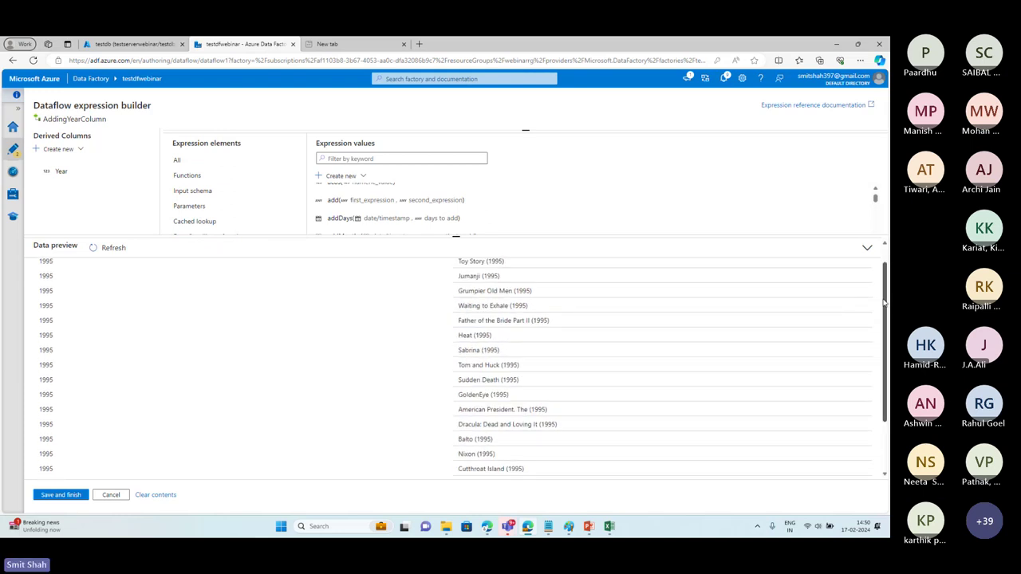
scroll(884, 303, "down", 3)
scroll(884, 303, "up", 4)
scroll(884, 303, "down", 4)
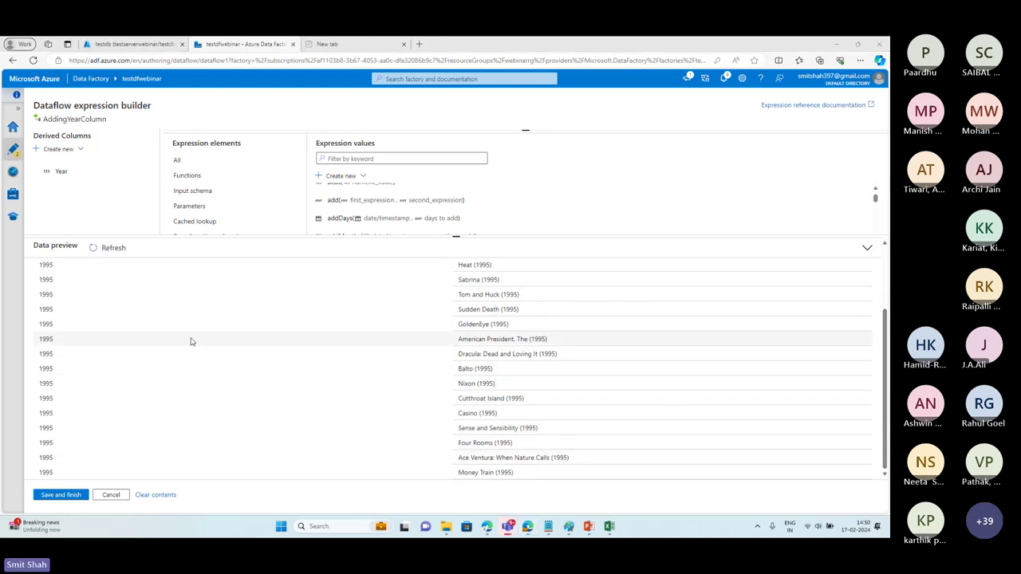
double_click(499, 473)
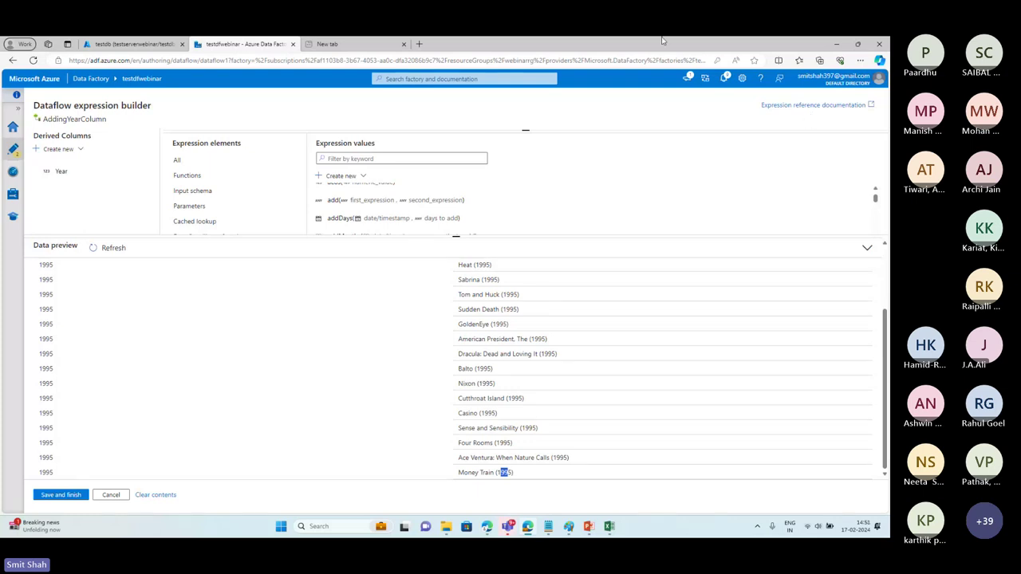
left_click(111, 495)
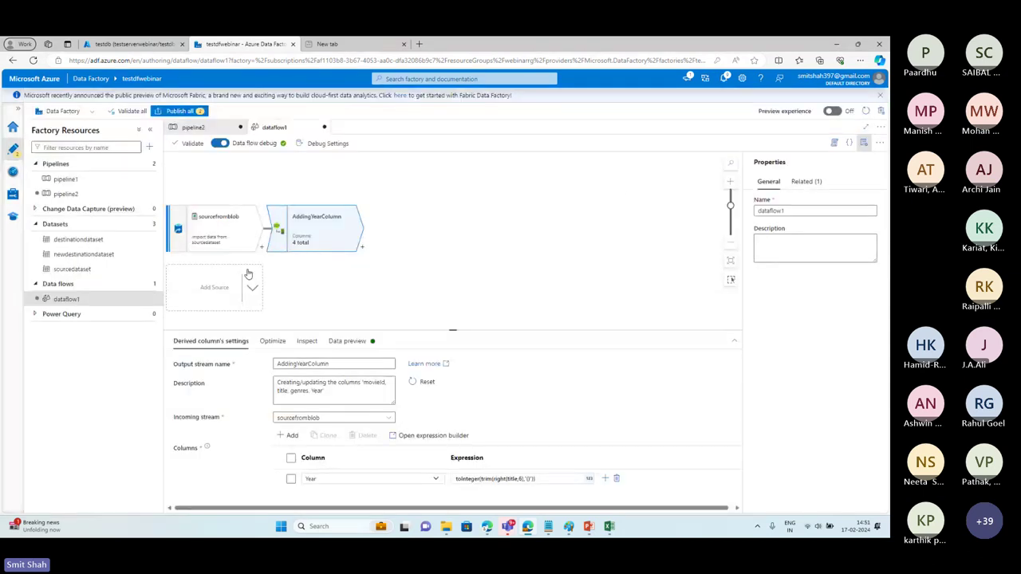
Review the sourcefromblob and AddingYearColumn settings, then add Sink step sink1 after AddingYearColumn.
left_click(226, 237)
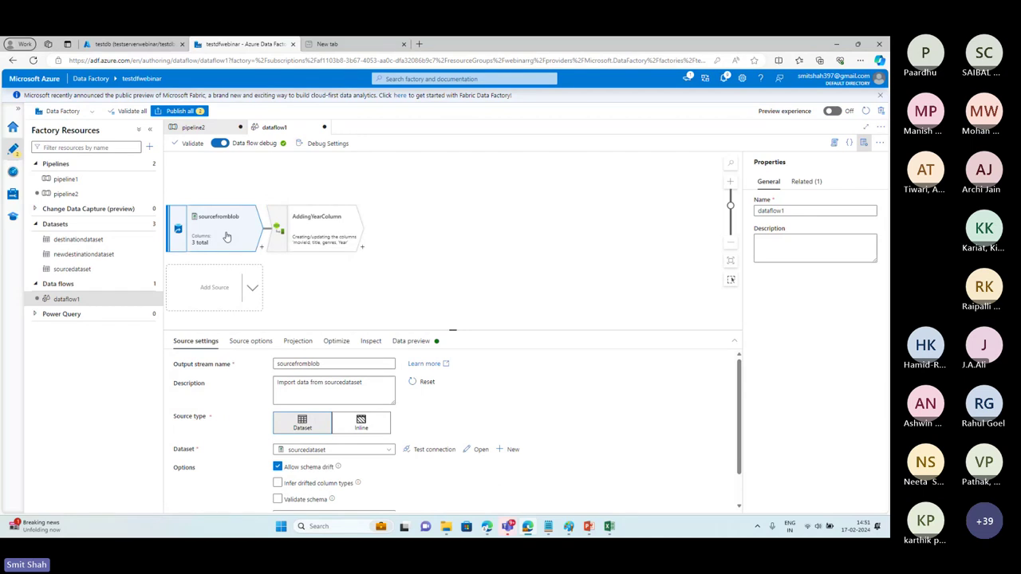
left_click(311, 246)
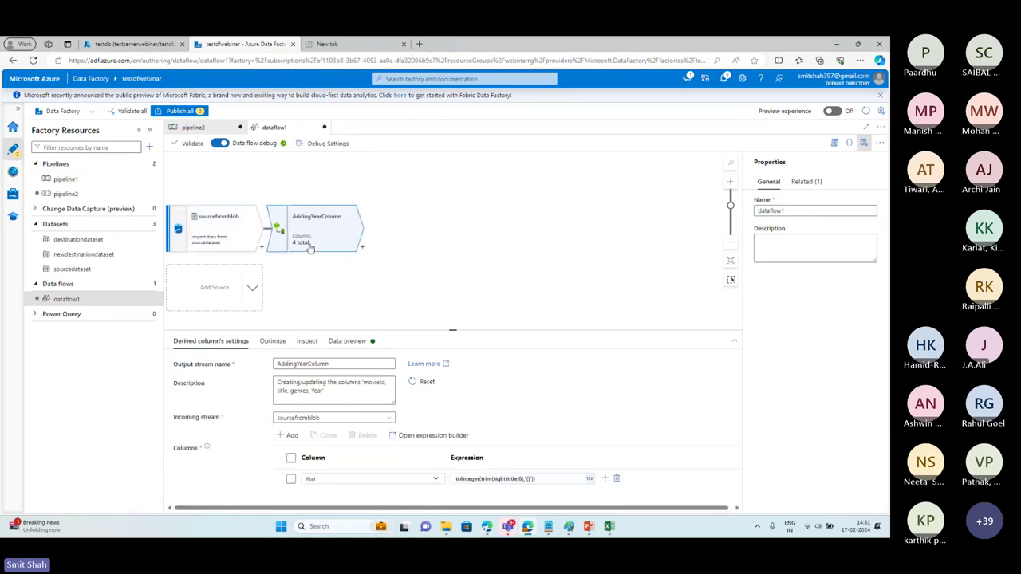
left_click(362, 250)
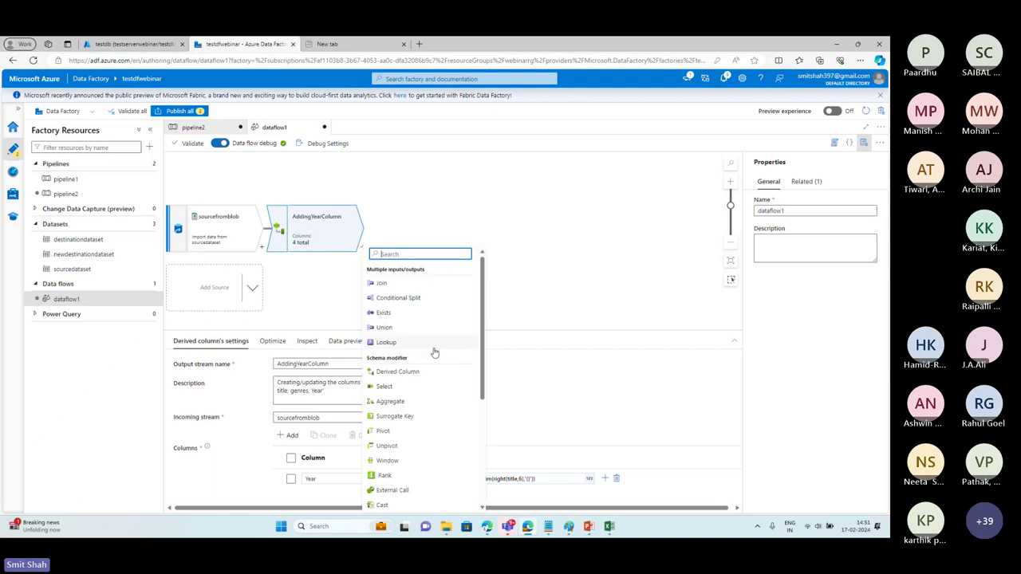
scroll(441, 419, "down", 3)
scroll(441, 419, "down", 3)
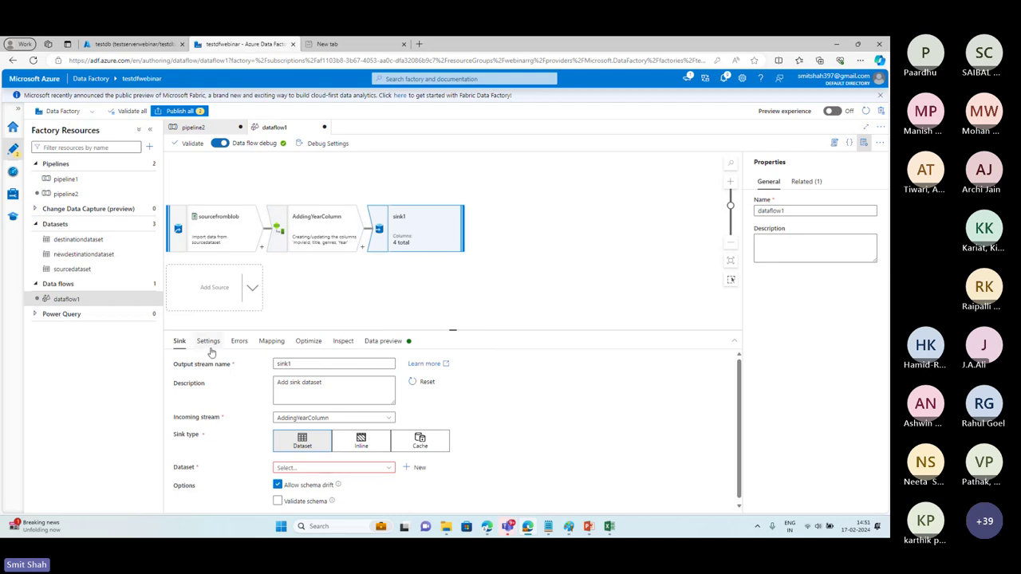
Choose newdestinationdataset as sink1's dataset and test its connection.
left_click(320, 468)
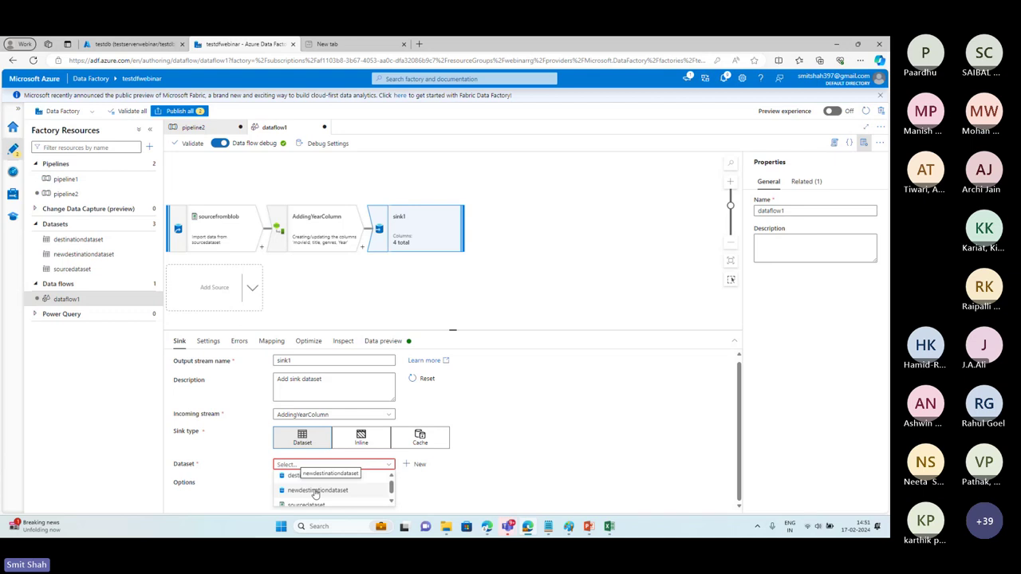
left_click(316, 492)
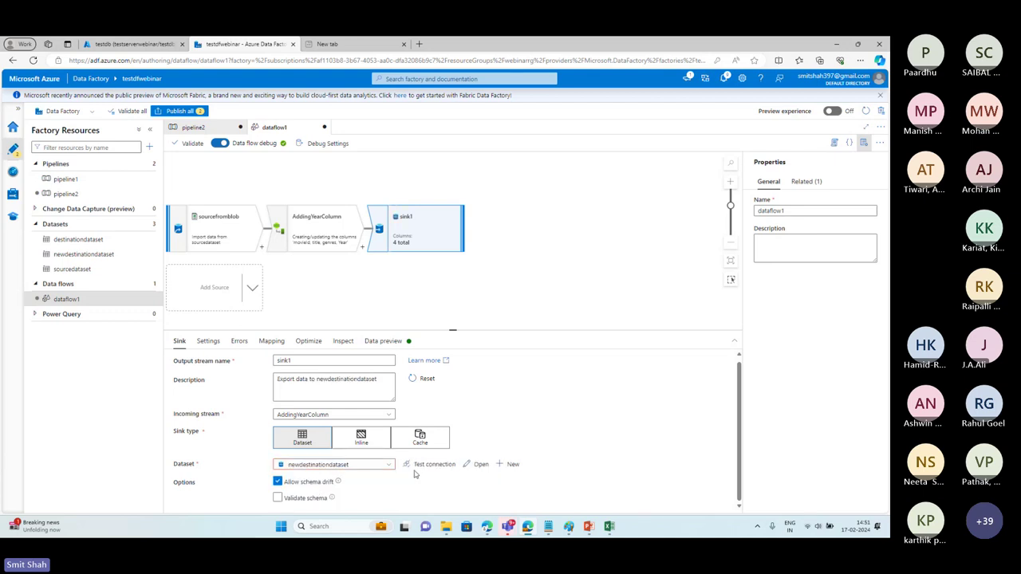
left_click(423, 465)
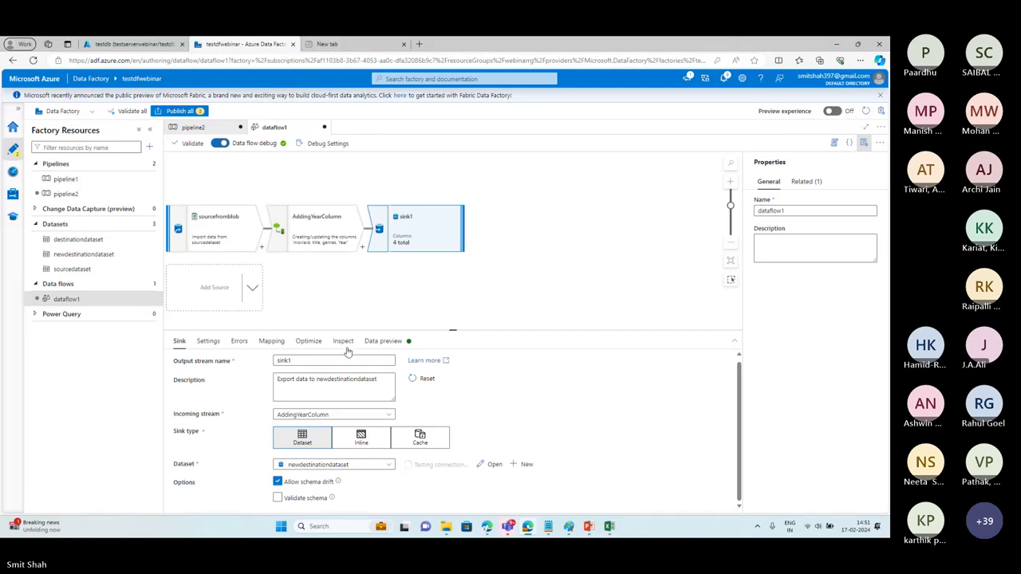
Turn off Auto mapping in sink1's Mapping settings and return to its data preview.
left_click(386, 342)
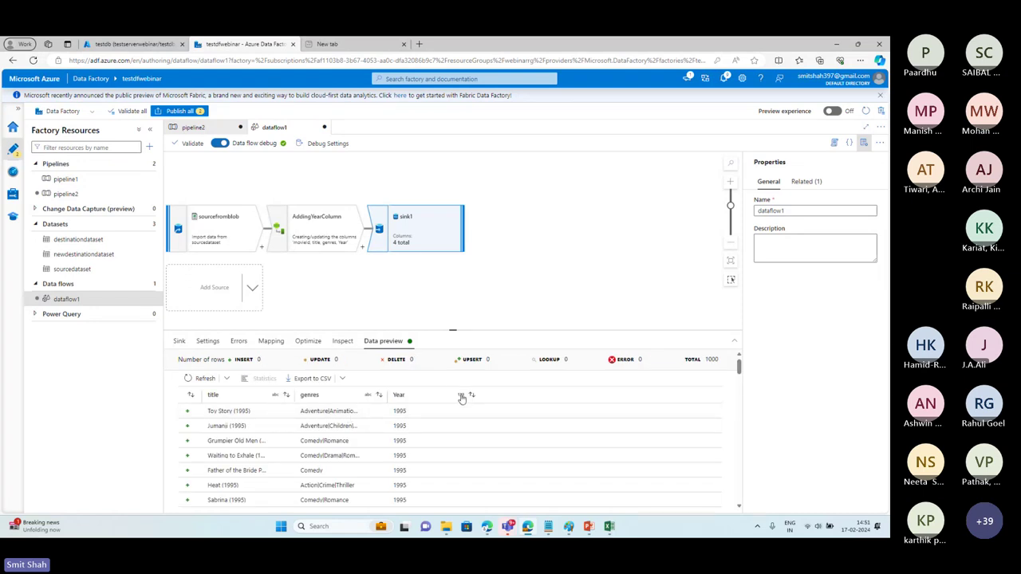
left_click(270, 340)
left_click(178, 405)
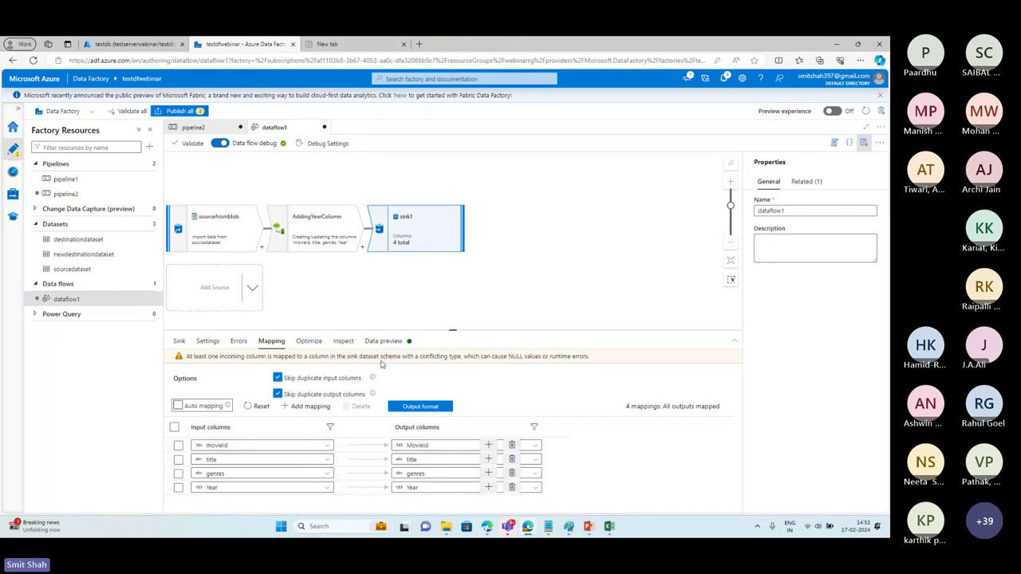
left_click(384, 341)
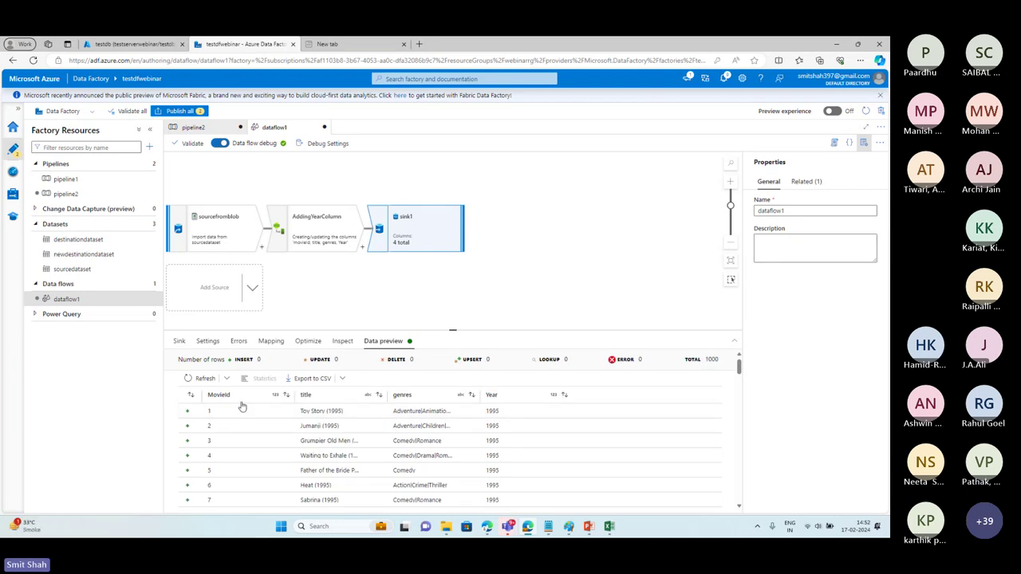
Point out the MovieId, title, genres and Year preview columns, then reopen AddingYearColumn.
left_click(210, 393)
left_click(305, 394)
left_click(402, 394)
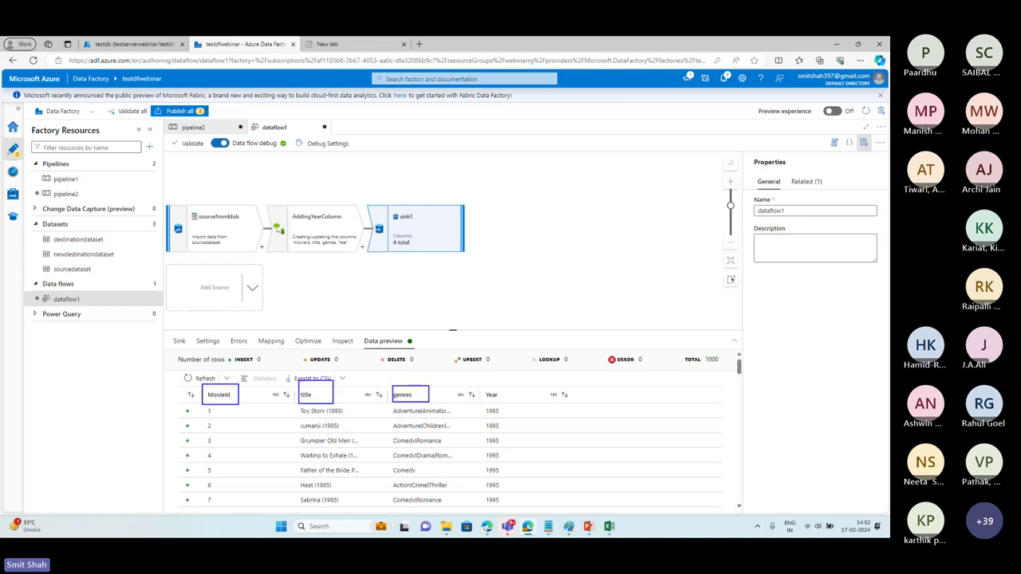
left_click(483, 393)
left_click(311, 233)
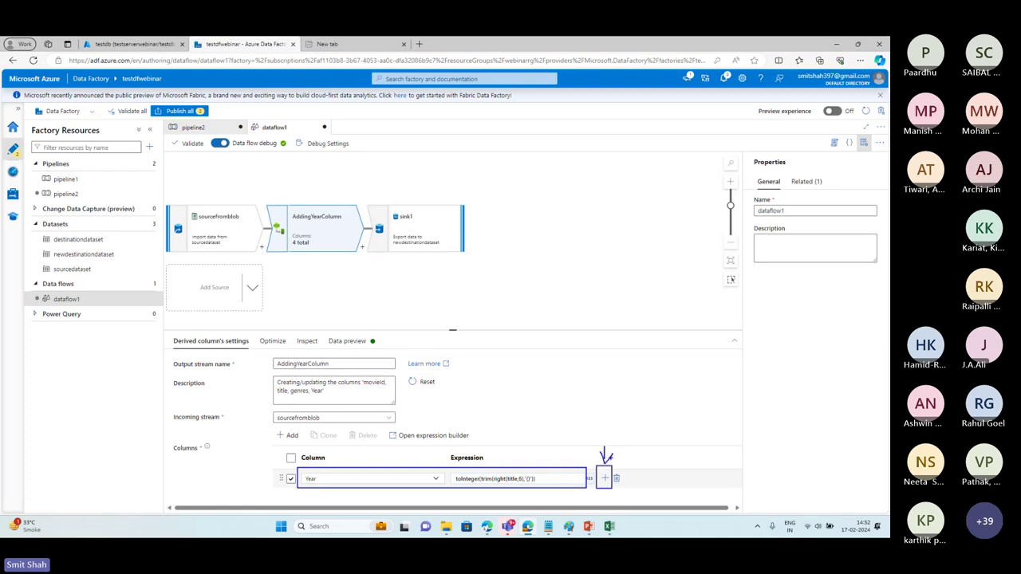
Check the add-column options beside the Year expression, then return to sink1's data preview.
left_click(319, 227)
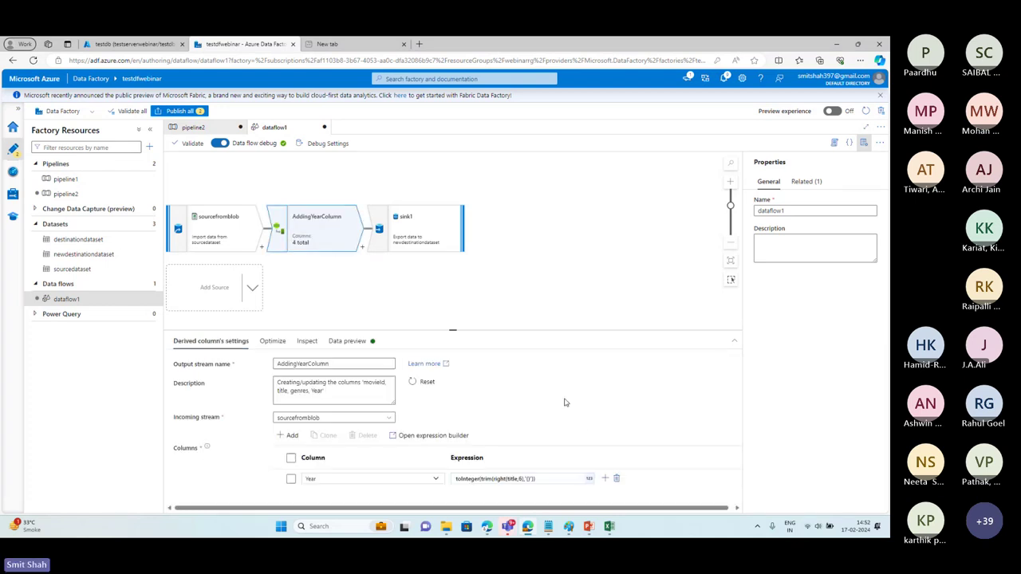
left_click(606, 479)
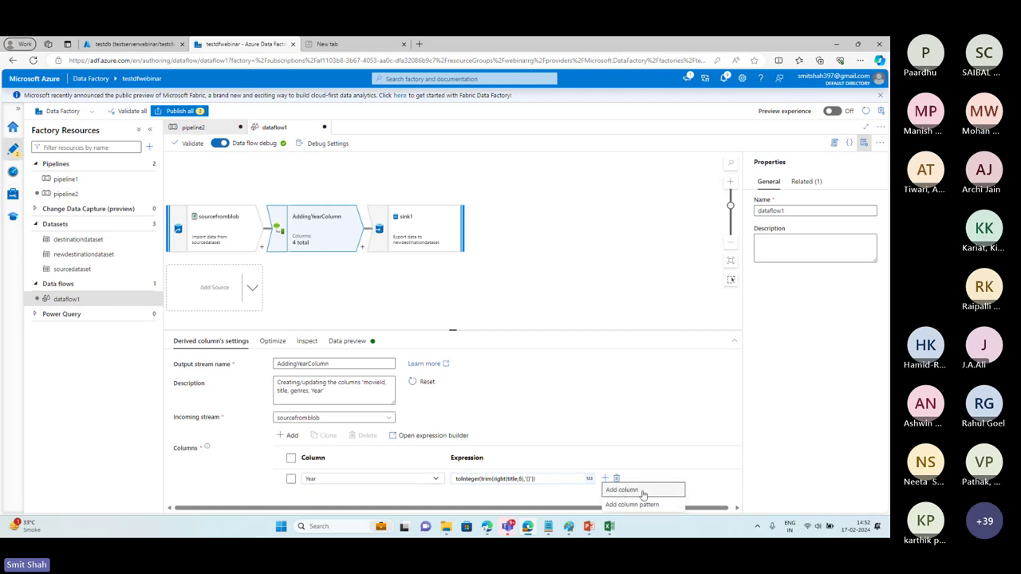
left_click(523, 498)
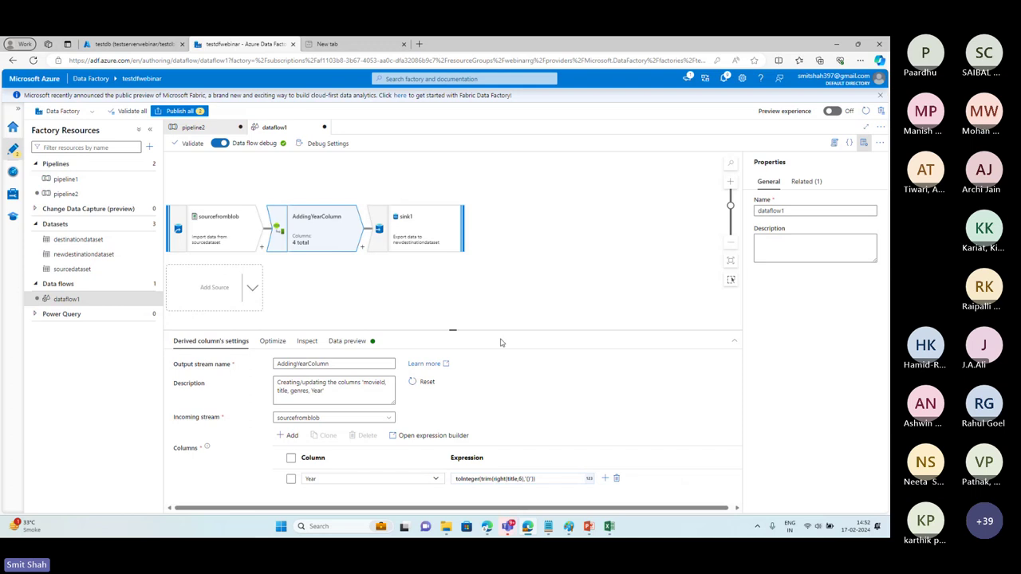
left_click(430, 251)
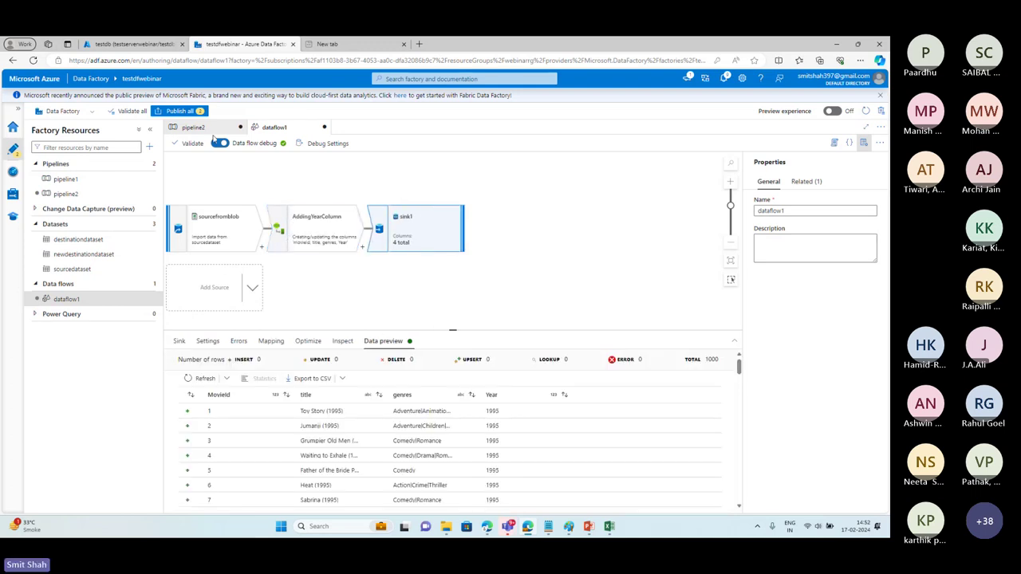
Publish the pipeline2 and dataflow1 changes via Publish all, then close both editor tabs.
left_click(182, 111)
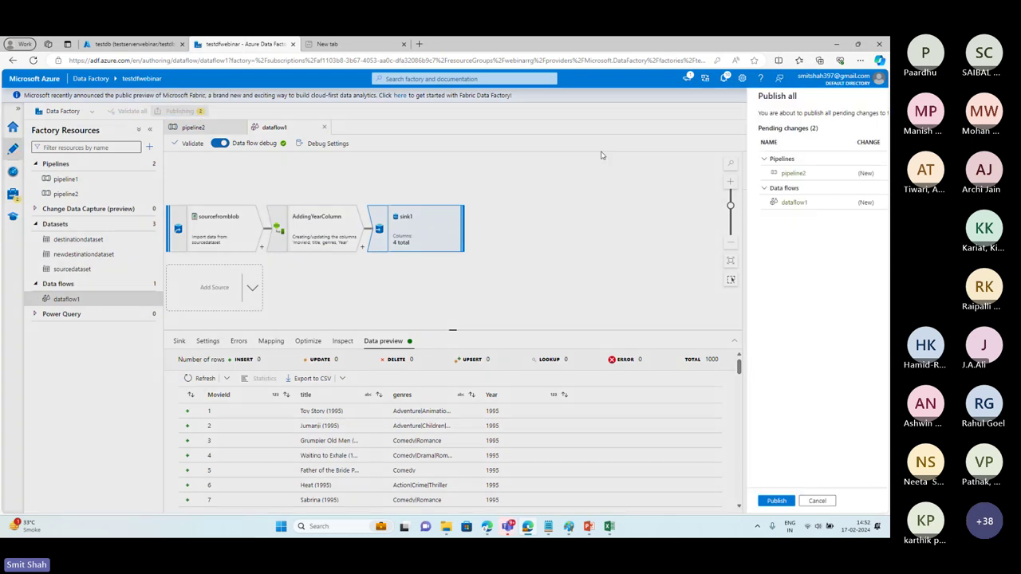
left_click(620, 500)
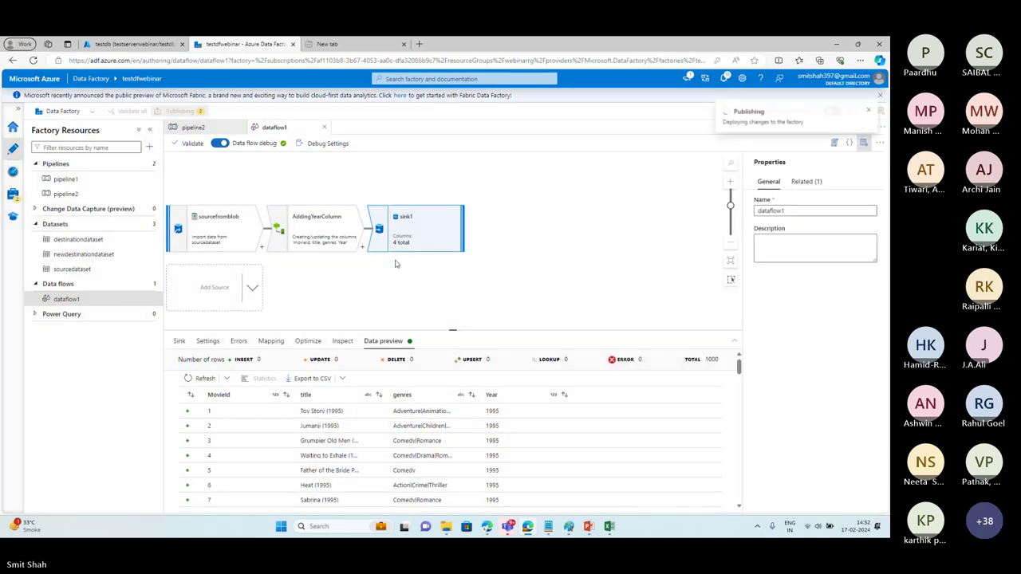
left_click(324, 128)
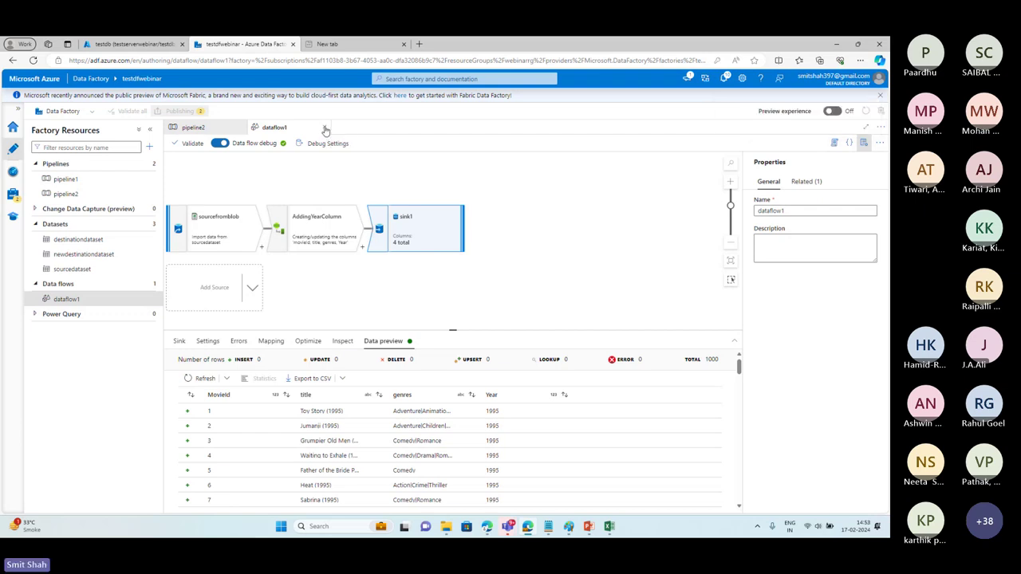
left_click(240, 128)
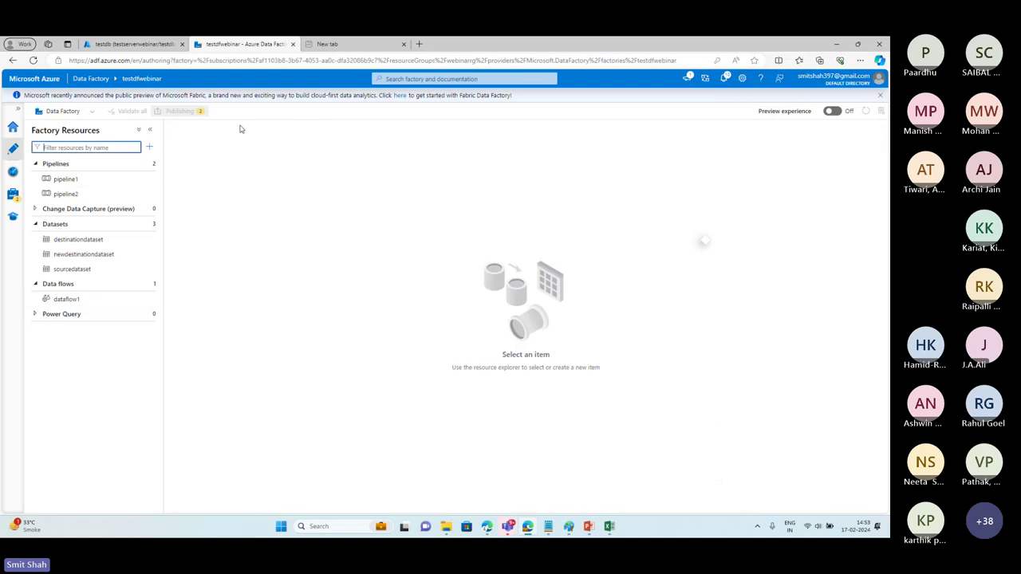
left_click(71, 197)
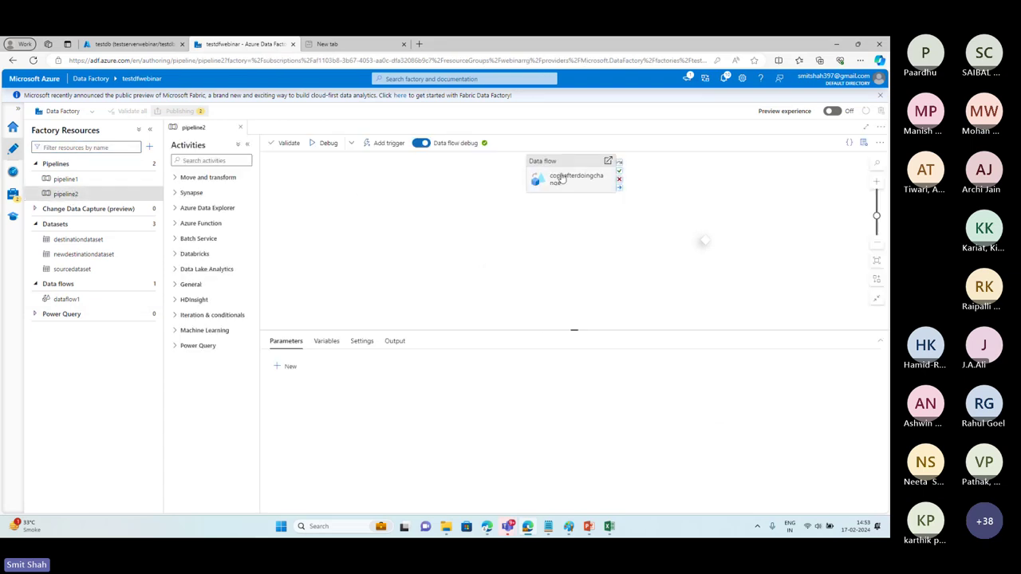
left_click(507, 201)
left_click_drag(506, 201, 502, 205)
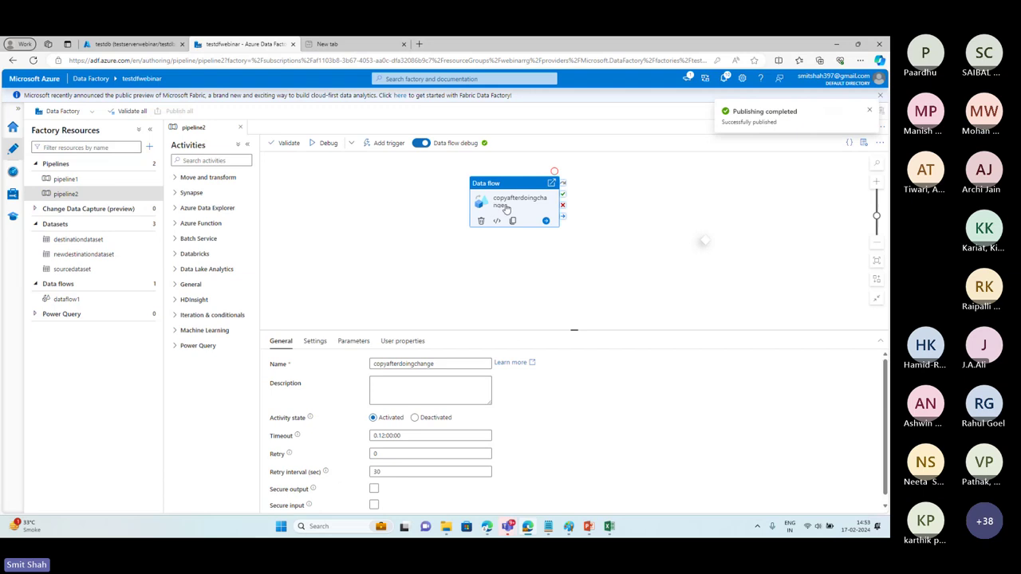
double_click(505, 208)
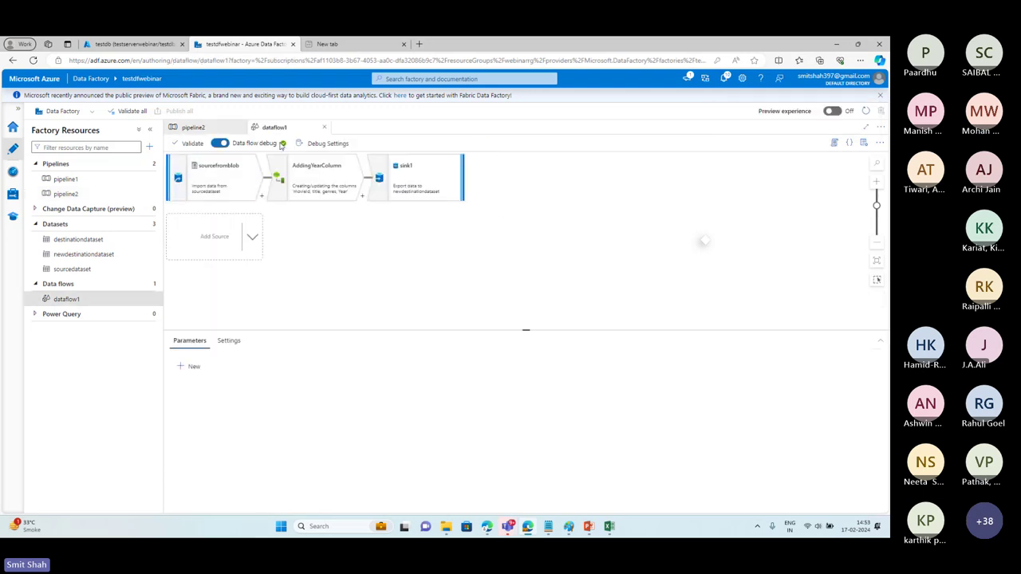
left_click(324, 128)
left_click(243, 128)
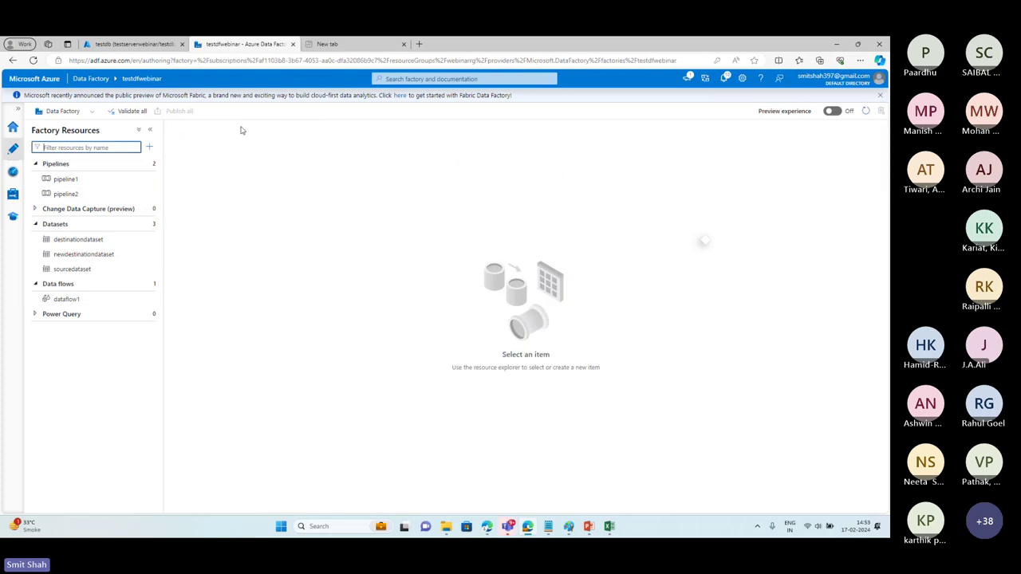
left_click(96, 198)
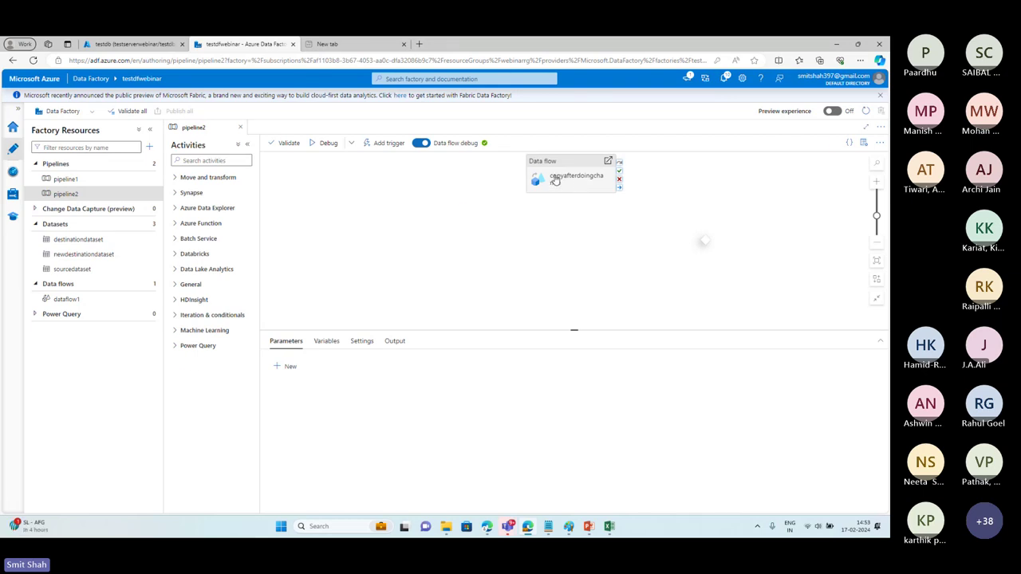
double_click(555, 180)
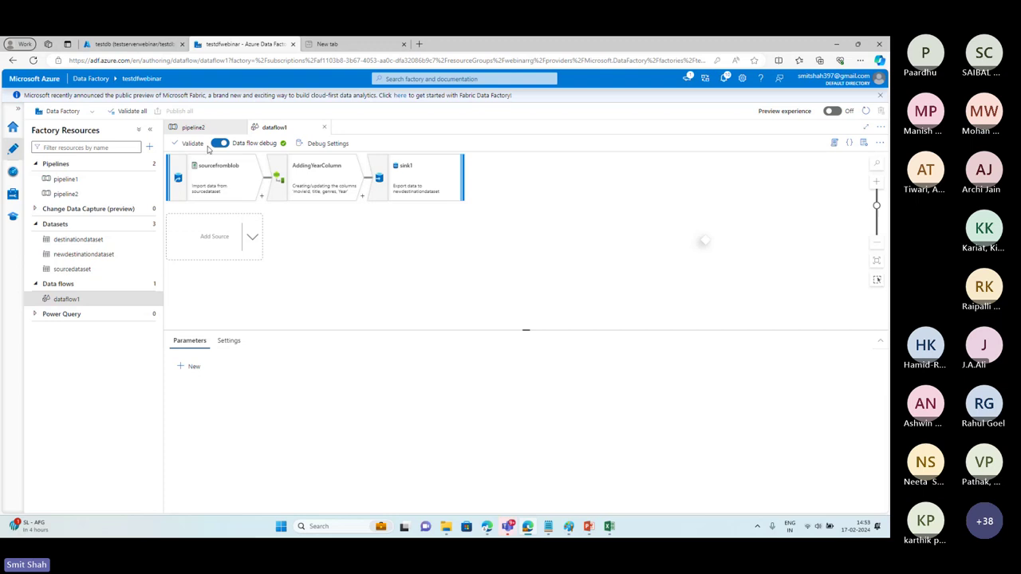
left_click(324, 127)
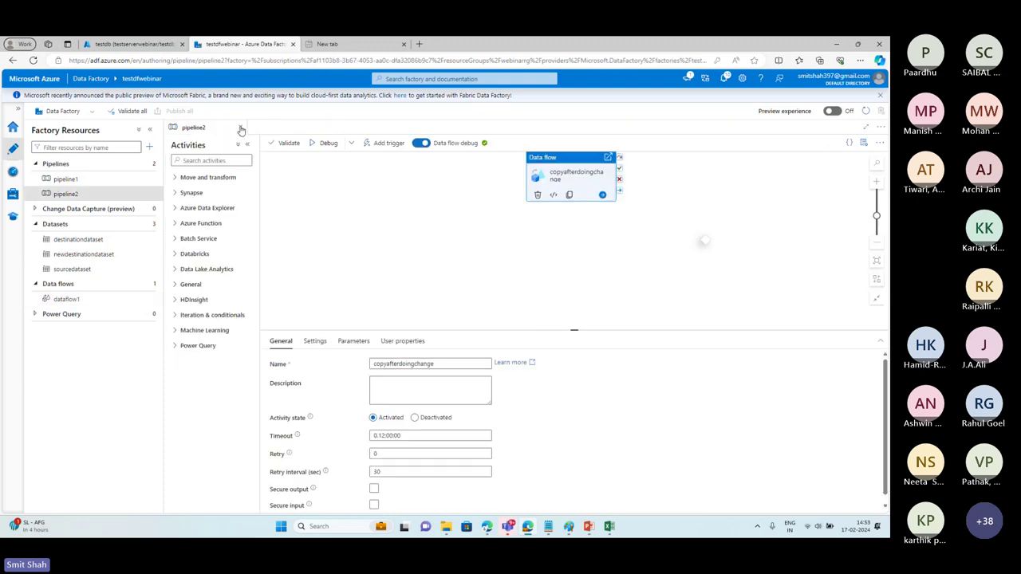
left_click(241, 128)
left_click(85, 194)
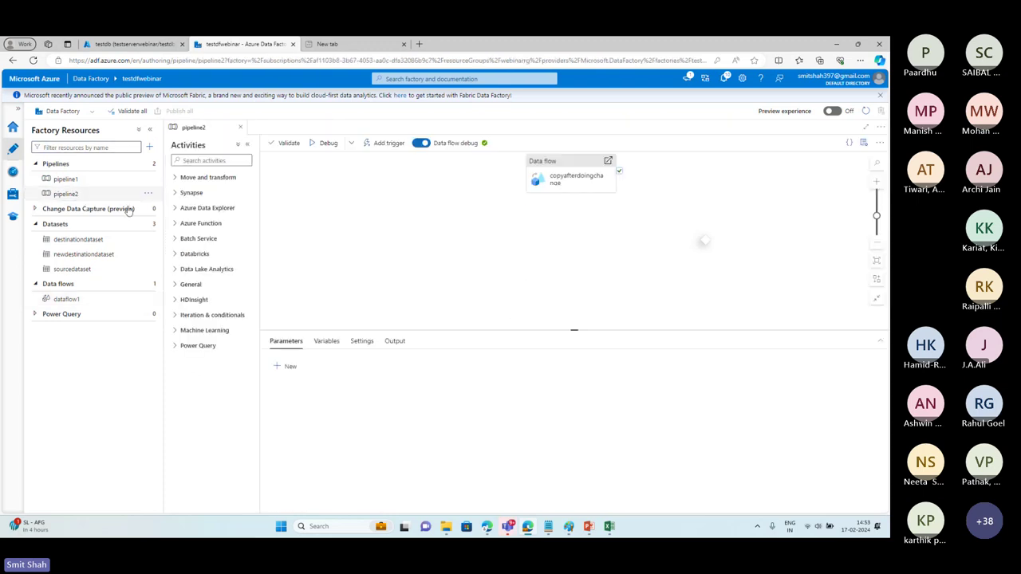
Debug pipeline2 and refresh the Output until copyafterdoingchange shows Succeeded in 50s.
left_click(326, 145)
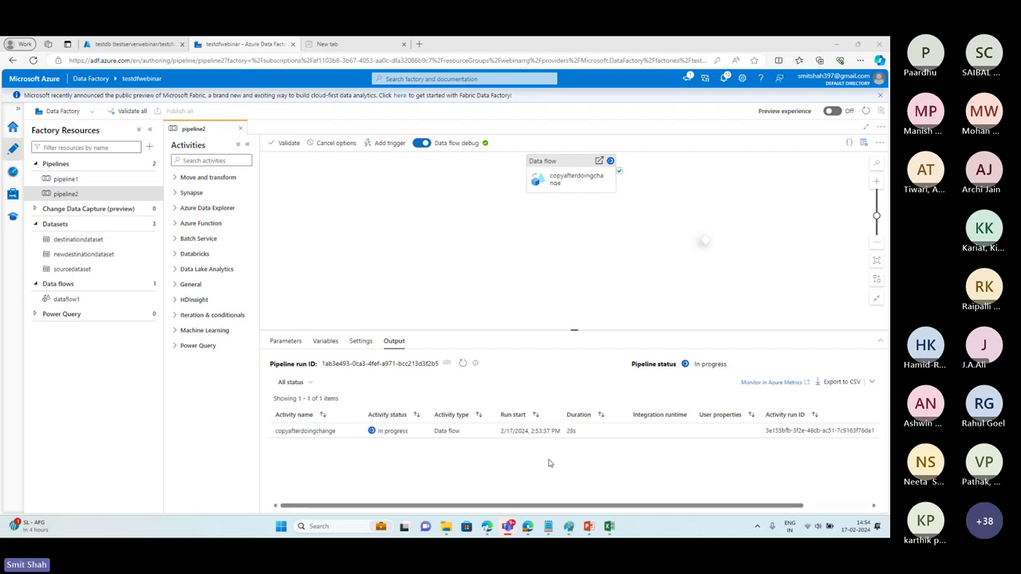
left_click(463, 363)
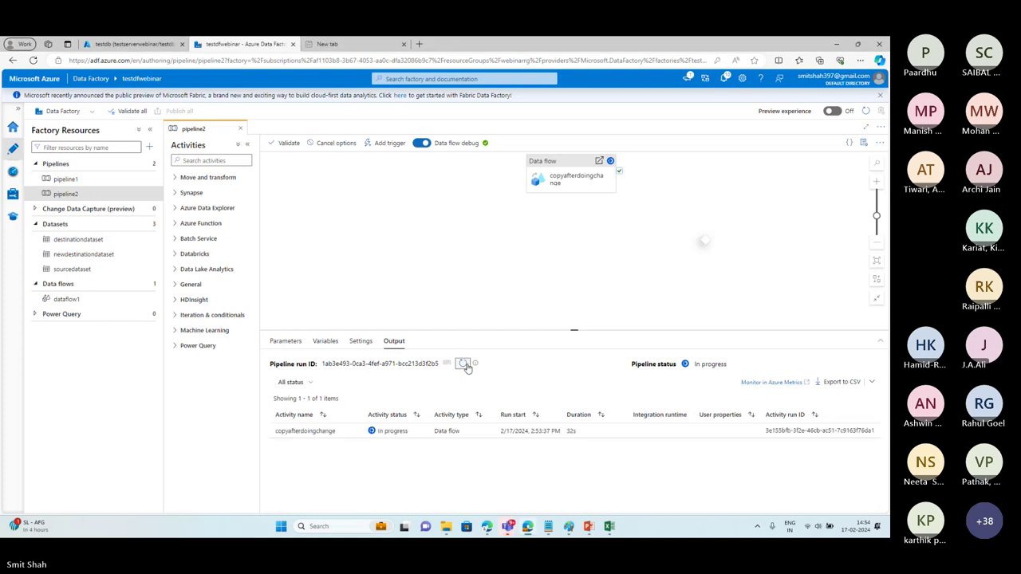
left_click(465, 364)
left_click(462, 367)
left_click(461, 366)
left_click(462, 366)
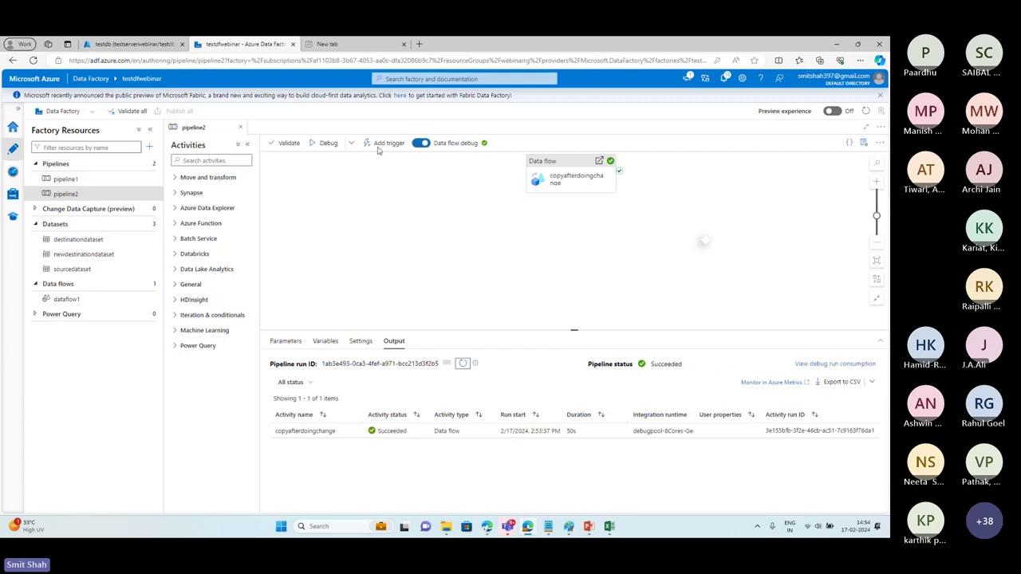
left_click(143, 46)
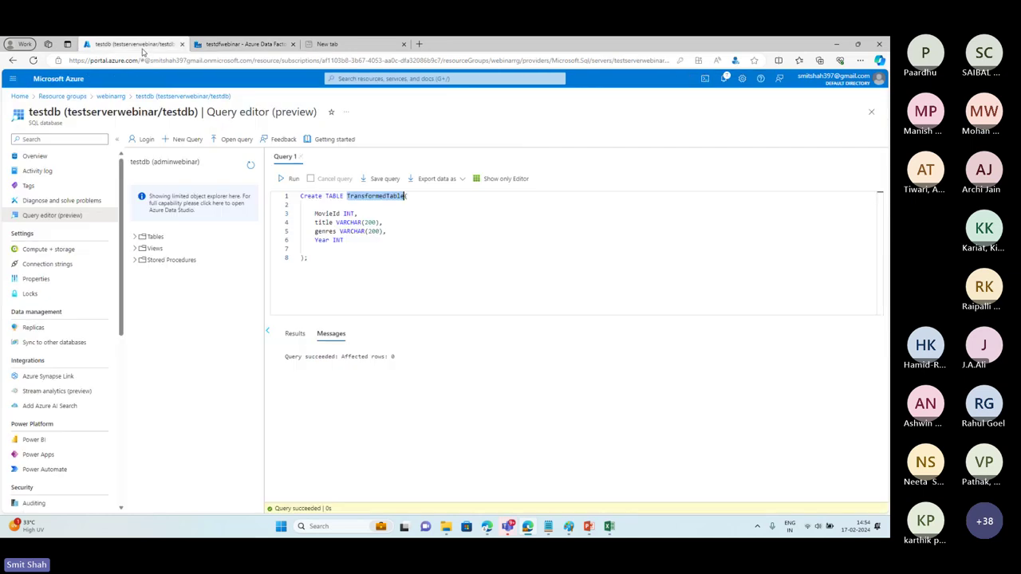
Write SELECT * FROM TransformedTable; on line 10 below the CREATE TABLE statement.
left_click(332, 249)
left_click(332, 257)
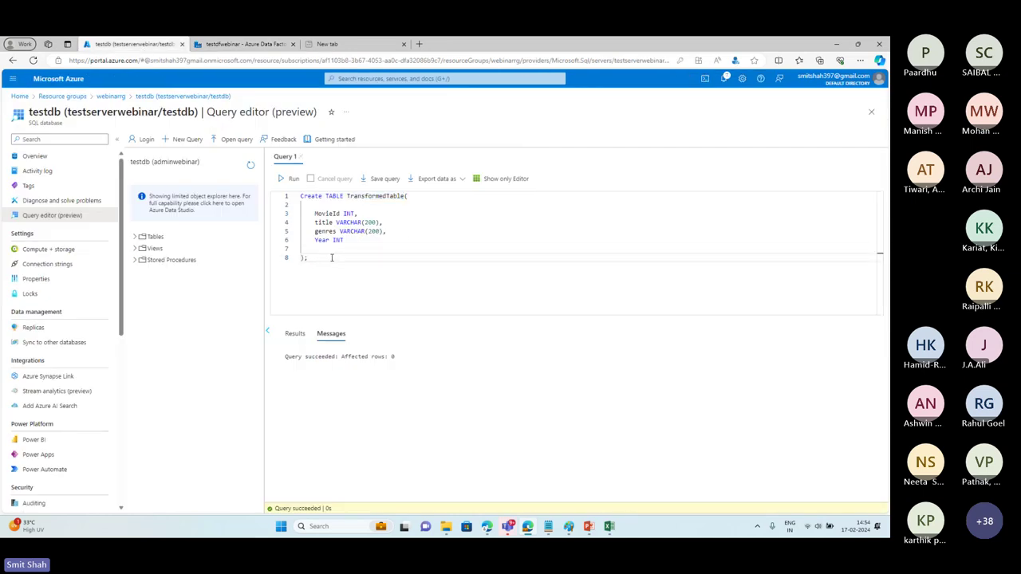
key("Return")
key("Return")
type("SEL")
key("BackSpace")
type("ECT * FROM")
double_click(363, 196)
left_click(363, 276)
double_click(375, 195)
key("ctrl+c")
left_click(363, 276)
key("ctrl+v")
type(";")
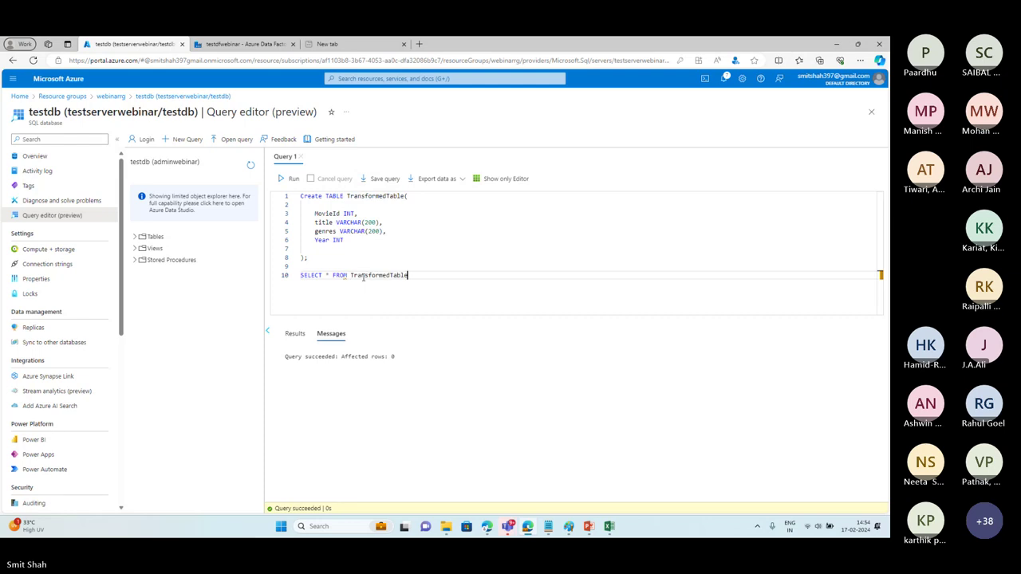
Run the SELECT query, review the returned movie rows, then go Home discarding the edits.
left_click_drag(411, 276, 300, 276)
left_click(290, 179)
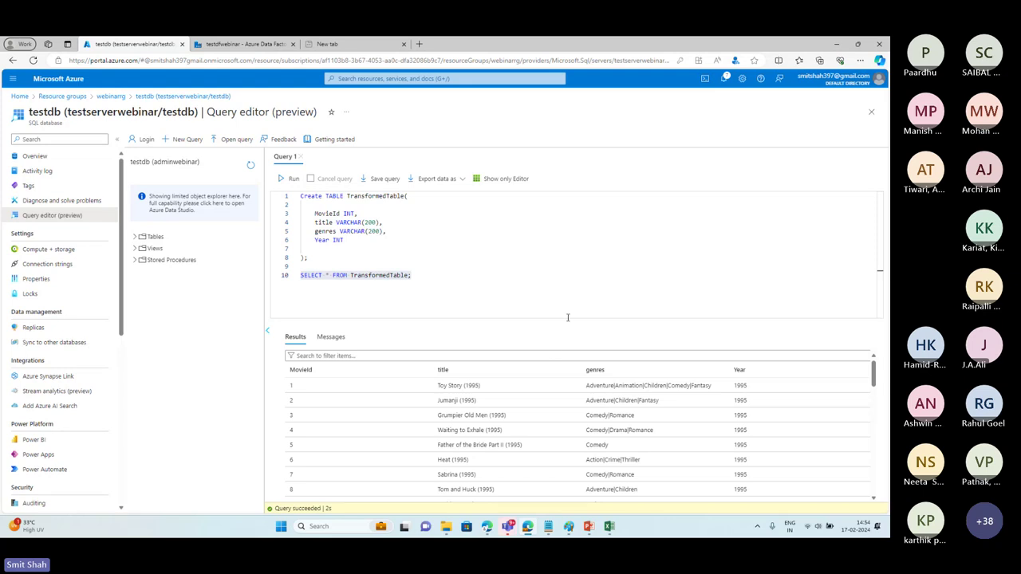
scroll(574, 445, "down", 2)
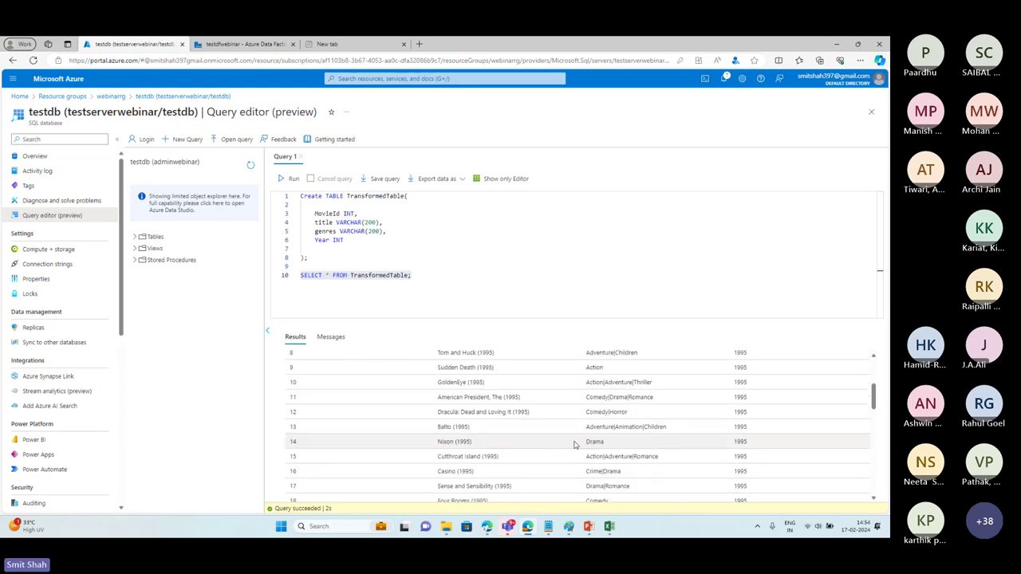
scroll(574, 444, "up", 3)
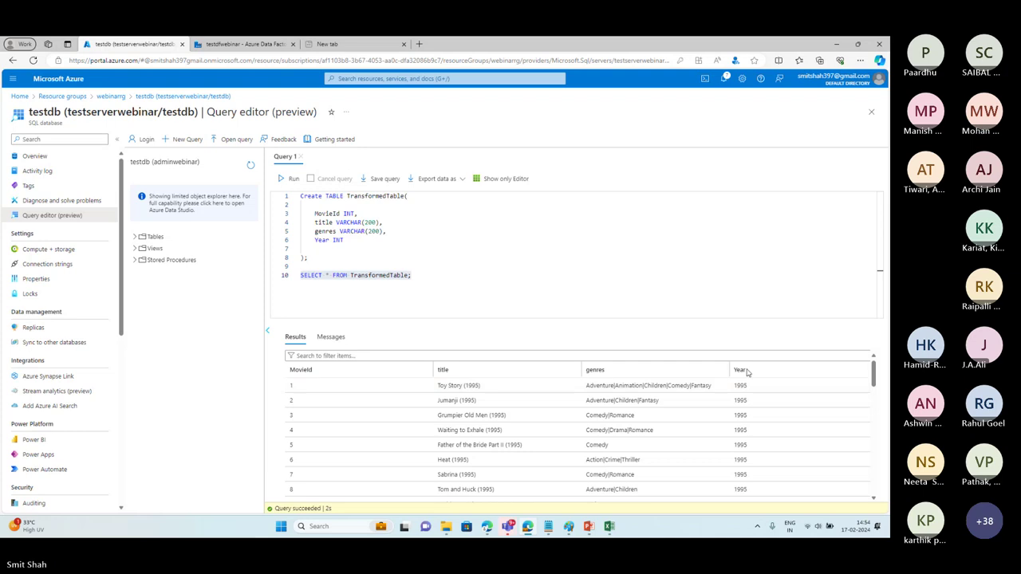
left_click_drag(747, 372, 410, 376)
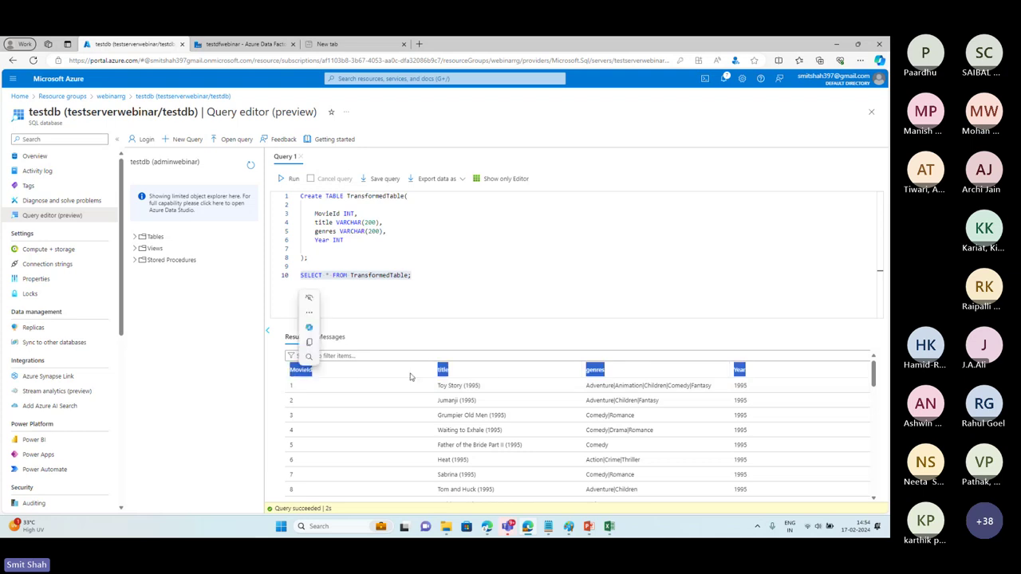
left_click(589, 235)
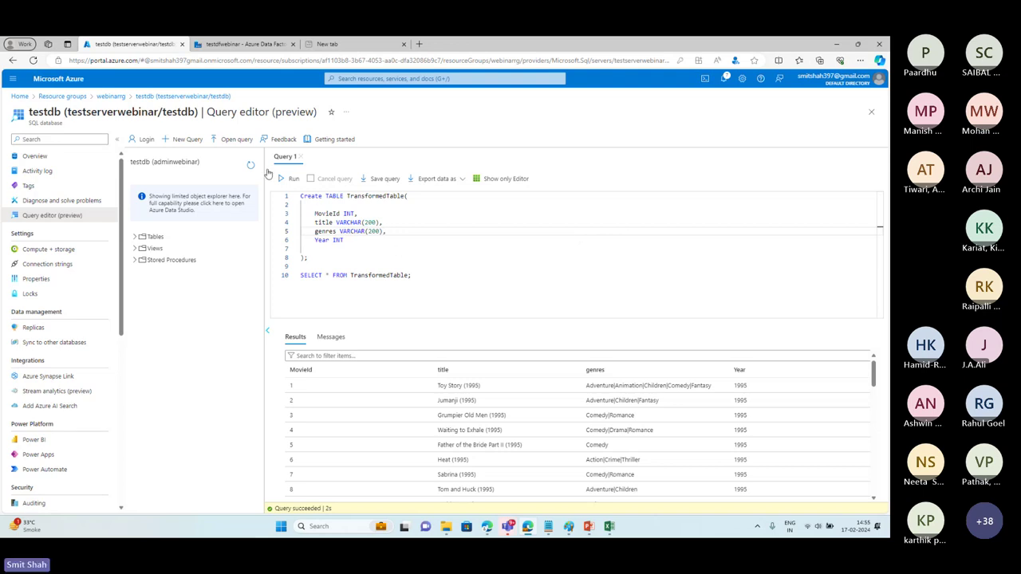
left_click(19, 97)
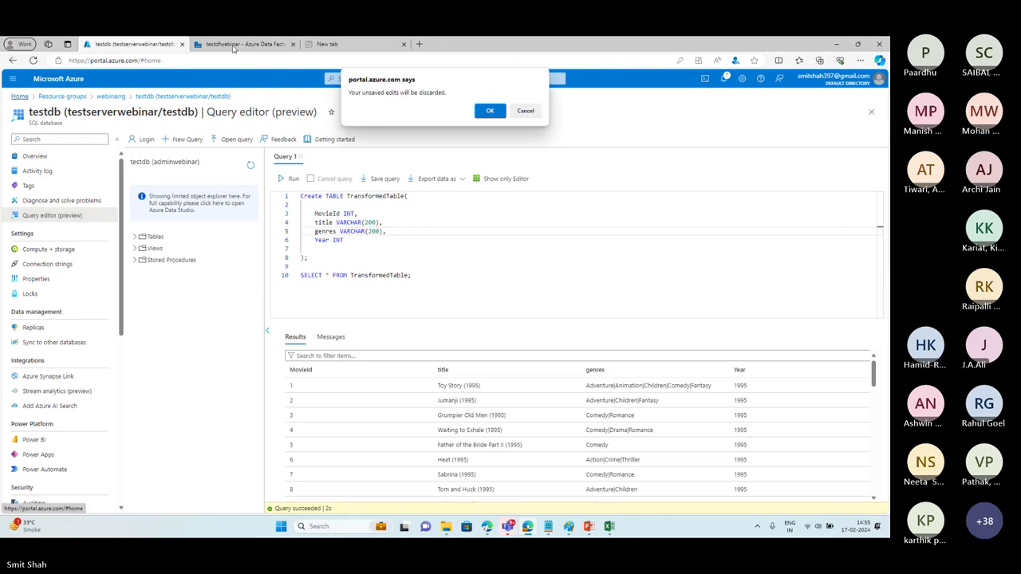
left_click(489, 111)
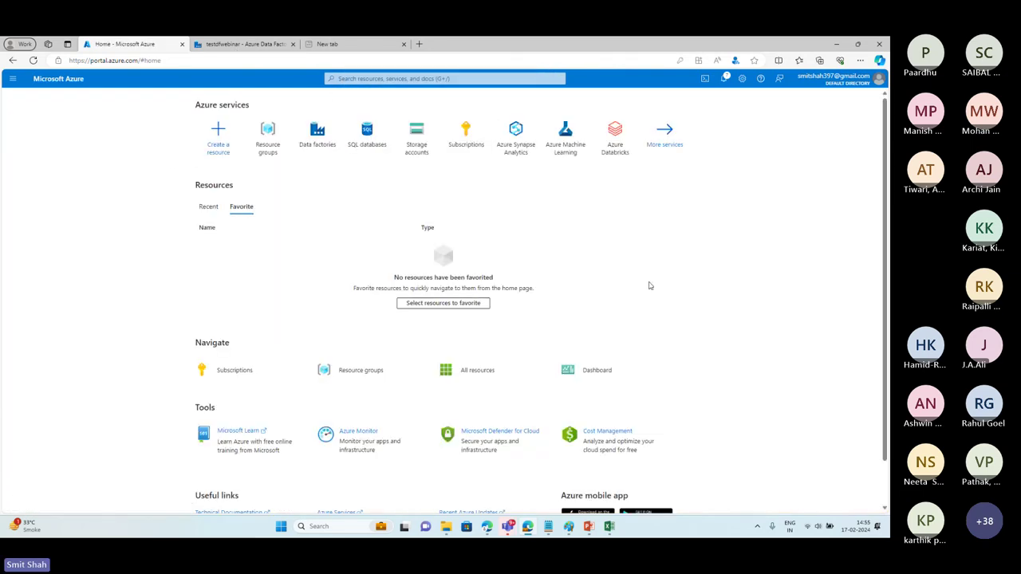
Highlight Azure Synapse Analytics and its ETL + Analysis terms in the notes, then minimize Notepad.
left_click(548, 526)
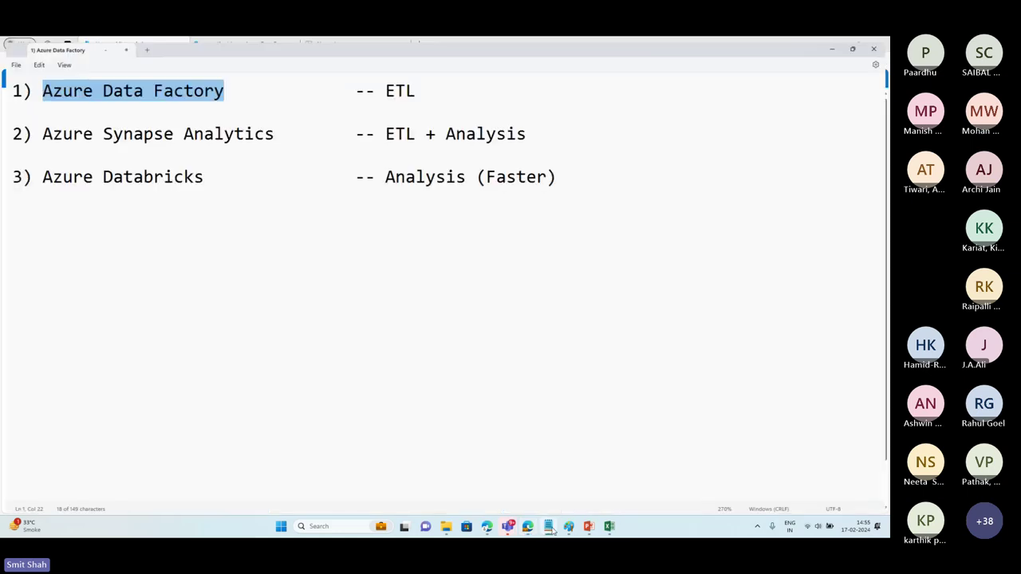
left_click(274, 130)
left_click_drag(273, 130, 41, 137)
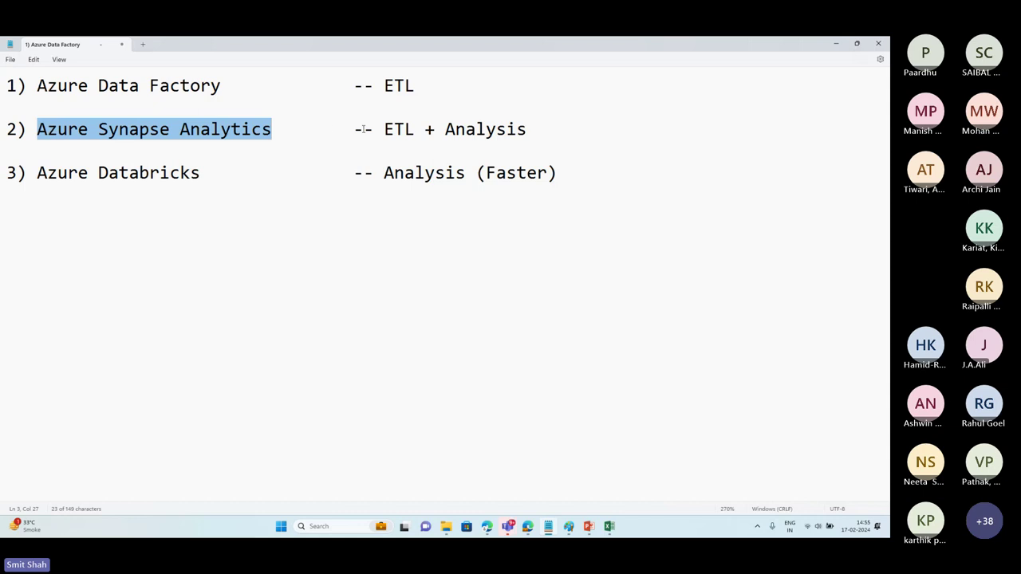
left_click_drag(383, 130, 532, 134)
left_click(439, 130)
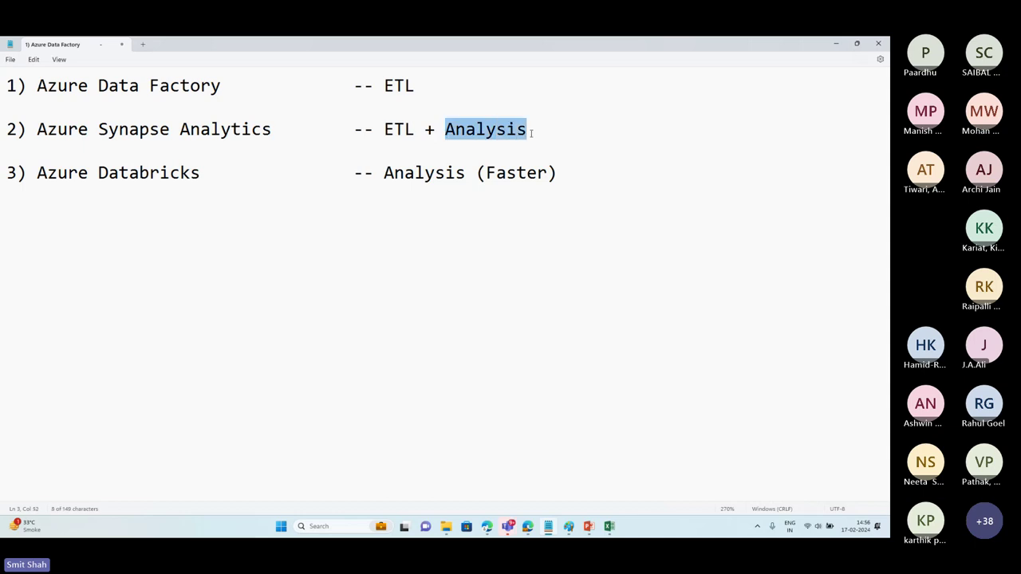
left_click(532, 133)
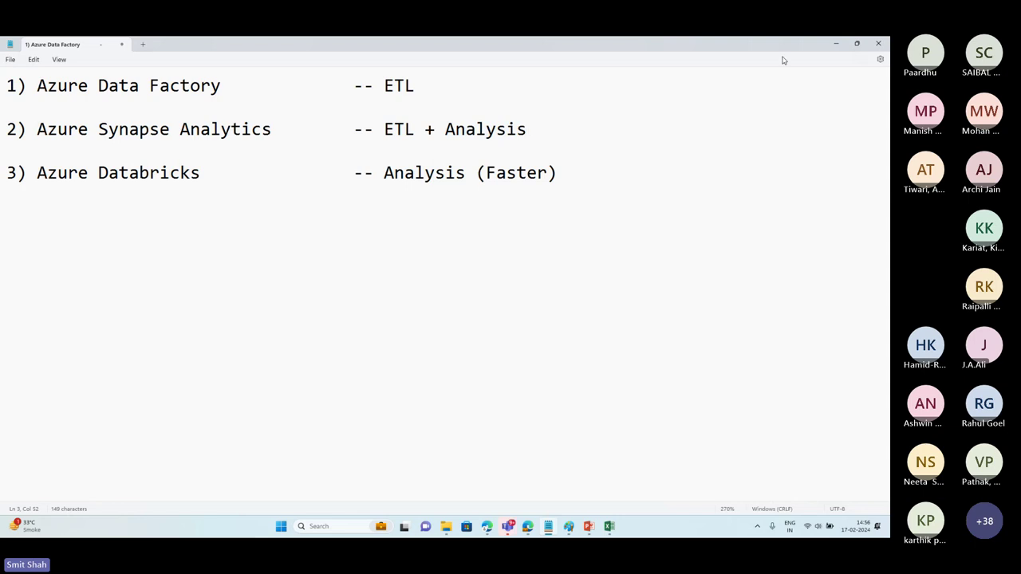
left_click(835, 44)
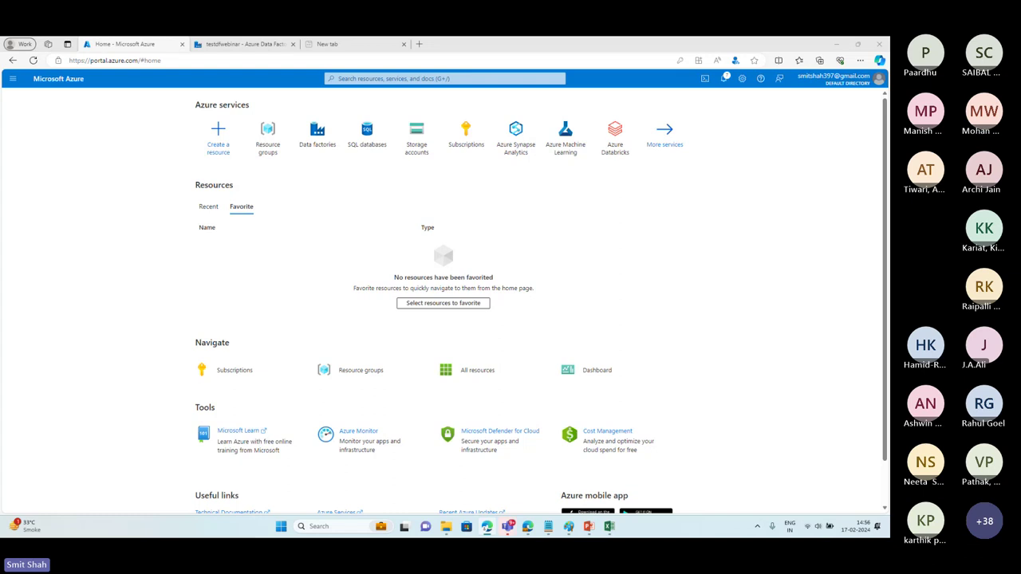
Search for 'synapse', open Azure Synapse Analytics, and start a new workspace with + Create.
left_click(423, 78)
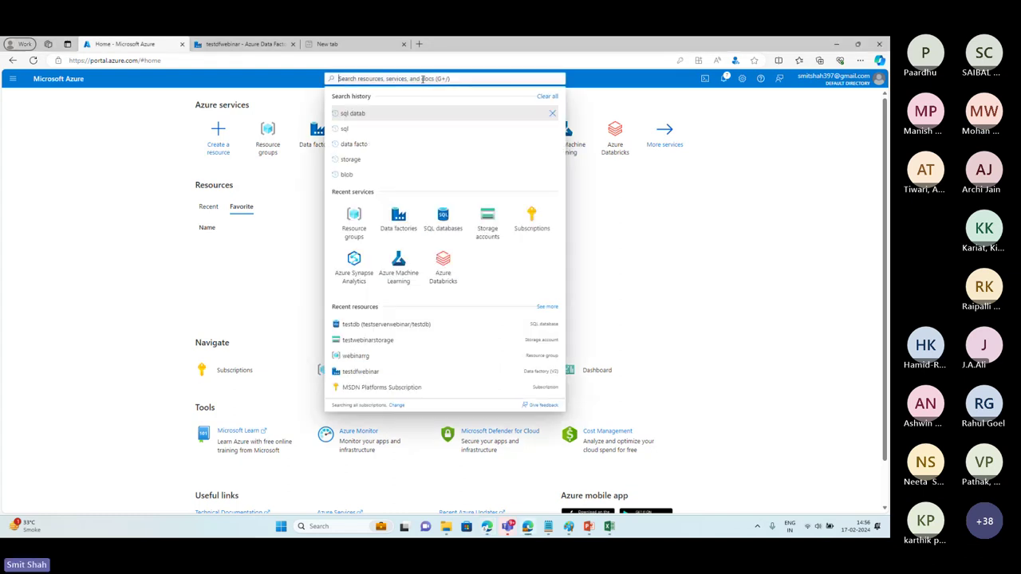
type("synapse")
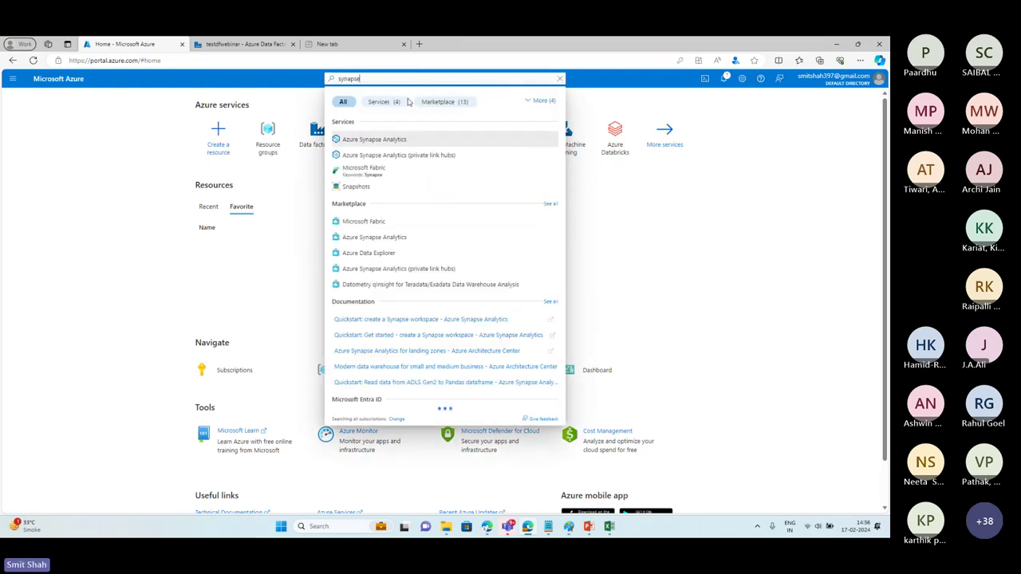
left_click(382, 142)
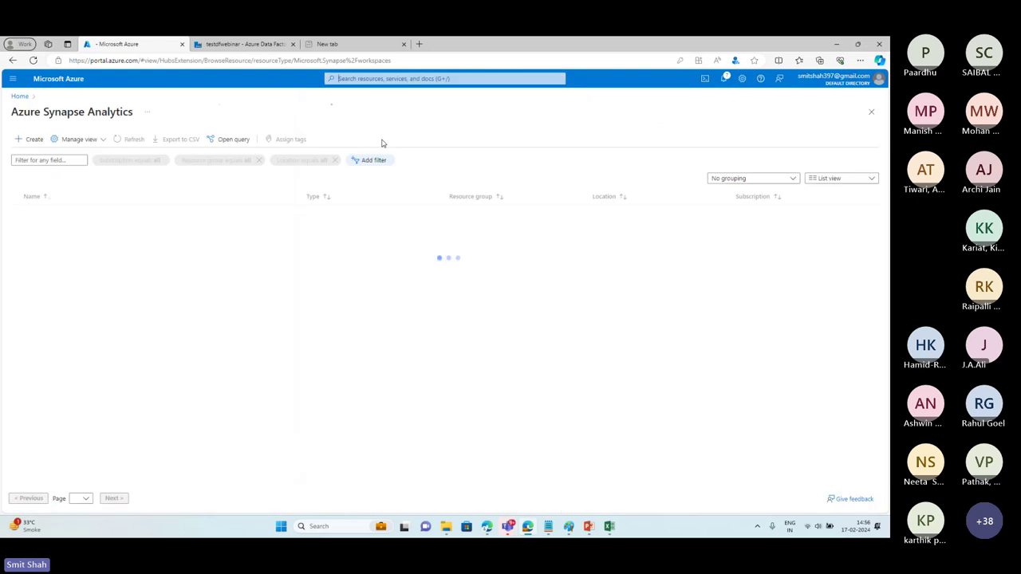
left_click(29, 140)
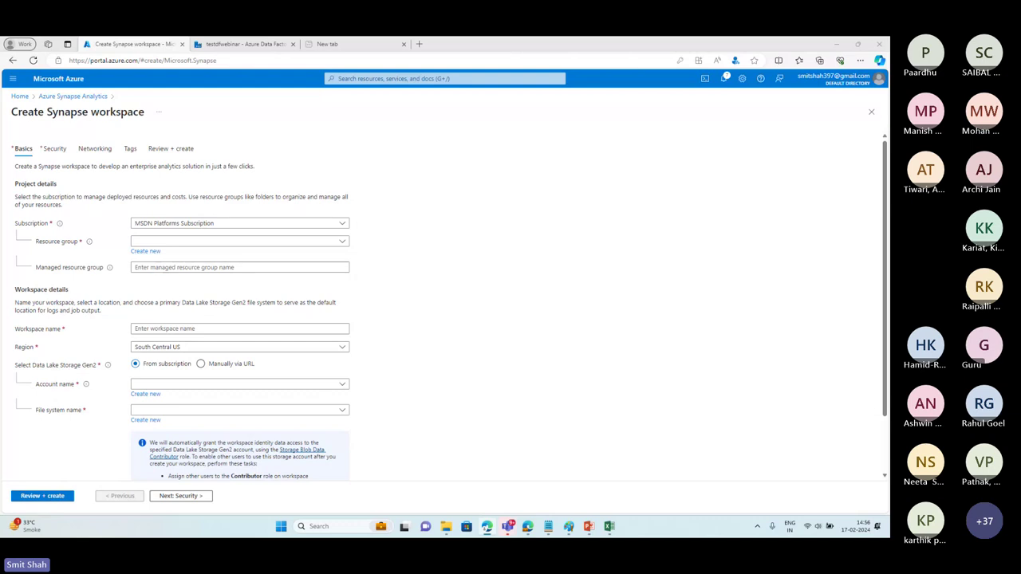
Keep MSDN Platforms Subscription and choose webinarrg as the resource group.
left_click(52, 232)
left_click(120, 222)
left_click(327, 229)
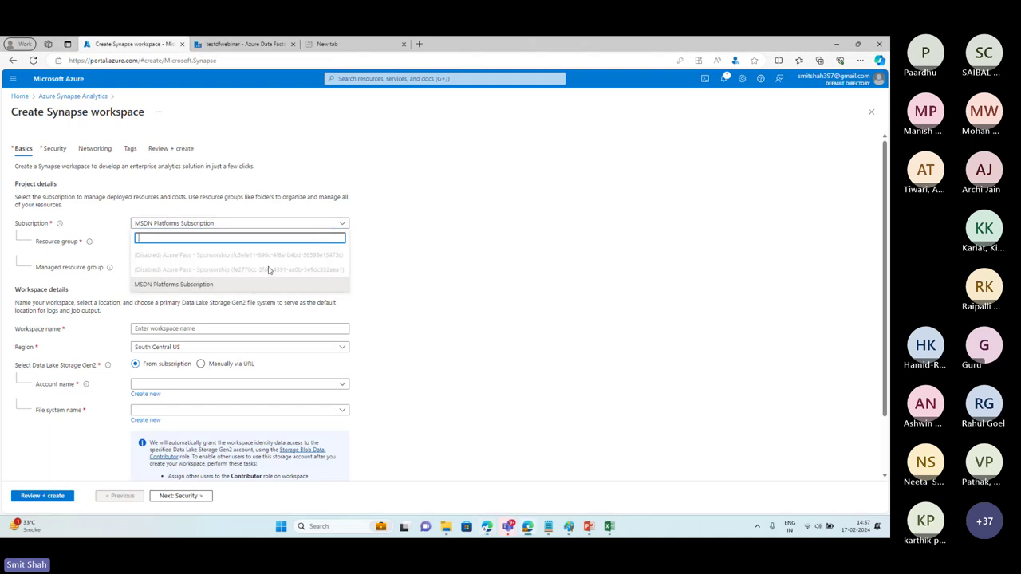
left_click(437, 273)
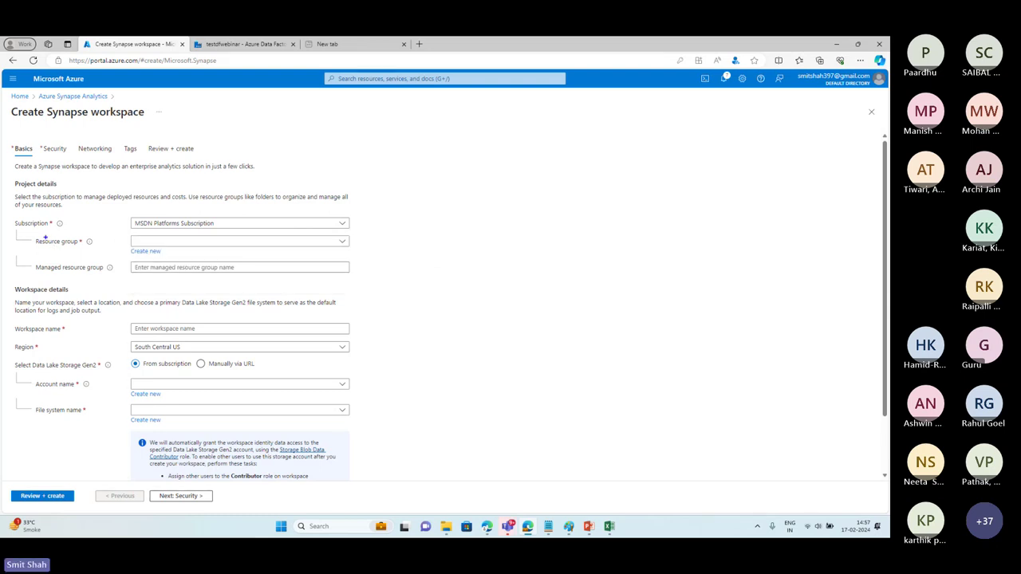
left_click_drag(28, 229, 100, 249)
key("Escape")
left_click(184, 241)
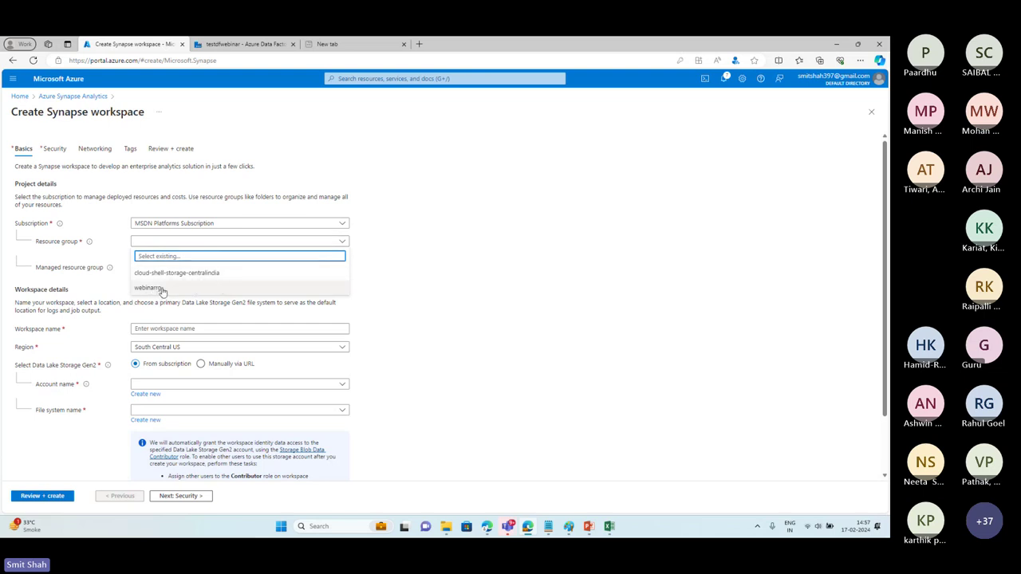
left_click(160, 289)
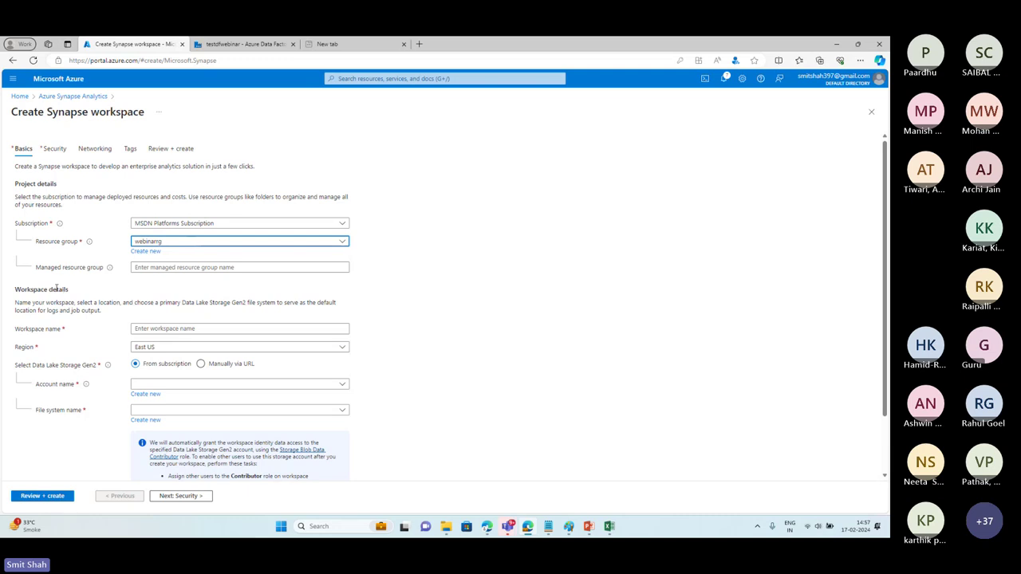
Enter testwebinarsynapse as the workspace name and let it validate, with region East US.
left_click_drag(35, 258, 117, 283)
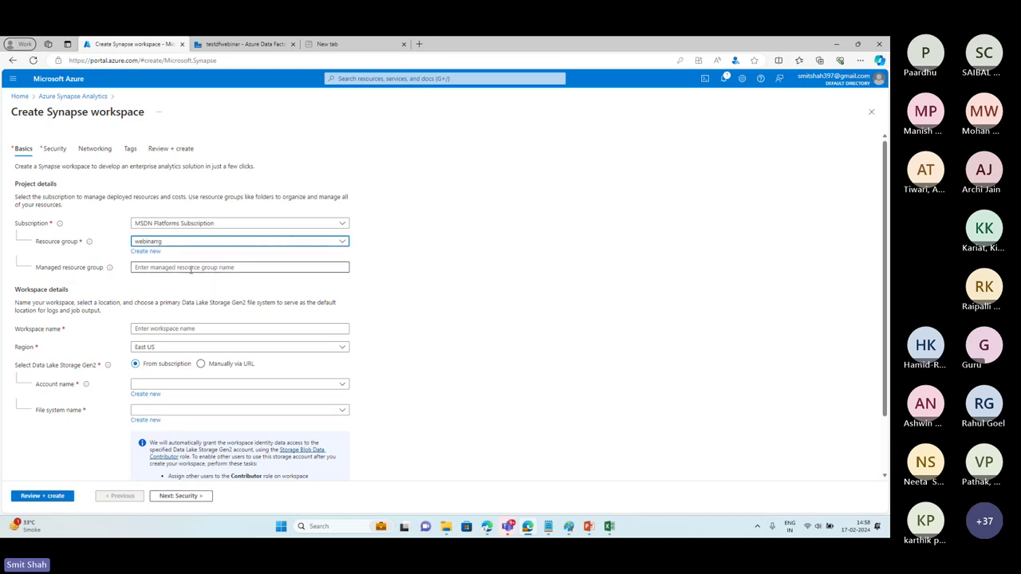
left_click(143, 332)
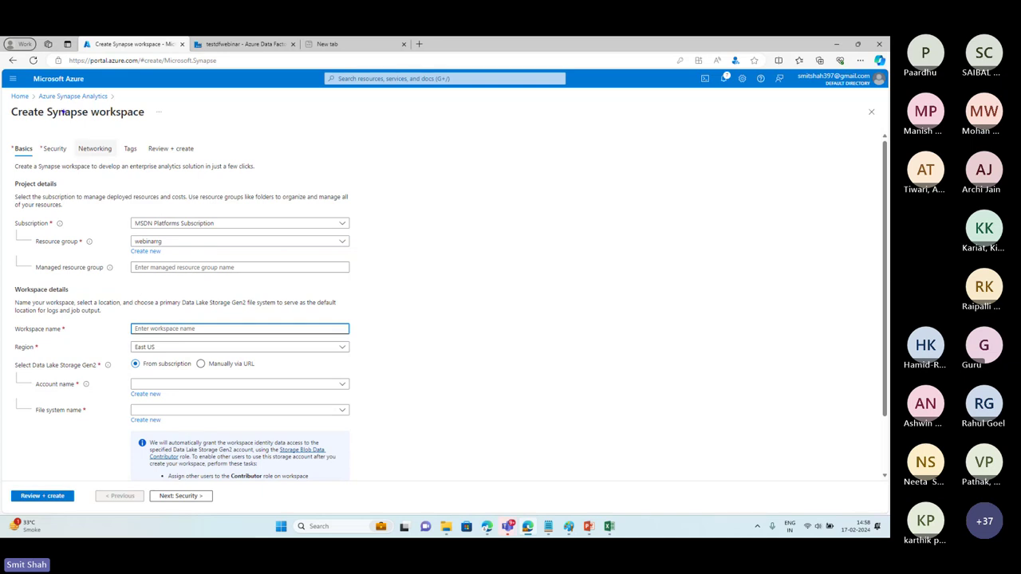
left_click_drag(62, 113, 51, 324)
type("test")
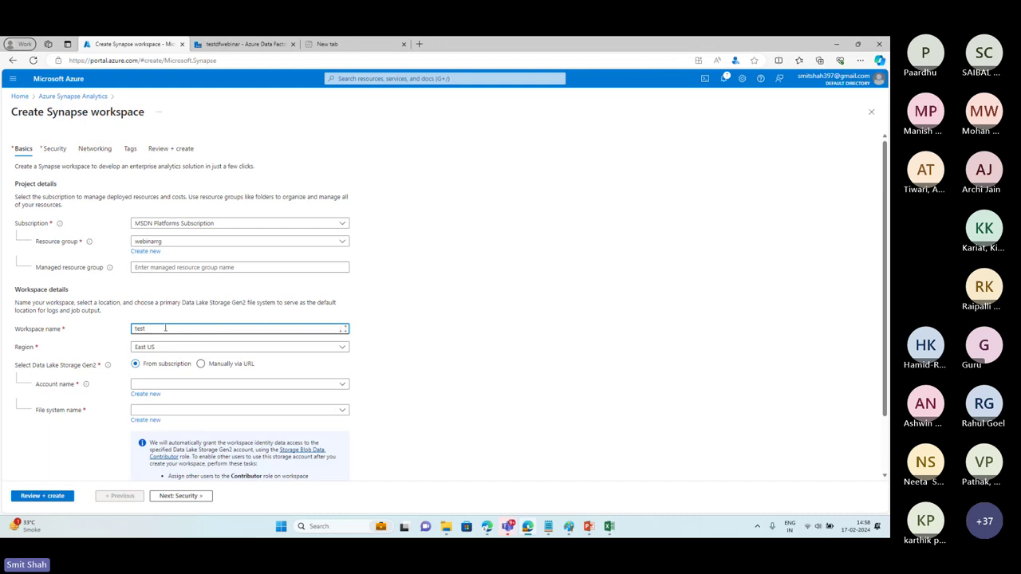
type("webinarsynapse")
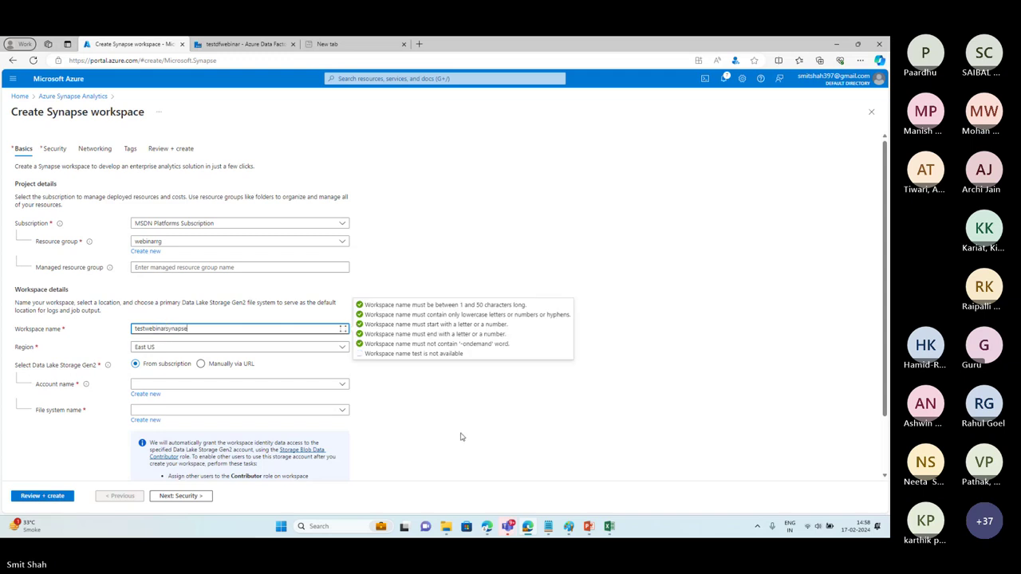
left_click(472, 429)
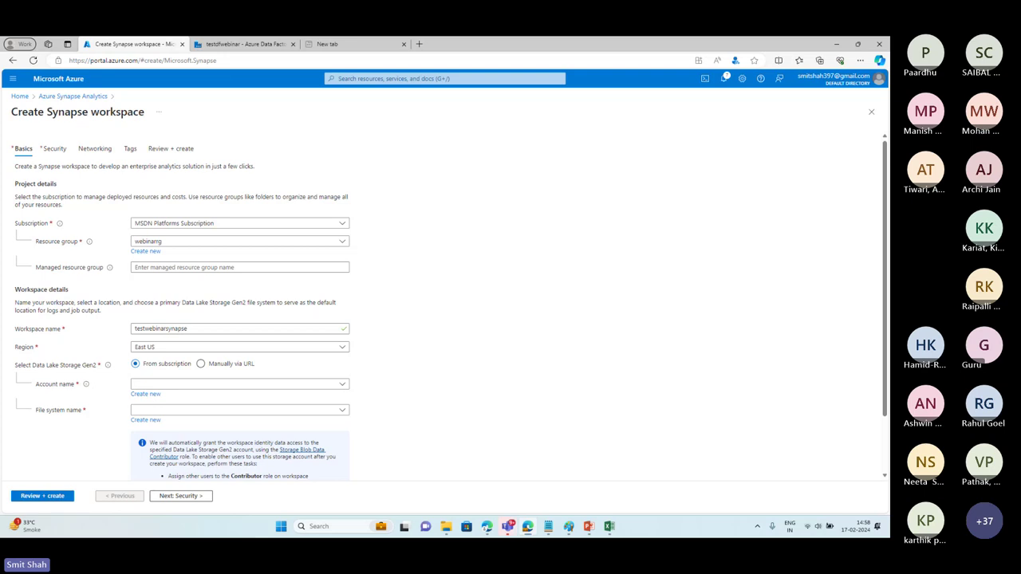
left_click_drag(13, 341, 71, 355)
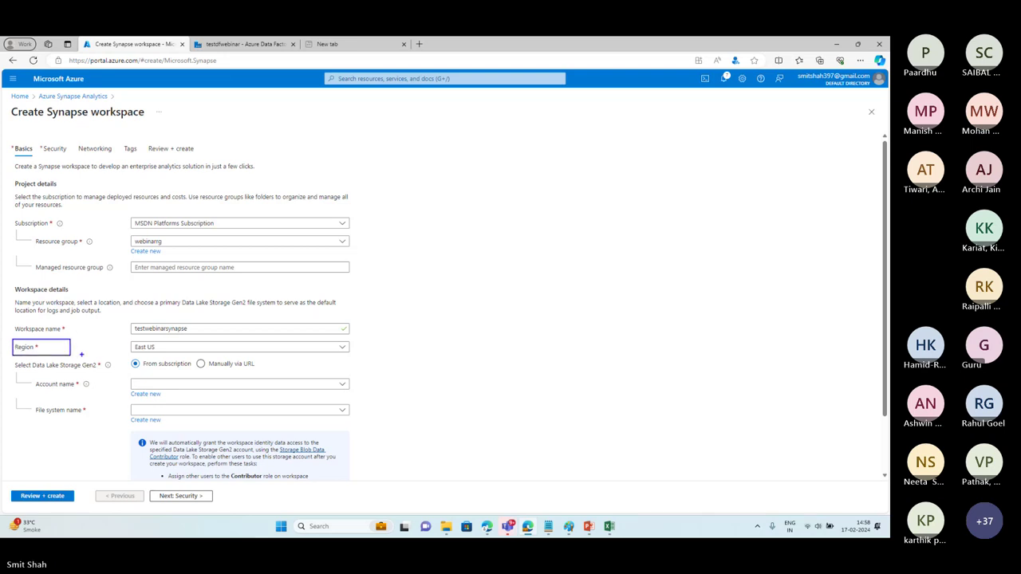
key("Escape")
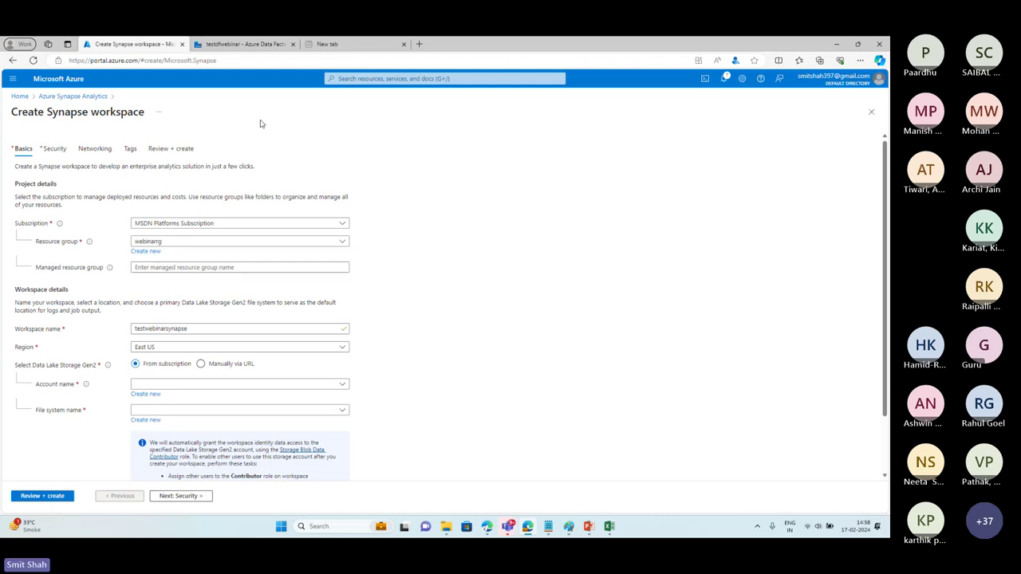
Add a Synapse Notebook activity to pipeline2, inspect it, then delete Notebook1.
left_click(233, 44)
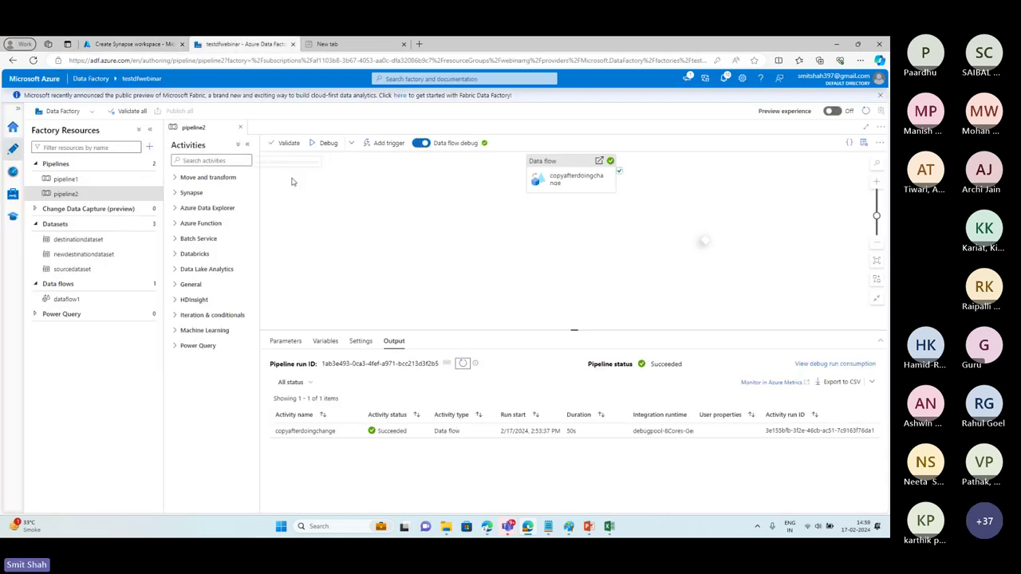
left_click(176, 194)
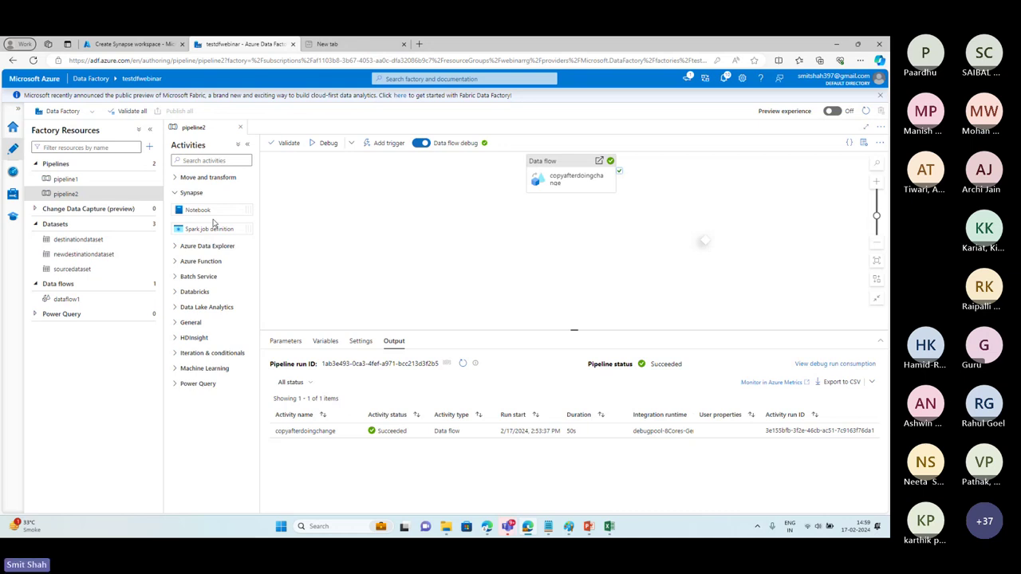
left_click_drag(213, 220, 707, 179)
left_click(577, 177)
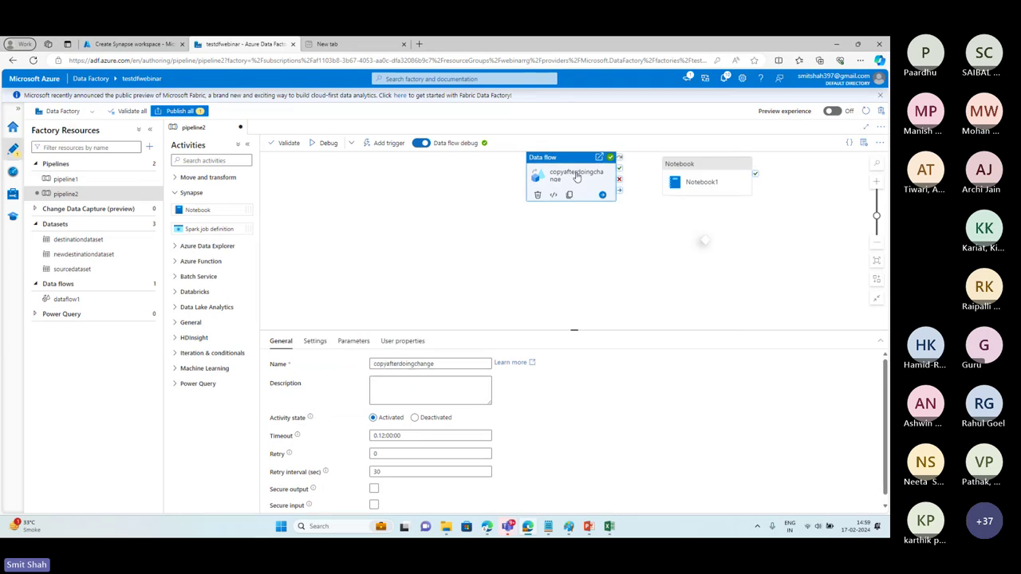
left_click(711, 185)
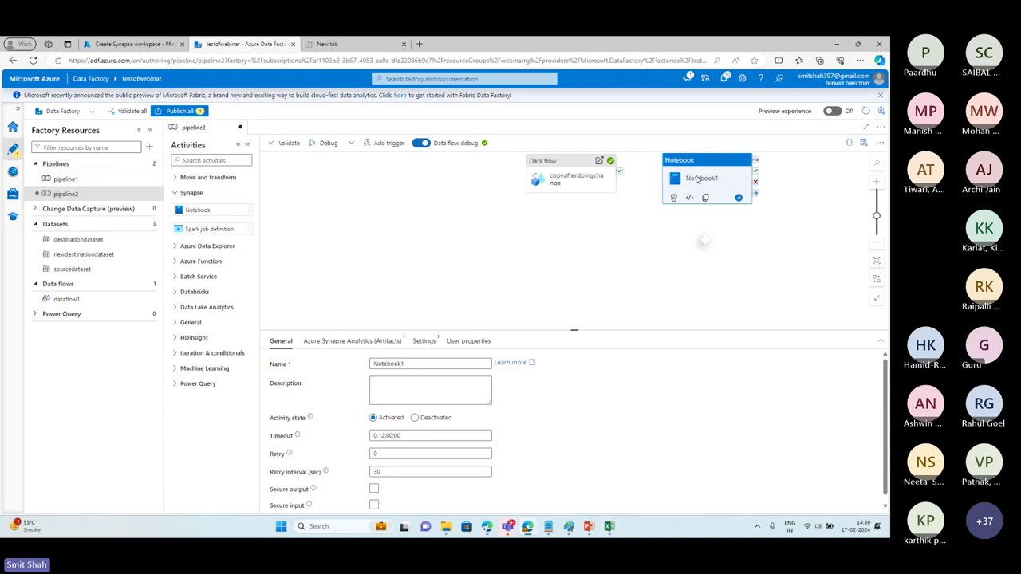
key("Delete")
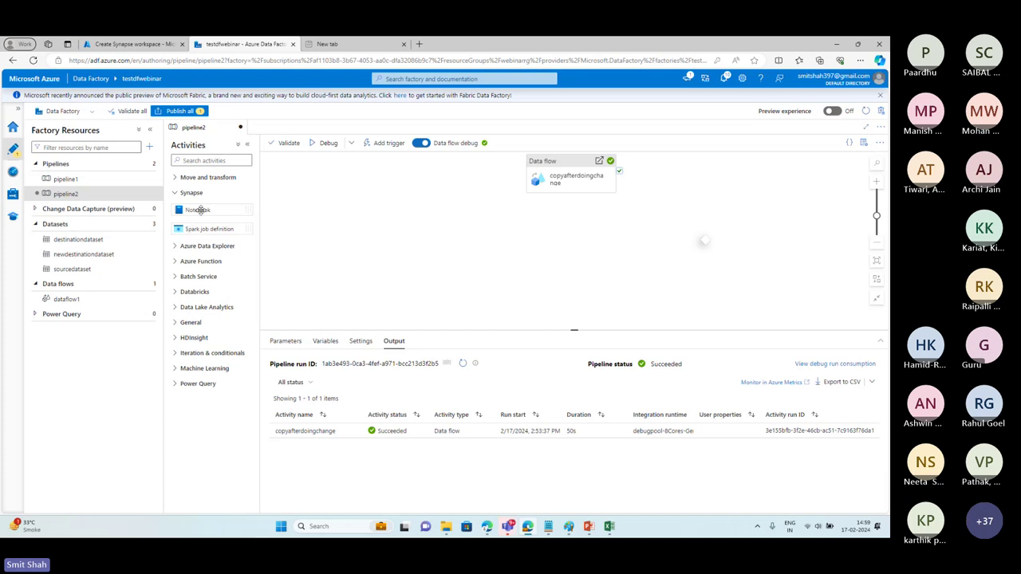
Back in the workspace form, choose testwebinarstorage as the Data Lake account, with file system basket.
left_click(175, 193)
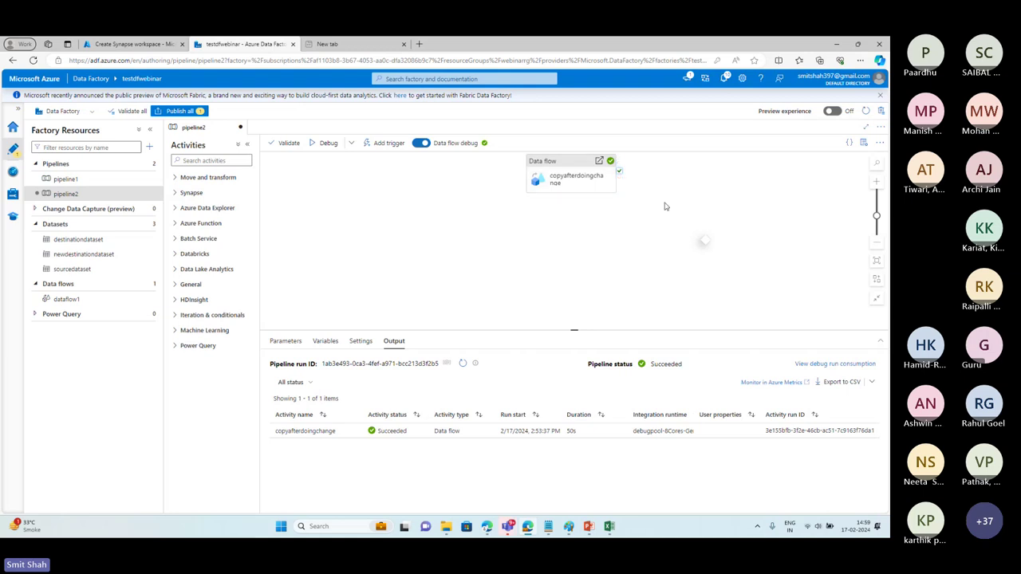
left_click(132, 44)
scroll(415, 336, "down", 1)
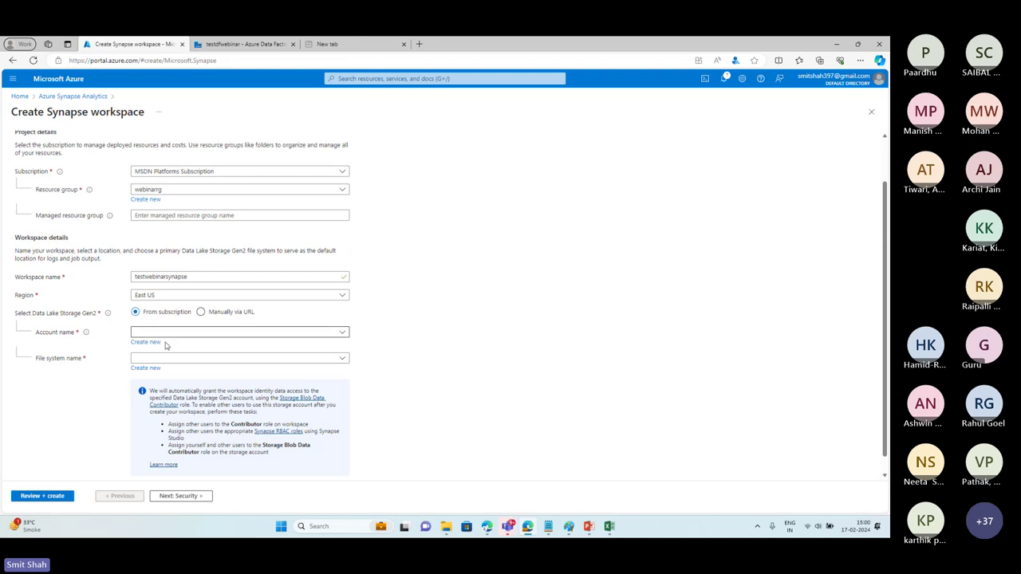
left_click(188, 334)
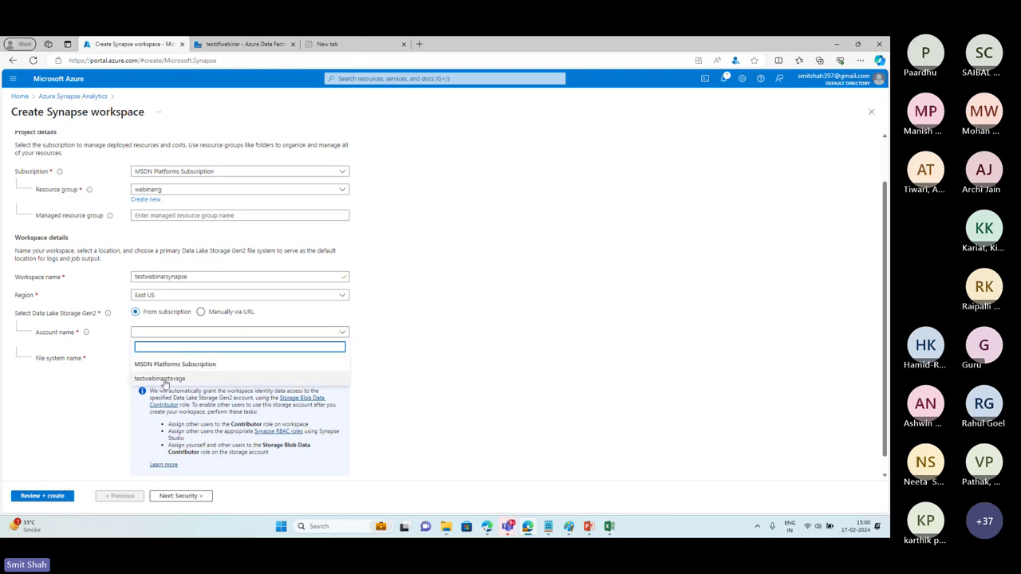
left_click(154, 381)
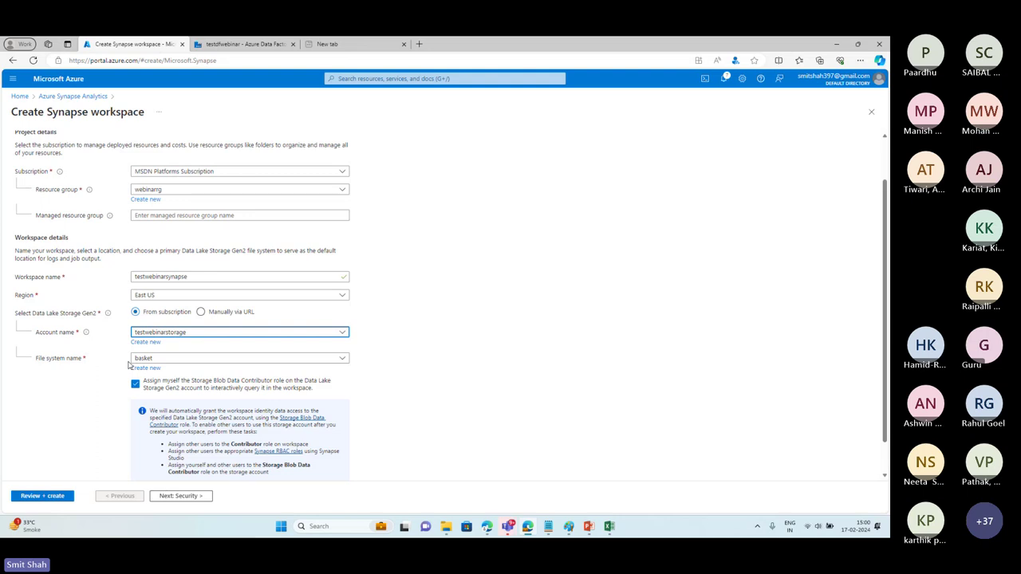
scroll(159, 447, "down", 2)
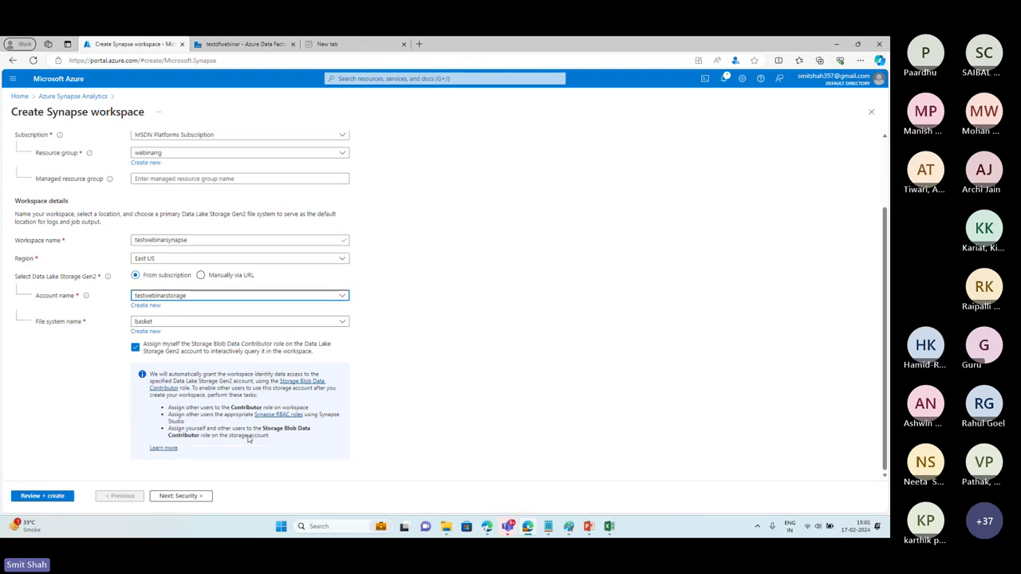
On the Security tab, keep both local and Microsoft Entra ID authentication selected.
left_click(174, 496)
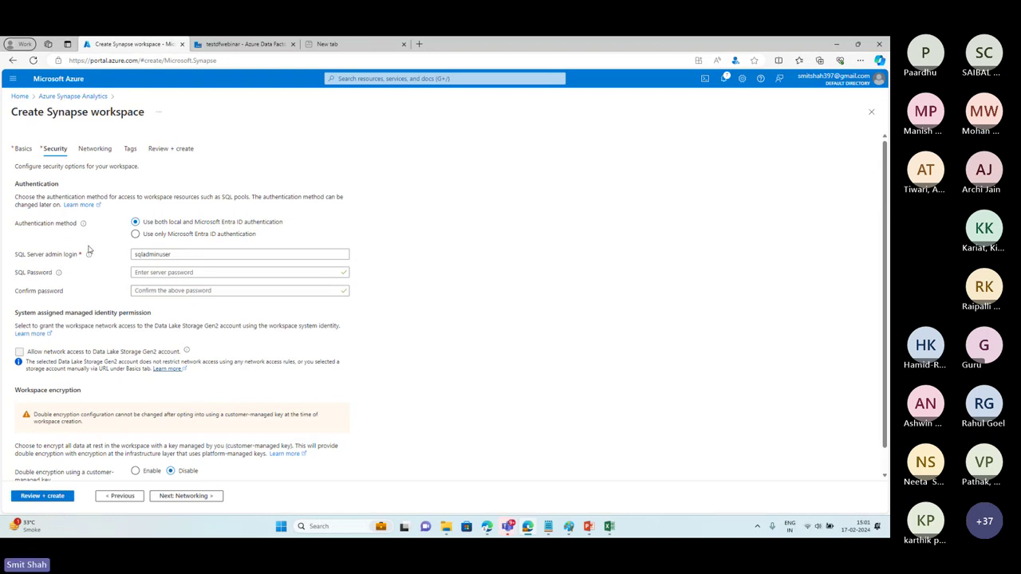
left_click_drag(13, 214, 305, 241)
left_click(170, 238)
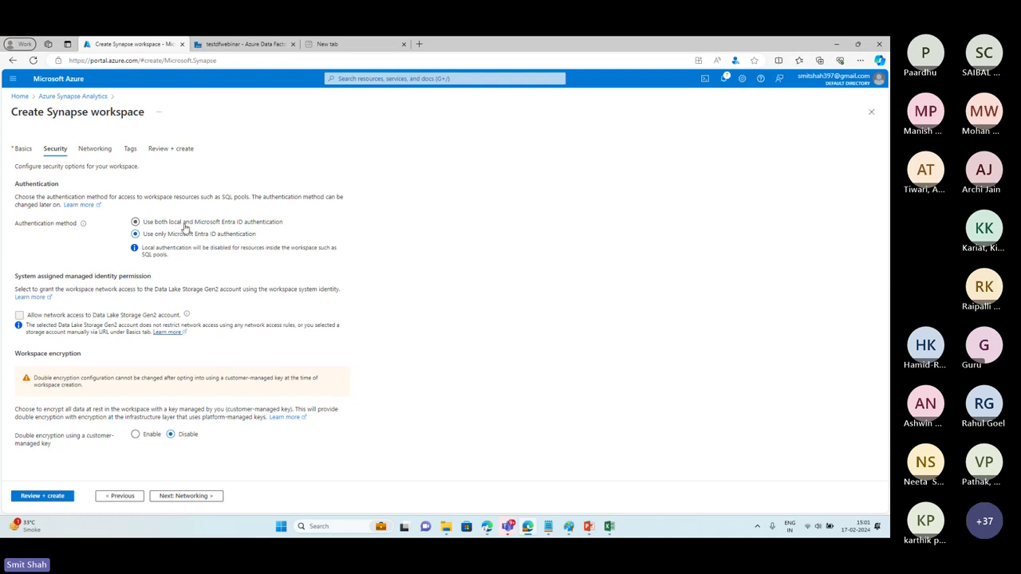
left_click(185, 227)
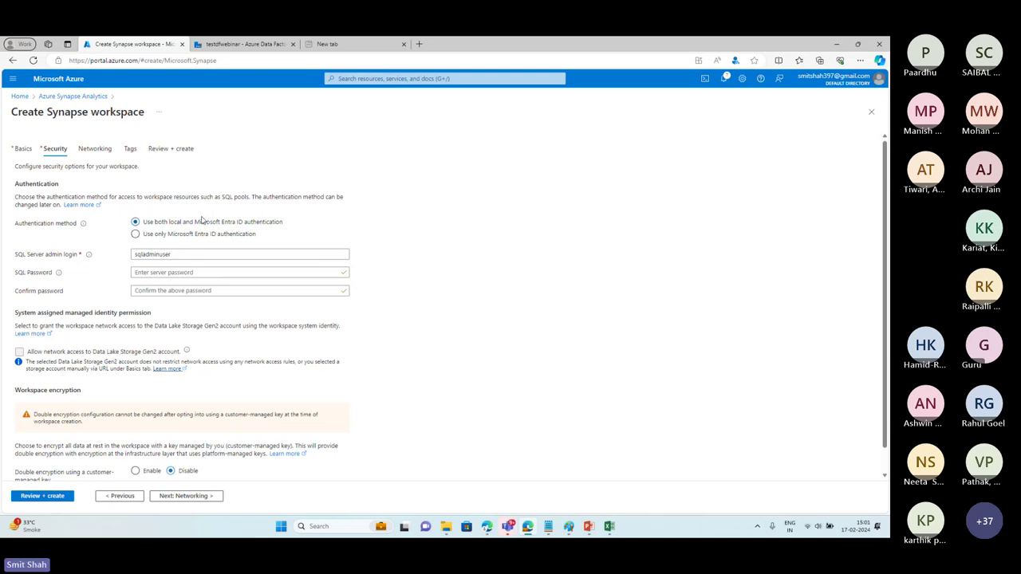
Enter the SQL admin password and retype it in Confirm password.
left_click(184, 272)
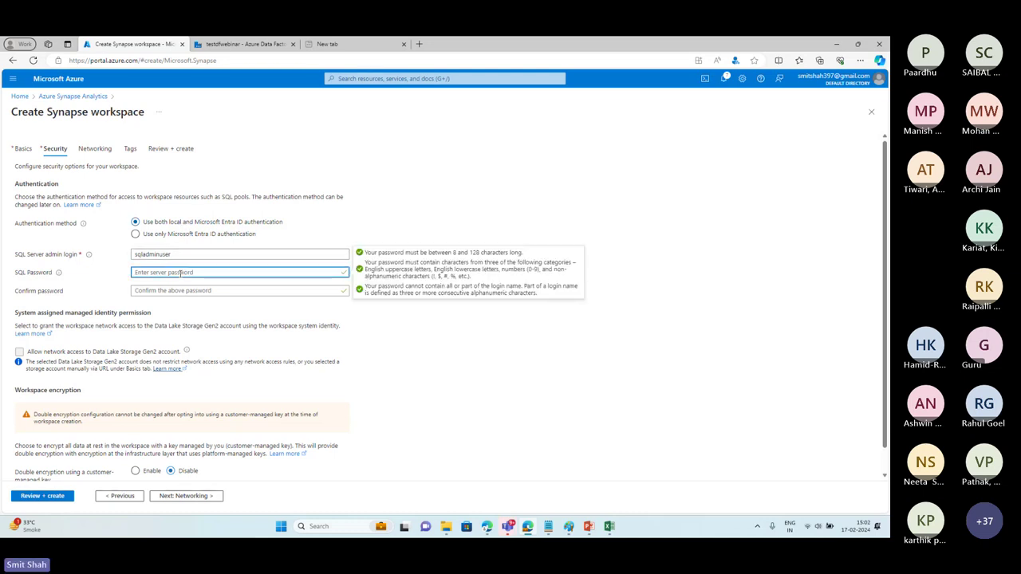
type("•••••")
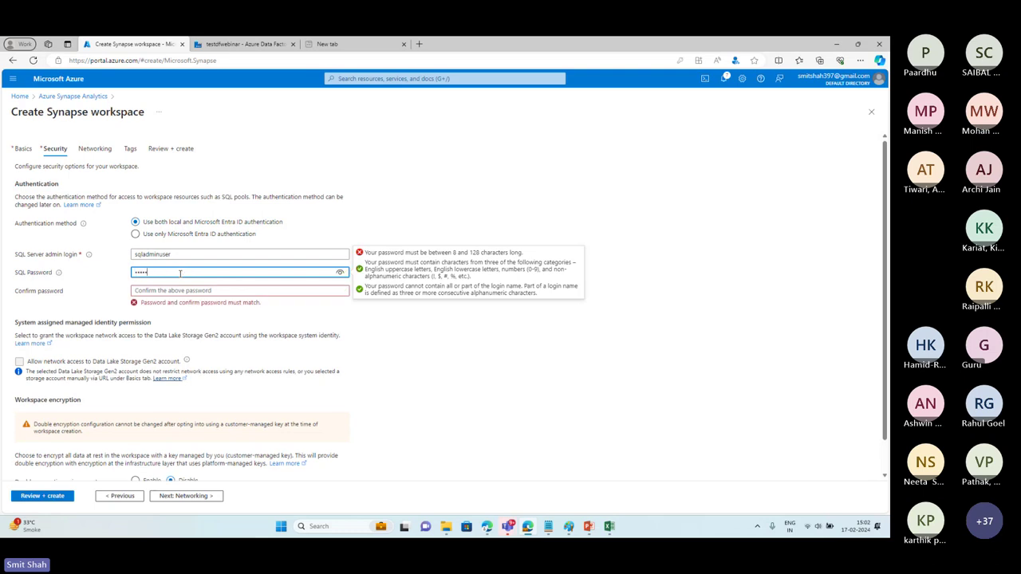
type("••••••")
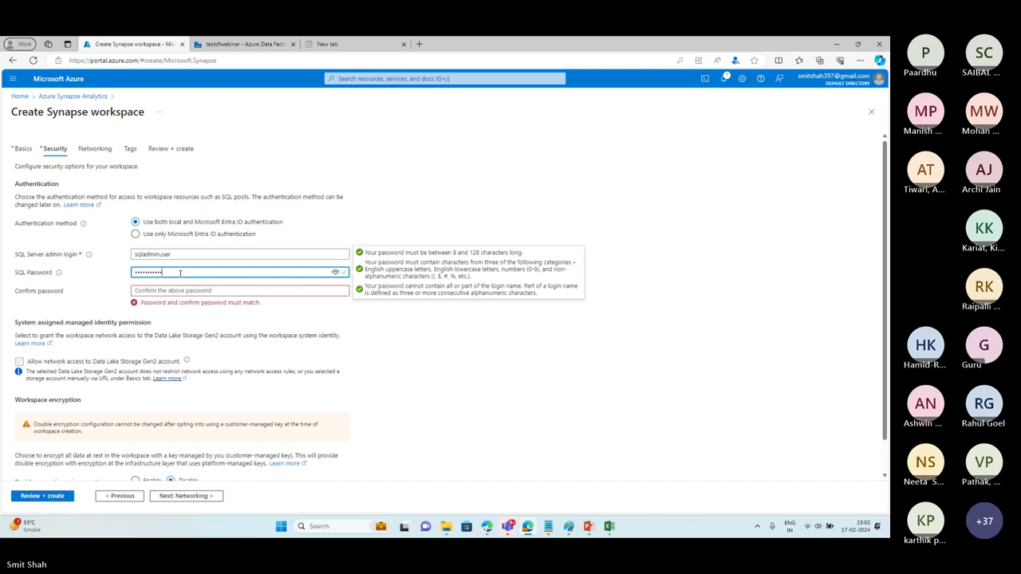
left_click(163, 290)
type("•••")
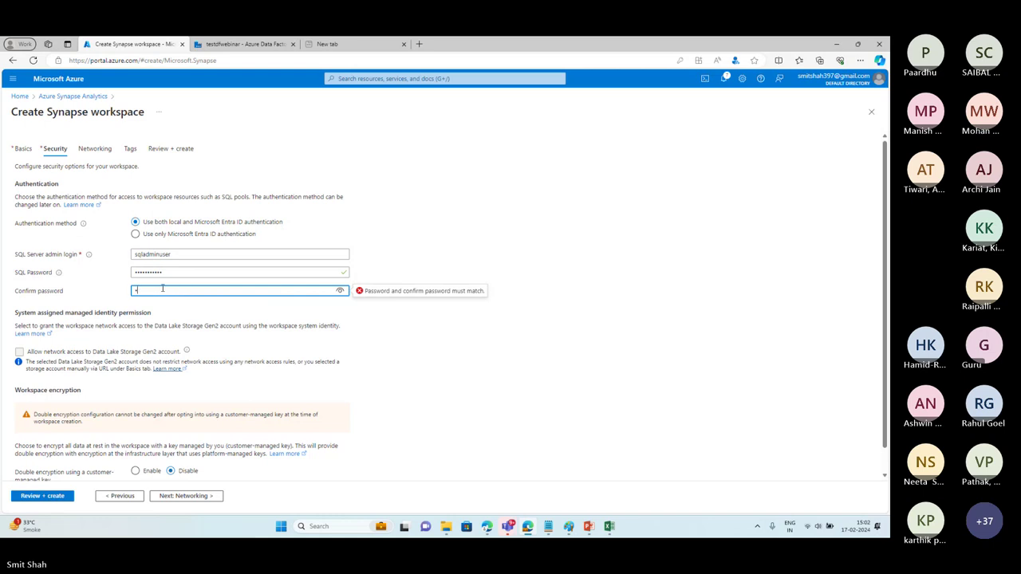
type("••••••••")
scroll(391, 342, "down", 1)
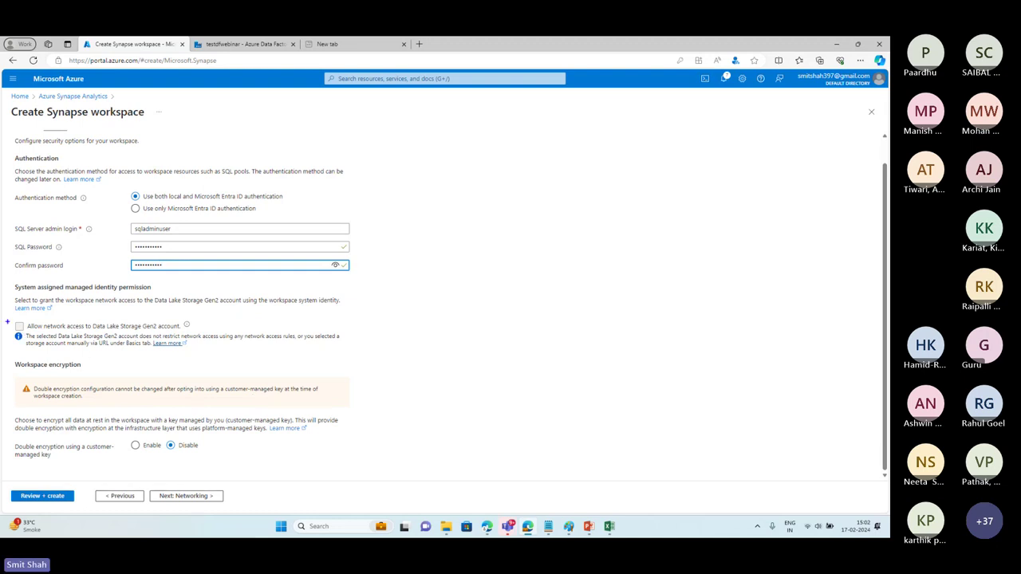
Review the Data Lake network access and double encryption options, leaving both unchecked.
left_click(246, 336)
left_click(162, 265)
triple_click(20, 327)
left_click(21, 328)
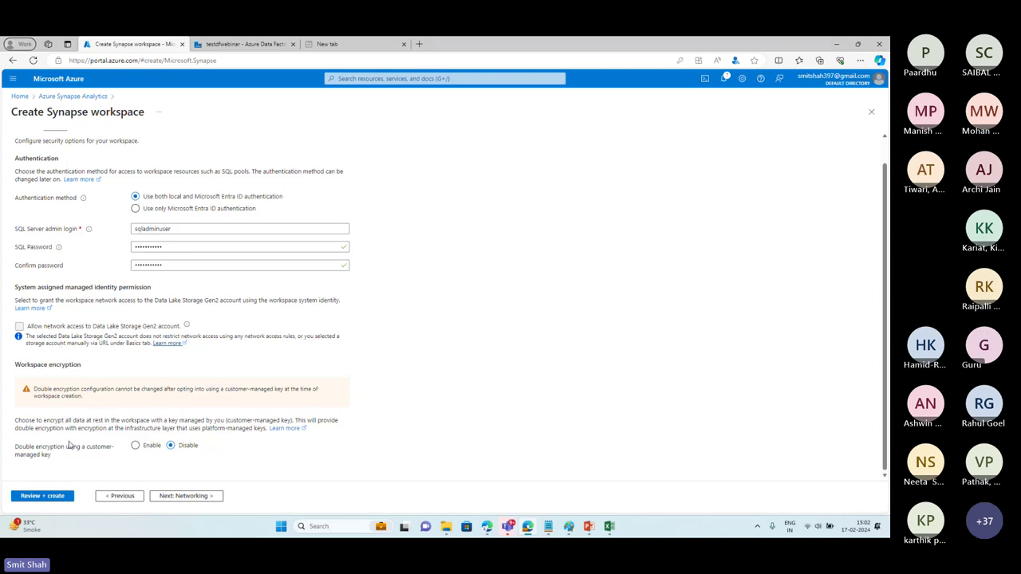
left_click_drag(8, 436, 125, 466)
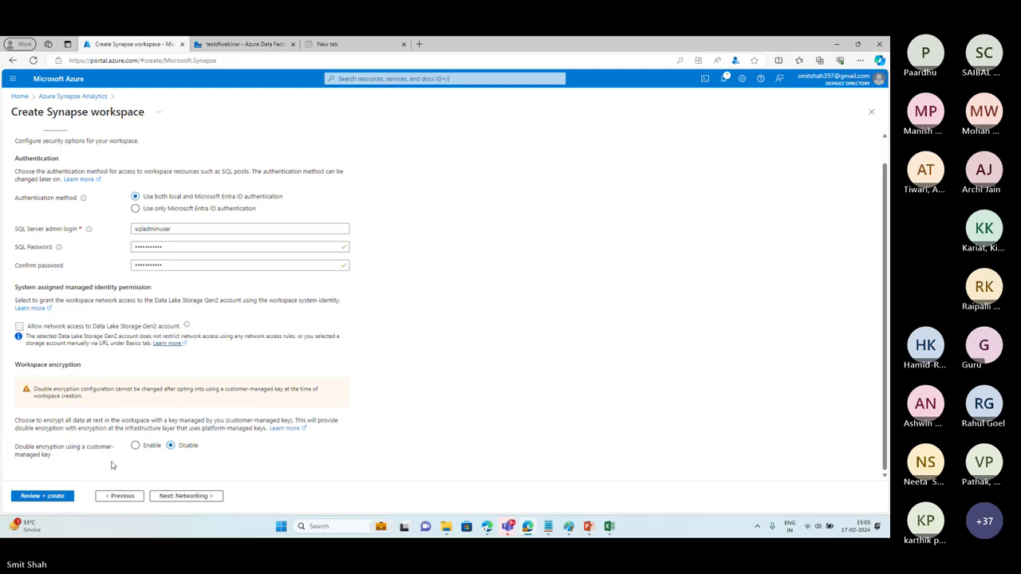
On Networking, keep managed virtual network disabled and connections from all IP addresses allowed.
left_click(185, 498)
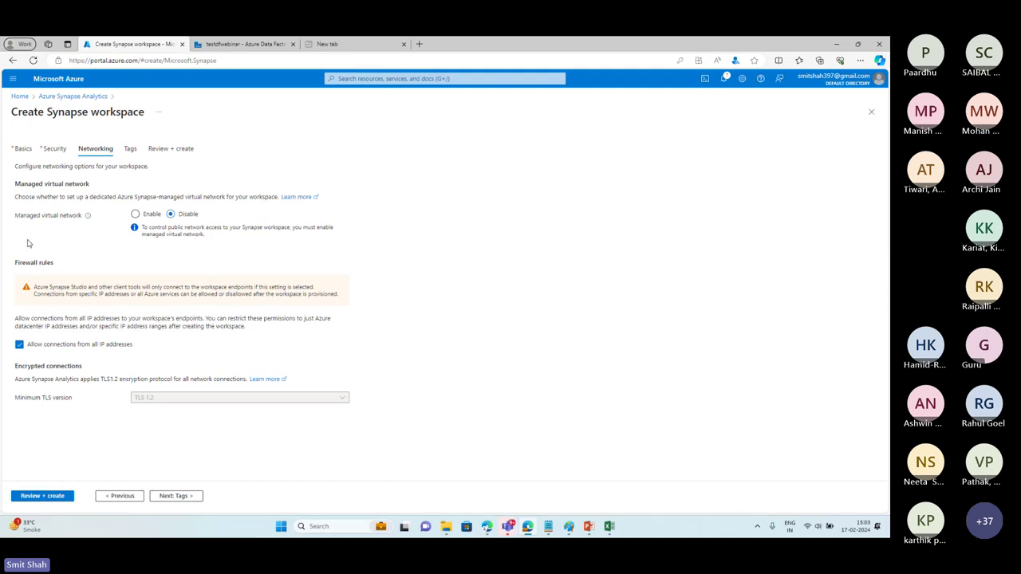
mouse_move(10, 207)
left_mouse_down()
mouse_move(172, 236)
mouse_move(369, 246)
left_mouse_up()
left_click_drag(14, 321, 148, 364)
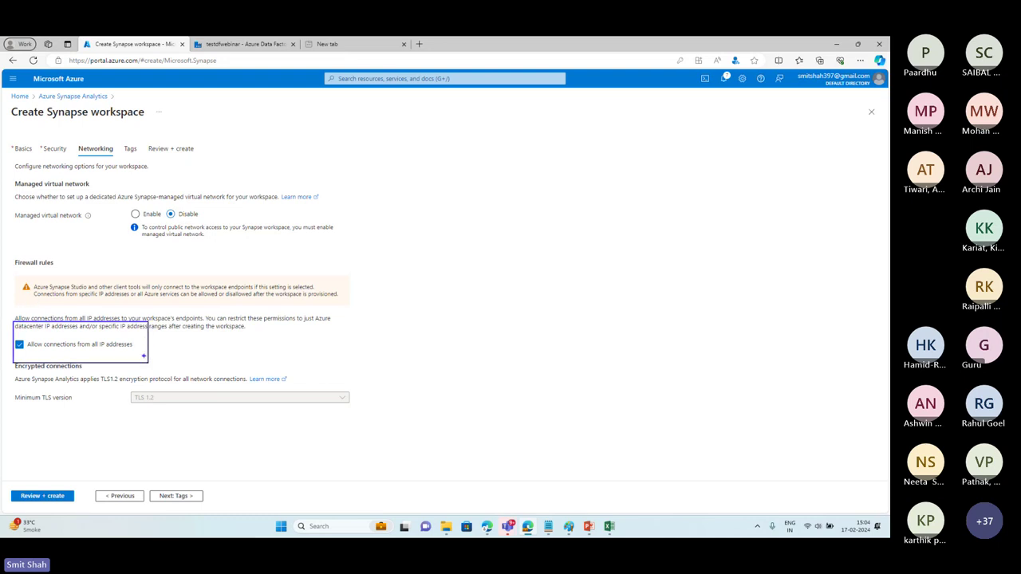
left_click(20, 345)
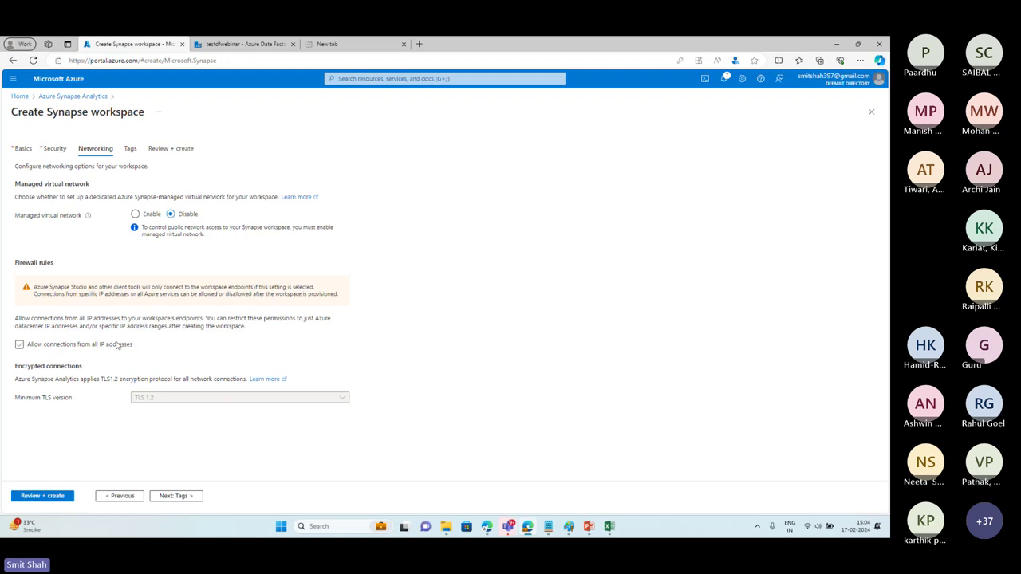
left_click(86, 345)
left_click_drag(15, 386, 371, 421)
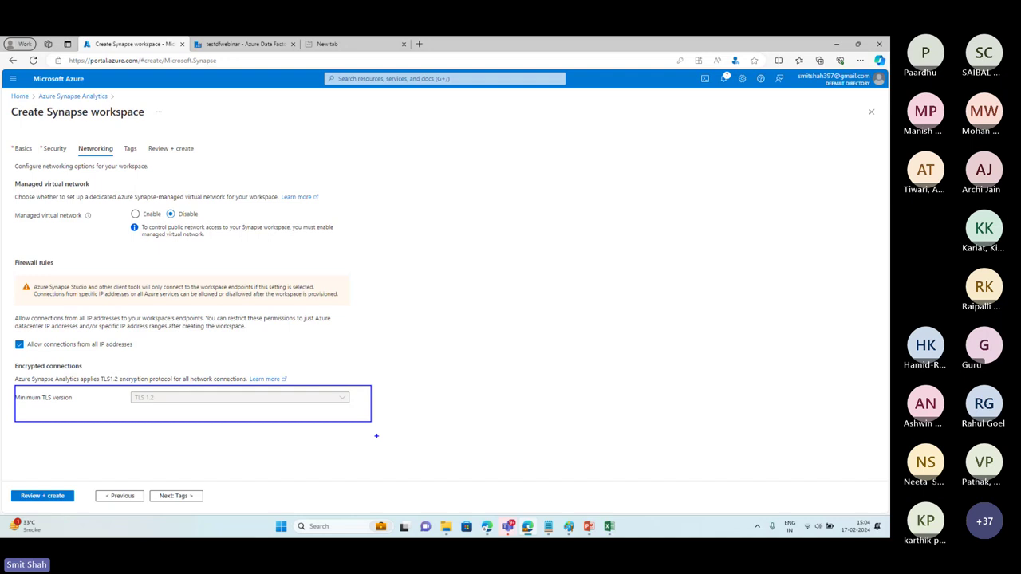
key("Escape")
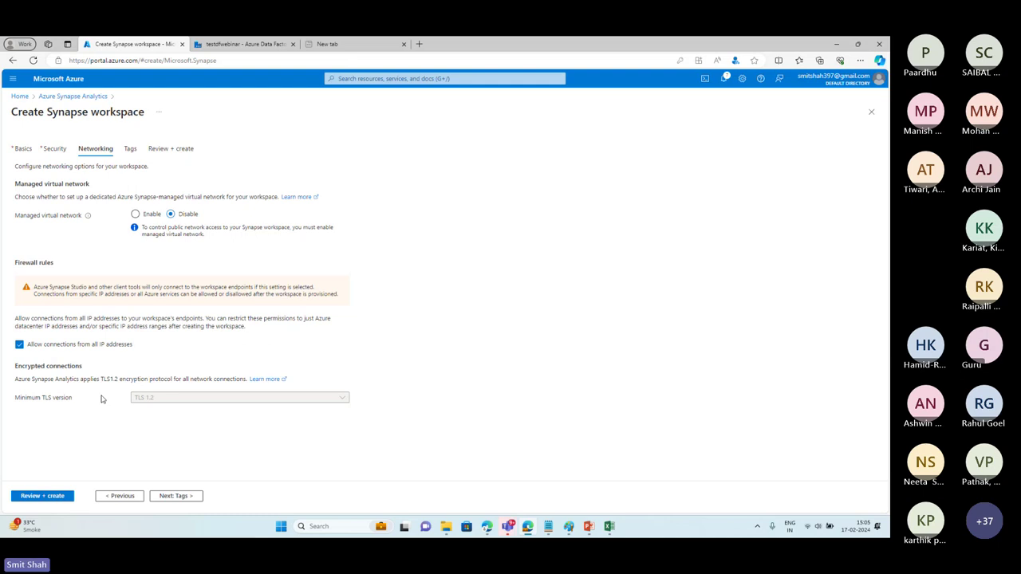
mouse_move(8, 382)
left_mouse_down()
mouse_move(324, 426)
mouse_move(364, 422)
left_mouse_up()
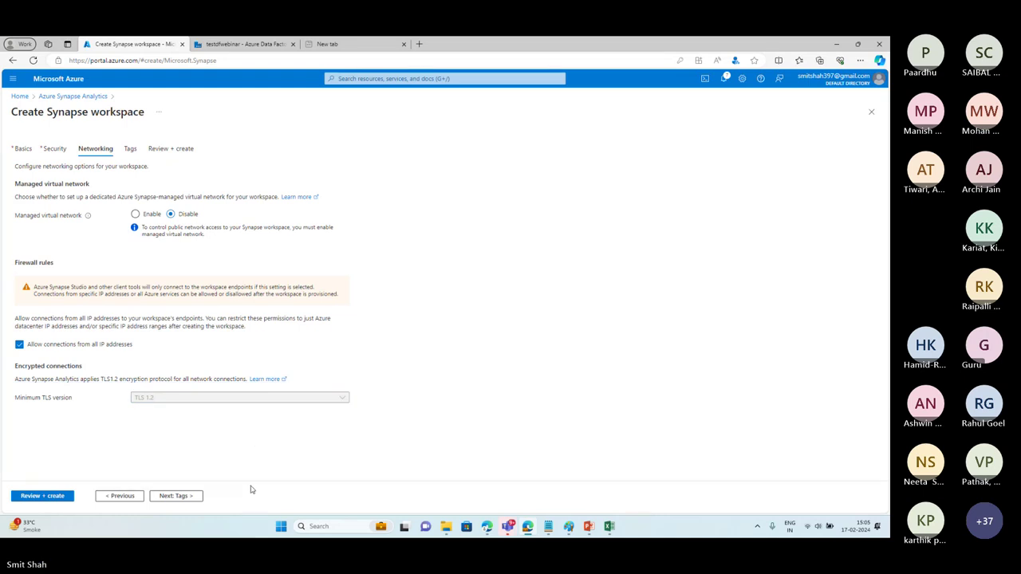
Skip Tags, review, and create the testwebinarsynapse workspace.
left_click(177, 495)
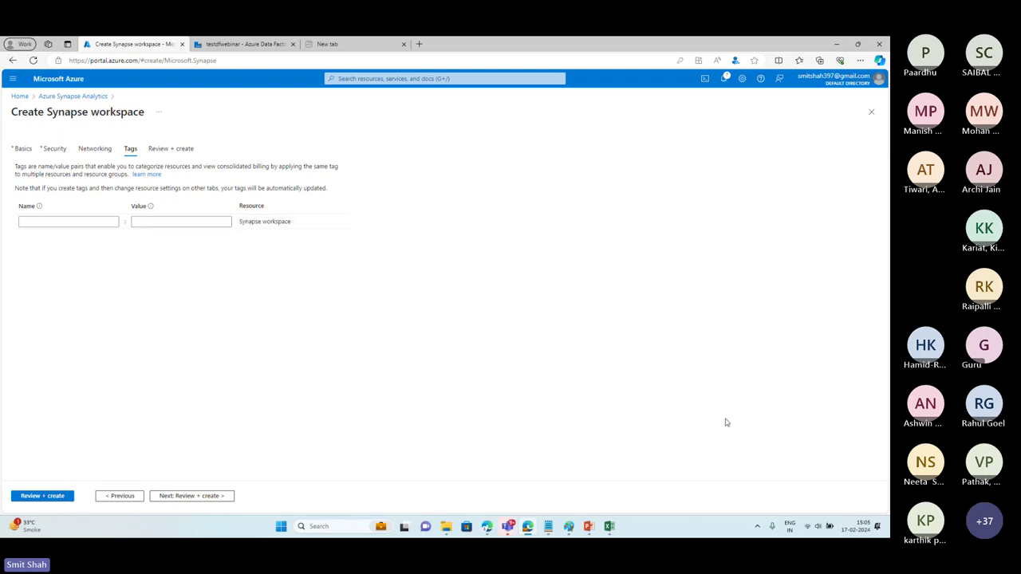
left_click(203, 496)
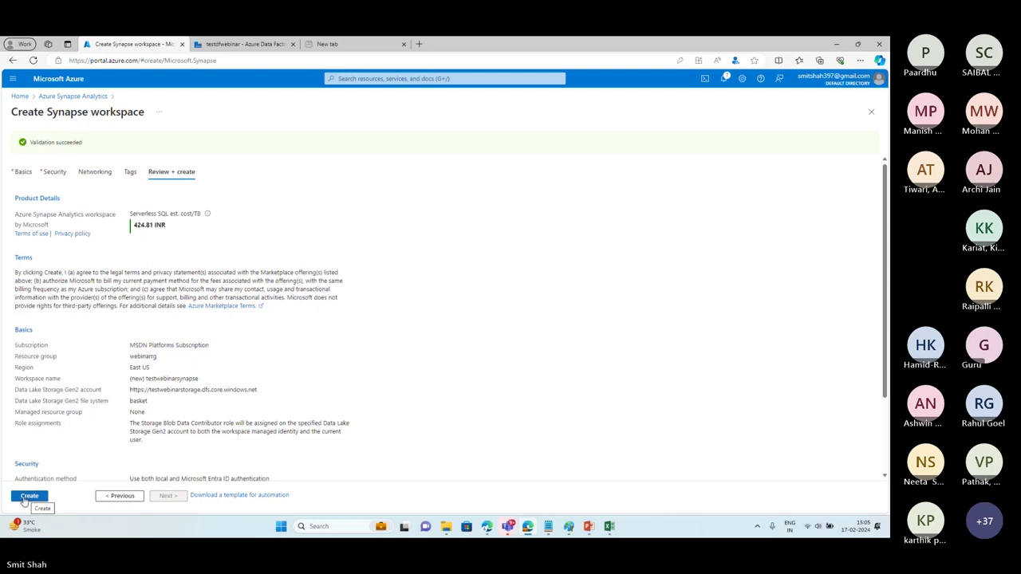
left_click(27, 496)
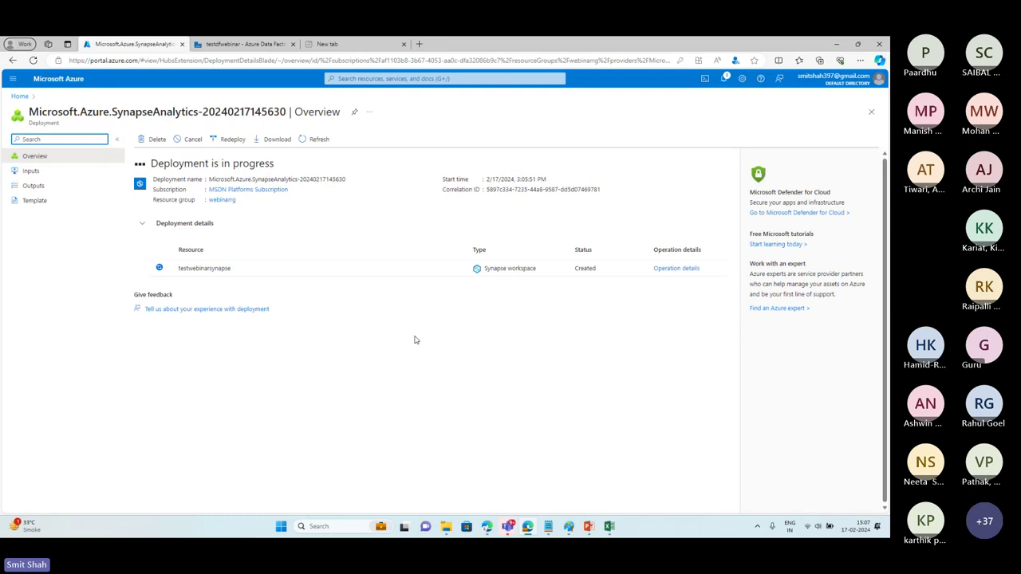
Launch Paint from Windows search and maximize its window.
left_click(318, 526)
type("pai")
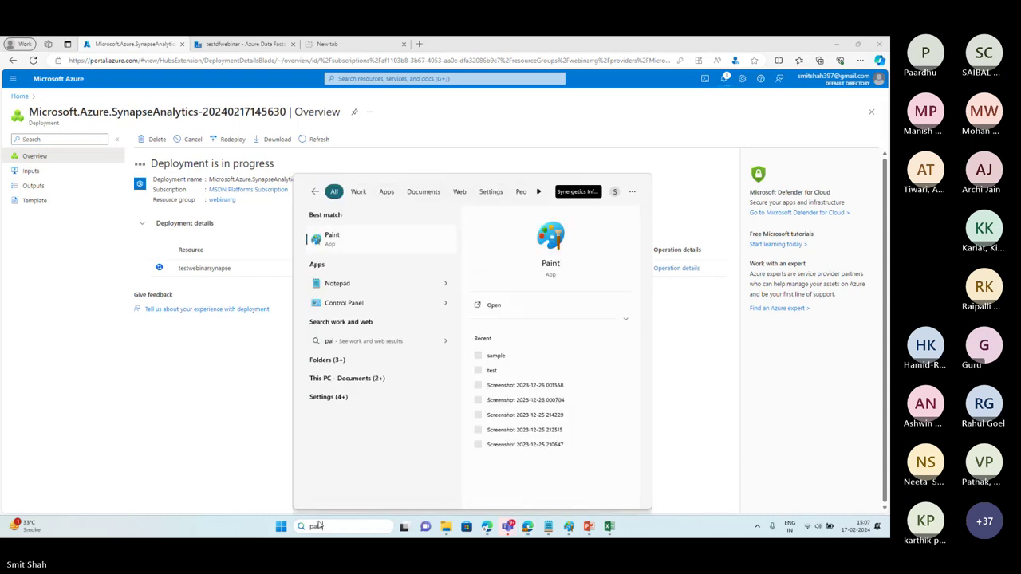
type("nt")
left_click(355, 243)
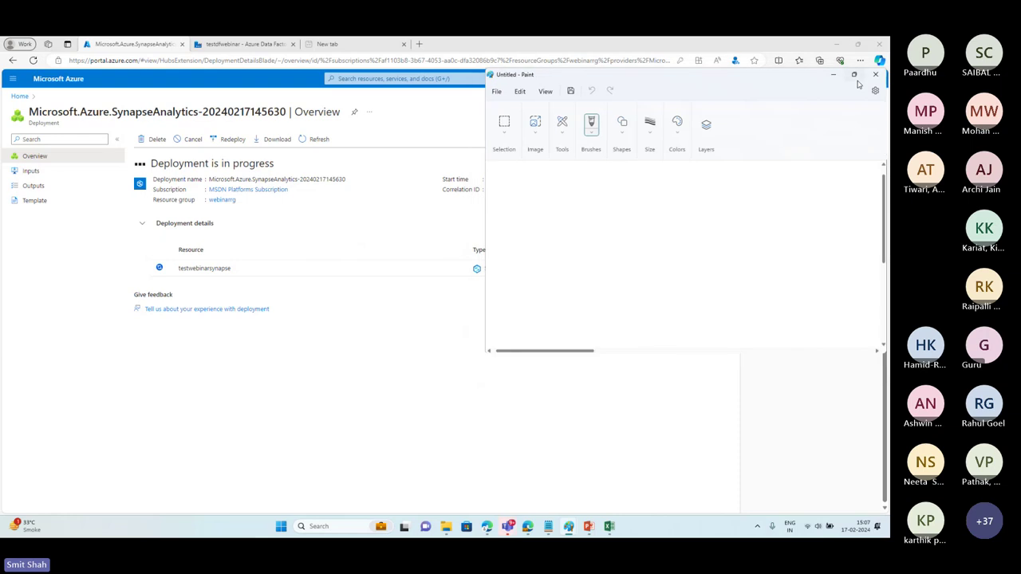
left_click(855, 75)
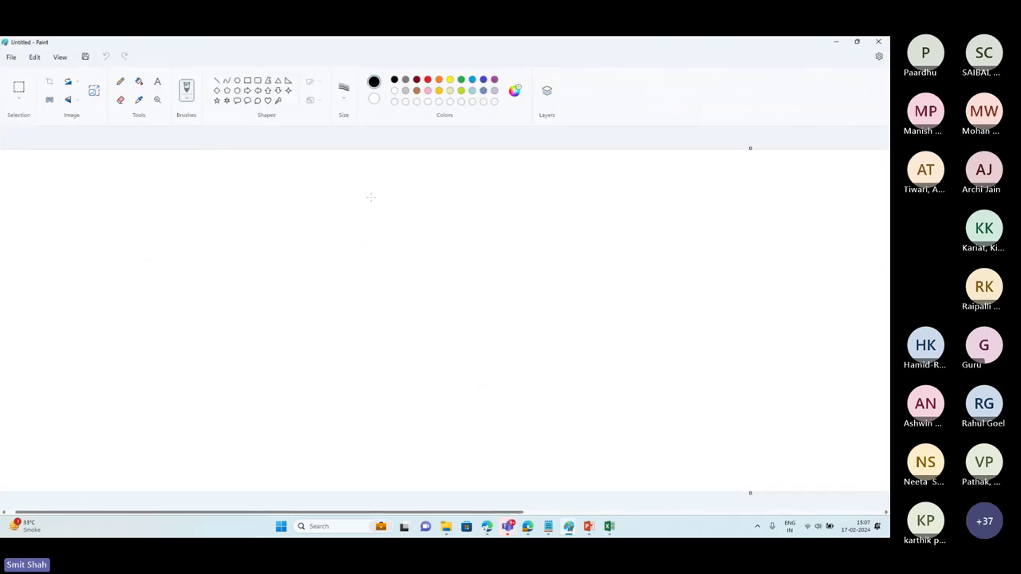
Handwrite the word 'Pools' near the top centre of the canvas.
mouse_move(371, 196)
left_mouse_down()
mouse_move(371, 215)
mouse_move(384, 196)
mouse_move(402, 204)
left_mouse_up()
left_click_drag(416, 193, 407, 209)
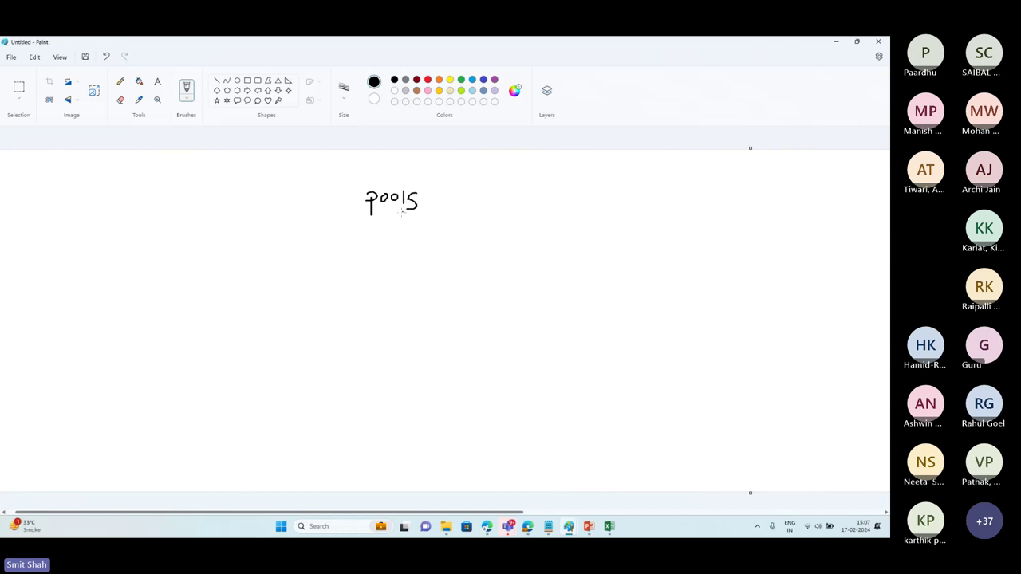
left_click(392, 260)
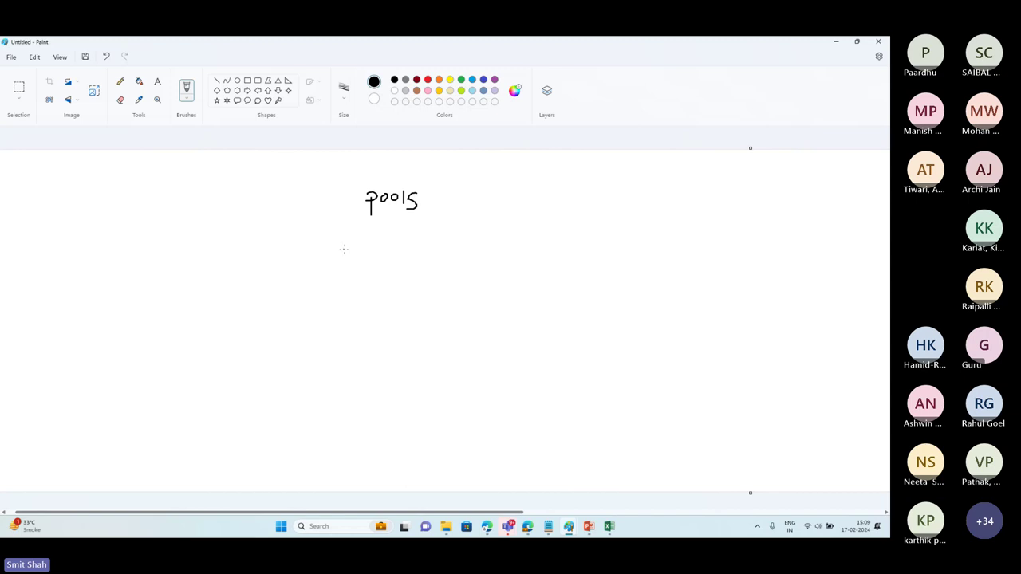
Draw an arrow down-left from Pools and handwrite 'SQL Pool' at its tip.
mouse_move(375, 223)
left_mouse_down()
mouse_move(321, 265)
mouse_move(343, 260)
left_mouse_up()
mouse_move(262, 279)
left_mouse_down()
mouse_move(254, 295)
mouse_move(271, 279)
mouse_move(281, 297)
left_mouse_up()
mouse_move(284, 279)
left_mouse_down()
mouse_move(294, 295)
mouse_move(328, 297)
mouse_move(343, 280)
left_mouse_up()
left_click_drag(356, 278, 366, 290)
Draw a curved arrow down-right from Pools and handwrite 'Spark Pool' at its tip.
left_click_drag(438, 227, 517, 260)
mouse_move(496, 244)
left_mouse_down()
mouse_move(506, 269)
mouse_move(538, 272)
mouse_move(532, 279)
left_mouse_up()
left_click_drag(556, 272, 561, 287)
mouse_move(554, 269)
left_mouse_down()
mouse_move(636, 280)
mouse_move(642, 270)
left_mouse_up()
left_click_drag(646, 268, 659, 276)
left_click_drag(665, 264, 666, 275)
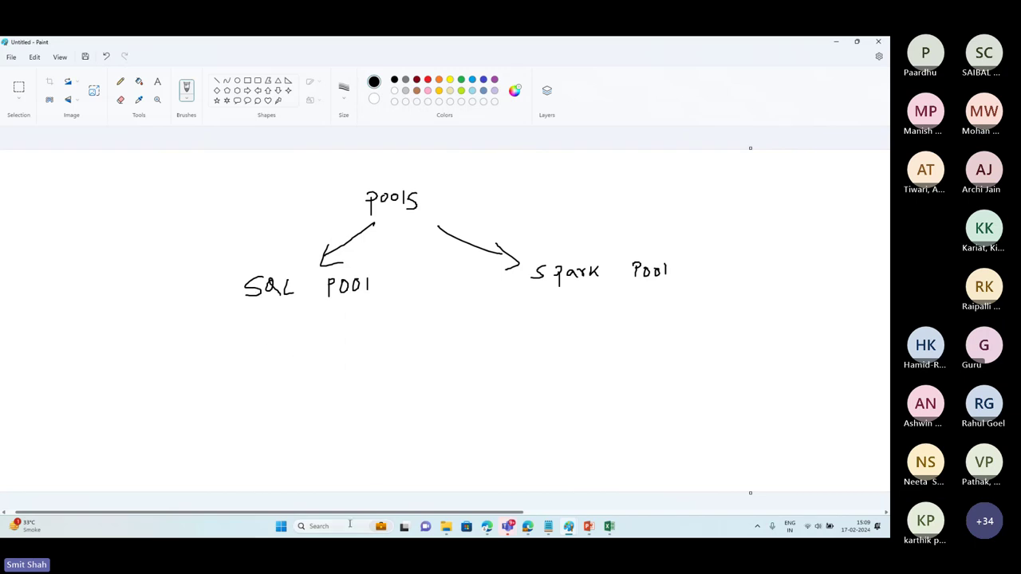
Launch Paint from a Windows search for 'paint' and maximize its window.
left_click(349, 524)
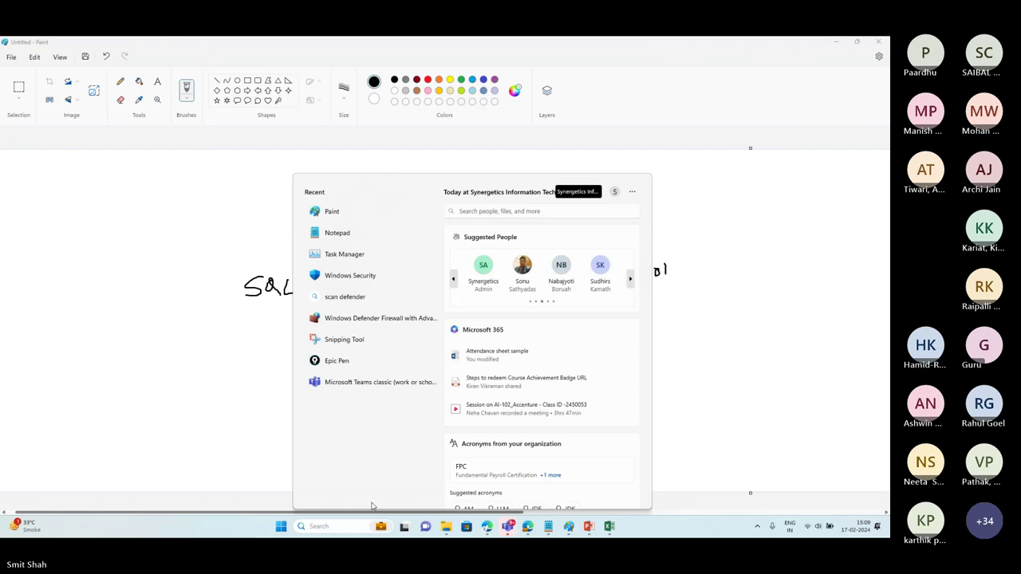
type("paint")
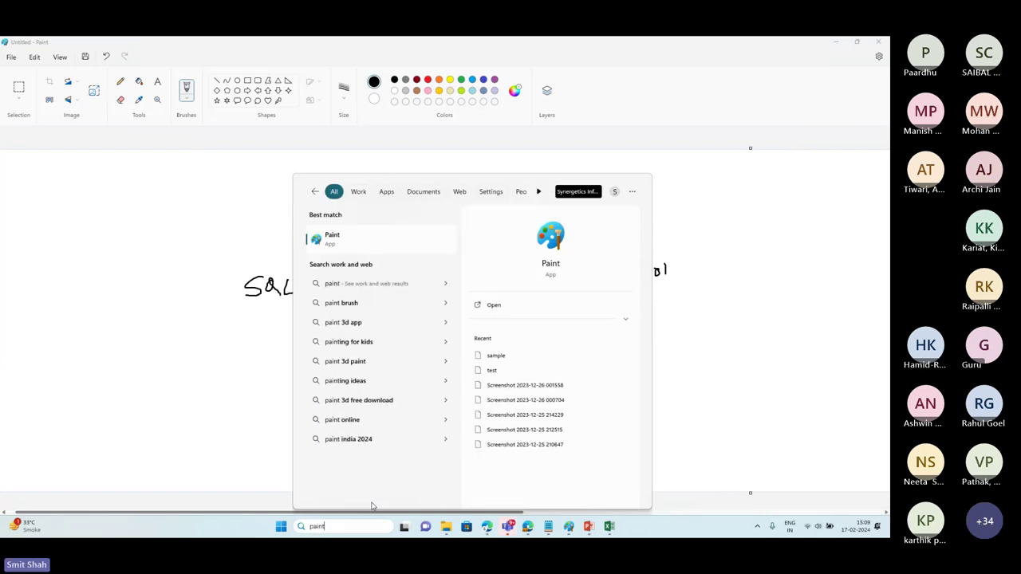
key("Return")
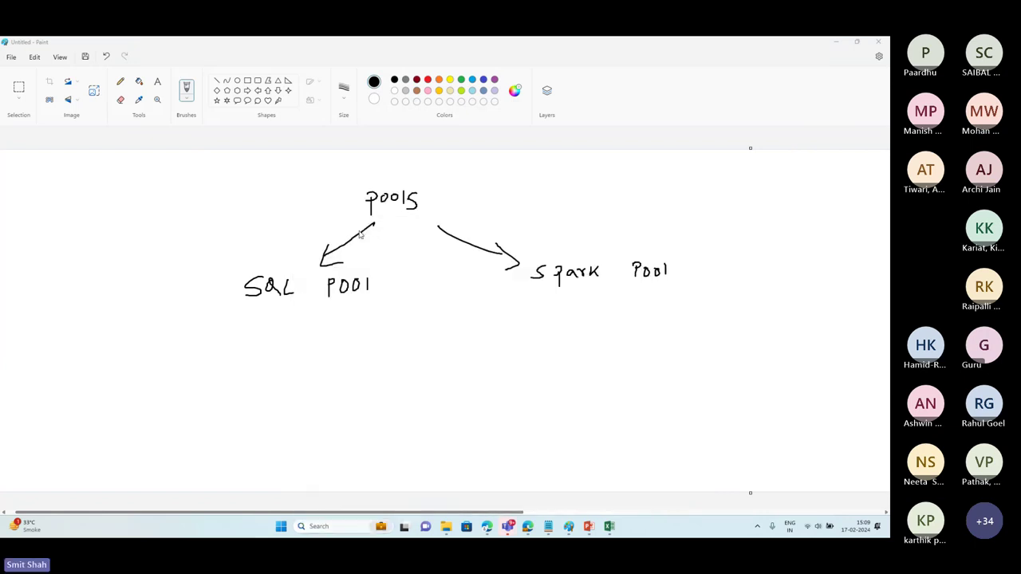
left_click(852, 75)
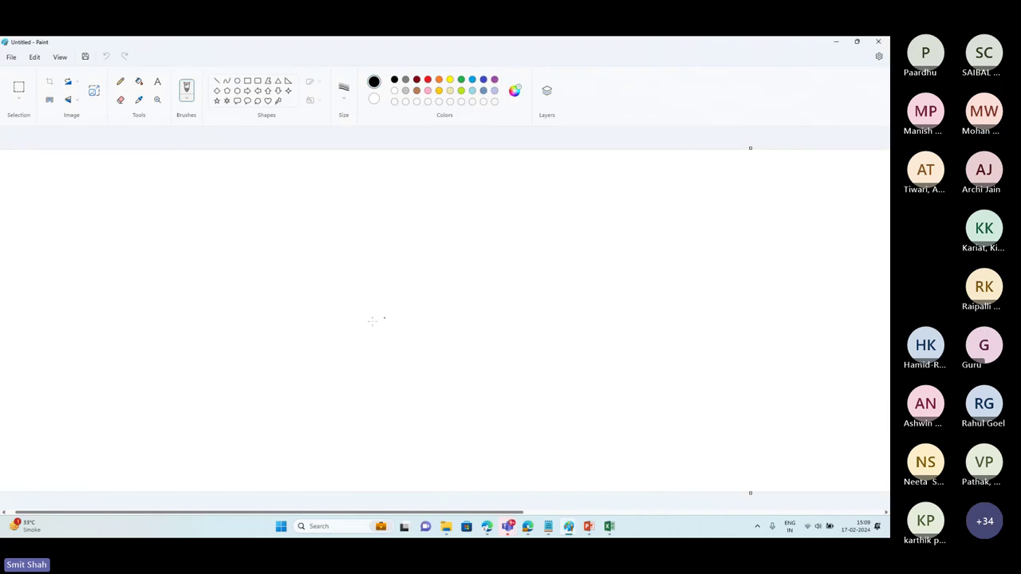
Pencil monitors with stands at the centre, upper left and top right of the canvas.
mouse_move(397, 313)
left_mouse_down()
mouse_move(465, 330)
mouse_move(461, 294)
mouse_move(398, 297)
left_mouse_up()
mouse_move(411, 332)
left_mouse_down()
mouse_move(418, 352)
mouse_move(452, 352)
mouse_move(438, 336)
left_mouse_up()
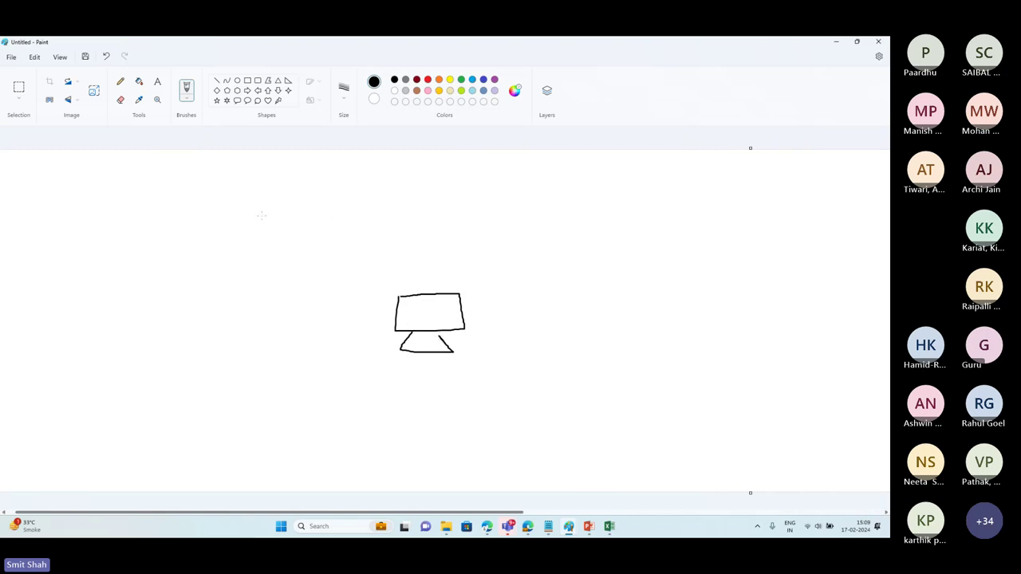
mouse_move(253, 200)
left_mouse_down()
mouse_move(252, 227)
mouse_move(301, 229)
mouse_move(272, 192)
mouse_move(251, 192)
left_mouse_up()
mouse_move(259, 230)
left_mouse_down()
mouse_move(250, 242)
mouse_move(289, 233)
left_mouse_up()
mouse_move(604, 172)
left_mouse_down()
mouse_move(604, 210)
mouse_move(651, 191)
mouse_move(600, 173)
left_mouse_up()
mouse_move(617, 210)
left_mouse_down()
mouse_move(606, 229)
mouse_move(633, 212)
left_mouse_up()
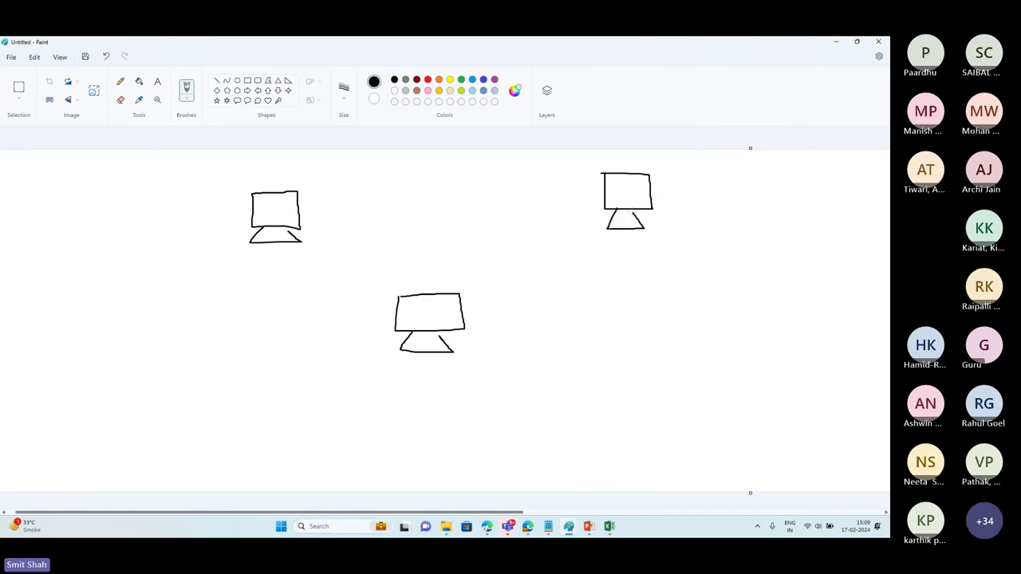
Add bottom-left and lower-right monitors, then draw a red rectangle around the central monitor.
mouse_move(244, 404)
left_mouse_down()
mouse_move(295, 445)
mouse_move(298, 404)
mouse_move(243, 404)
left_mouse_up()
mouse_move(259, 445)
left_mouse_down()
mouse_move(249, 461)
mouse_move(279, 448)
left_mouse_up()
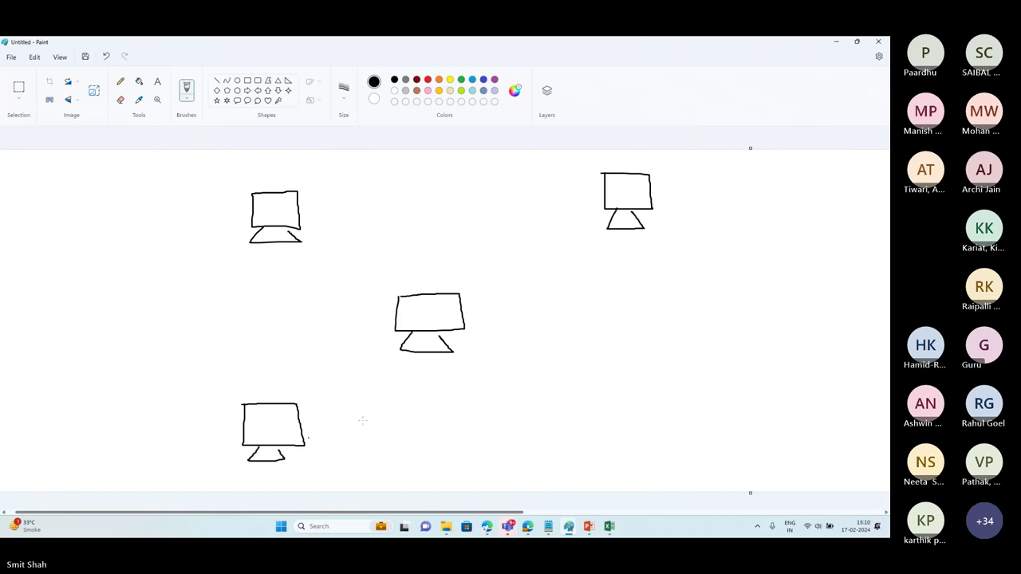
mouse_move(620, 365)
left_mouse_down()
mouse_move(617, 414)
mouse_move(677, 365)
mouse_move(616, 363)
left_mouse_up()
mouse_move(634, 415)
left_mouse_down()
mouse_move(674, 438)
mouse_move(658, 415)
left_mouse_up()
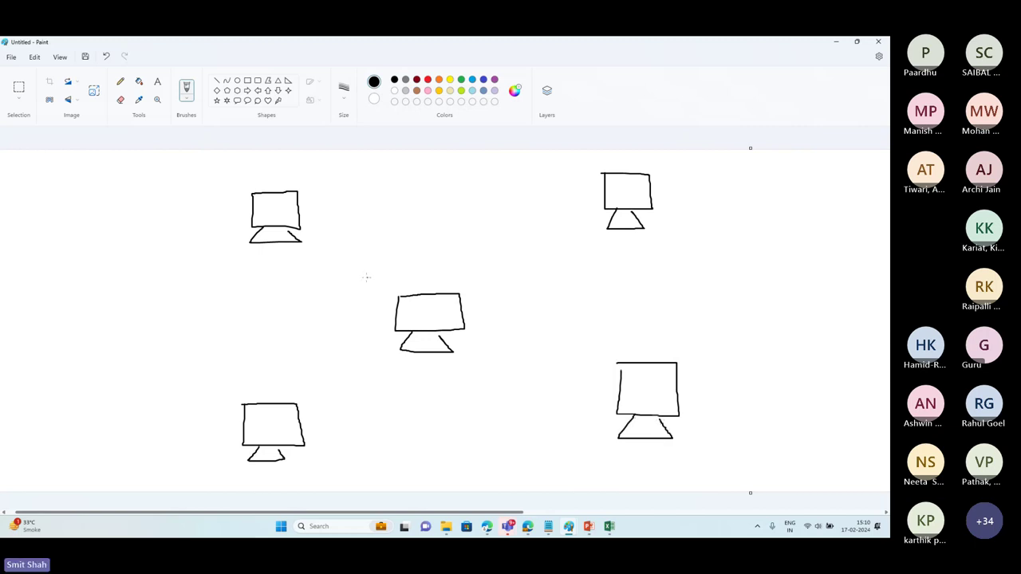
left_click(428, 79)
mouse_move(360, 276)
left_mouse_down()
mouse_move(360, 367)
mouse_move(503, 369)
mouse_move(497, 263)
mouse_move(359, 267)
mouse_move(360, 277)
left_mouse_up()
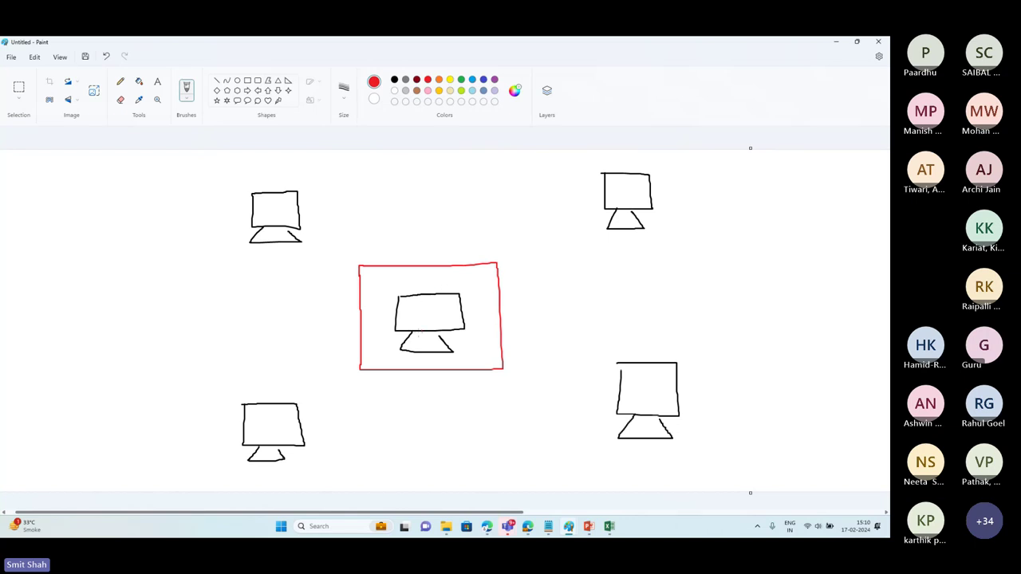
Write 'Master' above the red box, draw red arrows to all four monitors, and undo stray numbers.
left_click_drag(411, 255, 469, 248)
mouse_move(359, 277)
left_mouse_down()
mouse_move(311, 238)
mouse_move(324, 239)
left_mouse_up()
mouse_move(503, 277)
left_mouse_down()
mouse_move(593, 213)
mouse_move(594, 236)
left_mouse_up()
mouse_move(501, 343)
left_mouse_down()
mouse_move(630, 422)
mouse_move(616, 429)
left_mouse_up()
mouse_move(359, 363)
left_mouse_down()
mouse_move(303, 429)
mouse_move(333, 426)
left_mouse_up()
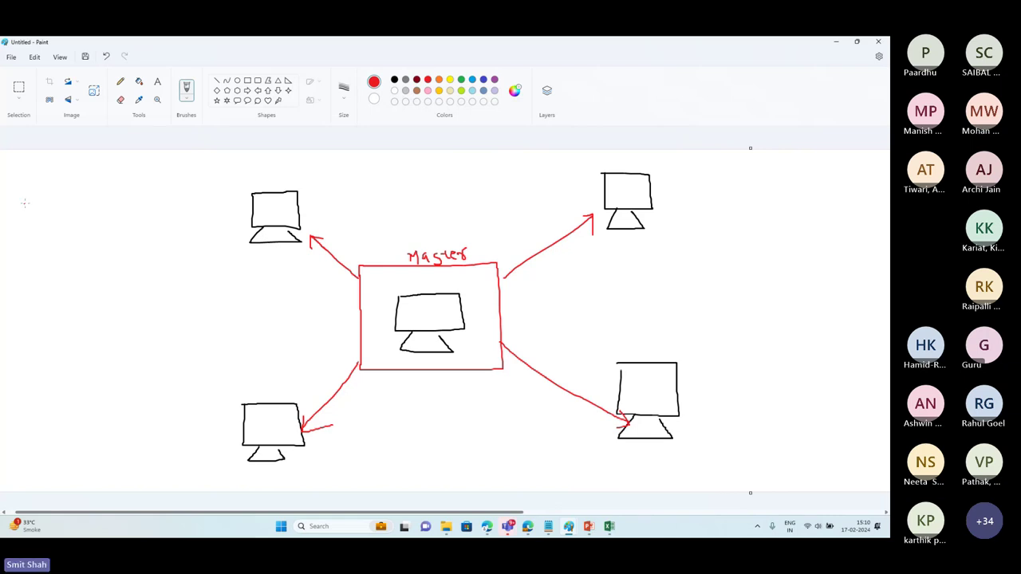
left_click_drag(20, 203, 25, 236)
key("ctrl+z")
key("ctrl+z")
key("ctrl+z")
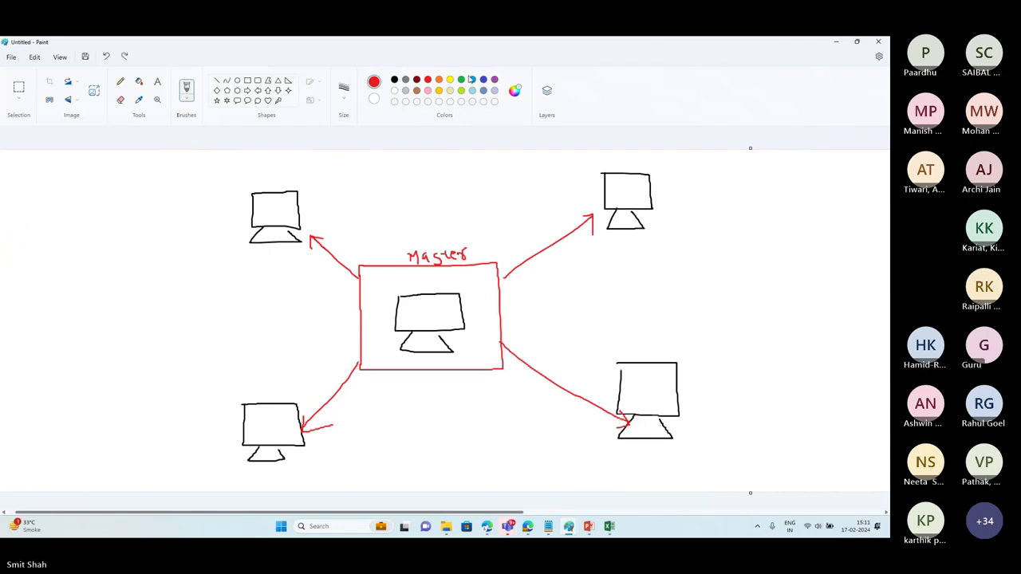
Switch to light blue and write the numbers 1–8 down the left edge.
left_click(473, 80)
mouse_move(32, 225)
left_mouse_down()
mouse_move(32, 241)
mouse_move(41, 241)
left_mouse_up()
left_click_drag(30, 253, 35, 324)
left_click_drag(39, 333, 35, 391)
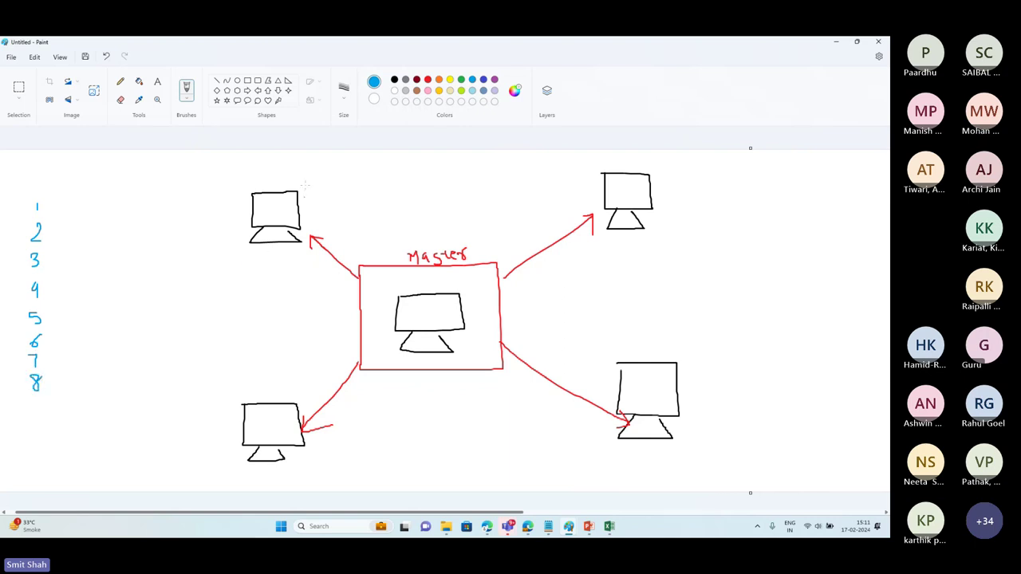
Write the pairs 1 2, 3 4, 5 6 and 7 8 inside the four outer monitors.
left_click_drag(269, 195, 269, 203)
left_click_drag(264, 210, 273, 221)
left_click_drag(616, 177, 622, 201)
mouse_move(640, 372)
left_mouse_down()
mouse_move(644, 381)
mouse_move(646, 372)
left_mouse_up()
left_click_drag(645, 398, 644, 412)
left_click_drag(257, 413, 265, 431)
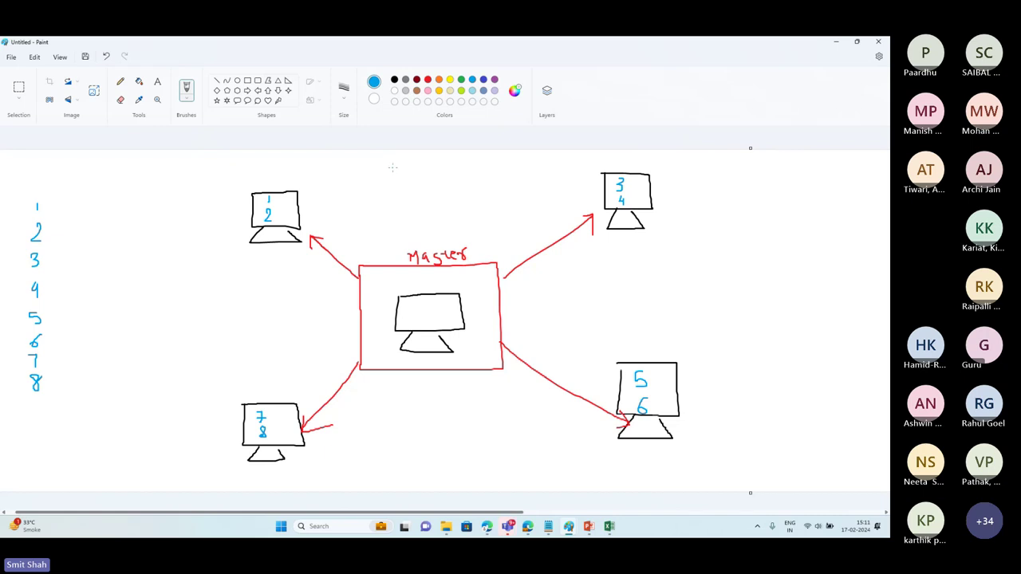
Write 'MPP' above the diagram and circle the monitor holding 1 and 2.
mouse_move(392, 164)
left_mouse_down()
mouse_move(391, 178)
mouse_move(413, 192)
mouse_move(414, 181)
mouse_move(429, 190)
mouse_move(429, 177)
left_mouse_up()
left_click(430, 169)
mouse_move(307, 174)
left_mouse_down()
mouse_move(233, 236)
mouse_move(320, 218)
mouse_move(307, 183)
left_mouse_up()
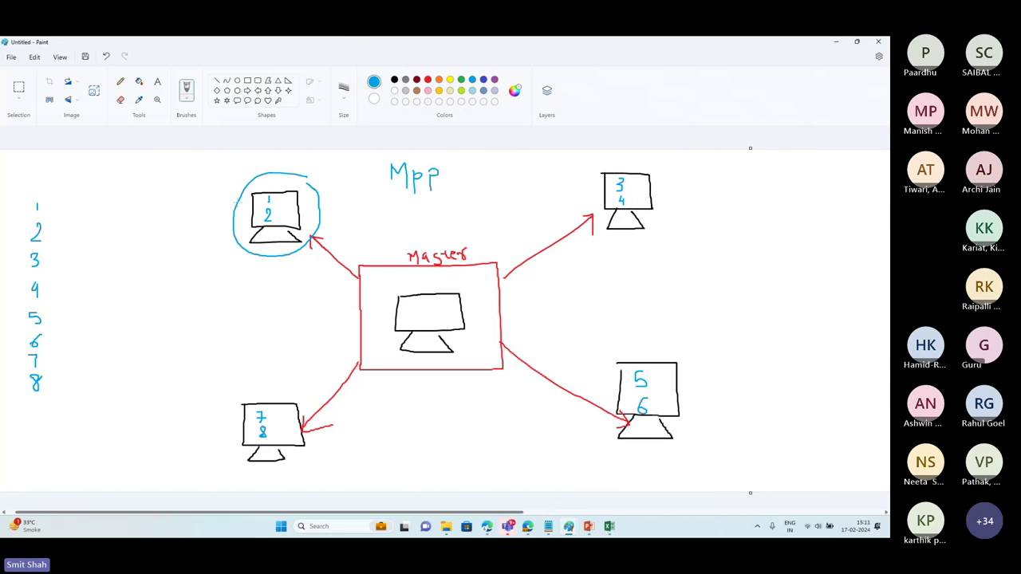
Remove the blue strike lines, circle and MPP heading with undo.
left_click_drag(231, 201, 311, 234)
left_click_drag(287, 183, 251, 249)
key("ctrl+z")
key("ctrl+z")
key("ctrl+z")
key("ctrl+z")
key("ctrl+z")
key("ctrl+z")
key("ctrl+z")
key("ctrl+z")
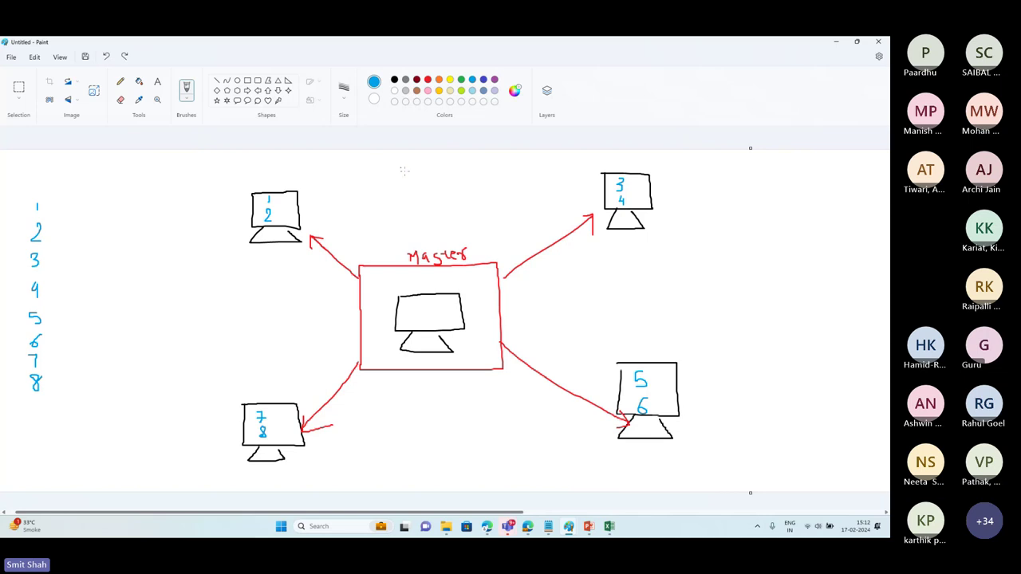
Pencil the heading 'Spark Pool' in blue above the computers.
mouse_move(384, 161)
left_mouse_down()
mouse_move(370, 181)
mouse_move(393, 186)
mouse_move(392, 178)
left_mouse_up()
mouse_move(412, 166)
left_mouse_down()
mouse_move(404, 173)
mouse_move(422, 182)
mouse_move(430, 170)
left_mouse_up()
left_click_drag(432, 168, 433, 182)
mouse_move(436, 174)
left_mouse_down()
mouse_move(458, 179)
mouse_move(456, 168)
mouse_move(486, 161)
mouse_move(499, 171)
left_mouse_up()
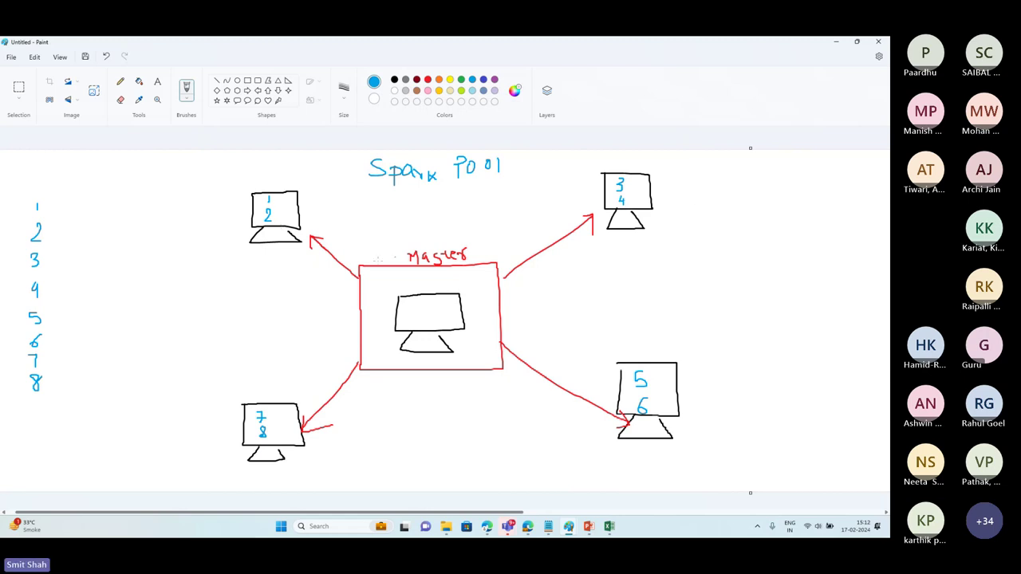
Switch to red and add copy numbers 1–4 to other monitors, undoing stray circles.
left_click(428, 80)
mouse_move(276, 190)
left_mouse_down()
mouse_move(251, 224)
mouse_move(281, 193)
left_mouse_up()
key("ctrl+z")
left_click_drag(640, 180, 640, 189)
left_click_drag(280, 412, 288, 421)
mouse_move(627, 171)
left_mouse_down()
mouse_move(608, 181)
mouse_move(632, 177)
left_mouse_up()
key("ctrl+z")
left_click_drag(285, 199, 282, 208)
mouse_move(662, 371)
left_mouse_down()
mouse_move(670, 389)
mouse_move(655, 399)
mouse_move(648, 380)
left_mouse_up()
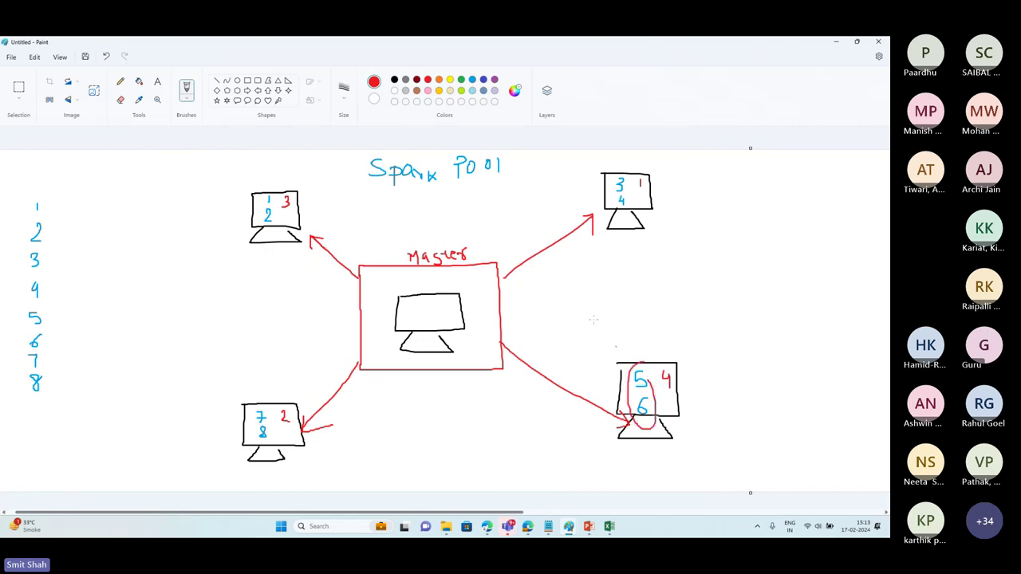
key("ctrl+z")
Add red copies 5–8 to other monitors, undoing a misplaced 5 and a stray oval.
left_click_drag(636, 194, 644, 193)
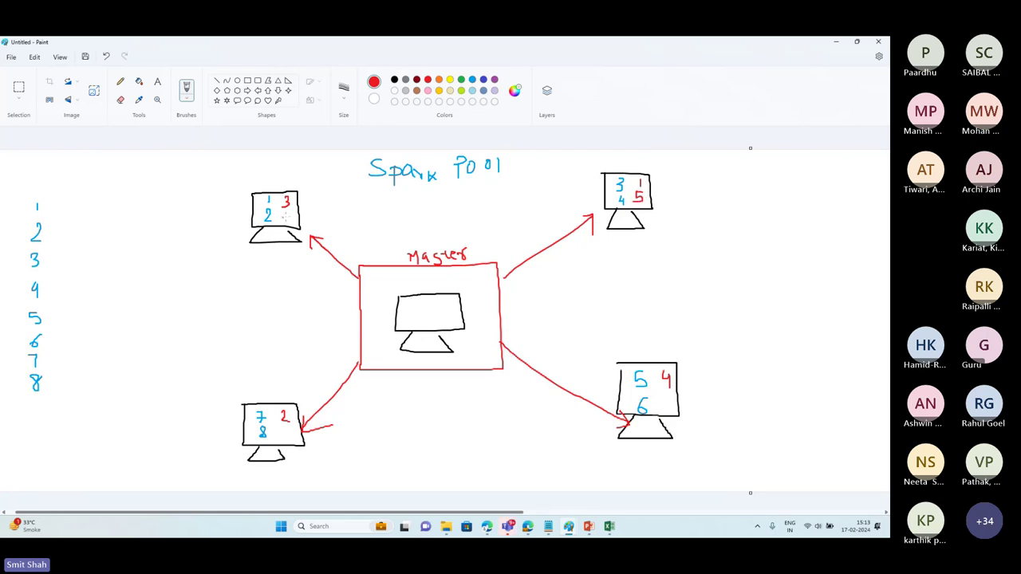
key("ctrl+z")
mouse_move(287, 429)
left_mouse_down()
mouse_move(288, 441)
mouse_move(296, 430)
left_mouse_up()
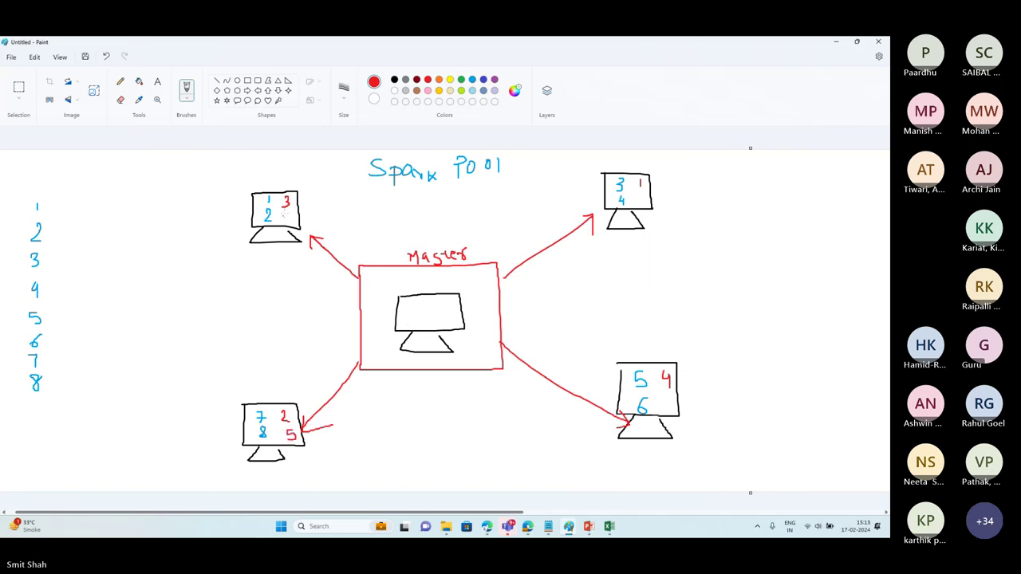
left_click_drag(289, 206, 287, 218)
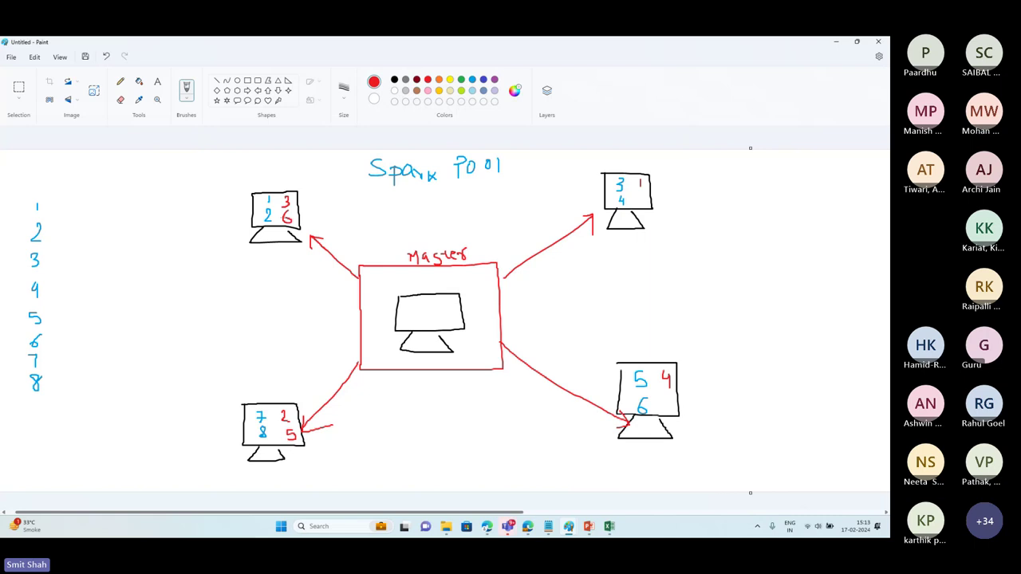
mouse_move(260, 397)
left_mouse_down()
mouse_move(251, 403)
mouse_move(275, 463)
mouse_move(259, 399)
left_mouse_up()
key("ctrl+z")
left_click_drag(633, 196, 636, 204)
left_click_drag(667, 398, 665, 397)
Cross out the top-left monitor with a red X and circle the red 1 and 2.
left_click_drag(236, 181, 301, 242)
mouse_move(296, 183)
left_mouse_down()
mouse_move(233, 264)
mouse_move(254, 193)
mouse_move(277, 232)
mouse_move(277, 200)
left_mouse_up()
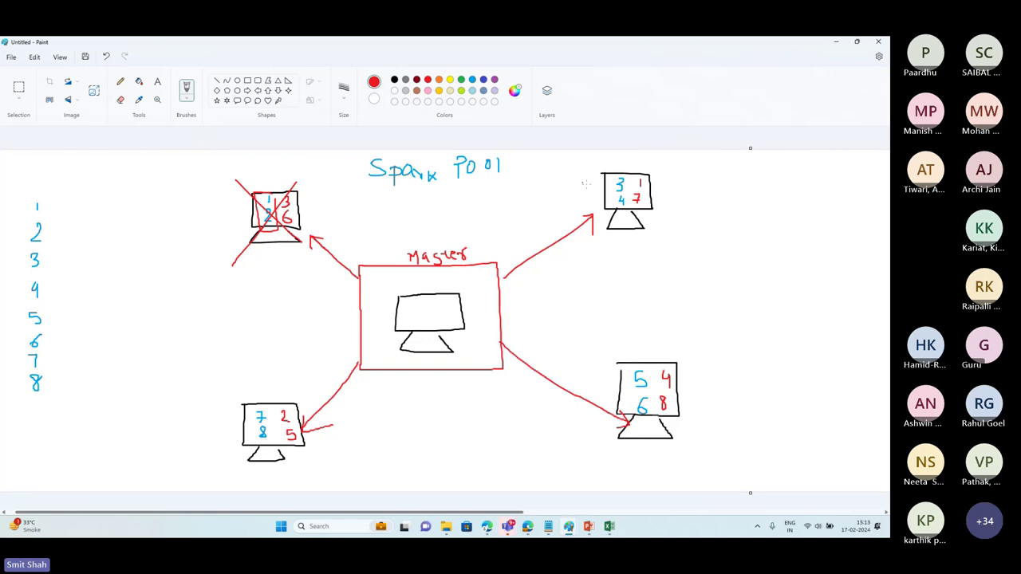
mouse_move(641, 172)
left_mouse_down()
mouse_move(643, 190)
mouse_move(648, 174)
left_mouse_up()
mouse_move(284, 403)
left_mouse_down()
mouse_move(293, 405)
mouse_move(284, 401)
left_mouse_up()
Launch a fresh Paint window from a Windows search for 'paint'.
left_click(336, 529)
type("pa")
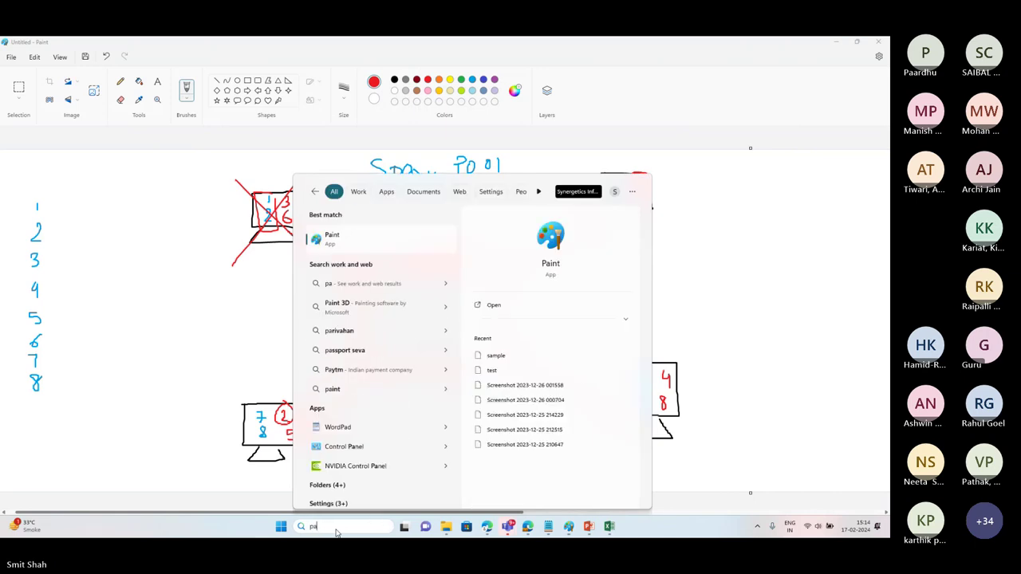
type("int")
left_click(346, 243)
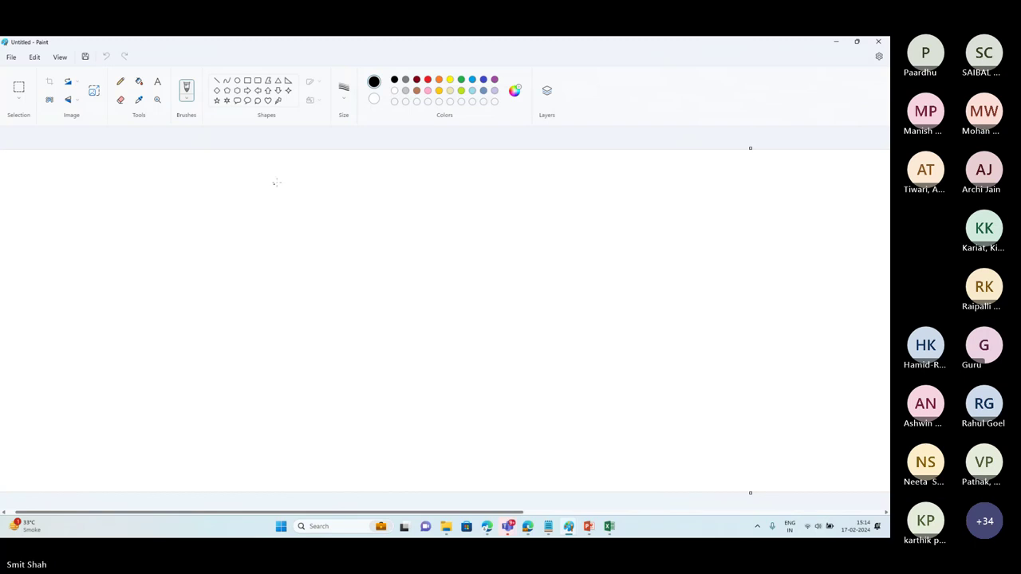
Pencil the heading 'SQL Pool' at the upper left of the canvas.
left_click_drag(269, 181, 249, 202)
key("ctrl+z")
mouse_move(179, 194)
left_mouse_down()
mouse_move(160, 217)
mouse_move(190, 202)
mouse_move(201, 224)
left_mouse_up()
mouse_move(204, 201)
left_mouse_down()
mouse_move(224, 216)
mouse_move(273, 200)
mouse_move(282, 218)
left_mouse_up()
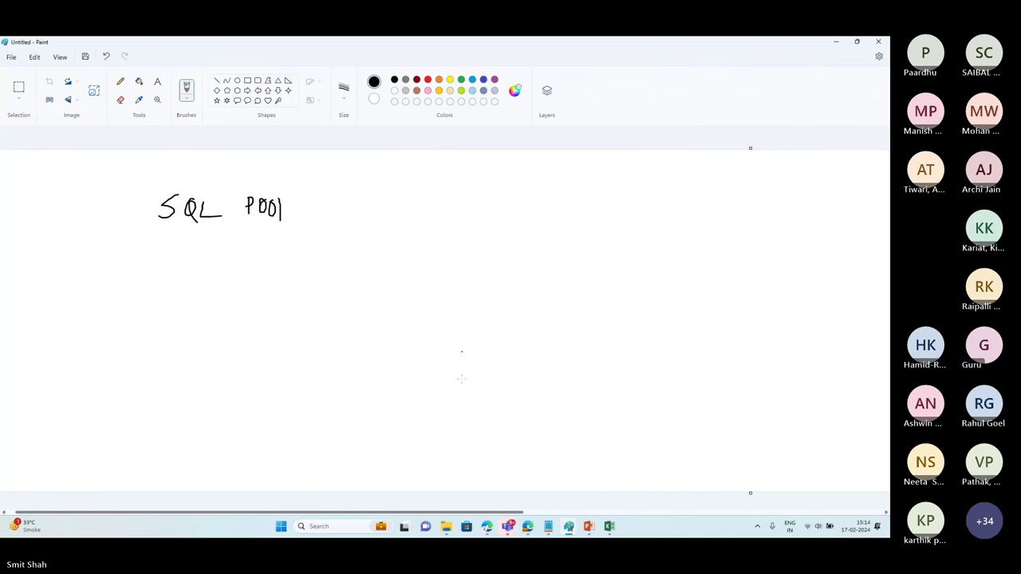
Draw a vertical divider line and write 'Spark Pool' to its right.
left_click_drag(438, 156, 445, 467)
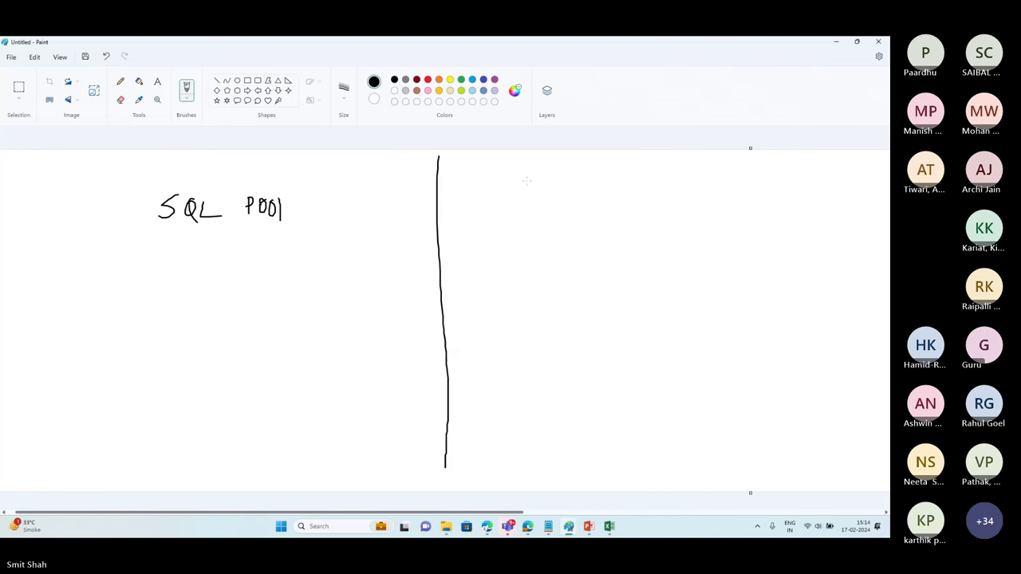
left_click_drag(529, 182, 517, 198)
mouse_move(536, 185)
left_mouse_down()
mouse_move(538, 196)
mouse_move(572, 190)
mouse_move(628, 201)
left_mouse_up()
mouse_move(628, 182)
left_mouse_down()
mouse_move(639, 201)
mouse_move(657, 186)
mouse_move(672, 201)
left_mouse_up()
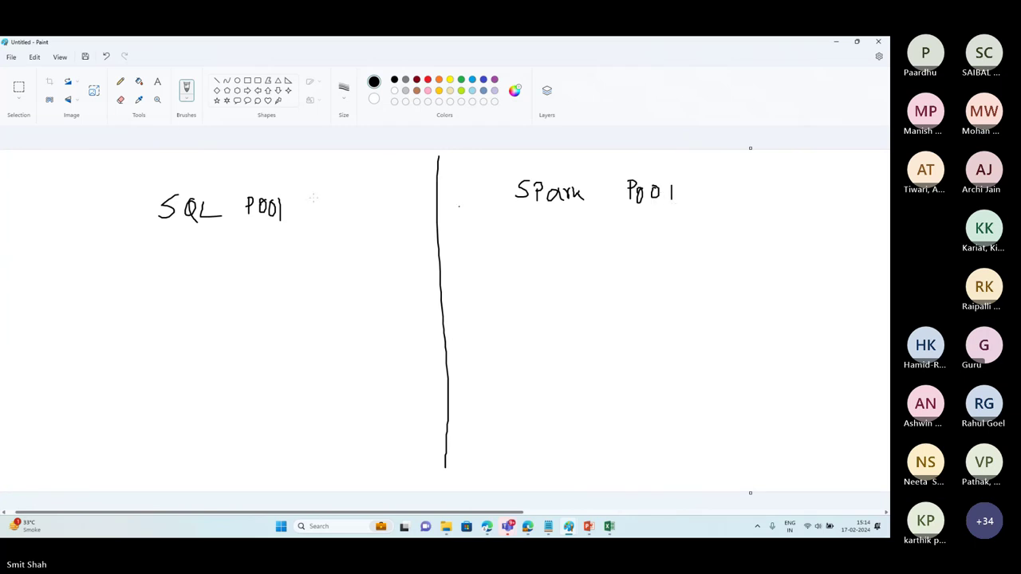
Add a '1)' text box below SQL Pool and set its font size to 20.
left_click(157, 80)
left_click(55, 258)
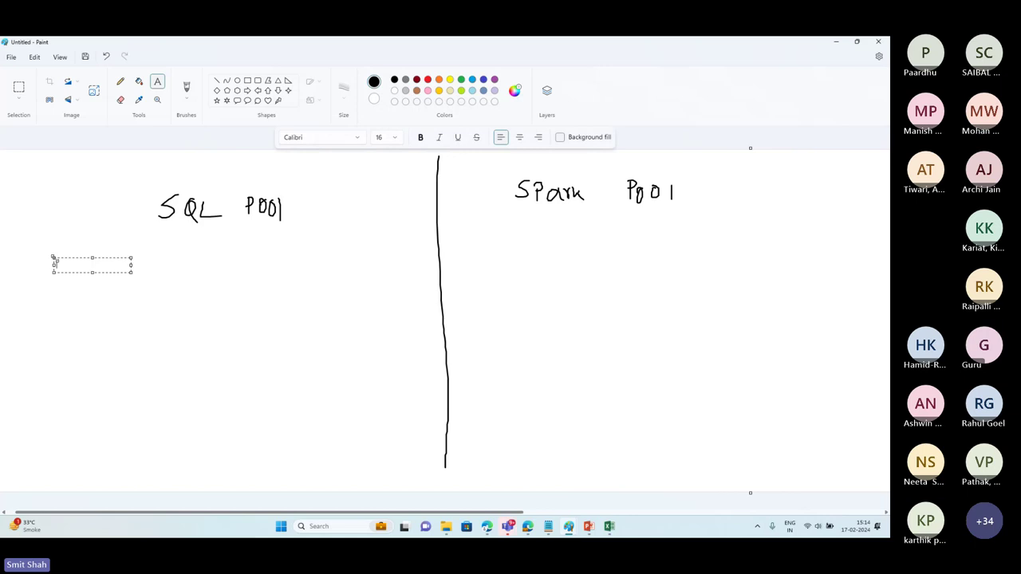
type("1)")
left_click(393, 138)
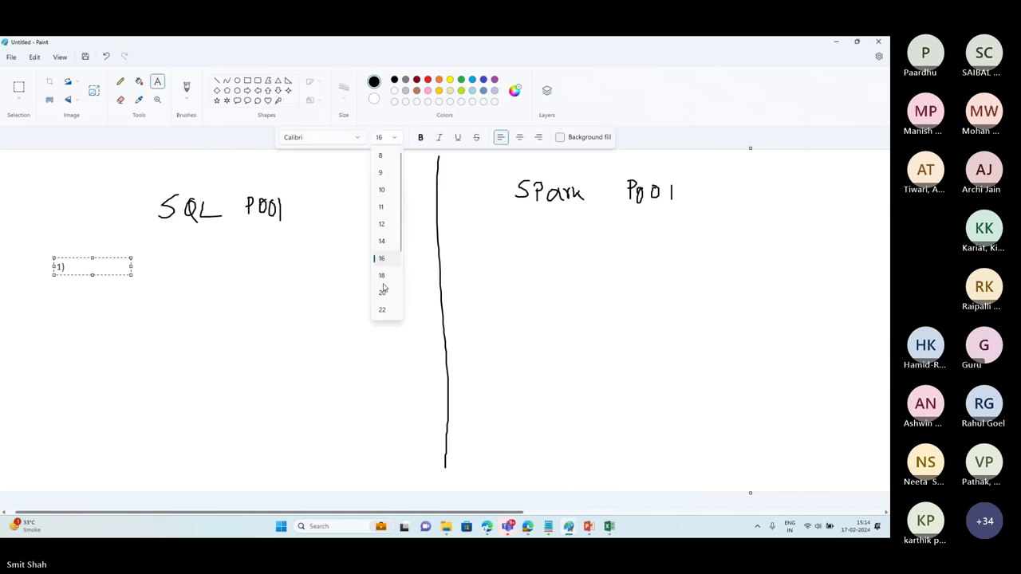
left_click_drag(81, 268, 54, 267)
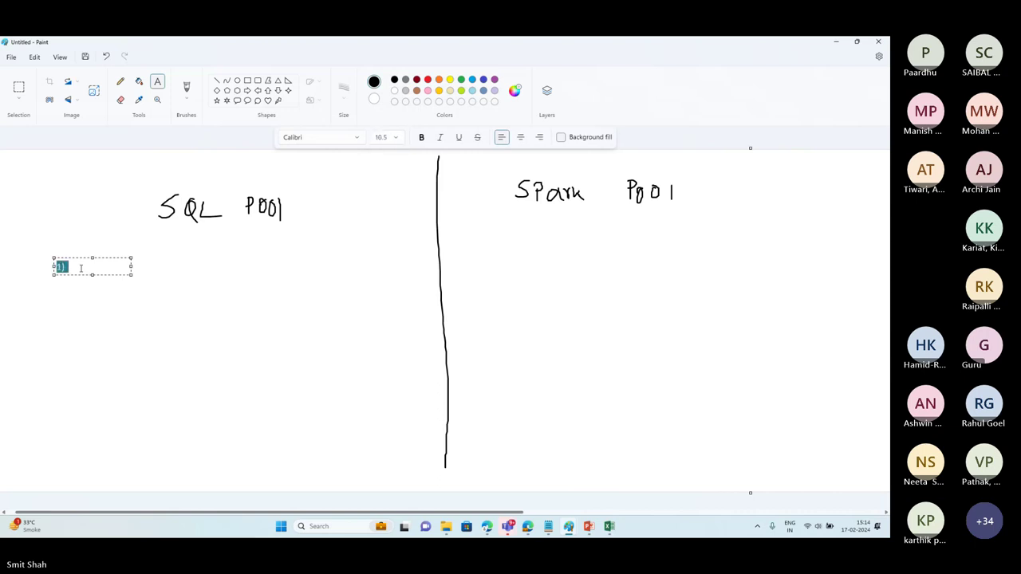
left_click(394, 138)
left_click(383, 293)
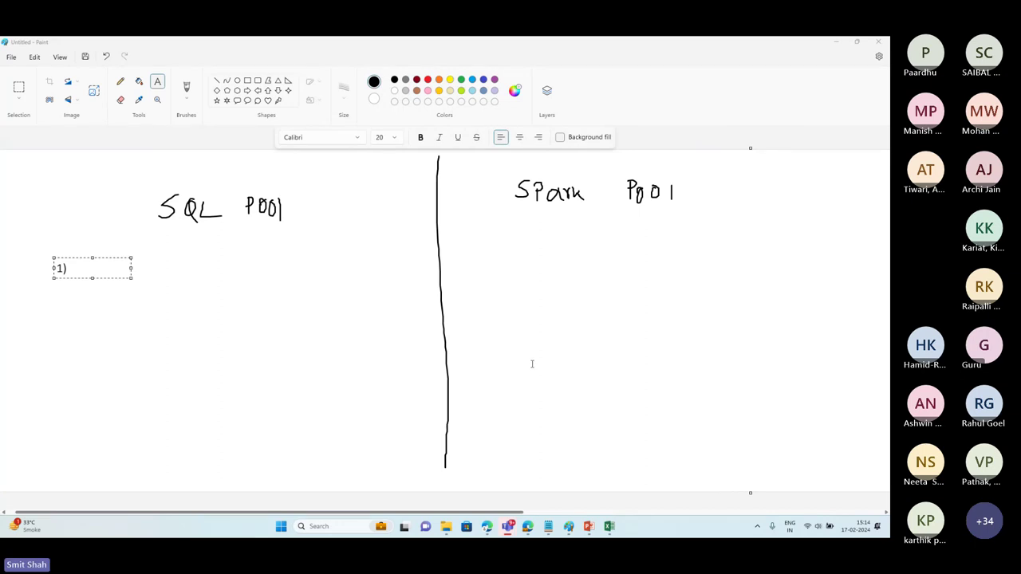
Complete the text as '1) Massively Parallel Processing', fixing typos, and widen it to one line.
left_click(79, 266)
type("Massively Processing")
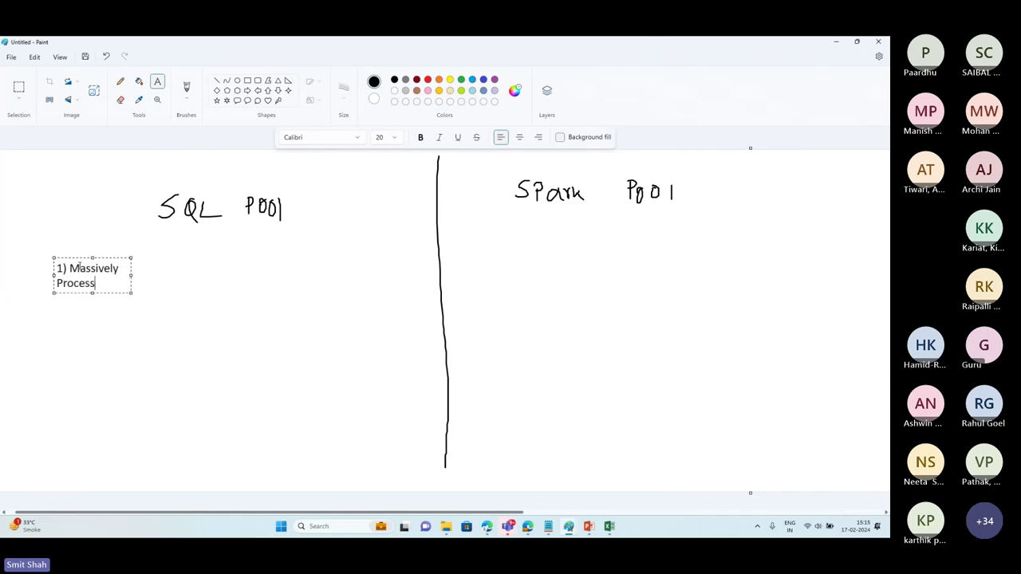
key("BackSpace")
key("BackSpace")
key("BackSpace")
key("BackSpace")
key("BackSpace")
key("BackSpace")
key("BackSpace")
key("BackSpace")
key("BackSpace")
key("BackSpace")
type("arallel Proc")
key("BackSpace")
key("BackSpace")
key("BackSpace")
key("BackSpace")
type("Processing")
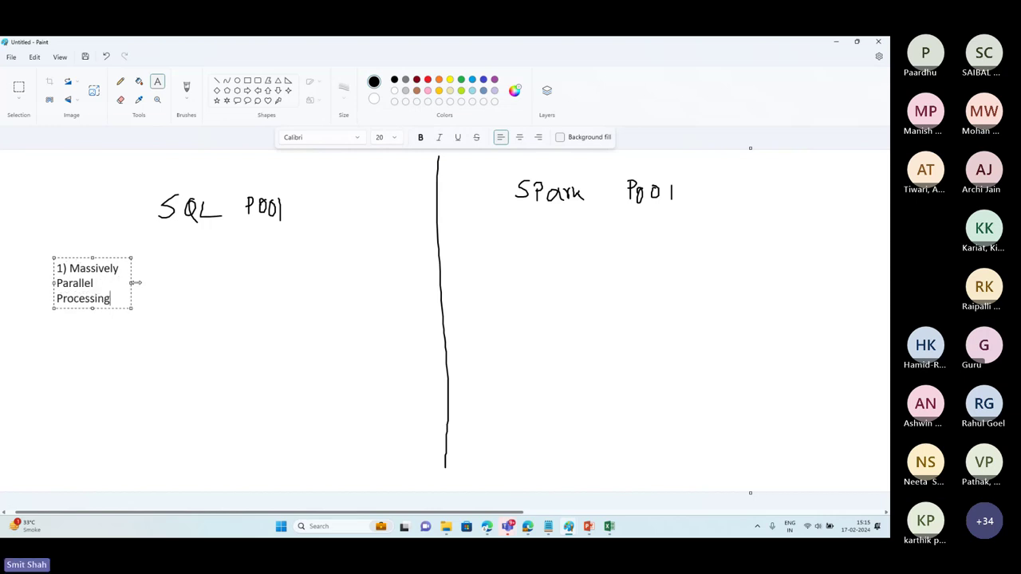
left_click_drag(133, 283, 333, 287)
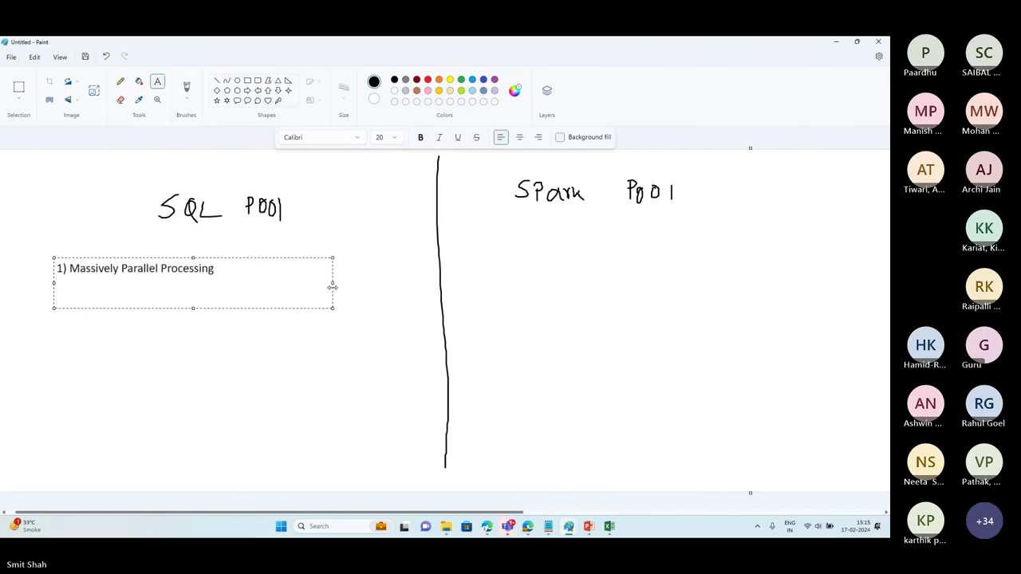
Type '1) Apache Spark Architecture' under Spark Pool and widen the box to one line.
left_click(501, 251)
left_click(501, 254)
type("1)")
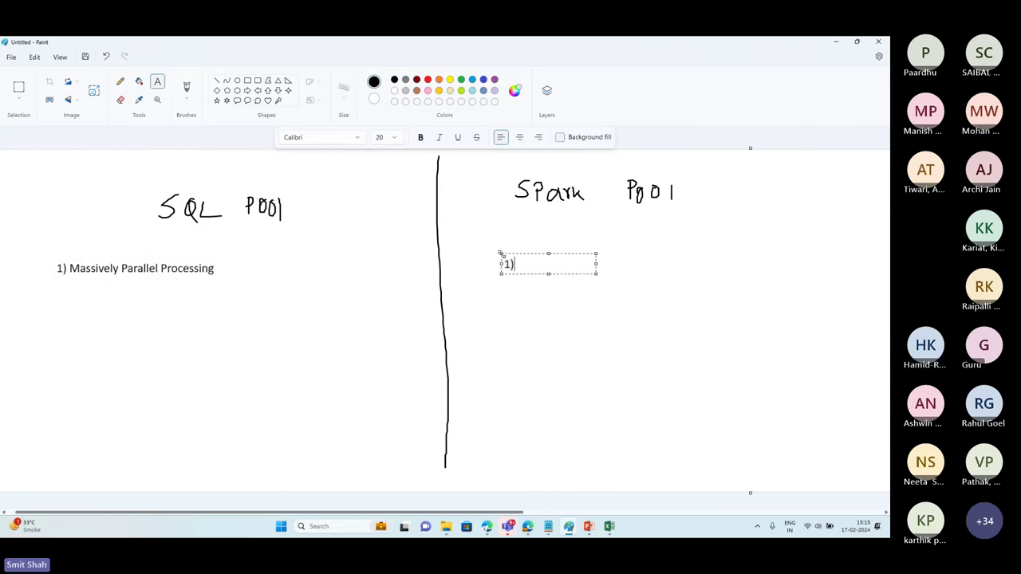
type(" Apache Spark Architecture")
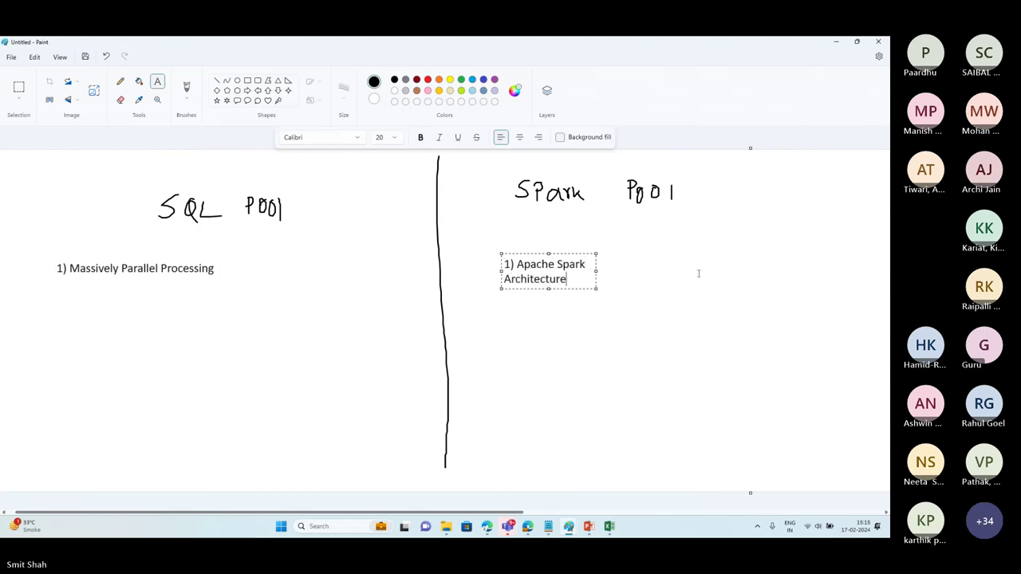
left_click_drag(597, 272, 787, 272)
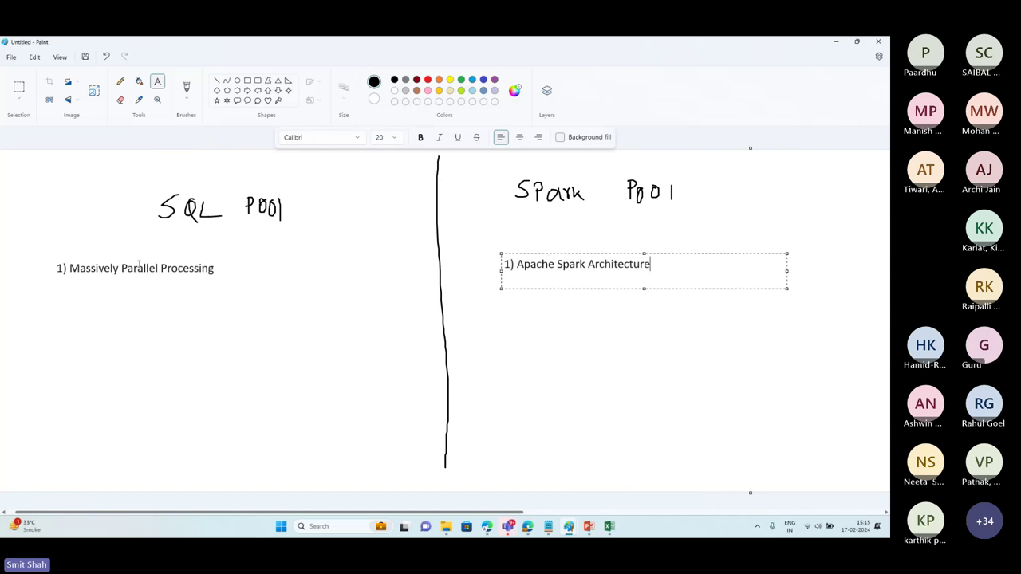
Type point '2) In MPP, there is no replication of data amon the worker computers' below SQL point 1.
left_click(56, 303)
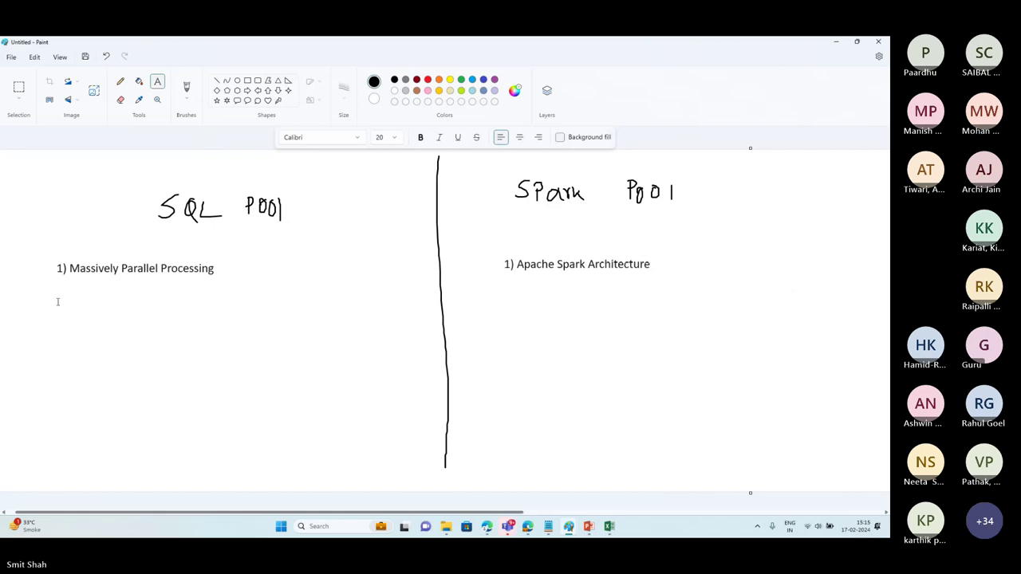
left_click(56, 300)
type("2)")
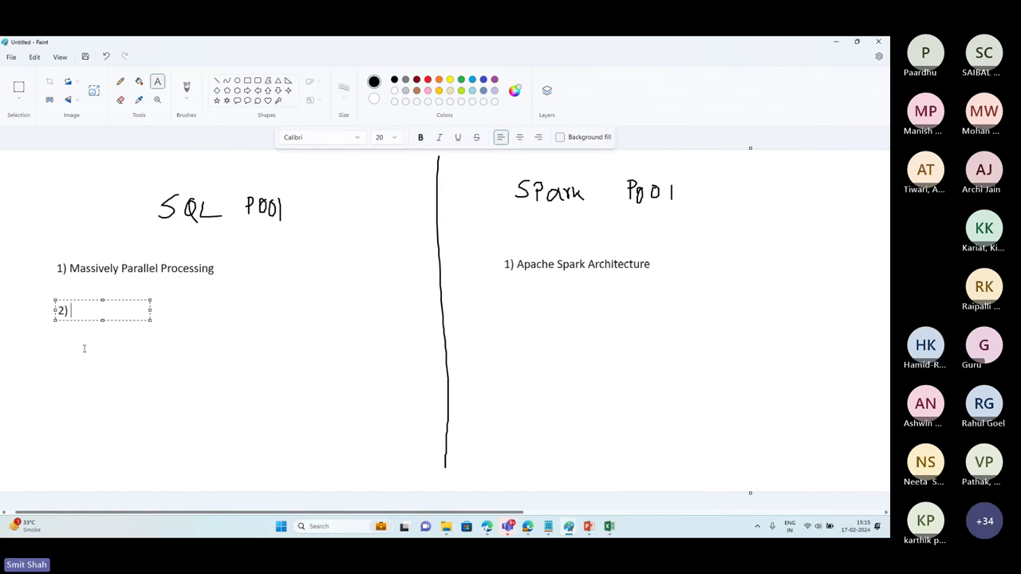
type("In MPP")
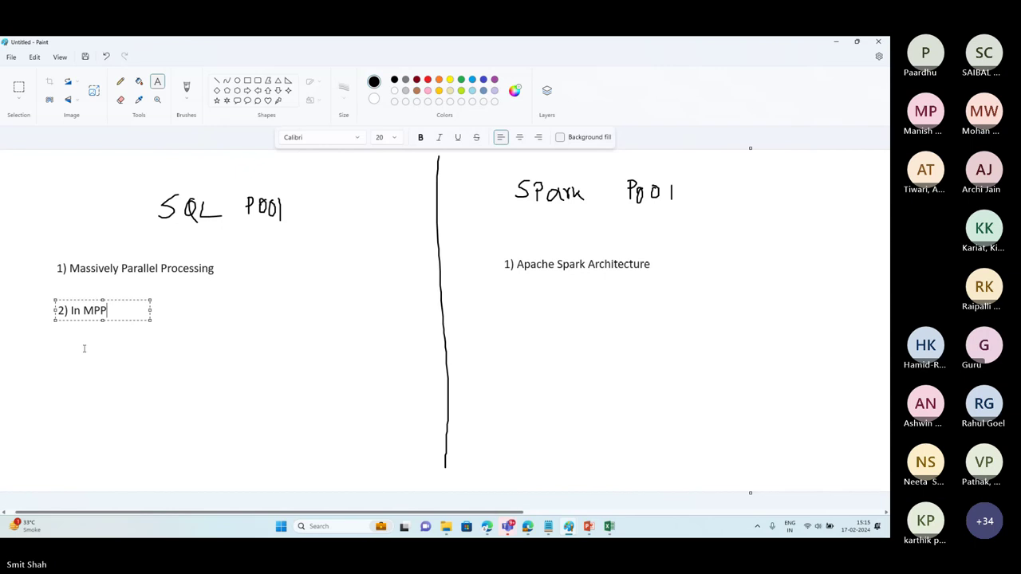
type(", there is")
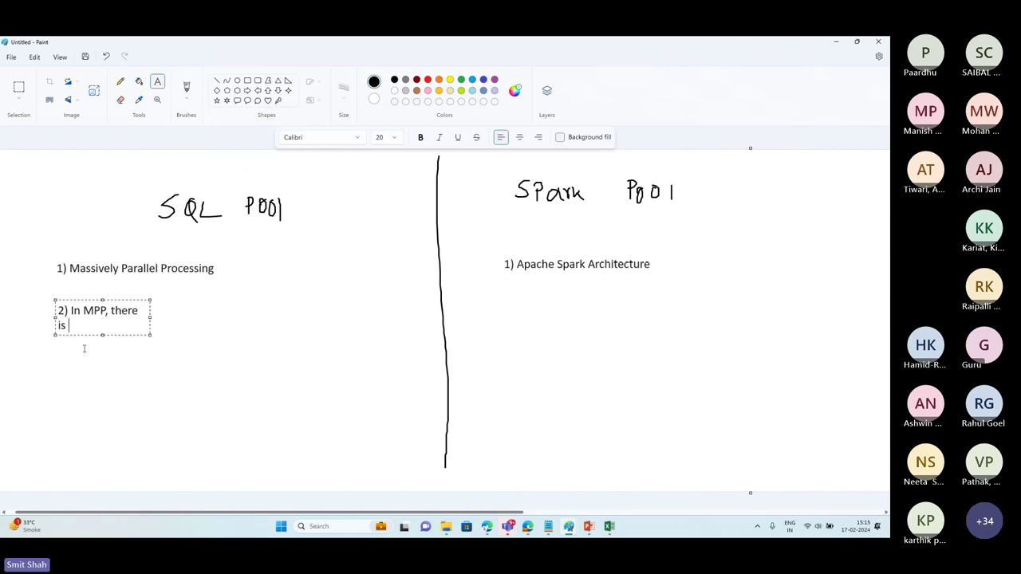
type(" no replication of")
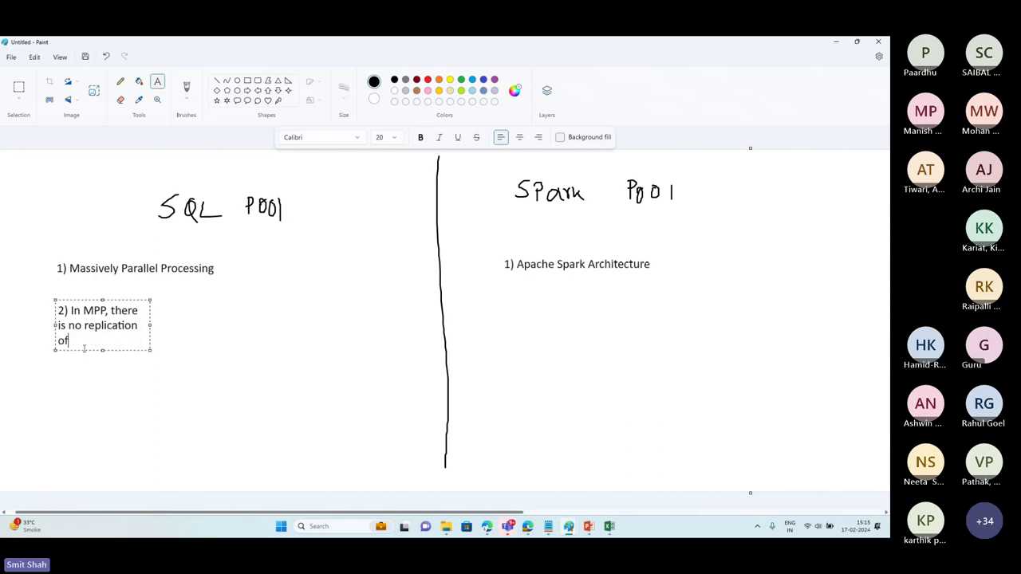
type(" data amon the worker")
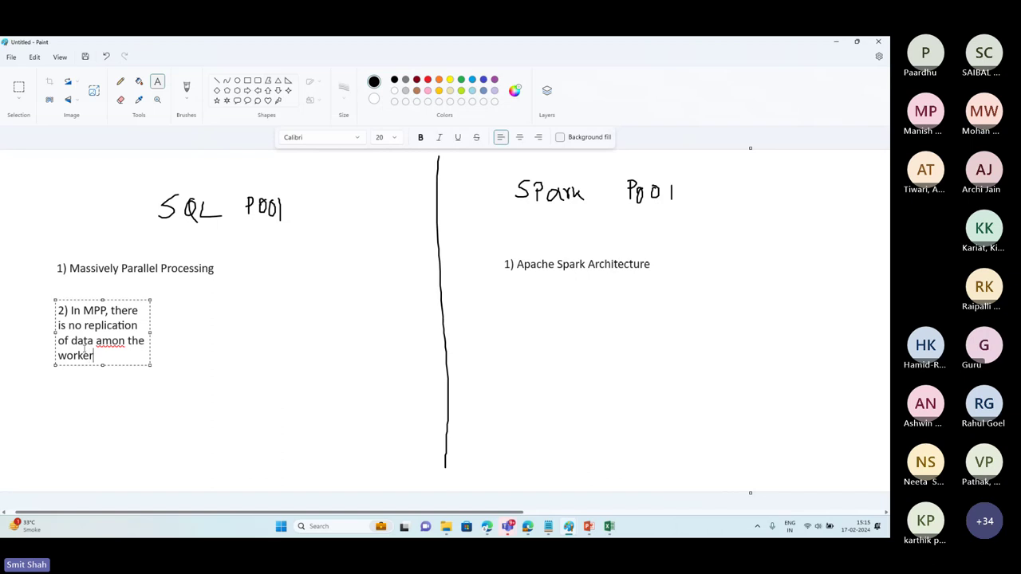
type(" computers")
Correct 'amon' to 'among', widen the text box, and append '(worker nodes)'.
left_click(125, 341)
type("g")
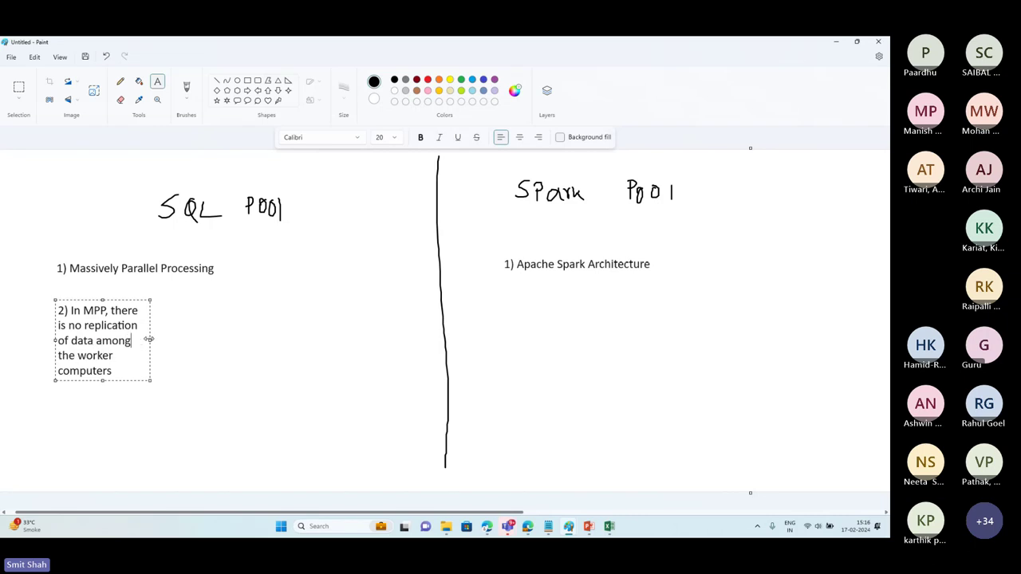
left_click_drag(150, 341, 357, 324)
left_click(139, 325)
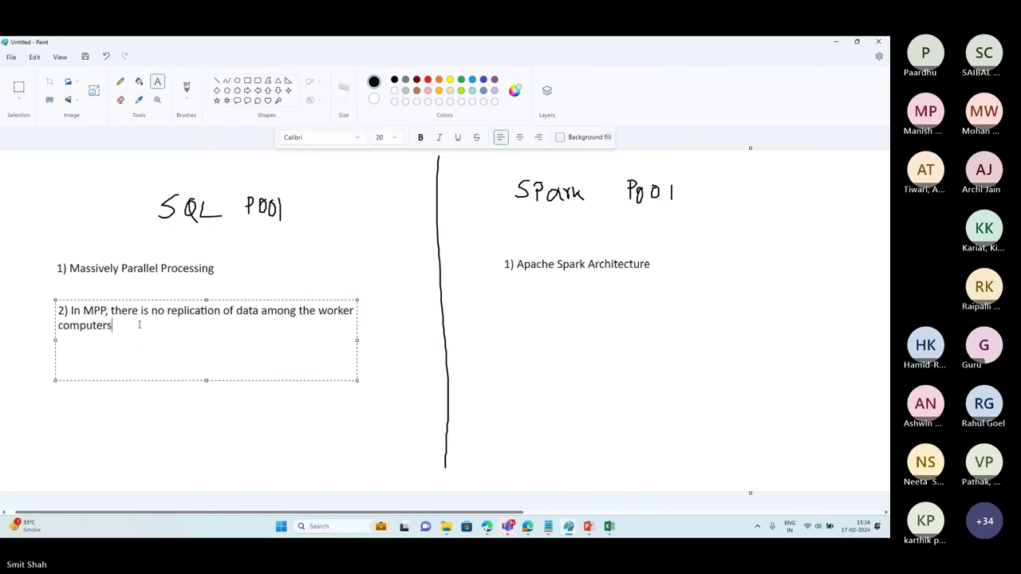
type("()")
key("Left")
type("wo")
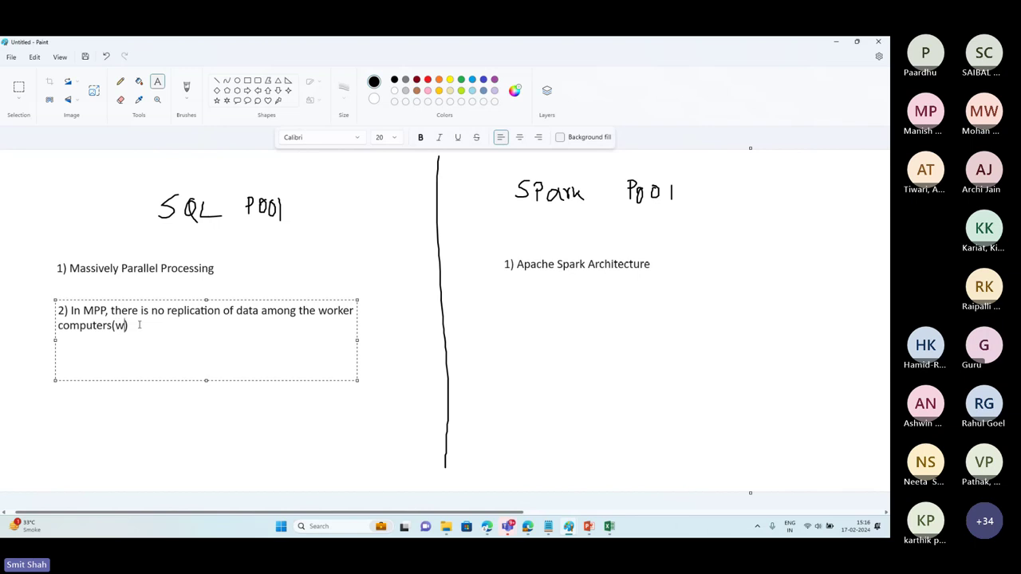
type("rker nodes")
Write Spark point 2, 'In Apache Spark Architecture, the data inside of a computer is replicated…', across two lines.
left_click(503, 300)
left_click(501, 299)
type("2")
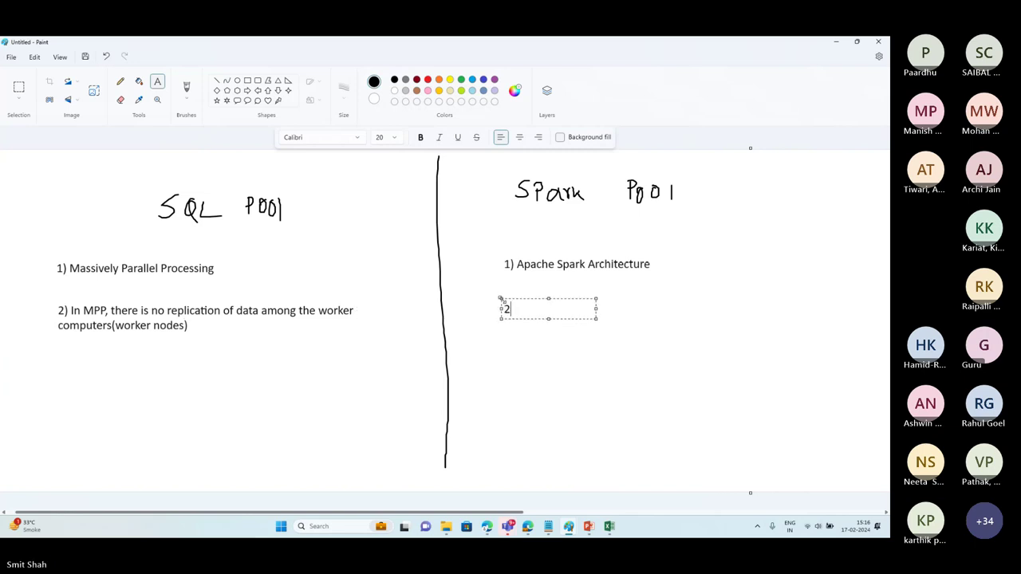
type(") In Apache")
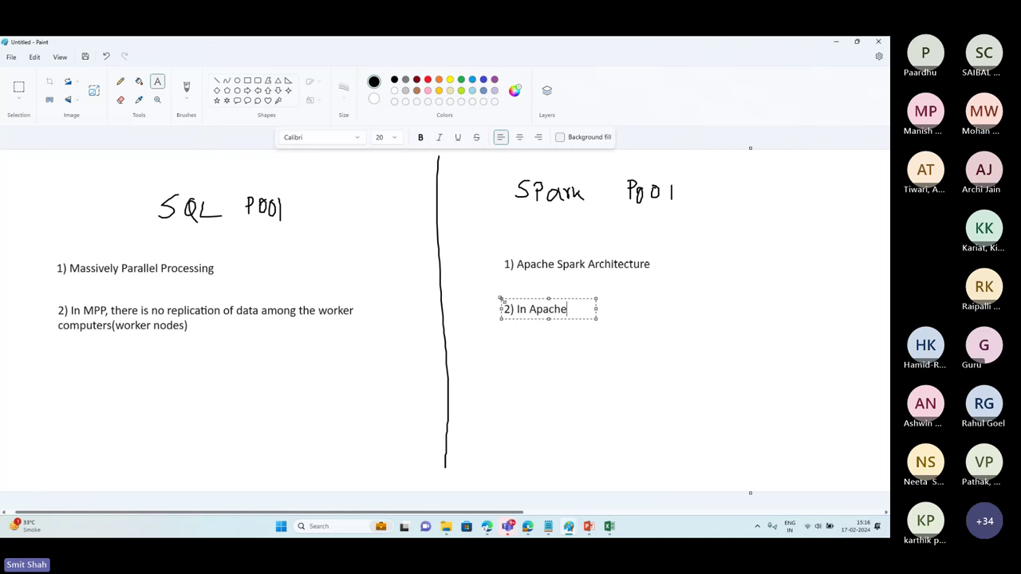
type(" Spark Archit")
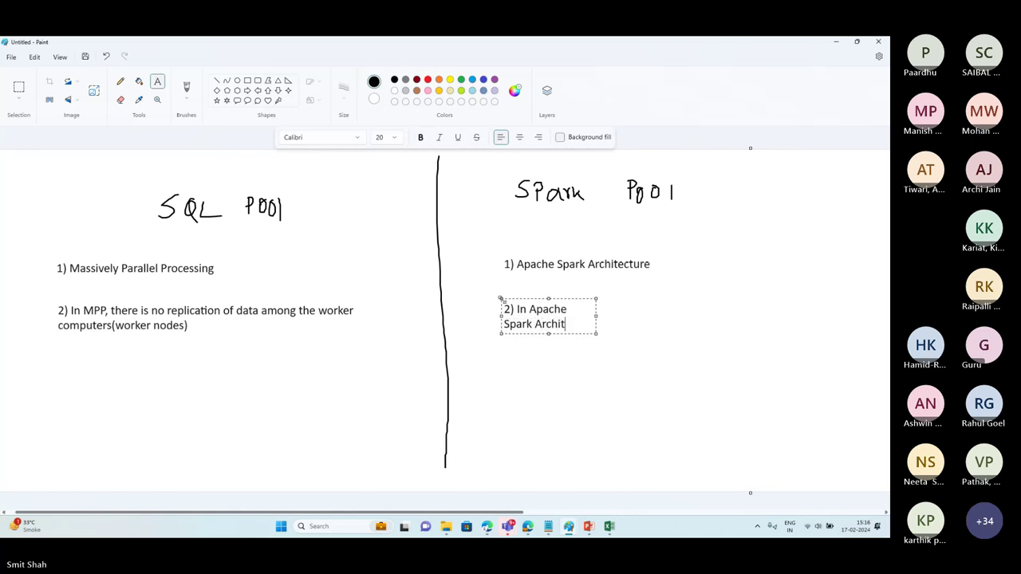
type("ecture, the ")
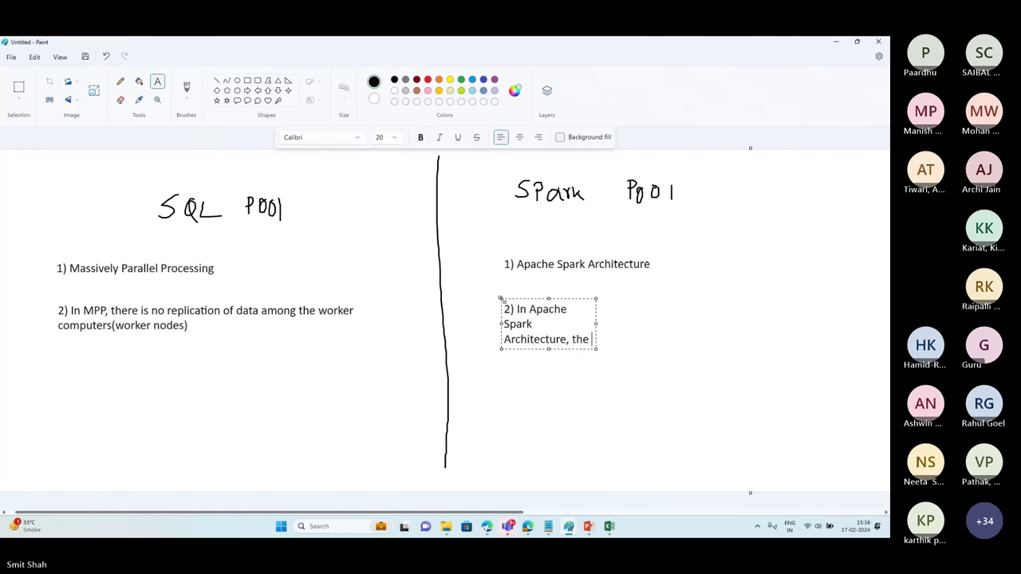
type("data inside ")
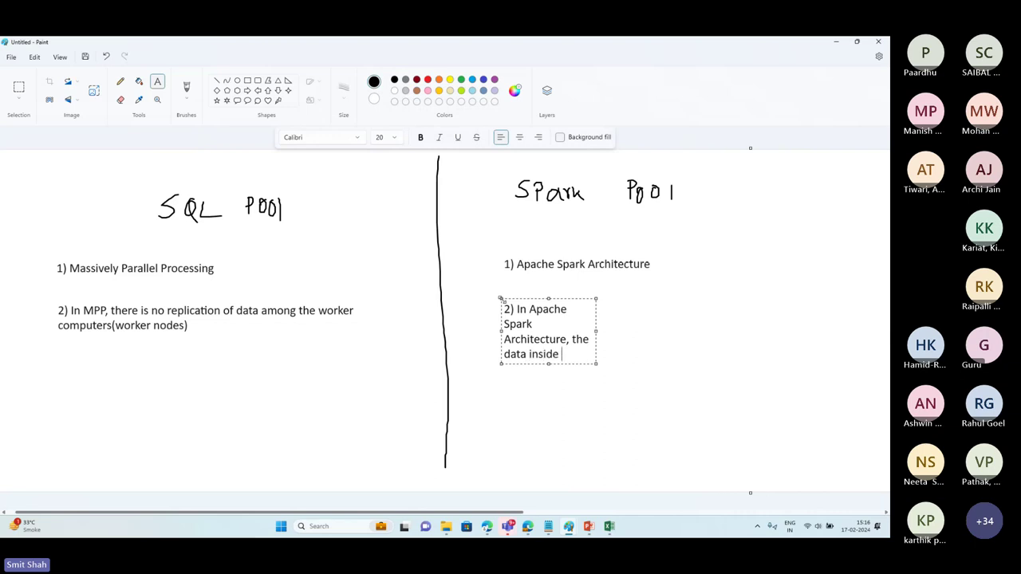
type("of a compu")
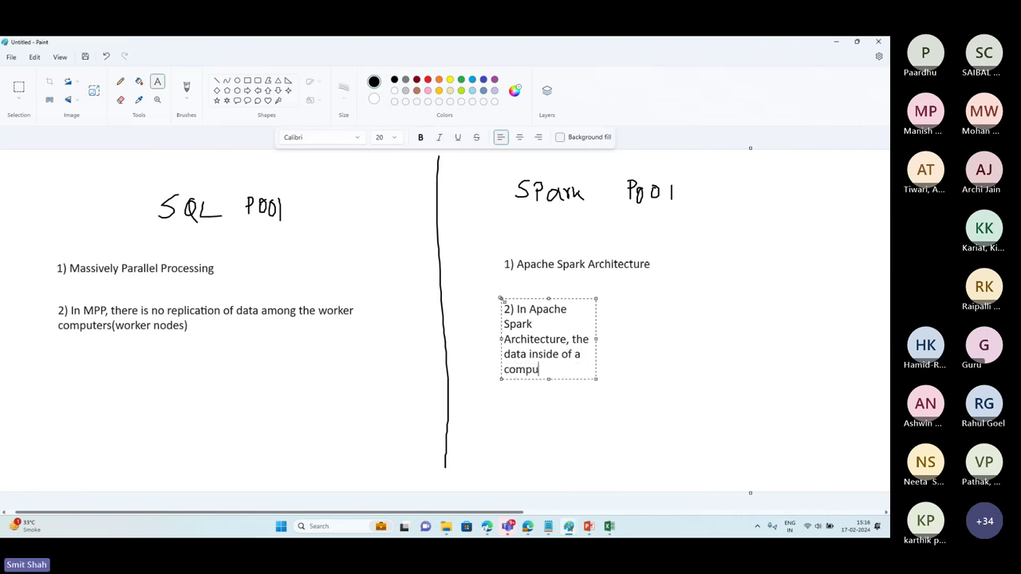
type("ter is replicated in ")
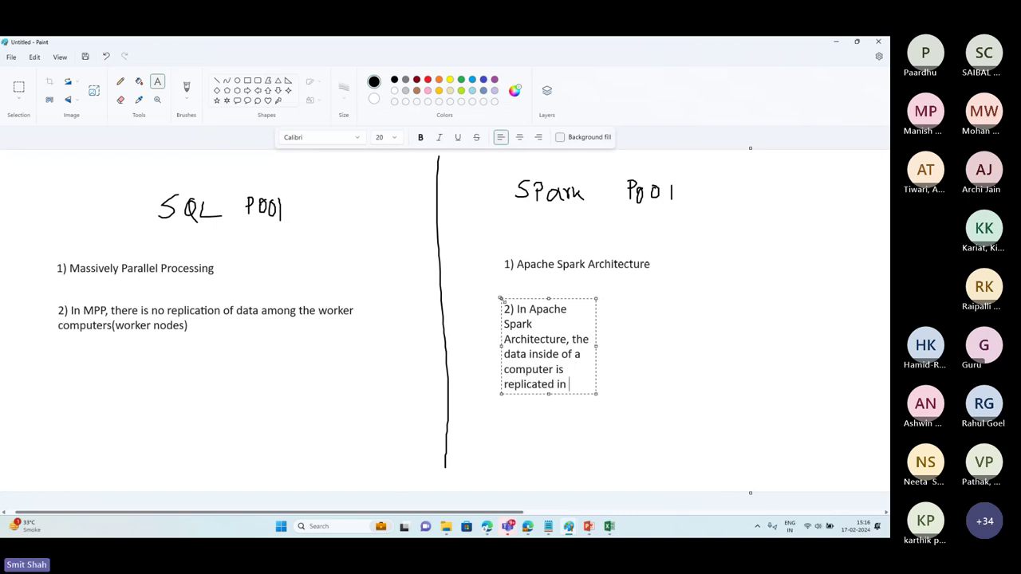
type("atleast one ")
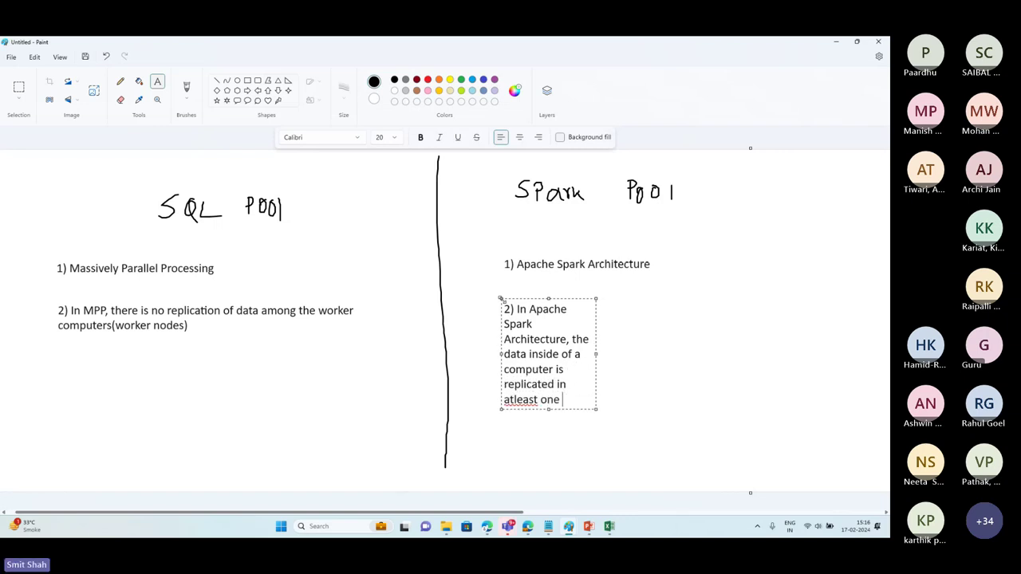
type("other computer")
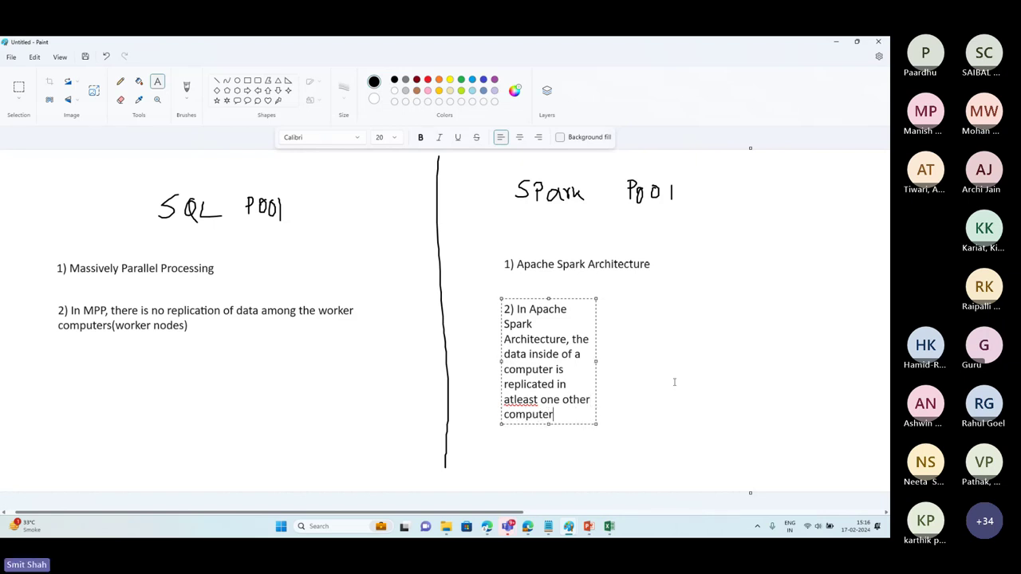
mouse_move(596, 361)
left_mouse_down()
mouse_move(795, 340)
mouse_move(848, 324)
left_mouse_up()
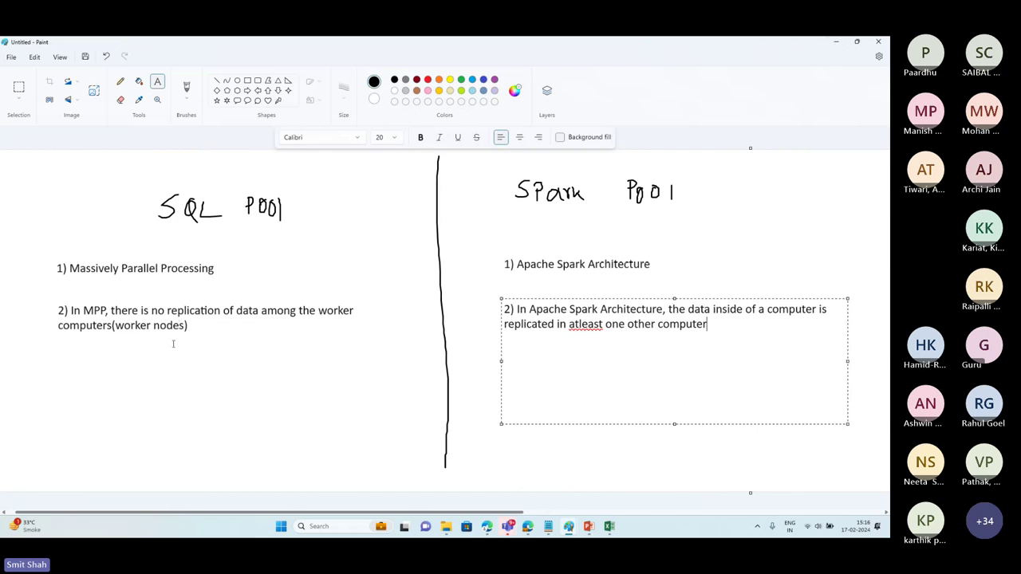
Write '3) Can only write code in SQL language' under SQL Pool, widened onto one line.
left_click(55, 366)
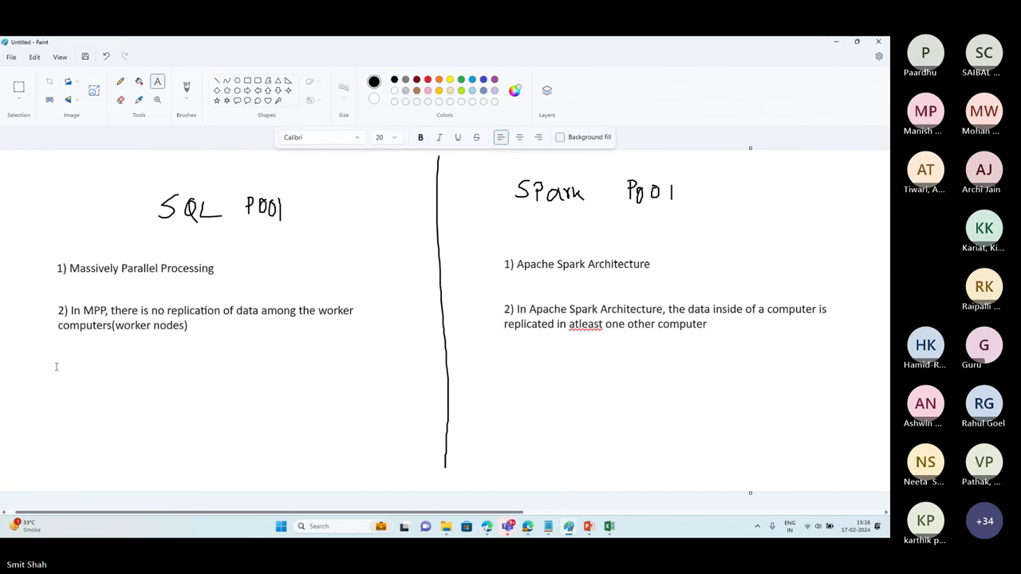
left_click(56, 366)
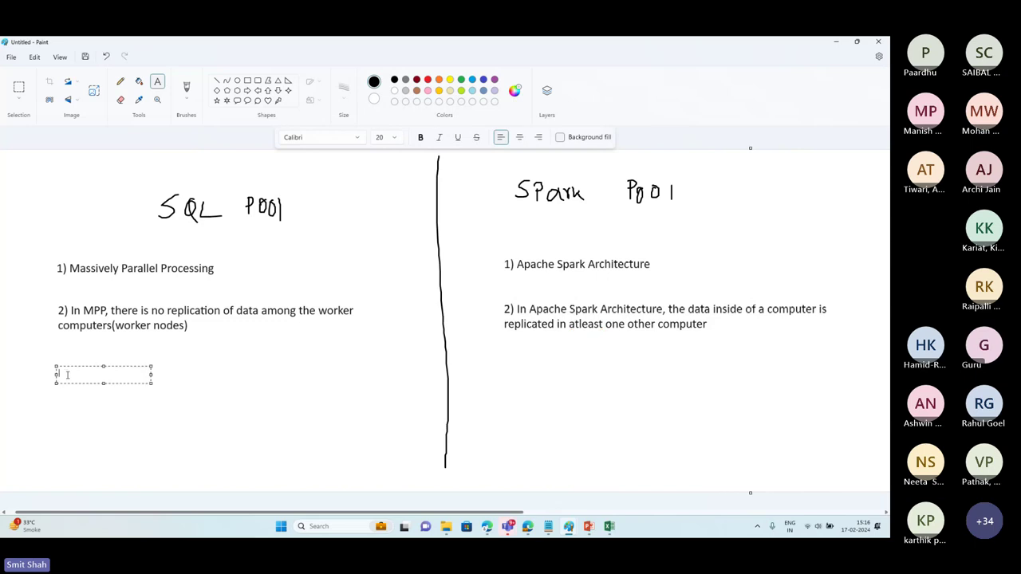
type("3)")
type("Can only")
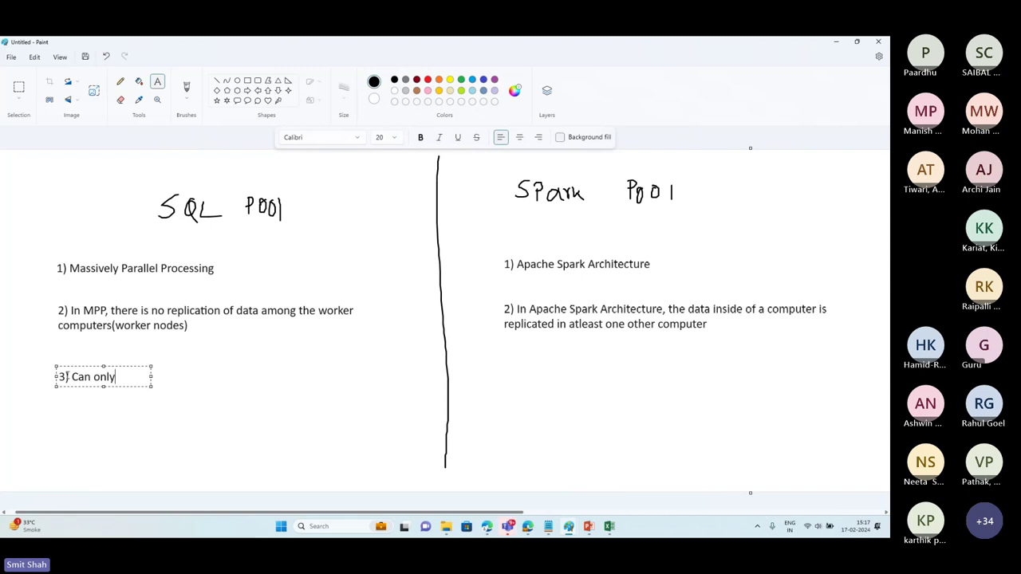
type(" write co")
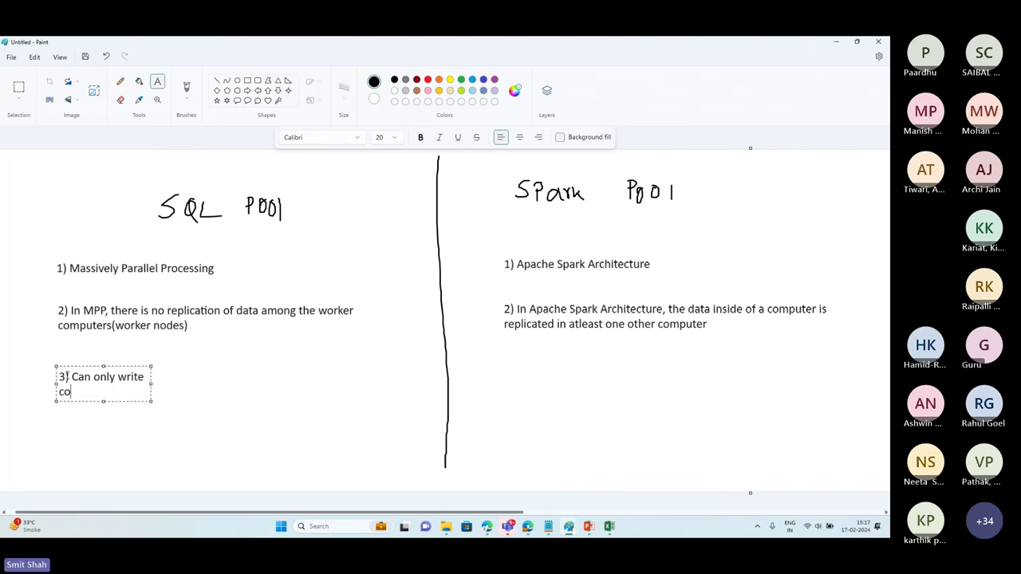
type("de in SQL language")
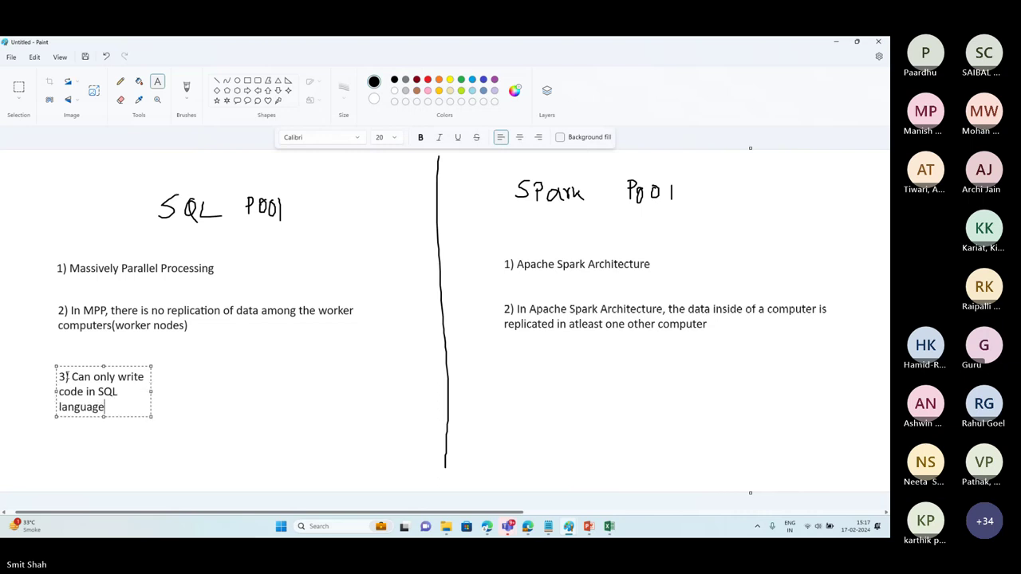
left_click_drag(152, 391, 340, 388)
Write '3) Can write code in SQL, python, scala, java,etc' under Spark Pool on one line.
left_click(501, 370)
left_click(502, 367)
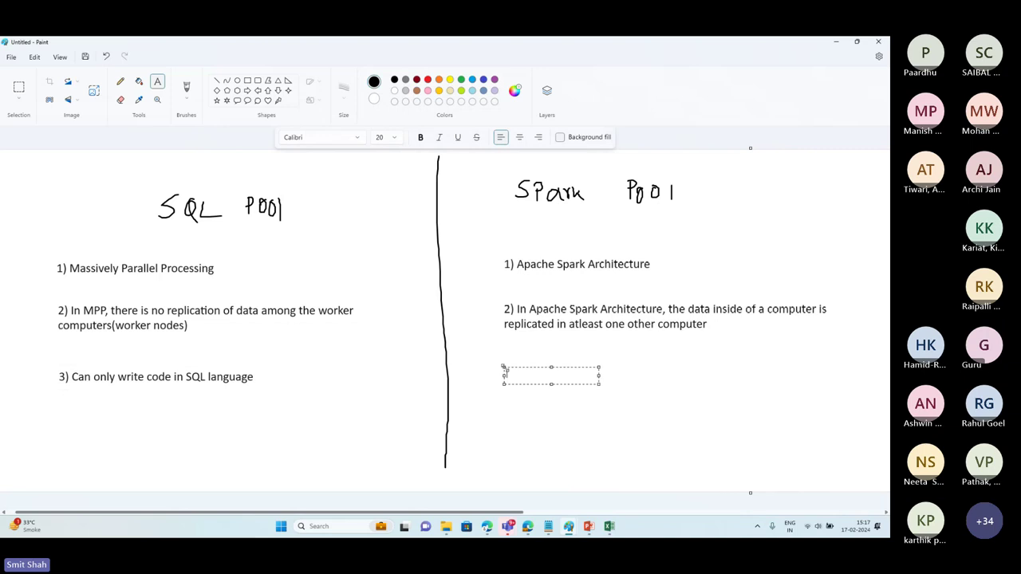
type("3) ")
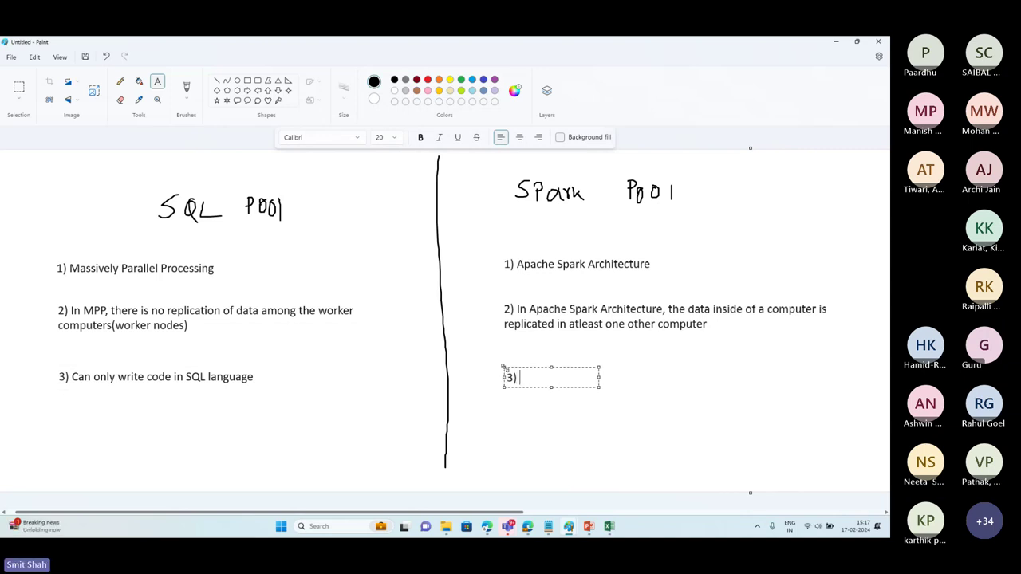
type("Can write c")
key("BackSpace")
type("code")
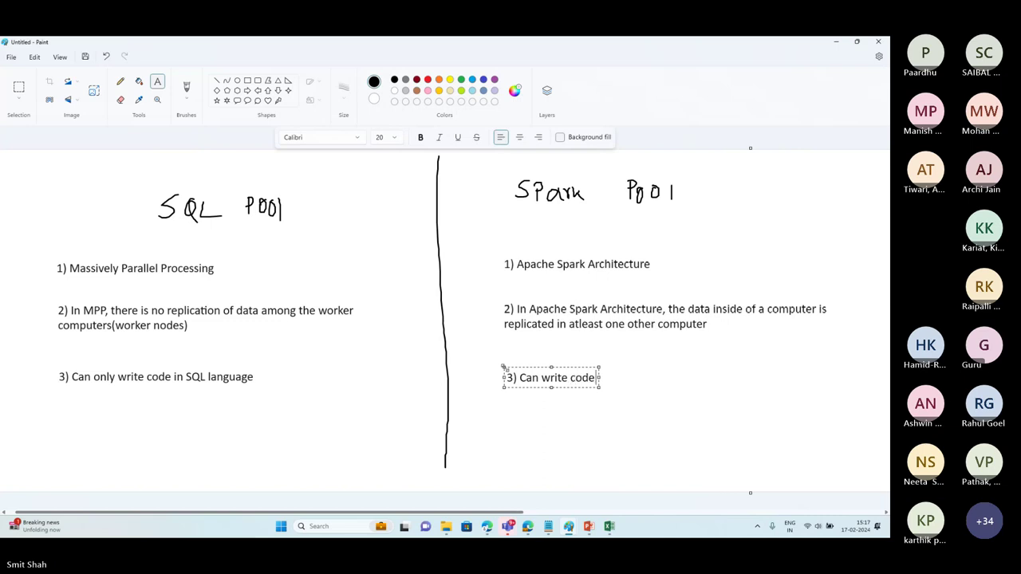
type(" in SQL,")
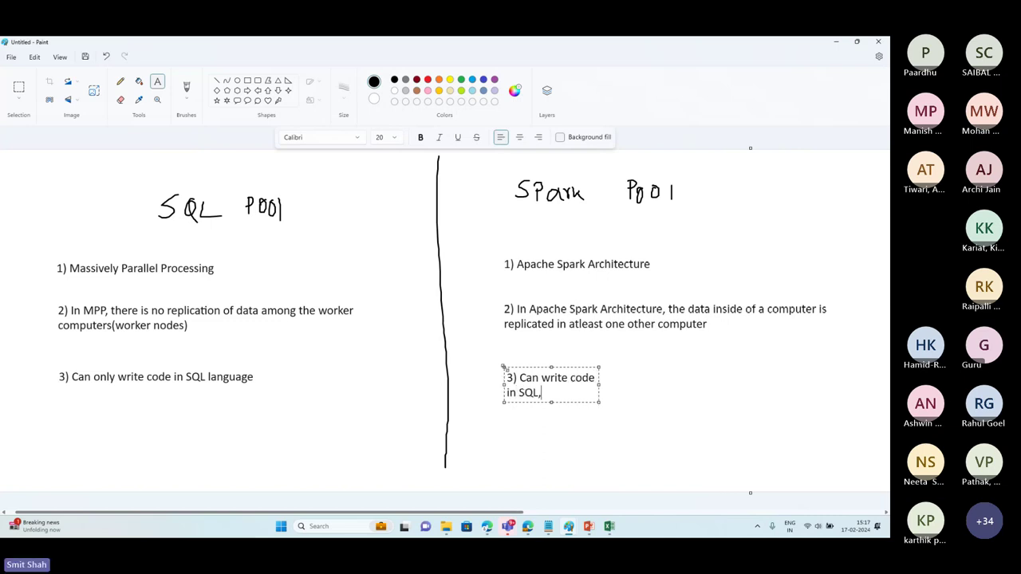
type(" python,")
type(" scala, ")
type("java,etc")
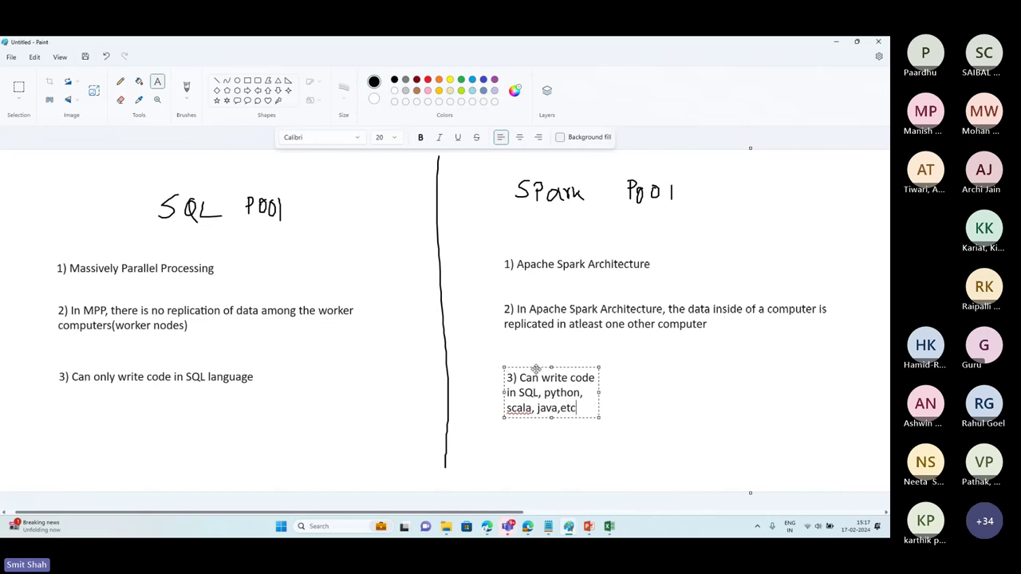
left_click_drag(600, 391, 841, 392)
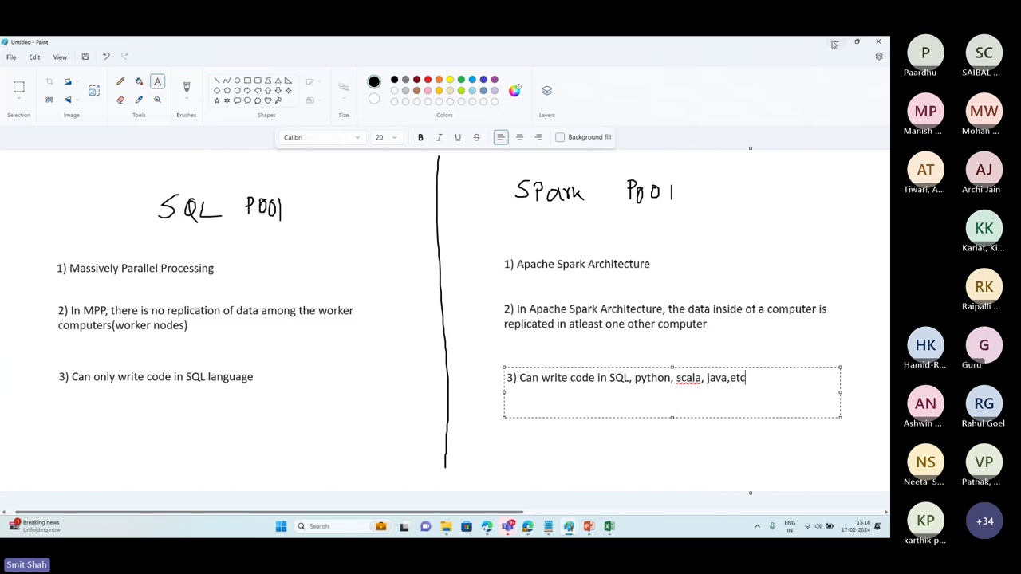
Minimize the Paint windows and launch Synapse Studio from testwebinarsynapse in the webinarrg resource group.
key("alt+Tab")
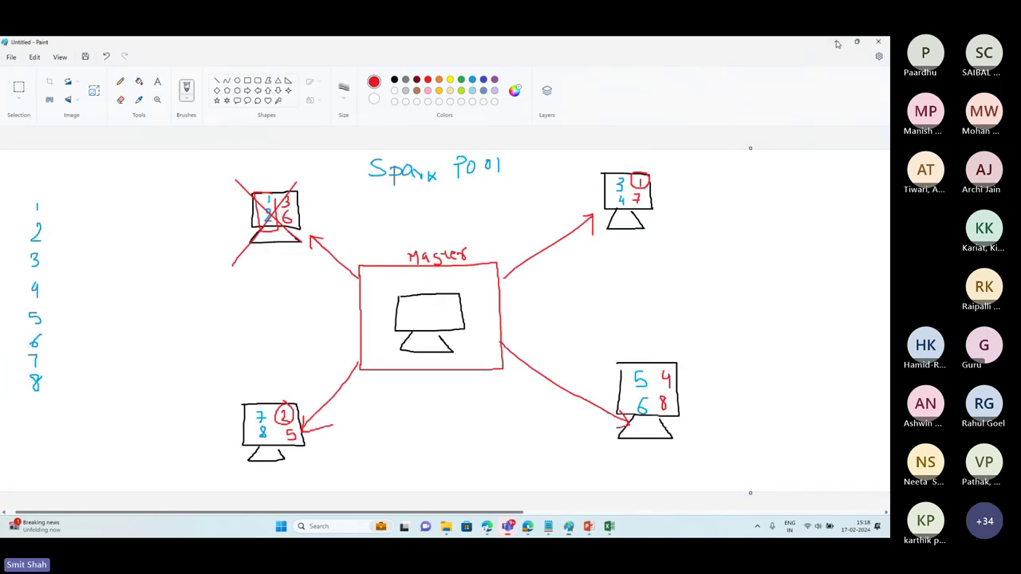
left_click(836, 42)
left_click(836, 43)
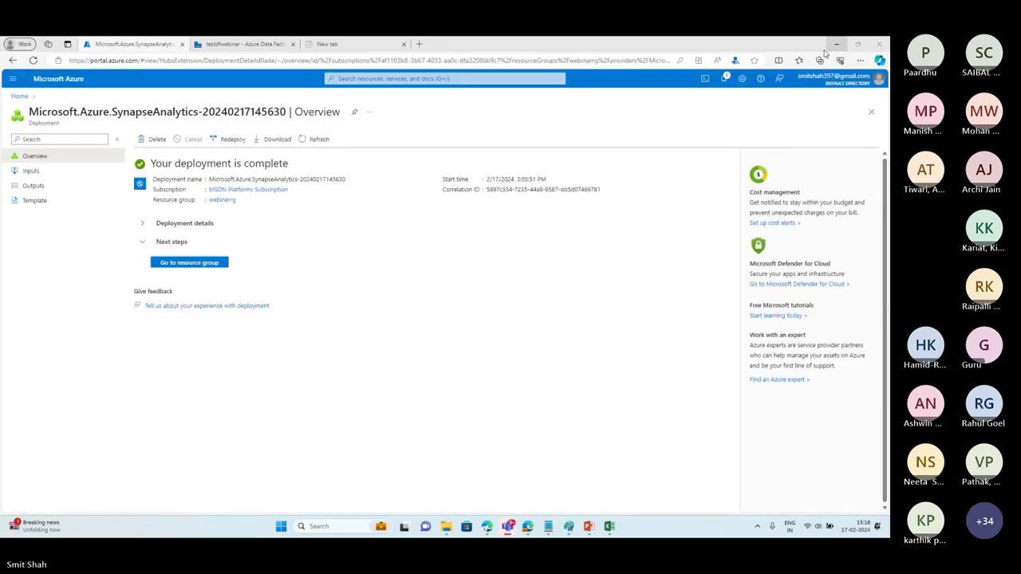
left_click(191, 263)
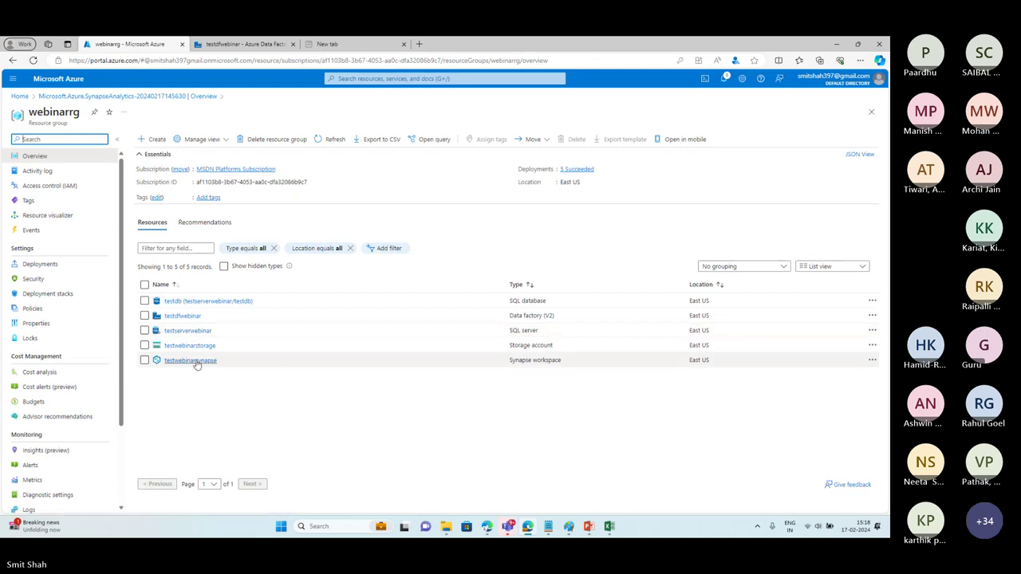
left_click(196, 360)
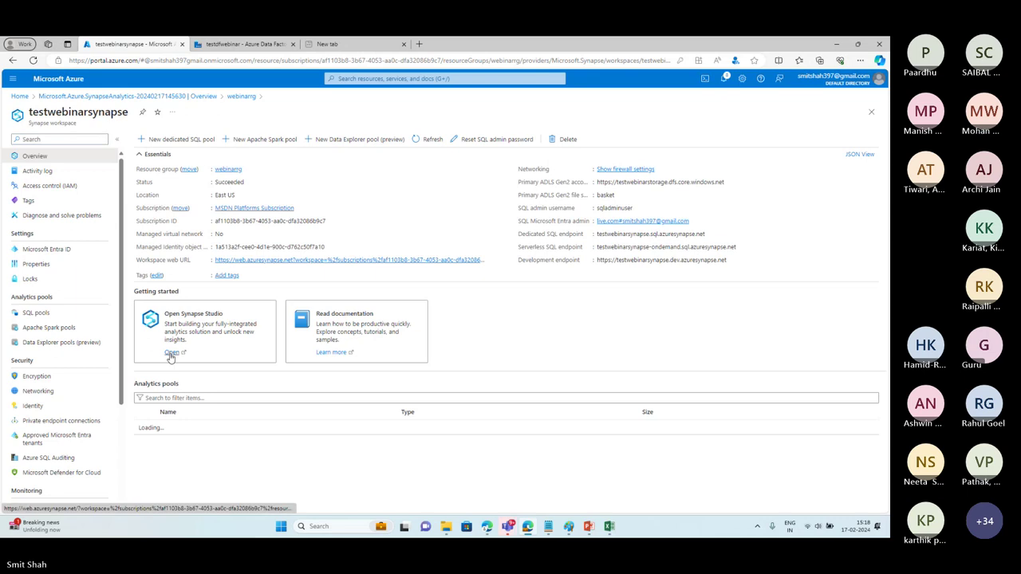
left_click(171, 353)
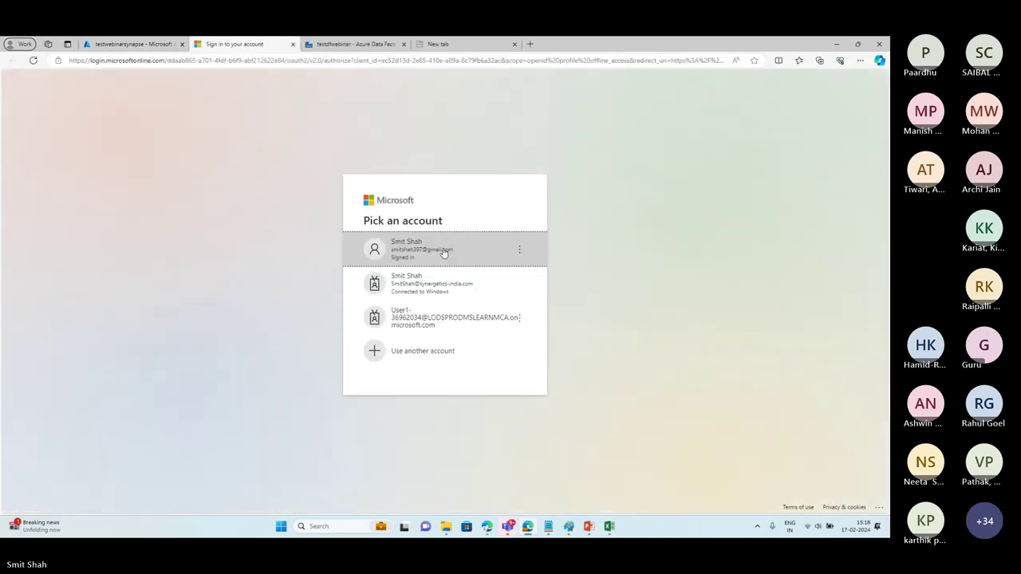
Sign in with the existing account and create a new pipeline in the Integrate hub.
left_click(444, 252)
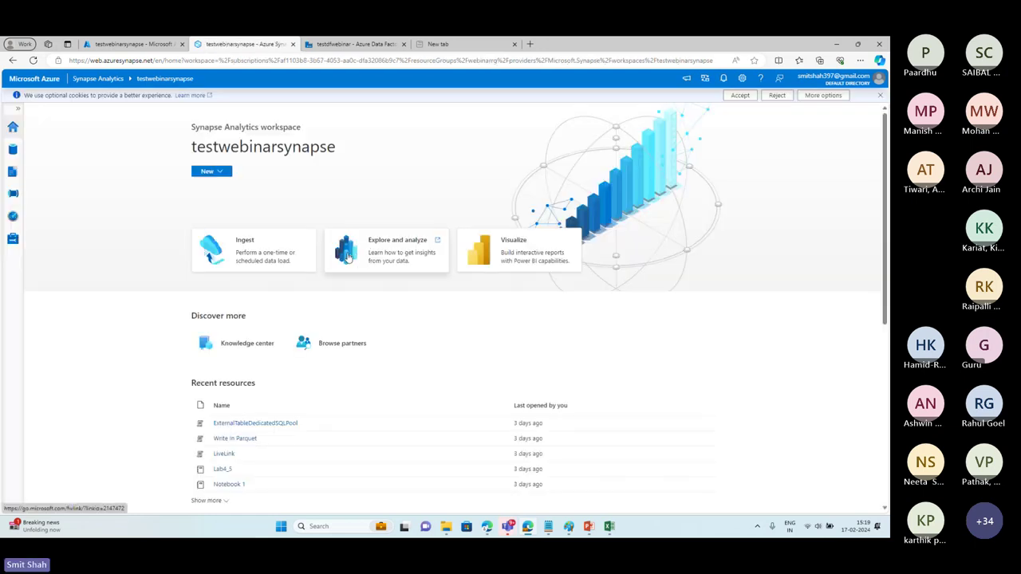
left_click(10, 112)
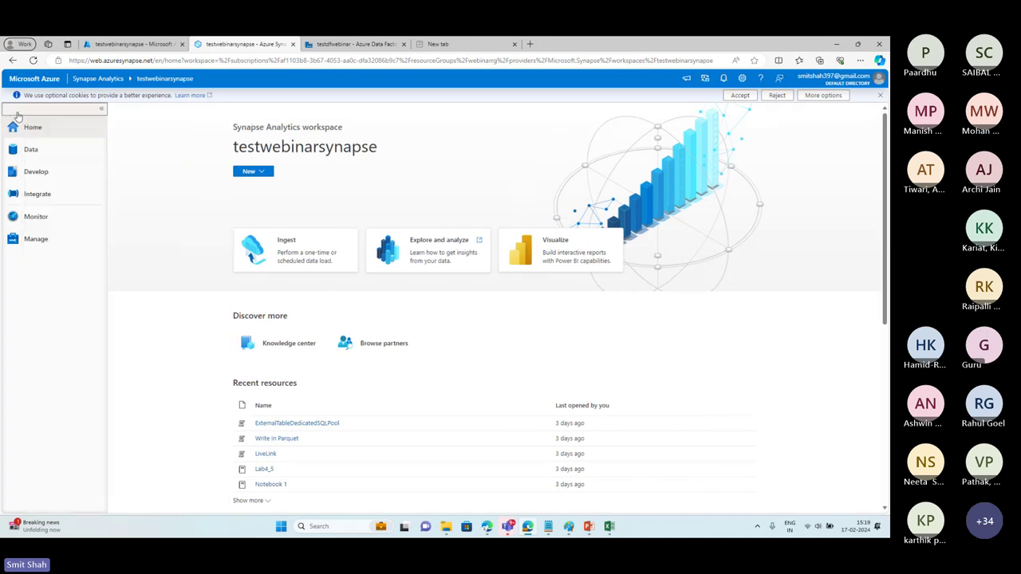
left_click(40, 194)
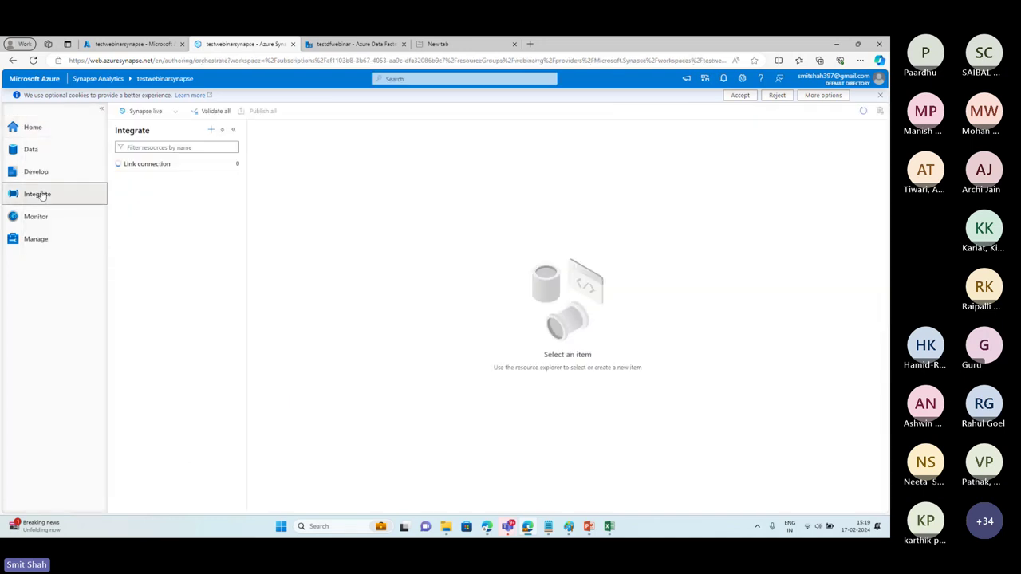
left_click(210, 130)
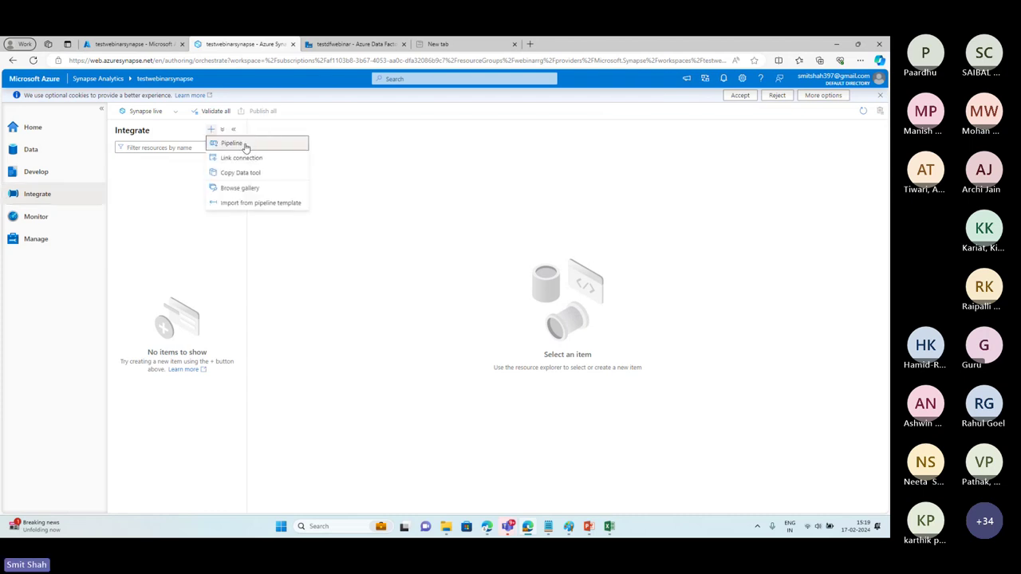
left_click(244, 145)
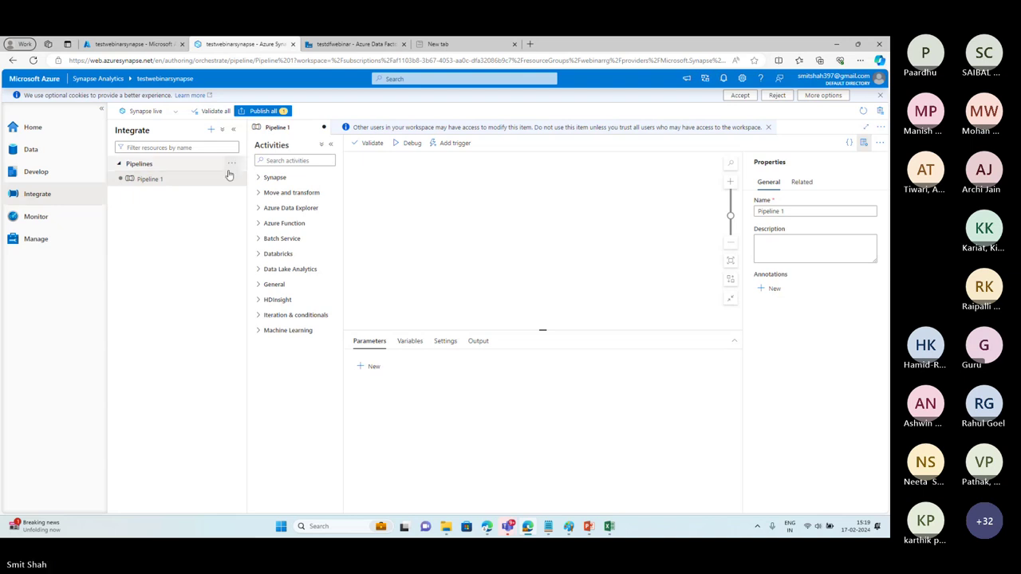
Close the unsaved Pipeline 1 and discard its changes.
left_click(230, 163)
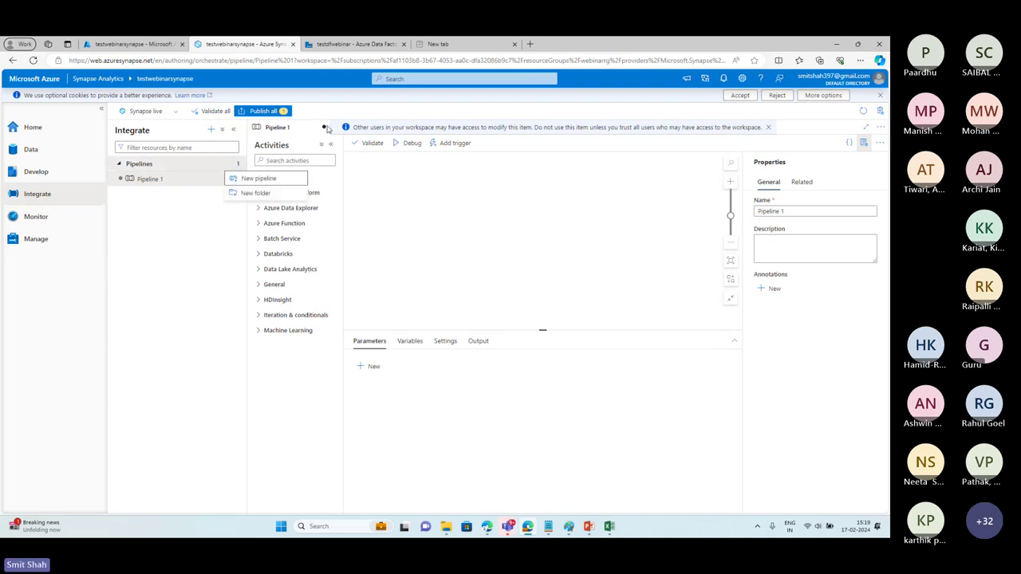
left_click(324, 127)
left_click(411, 319)
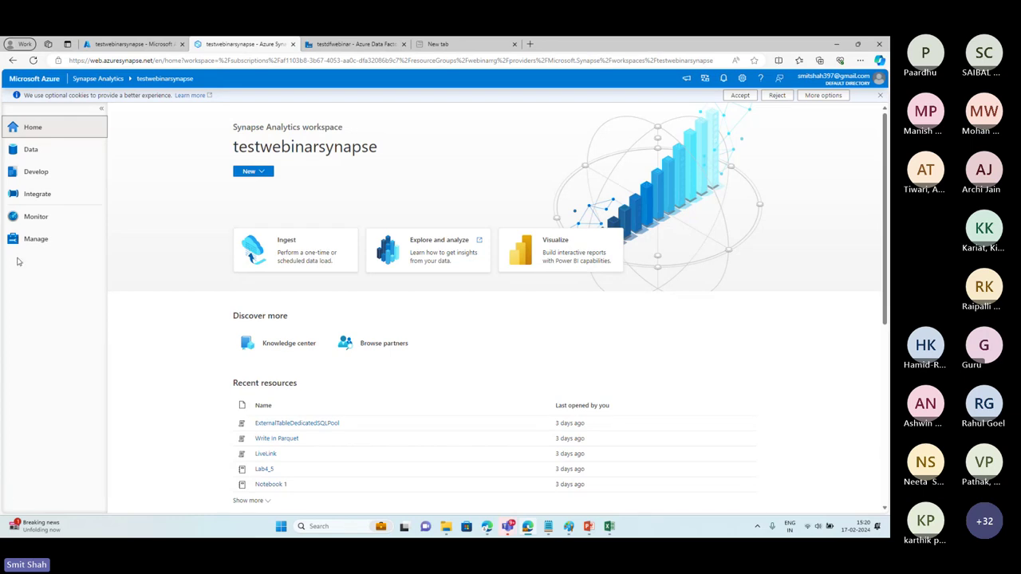
Move from the Develop hub to the Data hub and inspect its empty workspace pane.
left_click(48, 174)
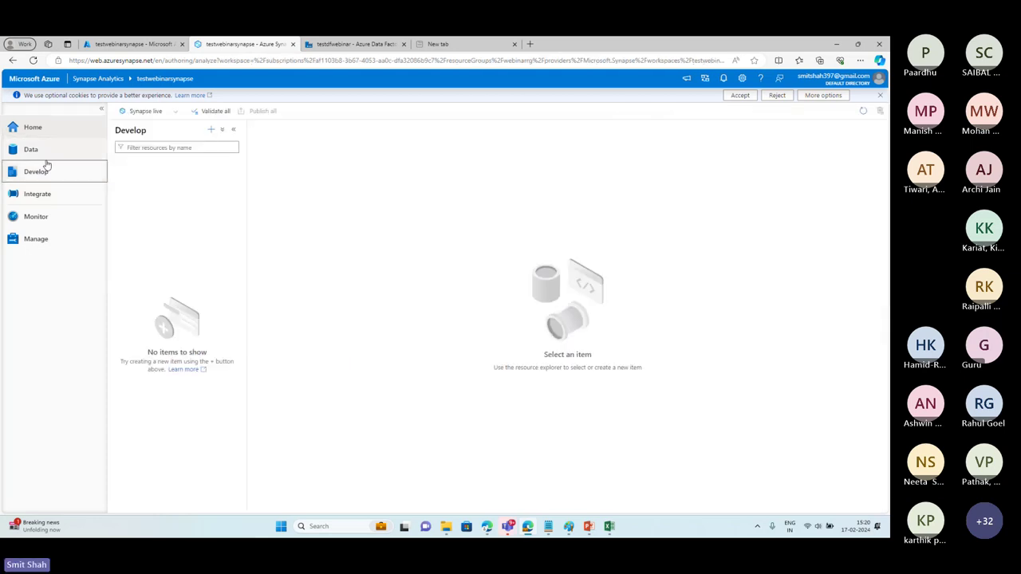
left_click(44, 153)
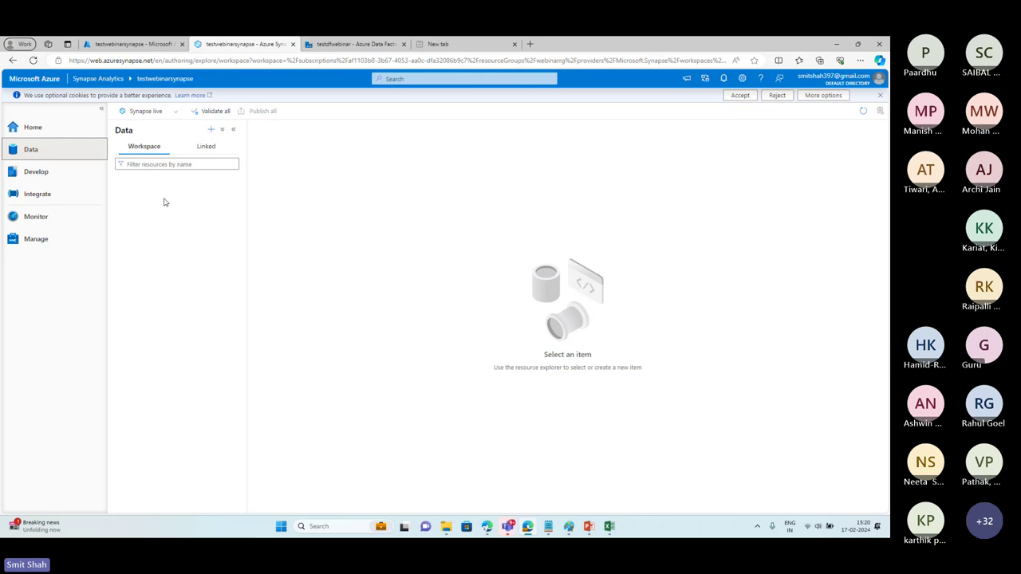
left_click(116, 141)
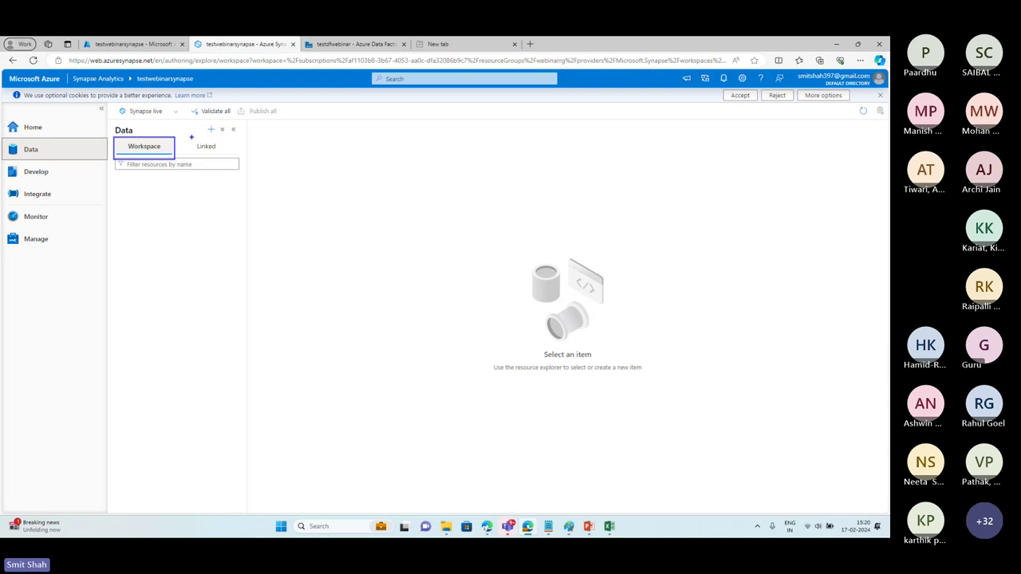
left_click_drag(187, 136, 240, 163)
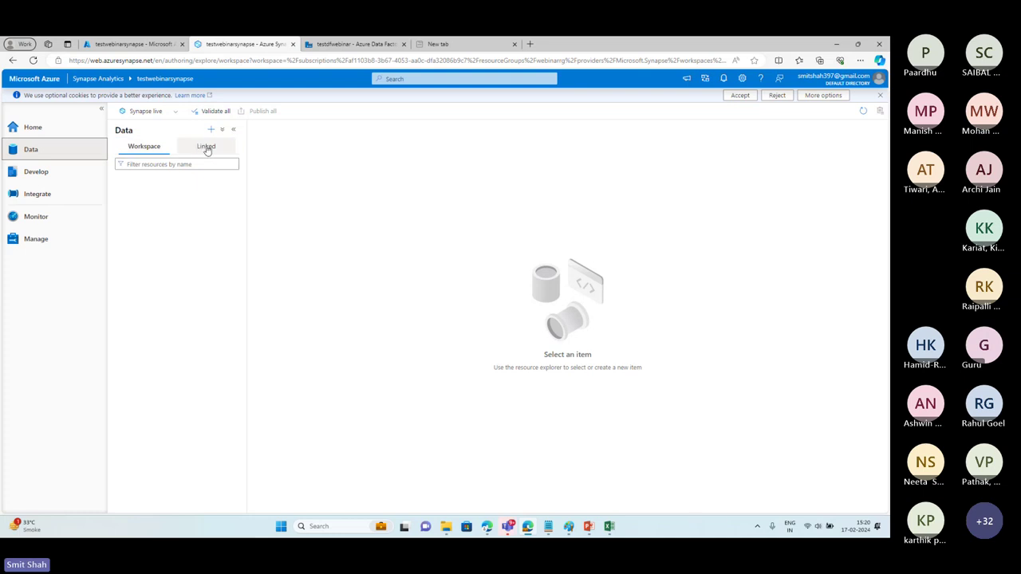
Browse Linked Azure Data Lake Storage Gen2 > testwebinarsynapse > basket into the movies folder.
left_click(206, 148)
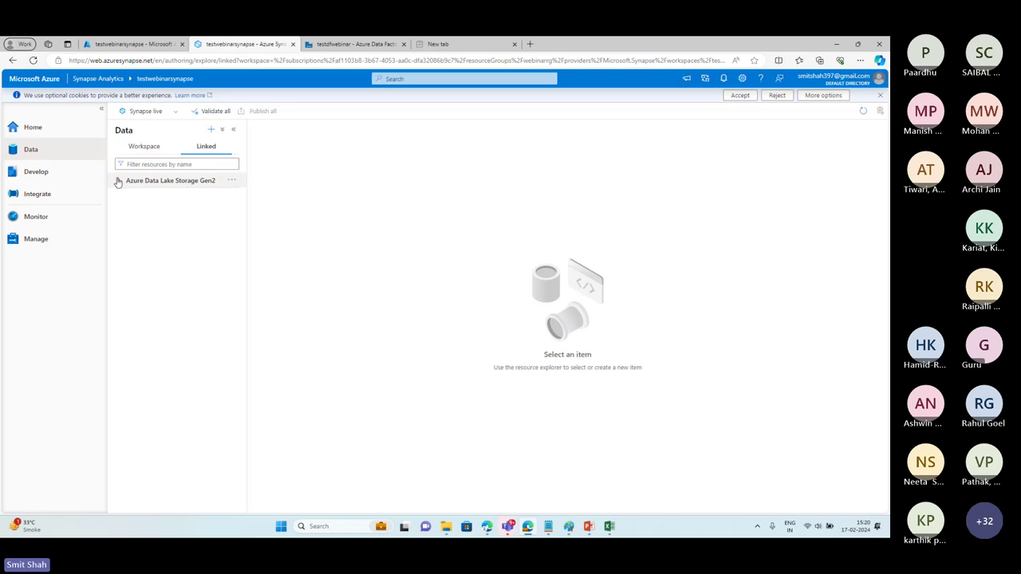
left_click(118, 181)
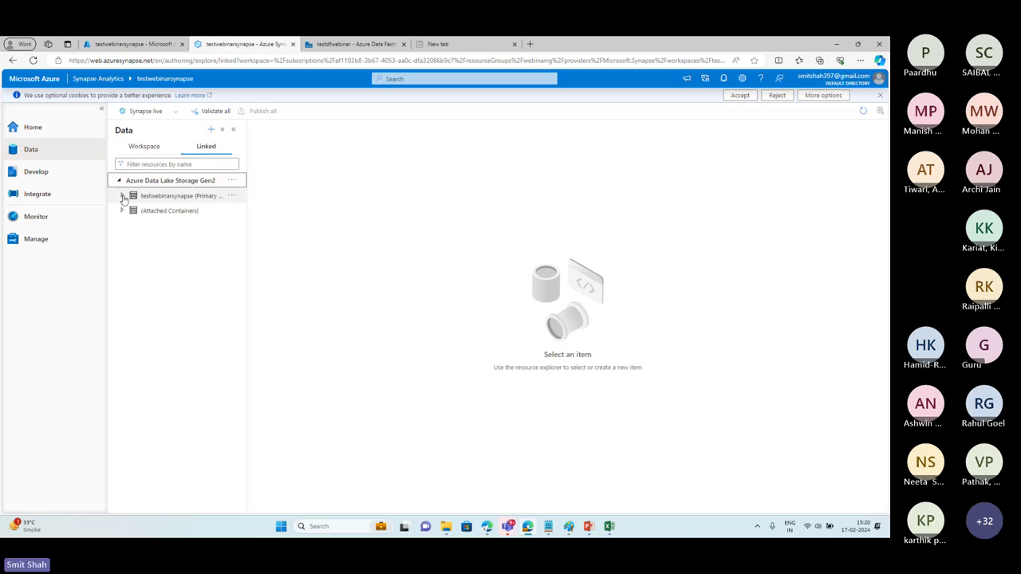
left_click(122, 196)
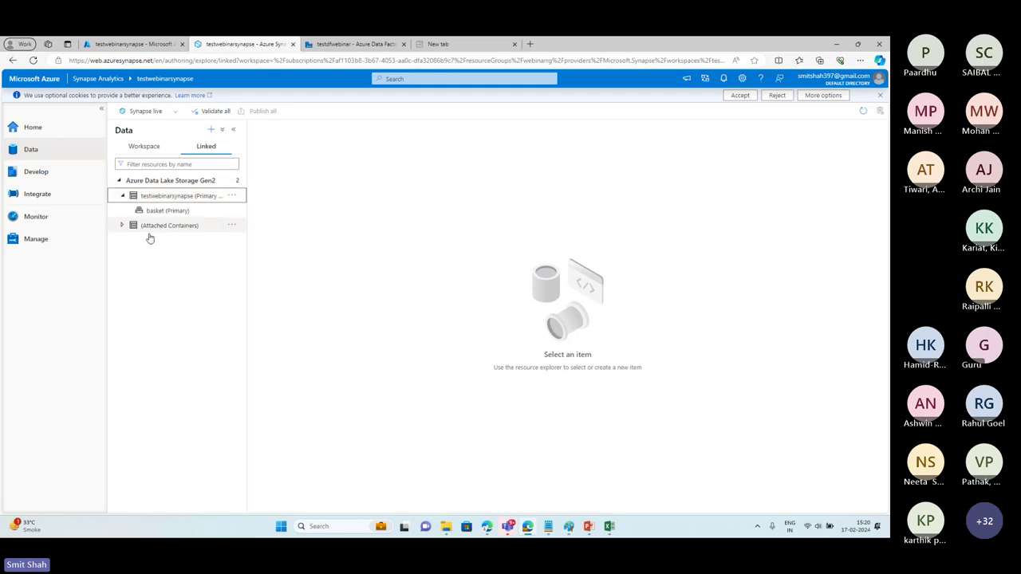
left_click(158, 211)
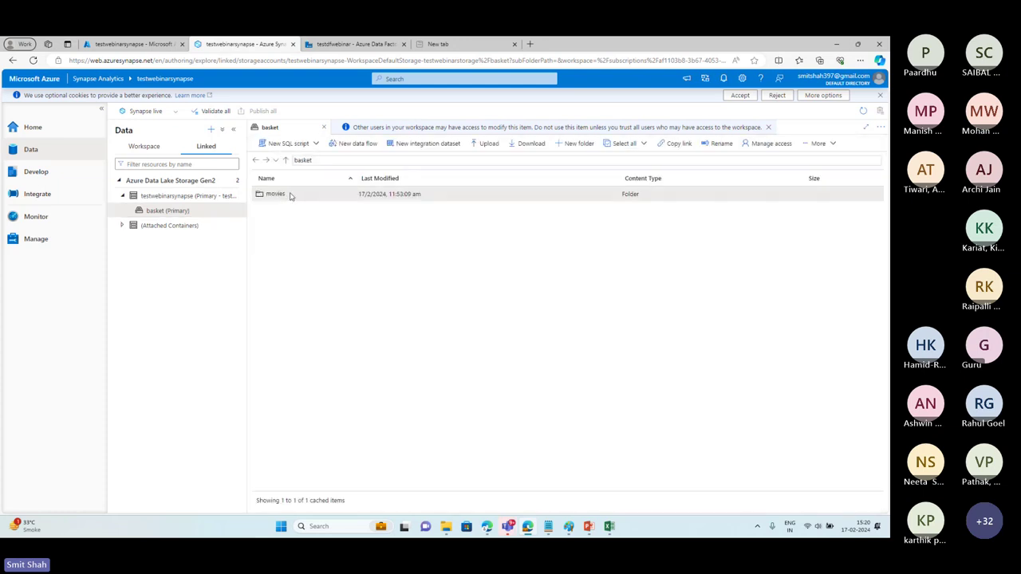
double_click(290, 195)
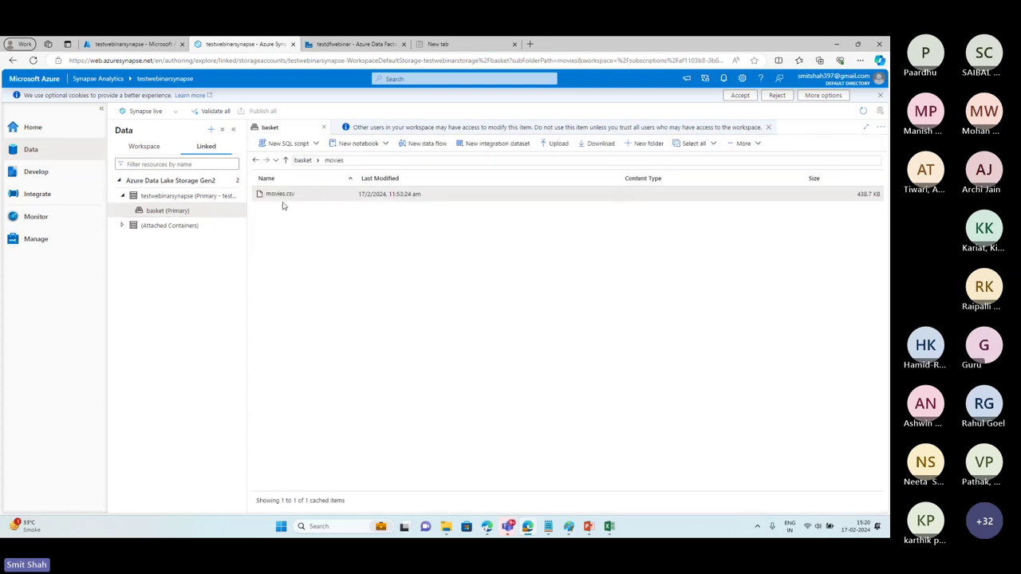
Create a New SQL script selecting the top 100 rows of movies.csv.
right_click(287, 198)
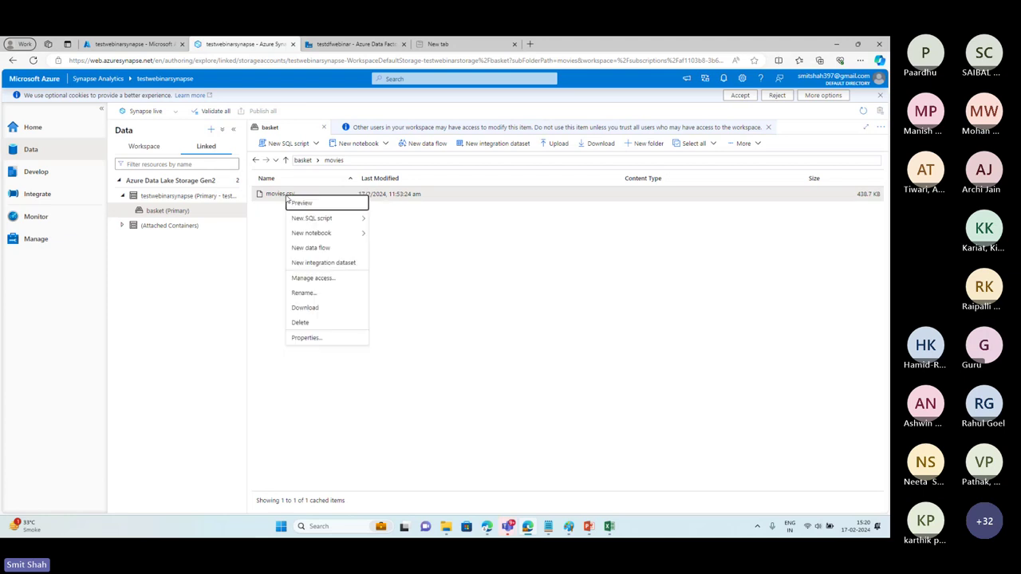
mouse_move(313, 219)
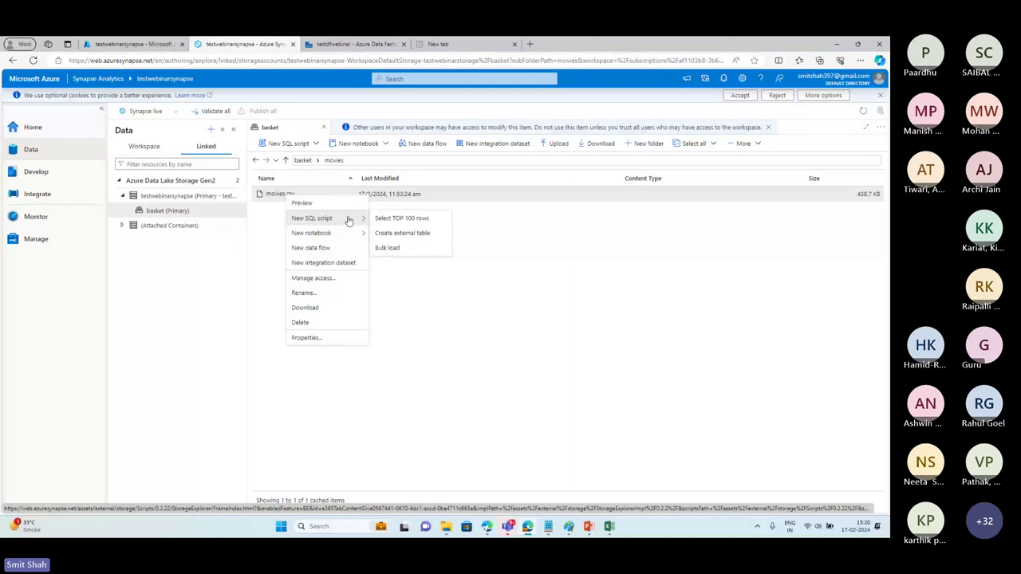
left_click(391, 220)
Run the whole auto-generated SELECT TOP 100 query on movies.csv and enlarge the Results pane.
left_click(337, 238)
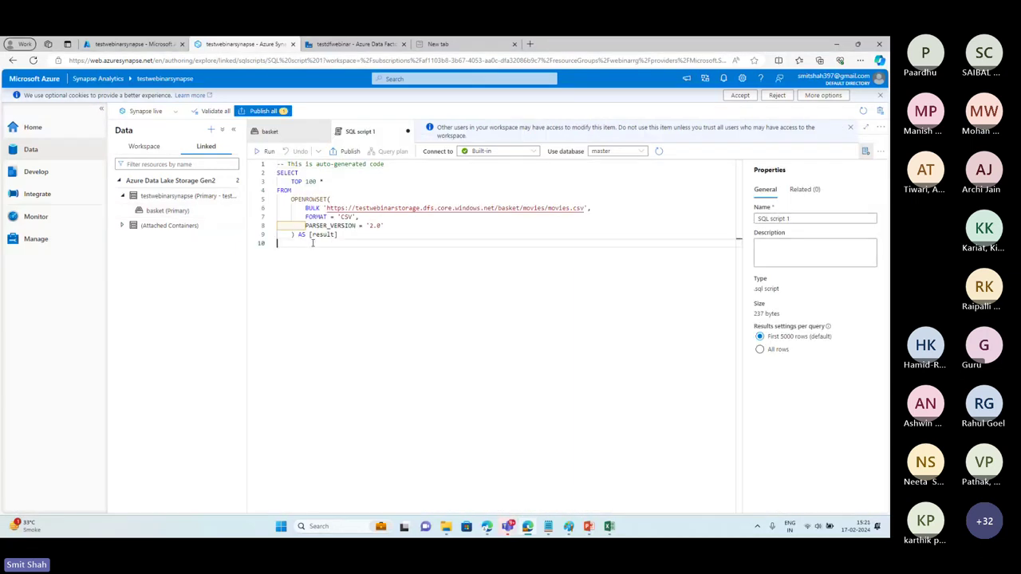
left_click_drag(340, 239, 277, 164)
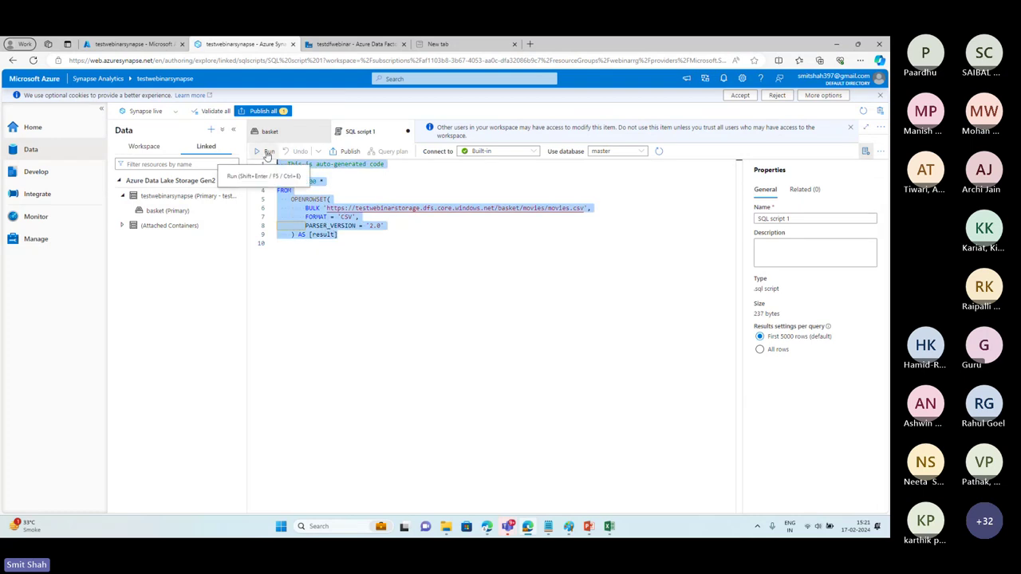
left_click(268, 152)
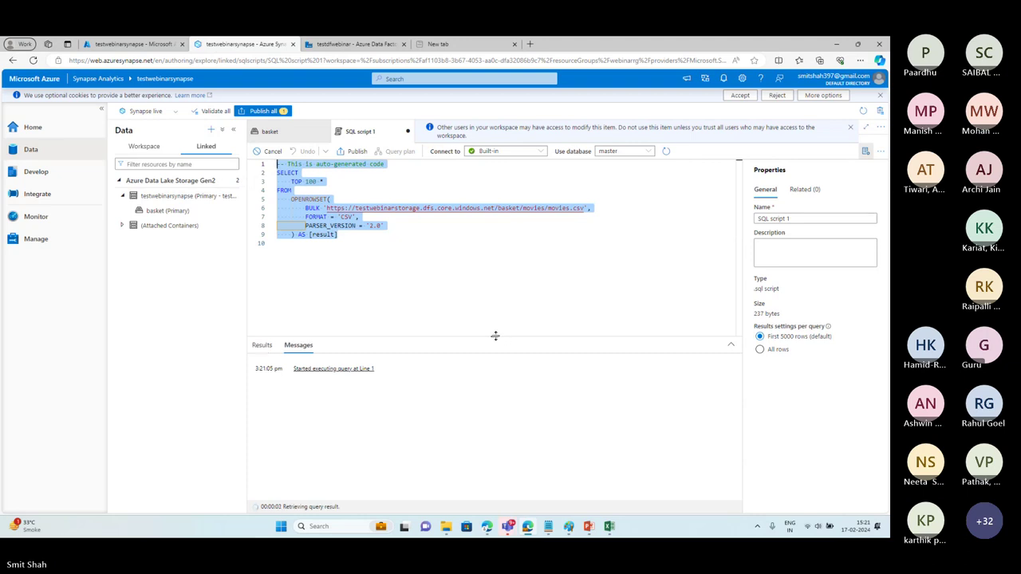
left_click_drag(495, 336, 488, 271)
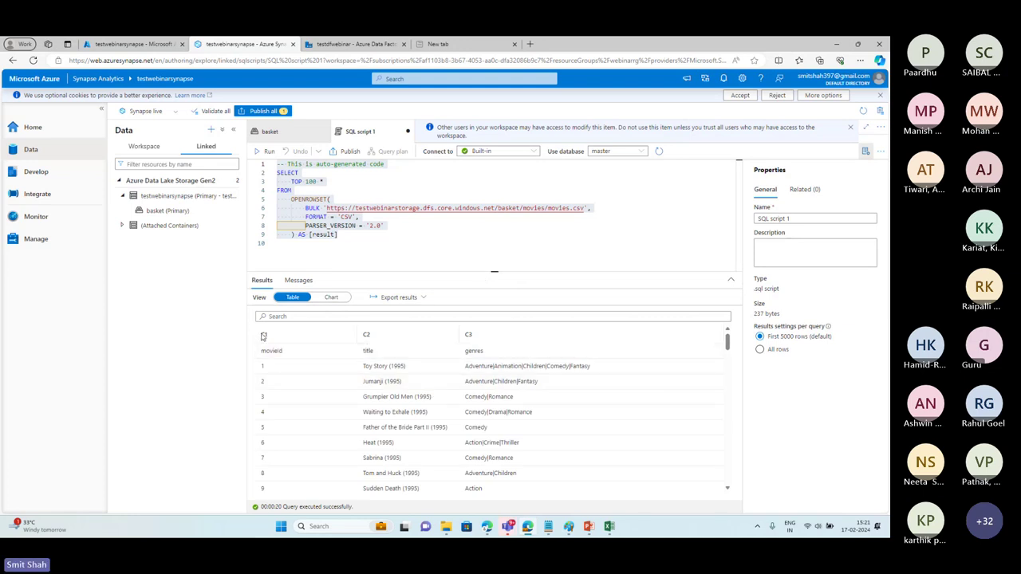
Add HEADER_ROW=TRUE on a new line after PARSER_VERSION = '2.0', separated by a comma.
left_click(388, 226)
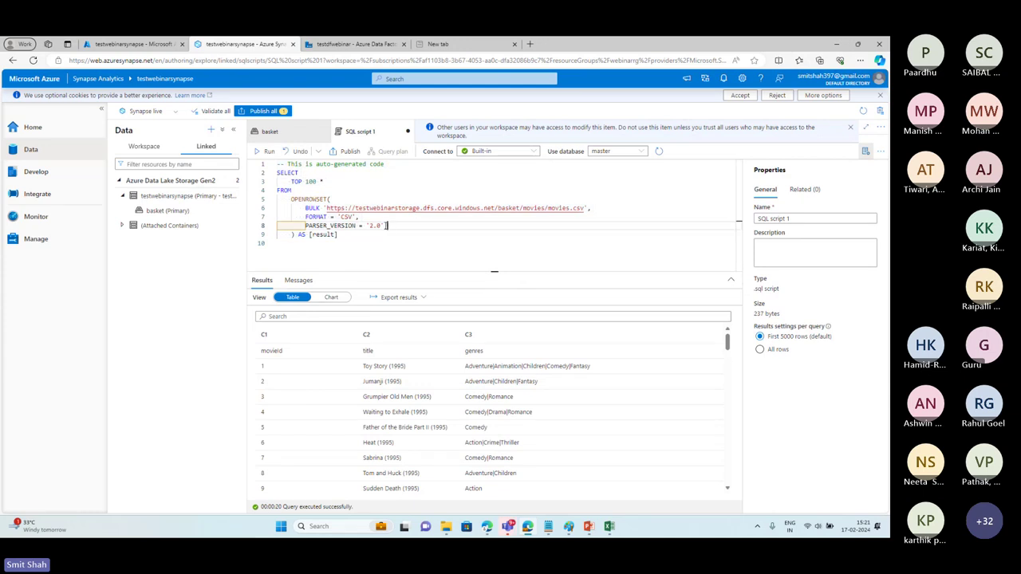
key("Return")
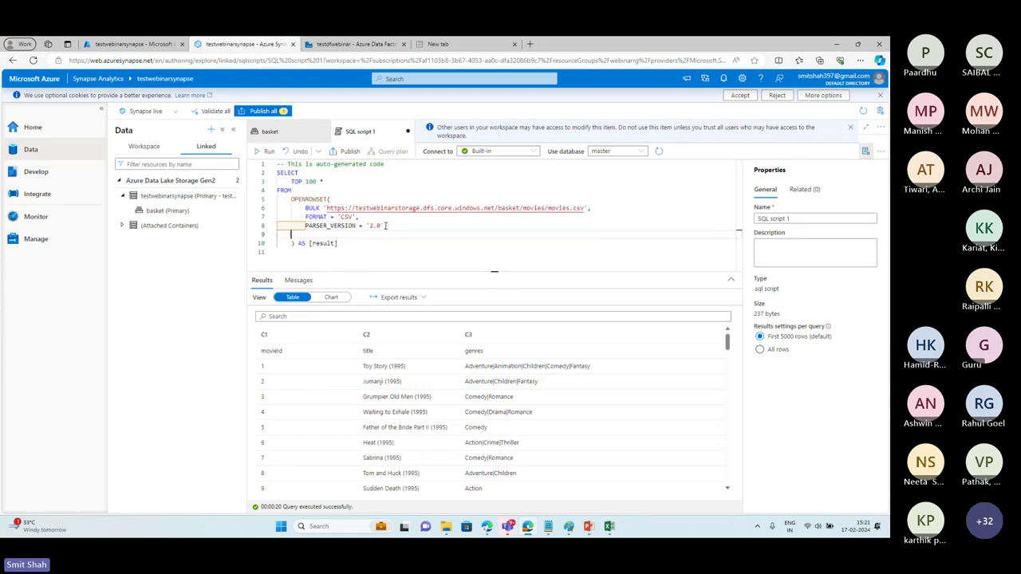
type("HEADER_")
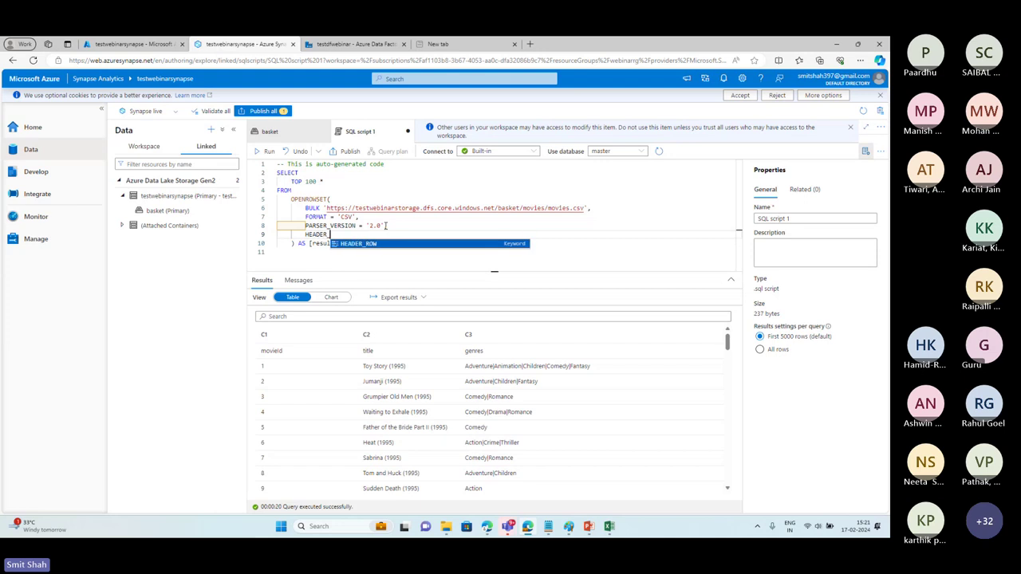
type("ROW=TRU")
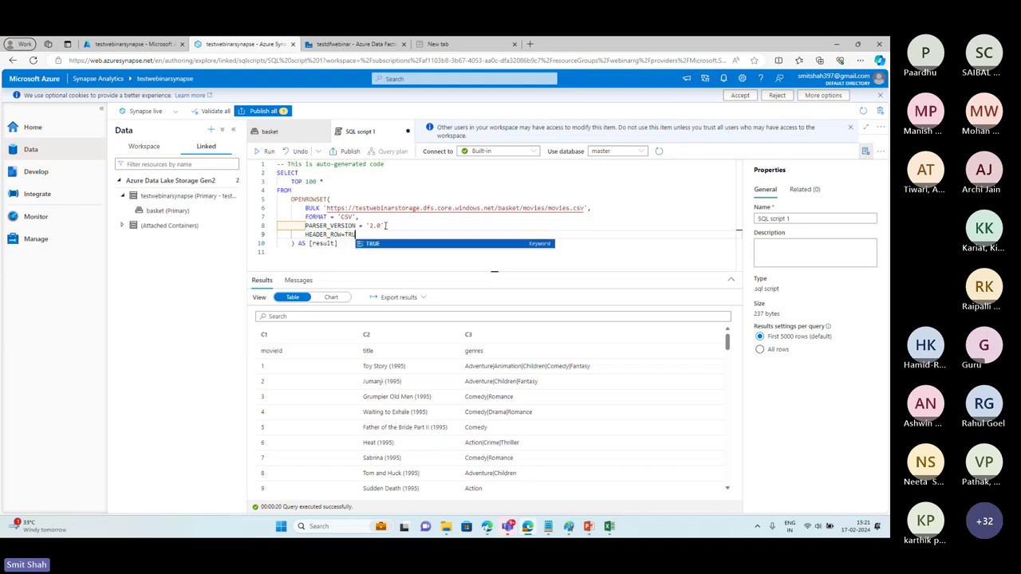
type("E")
left_click(387, 226)
type(",")
Rerun the edited query and mark the movieId, title and genres column headers.
left_click(339, 243)
left_click_drag(340, 244, 265, 166)
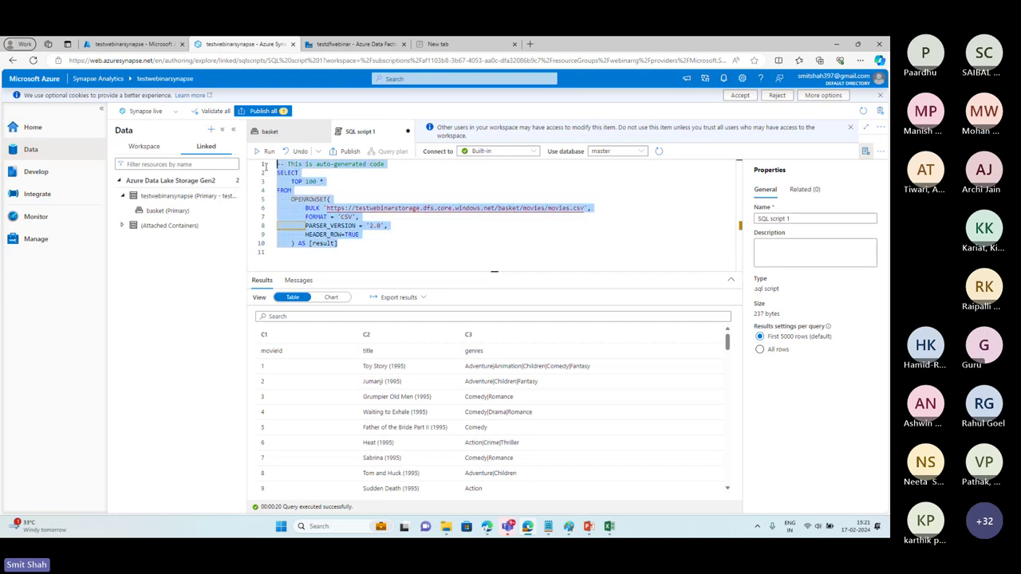
left_click(266, 151)
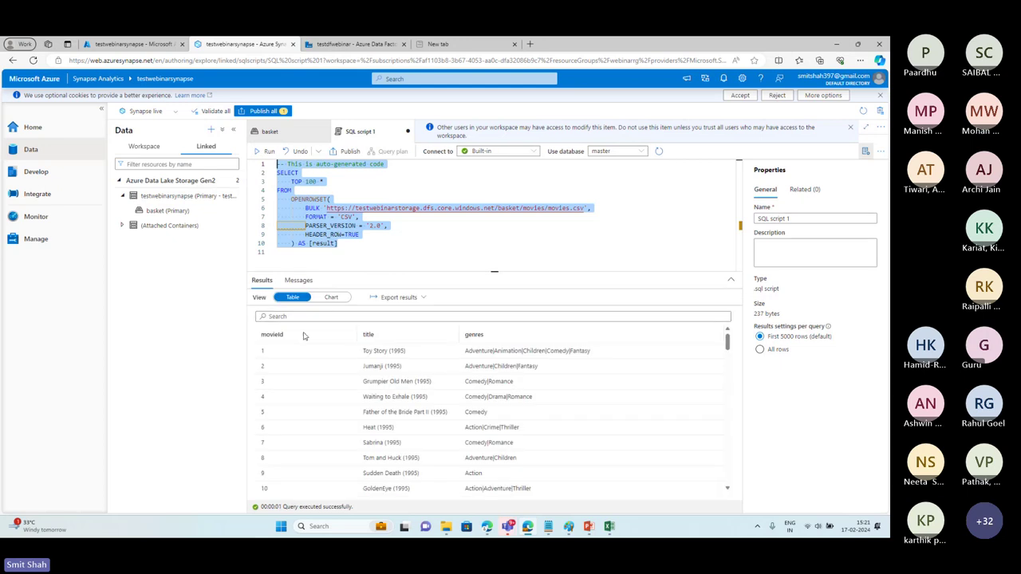
left_click_drag(257, 328, 524, 343)
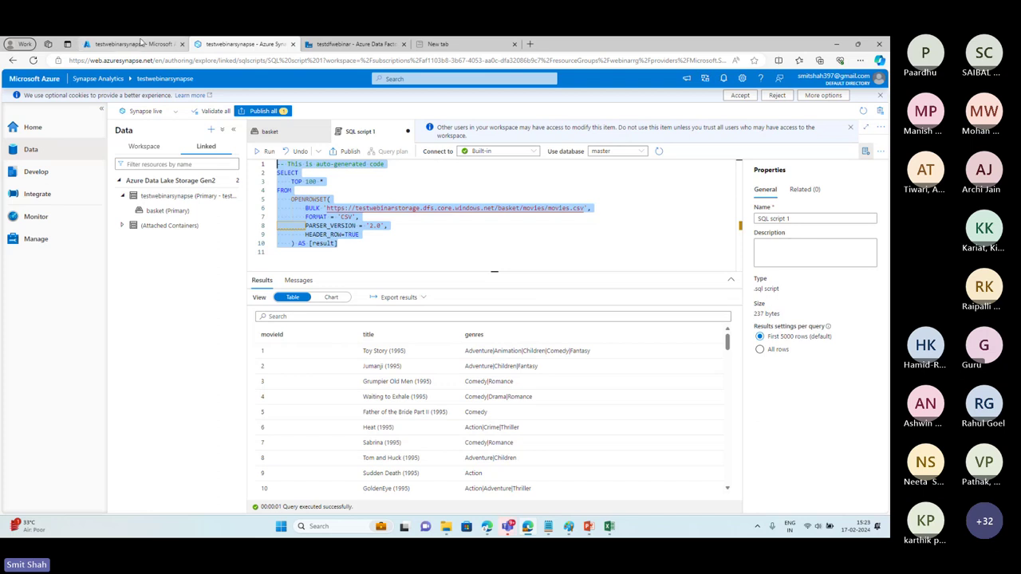
Back in the Azure portal, go from Home through Resource groups to webinarrg.
left_click(140, 43)
left_click(17, 96)
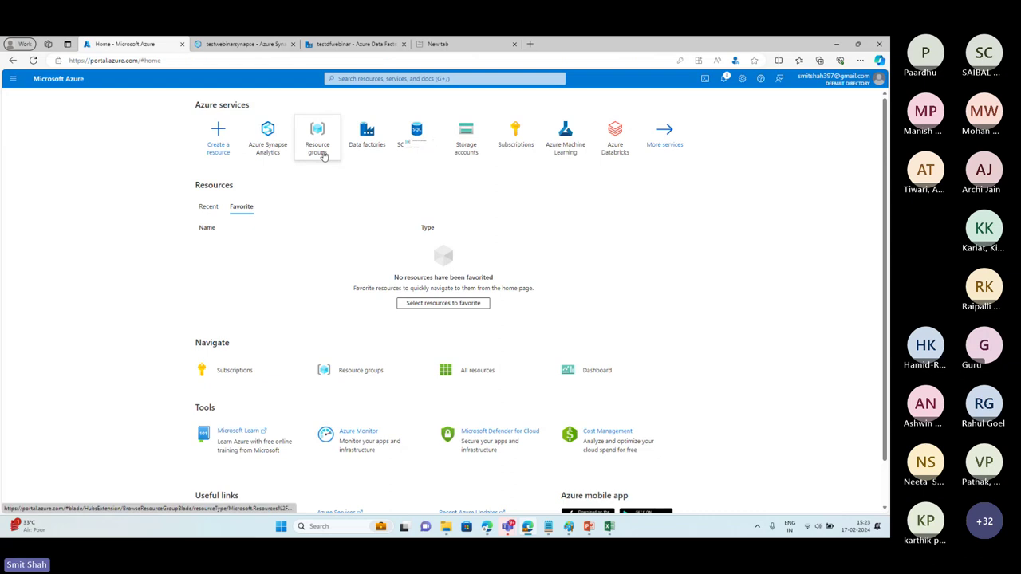
left_click(321, 150)
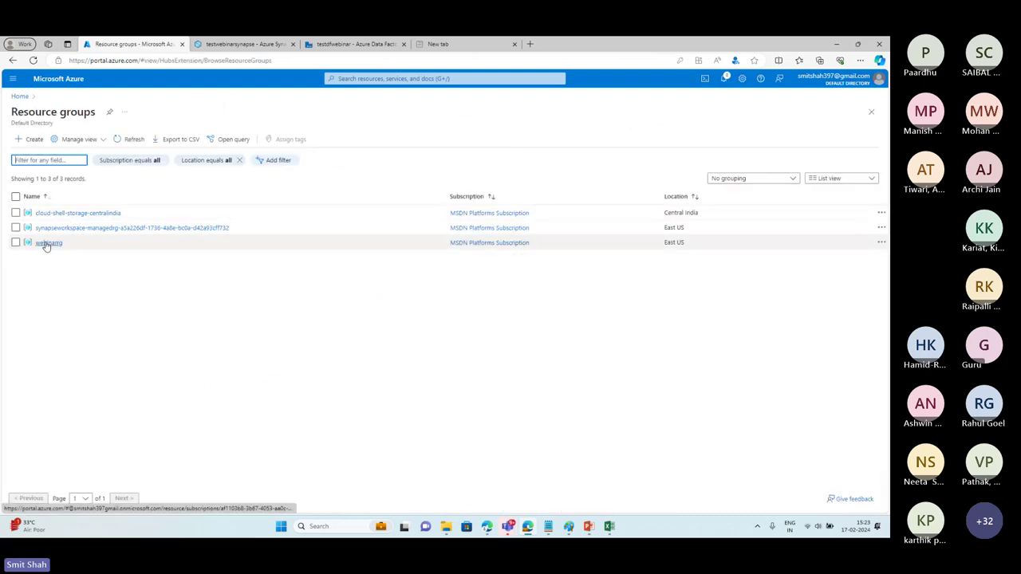
left_click(49, 244)
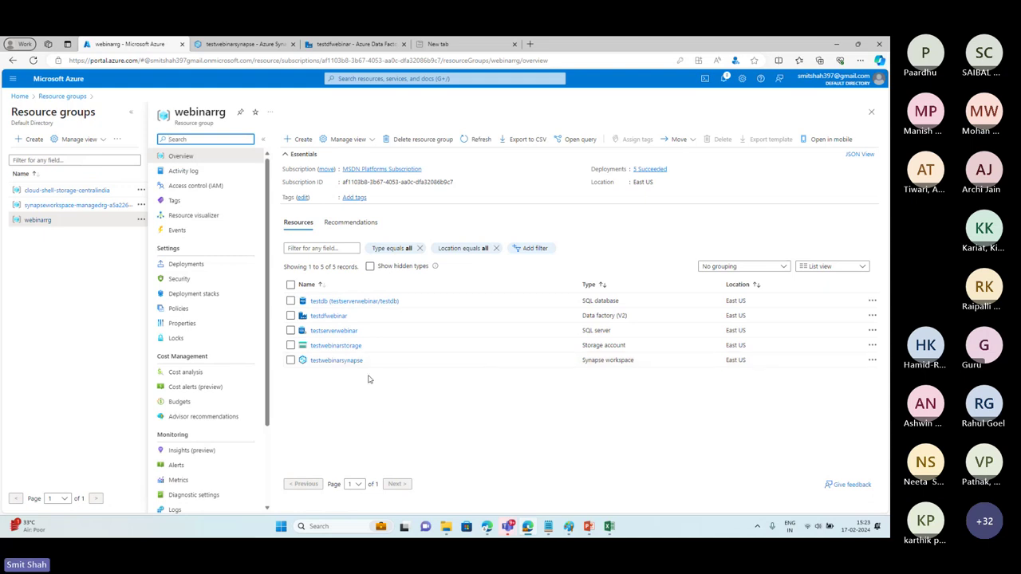
Outline and draw arrows at testwebinarsynapse and testdfwebinar, then clear the annotations.
left_click_drag(289, 351, 392, 376)
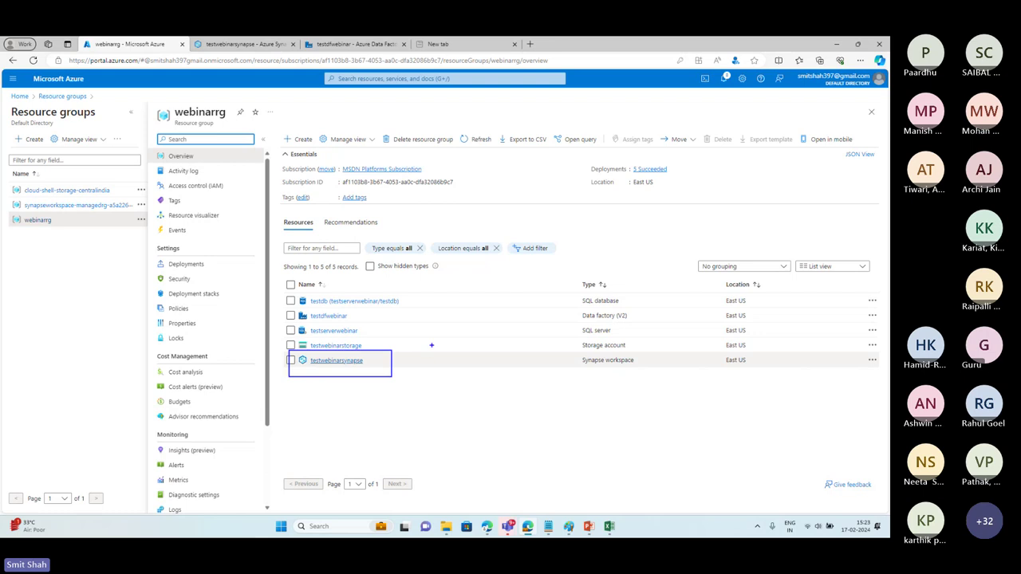
left_click_drag(289, 307, 360, 324)
mouse_move(341, 295)
left_mouse_down()
mouse_move(343, 308)
mouse_move(397, 285)
left_mouse_up()
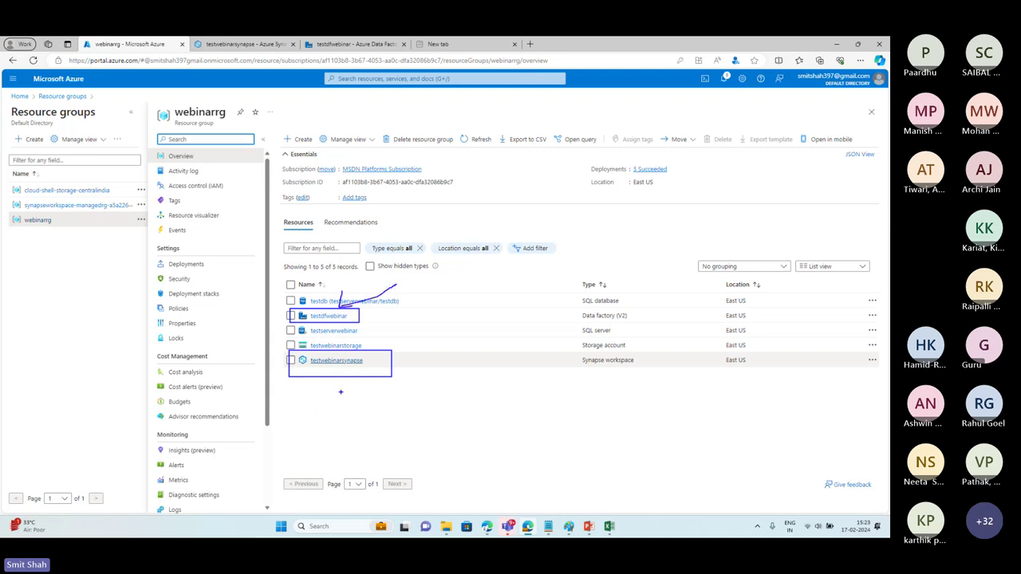
mouse_move(346, 386)
left_mouse_down()
mouse_move(359, 381)
mouse_move(355, 438)
left_mouse_up()
mouse_move(369, 309)
left_mouse_down()
mouse_move(357, 315)
mouse_move(410, 314)
left_mouse_up()
mouse_move(378, 389)
left_mouse_down()
mouse_move(392, 390)
mouse_move(395, 431)
left_mouse_up()
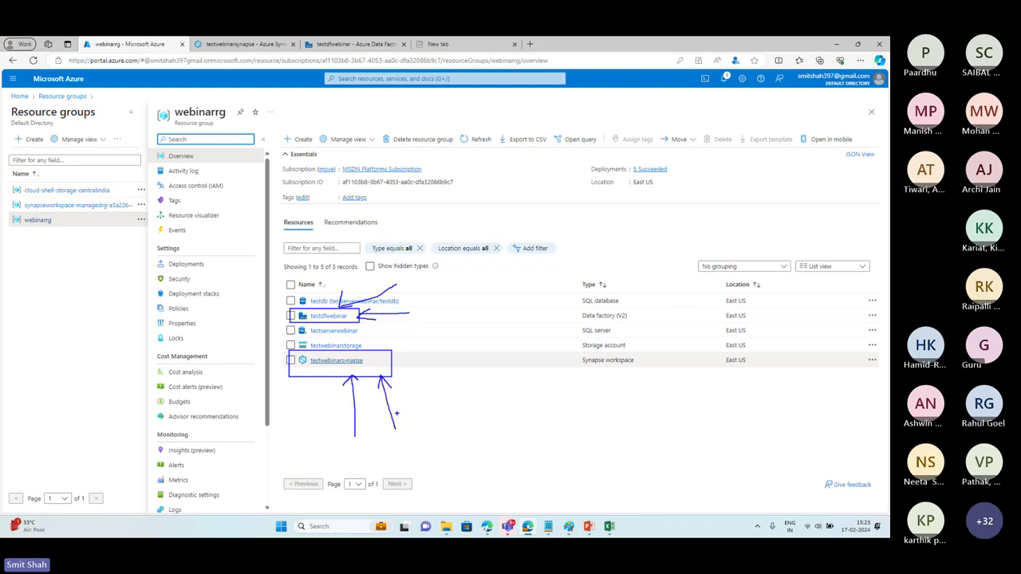
key("Escape")
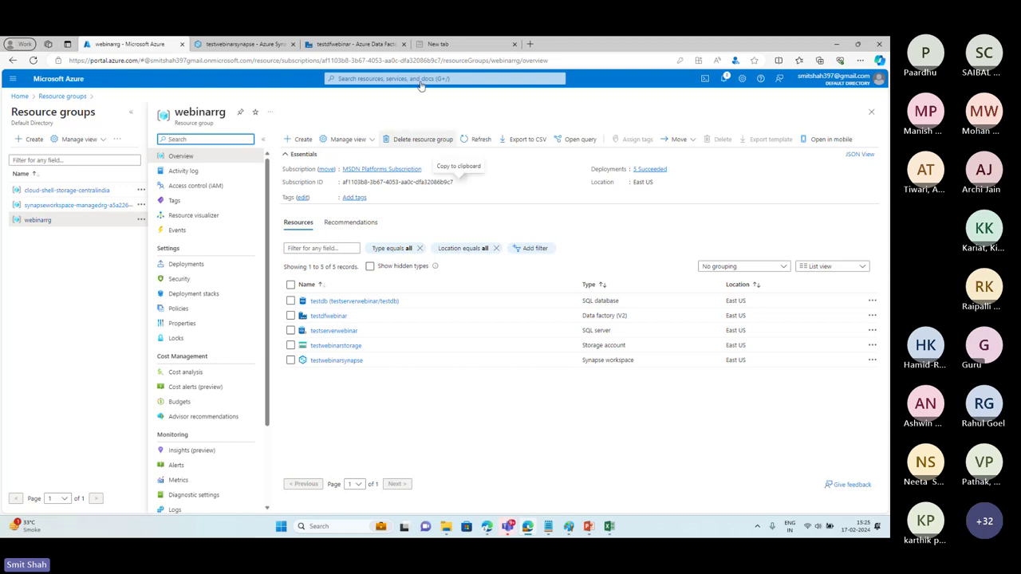
Back in Synapse Studio, close SQL script 1 and discard its unsaved changes.
left_click(241, 45)
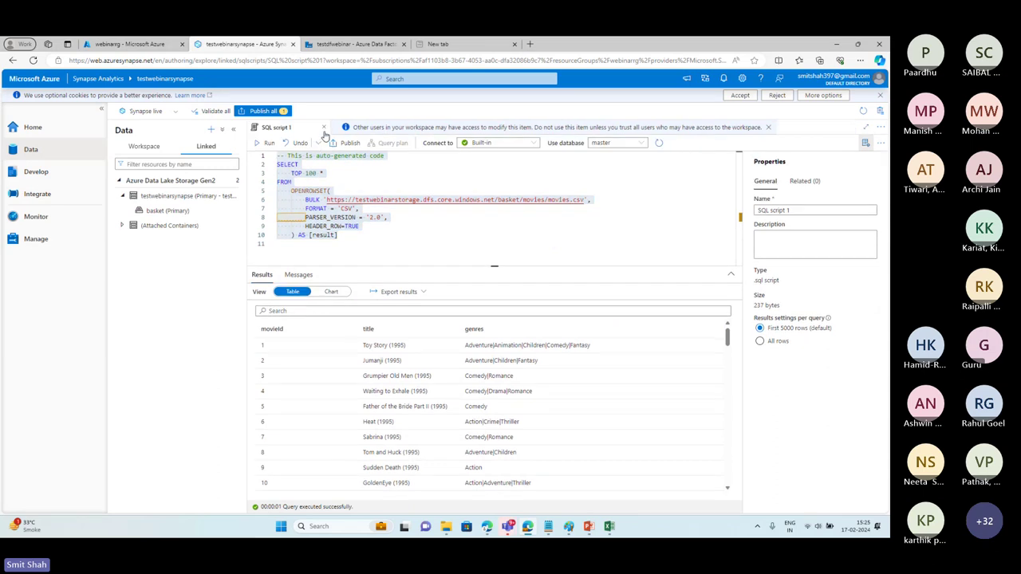
left_click(323, 128)
left_click(395, 319)
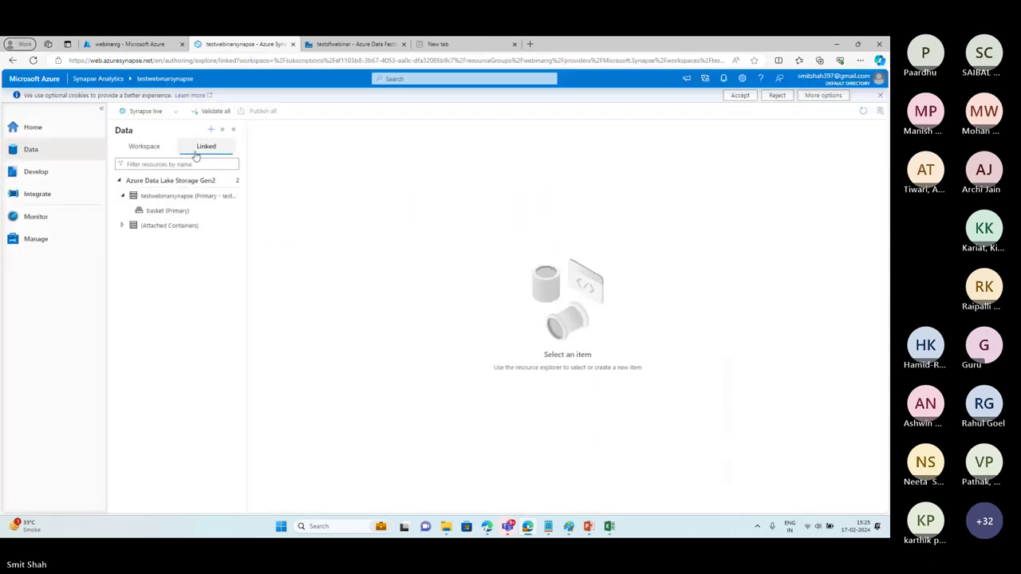
Show the Data hub's Workspace section, which has no databases yet.
left_click(37, 129)
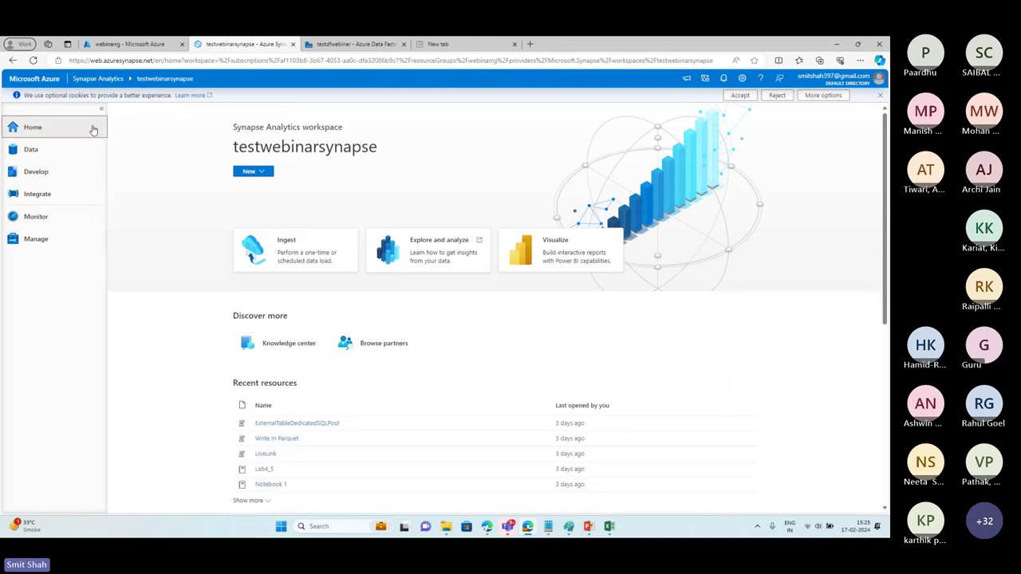
left_click(32, 150)
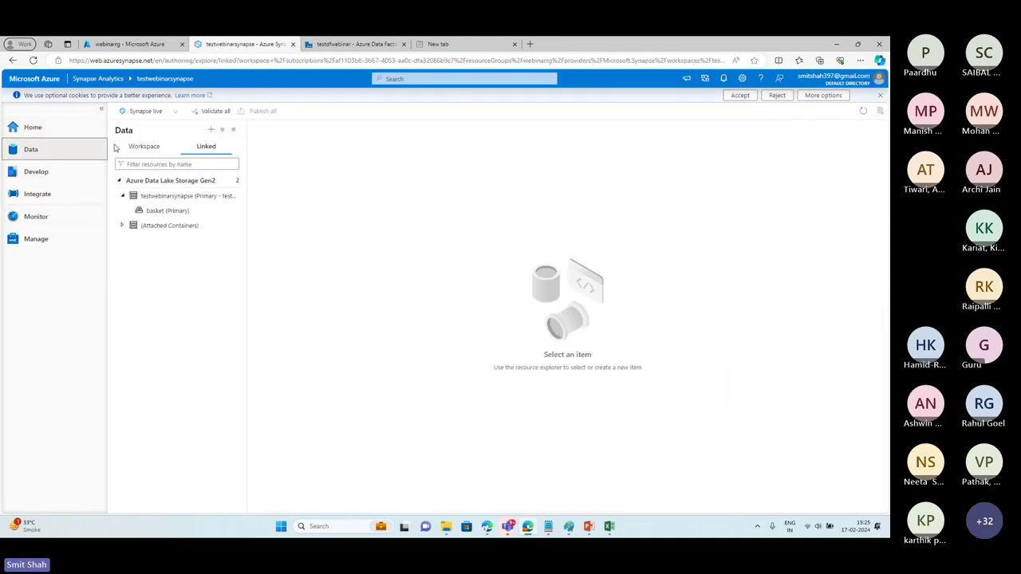
left_click(128, 147)
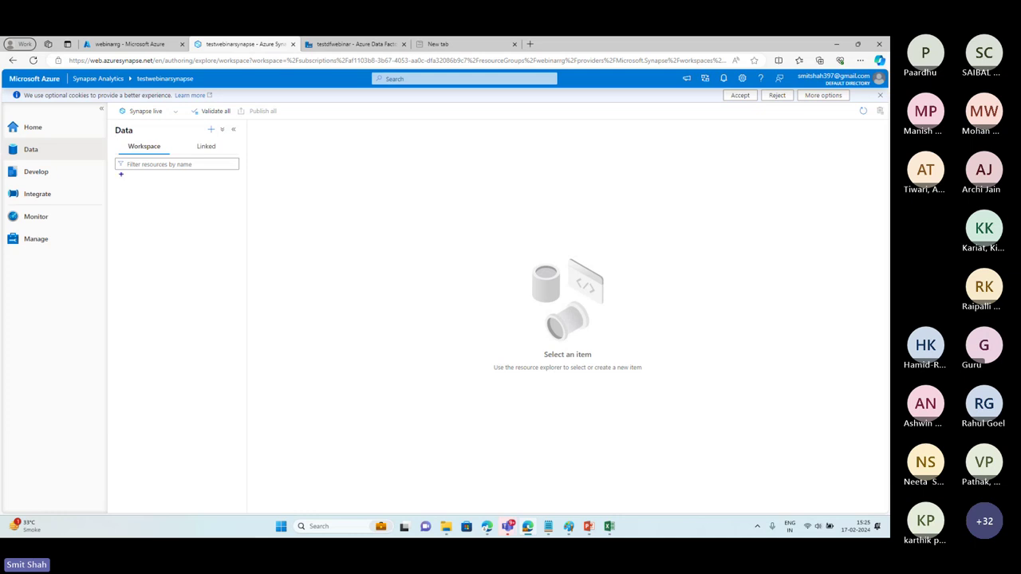
Under Linked, expand Azure Data Lake Storage Gen2 and testwebinarsynapse, then open the basket container.
left_click_drag(120, 174, 221, 304)
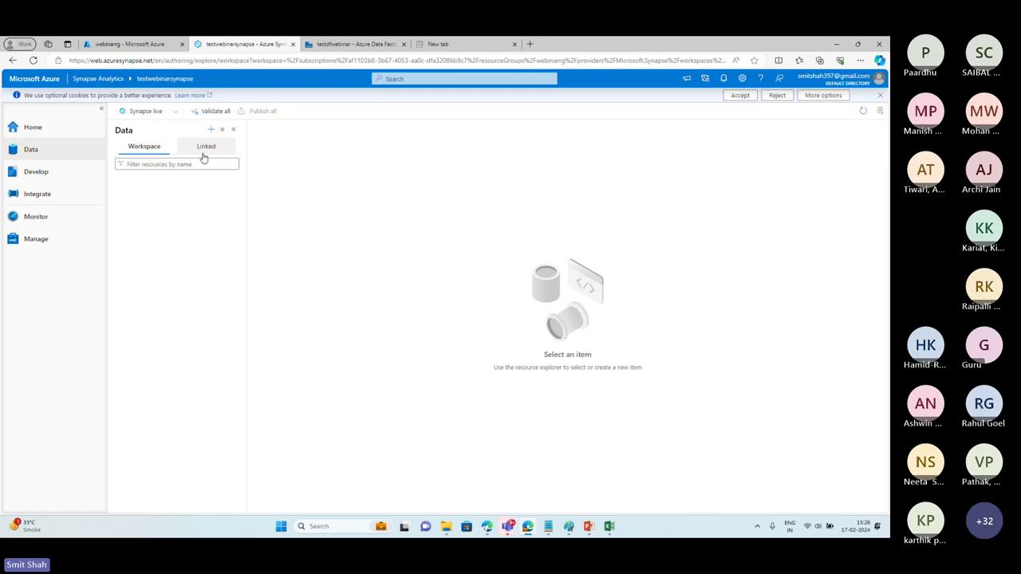
left_click(205, 148)
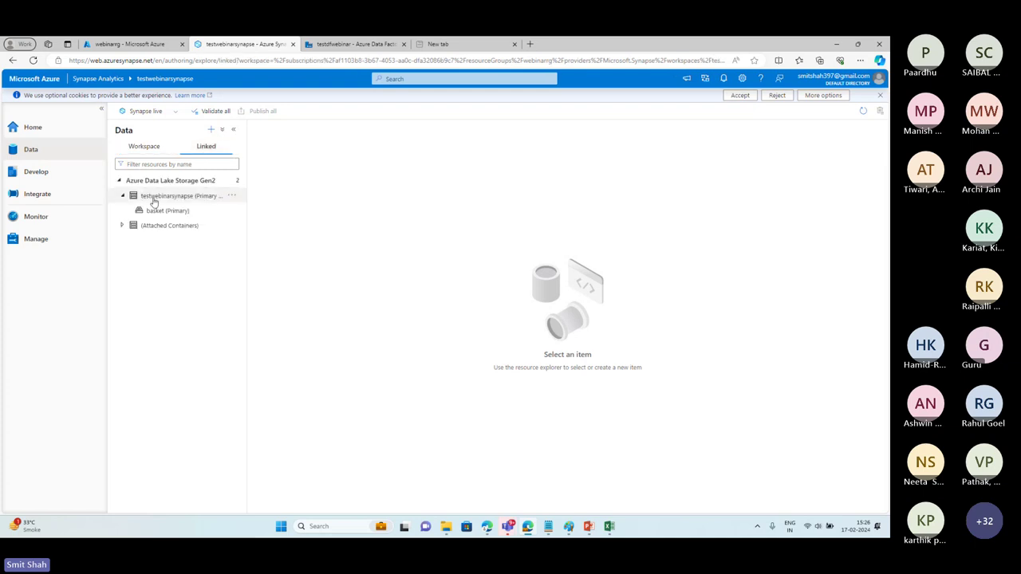
left_click(123, 196)
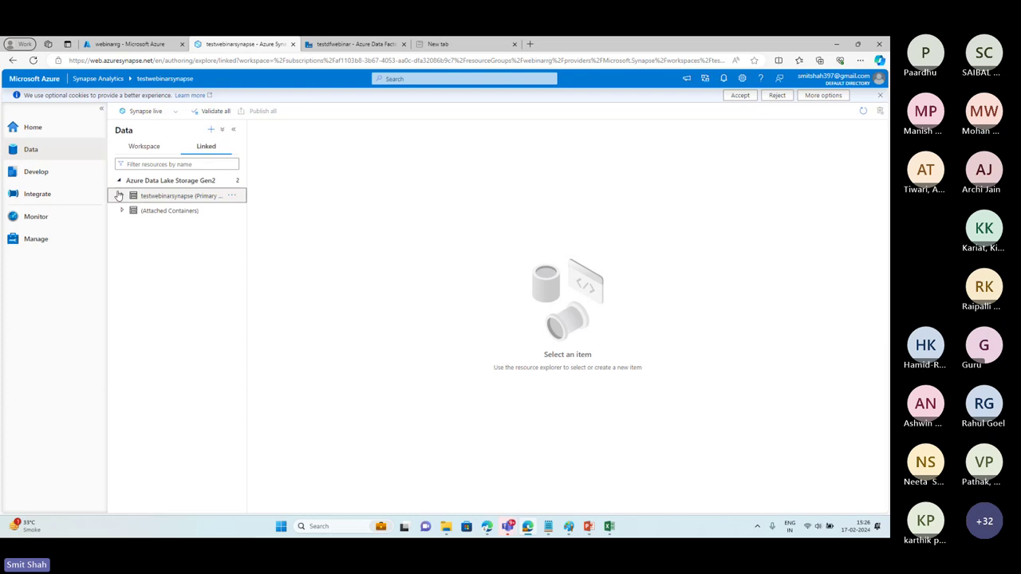
left_click(120, 181)
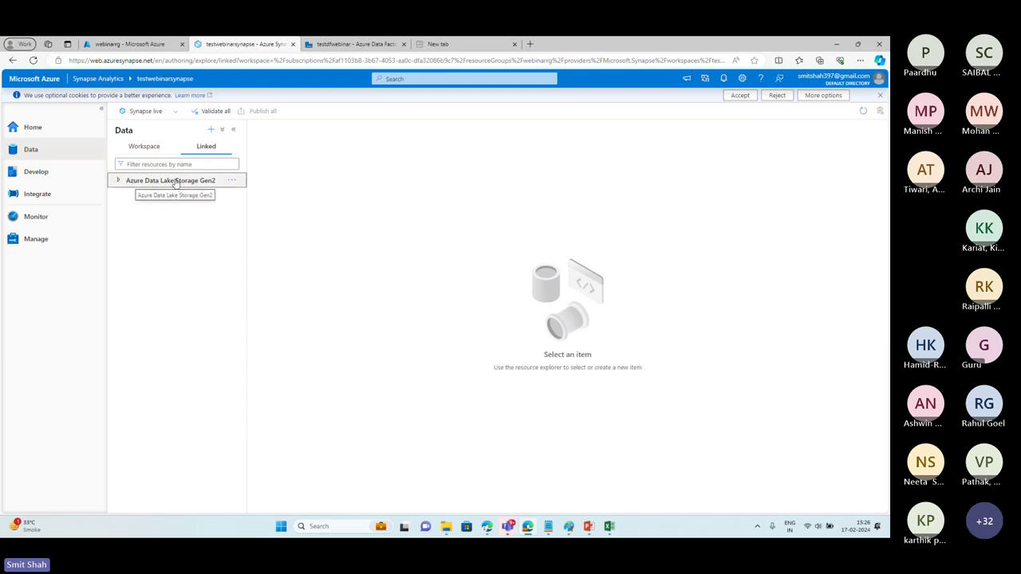
left_click(118, 181)
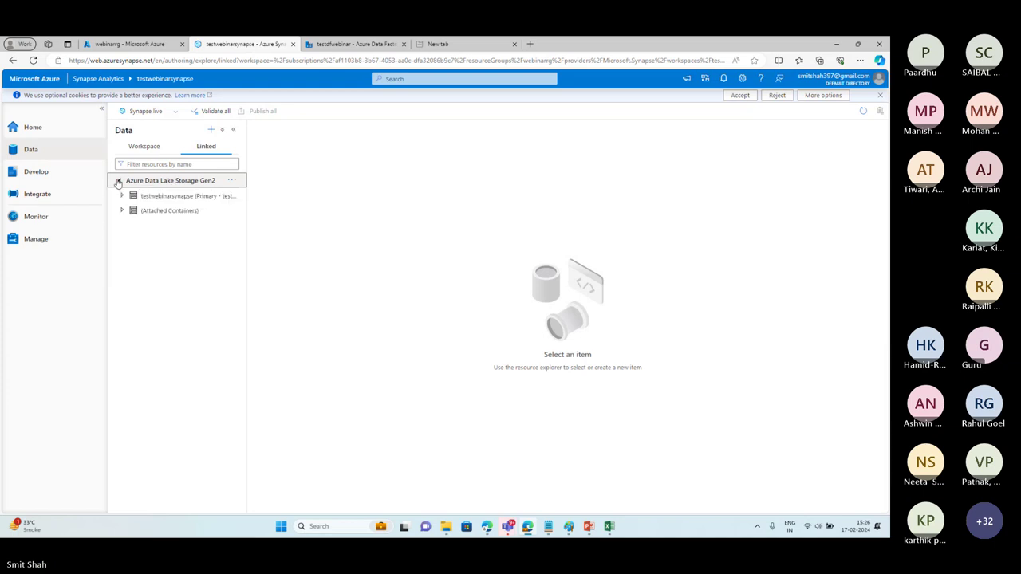
left_click(122, 196)
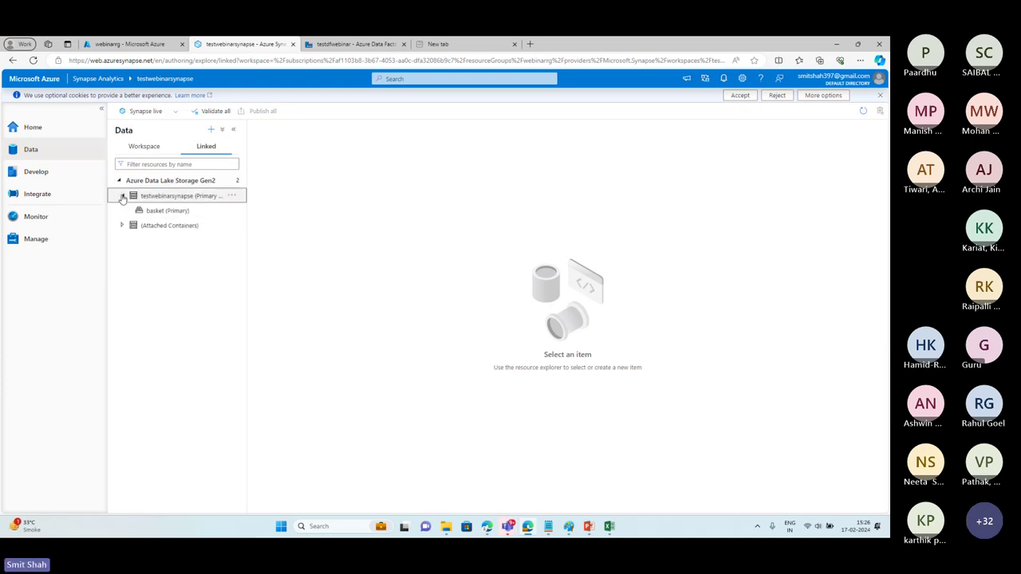
left_click(139, 211)
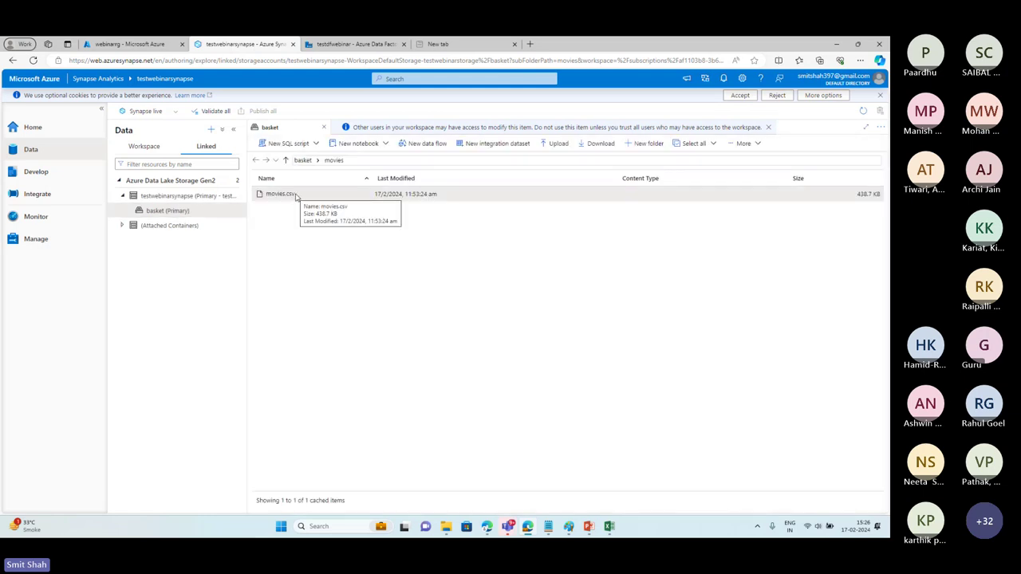
Generate a 'Select TOP 100 rows' SQL script for movies.csv from its New SQL script menu.
left_click(302, 160)
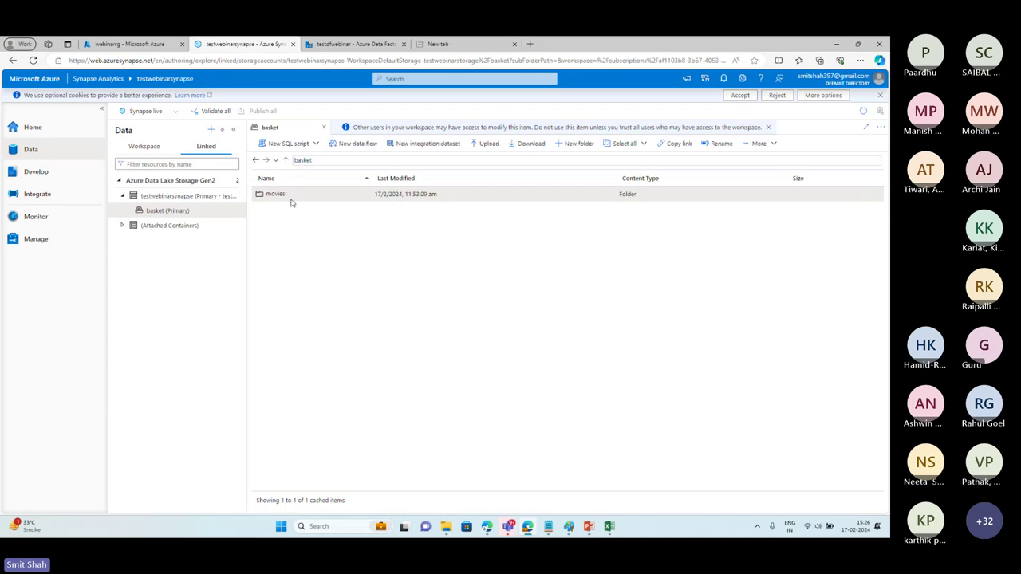
right_click(293, 200)
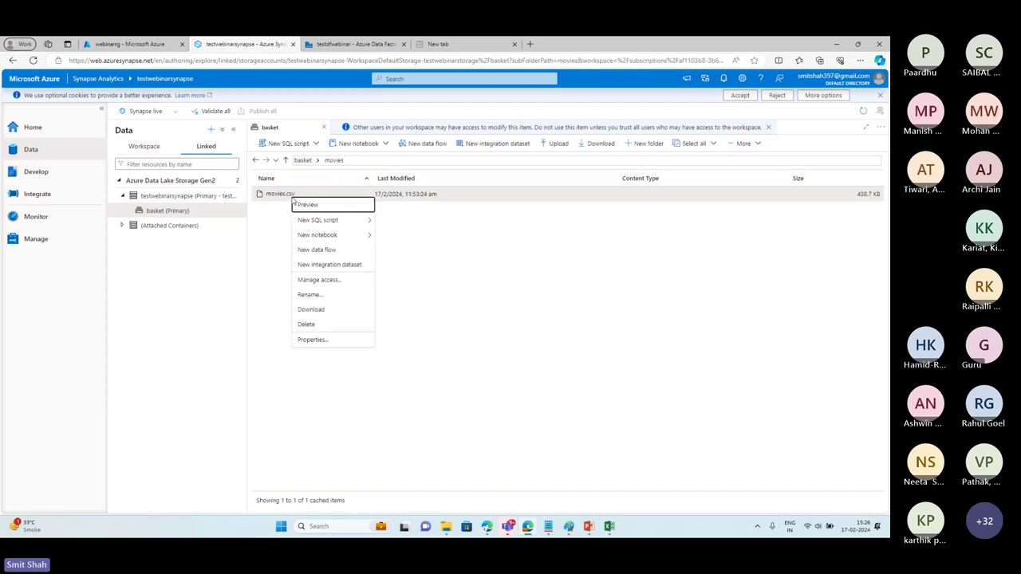
mouse_move(351, 219)
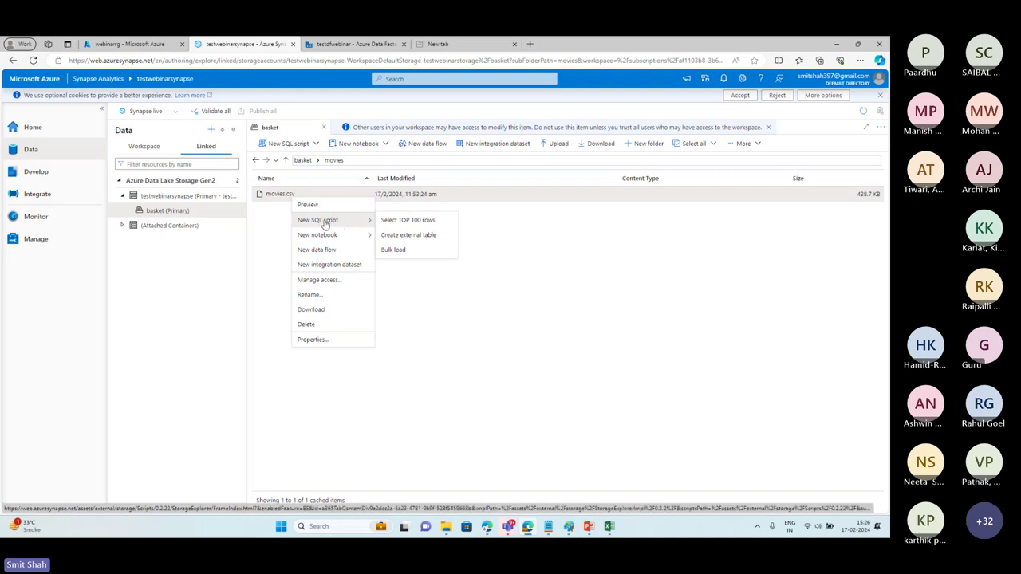
mouse_move(320, 237)
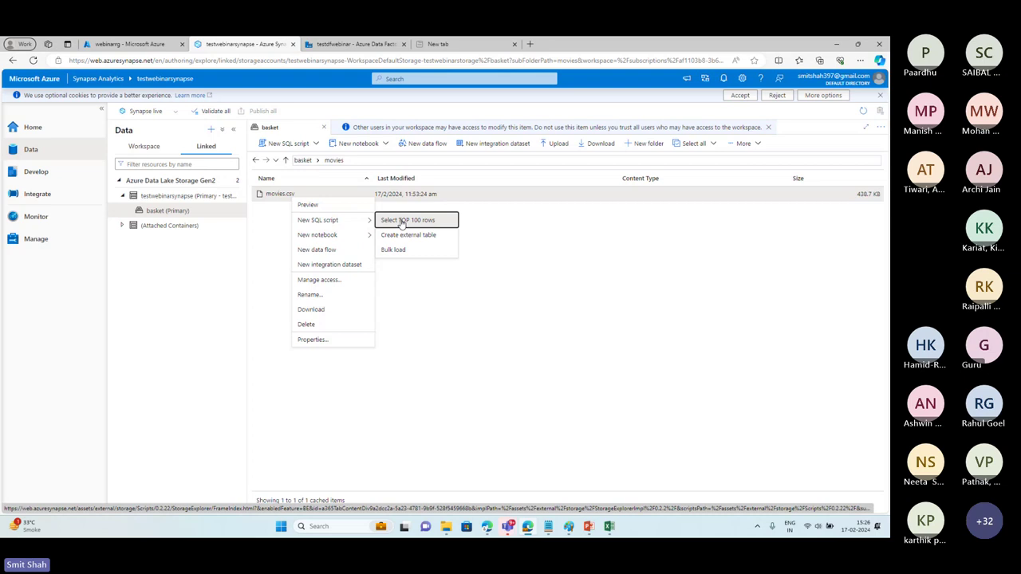
left_click(402, 223)
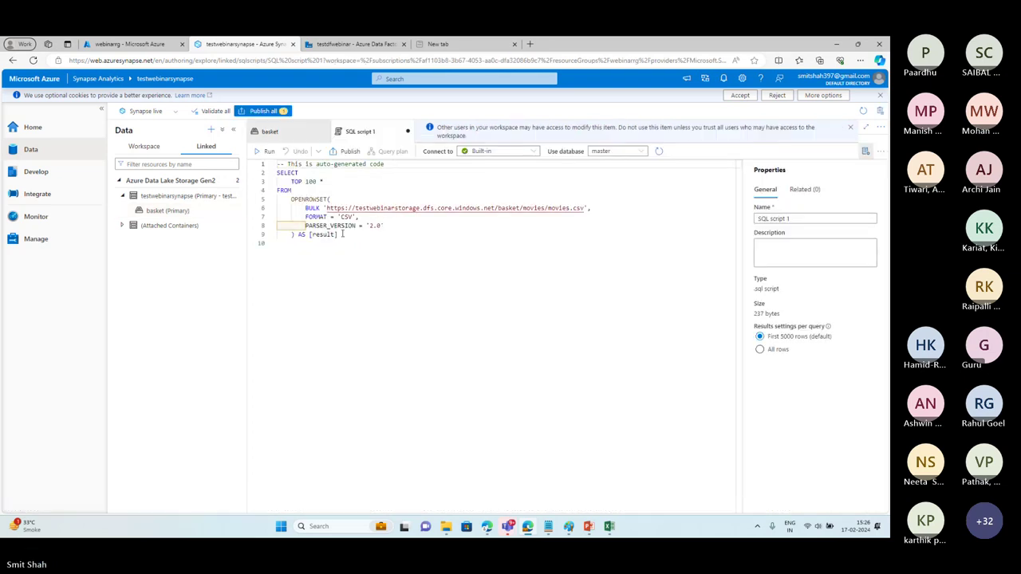
Select the generated script and run it, returning rows under generic C1–C3 columns.
left_click(346, 235)
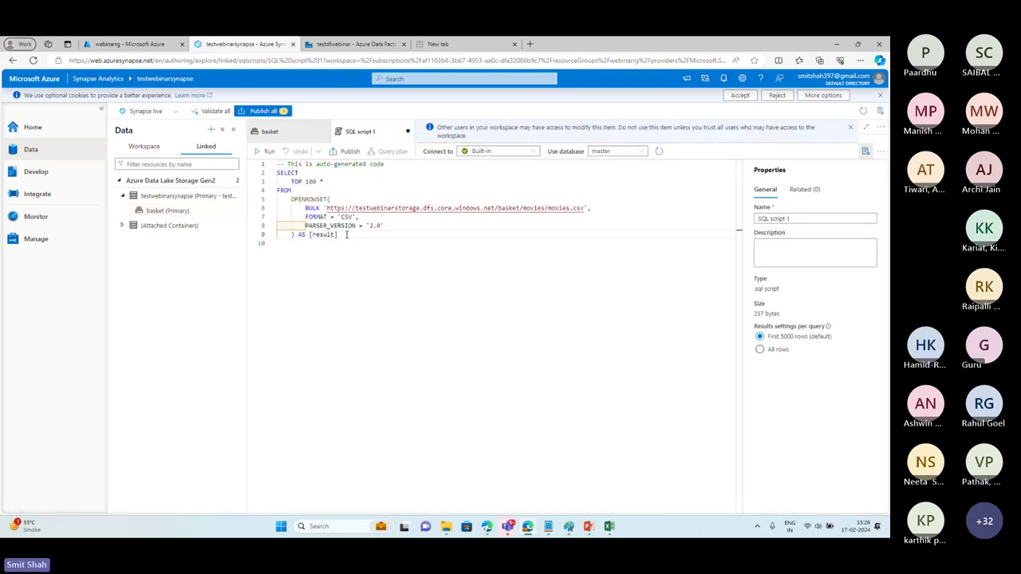
left_click_drag(347, 235, 262, 160)
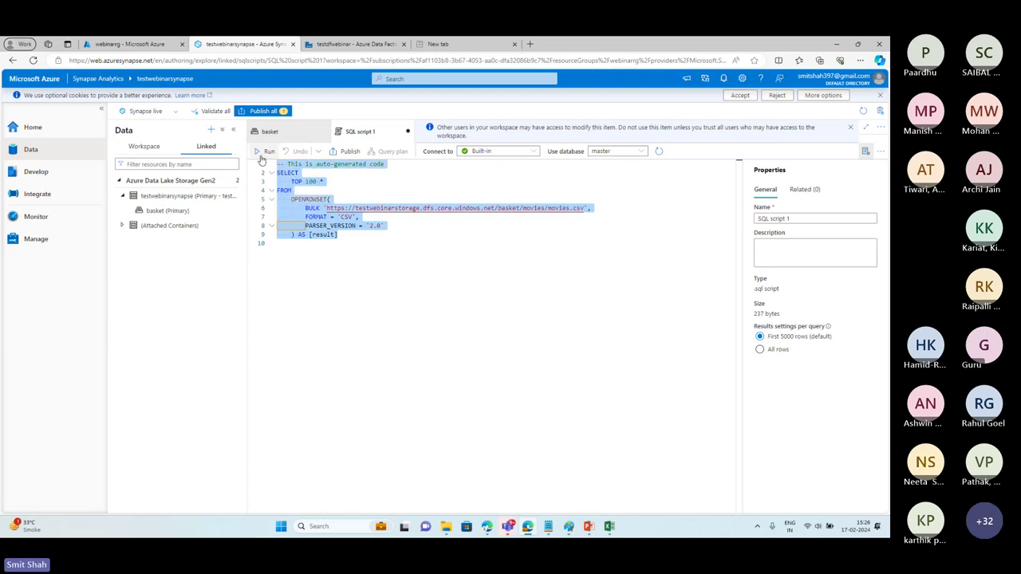
left_click(268, 151)
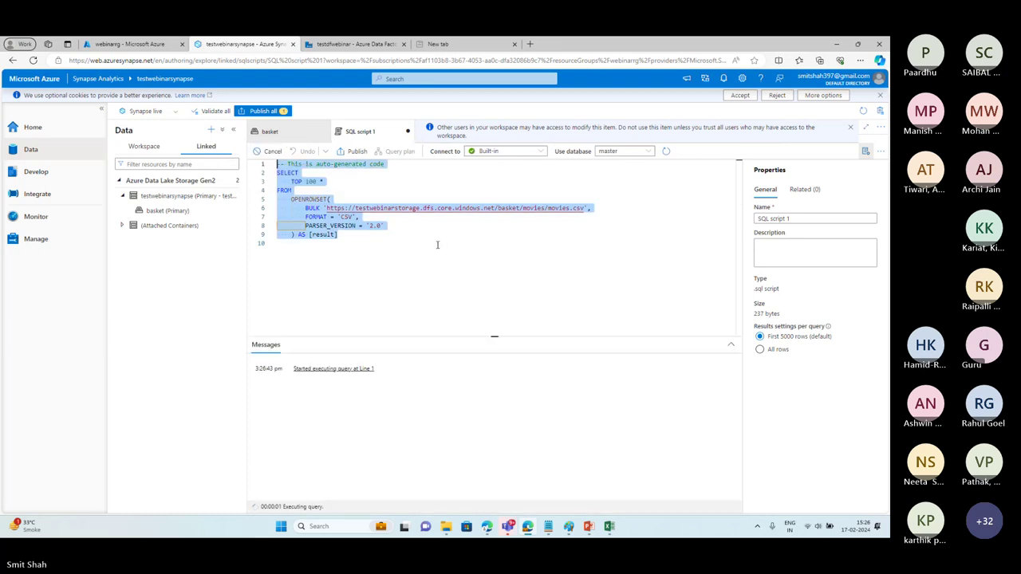
Highlight TOP 100 * and reselect the whole script while reviewing the query.
left_click(306, 182)
left_click_drag(290, 182, 324, 182)
left_click(324, 182)
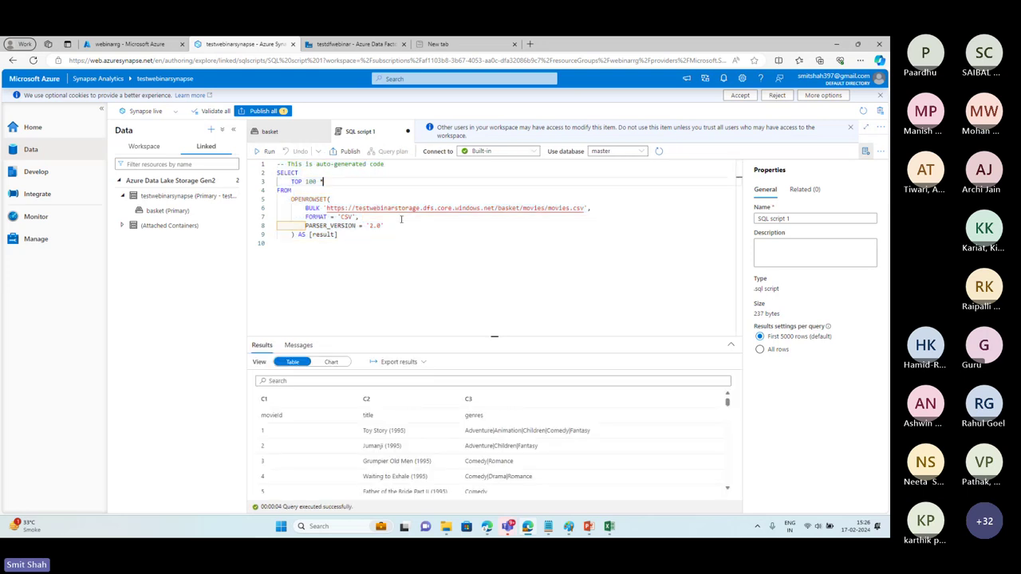
left_click_drag(338, 234, 270, 163)
left_click(355, 226)
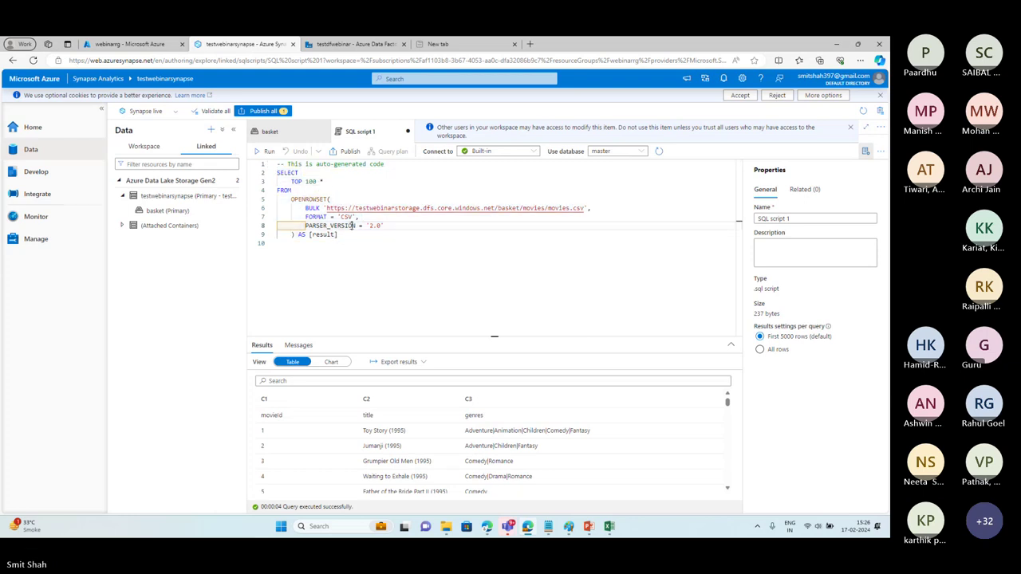
key("ctrl+a")
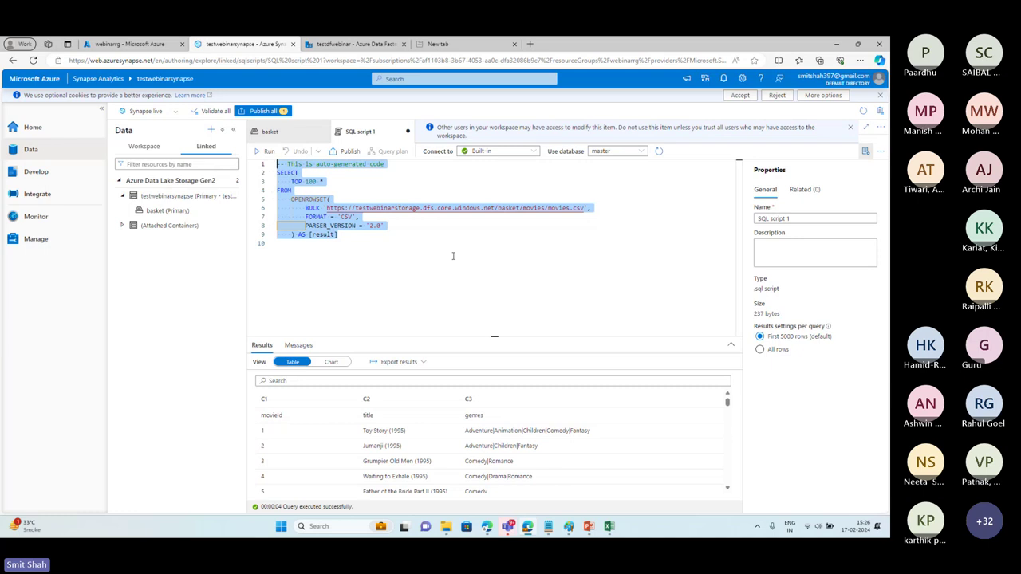
left_click_drag(349, 235, 266, 164)
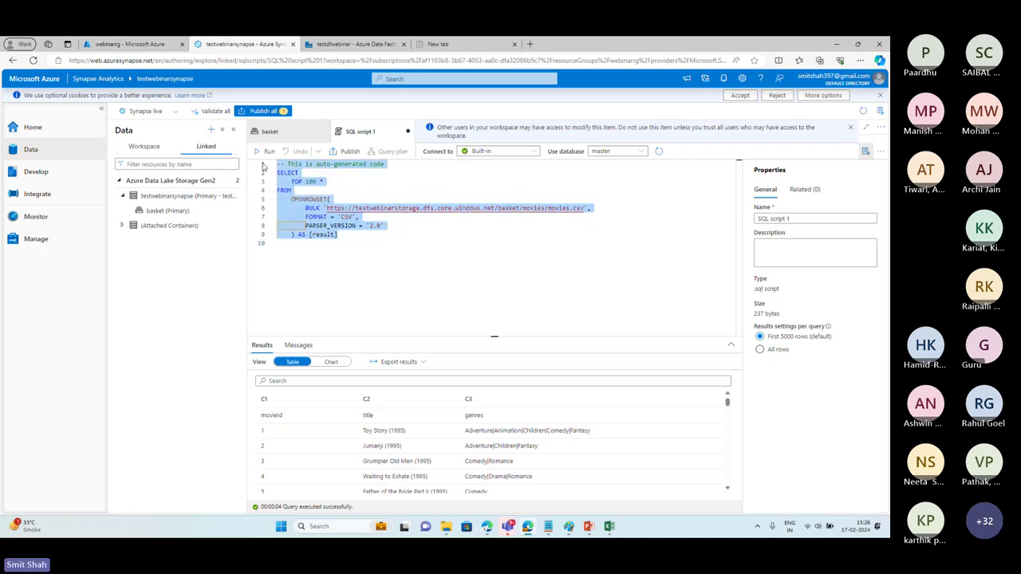
left_click(352, 226)
left_click_drag(359, 238, 275, 165)
Add a HEADER_ROW=TRUE option line after PARSER_VERSION = '2.0', aligned with the other options.
left_click(389, 225)
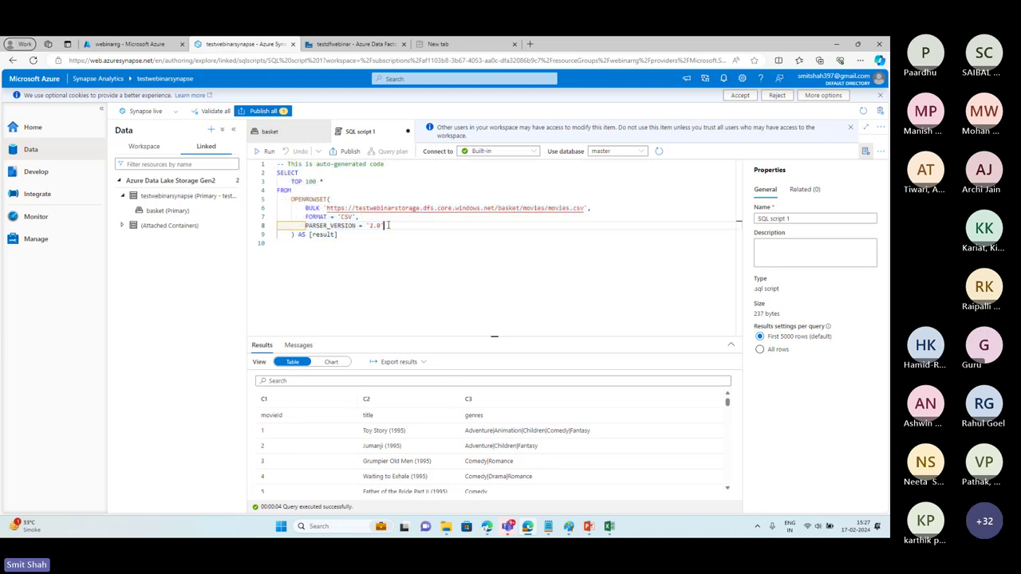
type(",")
key("Return")
type("HEADER_")
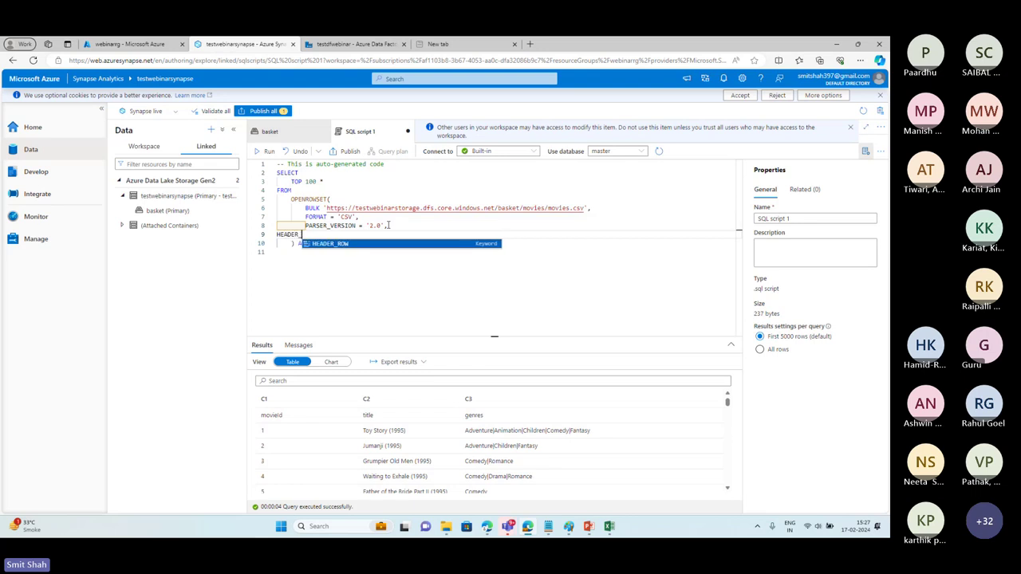
type("ROW=TRUE")
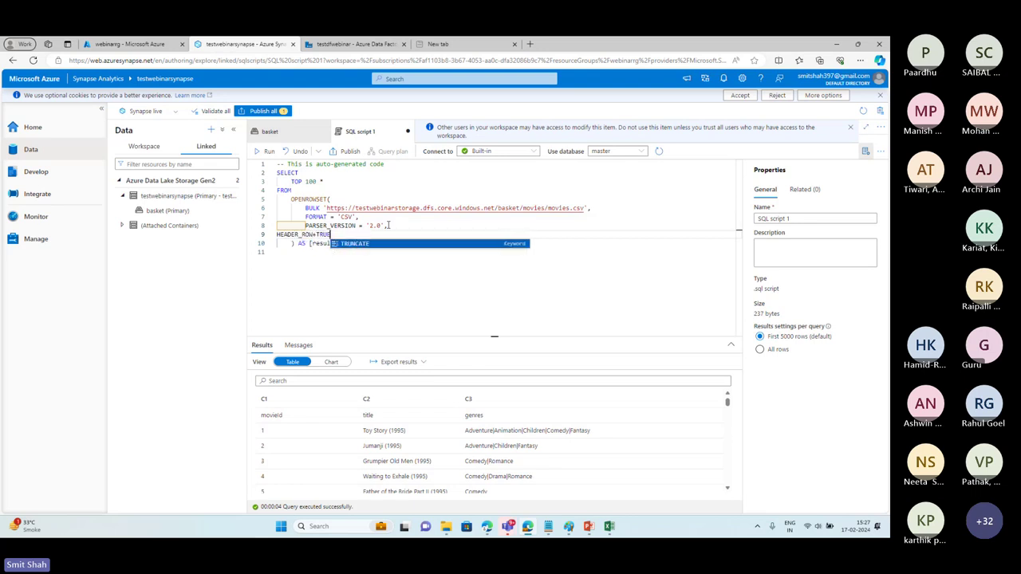
left_click(317, 233)
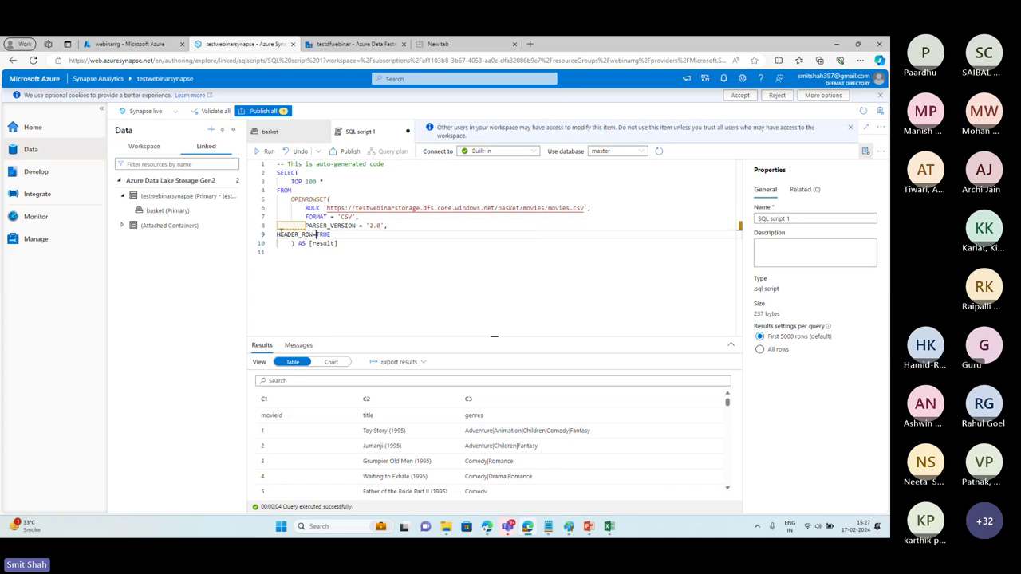
left_click(278, 233)
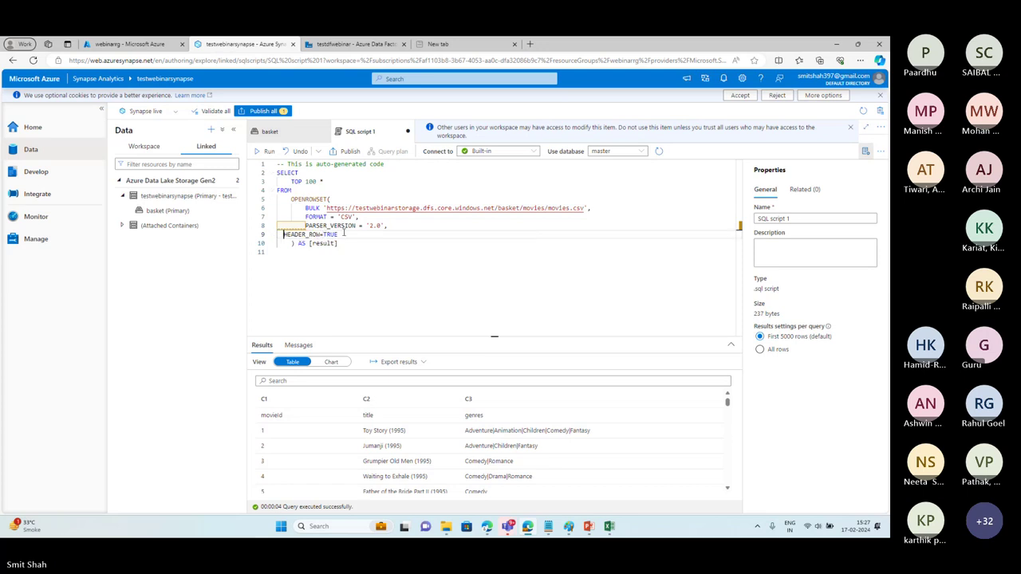
left_click_drag(344, 246, 326, 235)
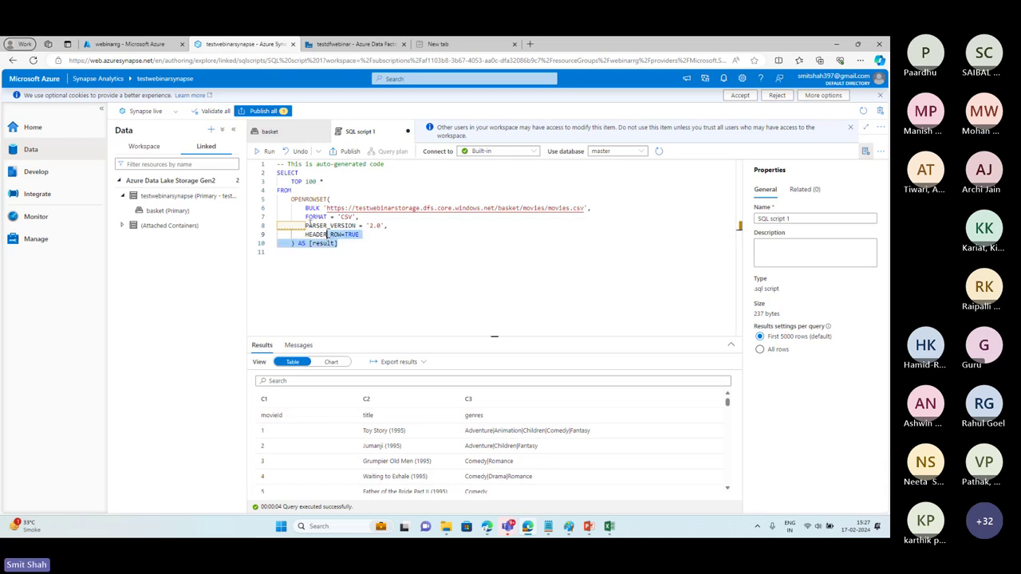
Rerun the whole script with F5 so results show movieId, title and genres headers.
key("ctrl+a")
key("F5")
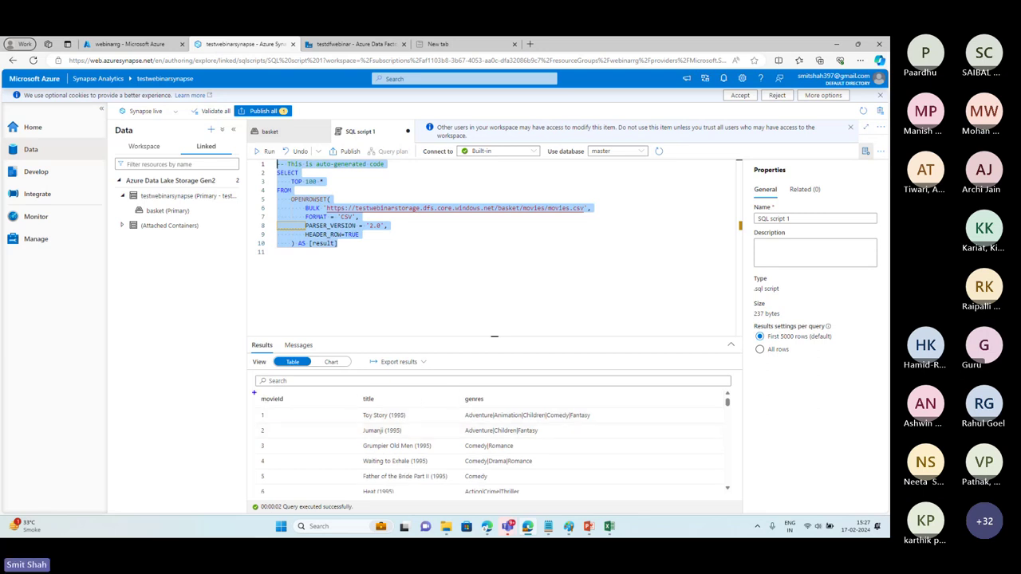
left_click_drag(255, 392, 523, 408)
left_click(291, 181)
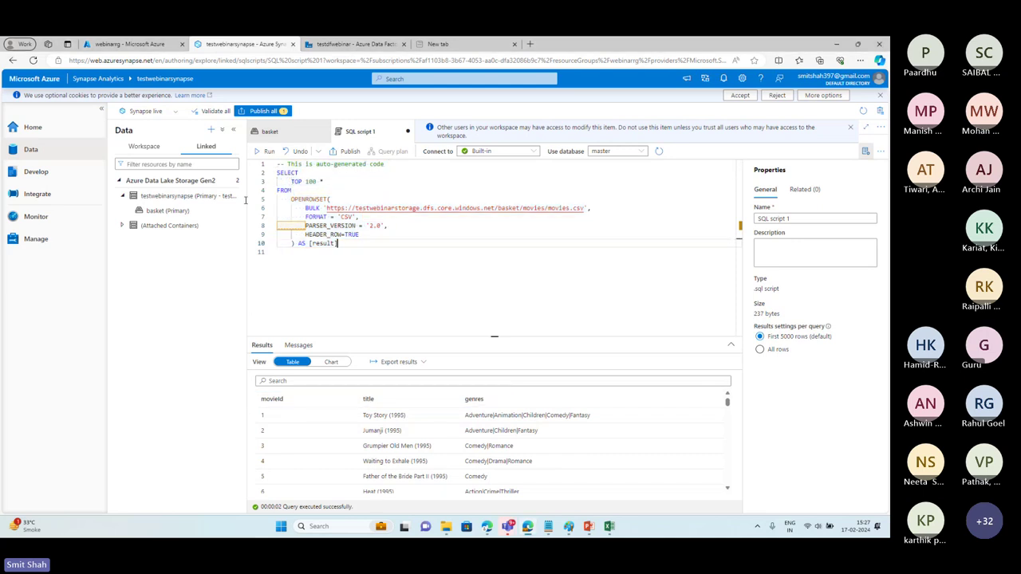
key("ctrl+a")
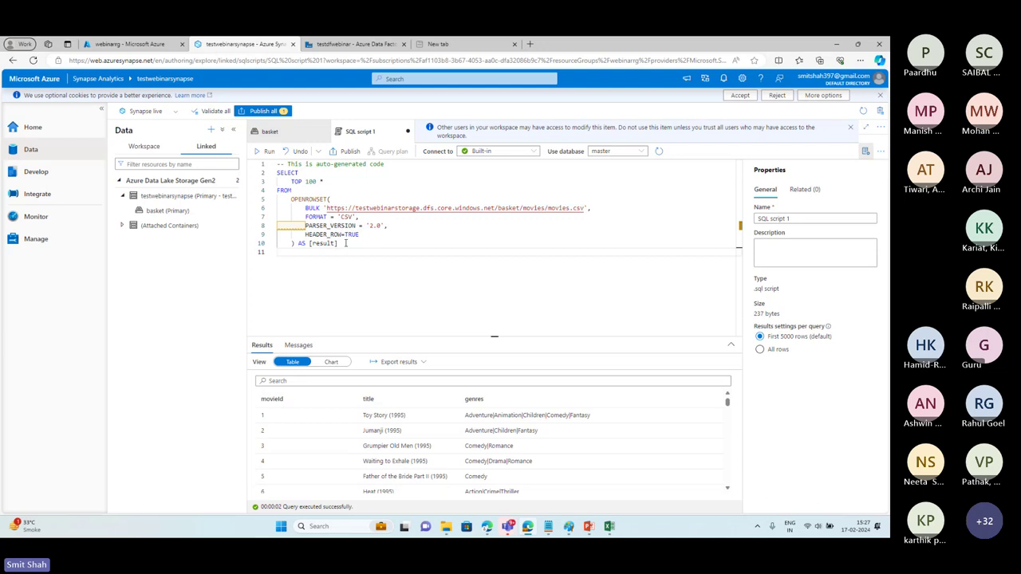
left_click_drag(341, 250, 252, 158)
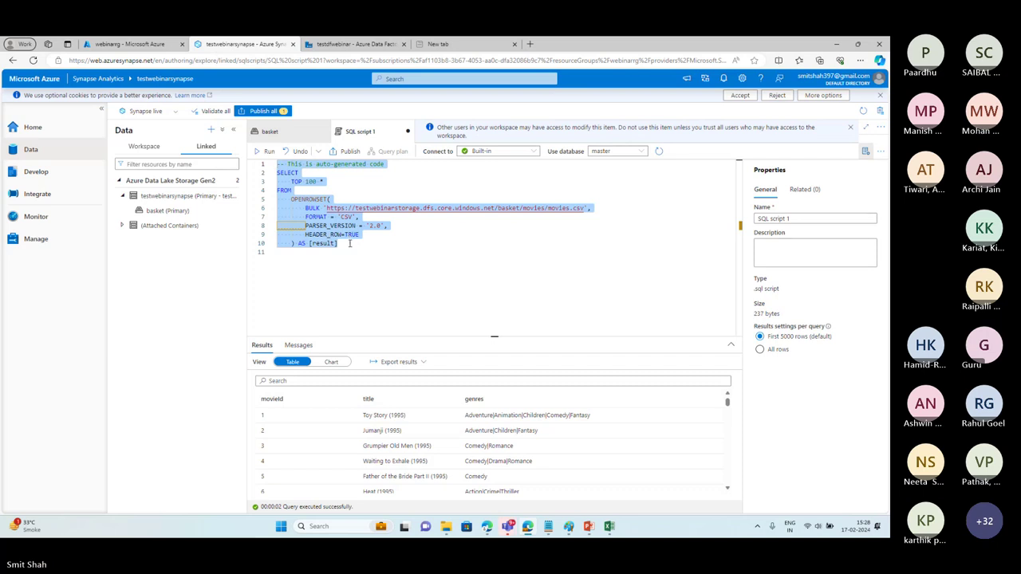
In the Azure portal, open the webinarrg resource group from Home's resource groups list.
left_click(128, 44)
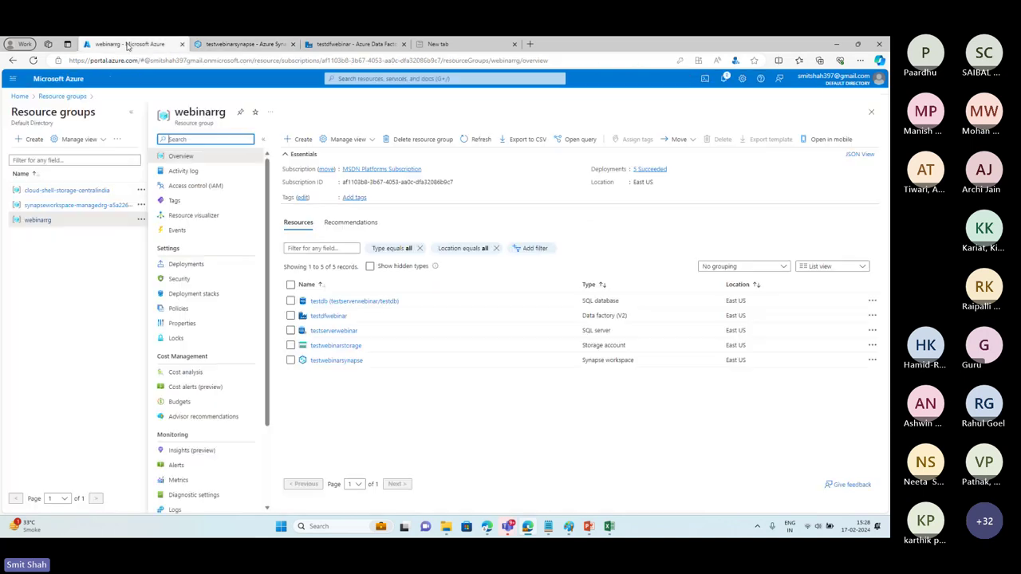
left_click(79, 79)
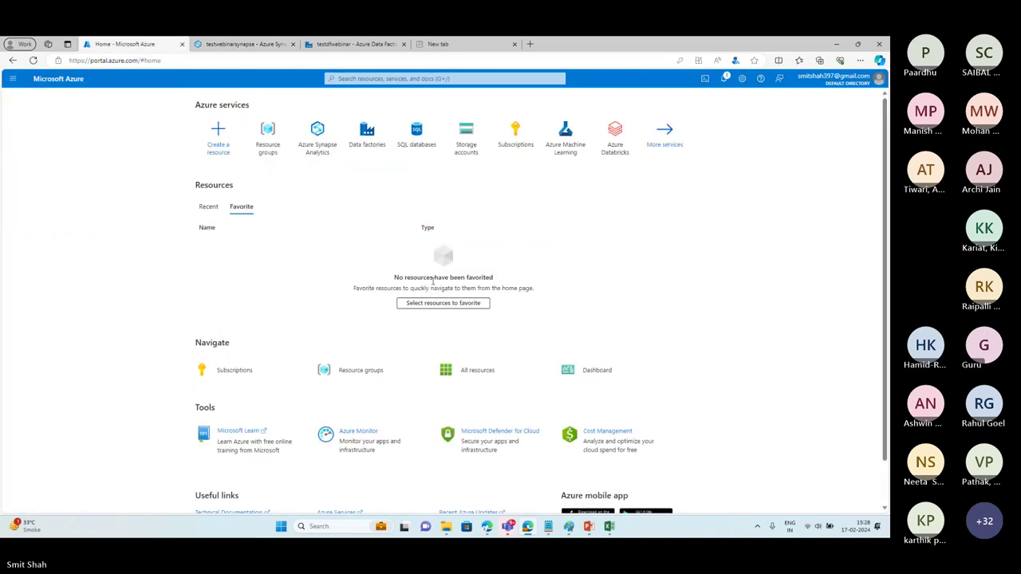
left_click(268, 143)
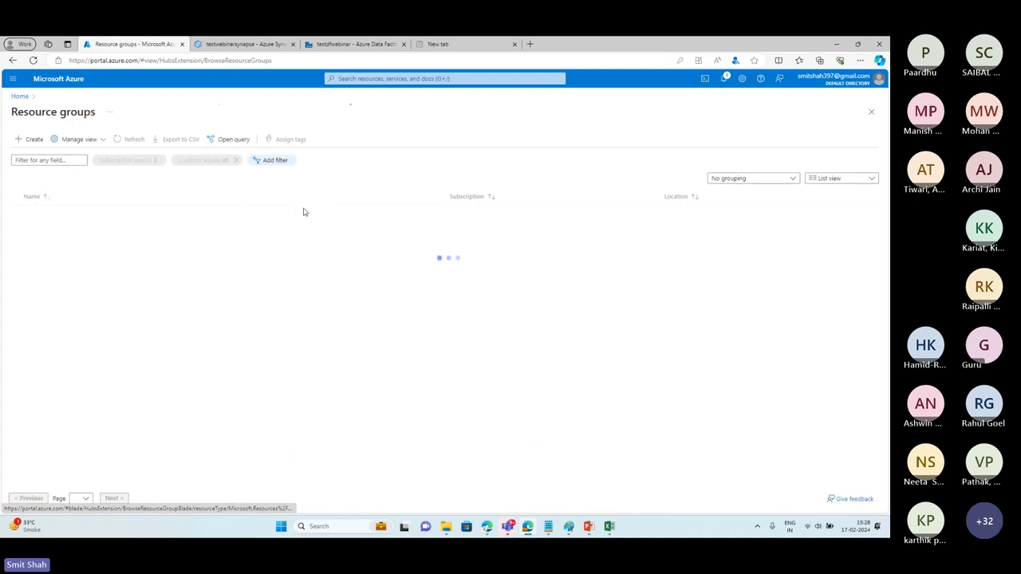
left_click(56, 243)
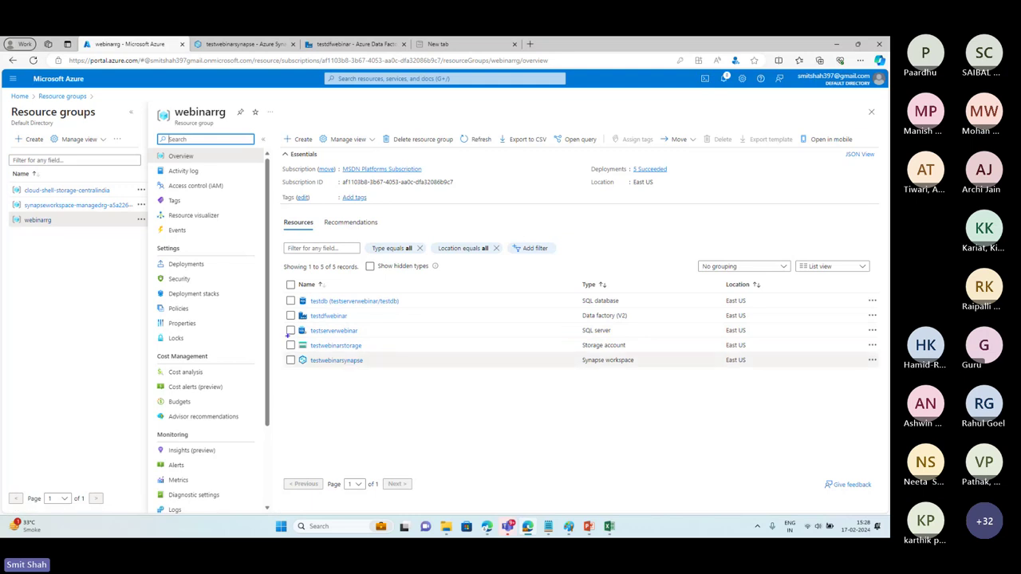
Highlight the storage account and SQL server rows, then switch to the 14:00 countdown timer.
mouse_move(288, 336)
left_mouse_down()
mouse_move(380, 353)
mouse_move(386, 325)
mouse_move(354, 317)
left_mouse_up()
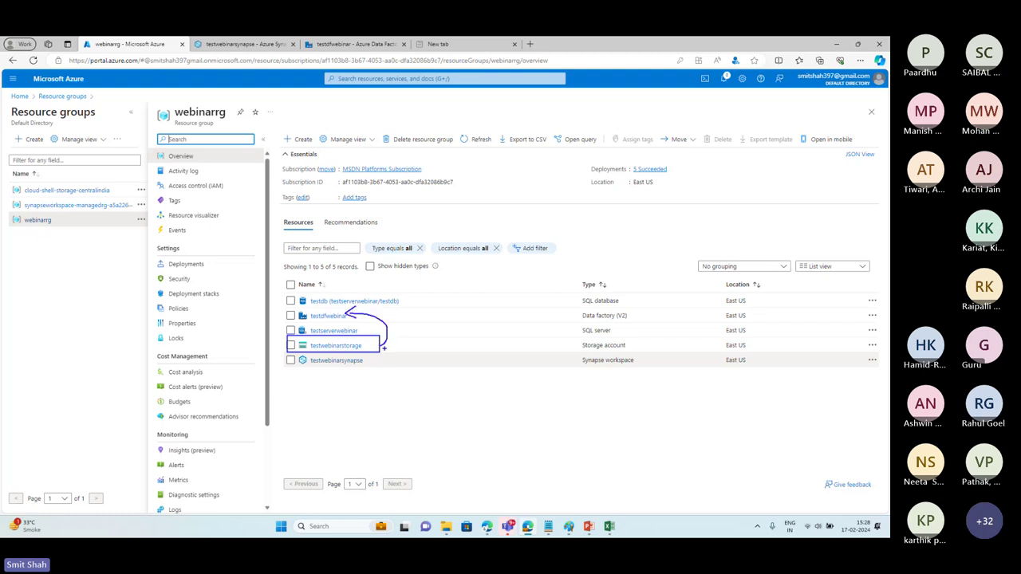
left_click_drag(389, 351, 361, 364)
key("Escape")
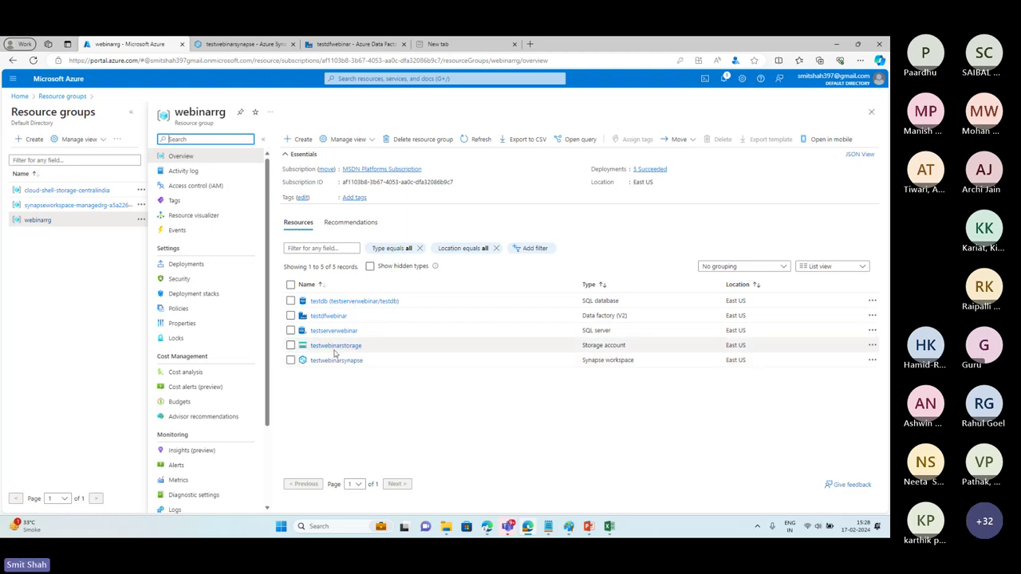
left_click_drag(285, 323, 371, 339)
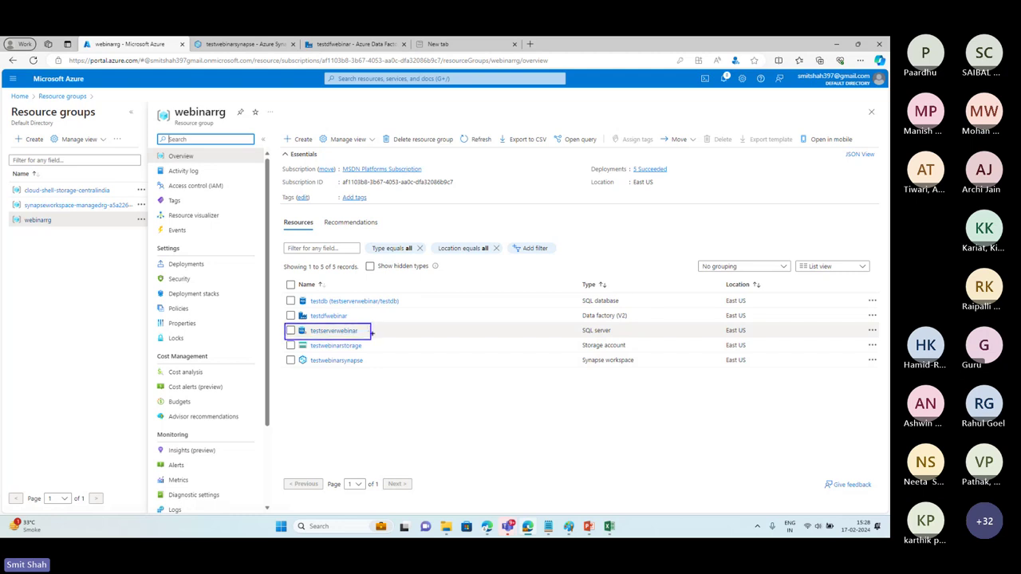
mouse_move(369, 333)
left_mouse_down()
mouse_move(380, 333)
mouse_move(376, 319)
mouse_move(348, 314)
mouse_move(378, 364)
left_mouse_up()
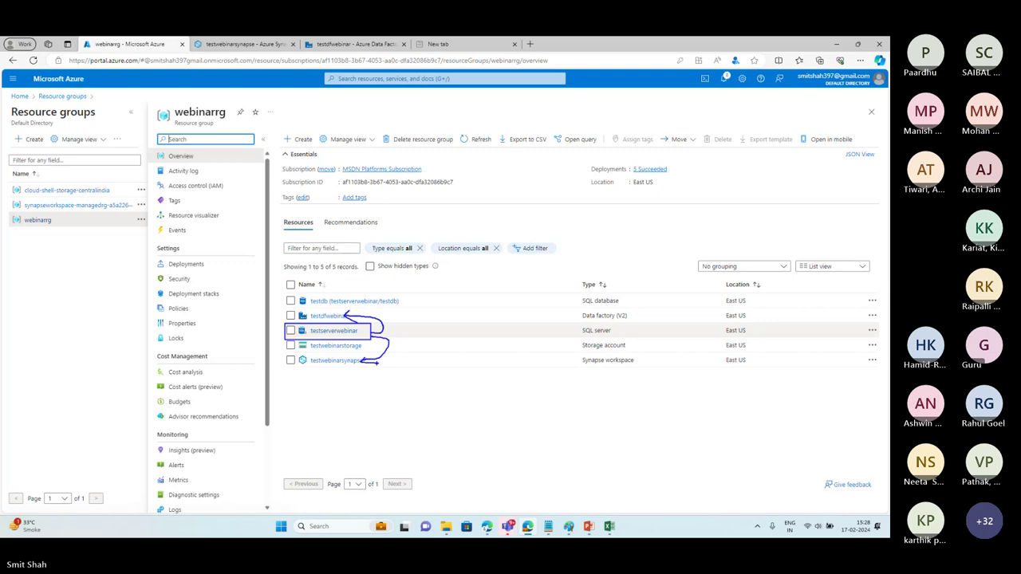
key("Escape")
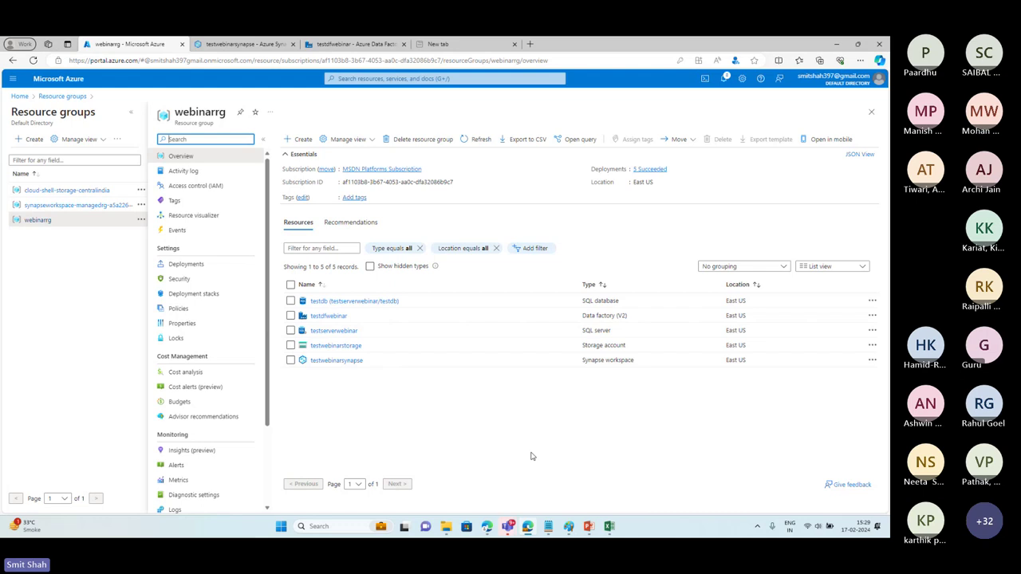
key("alt+Tab")
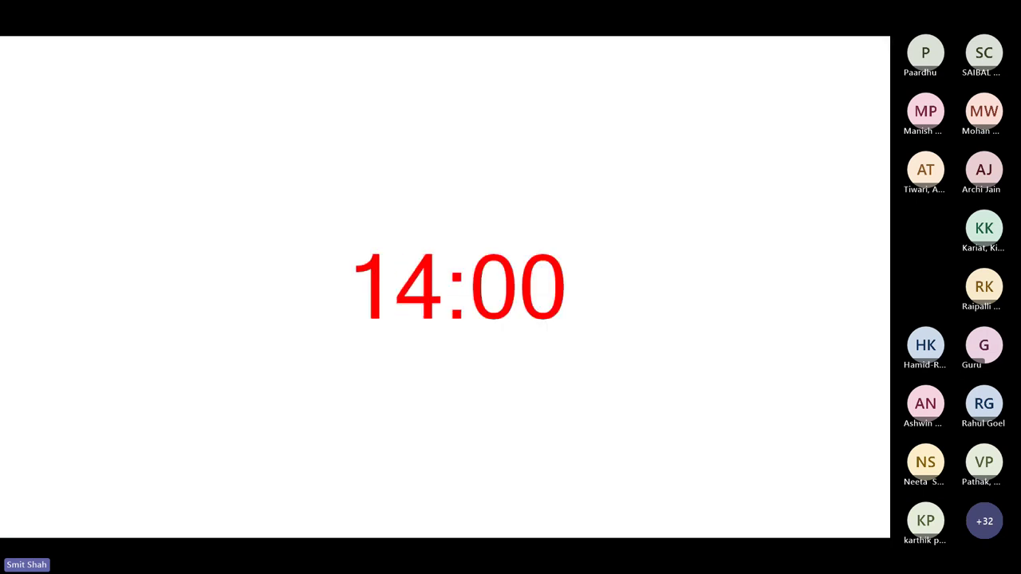
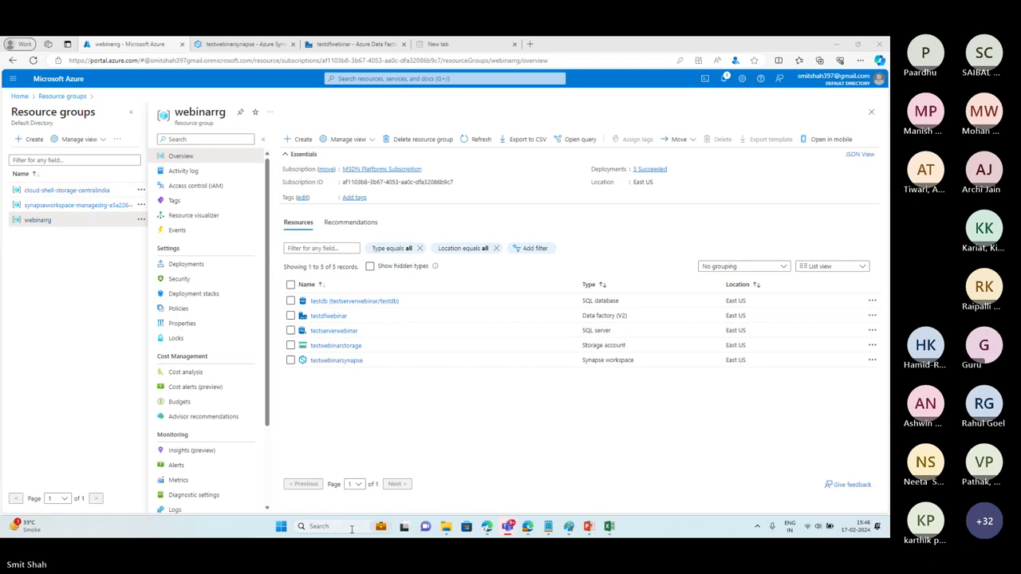
Launch Paint from Windows search and maximize its blank untitled canvas.
left_click(351, 528)
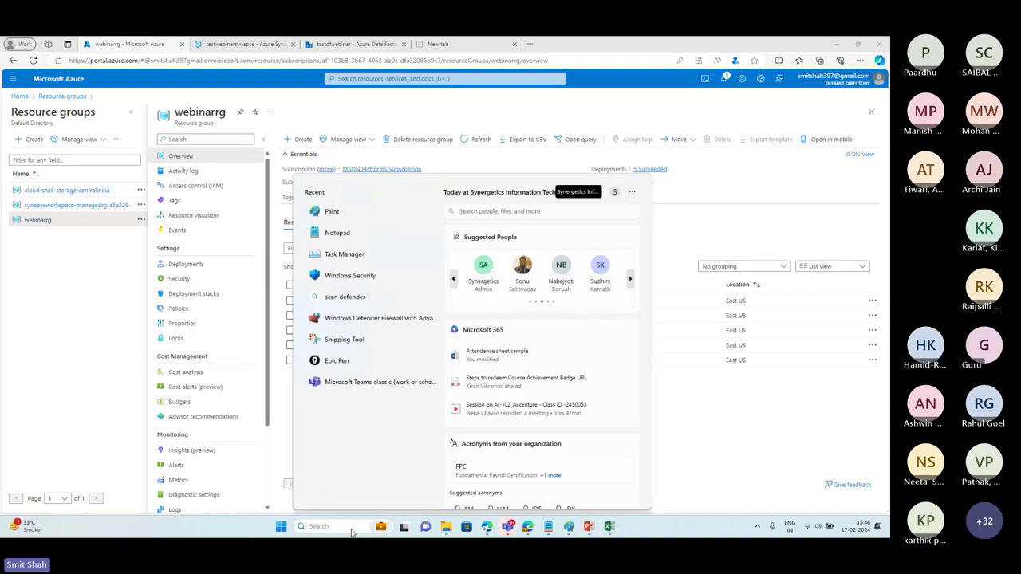
type("paint")
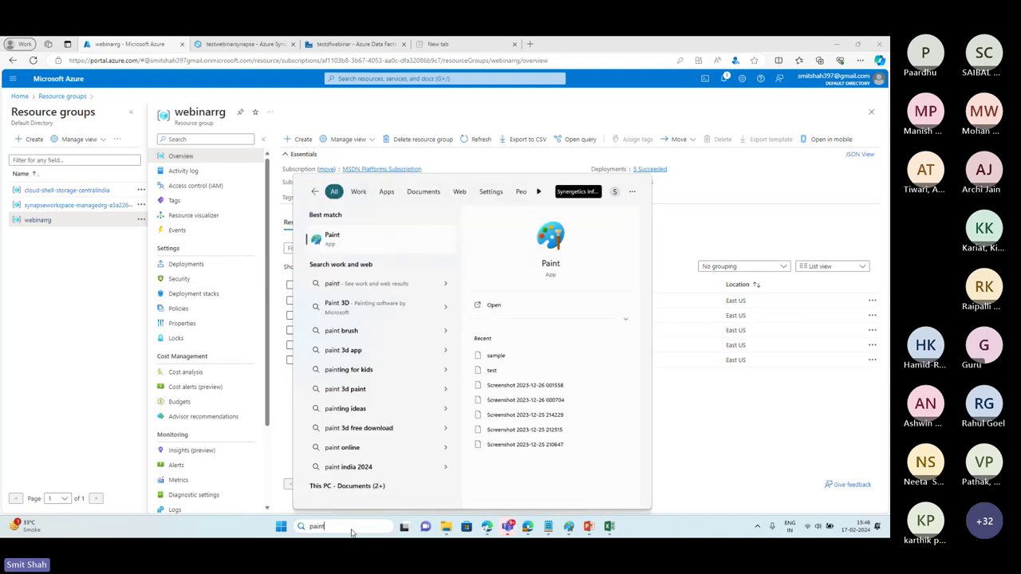
left_click(361, 247)
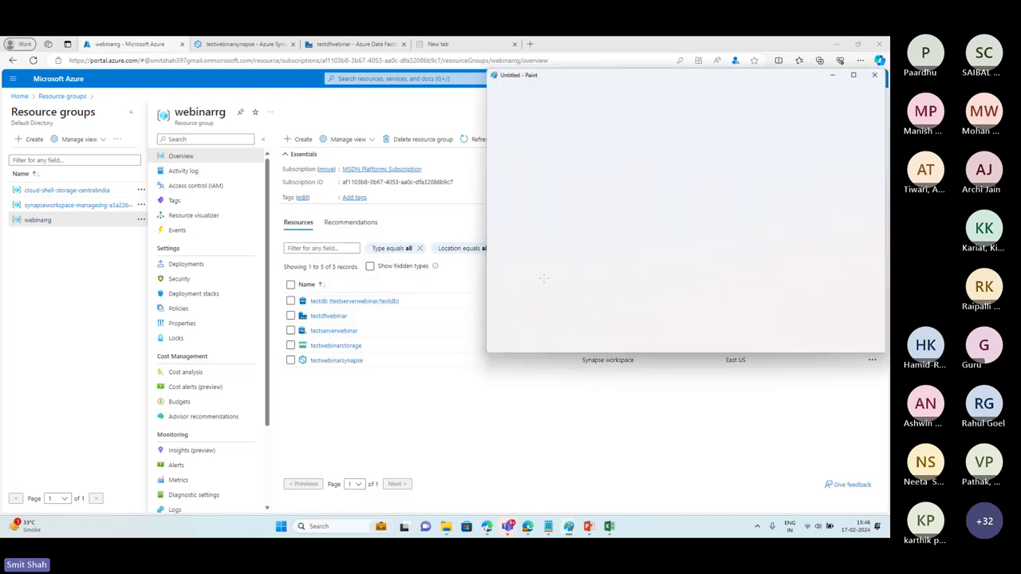
left_click(853, 77)
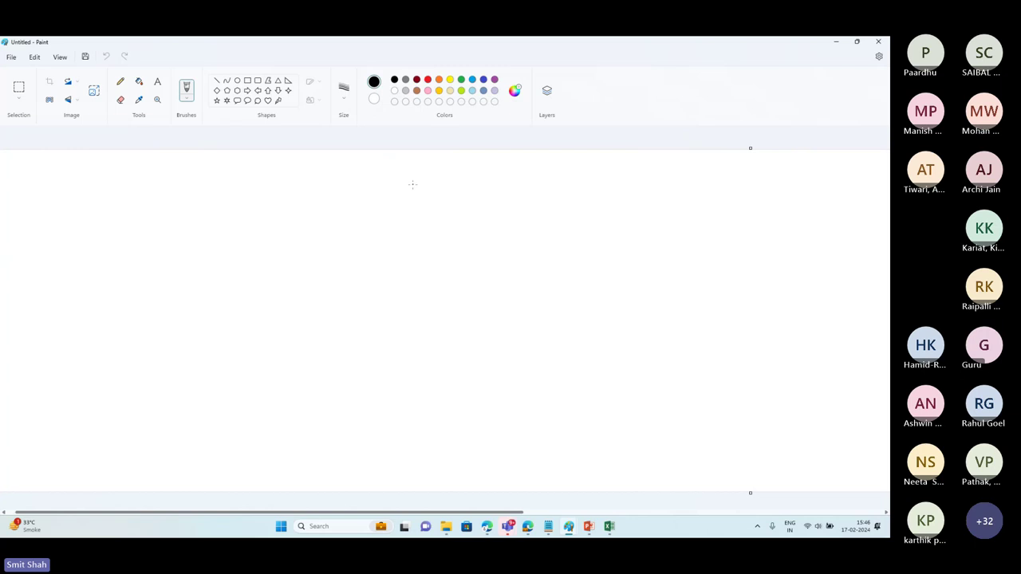
Handwrite 'Pool' with a down-left arrow leading to 'SQL Pool'.
mouse_move(411, 188)
left_mouse_down()
mouse_move(411, 200)
mouse_move(437, 194)
mouse_move(455, 205)
left_mouse_up()
key("ctrl+z")
mouse_move(418, 214)
left_mouse_down()
mouse_move(384, 240)
mouse_move(394, 250)
left_mouse_up()
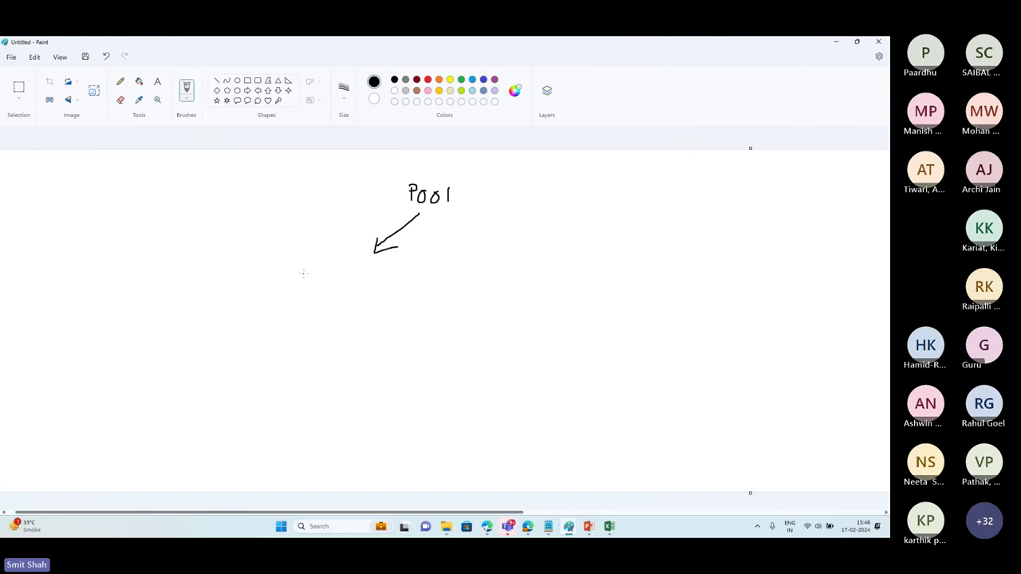
left_click_drag(302, 272, 287, 287)
mouse_move(309, 273)
left_mouse_down()
mouse_move(303, 286)
mouse_move(313, 277)
left_mouse_up()
mouse_move(310, 284)
left_mouse_down()
mouse_move(348, 288)
mouse_move(357, 276)
mouse_move(378, 283)
left_mouse_up()
Draw a down-right arrow from Pool and handwrite 'Spark Pool' beneath it.
mouse_move(459, 210)
left_mouse_down()
mouse_move(510, 243)
mouse_move(496, 244)
left_mouse_up()
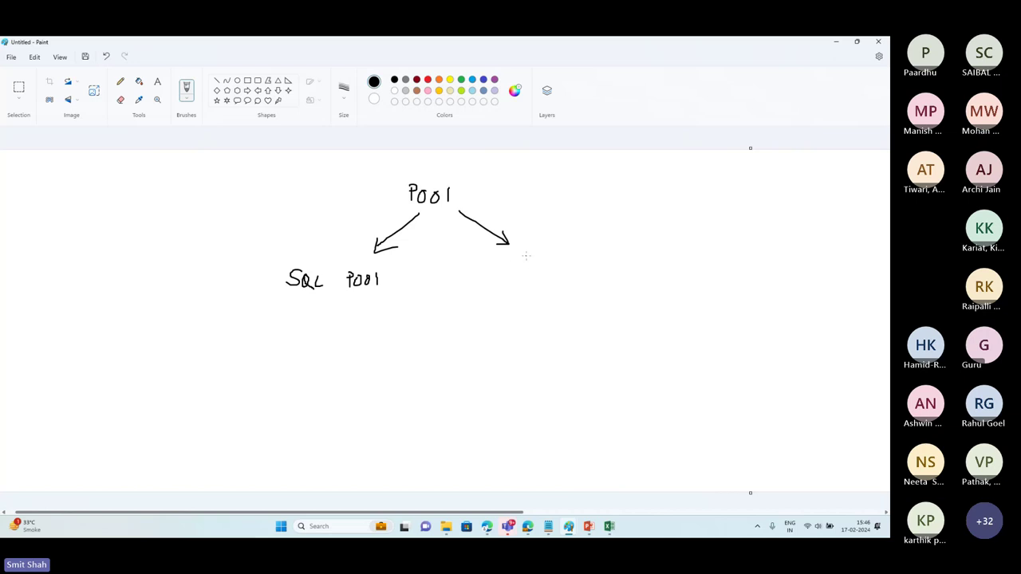
mouse_move(526, 256)
left_mouse_down()
mouse_move(512, 273)
mouse_move(527, 289)
left_mouse_up()
left_click_drag(526, 268, 546, 273)
left_click_drag(553, 274, 558, 265)
left_click_drag(562, 262, 565, 273)
mouse_move(582, 258)
left_mouse_down()
mouse_move(583, 277)
mouse_move(607, 266)
left_mouse_up()
left_click_drag(617, 266, 621, 277)
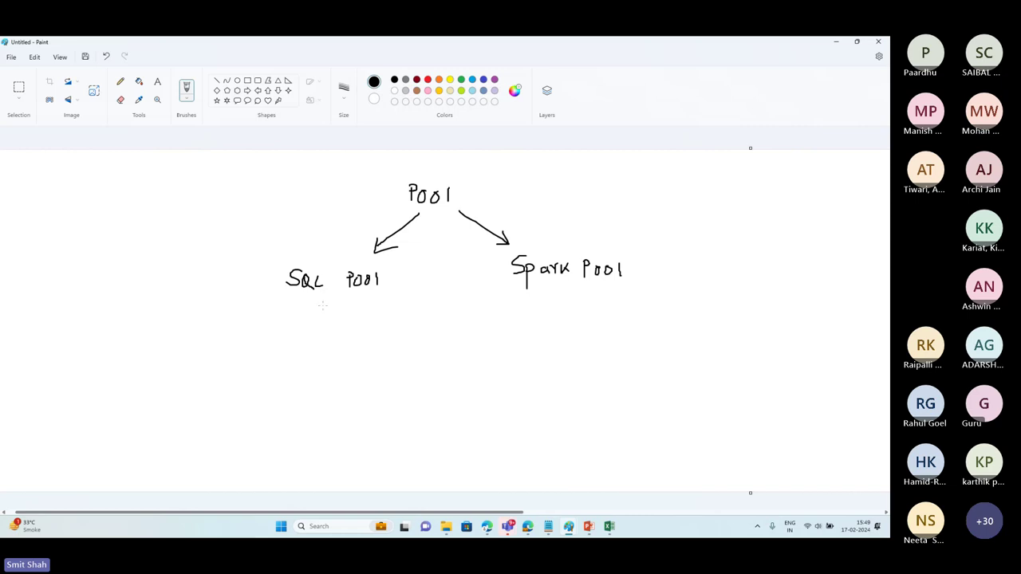
Draw an arrow from SQL Pool down-left to a handwritten 'Built-in', discarding a trial loop.
mouse_move(321, 309)
left_mouse_down()
mouse_move(266, 361)
mouse_move(279, 364)
left_mouse_up()
mouse_move(203, 375)
left_mouse_down()
mouse_move(201, 399)
mouse_move(225, 396)
left_mouse_up()
mouse_move(229, 388)
left_mouse_down()
mouse_move(231, 402)
mouse_move(250, 390)
left_mouse_up()
mouse_move(260, 385)
left_mouse_down()
mouse_move(261, 395)
mouse_move(280, 396)
left_mouse_up()
left_click(260, 380)
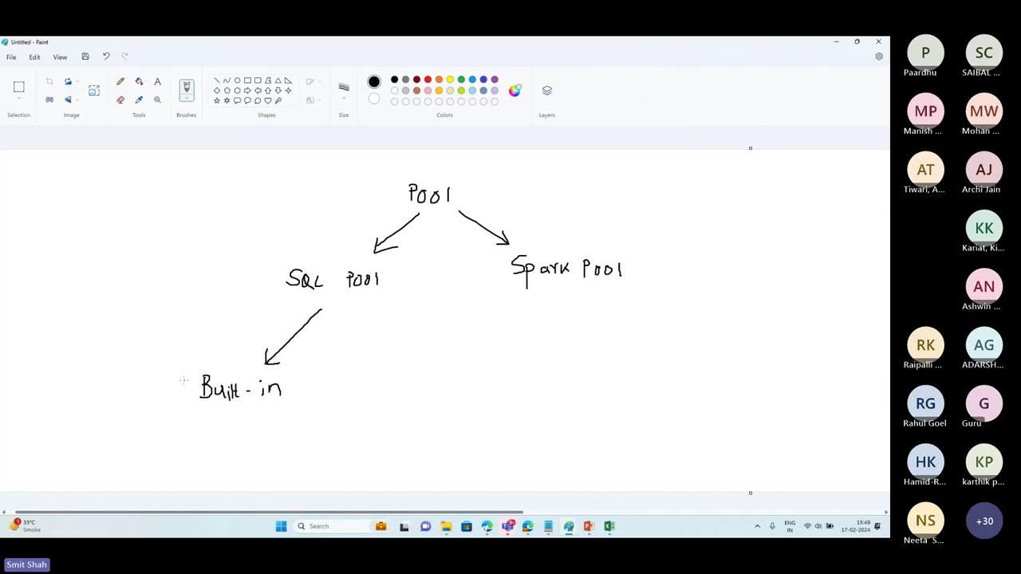
mouse_move(184, 367)
left_mouse_down()
mouse_move(247, 397)
mouse_move(295, 392)
mouse_move(195, 368)
left_mouse_up()
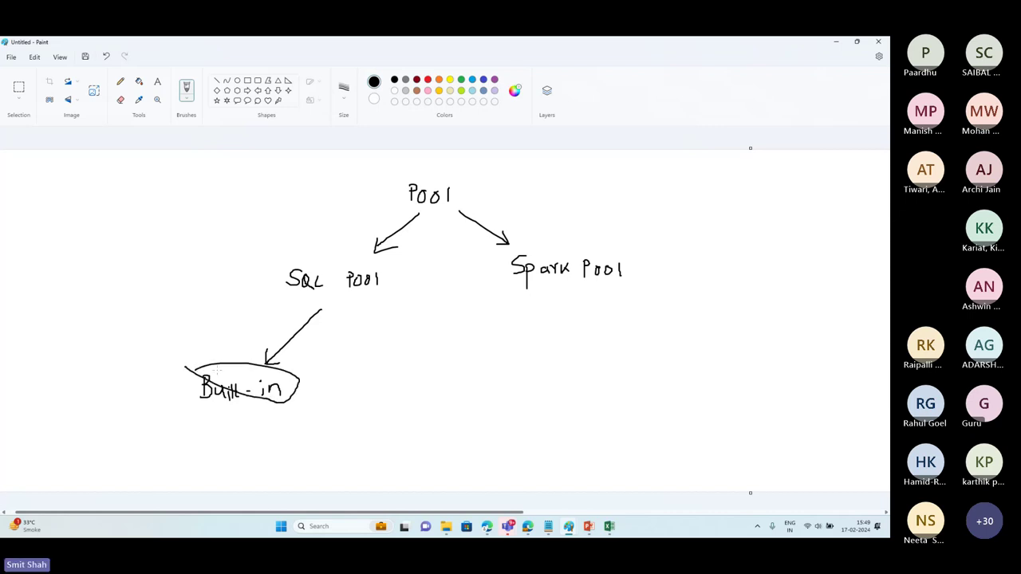
key("ctrl+z")
key("ctrl+y")
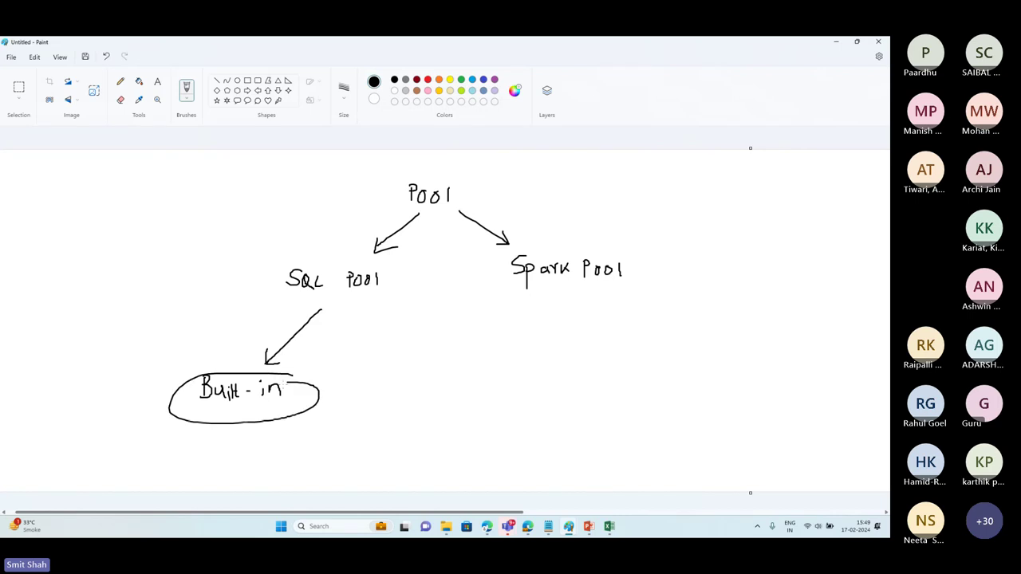
key("ctrl+z")
Add the down-right arrow toward Dedicated and write '(Serverless)' under Built-in.
mouse_move(351, 305)
left_mouse_down()
mouse_move(407, 343)
mouse_move(394, 380)
mouse_move(414, 379)
mouse_move(422, 364)
mouse_move(423, 376)
mouse_move(461, 369)
mouse_move(469, 379)
left_mouse_up()
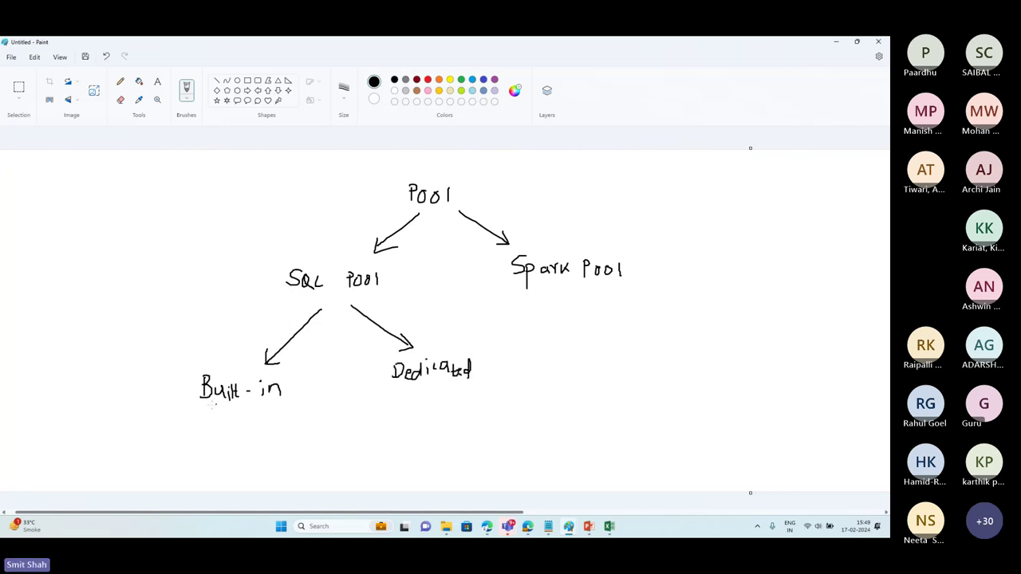
left_click_drag(200, 404, 207, 423)
mouse_move(215, 418)
left_mouse_down()
mouse_move(300, 419)
mouse_move(292, 433)
left_mouse_up()
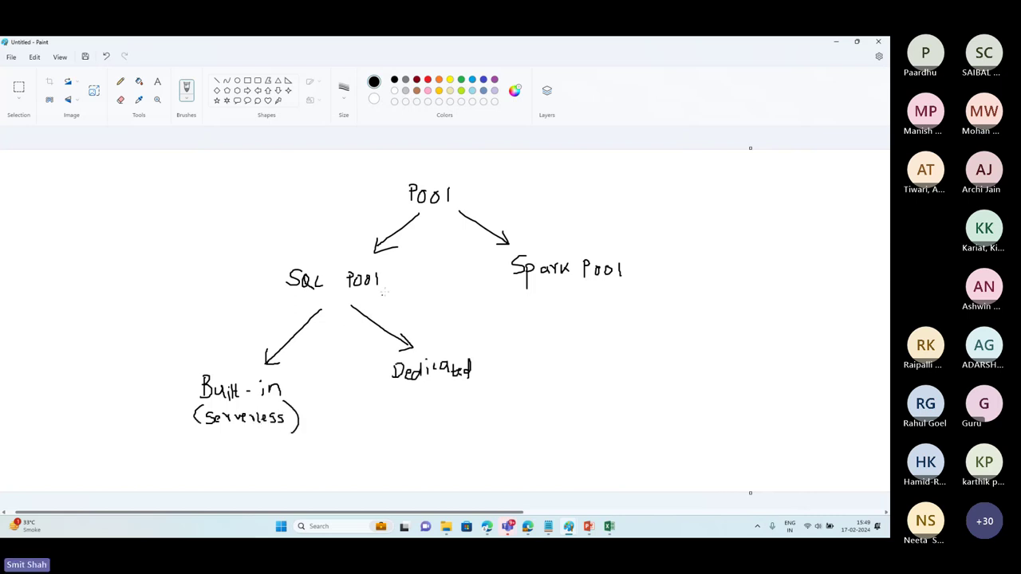
Try emphasis circles around SQL Pool, Spark Pool, Built-in and Dedicated, undoing each.
mouse_move(399, 254)
left_mouse_down()
mouse_move(297, 247)
mouse_move(396, 255)
left_mouse_up()
left_click_drag(630, 241, 583, 246)
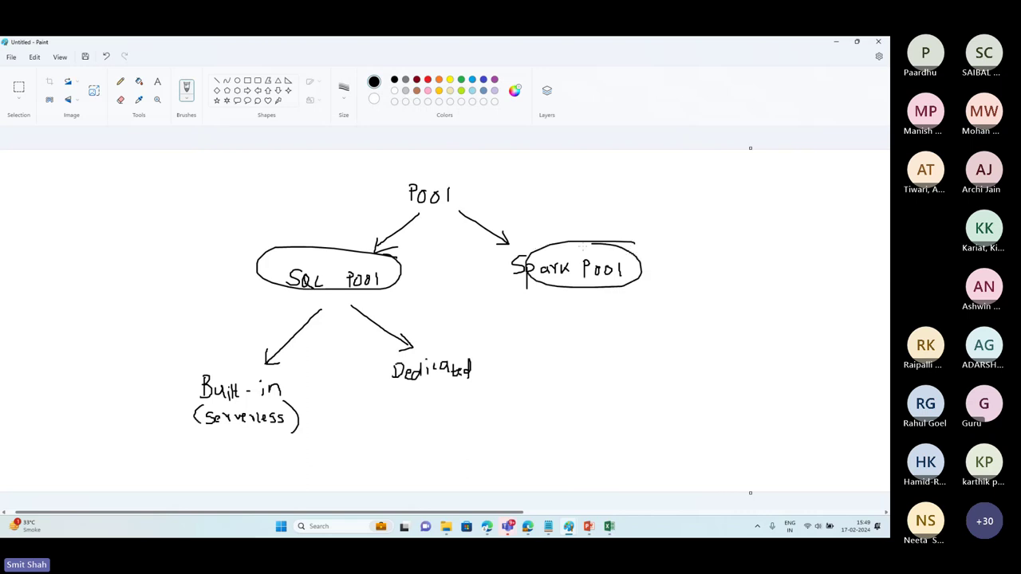
key("ctrl+z")
key("ctrl+z")
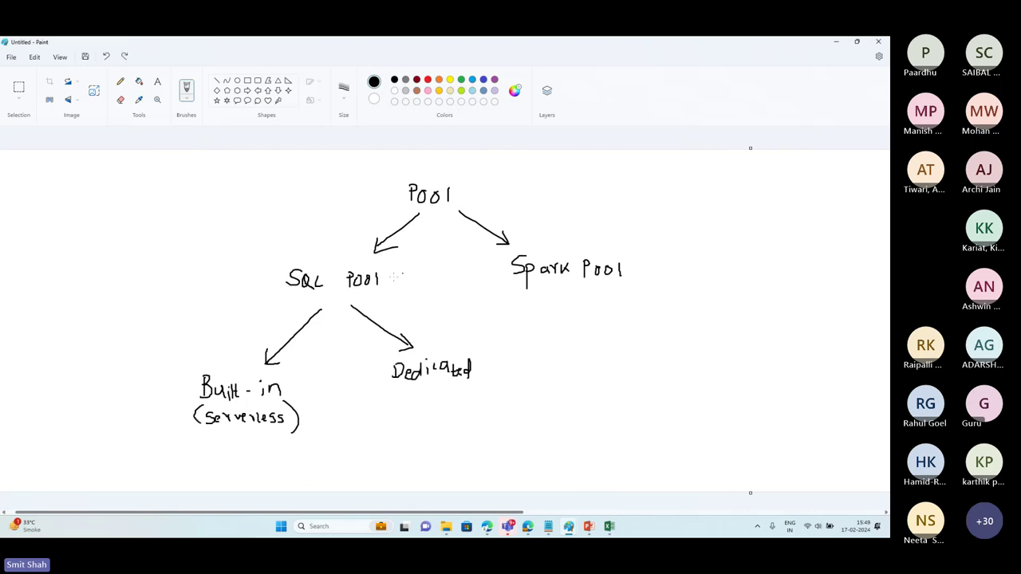
left_click_drag(263, 372, 275, 372)
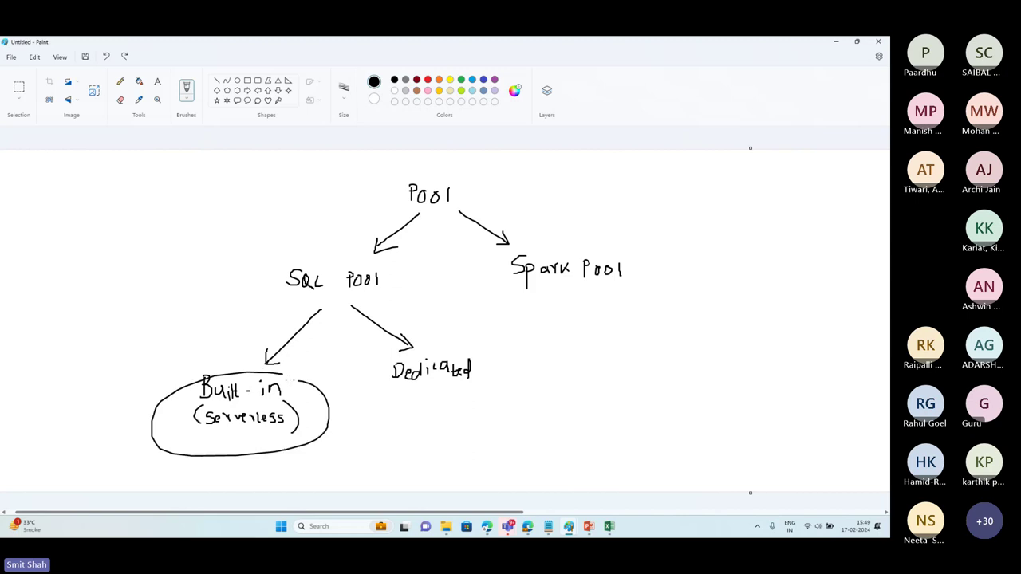
key("ctrl+z")
left_click_drag(477, 349, 455, 346)
key("ctrl+z")
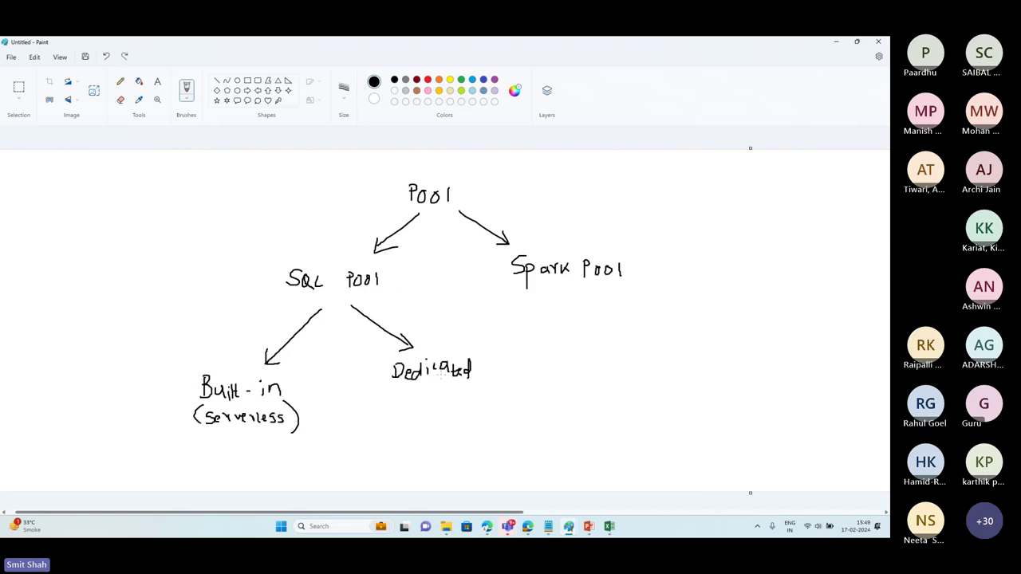
Switch to red and handwrite '(Automatically created)' under Built-in (Serverless).
left_click(428, 80)
mouse_move(185, 438)
left_mouse_down()
mouse_move(174, 464)
mouse_move(260, 454)
mouse_move(302, 469)
left_mouse_up()
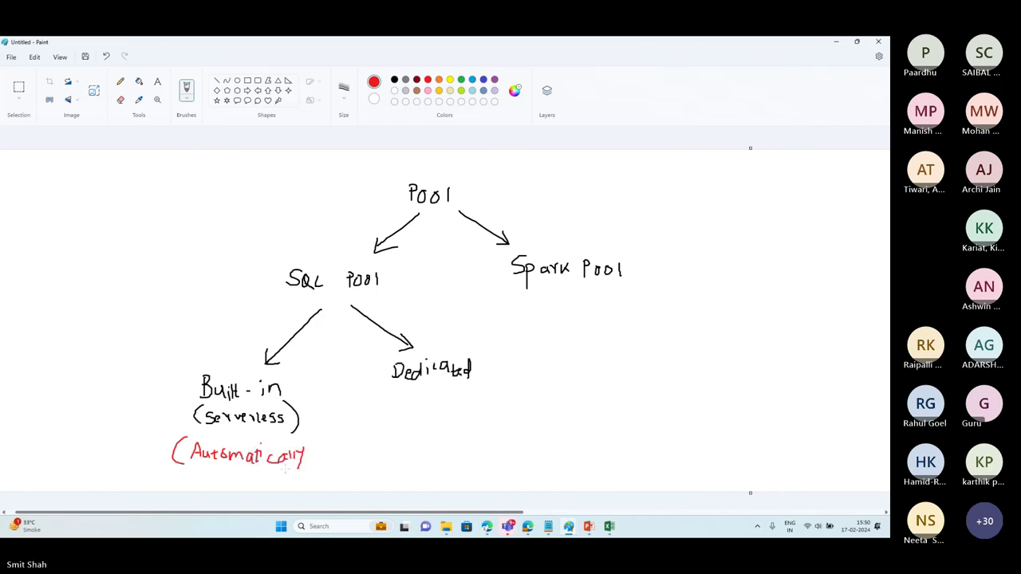
mouse_move(233, 472)
left_mouse_down()
mouse_move(228, 485)
mouse_move(244, 479)
left_mouse_up()
left_click_drag(246, 482, 287, 481)
mouse_move(283, 479)
left_mouse_down()
mouse_move(290, 469)
mouse_move(304, 485)
left_mouse_up()
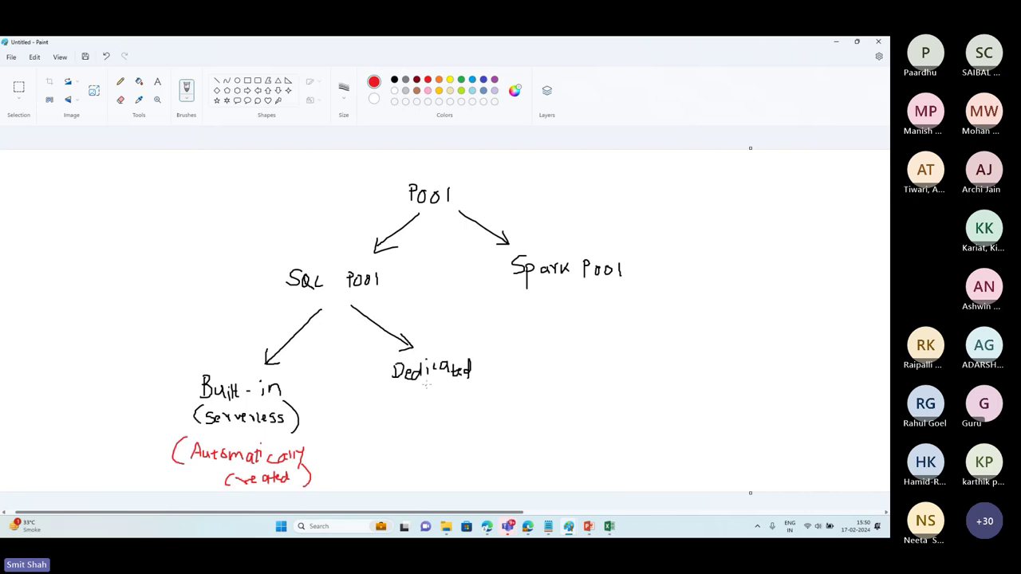
Handwrite '(Manually created)' in red under both Dedicated and Spark Pool.
mouse_move(401, 388)
left_mouse_down()
mouse_move(400, 405)
mouse_move(415, 395)
mouse_move(467, 398)
mouse_move(470, 407)
mouse_move(423, 428)
mouse_move(482, 418)
mouse_move(493, 431)
left_mouse_up()
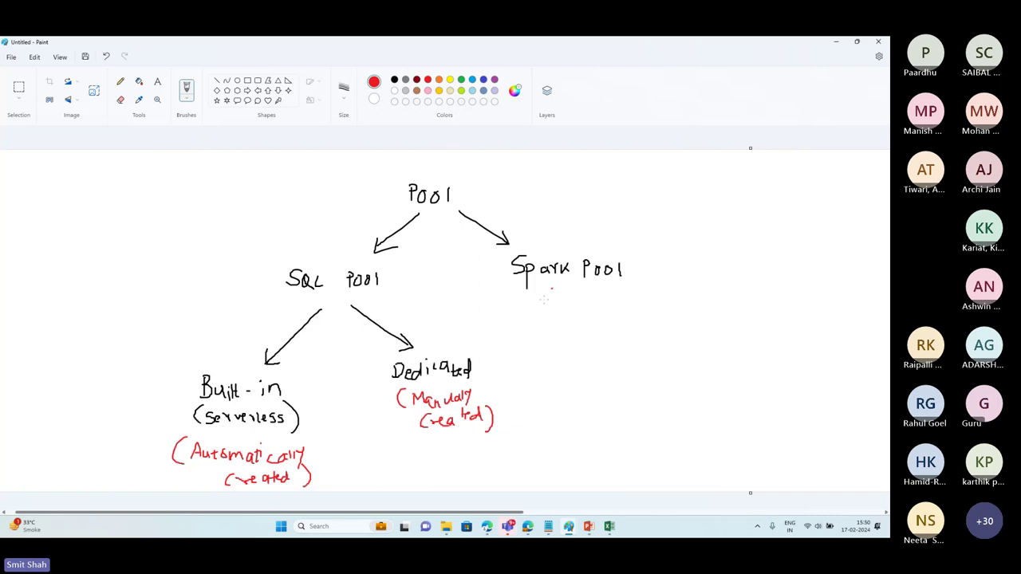
left_click_drag(551, 291, 546, 310)
mouse_move(565, 298)
left_mouse_down()
mouse_move(564, 308)
mouse_move(635, 300)
mouse_move(628, 330)
left_mouse_up()
mouse_move(565, 330)
left_mouse_down()
mouse_move(570, 341)
mouse_move(601, 333)
mouse_move(625, 348)
left_mouse_up()
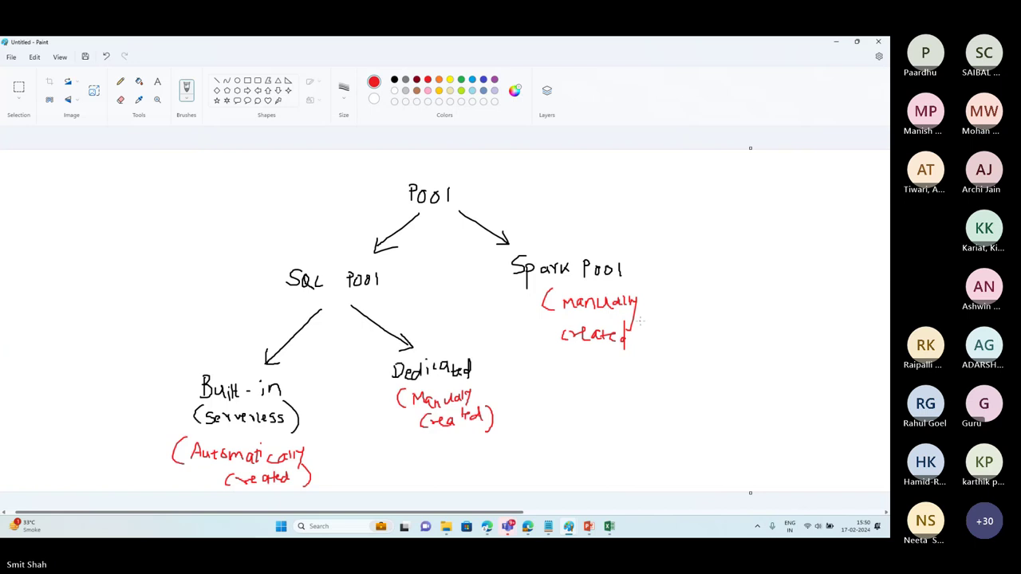
left_click_drag(640, 318, 642, 346)
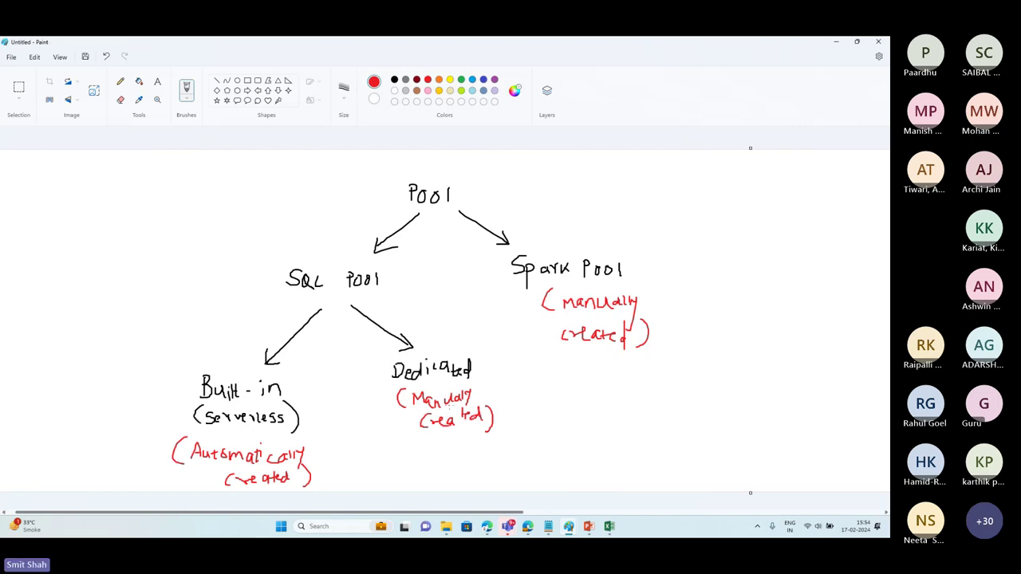
Launch another Paint instance from Windows search and maximize the new blank canvas.
left_click(355, 532)
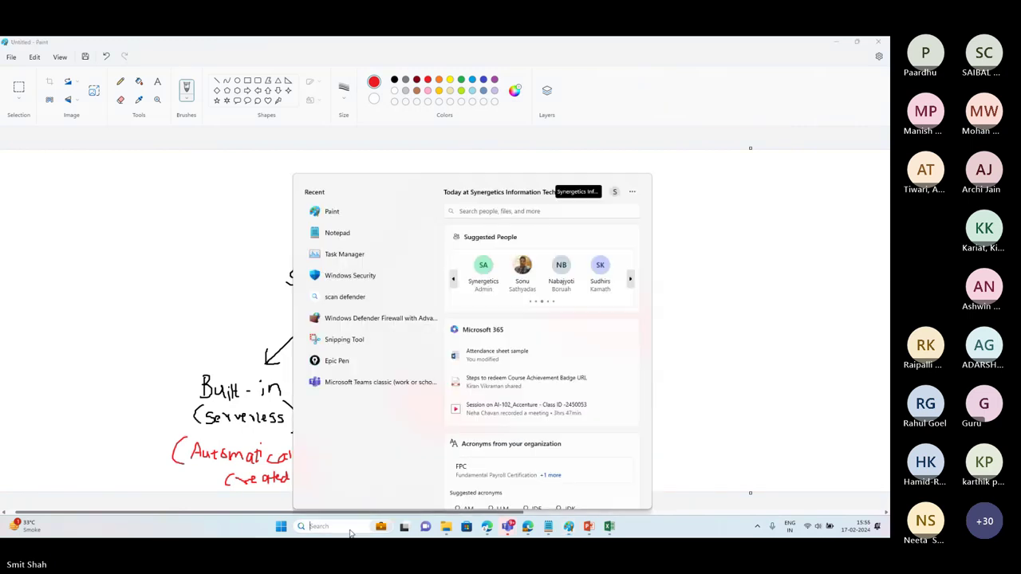
type("paint")
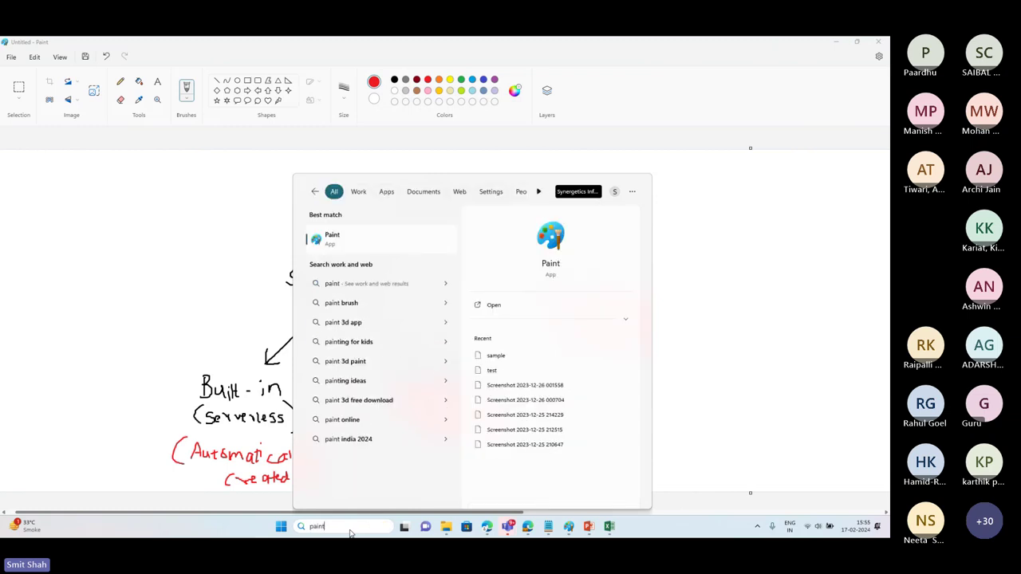
left_click(353, 237)
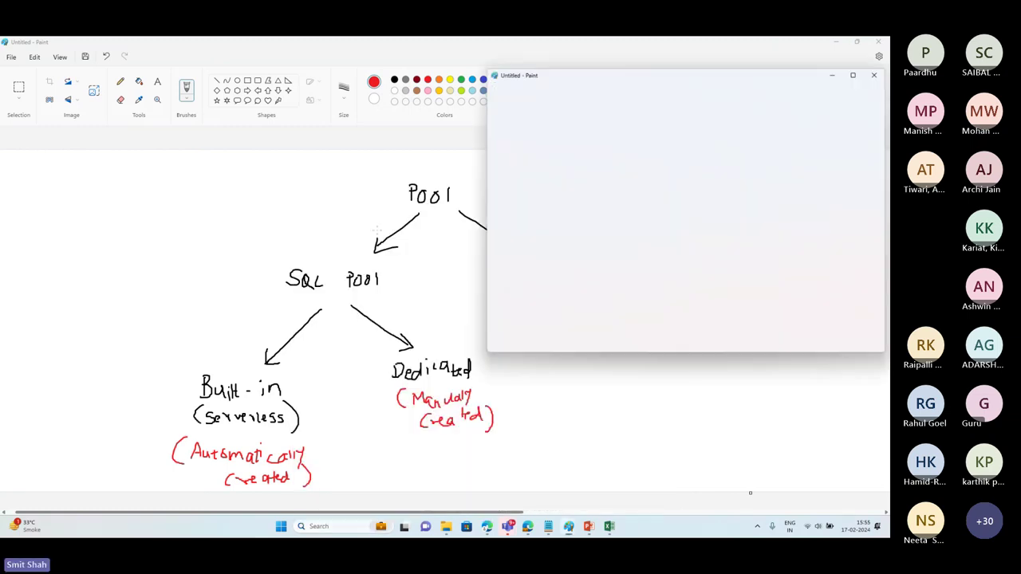
left_click(853, 74)
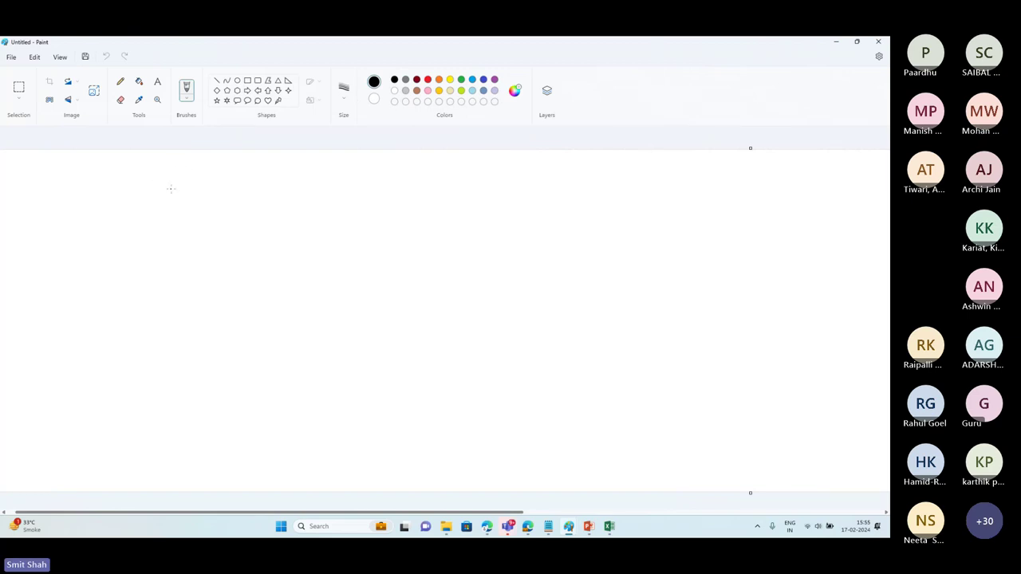
Handwrite 'Built-in' top left, a vertical divider, and 'Dedicated' on the right.
mouse_move(157, 190)
left_mouse_down()
mouse_move(163, 180)
mouse_move(163, 192)
mouse_move(199, 196)
left_mouse_up()
mouse_move(194, 186)
left_mouse_down()
mouse_move(206, 187)
mouse_move(193, 197)
mouse_move(225, 186)
mouse_move(242, 193)
left_mouse_up()
left_click_drag(455, 153, 456, 474)
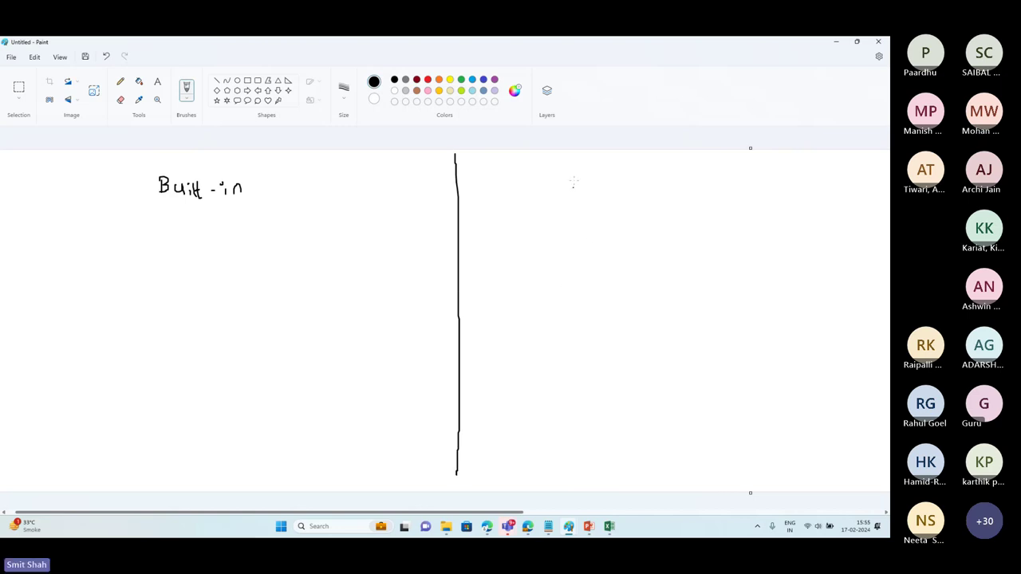
mouse_move(573, 175)
left_mouse_down()
mouse_move(574, 192)
mouse_move(597, 190)
mouse_move(606, 175)
mouse_move(609, 190)
left_mouse_up()
mouse_move(612, 170)
left_mouse_down()
mouse_move(624, 189)
mouse_move(645, 190)
left_mouse_up()
left_click_drag(640, 180, 664, 187)
left_click_drag(672, 167, 672, 187)
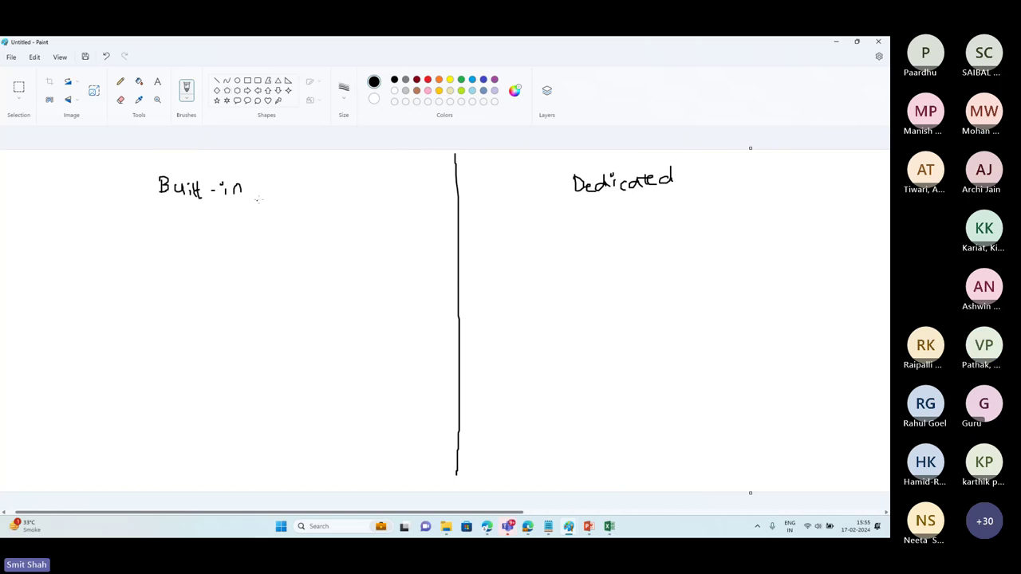
Append 'SQL Pool' to both headings and switch to red typed text.
mouse_move(276, 174)
left_mouse_down()
mouse_move(263, 193)
mouse_move(292, 191)
mouse_move(301, 204)
left_mouse_up()
mouse_move(297, 176)
left_mouse_down()
mouse_move(300, 189)
mouse_move(325, 186)
left_mouse_up()
mouse_move(341, 188)
left_mouse_down()
mouse_move(341, 172)
mouse_move(343, 182)
mouse_move(380, 187)
left_mouse_up()
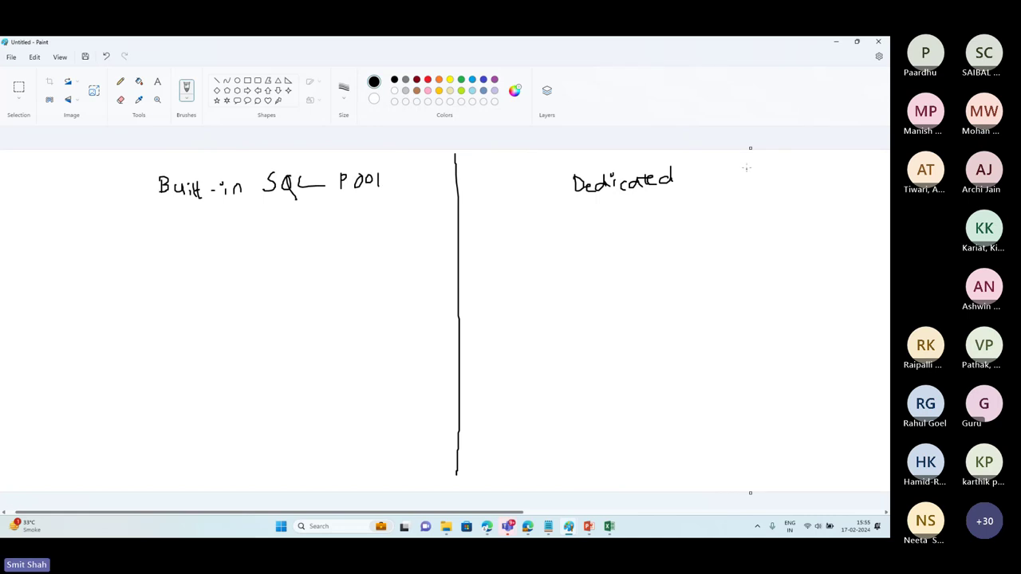
mouse_move(716, 169)
left_mouse_down()
mouse_move(707, 186)
mouse_move(770, 193)
mouse_move(789, 178)
mouse_move(800, 189)
left_mouse_up()
left_click(427, 80)
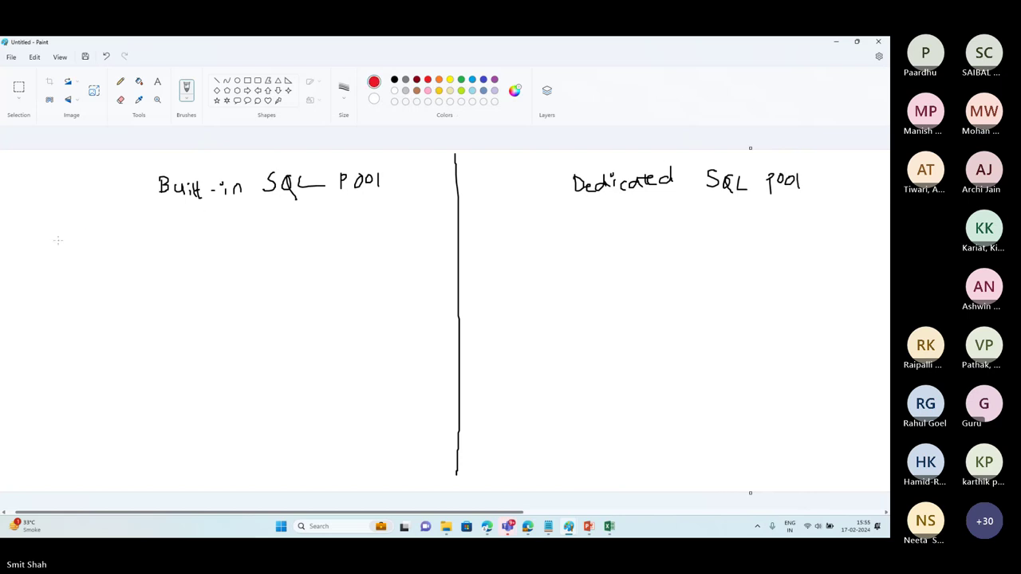
left_click(157, 80)
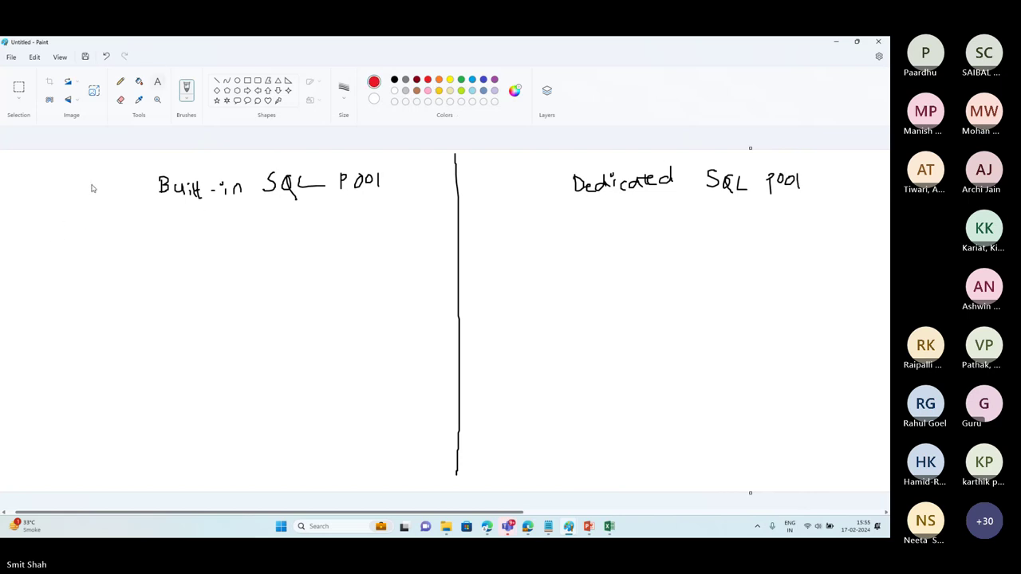
Type '1) We are working on a shared group of computers' under Built-in, widened to one line.
left_click(51, 239)
type("1)")
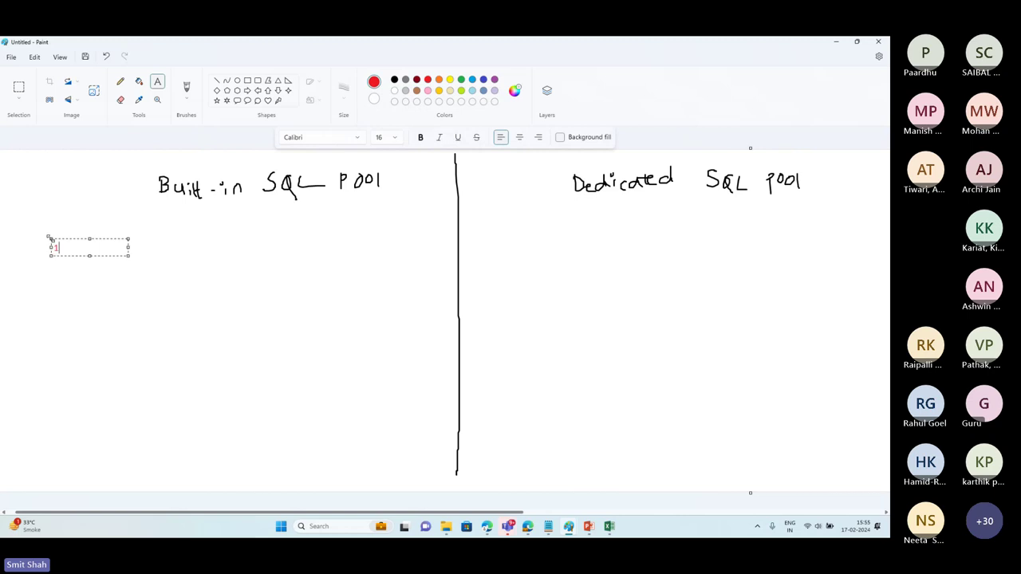
type(" We are working on a shared ")
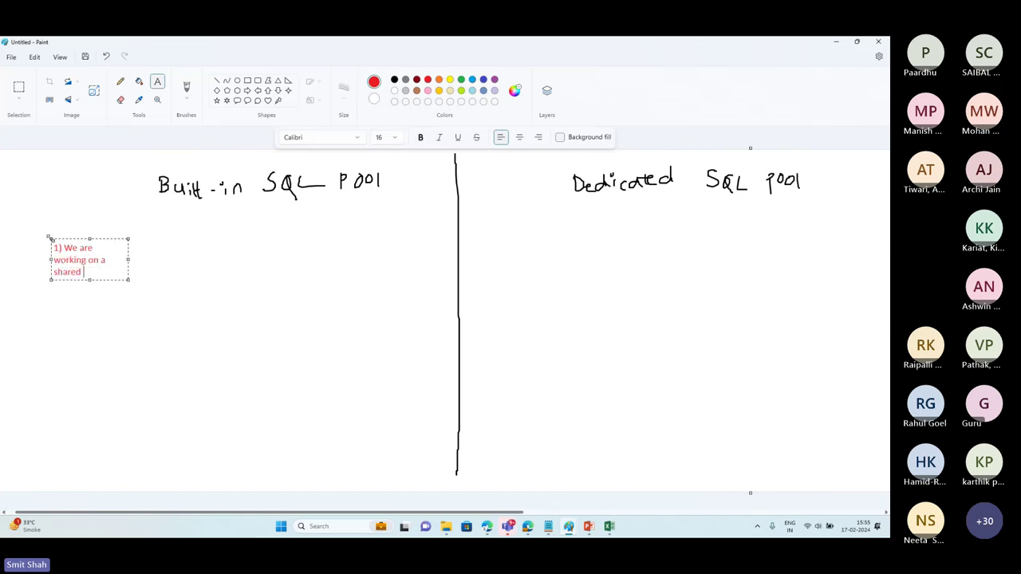
type("group of")
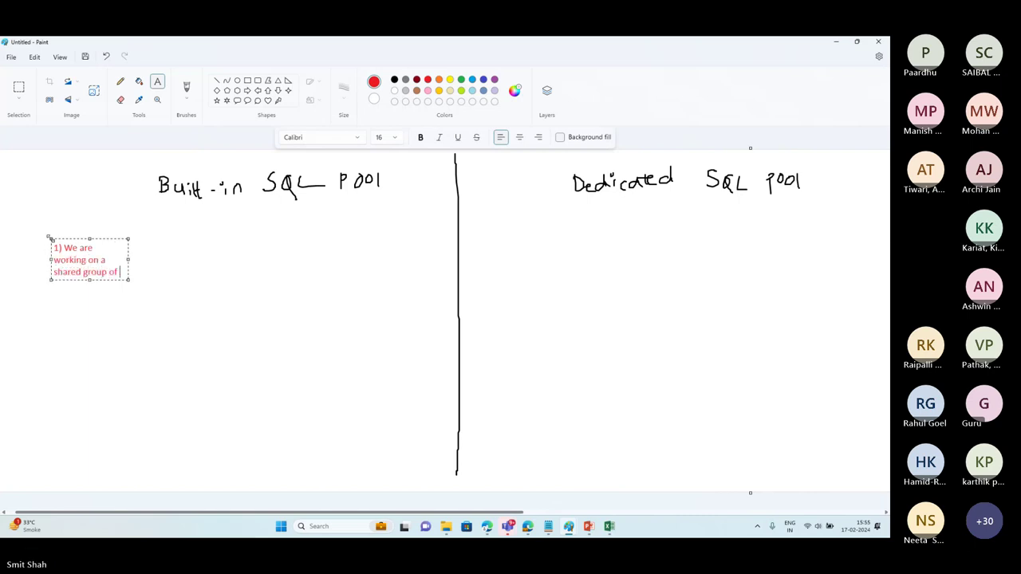
type(" computers")
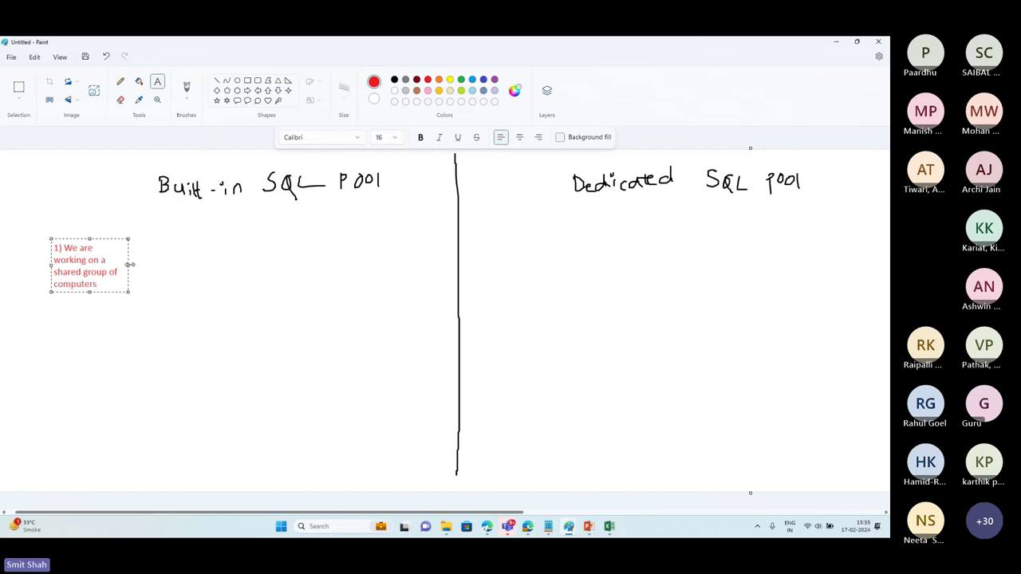
left_click_drag(128, 265, 414, 260)
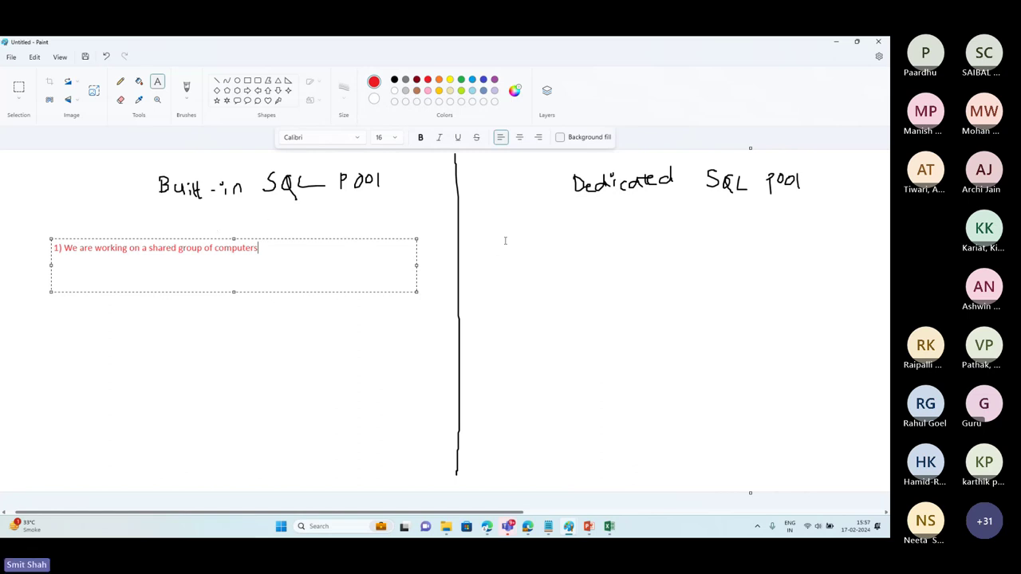
Type '1) We will be working on group of computers that will not be shared with anyone' under Dedicated.
left_click(506, 240)
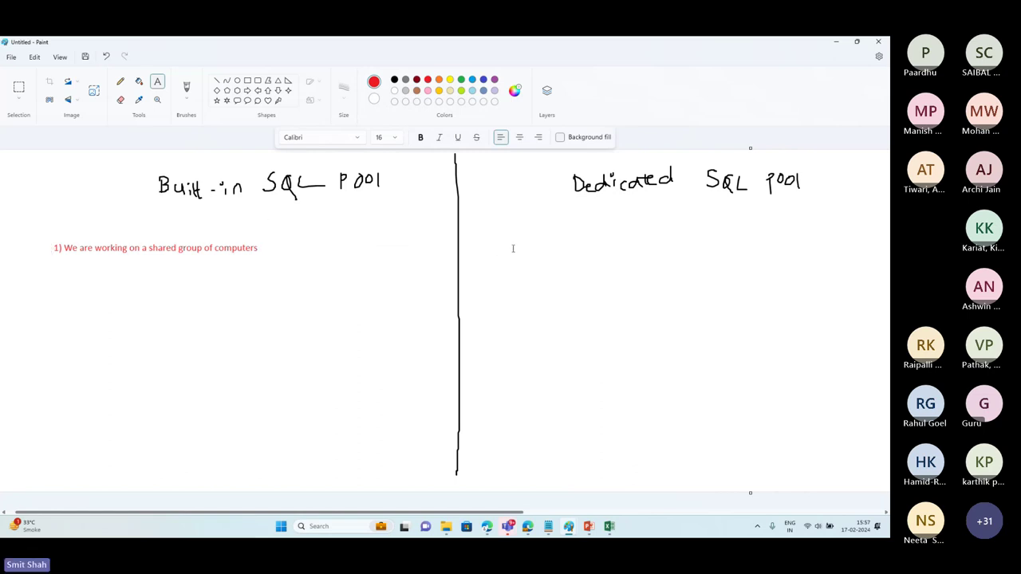
left_click(505, 241)
type("1)")
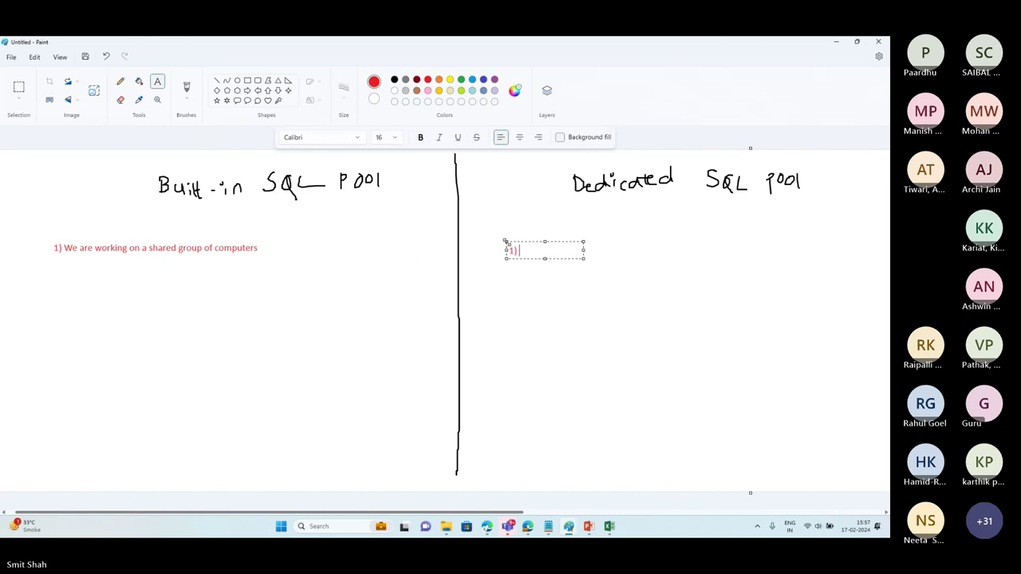
type(" We will")
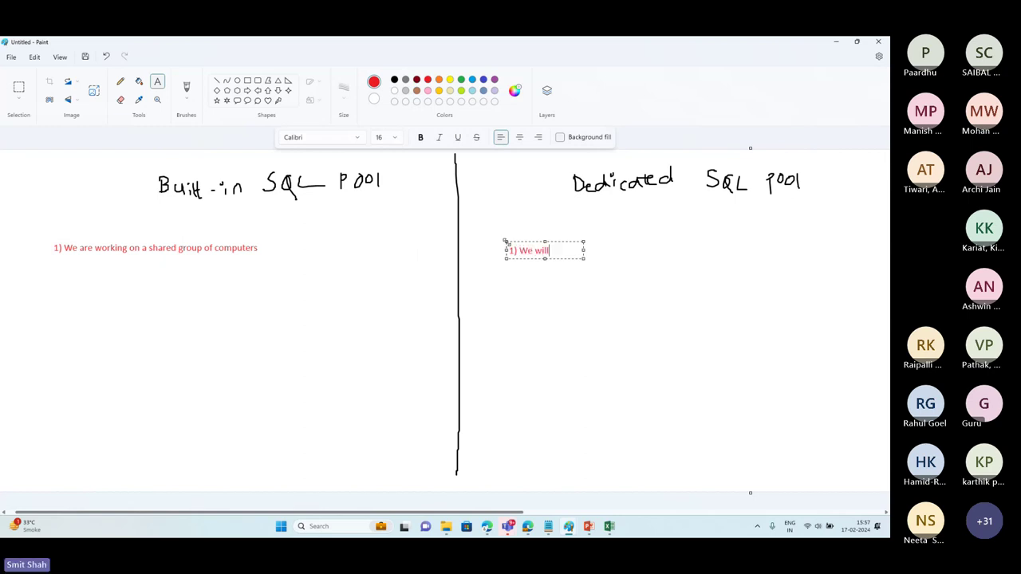
type(" be working ")
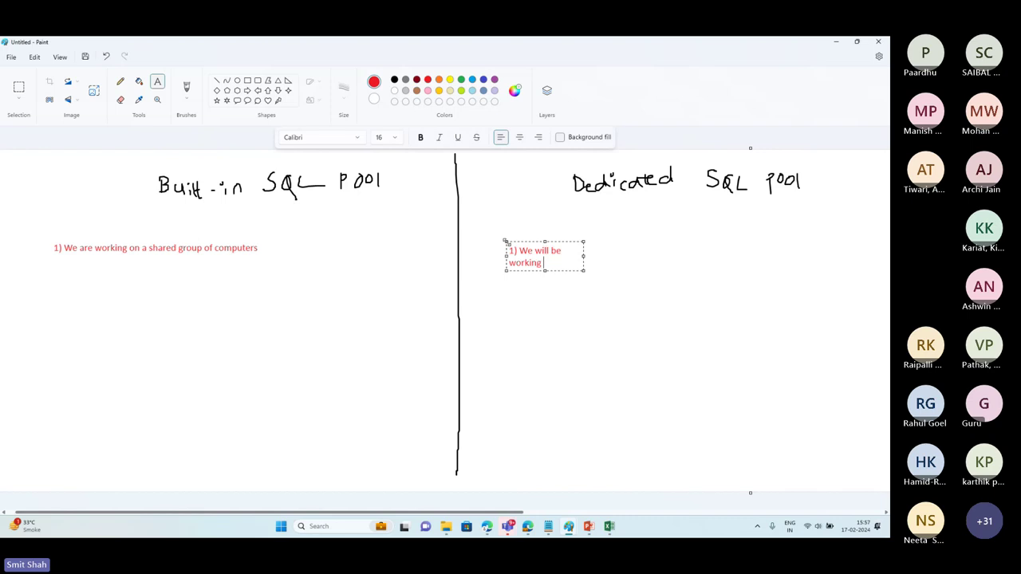
type("on group of c")
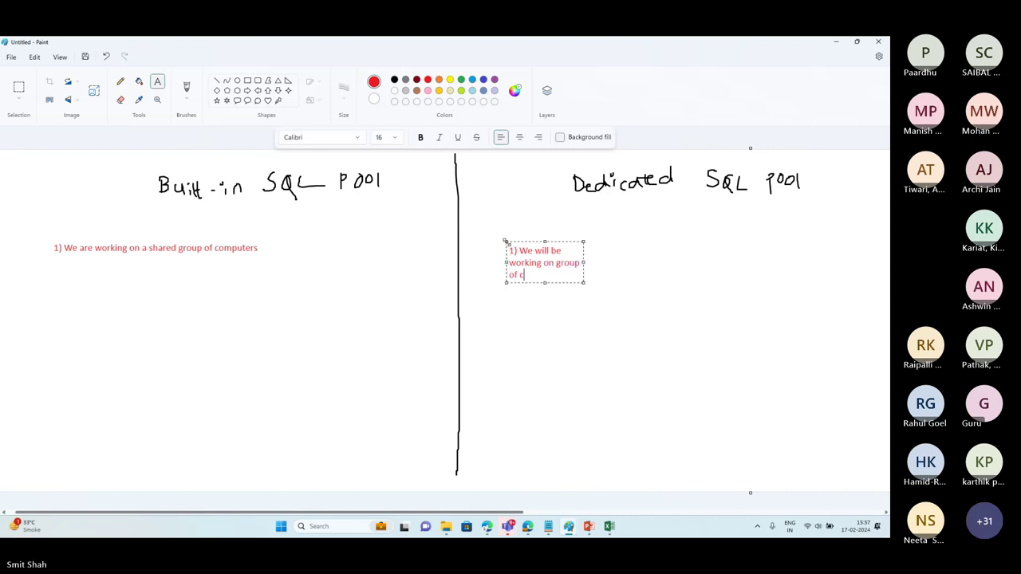
type("omputers that will n")
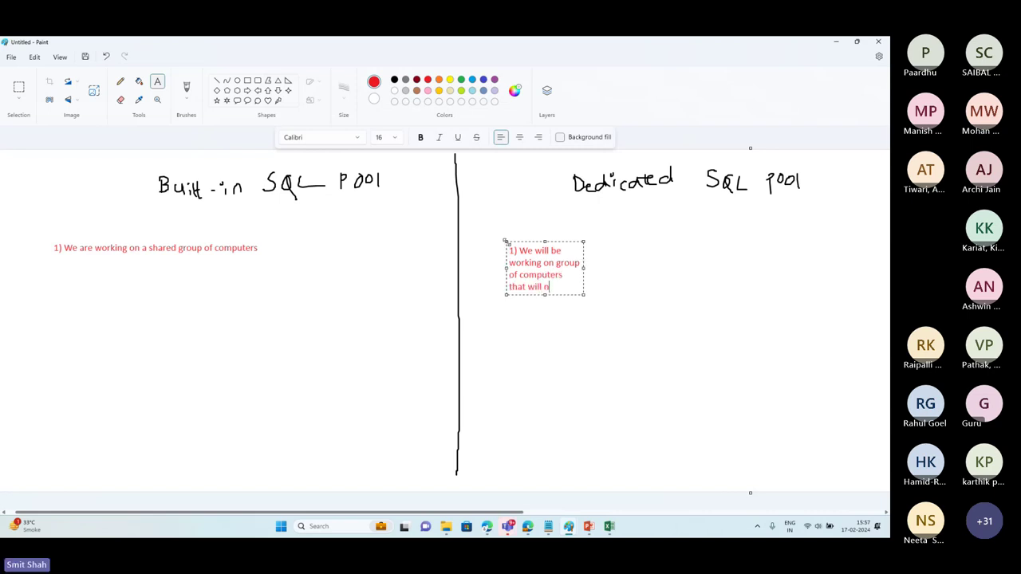
type("ot be shared")
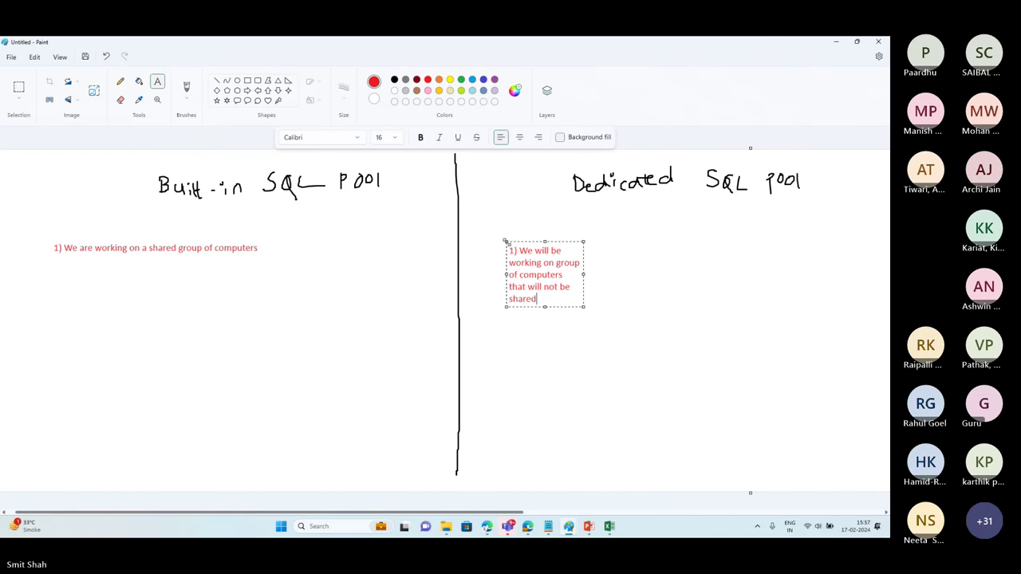
type(" with anyone")
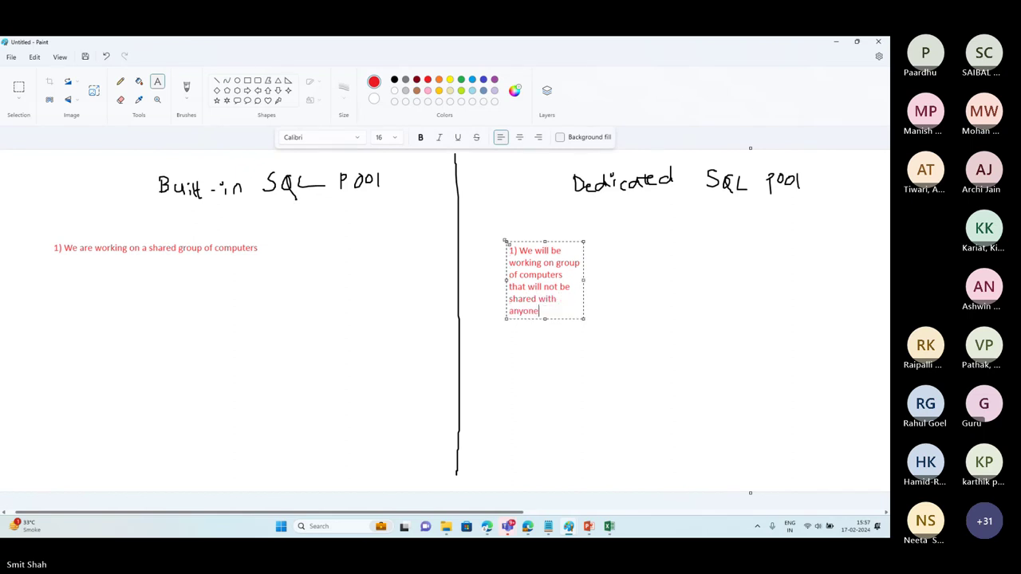
left_click_drag(584, 280, 852, 257)
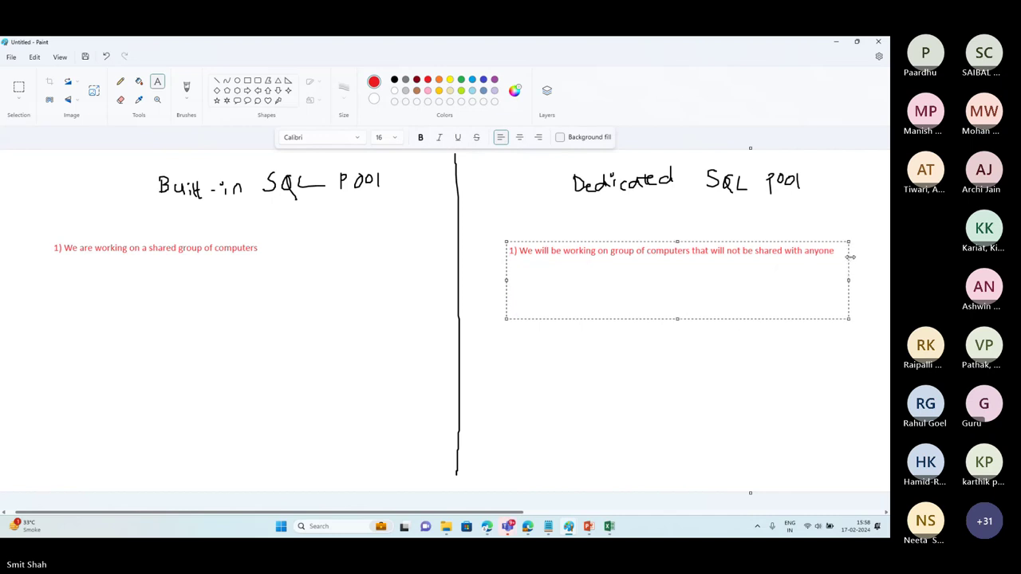
Type '2) Cannot run commands for creating a table, inserting rows into a table, deleting rows' under Built-in.
left_click(55, 280)
left_click(53, 278)
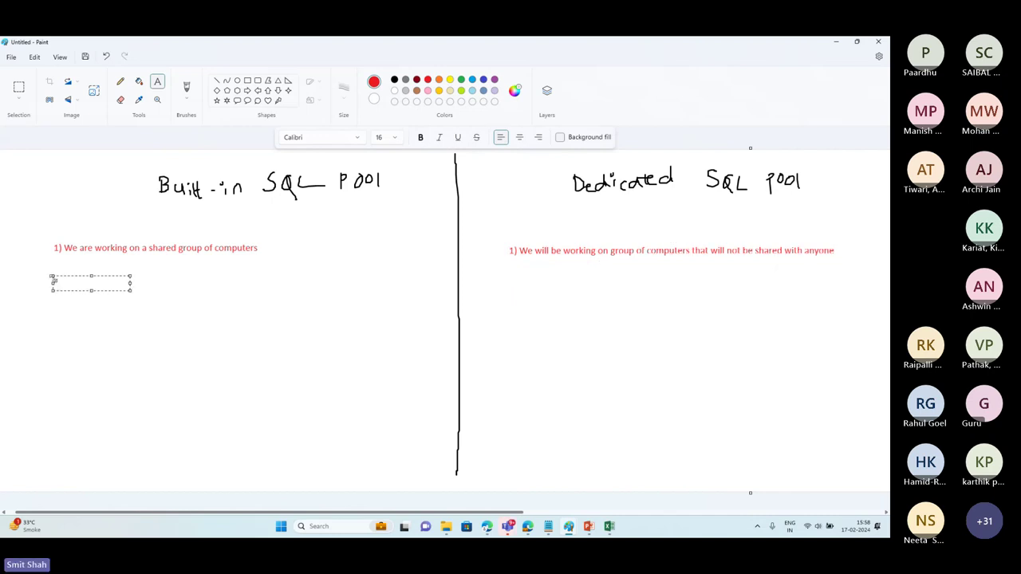
type("2) Cannot run any")
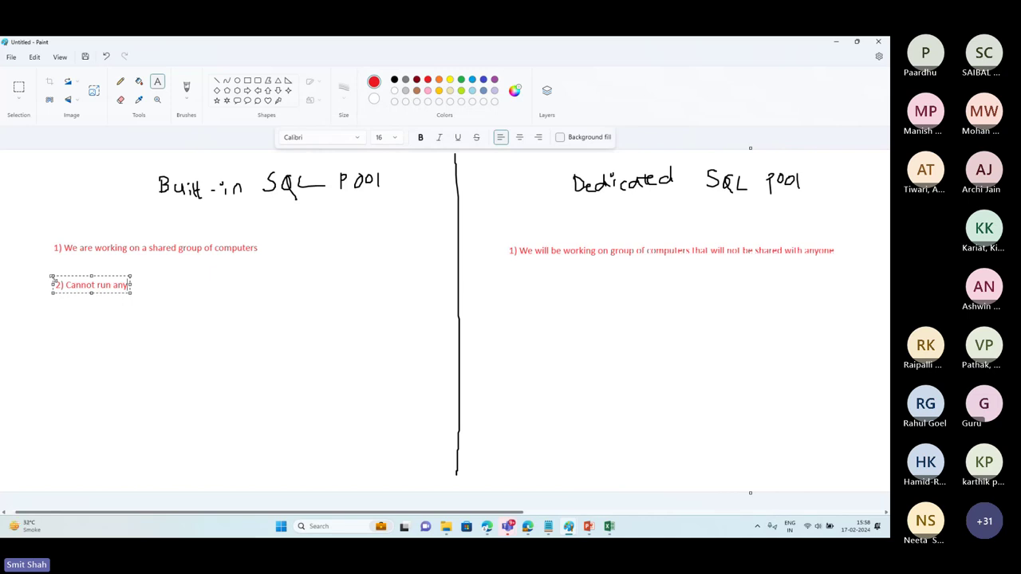
key("BackSpace")
key("BackSpace")
key("BackSpace")
type("DDL, DML")
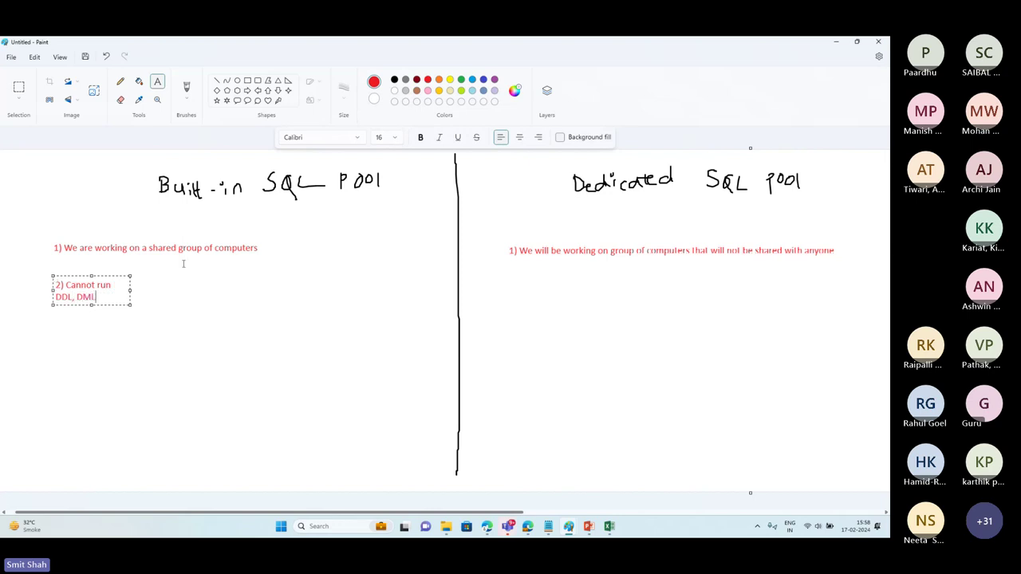
left_click_drag(131, 290, 336, 291)
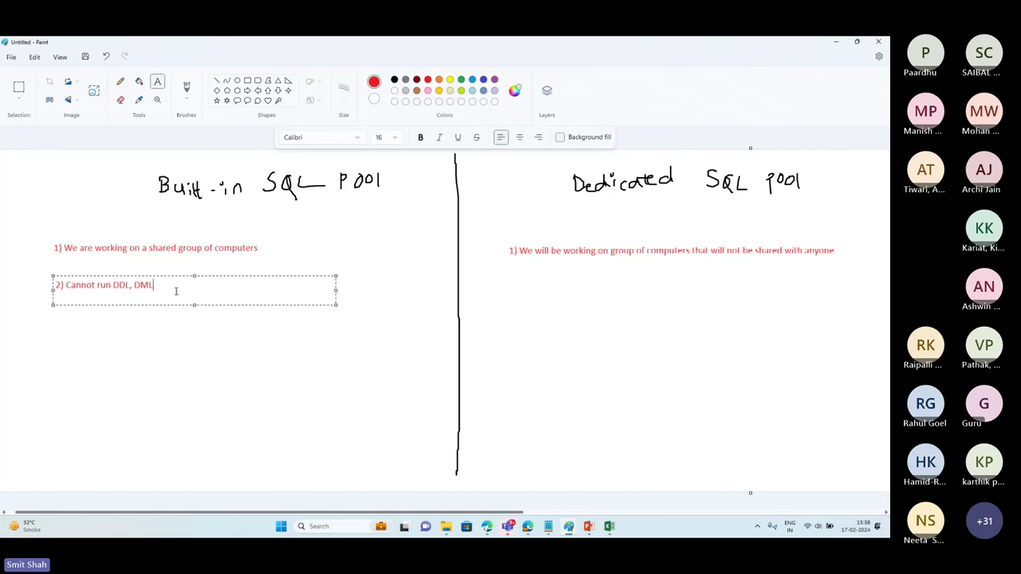
left_click_drag(155, 285, 113, 285)
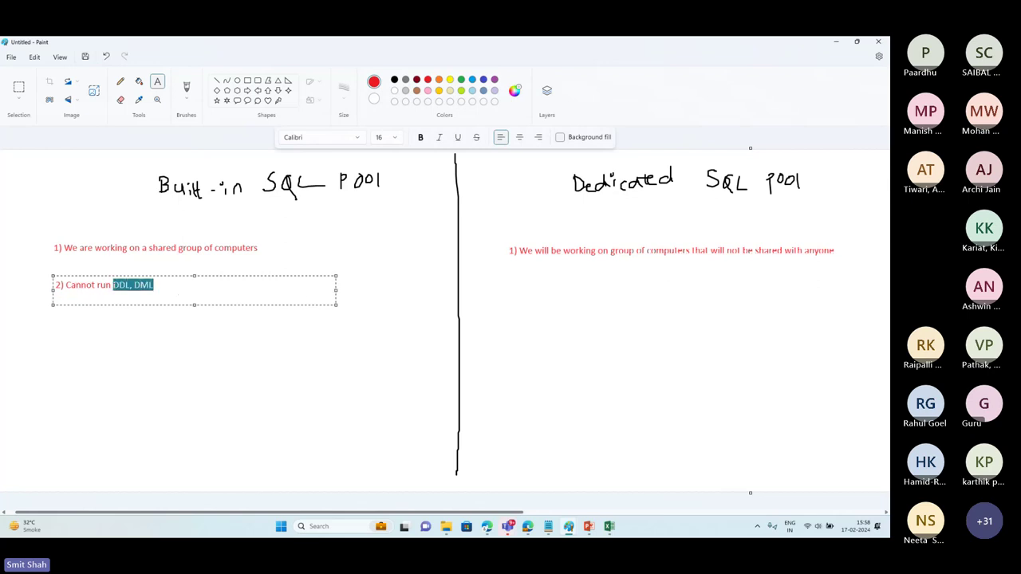
key("BackSpace")
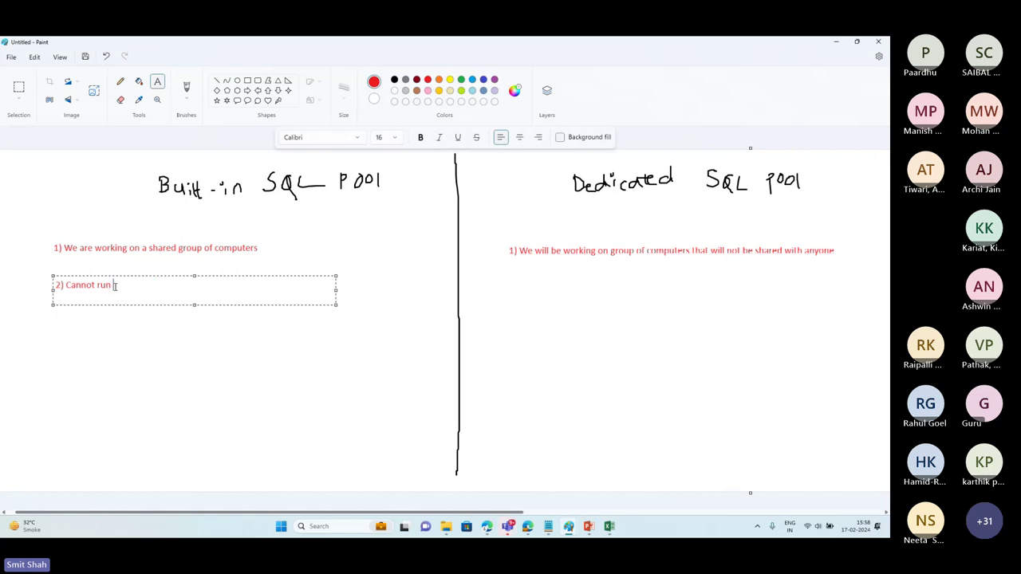
type("commands for creating a tabl")
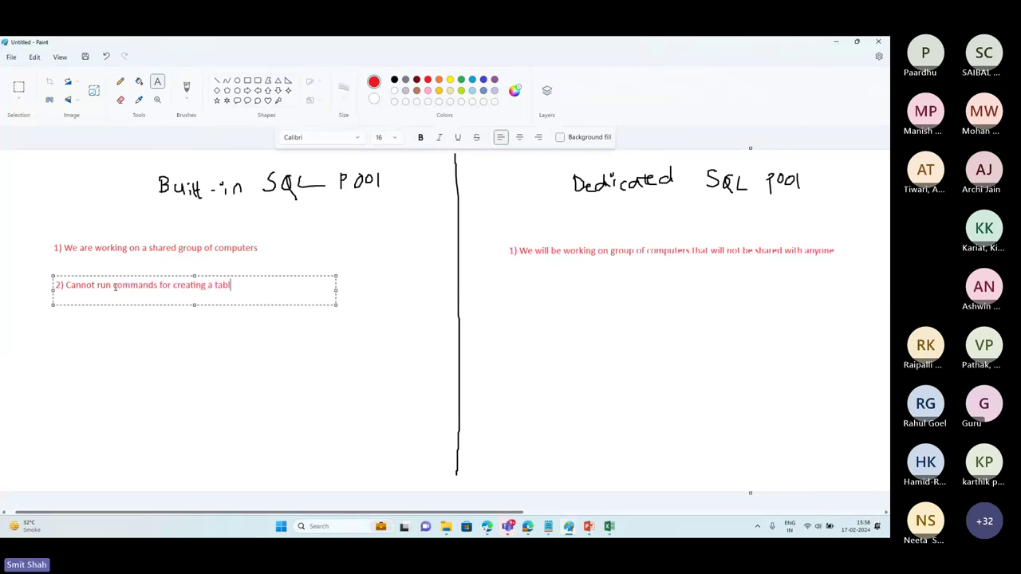
type("e, ")
type("creating ")
type("a")
key("BackSpace")
key("BackSpace")
key("BackSpace")
key("BackSpace")
key("BackSpace")
key("BackSpace")
key("BackSpace")
key("BackSpace")
key("BackSpace")
key("BackSpace")
key("BackSpace")
type("inserting rows")
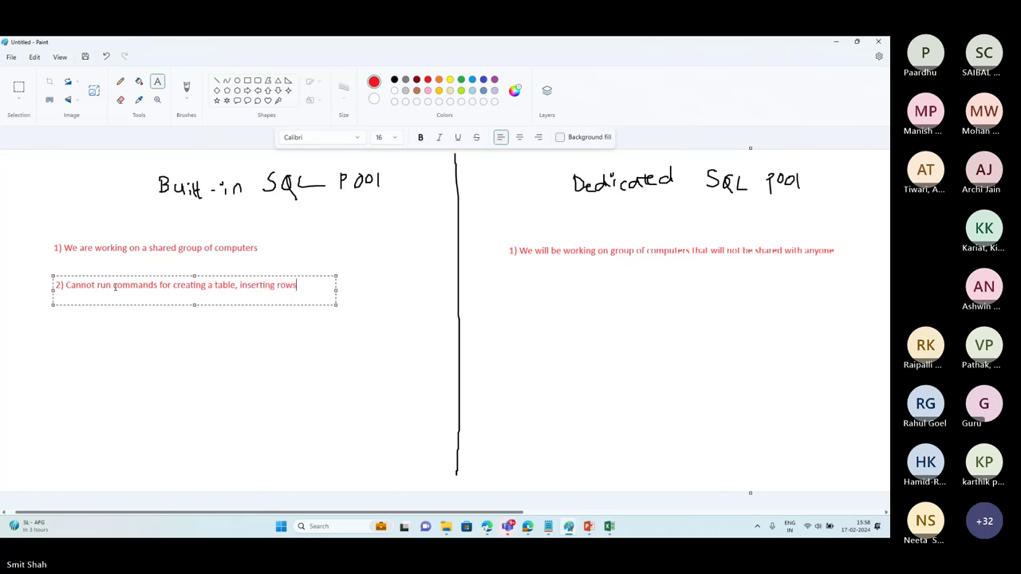
type(" into a table, del")
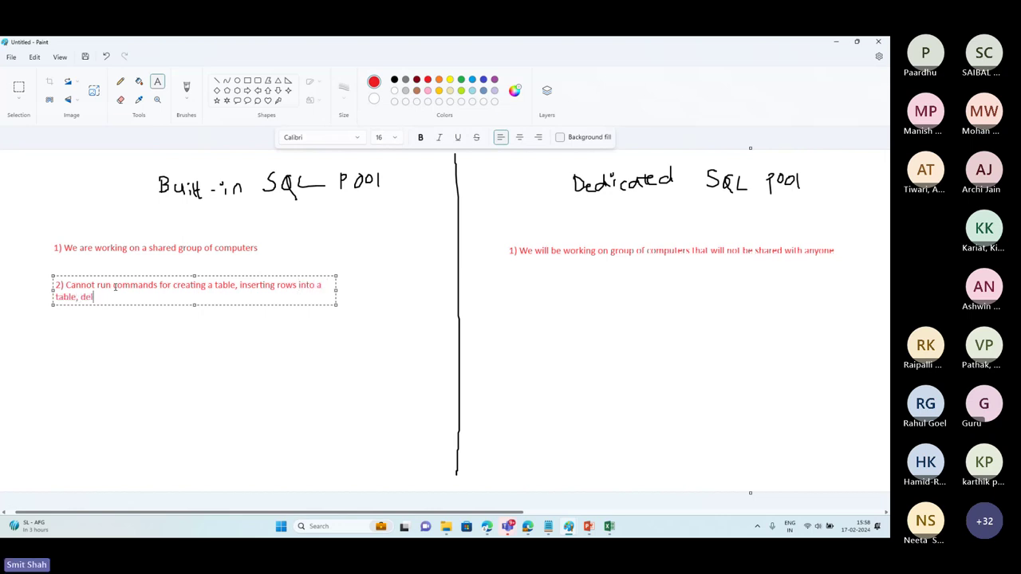
type("eting rows from table.")
Type '2) We can run all sql commands… Only NOT NULL is enforced' under Dedicated, widening the box.
left_click(508, 279)
left_click(509, 279)
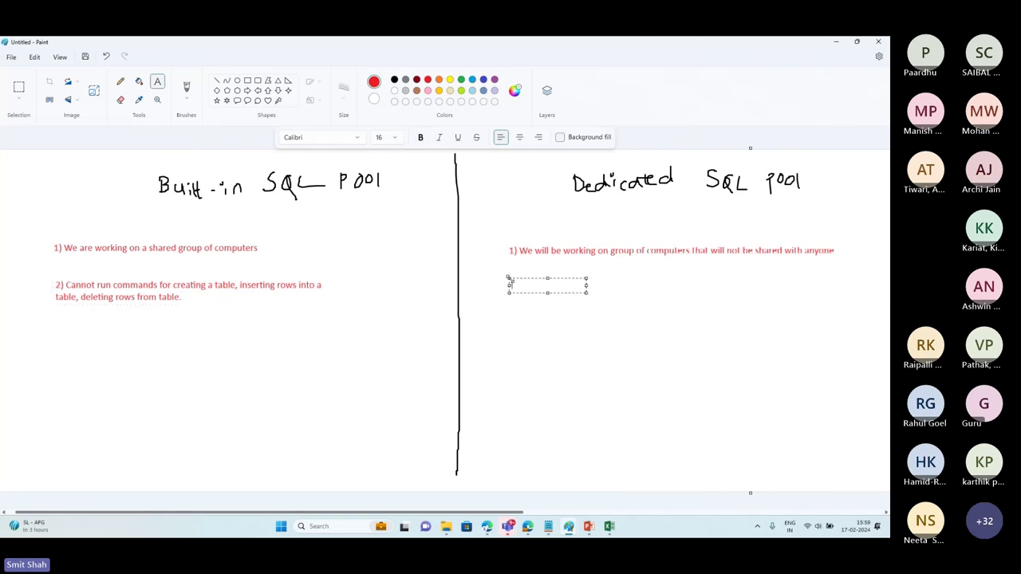
type("2) We can run all")
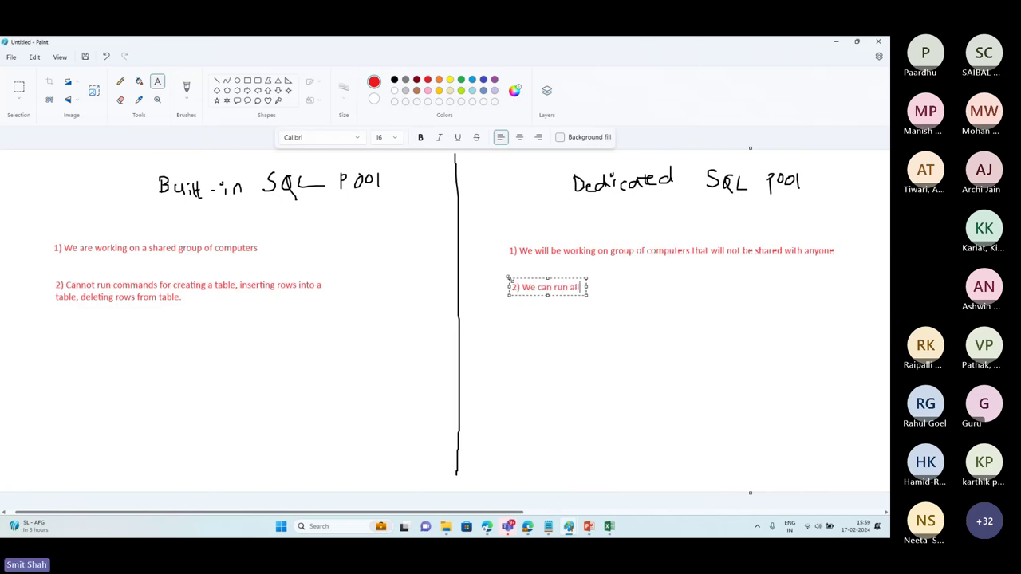
type(" sql command")
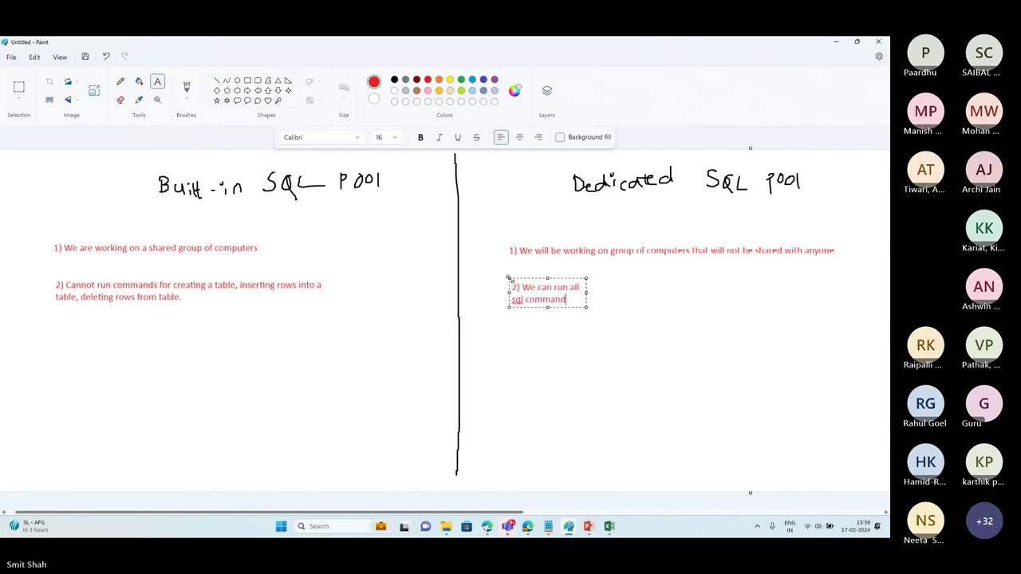
type("s")
left_click_drag(587, 293, 809, 293)
type(", Howe")
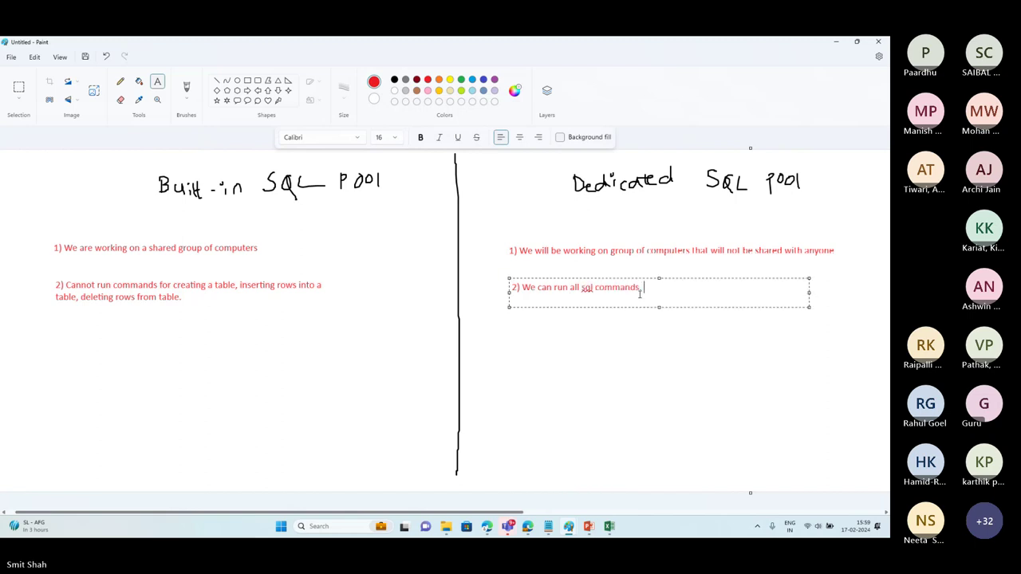
type("ver there is a lim")
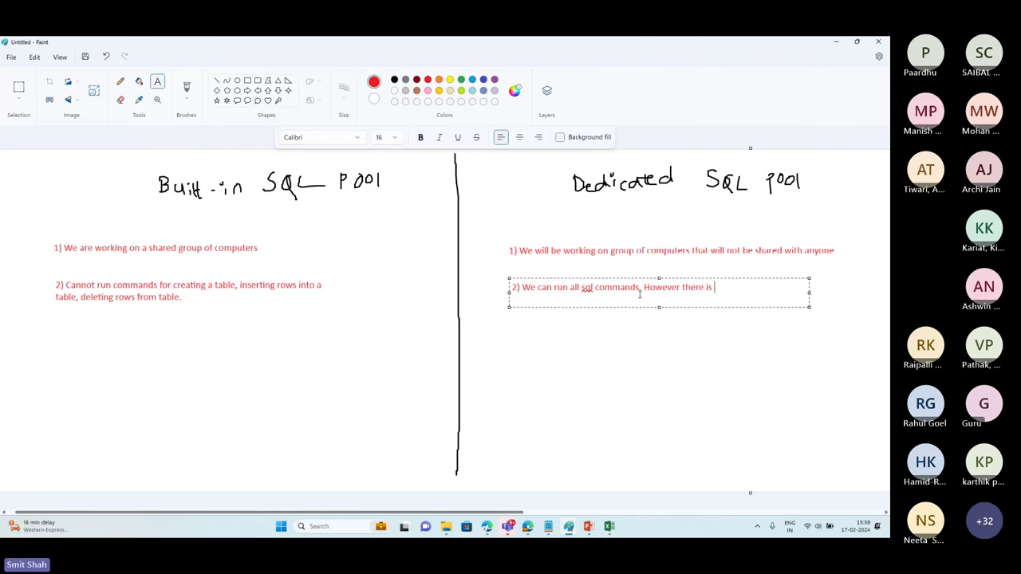
type("itation with")
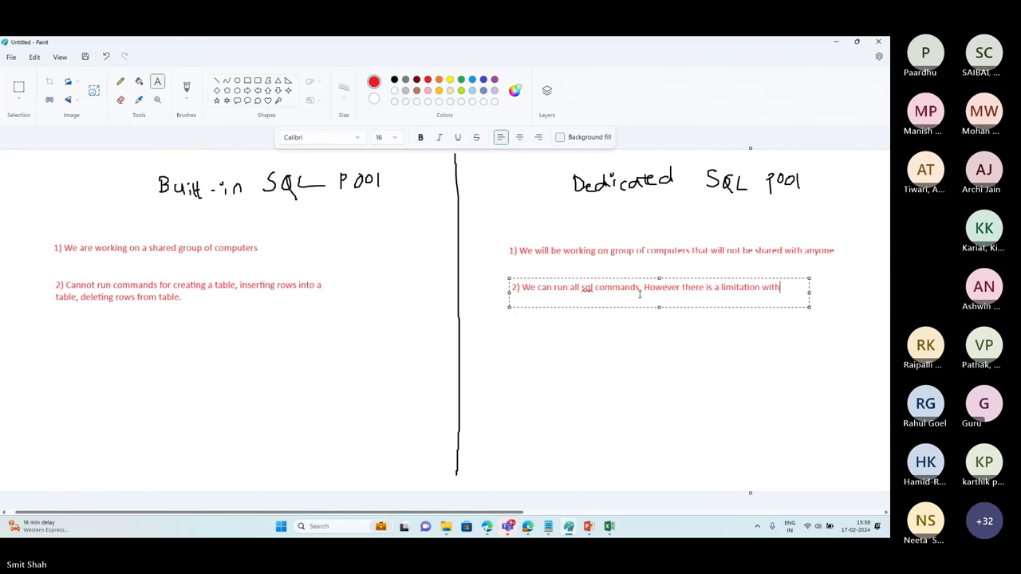
type(" constraints.")
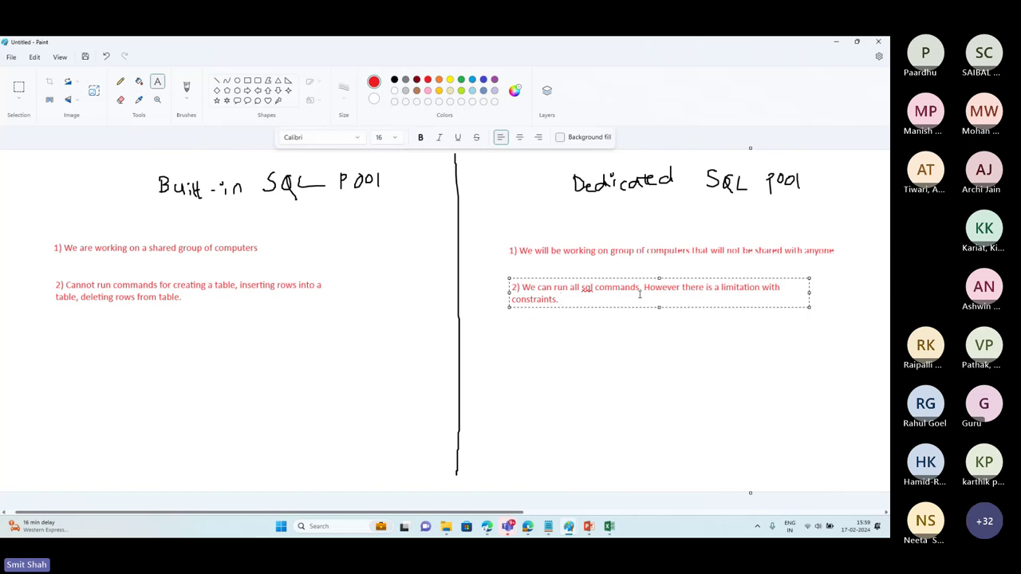
type("Only N")
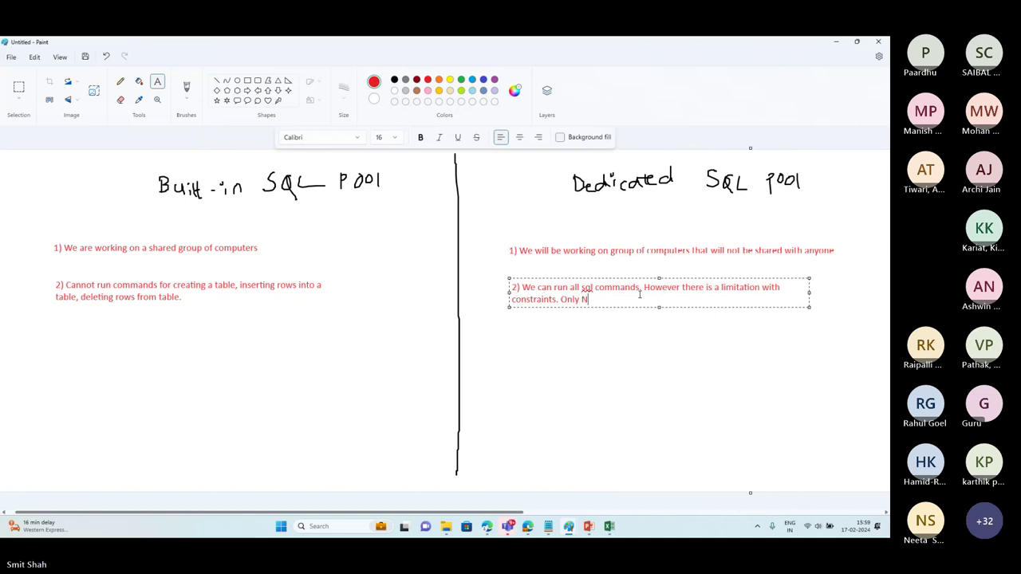
type("OT ")
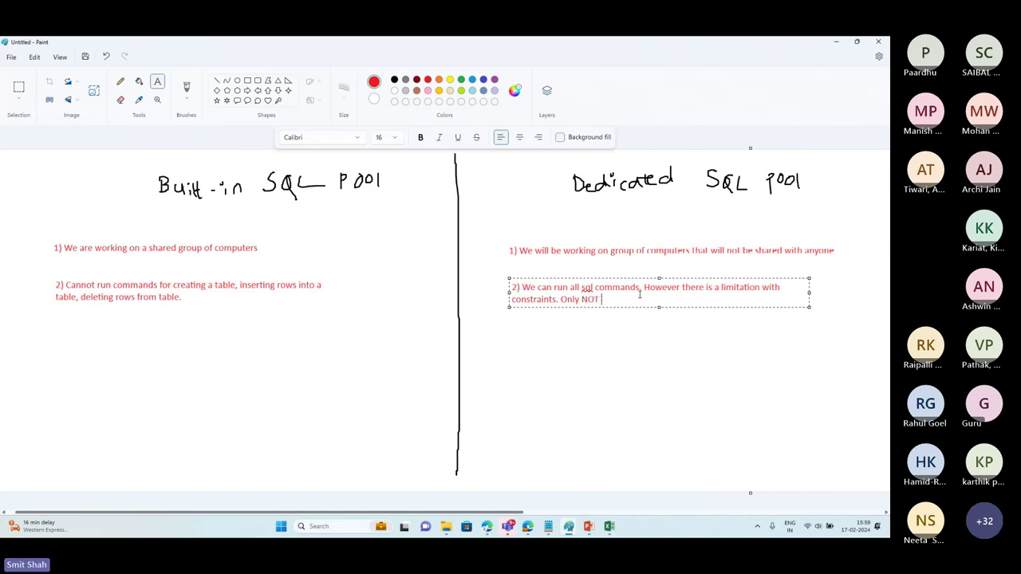
type("NULL")
type("is enforced, while other e")
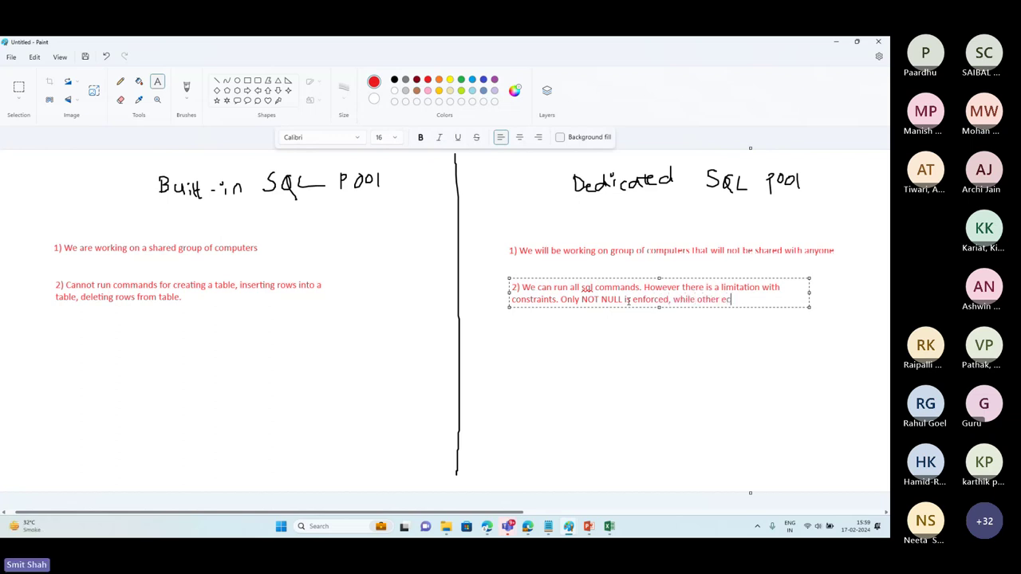
key("BackSpace")
type("constraints")
type("a")
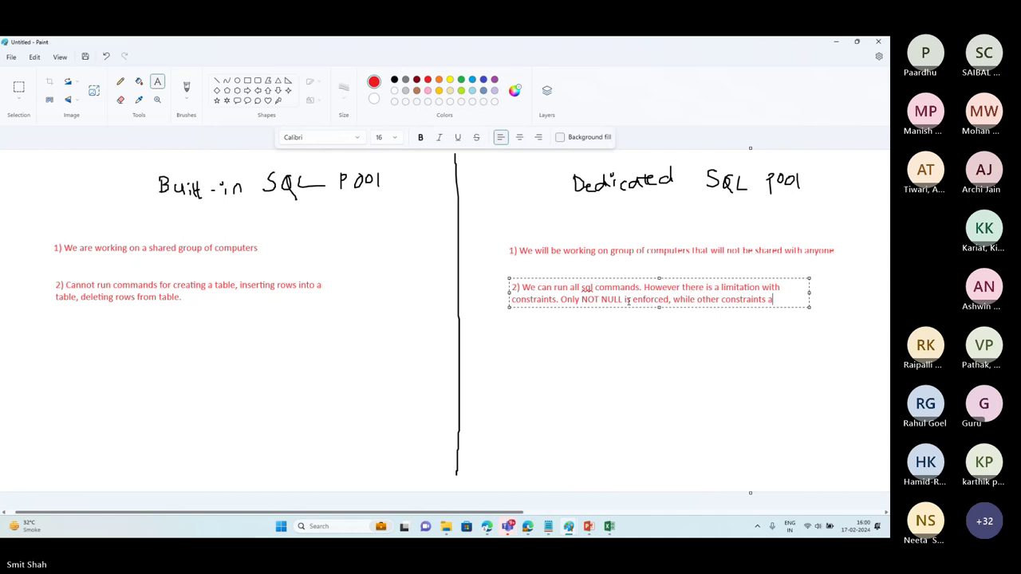
type("re not enfor")
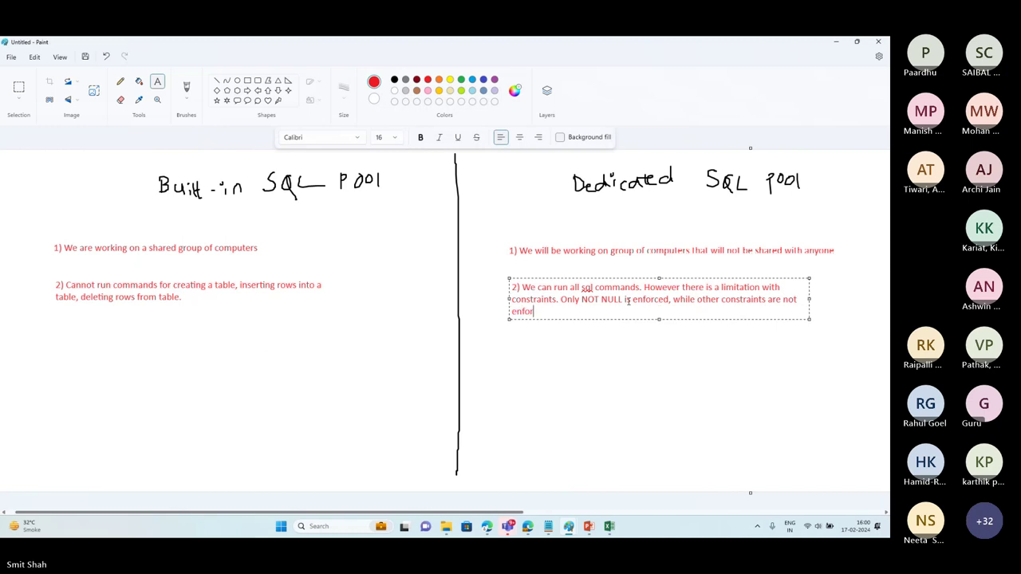
type("ced")
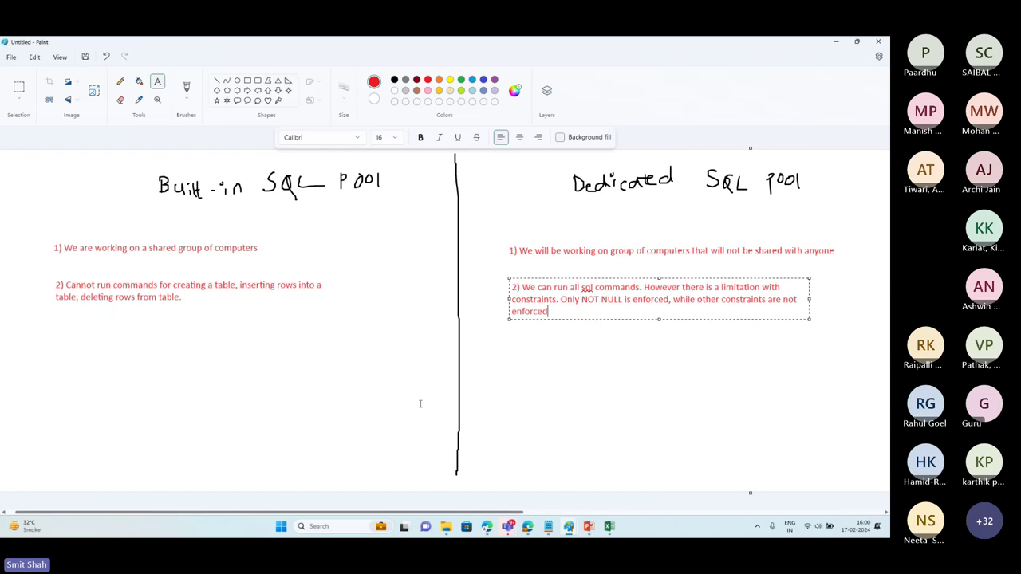
End the Dedicated note with a period and place a new text box beside 'from table'.
left_click(182, 297)
left_click(183, 298)
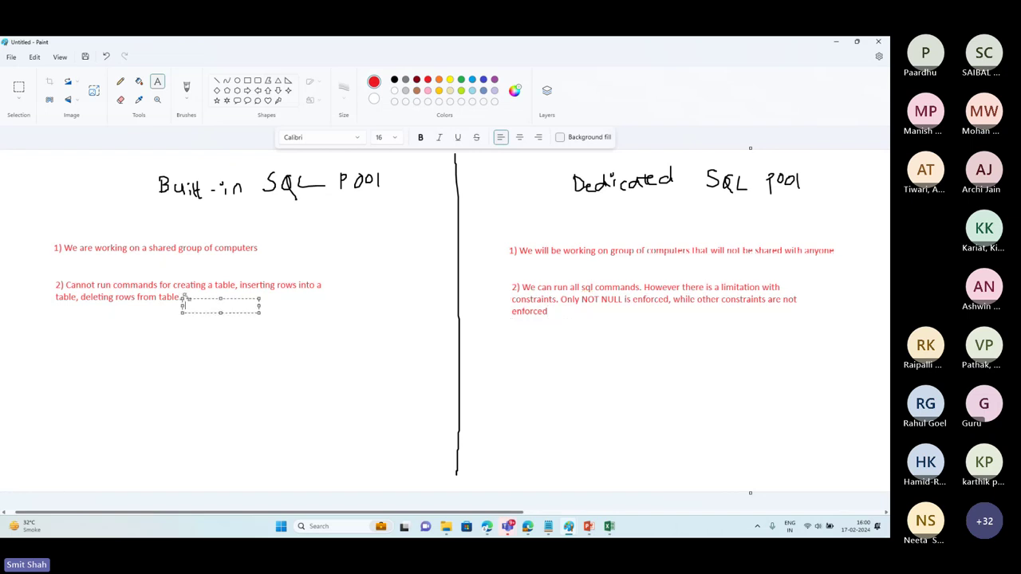
type(".")
left_click(187, 299)
left_click(187, 298)
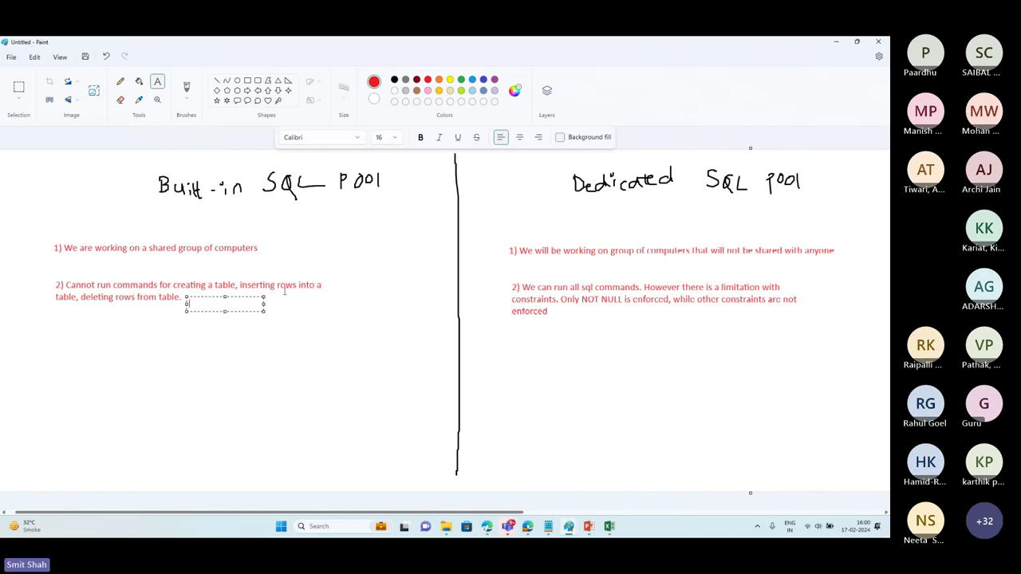
key("Escape")
left_click(187, 297)
left_click_drag(258, 296, 256, 292)
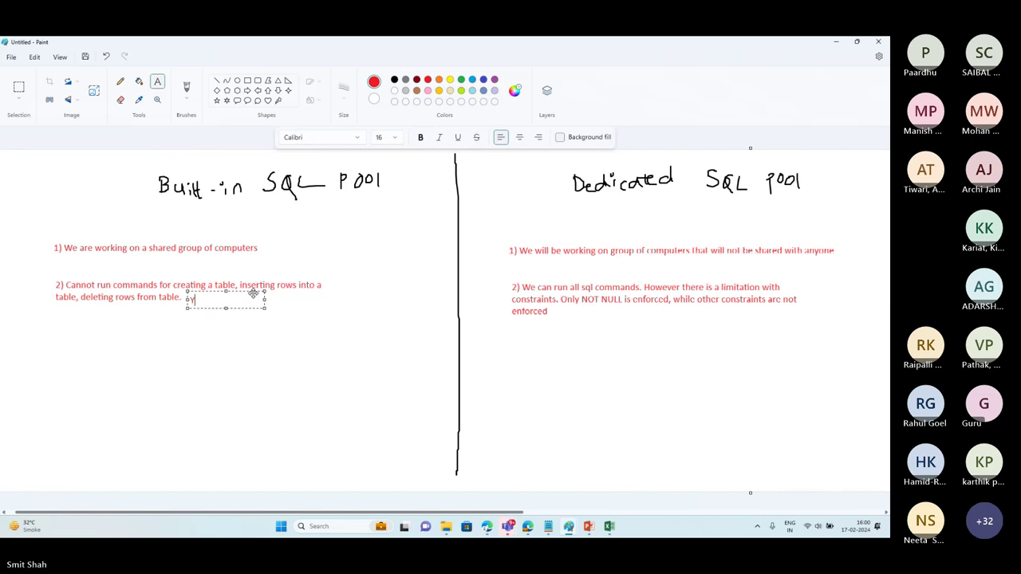
Type 'You can only run commands to perform analysis i.e SELECT, GROUP BY, HAVING, WHERE.'.
type("You can only run comam")
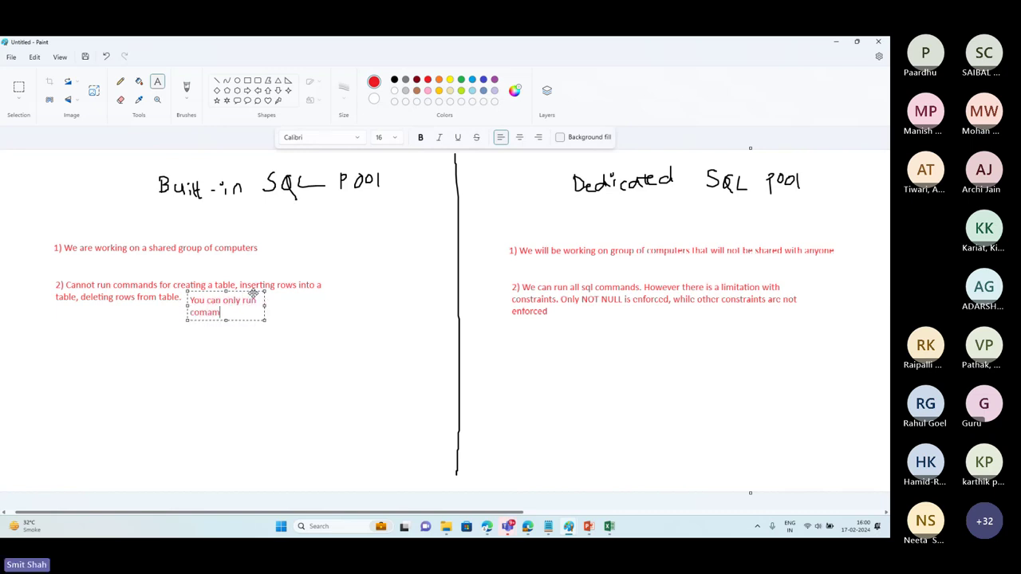
key("BackSpace")
key("BackSpace")
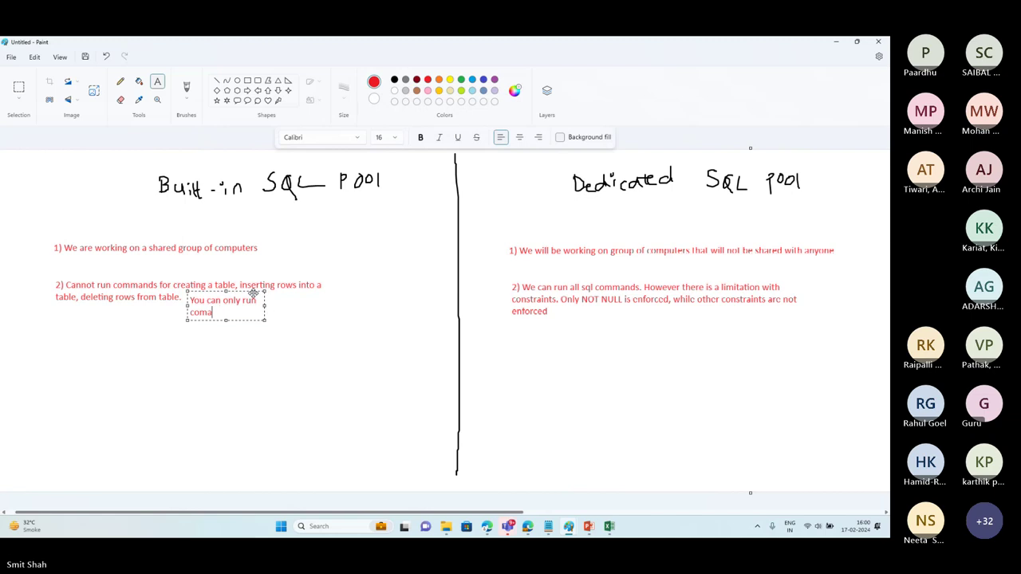
type("mands to perform ")
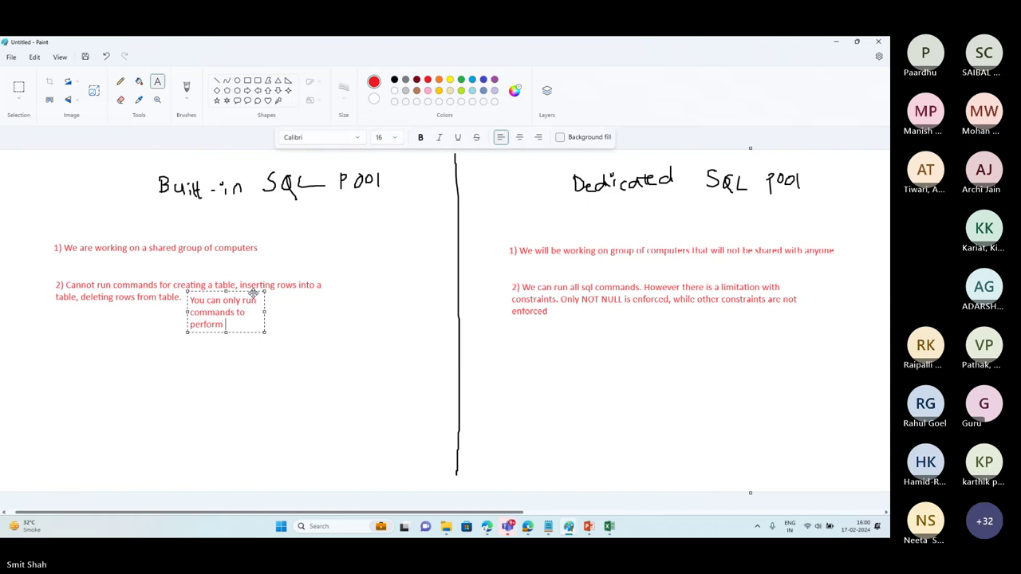
type("analysis")
left_click_drag(265, 312, 436, 311)
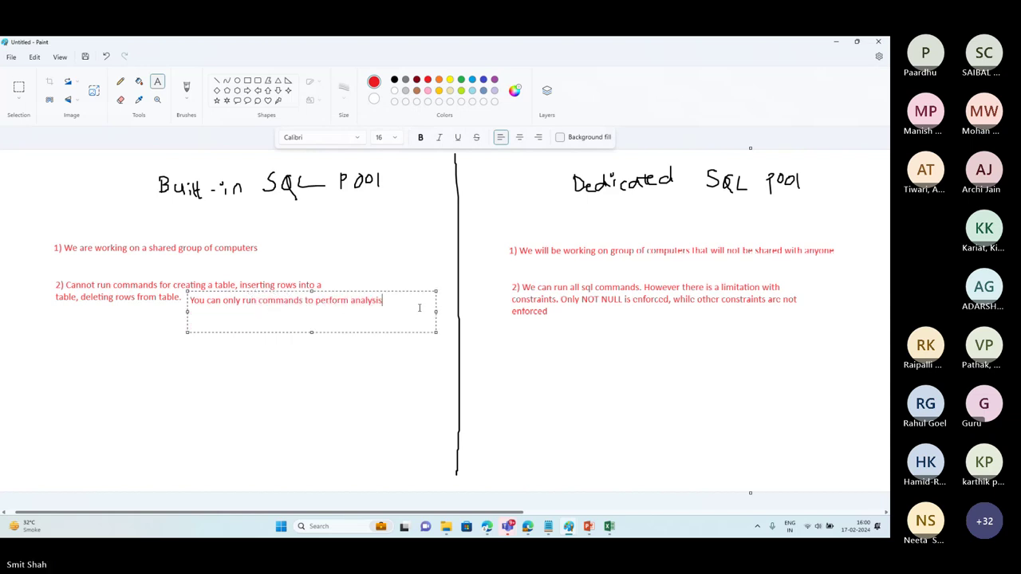
type("i.e. ")
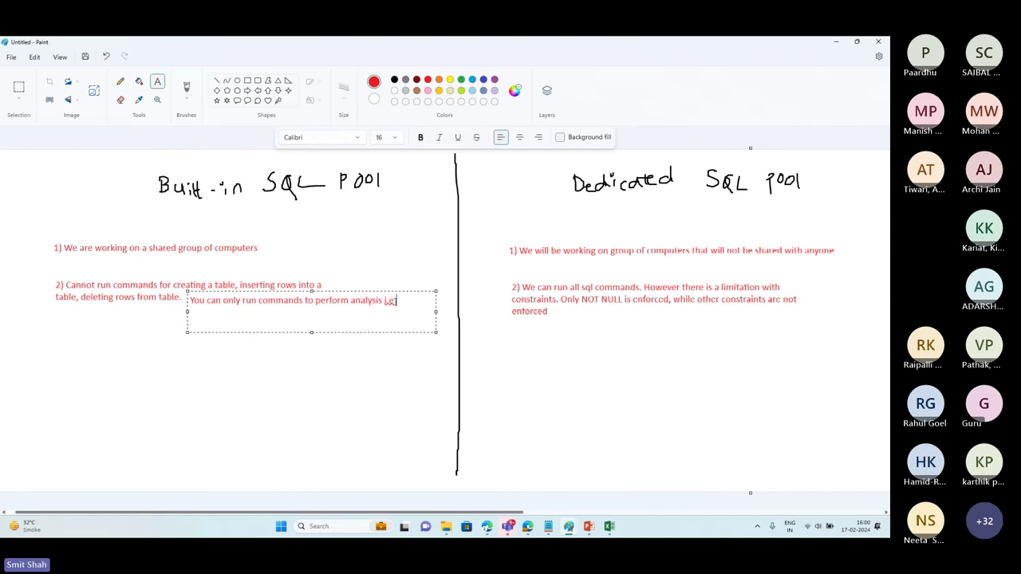
type("SELECT c")
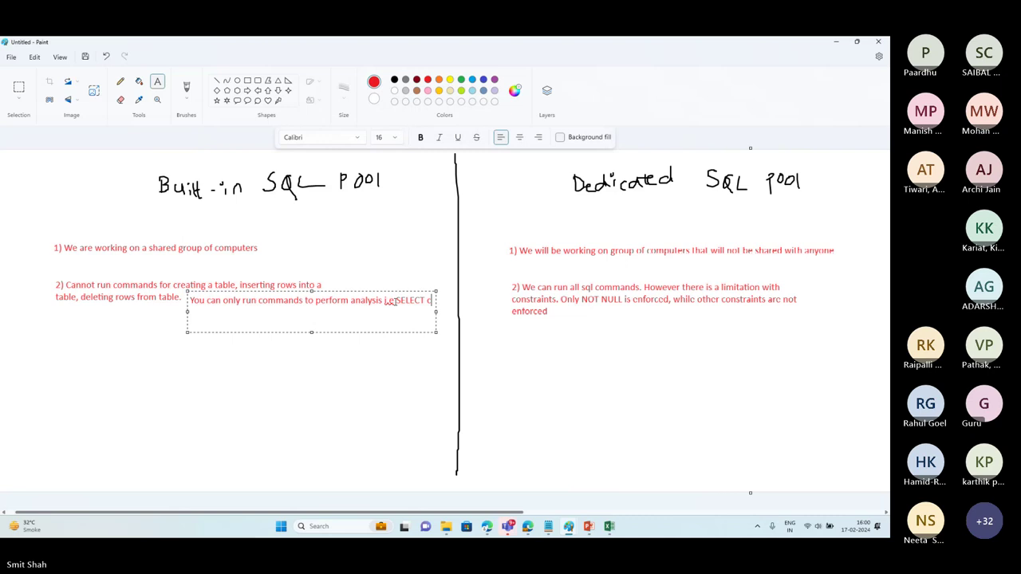
type("o")
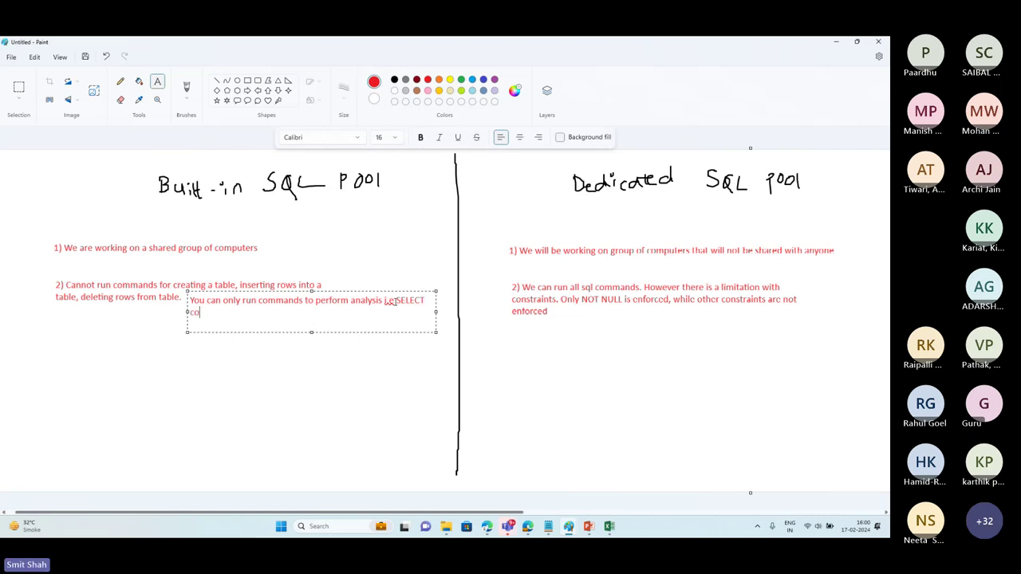
type("mmand, GRO")
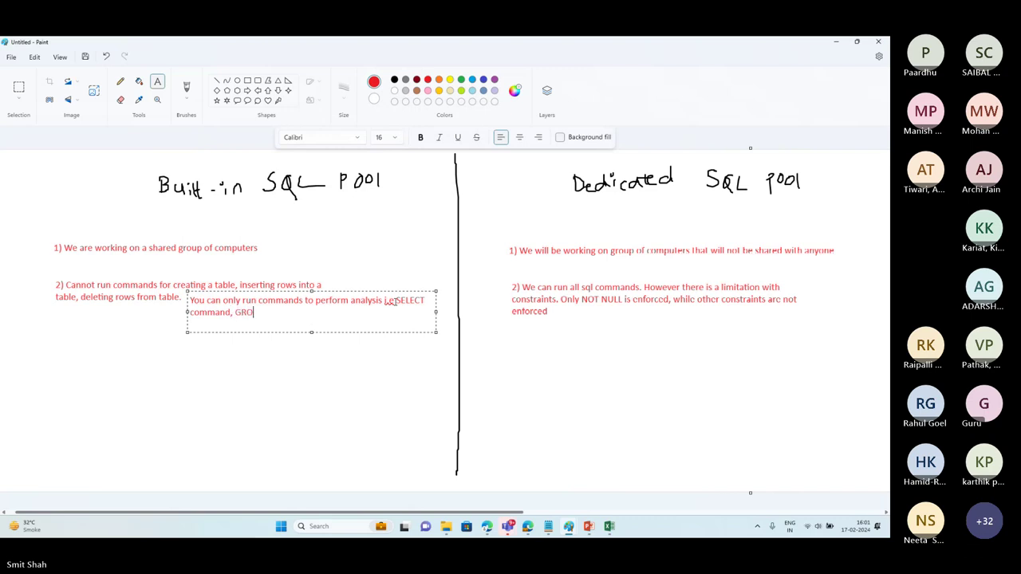
type("UPBY")
left_click(393, 301, "shift")
key("BackSpace")
type("co")
key("BackSpace")
key("BackSpace")
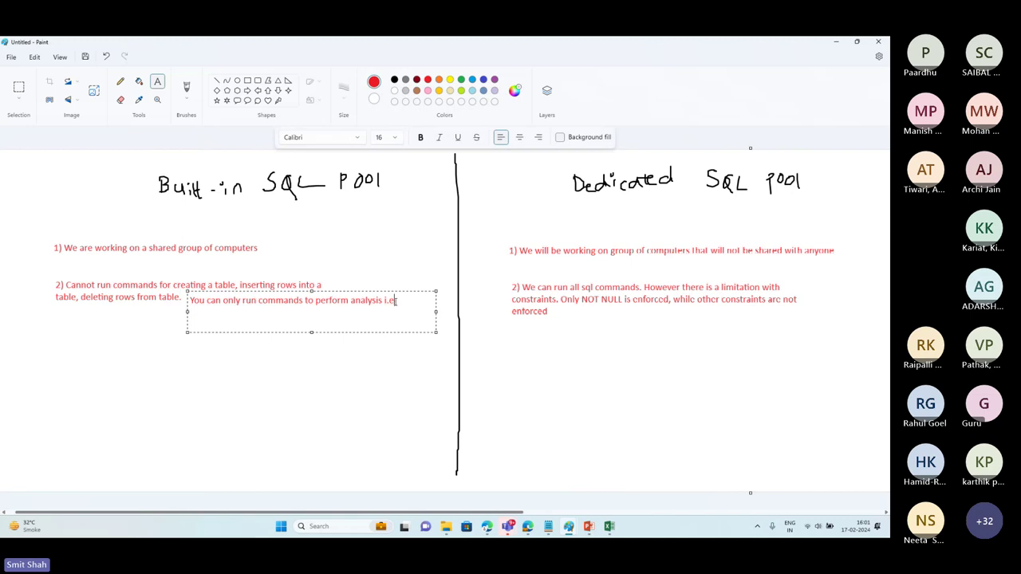
key("Return")
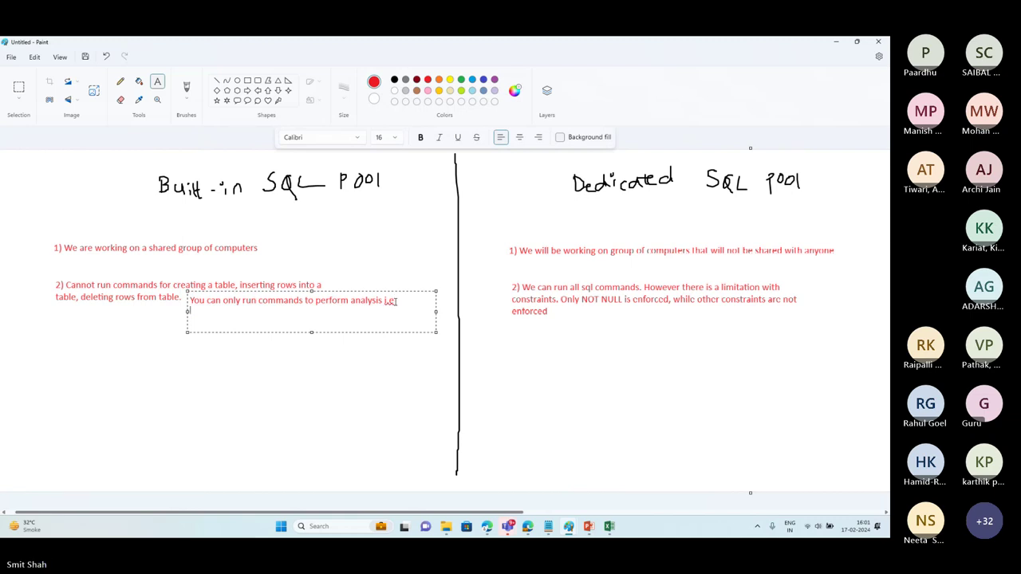
type("s i.e SELEC")
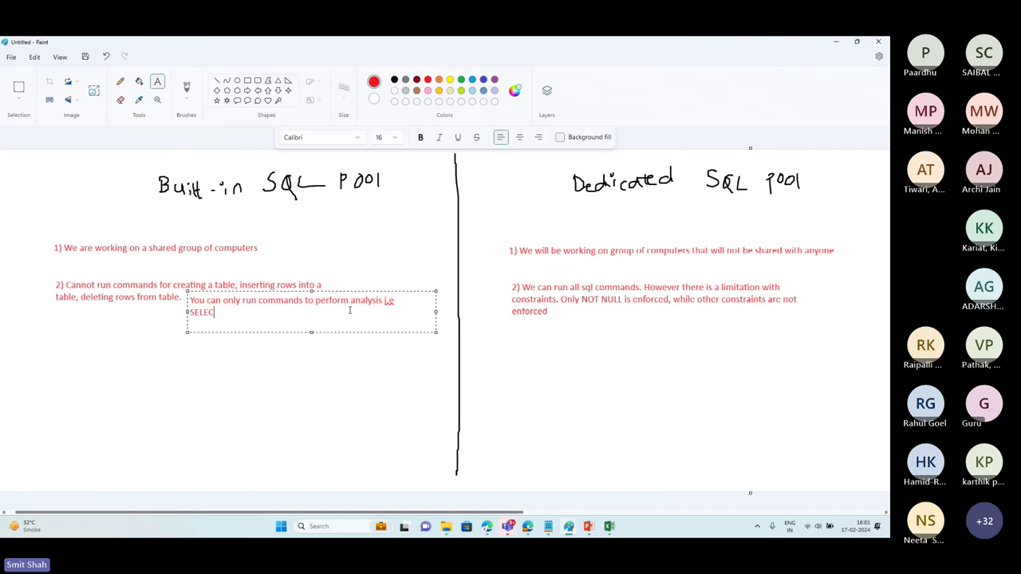
type("T, GROUP")
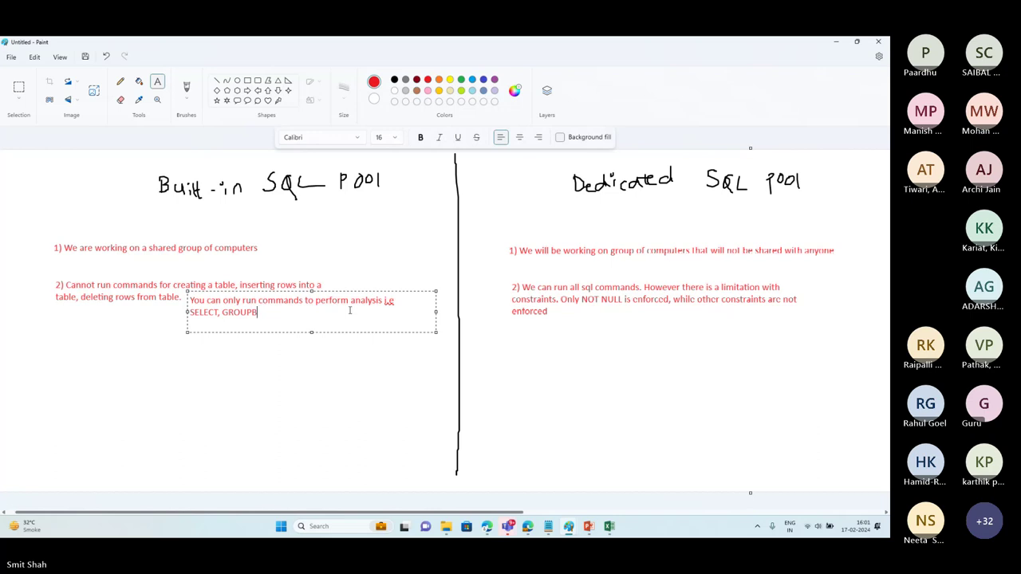
type(" BY, H")
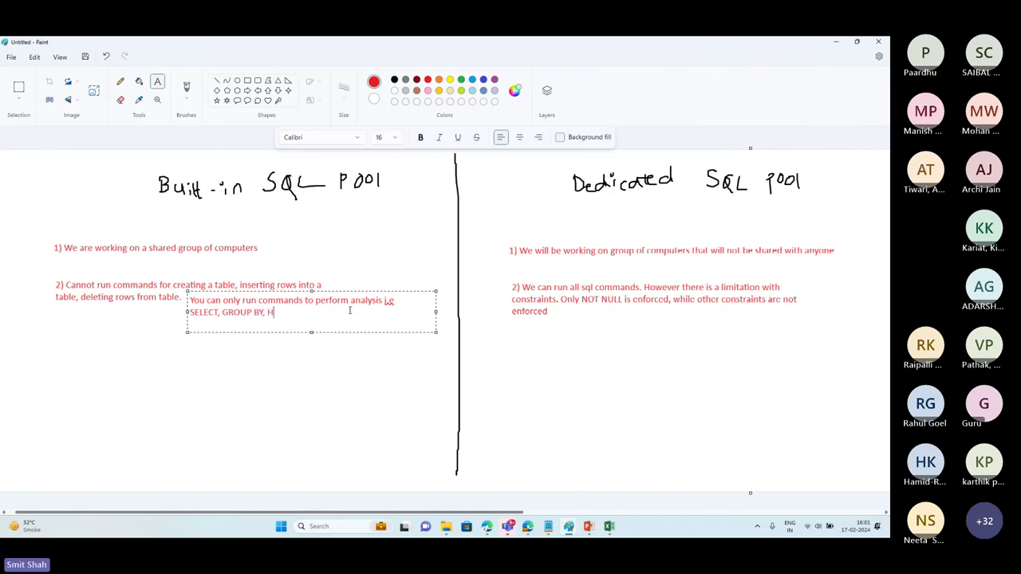
type("AVI")
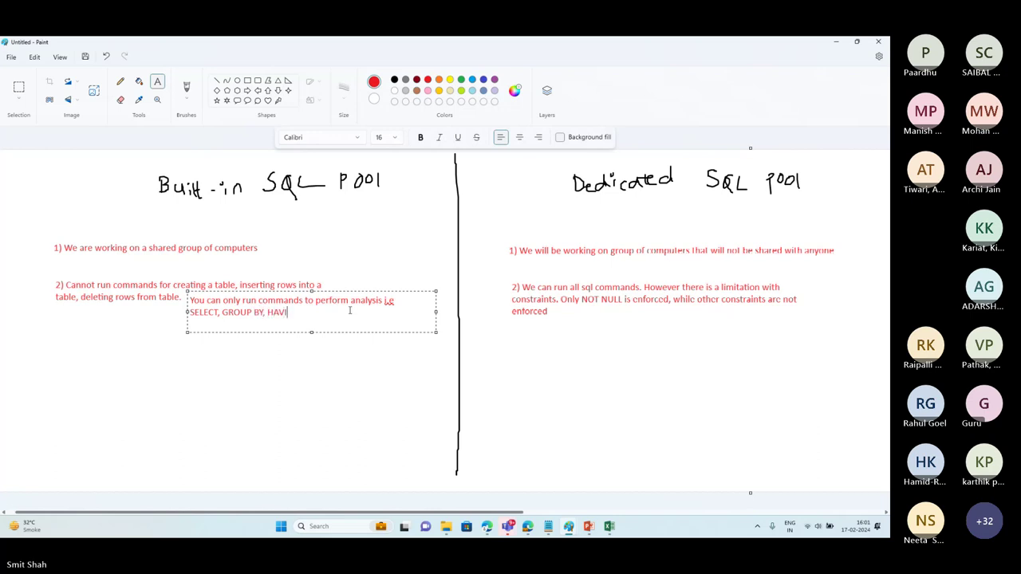
type("NG, WHERE")
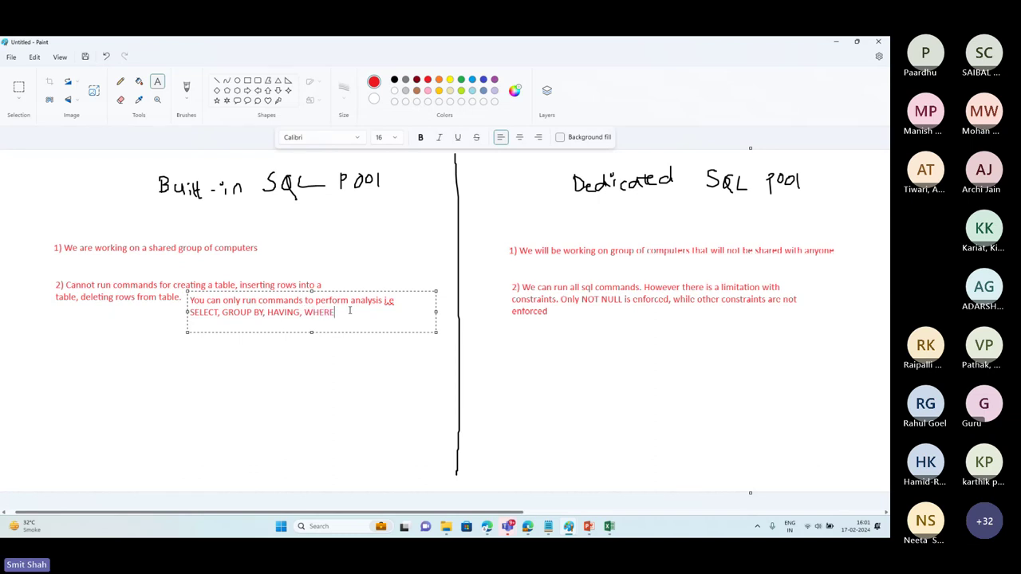
type(".")
Bring the Edge window with the webinarrg resource group back to the front.
left_click(835, 41)
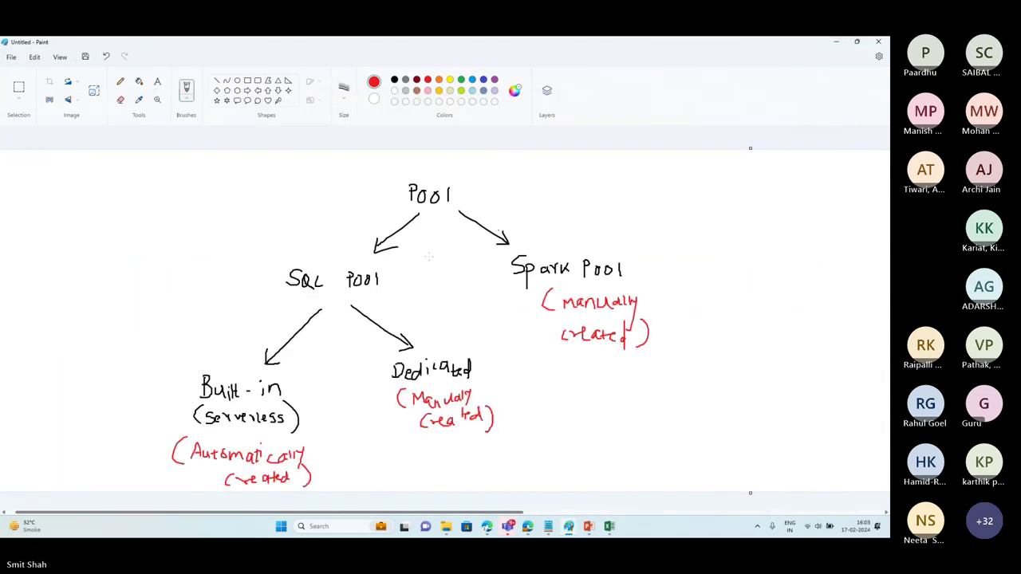
left_click(836, 41)
left_click(838, 44)
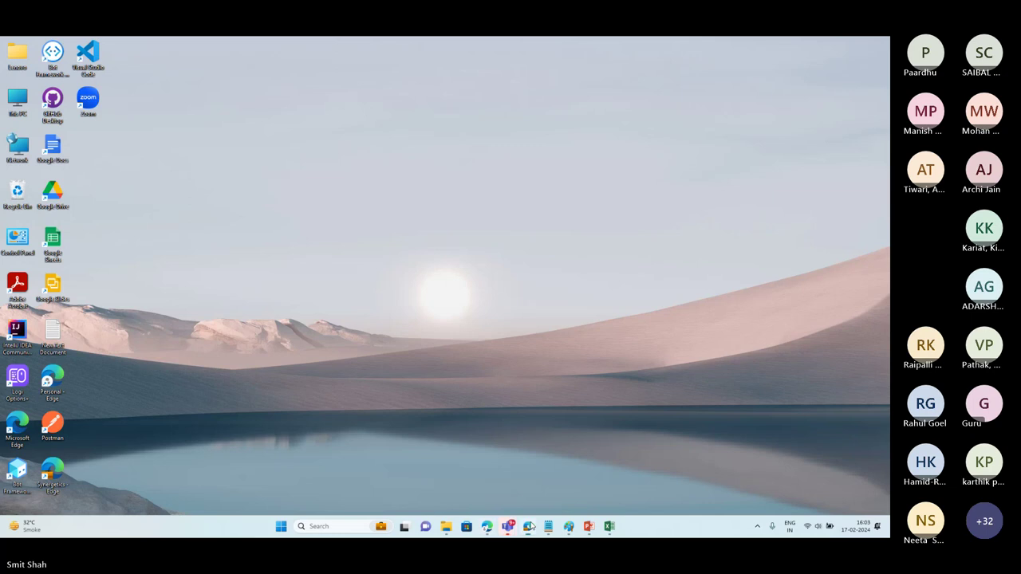
left_click(527, 526)
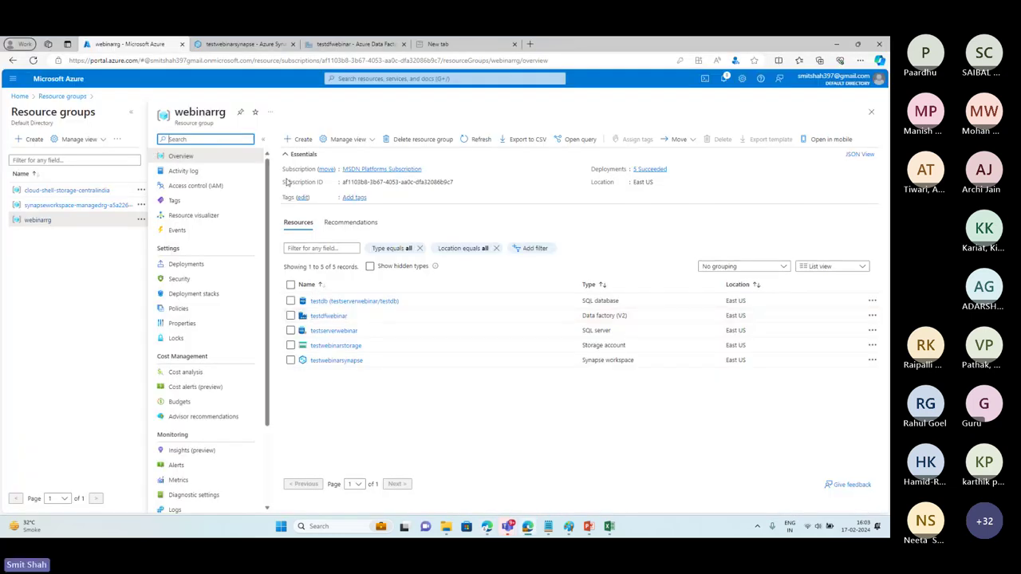
Close the Synapse, Data Factory and empty new tabs, then open testwebinarsynapse.
right_click(238, 48)
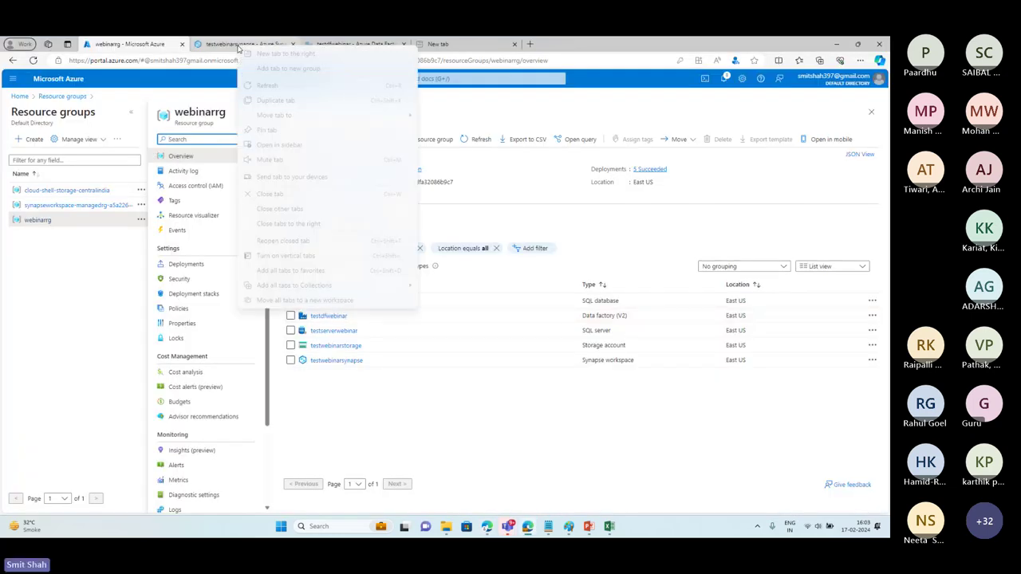
left_click(279, 195)
left_click(494, 114)
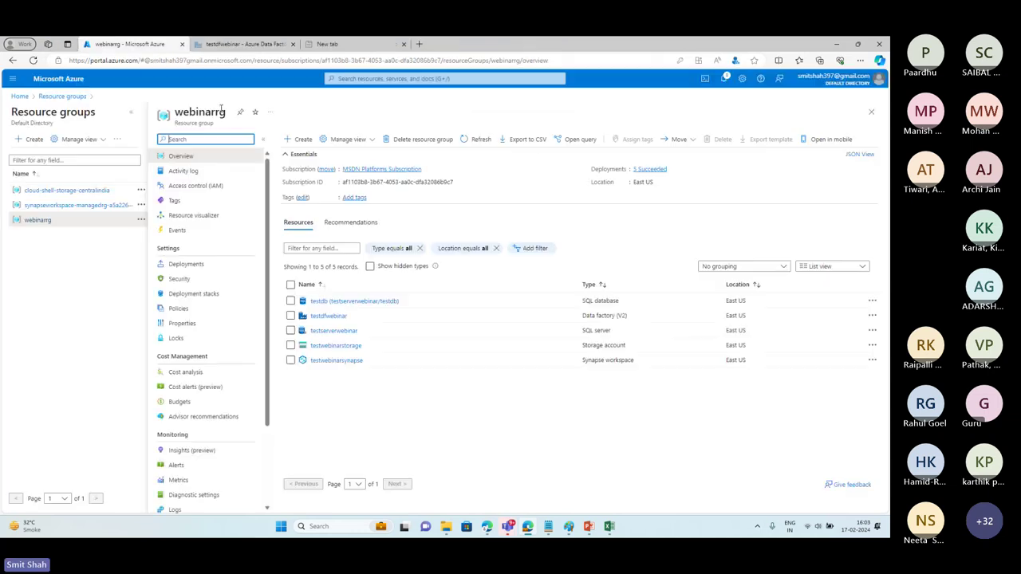
right_click(250, 49)
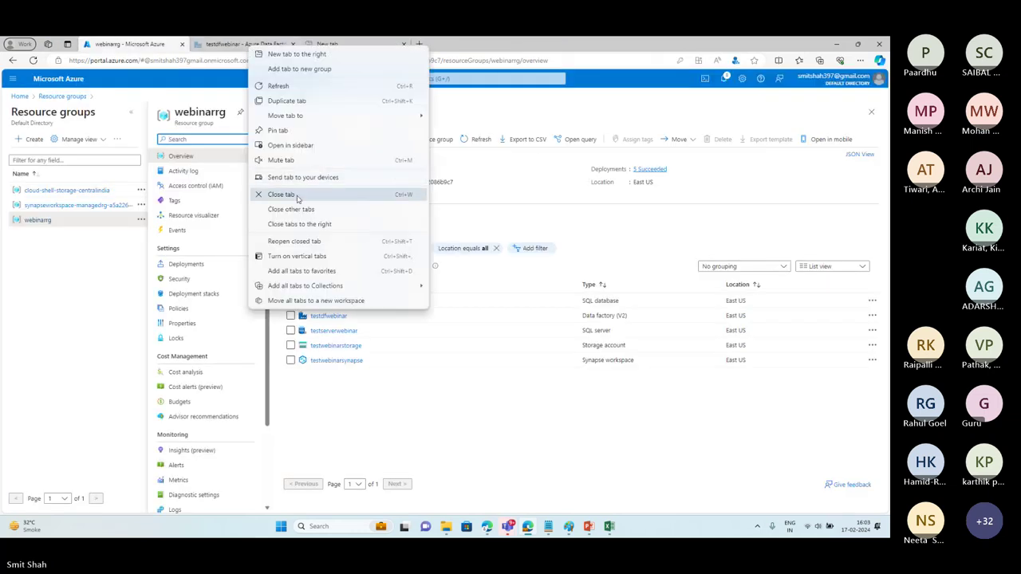
left_click(347, 195)
left_click(491, 112)
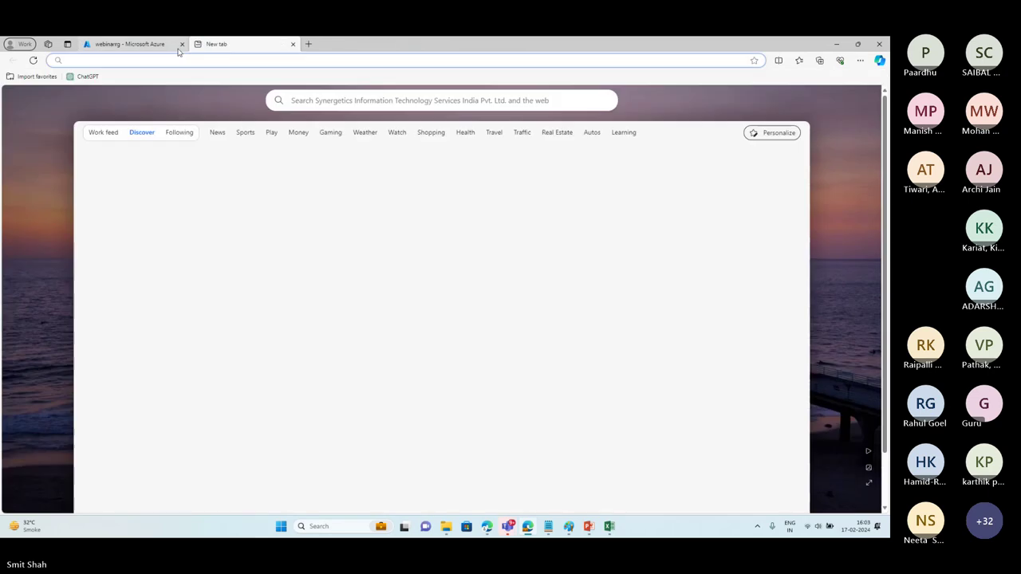
right_click(216, 45)
left_click(263, 159)
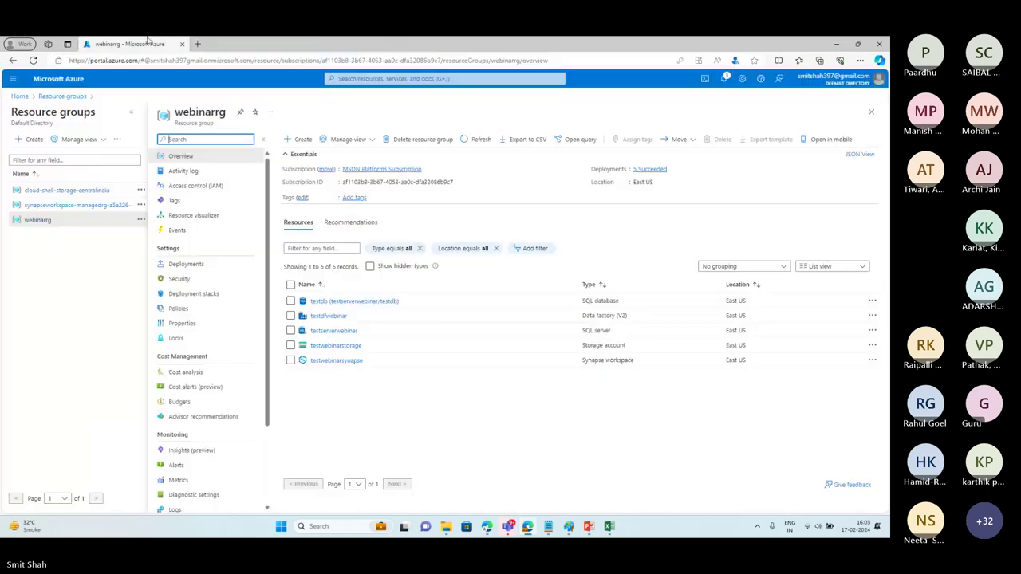
left_click(335, 364)
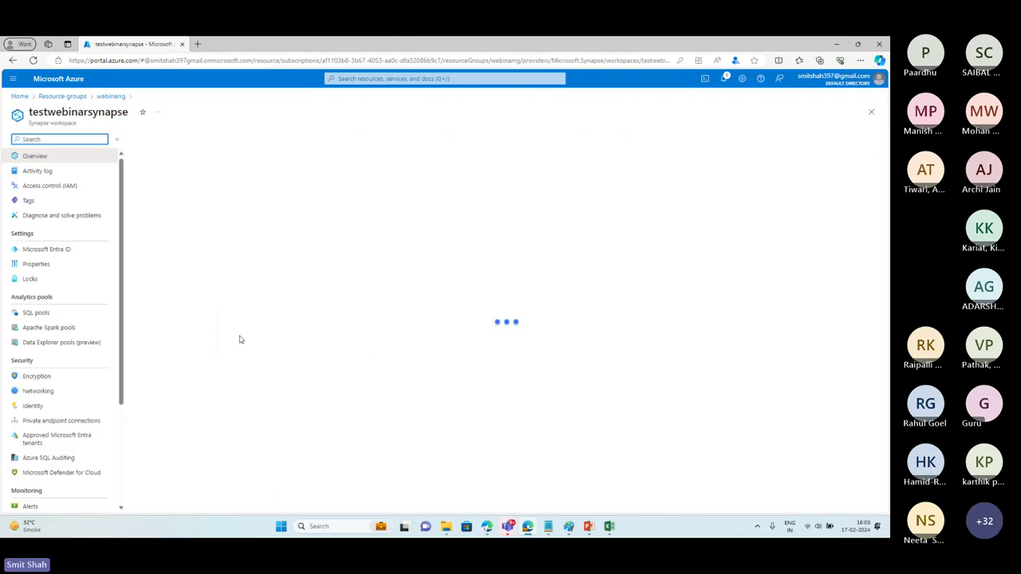
Open Synapse Studio for testwebinarsynapse, signing in with the already signed-in account.
left_click(171, 353)
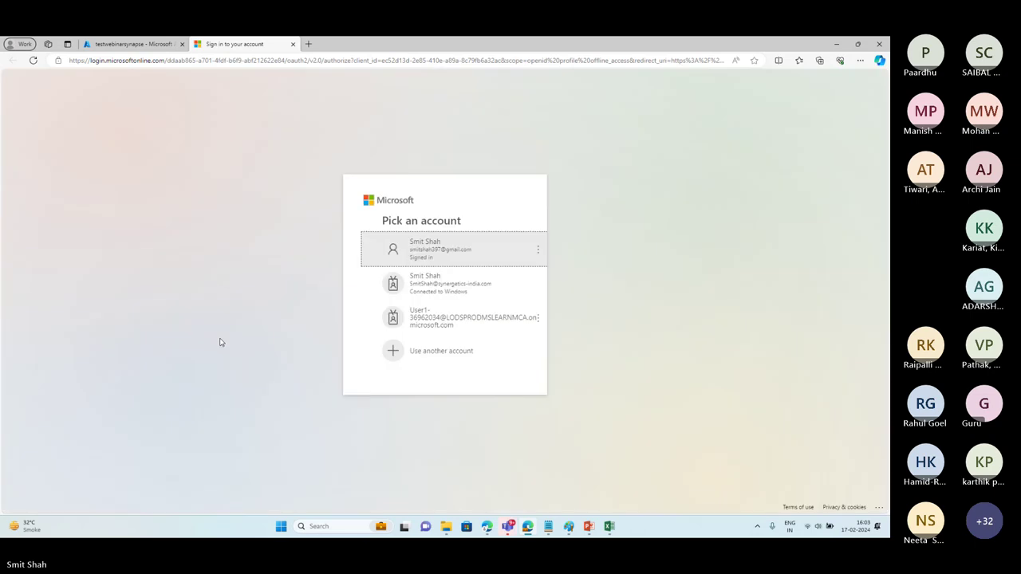
left_click(406, 252)
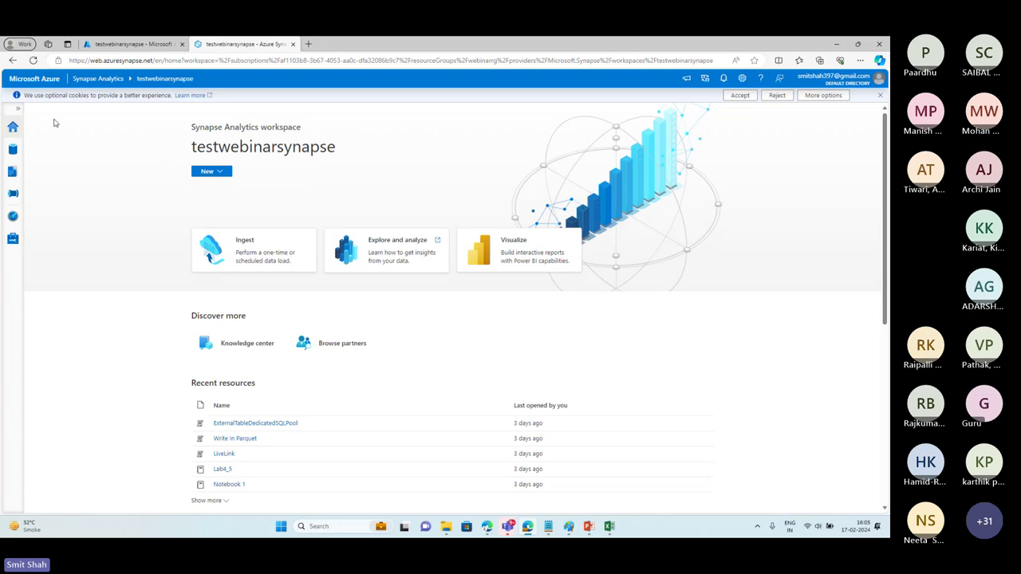
Expand the sidebar and show the Manage hub's SQL pools page, listing only the Built-in pool.
left_click(19, 110)
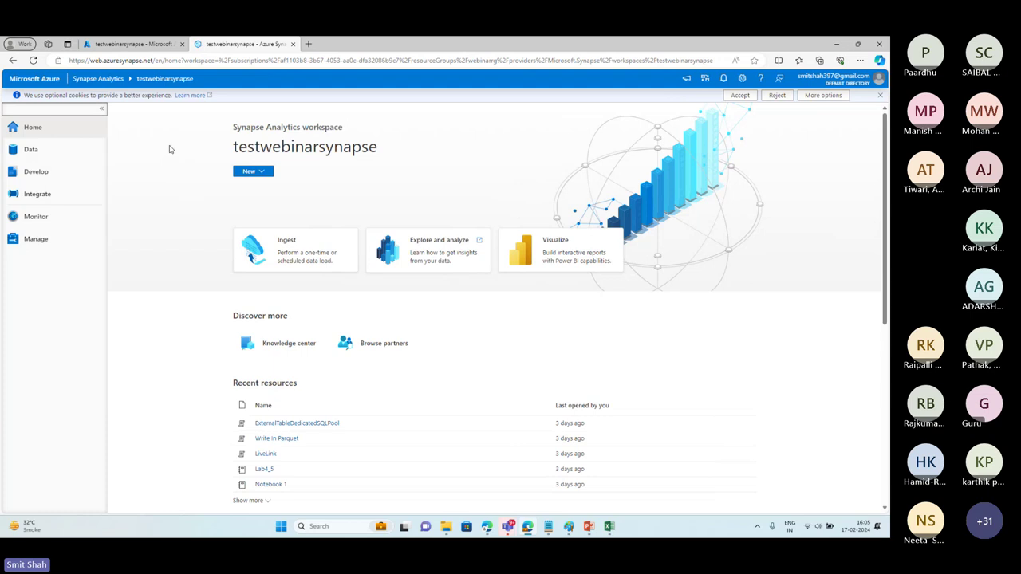
left_click(55, 238)
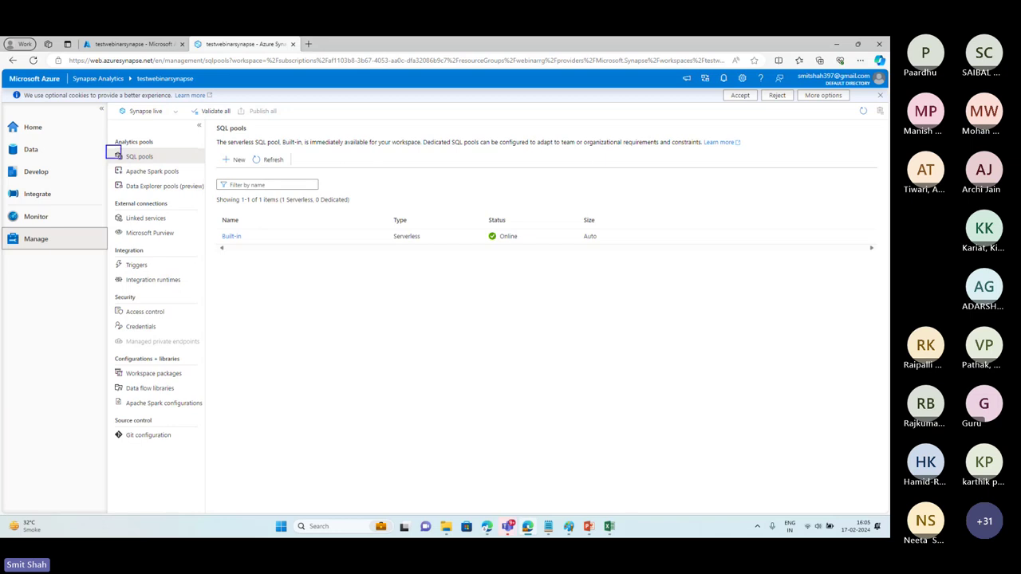
mouse_move(106, 145)
left_mouse_down()
mouse_move(124, 159)
mouse_move(202, 176)
left_mouse_up()
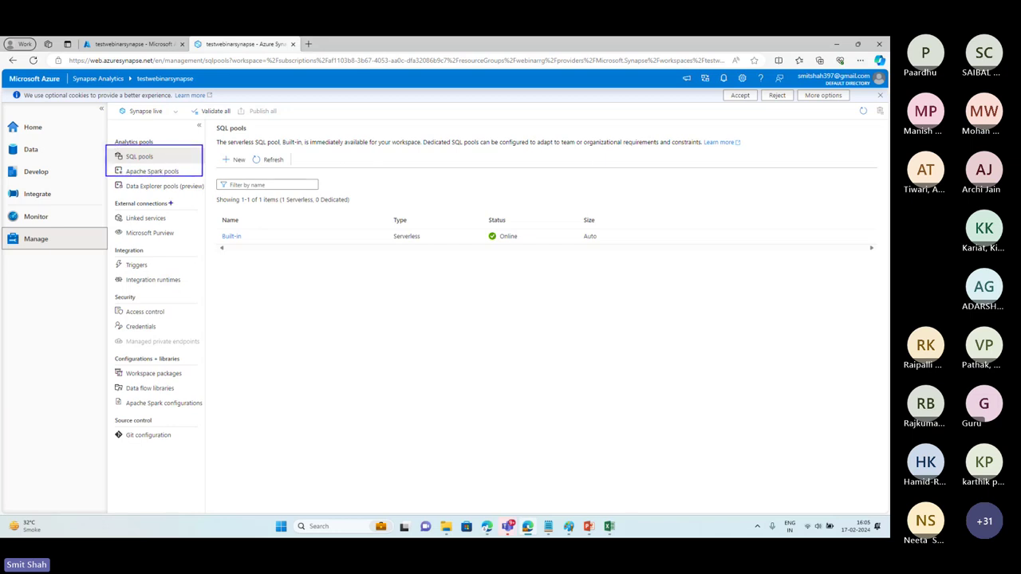
mouse_move(118, 192)
left_mouse_down()
mouse_move(133, 192)
mouse_move(84, 212)
left_mouse_up()
key("Escape")
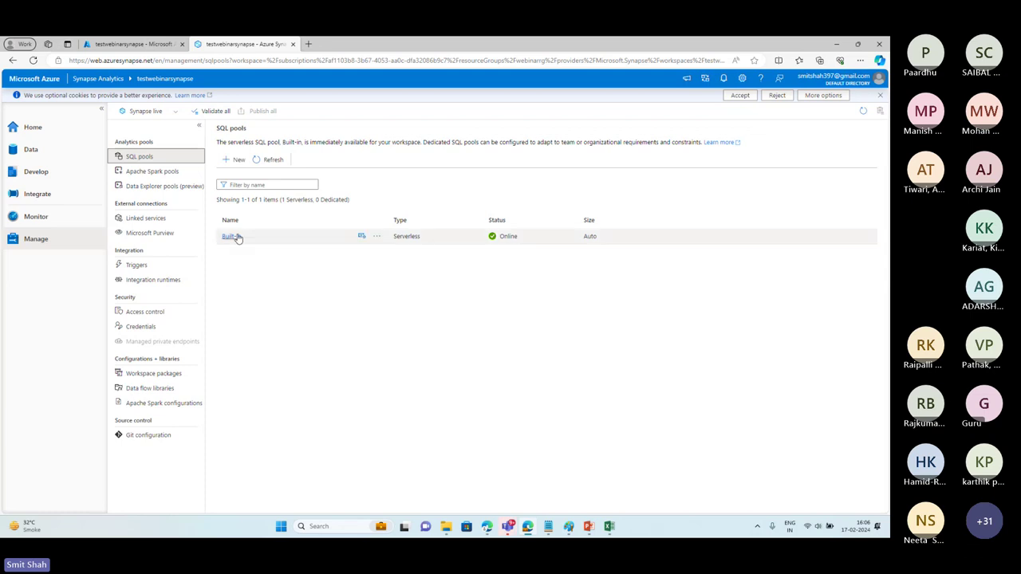
Start a new dedicated SQL pool named dedicatedsqlpoolwebinar, defaulting to DW1000c.
left_click(234, 160)
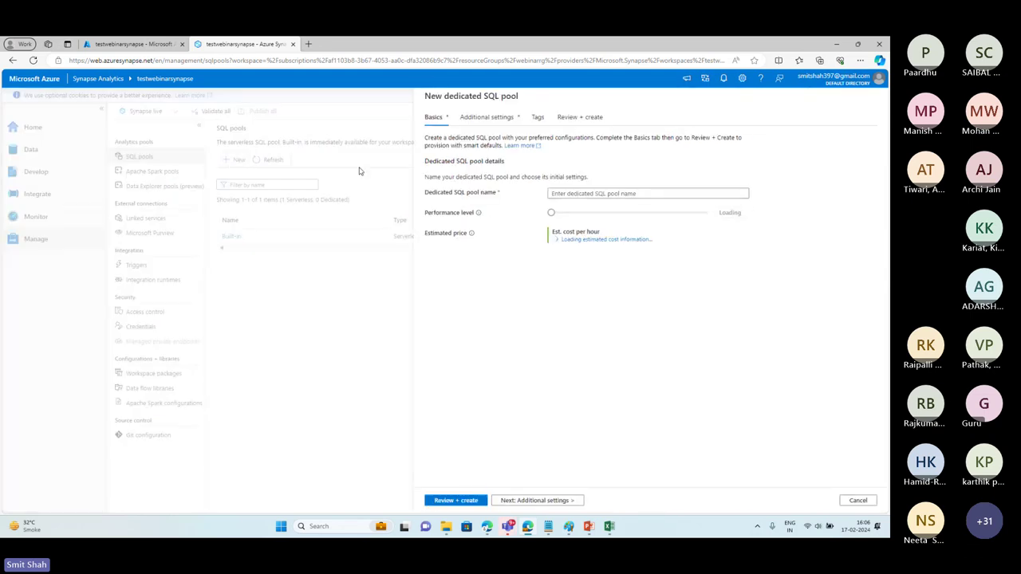
left_click(600, 194)
type("dedi")
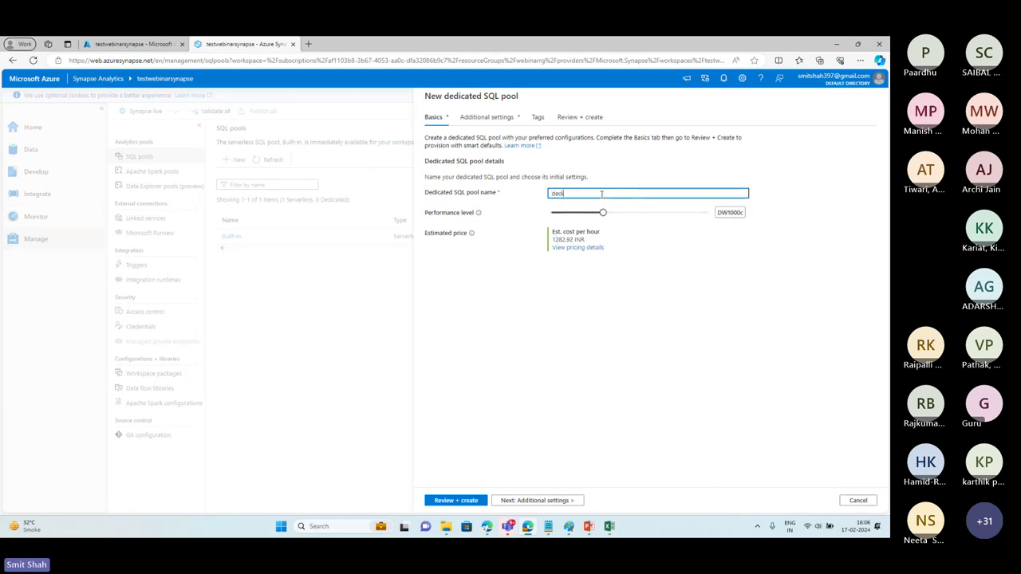
type("catedsqlpoo")
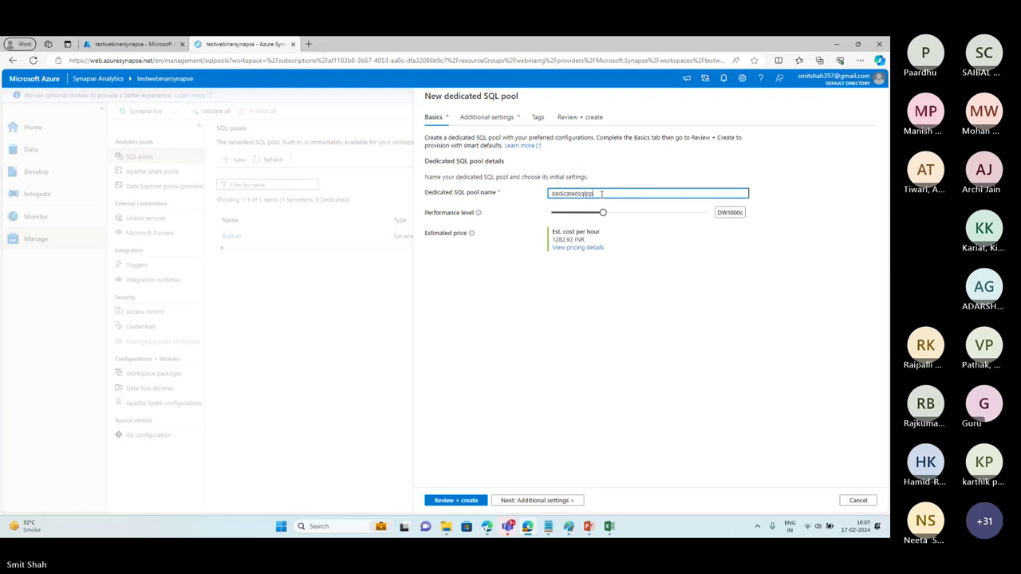
type("lwebinar")
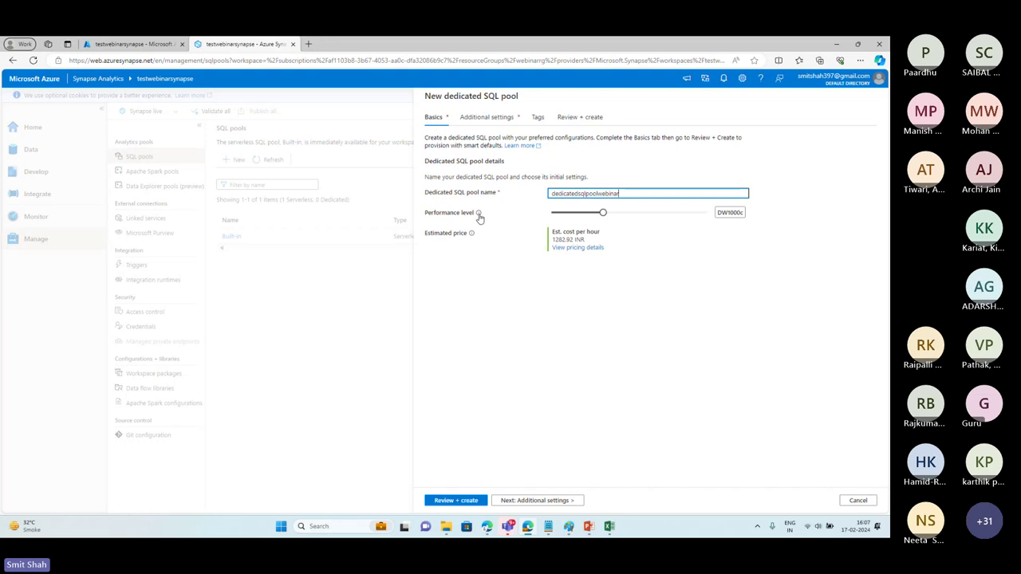
mouse_move(478, 216)
Sketch DWU with arrows branching to handwritten Compute, Network and Storage.
mouse_move(595, 305)
left_mouse_down()
mouse_move(595, 333)
mouse_move(605, 333)
mouse_move(594, 333)
mouse_move(659, 313)
mouse_move(699, 324)
mouse_move(702, 301)
left_mouse_up()
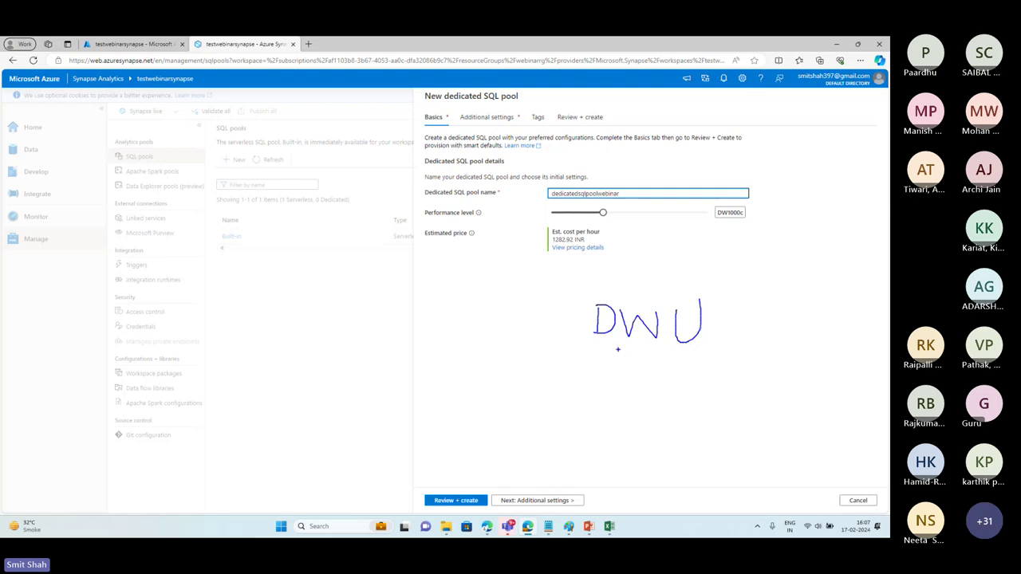
left_click_drag(618, 349, 603, 379)
left_click_drag(604, 361, 617, 375)
mouse_move(528, 403)
left_mouse_down()
mouse_move(526, 416)
mouse_move(562, 416)
left_mouse_up()
mouse_move(562, 409)
left_mouse_down()
mouse_move(562, 431)
mouse_move(566, 416)
mouse_move(606, 413)
left_mouse_up()
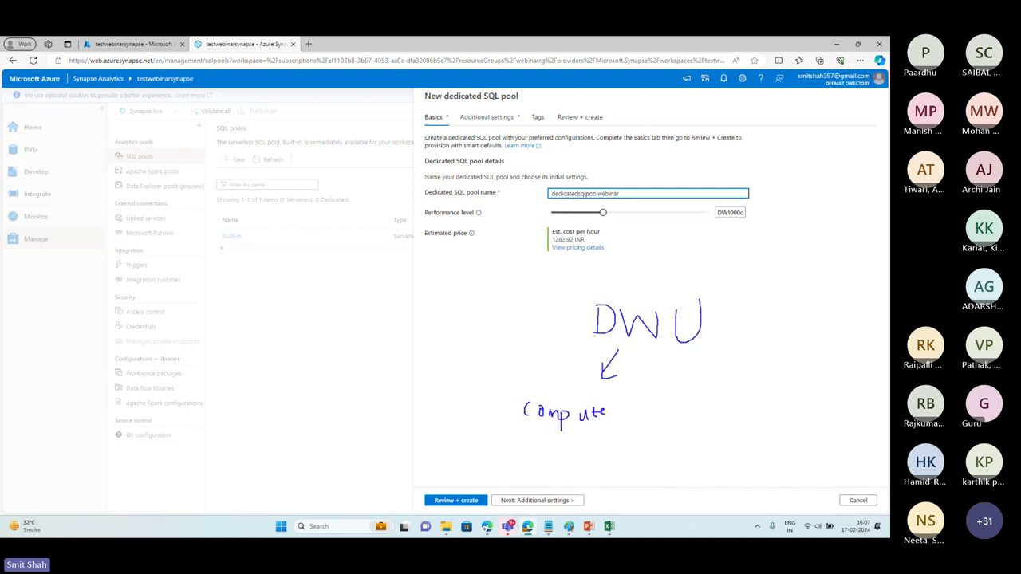
mouse_move(643, 359)
left_mouse_down()
mouse_move(660, 406)
mouse_move(672, 389)
left_mouse_up()
mouse_move(656, 428)
left_mouse_down()
mouse_move(665, 417)
mouse_move(668, 426)
left_mouse_up()
left_click_drag(675, 417, 675, 426)
mouse_move(671, 421)
left_mouse_down()
mouse_move(684, 429)
mouse_move(712, 420)
left_mouse_up()
left_click_drag(715, 411, 723, 426)
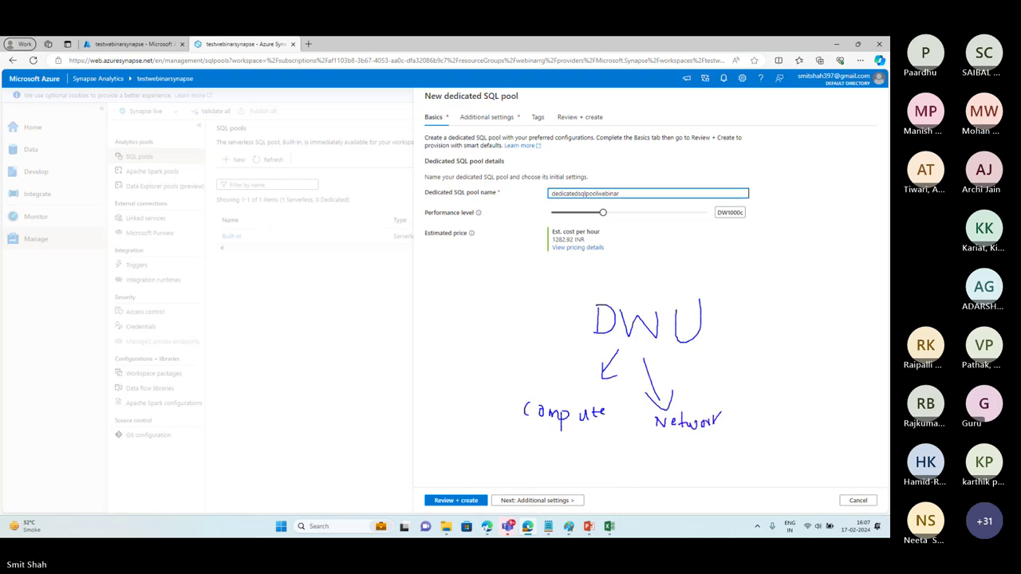
left_click_drag(688, 341, 745, 368)
mouse_move(737, 359)
left_mouse_down()
mouse_move(739, 375)
mouse_move(773, 379)
mouse_move(783, 371)
left_mouse_up()
mouse_move(795, 371)
left_mouse_down()
mouse_move(817, 381)
mouse_move(809, 394)
mouse_move(837, 382)
left_mouse_up()
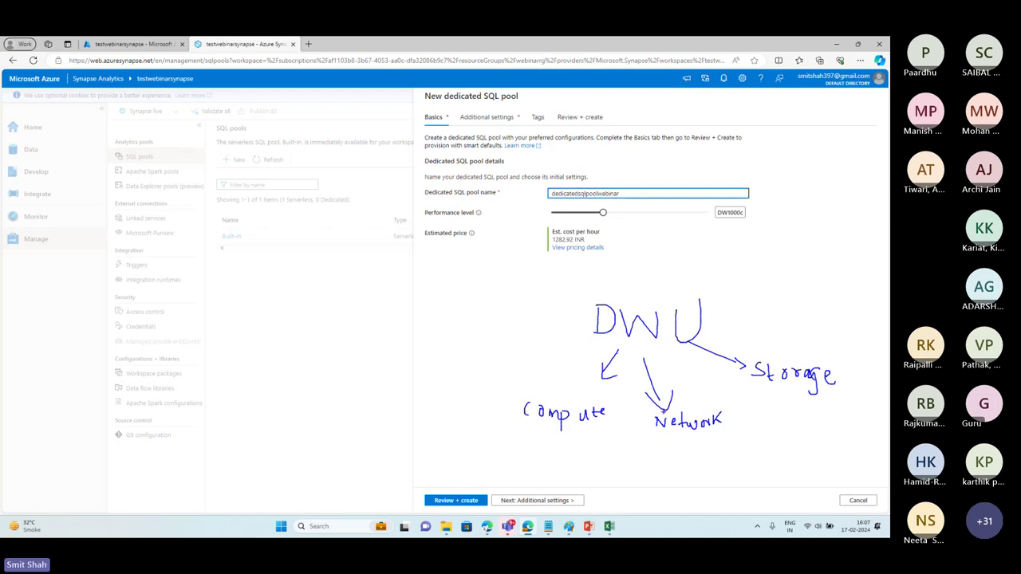
Replace the single-word circles with one loop around Compute, Network and Storage.
mouse_move(733, 401)
left_mouse_down()
mouse_move(712, 401)
mouse_move(747, 414)
mouse_move(730, 403)
left_mouse_up()
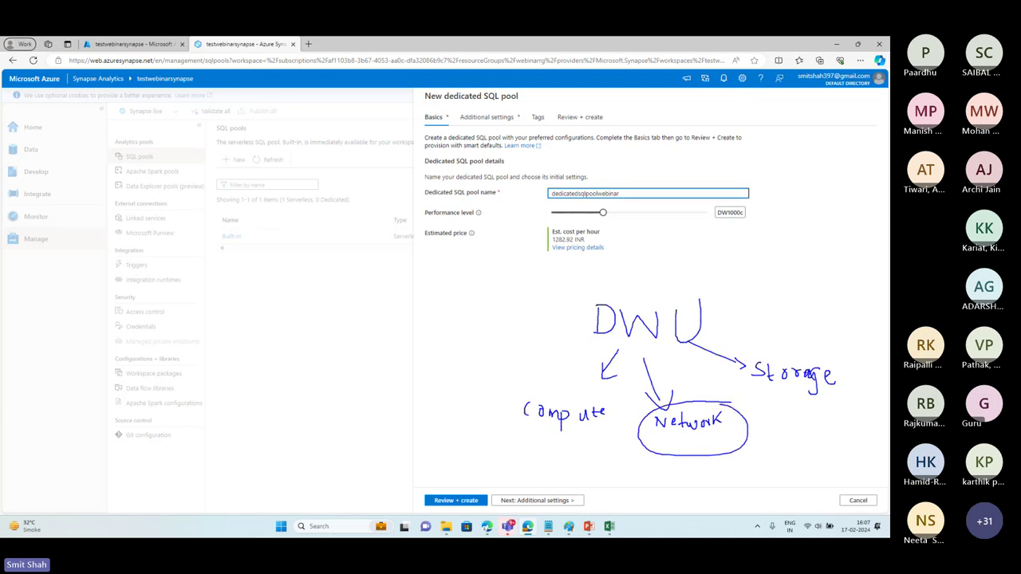
key("ctrl+z")
mouse_move(837, 355)
left_mouse_down()
mouse_move(778, 363)
mouse_move(830, 359)
left_mouse_up()
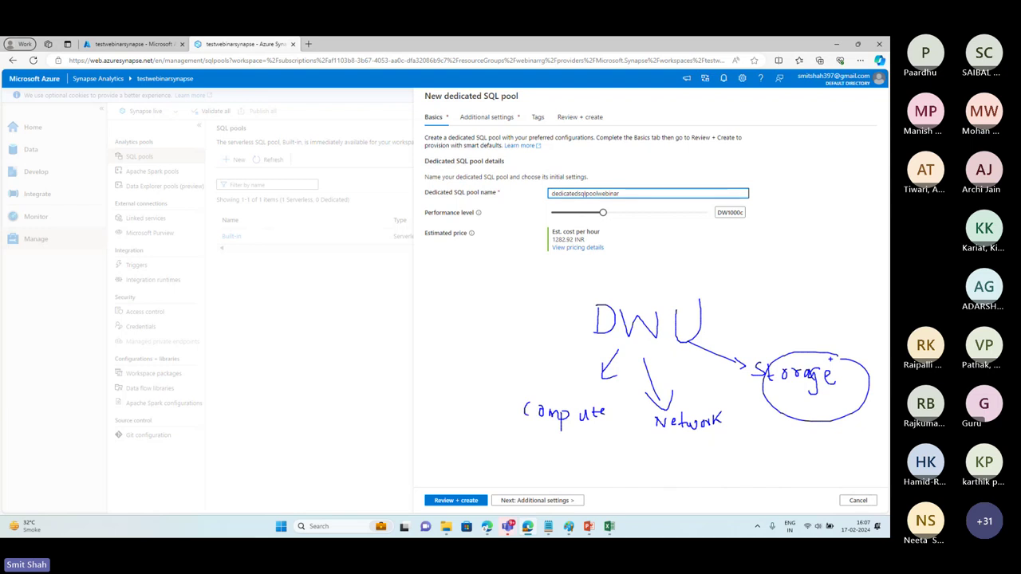
key("ctrl+z")
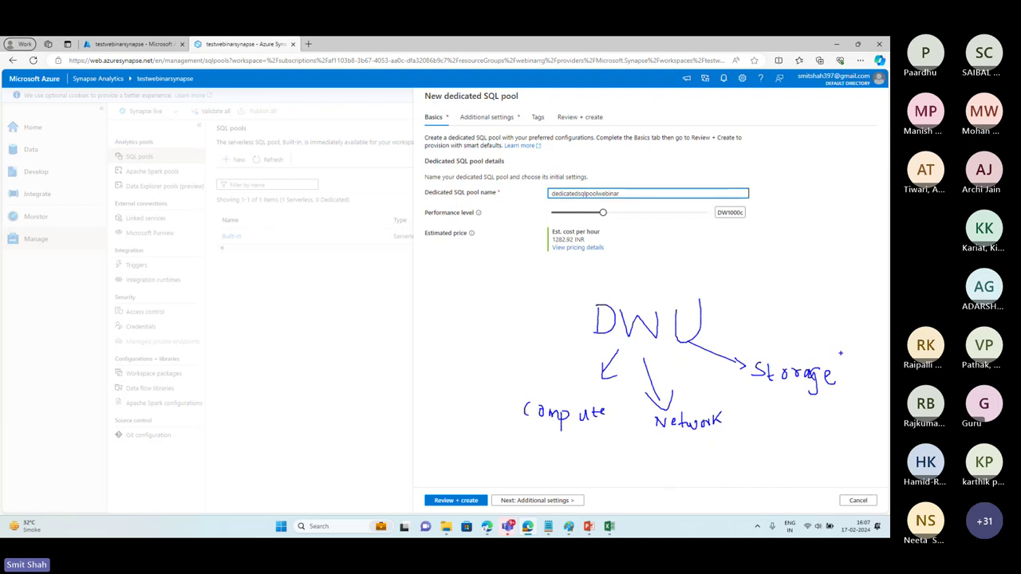
mouse_move(840, 353)
left_mouse_down()
mouse_move(544, 379)
mouse_move(566, 440)
mouse_move(801, 413)
mouse_move(850, 357)
mouse_move(834, 351)
left_mouse_up()
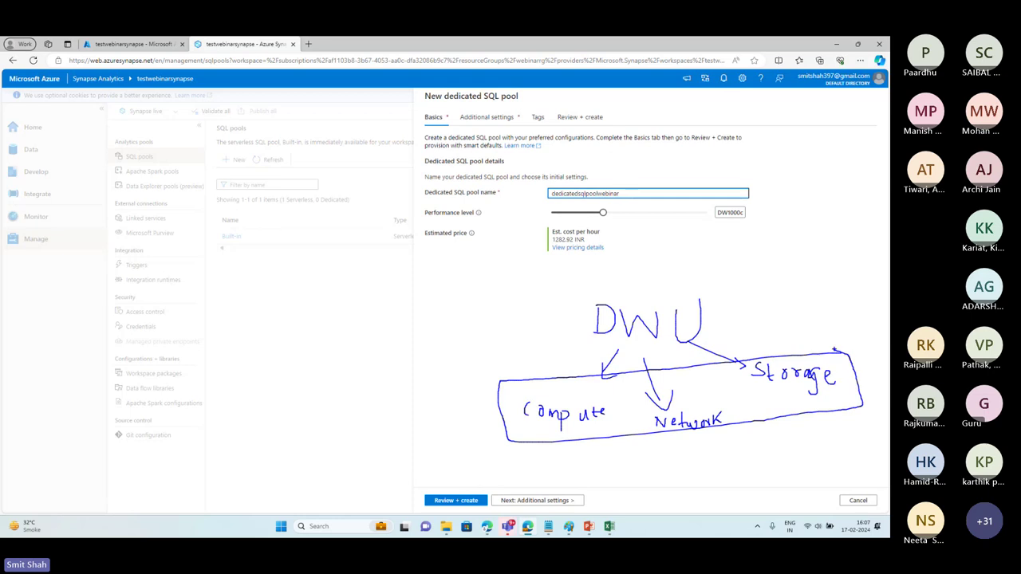
Clear the DWU sketch, keep the unsaved pool form, and lower the performance level from DW1000c.
key("Escape")
key("Escape")
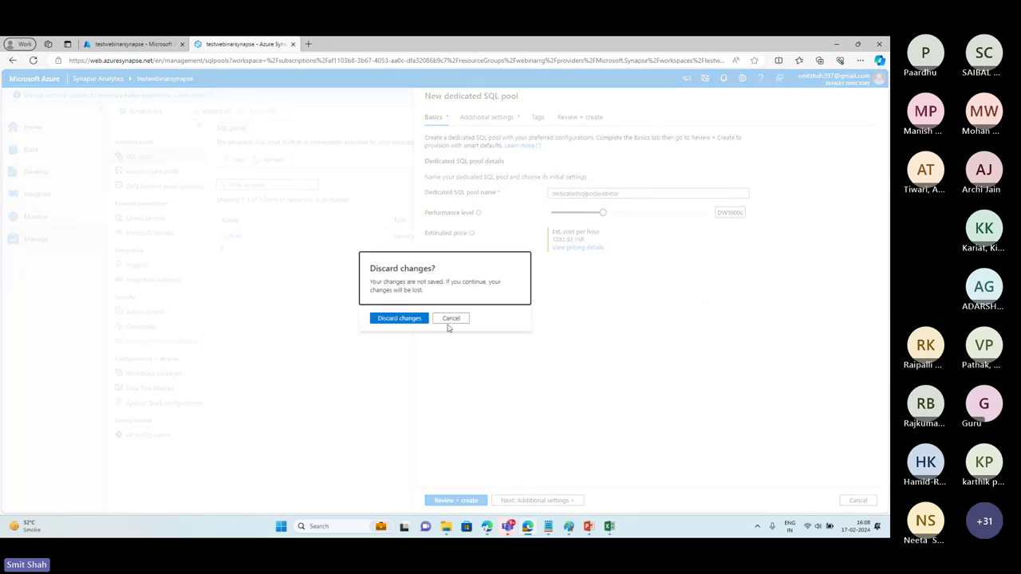
left_click(451, 319)
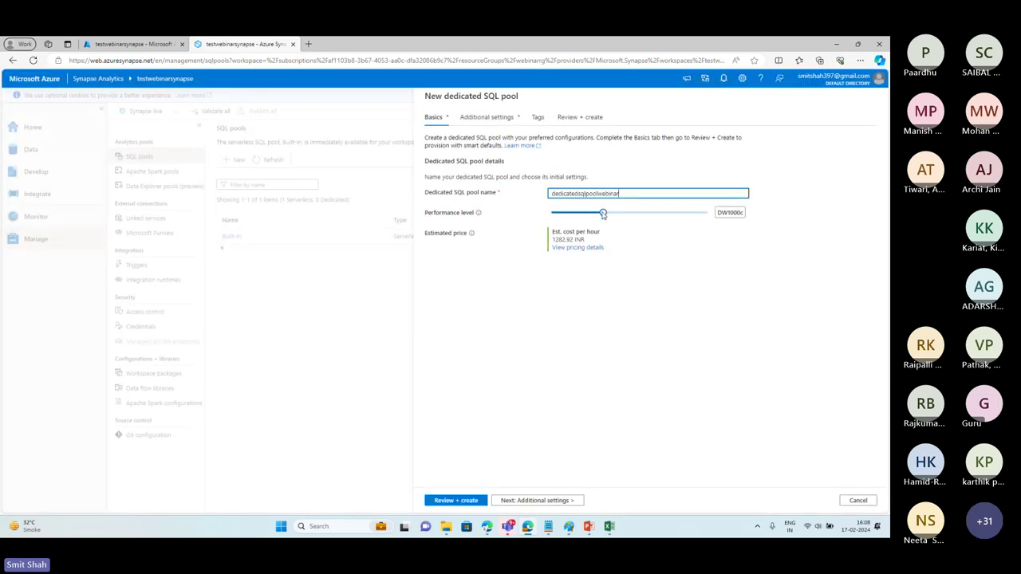
left_click_drag(603, 214, 559, 217)
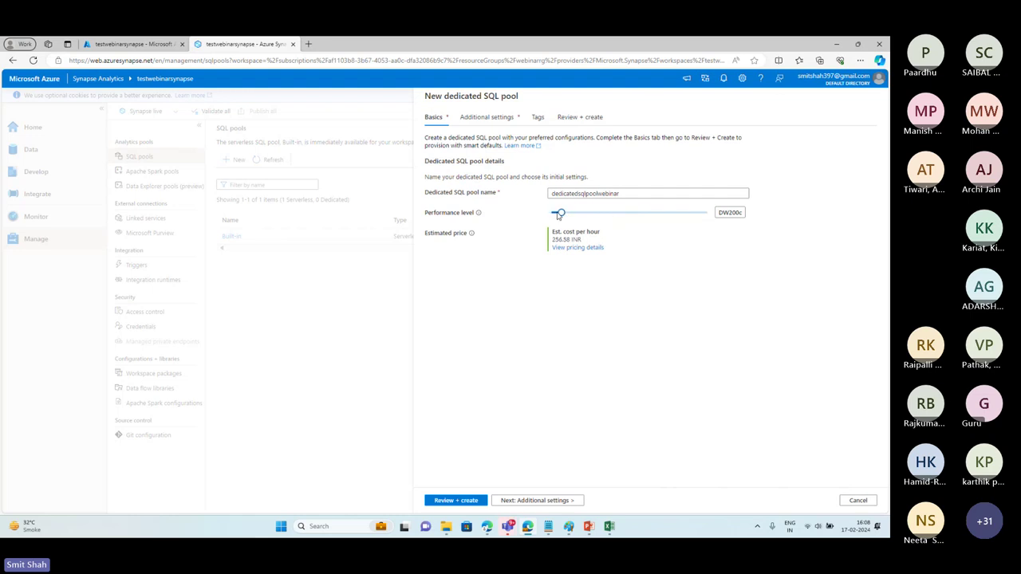
left_click_drag(559, 216, 586, 214)
Drop dedicatedsqlpoolwebinar's performance level to DW100c, about 128.29 INR per hour.
left_click_drag(583, 214, 555, 217)
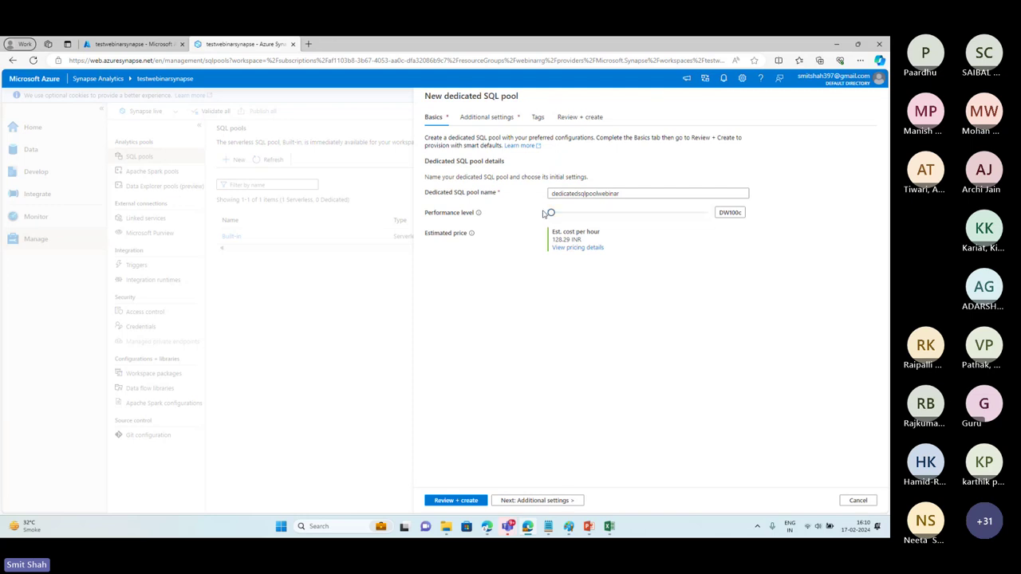
Review and create dedicatedsqlpoolwebinar at DW100c so it shows as Deploying.
left_click(462, 502)
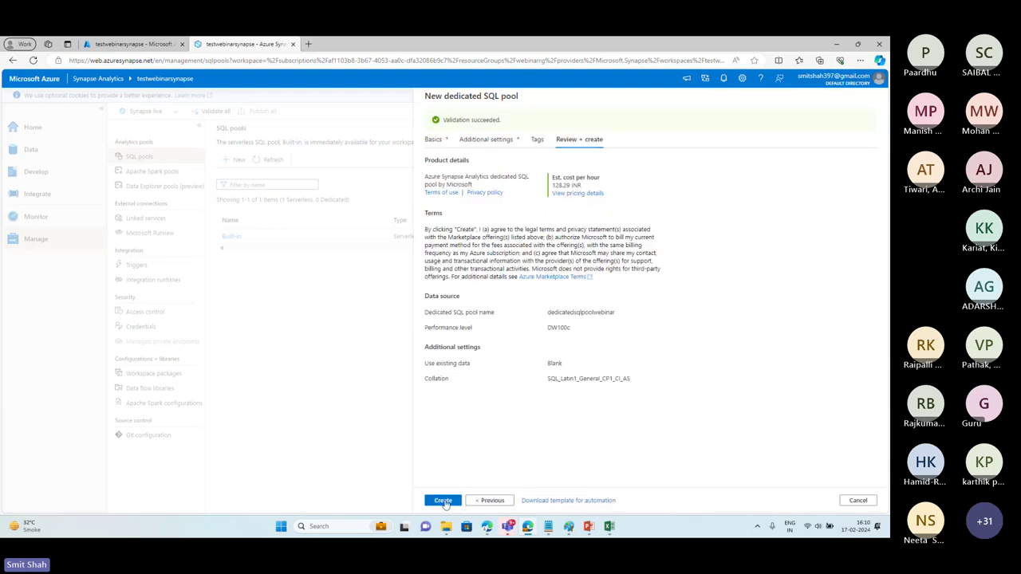
left_click(444, 501)
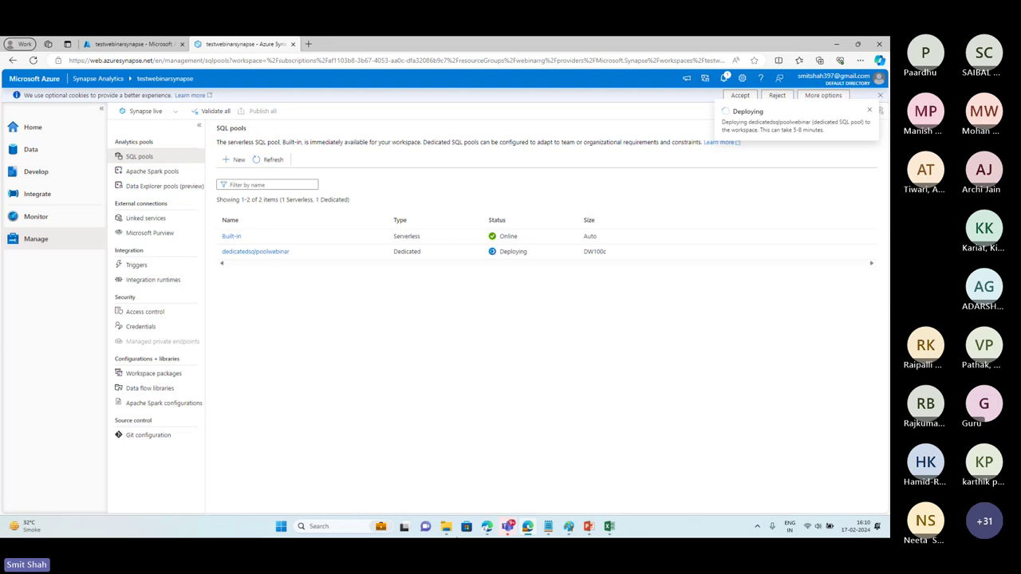
left_click(354, 529)
Open Paint maximized and hand-write 'ETL + Analysis' with one arrow pointing down.
type("paint")
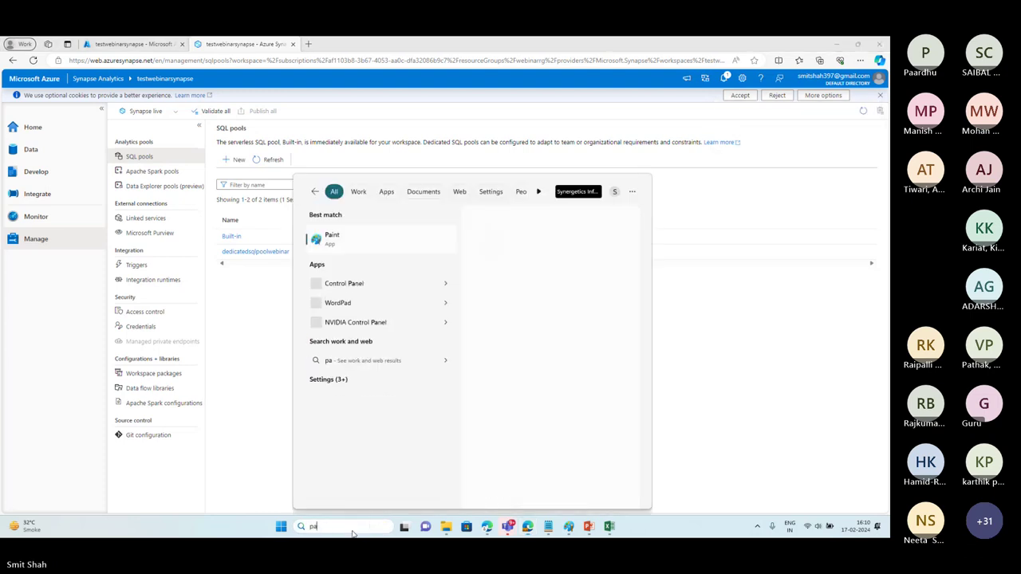
left_click(365, 240)
left_click(853, 74)
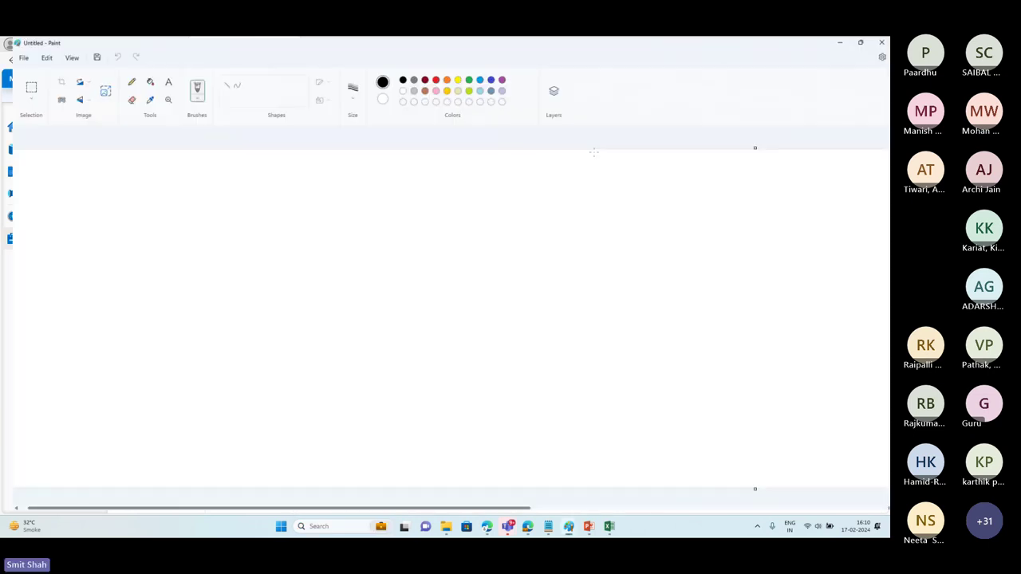
left_click_drag(322, 177, 323, 195)
mouse_move(322, 177)
left_mouse_down()
mouse_move(334, 178)
mouse_move(336, 196)
mouse_move(355, 179)
mouse_move(348, 195)
mouse_move(537, 187)
mouse_move(446, 255)
mouse_move(466, 252)
left_mouse_up()
left_click_drag(511, 211, 554, 256)
left_click_drag(555, 236, 554, 257)
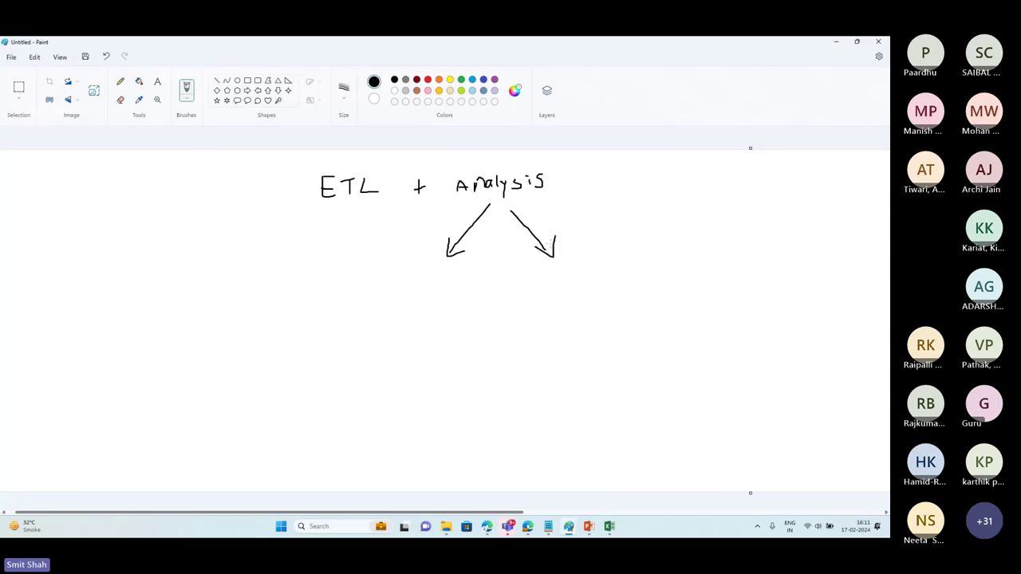
key("ctrl+z")
key("ctrl+z")
key("ctrl+z")
key("ctrl+z")
key("ctrl+z")
mouse_move(498, 195)
left_mouse_down()
mouse_move(498, 227)
mouse_move(510, 223)
mouse_move(481, 260)
mouse_move(505, 249)
left_mouse_up()
Write 'Pool' below the arrow, branching into 'SQL pool' and 'Spark Pool'.
mouse_move(513, 246)
left_mouse_down()
mouse_move(514, 257)
mouse_move(458, 288)
mouse_move(483, 286)
left_mouse_up()
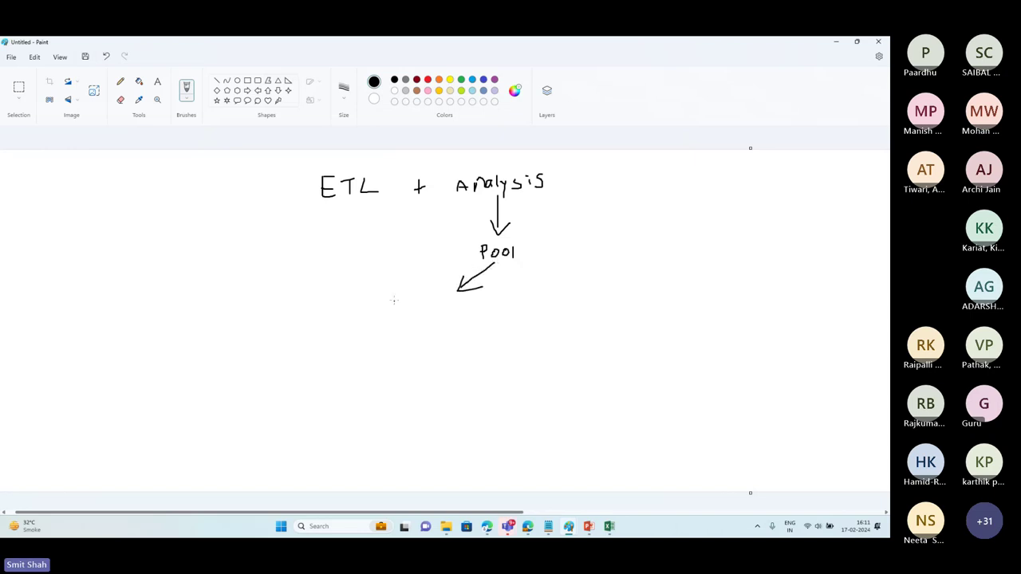
mouse_move(394, 300)
left_mouse_down()
mouse_move(373, 316)
mouse_move(400, 302)
mouse_move(407, 322)
mouse_move(457, 329)
left_mouse_up()
mouse_move(458, 308)
left_mouse_down()
mouse_move(459, 317)
mouse_move(482, 309)
mouse_move(490, 319)
left_mouse_up()
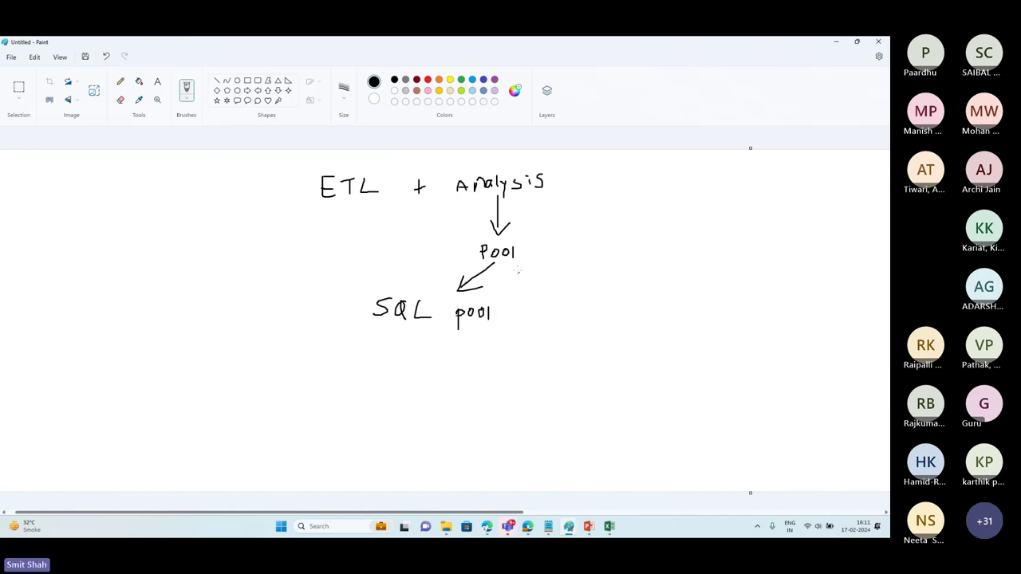
left_click_drag(517, 269, 576, 310)
mouse_move(585, 303)
left_mouse_down()
mouse_move(586, 323)
mouse_move(587, 310)
mouse_move(605, 313)
mouse_move(616, 302)
mouse_move(619, 313)
left_mouse_up()
mouse_move(627, 302)
left_mouse_down()
mouse_move(629, 311)
mouse_move(648, 310)
left_mouse_up()
left_click_drag(648, 296, 684, 312)
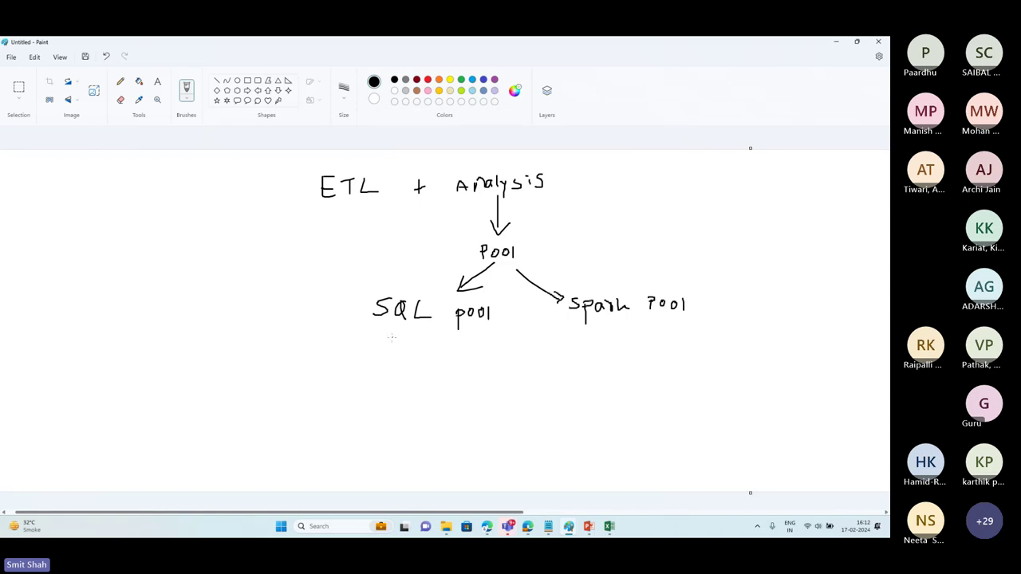
Draw two arrows down from SQL pool and label them Built-in and Dedicated.
mouse_move(415, 329)
left_mouse_down()
mouse_move(362, 373)
mouse_move(477, 370)
left_mouse_up()
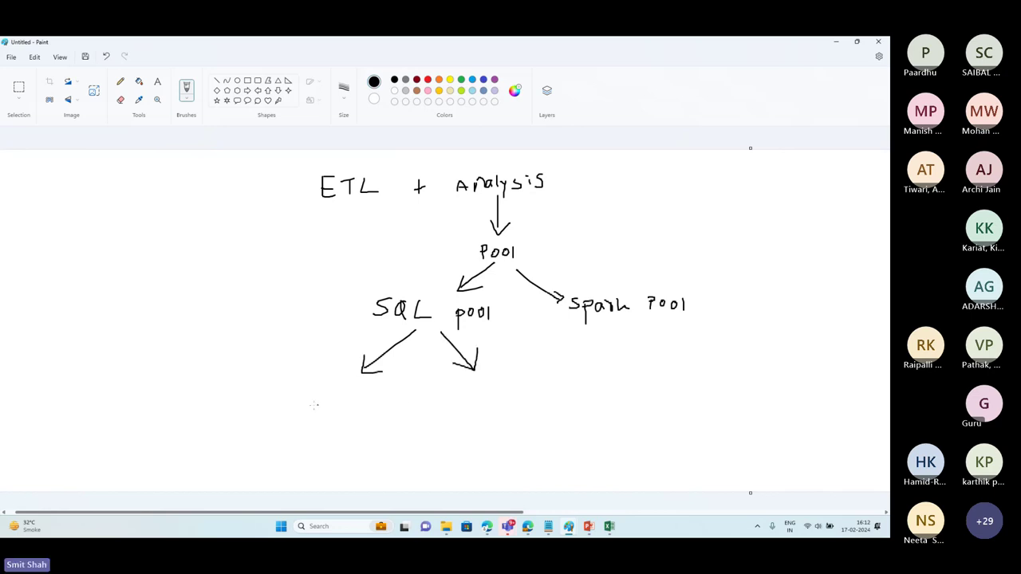
mouse_move(313, 386)
left_mouse_down()
mouse_move(314, 407)
mouse_move(335, 392)
left_mouse_up()
mouse_move(340, 393)
left_mouse_down()
mouse_move(341, 404)
mouse_move(367, 395)
left_mouse_up()
left_click_drag(370, 390, 381, 400)
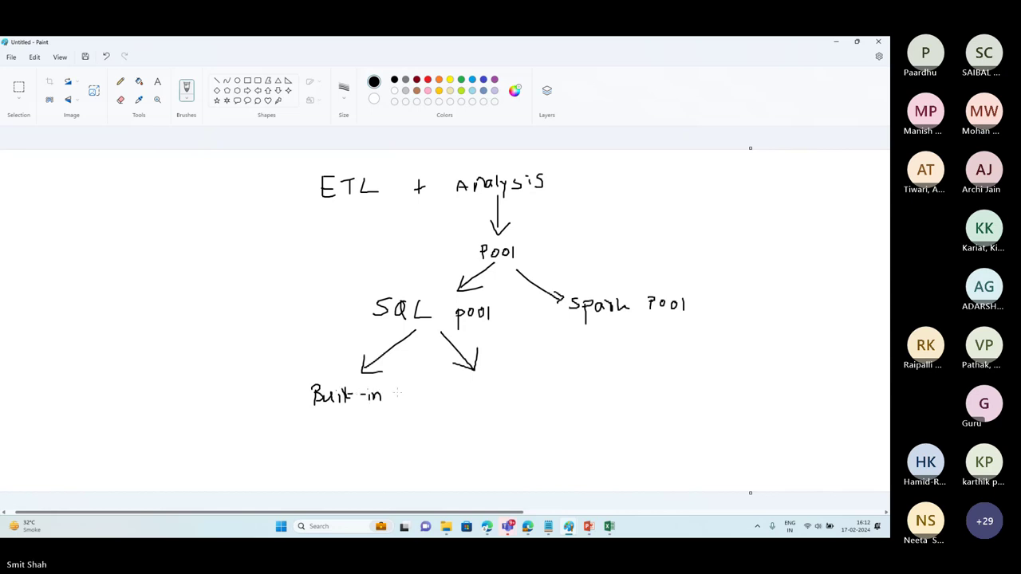
mouse_move(460, 383)
left_mouse_down()
mouse_move(459, 401)
mouse_move(517, 395)
left_mouse_up()
mouse_move(524, 382)
left_mouse_down()
mouse_move(525, 396)
mouse_move(549, 396)
left_mouse_up()
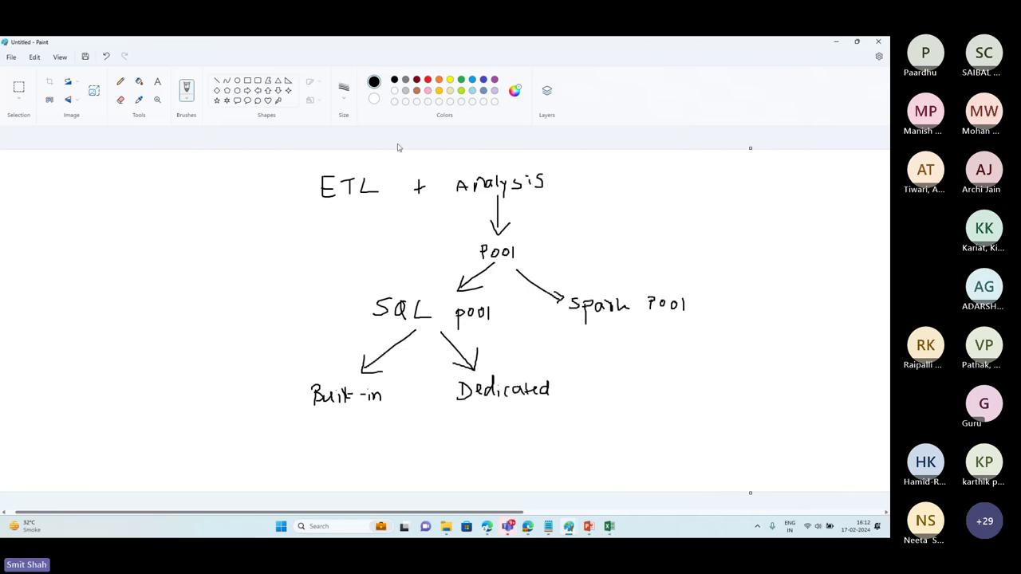
Switch the colour to red and circle Spark Pool, Dedicated and Built-in.
left_click(428, 80)
left_click_drag(680, 292, 688, 293)
mouse_move(543, 372)
left_mouse_down()
mouse_move(464, 382)
mouse_move(549, 385)
mouse_move(544, 375)
left_mouse_up()
mouse_move(373, 380)
left_mouse_down()
mouse_move(330, 379)
mouse_move(313, 402)
mouse_move(377, 388)
left_mouse_up()
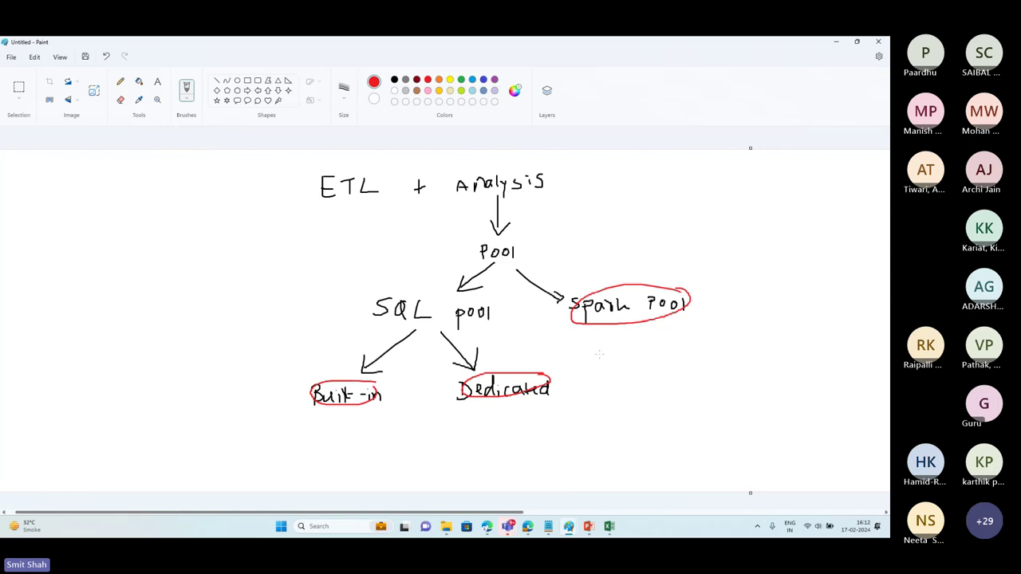
Undo the red circles and write 'Automatically' in red under Built-in.
key("ctrl+z")
key("ctrl+z")
key("ctrl+z")
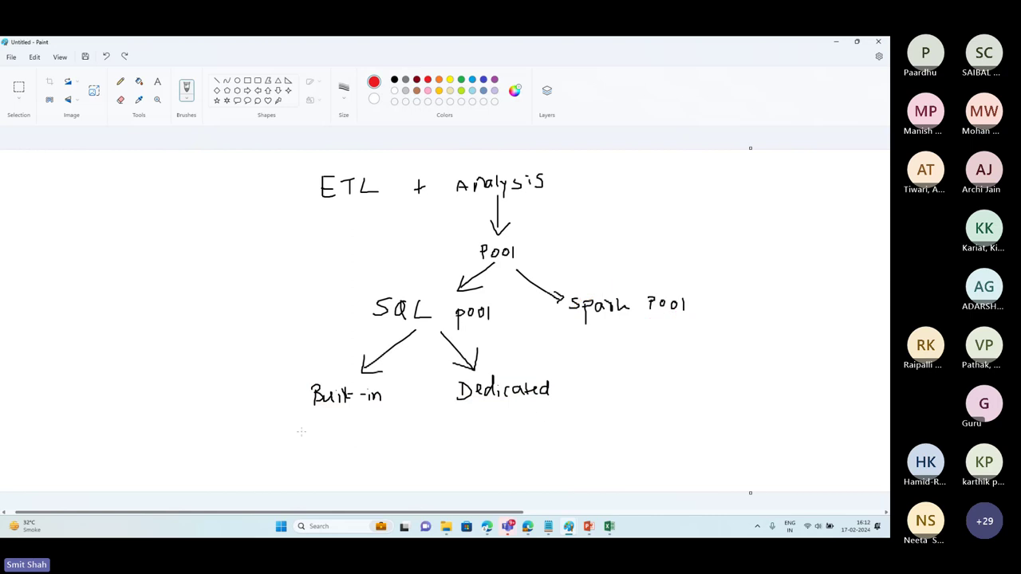
mouse_move(290, 417)
left_mouse_down()
mouse_move(278, 459)
mouse_move(305, 434)
mouse_move(319, 441)
left_mouse_up()
left_click_drag(313, 434, 323, 432)
mouse_move(324, 439)
left_mouse_down()
mouse_move(351, 437)
mouse_move(348, 427)
mouse_move(380, 435)
mouse_move(392, 461)
left_mouse_up()
Write 'Manually' in red under Dedicated and Spark Pool, then minimize Paint.
mouse_move(467, 414)
left_mouse_down()
mouse_move(466, 441)
mouse_move(484, 431)
mouse_move(561, 431)
left_mouse_up()
left_click_drag(565, 422, 568, 437)
left_click_drag(572, 412, 575, 440)
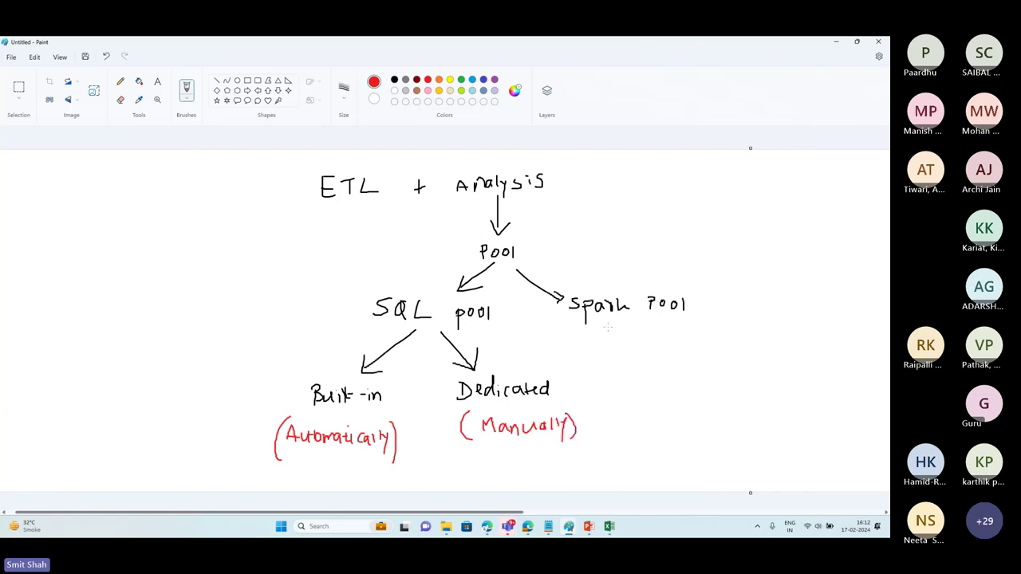
mouse_move(606, 325)
left_mouse_down()
mouse_move(603, 349)
mouse_move(617, 330)
left_mouse_up()
mouse_move(620, 333)
left_mouse_down()
mouse_move(629, 345)
mouse_move(691, 344)
left_mouse_up()
left_click_drag(693, 336, 702, 350)
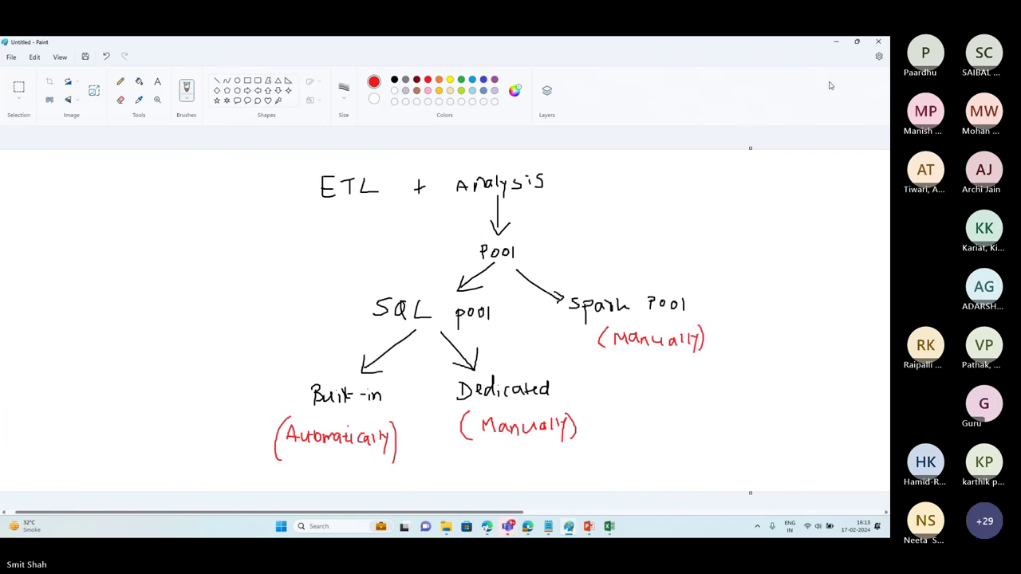
left_click(834, 45)
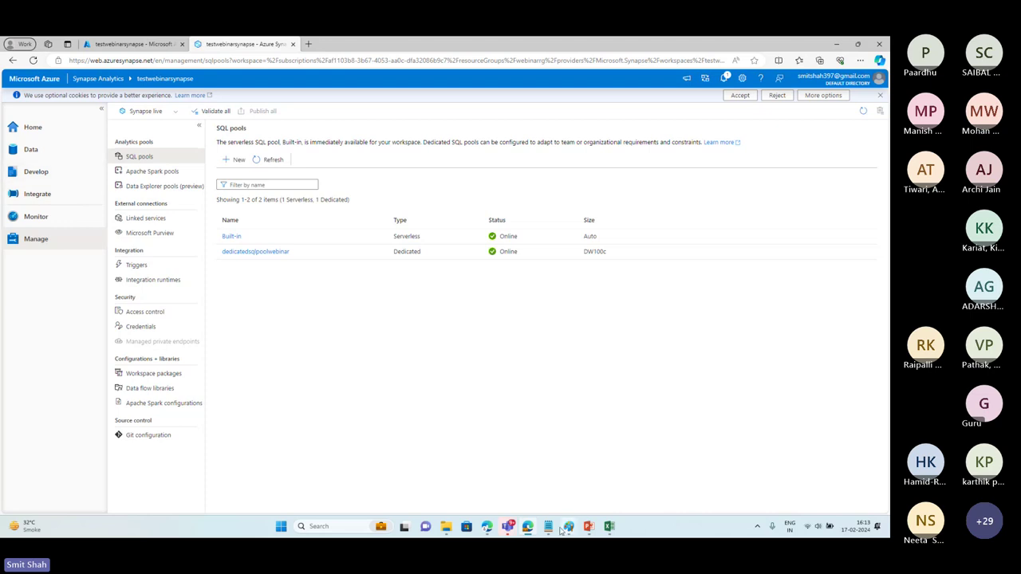
Restore the Paint pool sketch from the taskbar and draw red loops around Built-in and Dedicated.
mouse_move(589, 528)
left_click(846, 471)
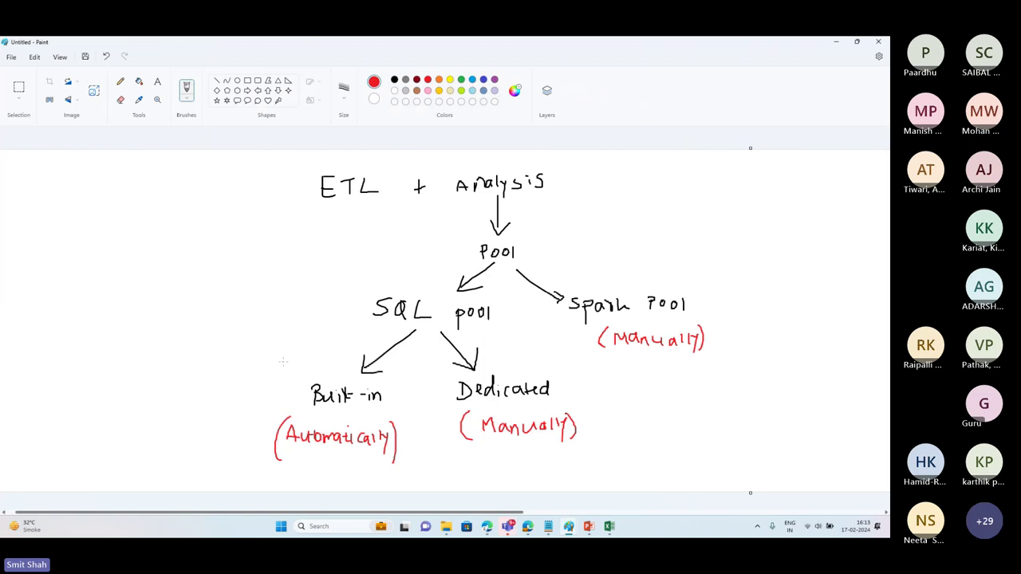
mouse_move(405, 397)
left_mouse_down()
mouse_move(364, 379)
mouse_move(394, 416)
mouse_move(403, 388)
left_mouse_up()
mouse_move(502, 370)
left_mouse_down()
mouse_move(546, 369)
mouse_move(473, 410)
mouse_move(568, 396)
mouse_move(554, 375)
left_mouse_up()
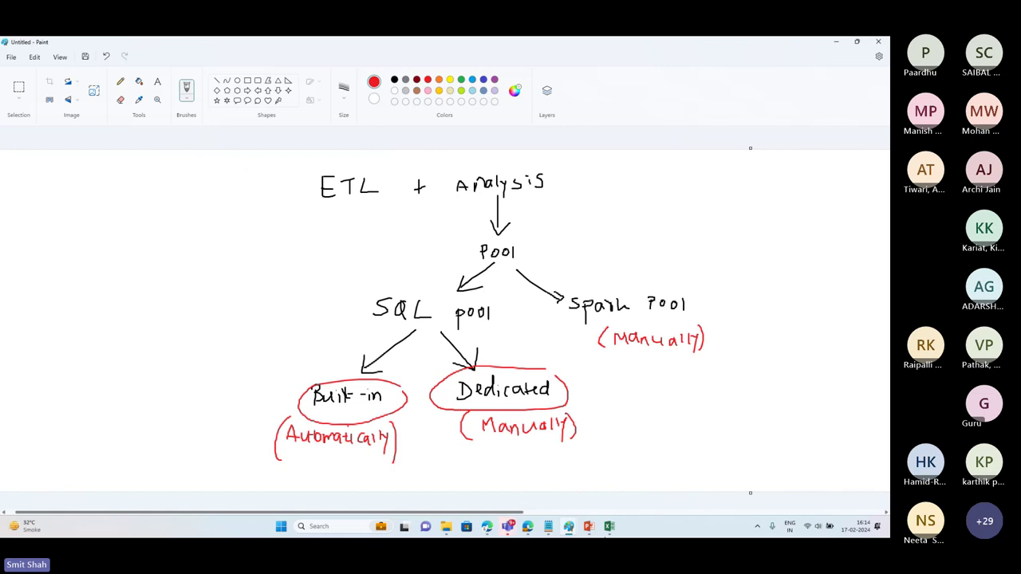
View the Built-in vs Dedicated SQL pool diagram in Paint, then minimize it to return to Synapse.
mouse_move(568, 528)
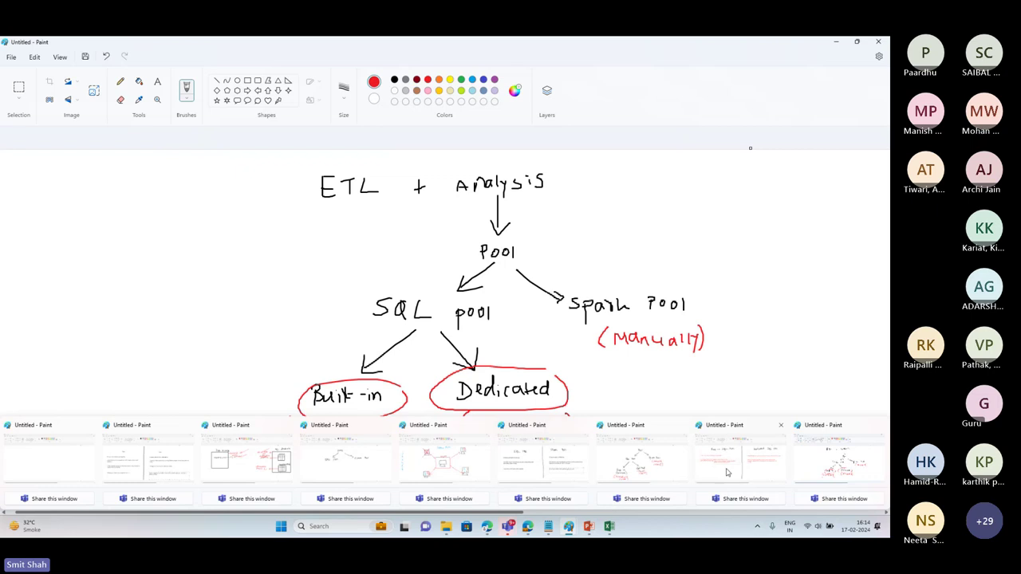
left_click(728, 474)
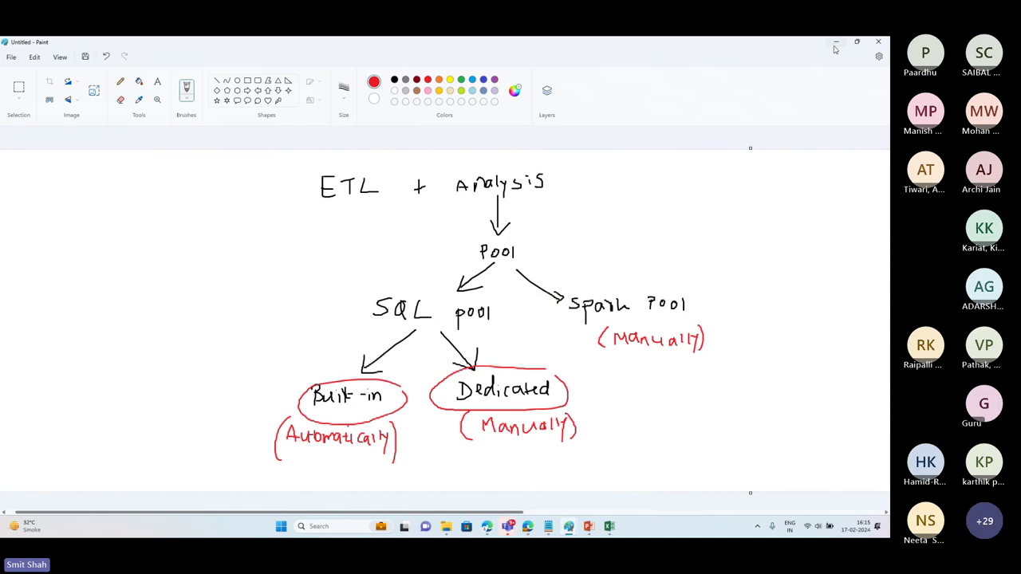
left_click(569, 527)
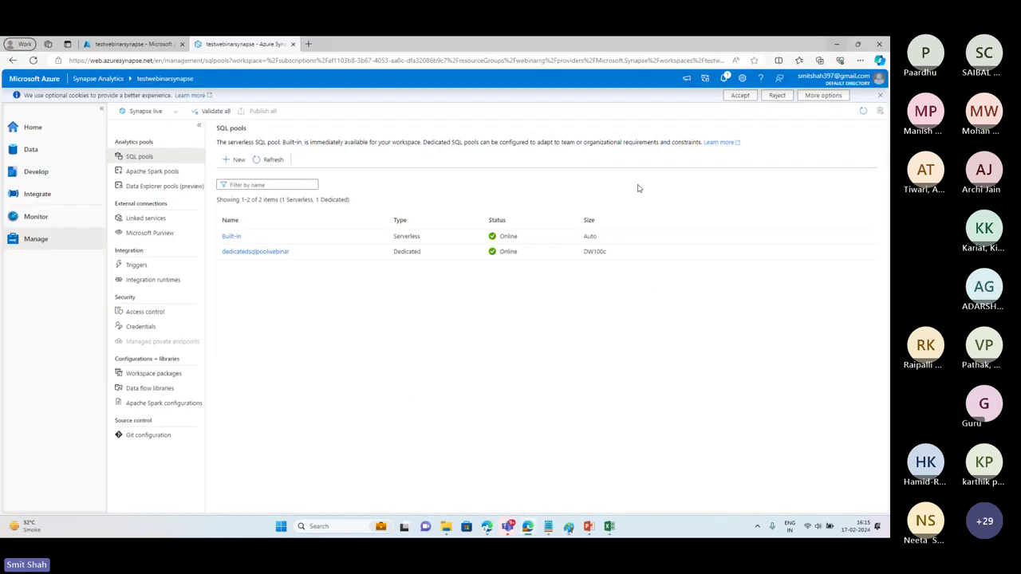
Create a new SQL script from the Develop hub.
left_click(49, 173)
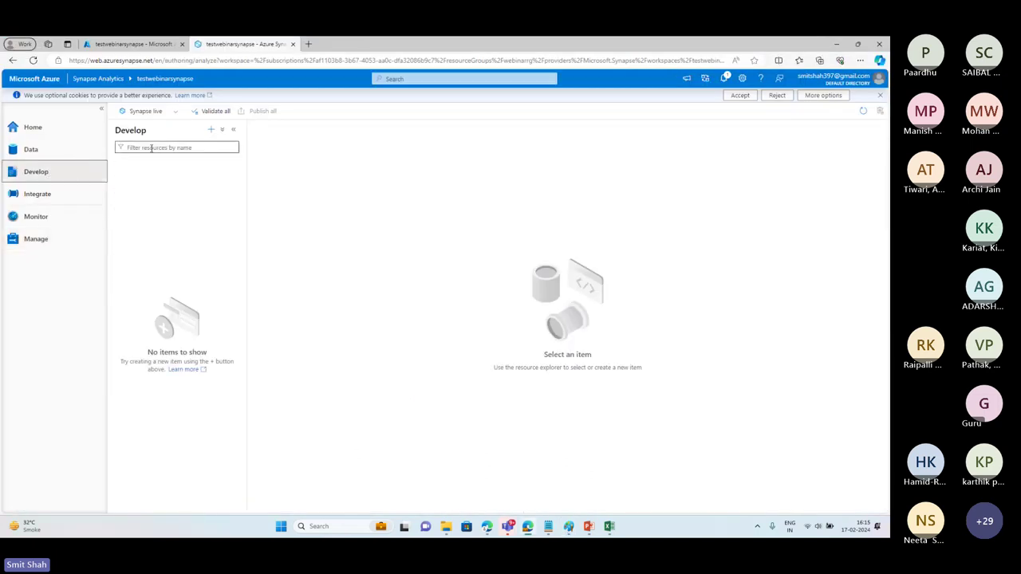
left_click(210, 130)
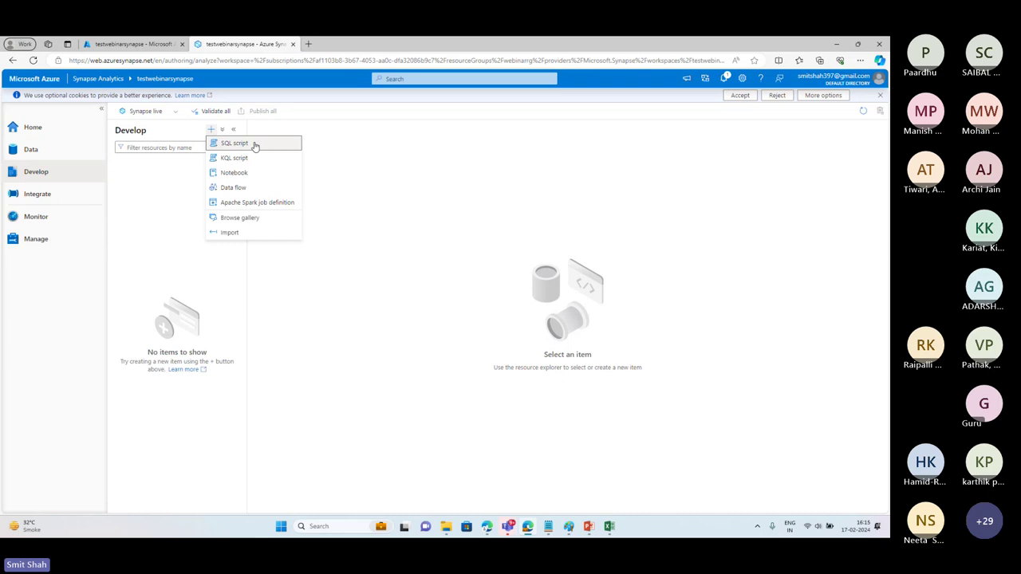
left_click(254, 144)
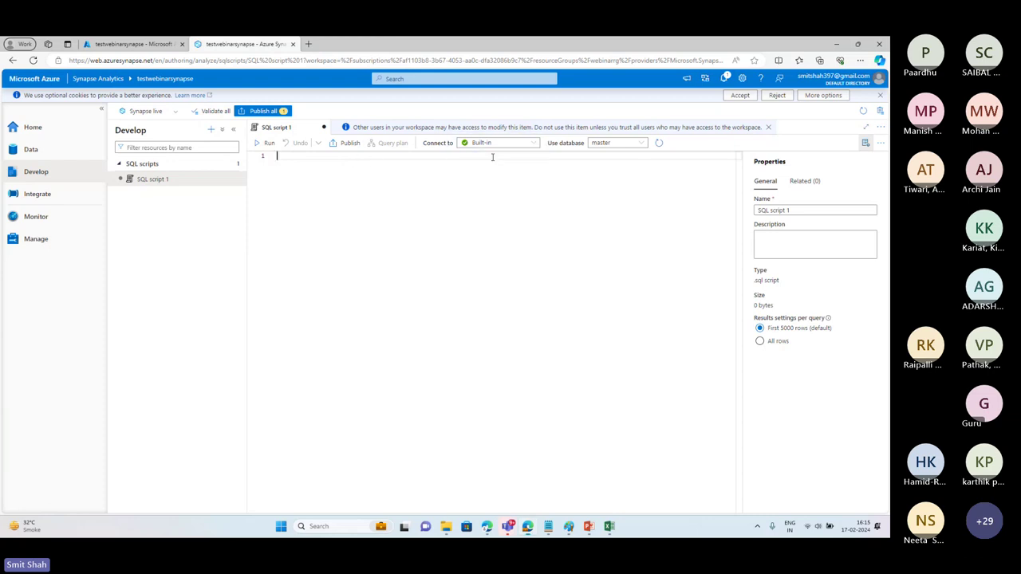
Start the CREATE TABLE Employee statement with an EmpId INT column.
type("CREST")
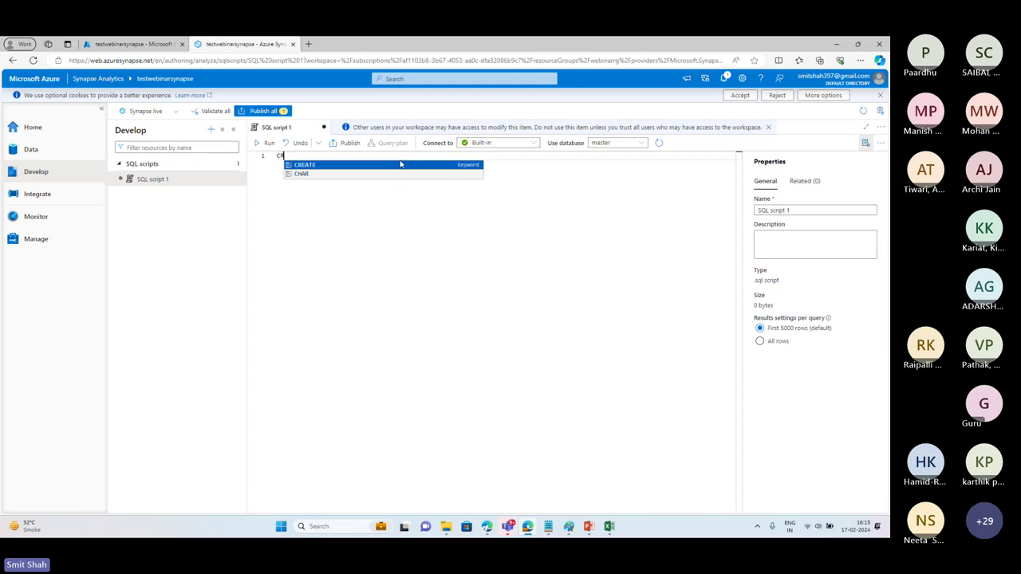
key("BackSpace")
key("BackSpace")
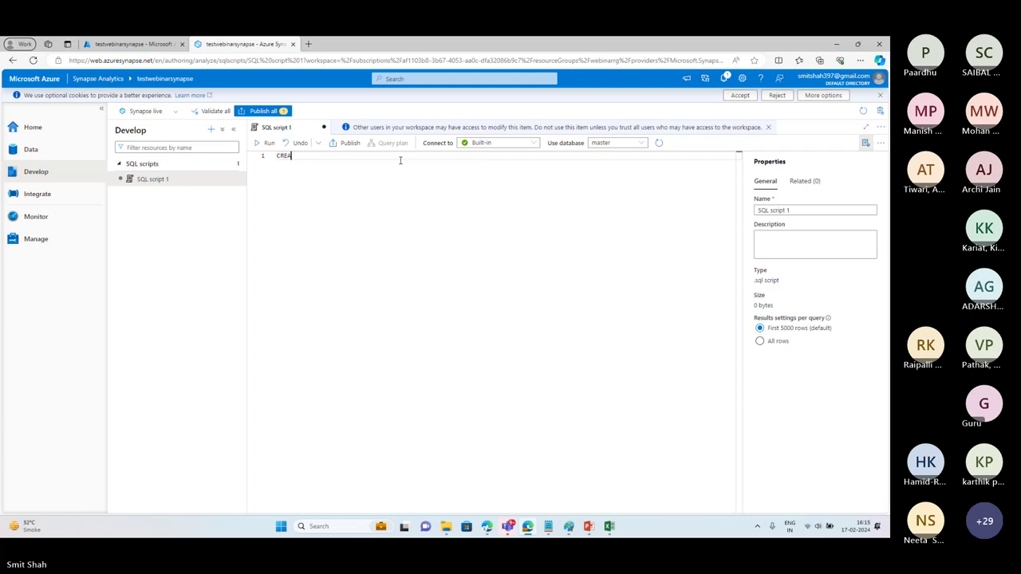
type("ATE")
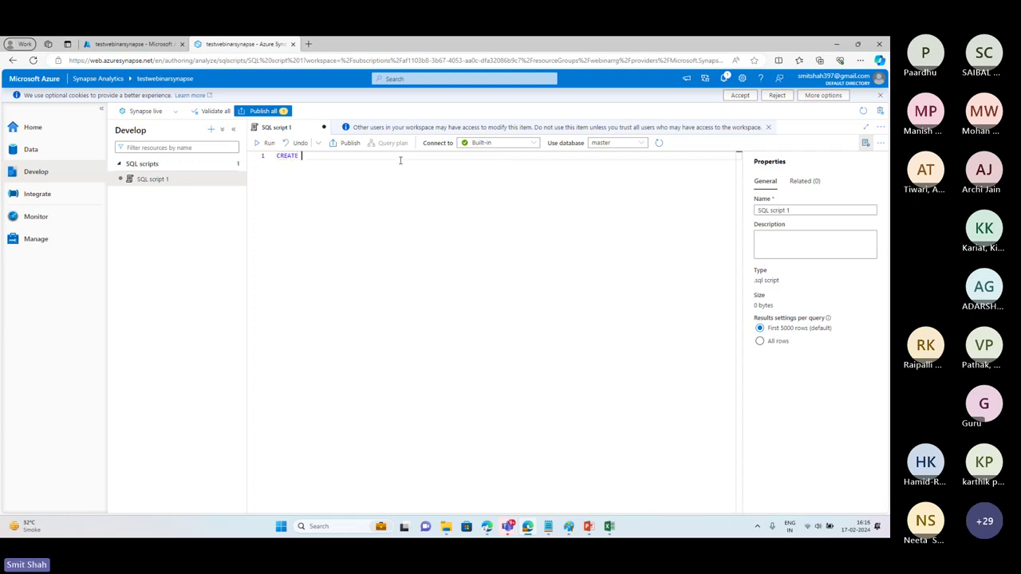
type(" TABLE Employee(")
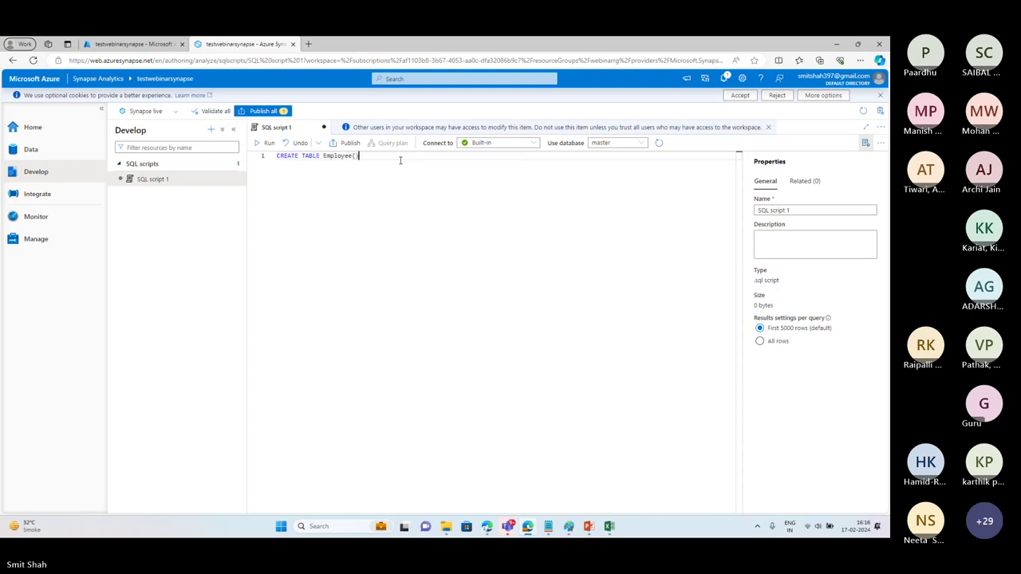
key("Return")
key("Tab")
type("Emplo")
key("BackSpace")
key("BackSpace")
key("BackSpace")
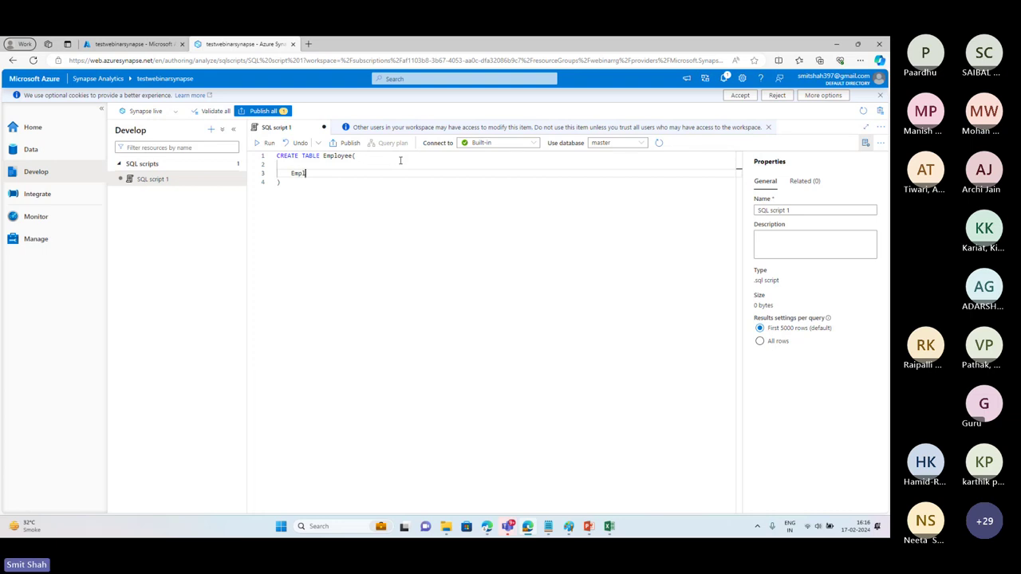
type("pId INT,")
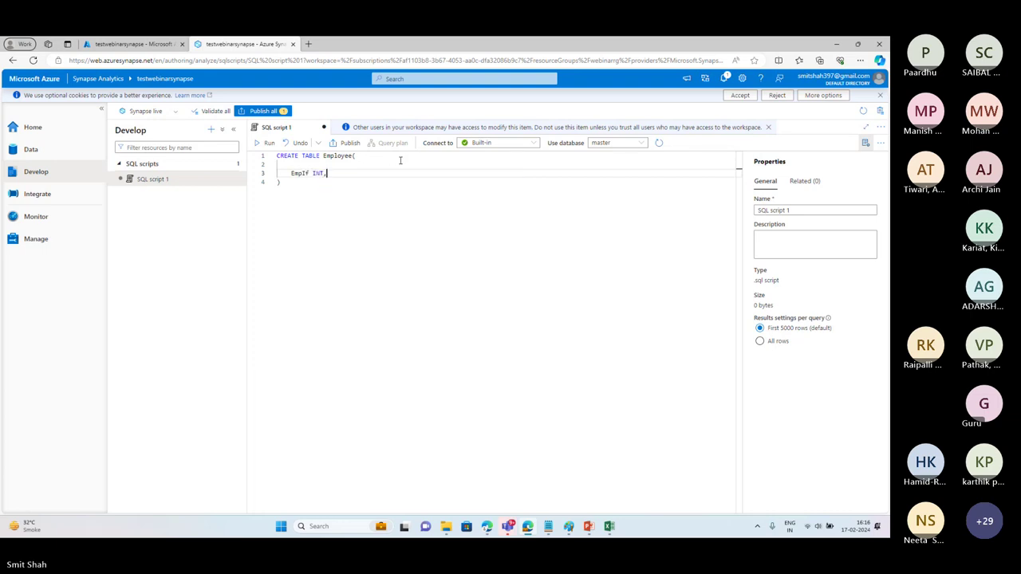
key("Return")
key("BackSpace")
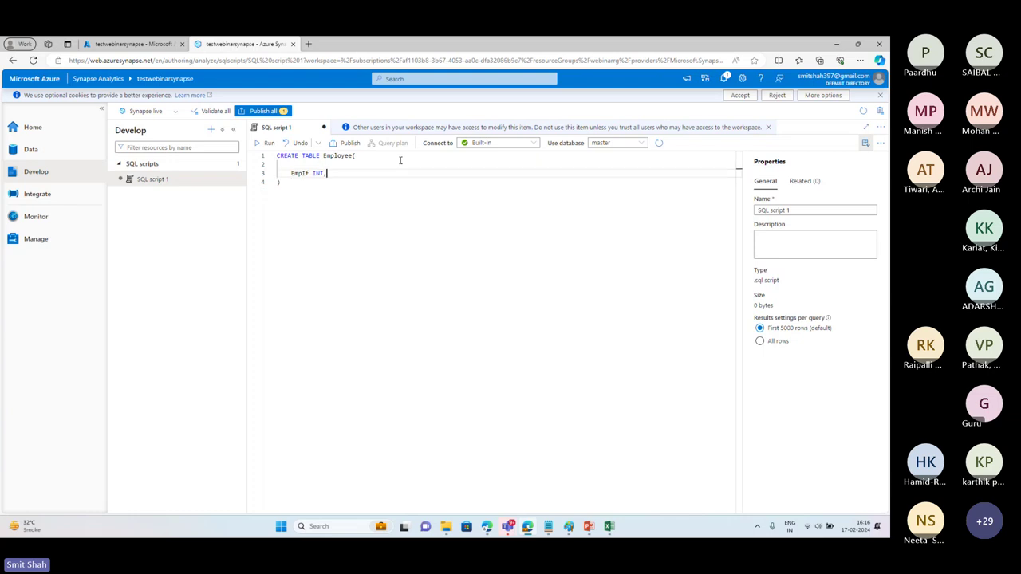
Fix the EmpId typo and add an EmpName VARCHAR(200) column, closing the statement with a semicolon.
key("Left")
key("BackSpace")
type("d")
key("End")
key("Return")
type("EmpN")
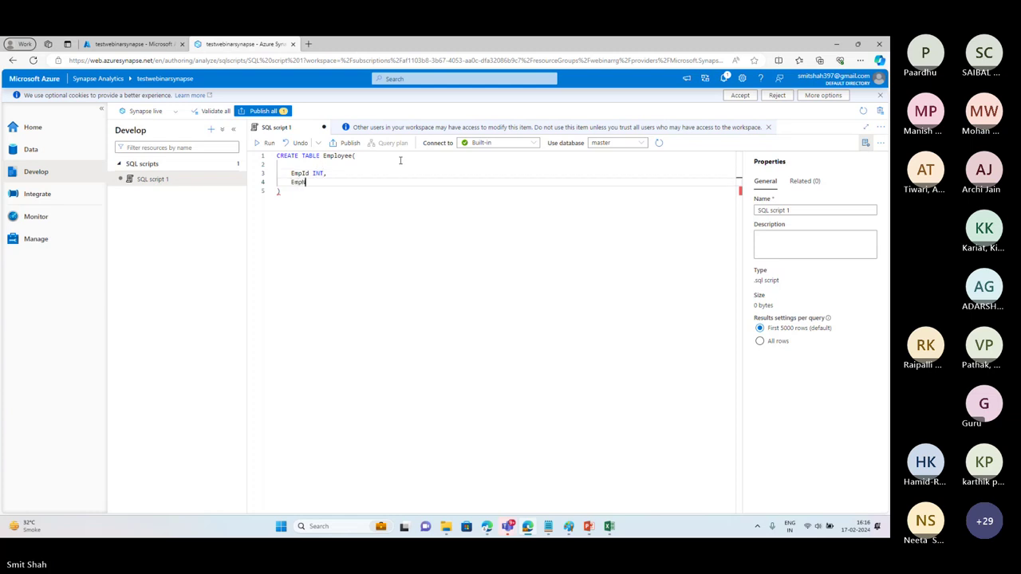
type("ame VARCHAR()200")
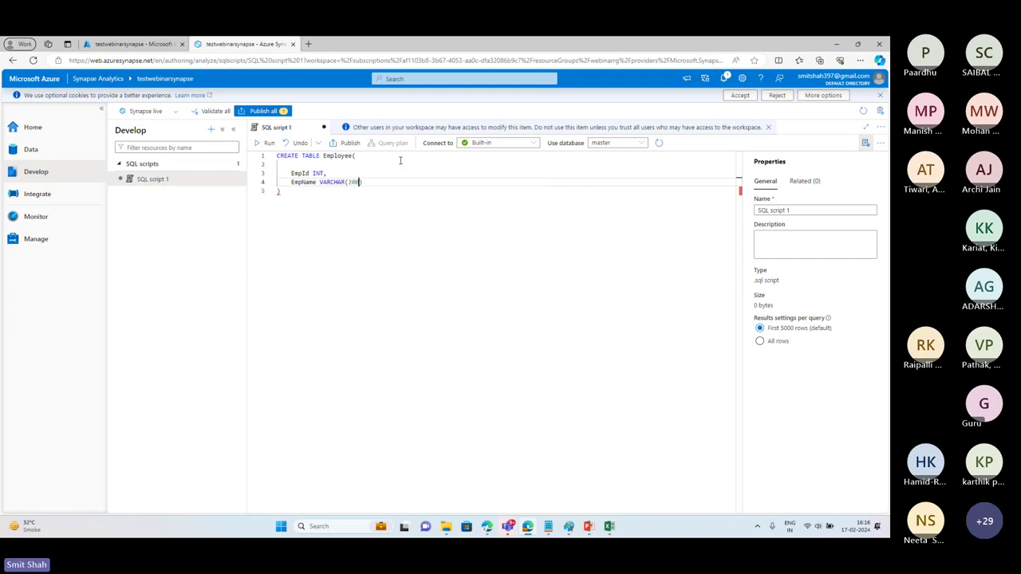
left_click(299, 197)
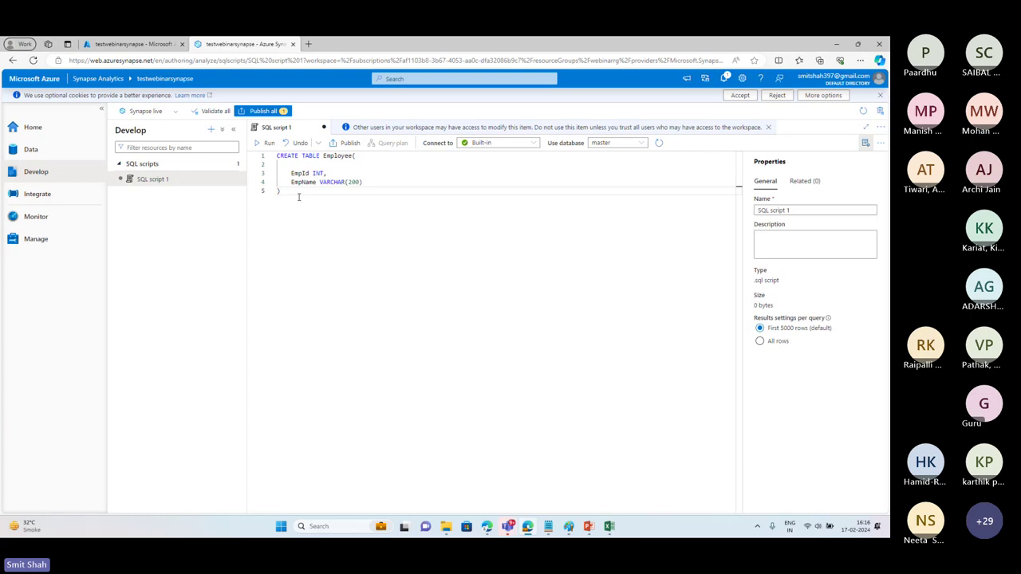
type(";")
Select the whole CREATE TABLE script and run it on the Built-in pool.
left_click_drag(287, 192, 278, 156)
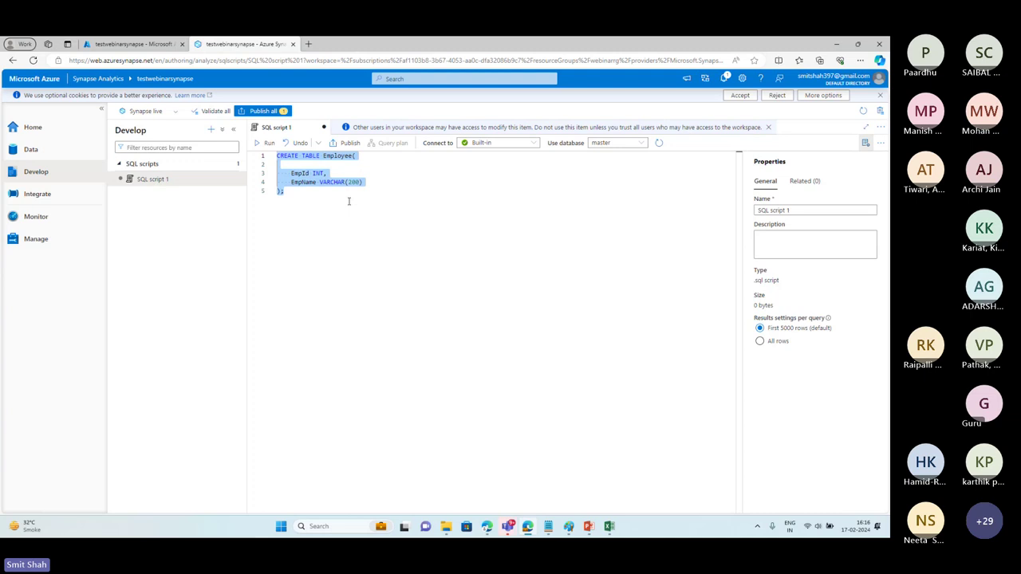
left_click(295, 191)
left_click_drag(296, 192, 277, 155)
left_click(265, 143)
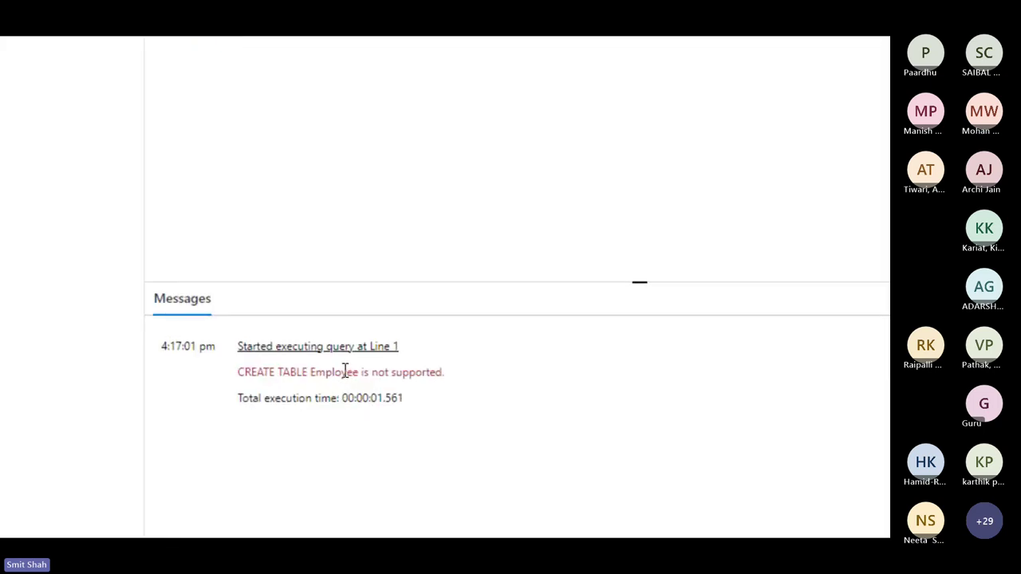
Switch the script's connection to dedicatedsqlpoolwebinar and rerun the entire CREATE TABLE Employee script.
left_click(602, 42)
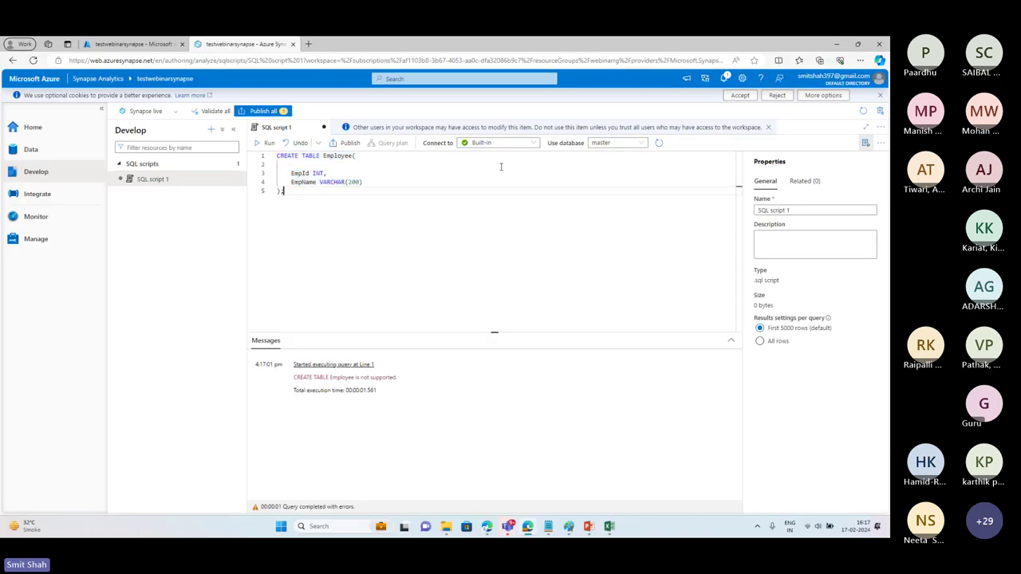
left_click(505, 143)
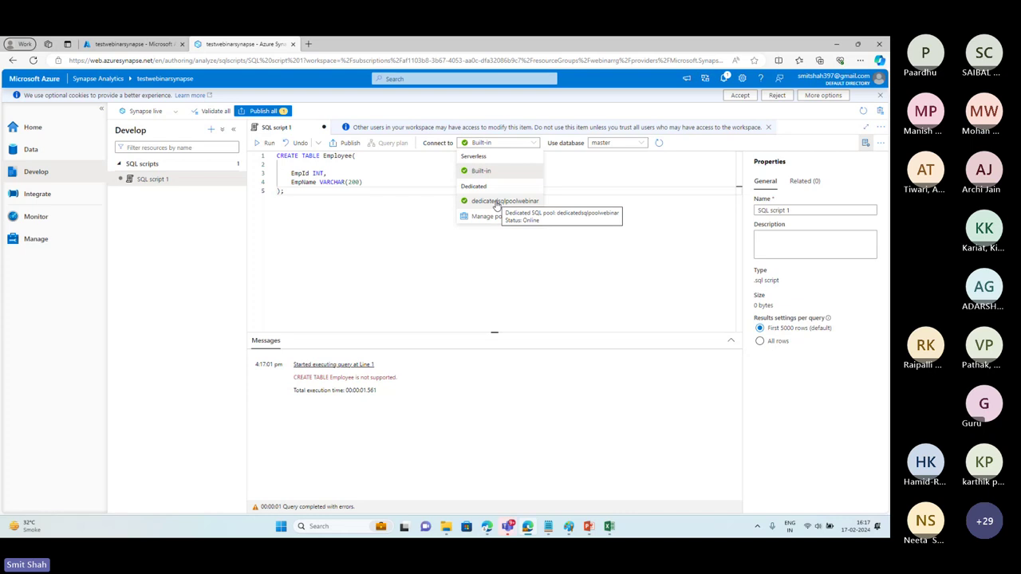
left_click(497, 202)
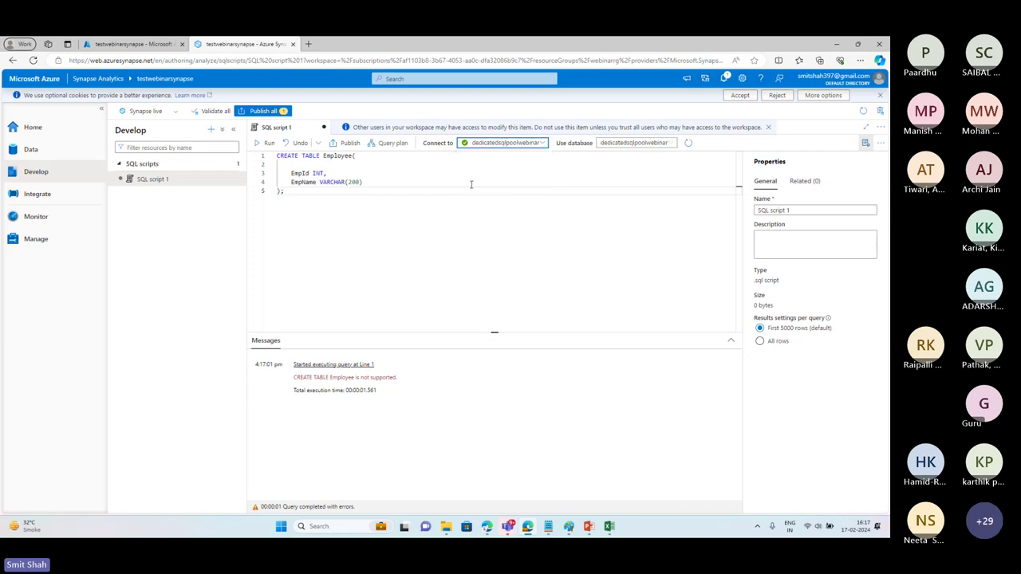
mouse_move(449, 130)
left_mouse_down()
mouse_move(497, 160)
mouse_move(550, 160)
left_mouse_up()
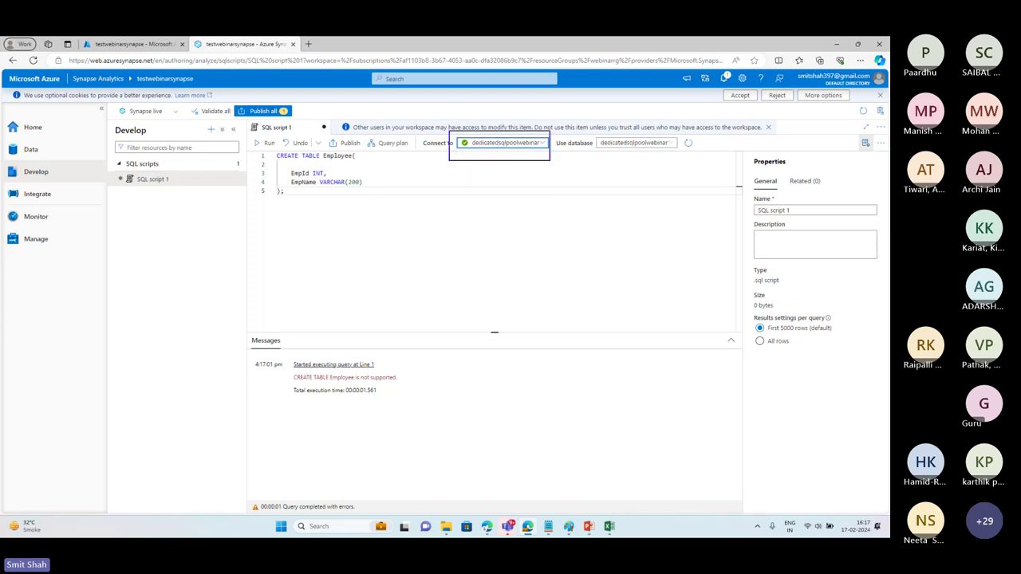
key("Escape")
left_click(363, 183)
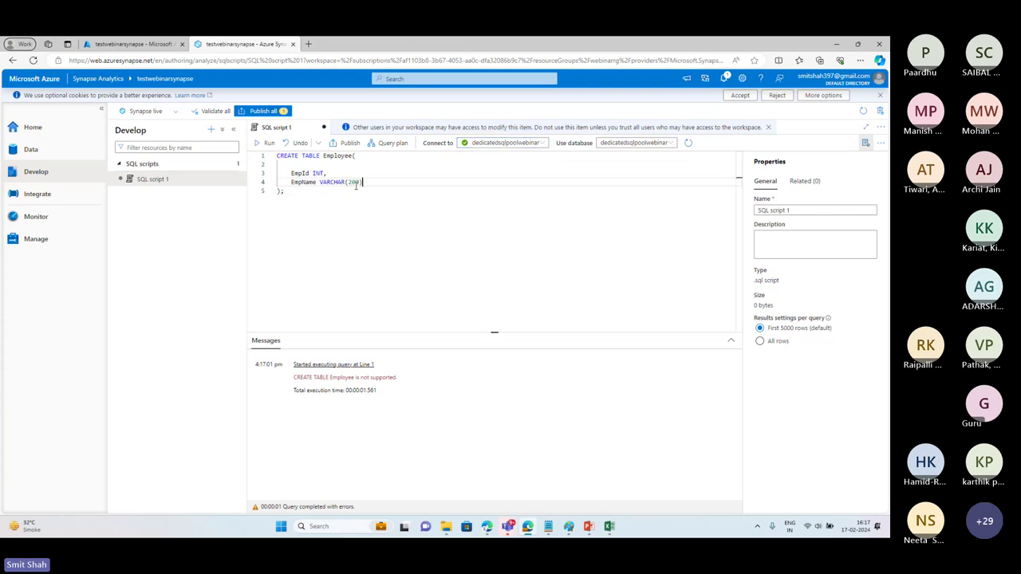
key("ctrl+a")
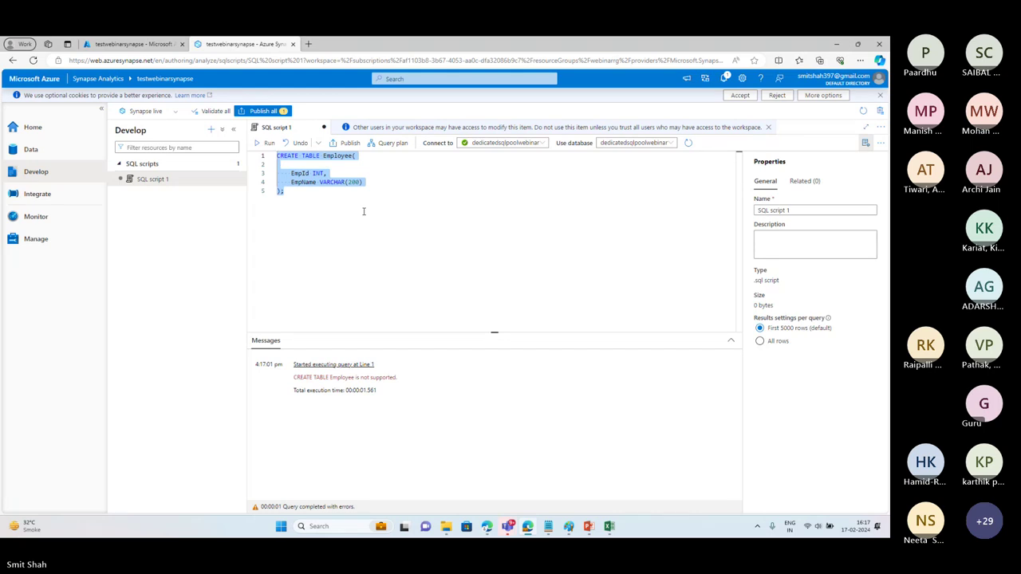
left_click(266, 142)
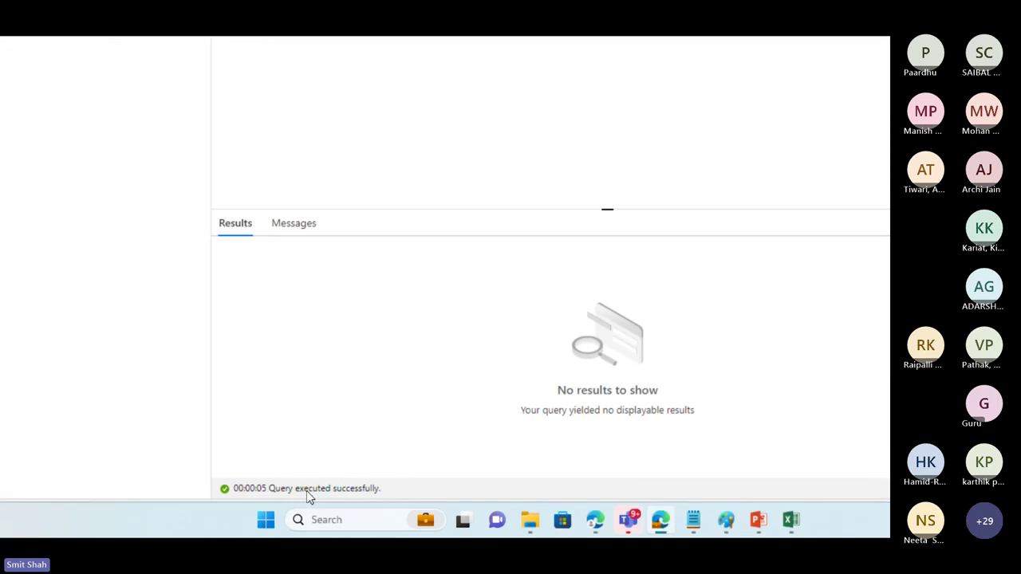
Begin an INSERT INTO Employee(EmpId,EmpName) statement below the CREATE TABLE script.
left_click(332, 218)
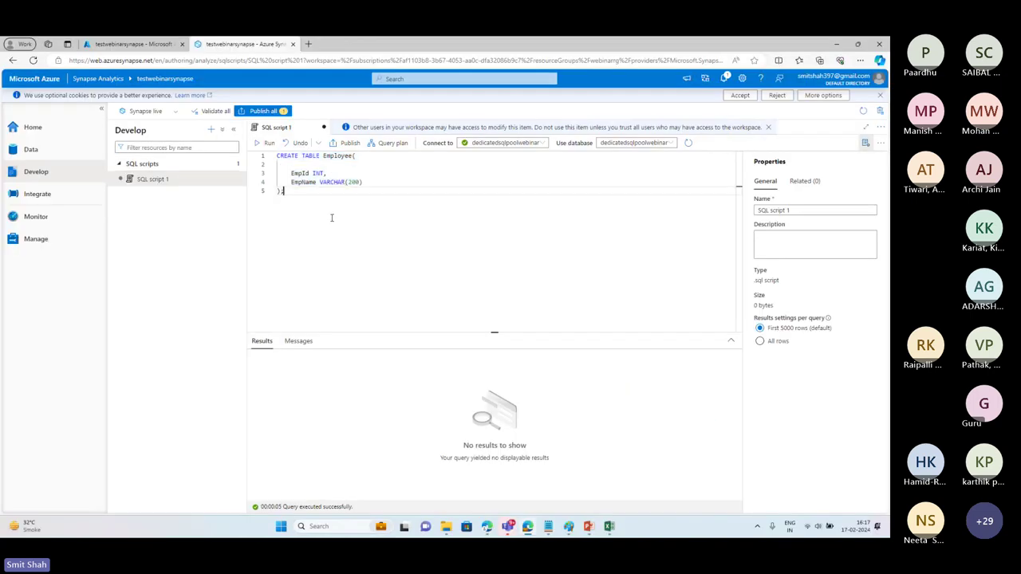
key("Return")
key("Return")
type("INSERT INTO ")
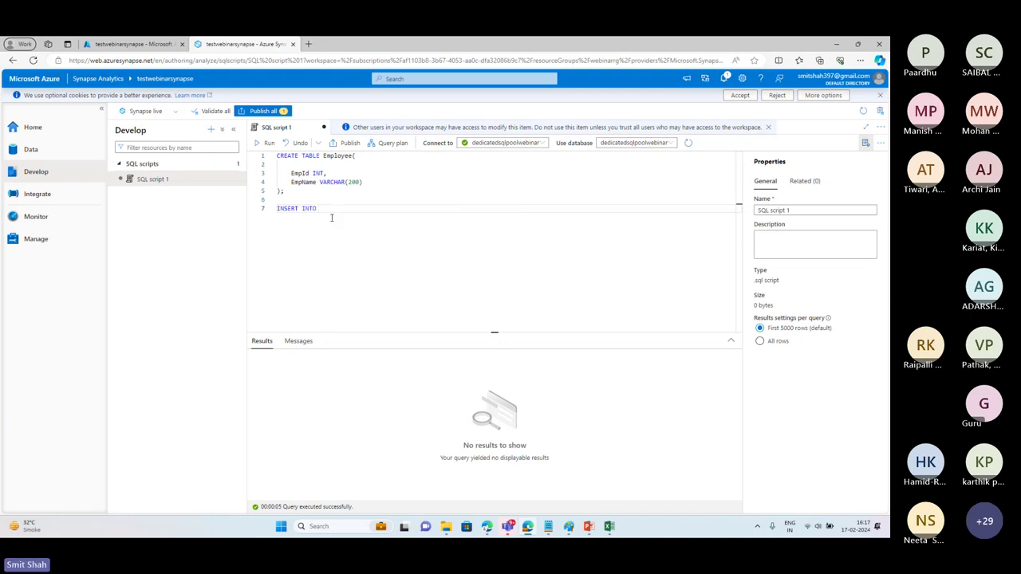
type("Employees")
key("BackSpace")
type("(")
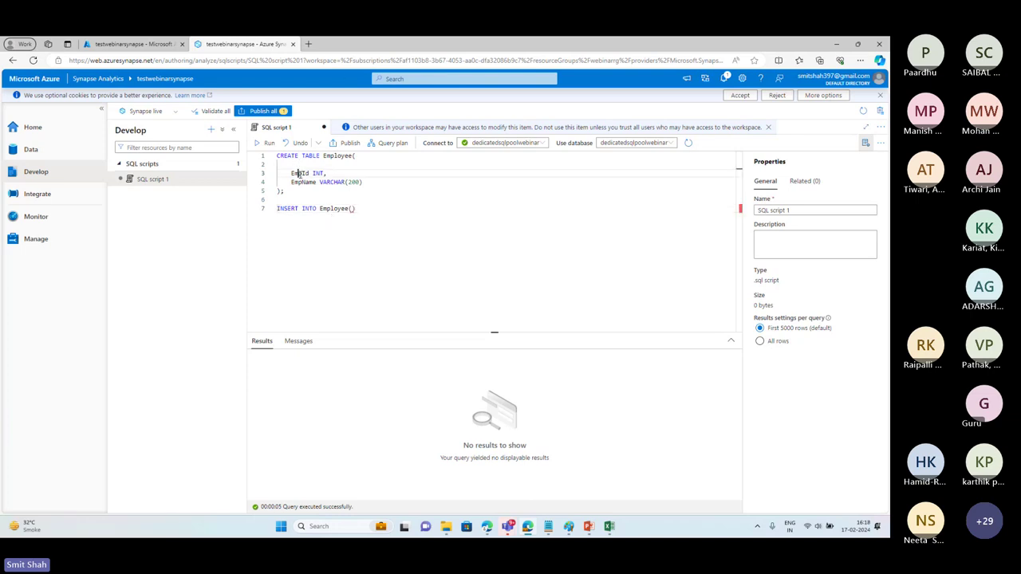
double_click(300, 173)
key("ctrl+c")
left_click(353, 208)
key("ctrl+v")
type(",")
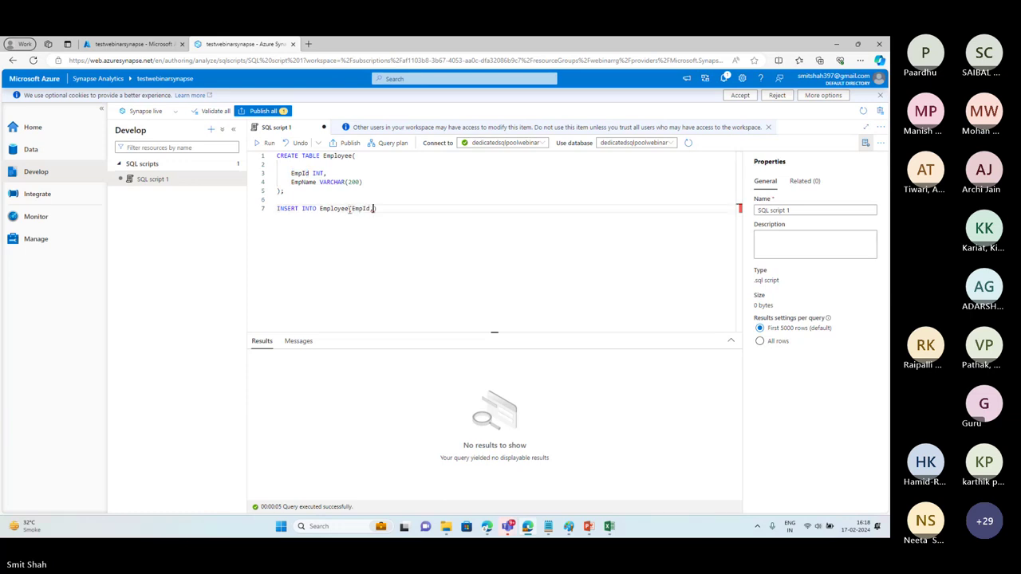
double_click(303, 182)
key("ctrl+c")
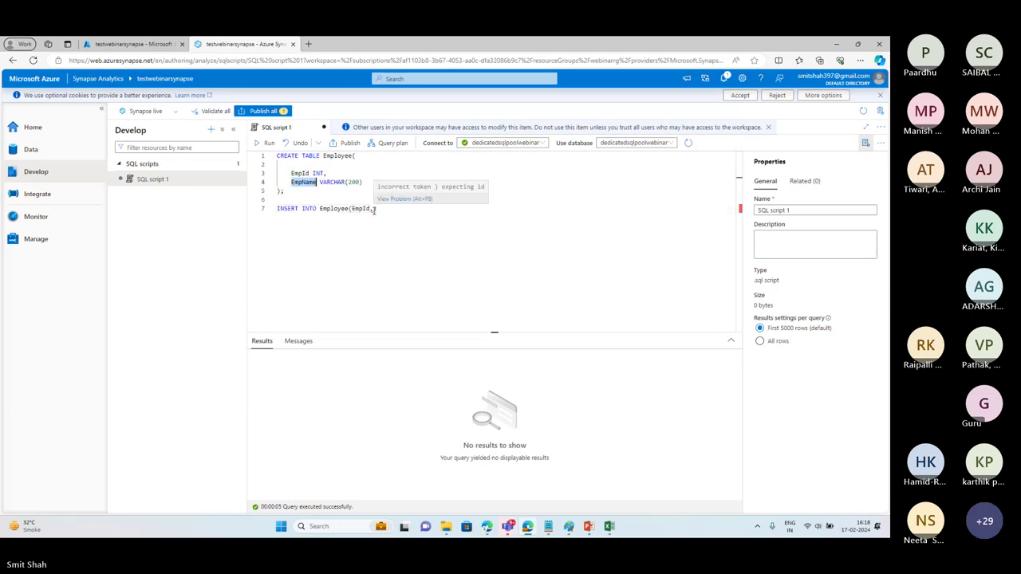
left_click(373, 208)
key("ctrl+v")
left_click(410, 209)
Add VALUES (1, 'Kirit') to the first INSERT and run it.
type("V")
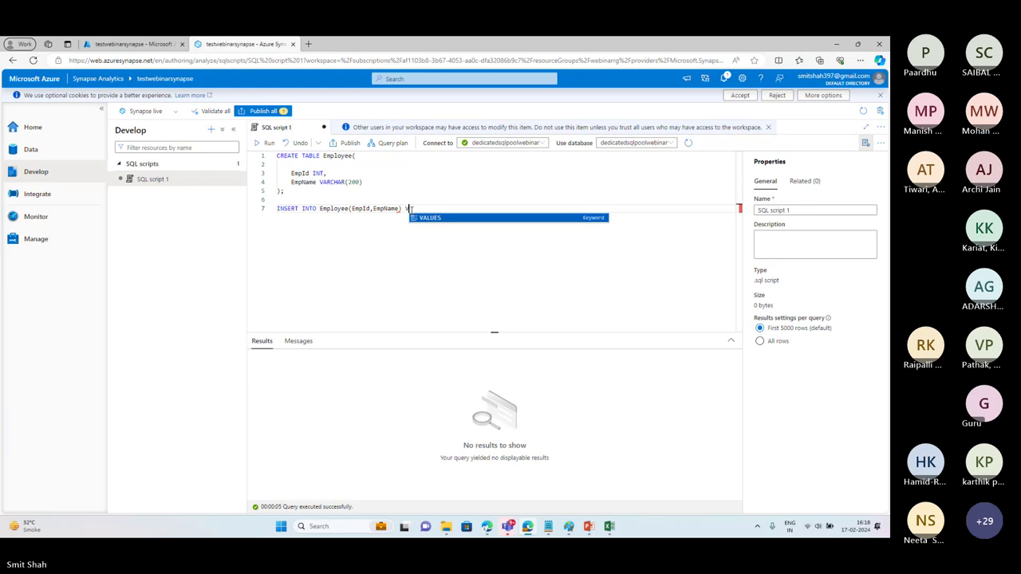
type("ALUES (")
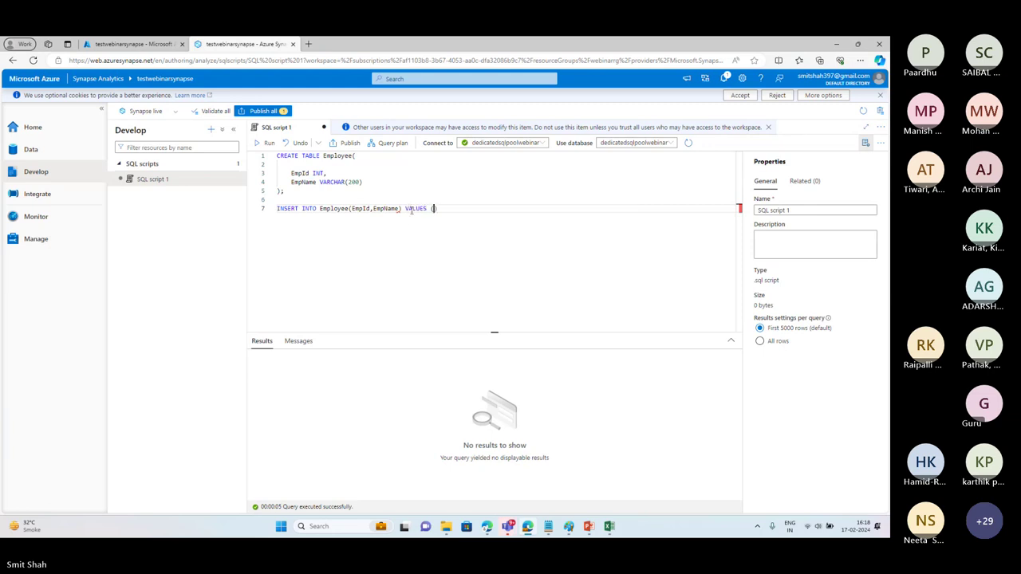
type("1, ")
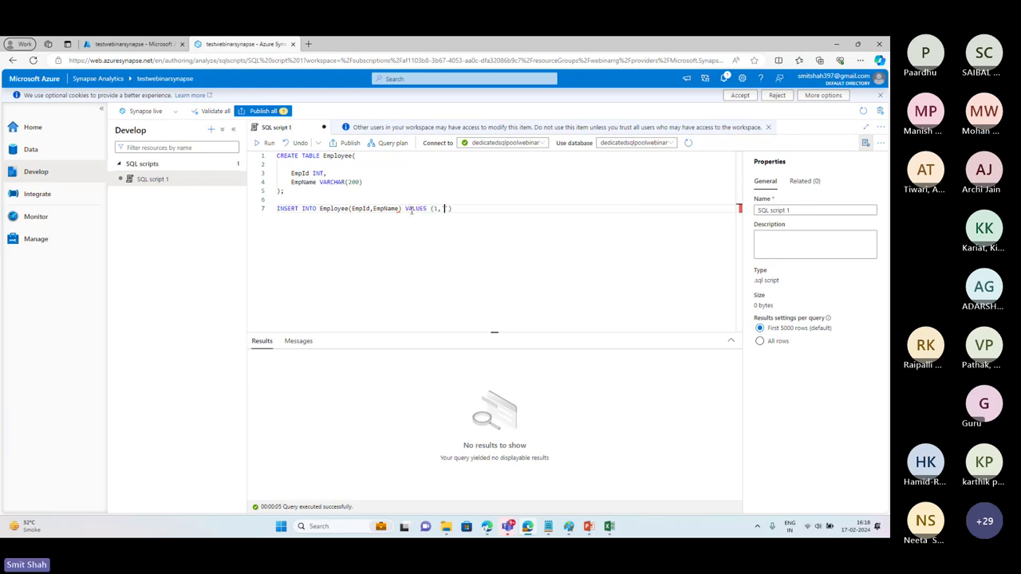
type("'Kirit")
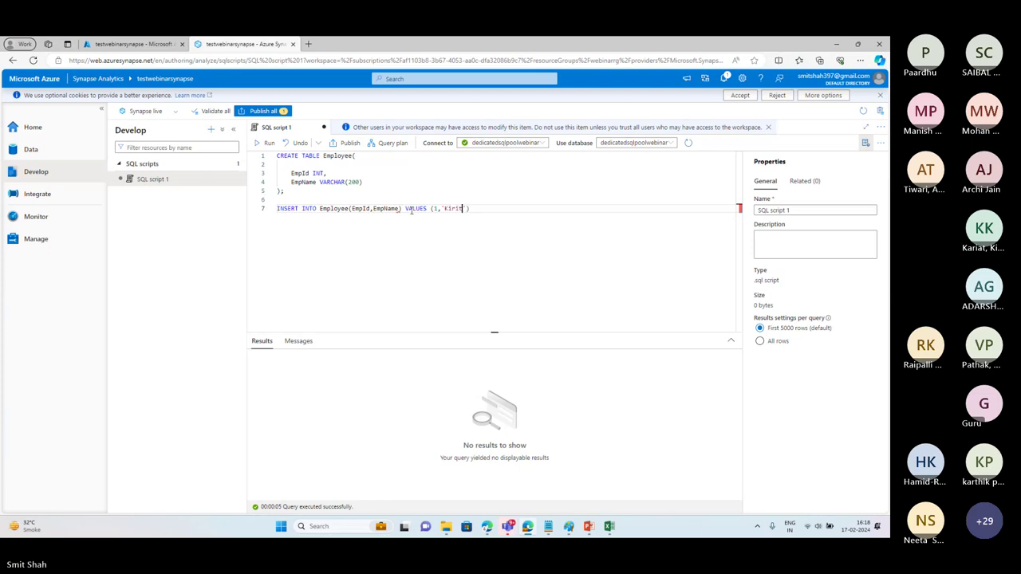
left_click(492, 210)
type(";")
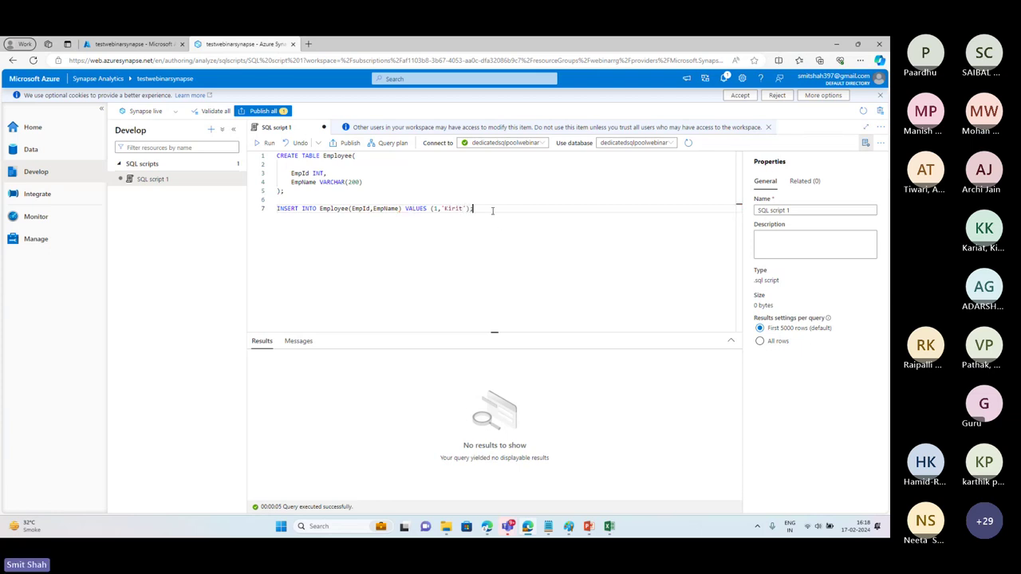
triple_click(492, 211)
left_click(267, 142)
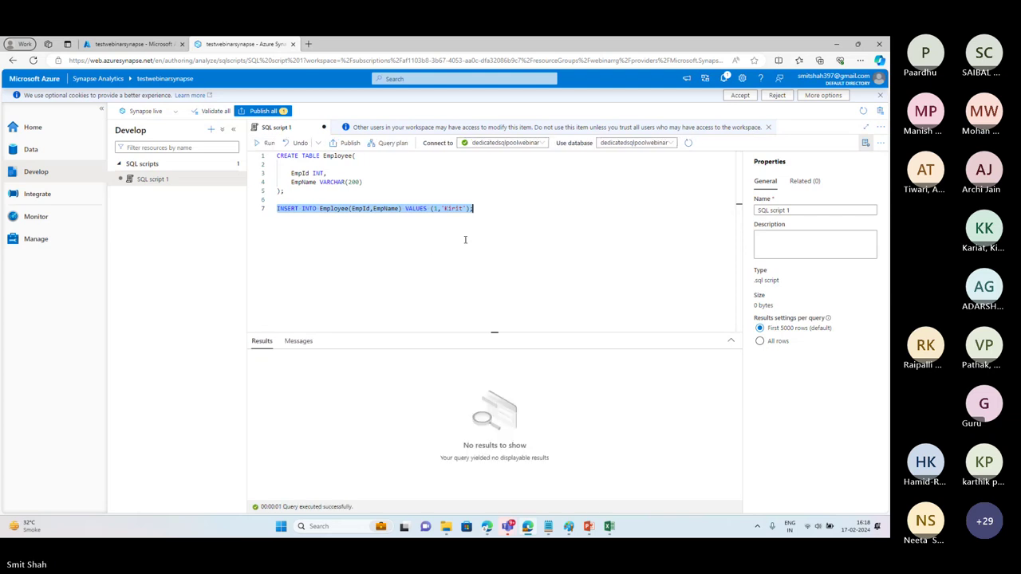
Duplicate the INSERT as line 8 with id 2 and a second employee name.
left_click(485, 218)
triple_click(491, 216)
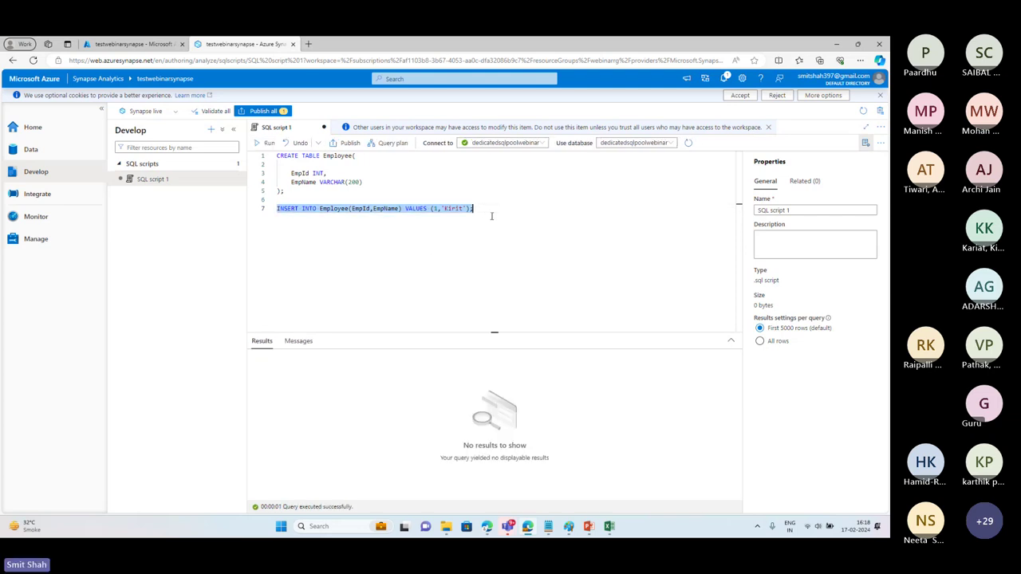
key("shift+alt+Down")
left_click(436, 217)
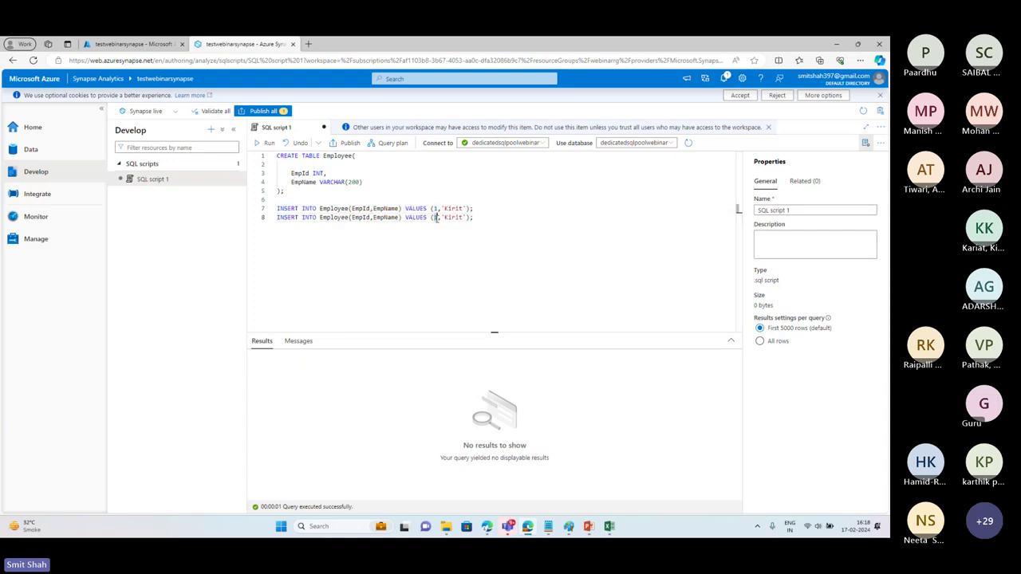
double_click(436, 217)
type("2")
double_click(452, 217)
type("Kashdip")
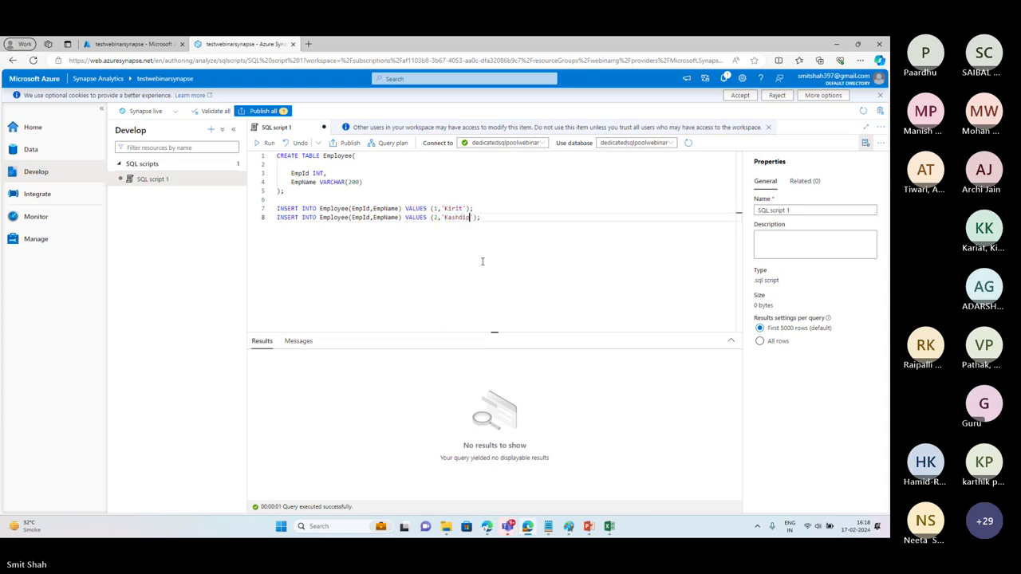
left_click(446, 219)
key("BackSpace")
type("A")
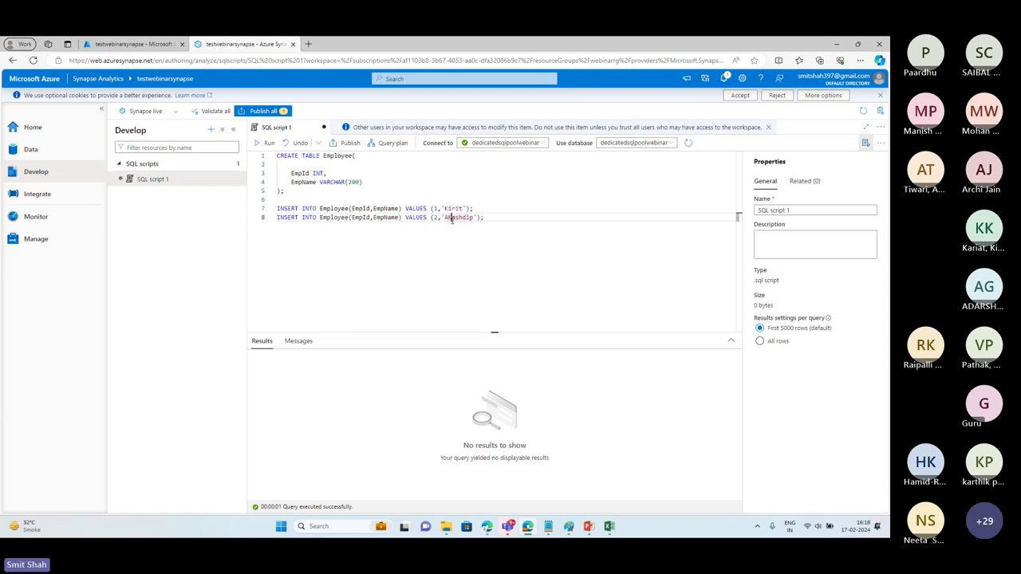
type("k")
Add a third INSERT with id 3 and name 'Alim', then run lines 8–9.
triple_click(451, 217)
key("ctrl+c")
left_click(427, 227)
key("ctrl+v")
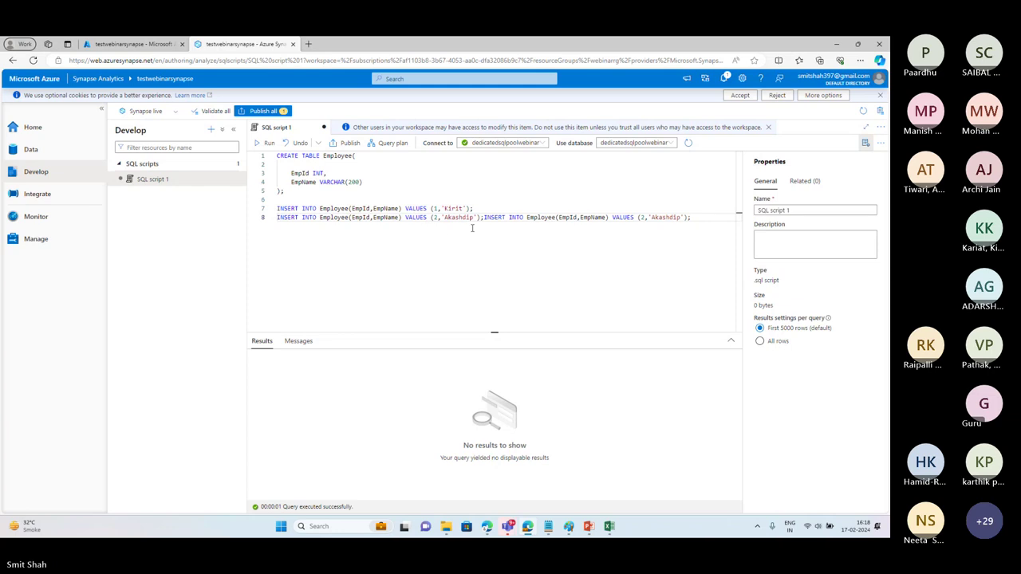
left_click(483, 217)
key("Return")
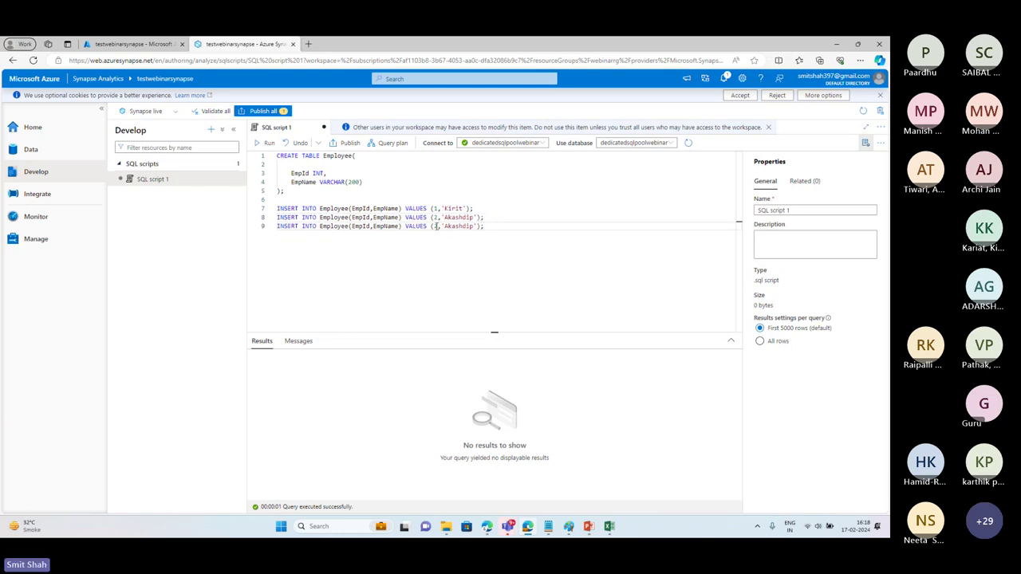
double_click(436, 226)
type("3")
double_click(460, 227)
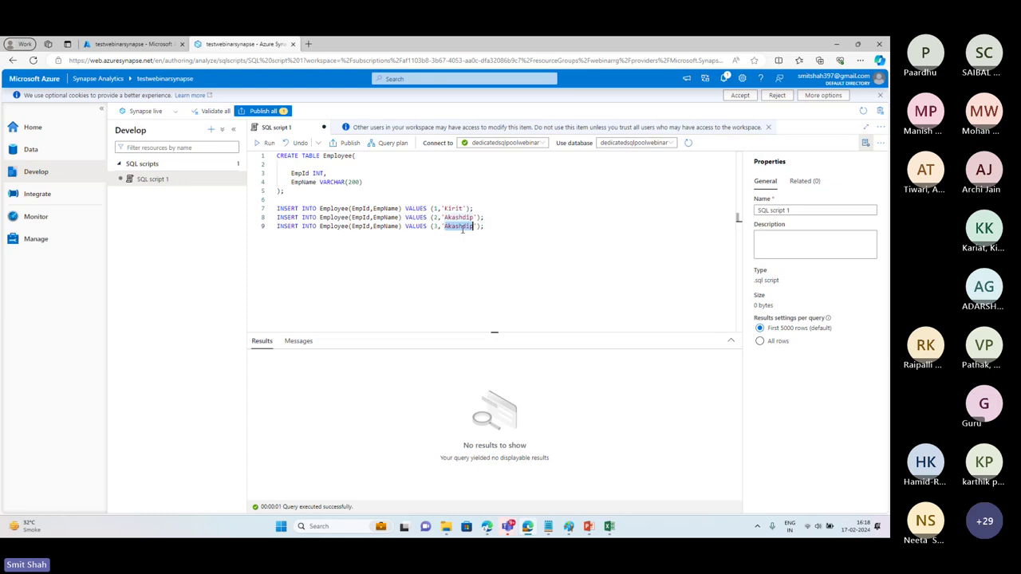
type("Alim")
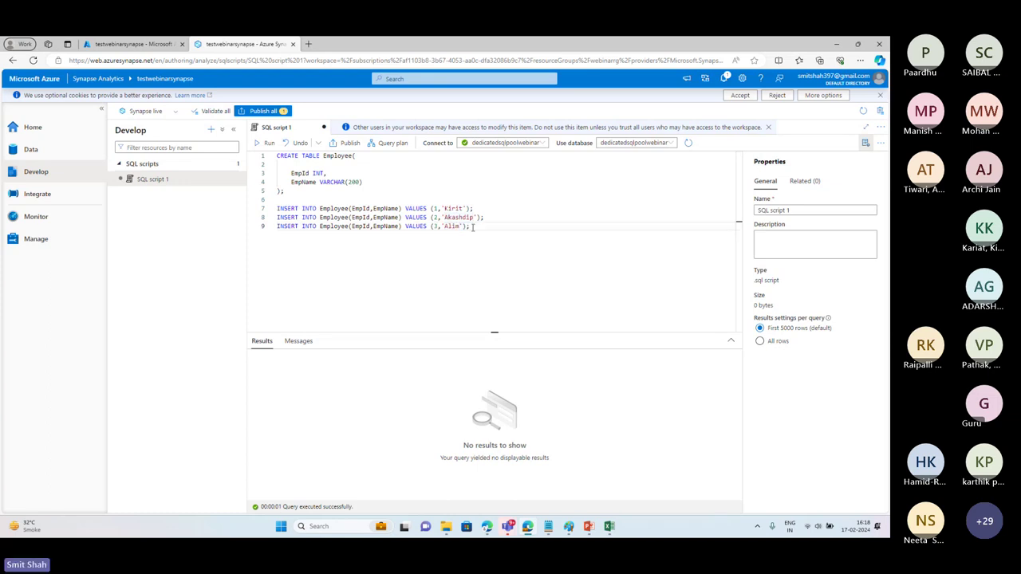
left_click_drag(471, 227, 263, 221)
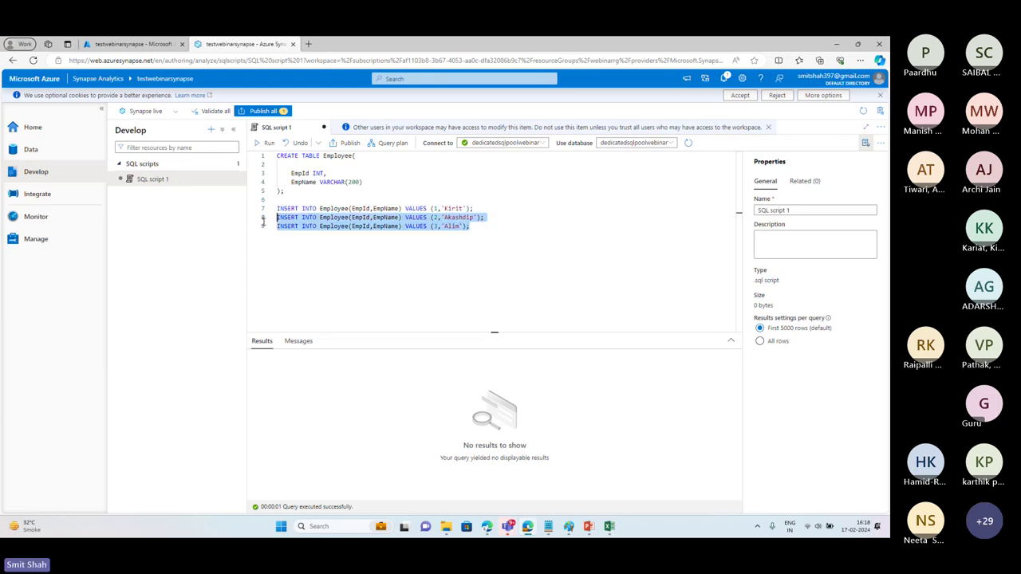
left_click(266, 142)
Add and run SELECT * FROM Employee; to list all rows.
left_click(486, 226)
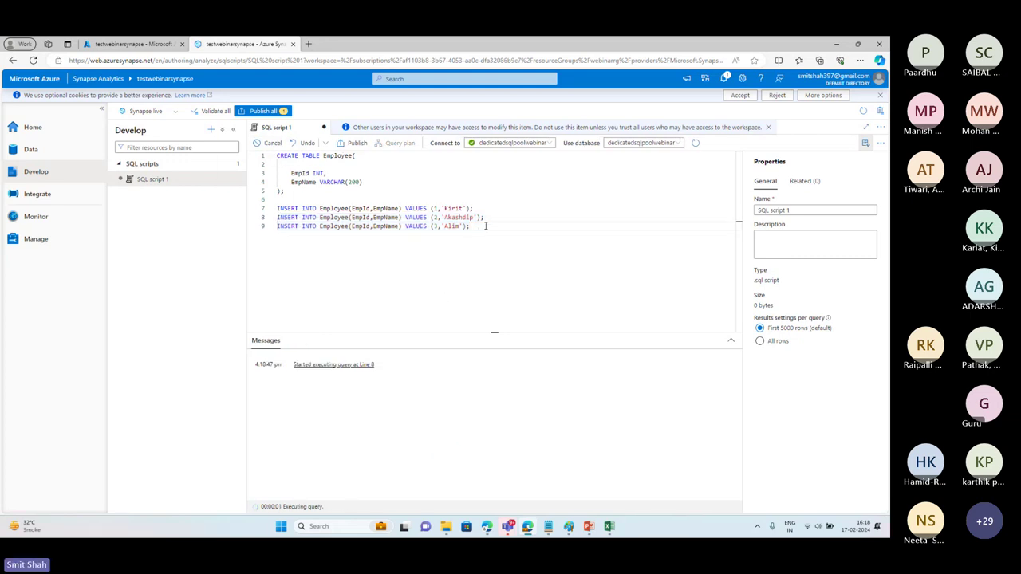
key("Return")
key("Return")
type("SELECT")
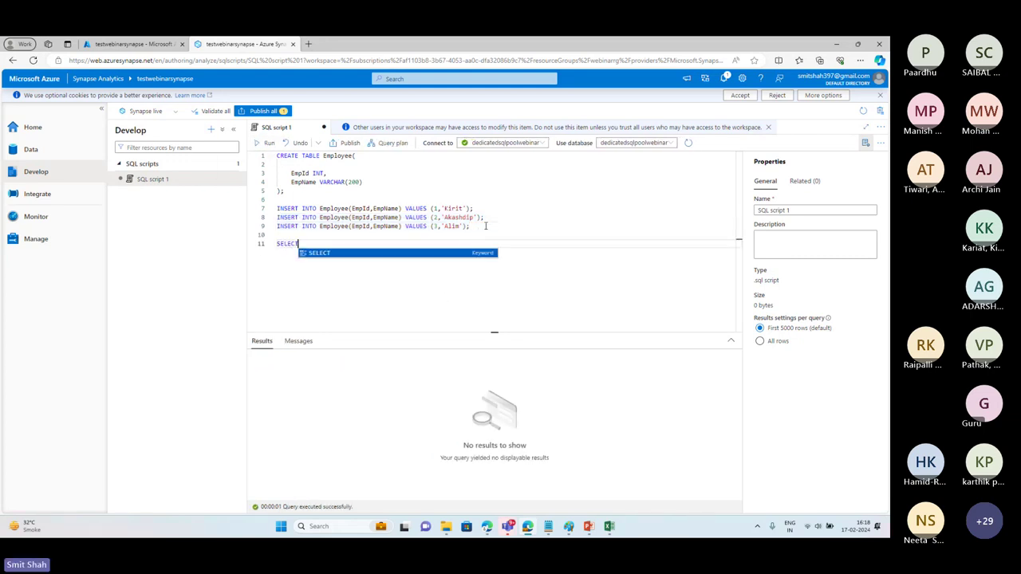
type(" * FROM Em")
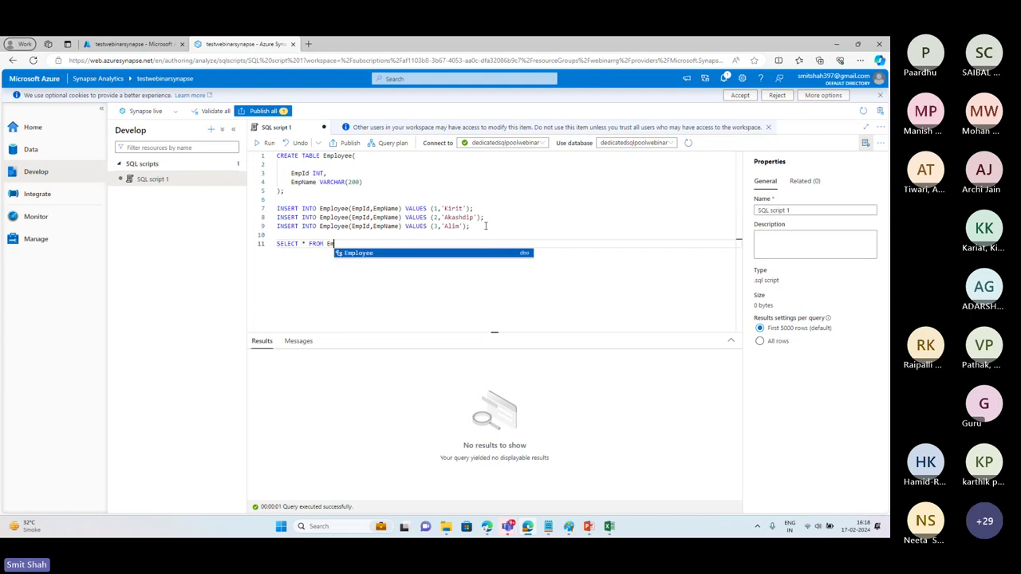
type("ployee;")
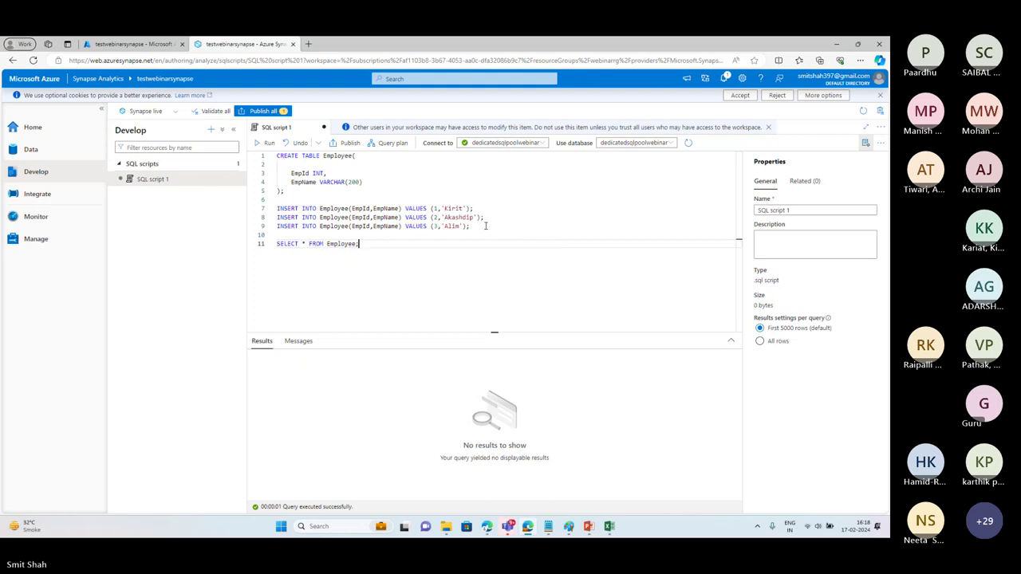
left_click_drag(277, 243, 383, 244)
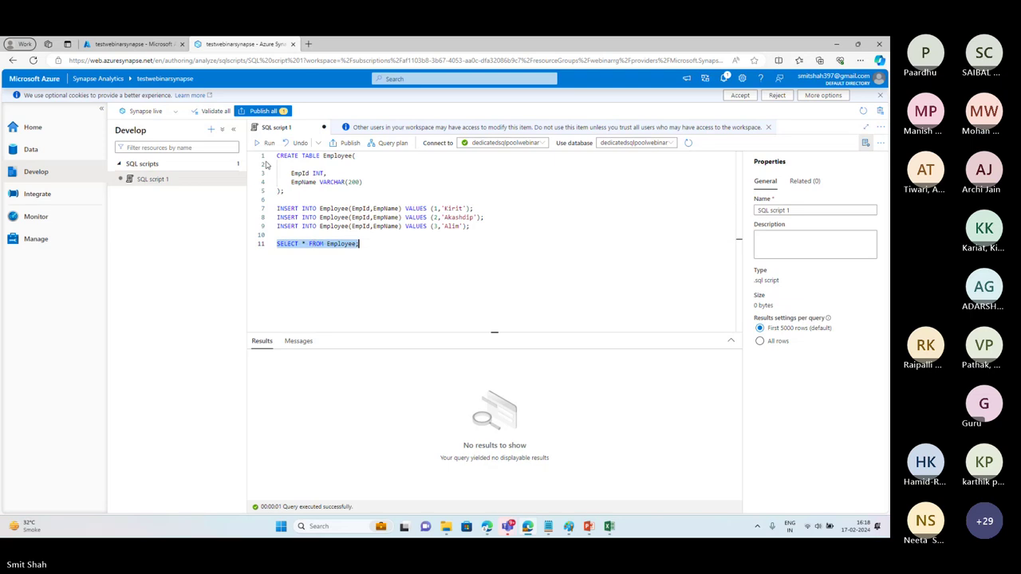
key("shift+Return")
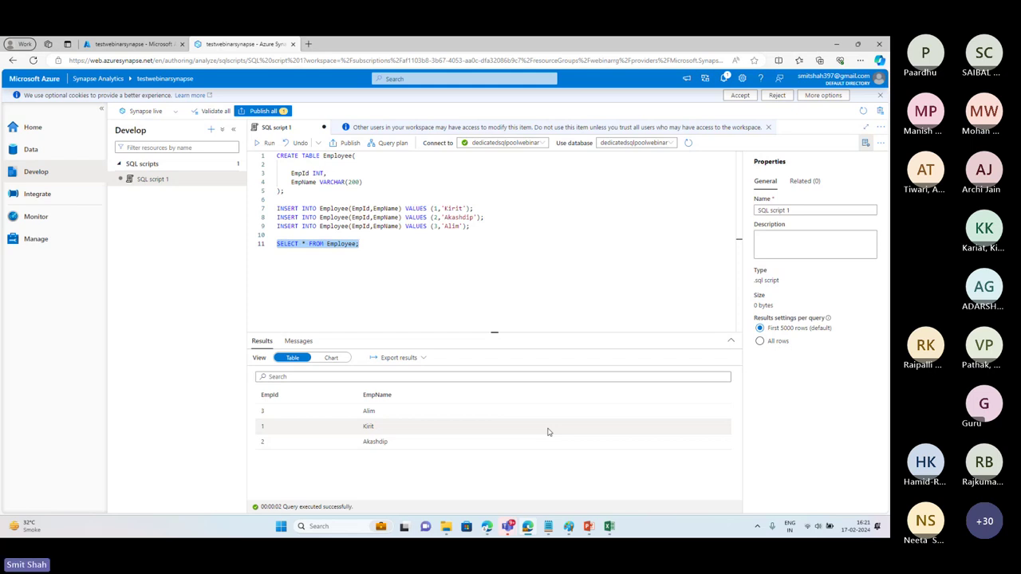
Restore the Edge window and search 'synapse constraints documentation' in a new tab.
double_click(722, 41)
key("super+Up")
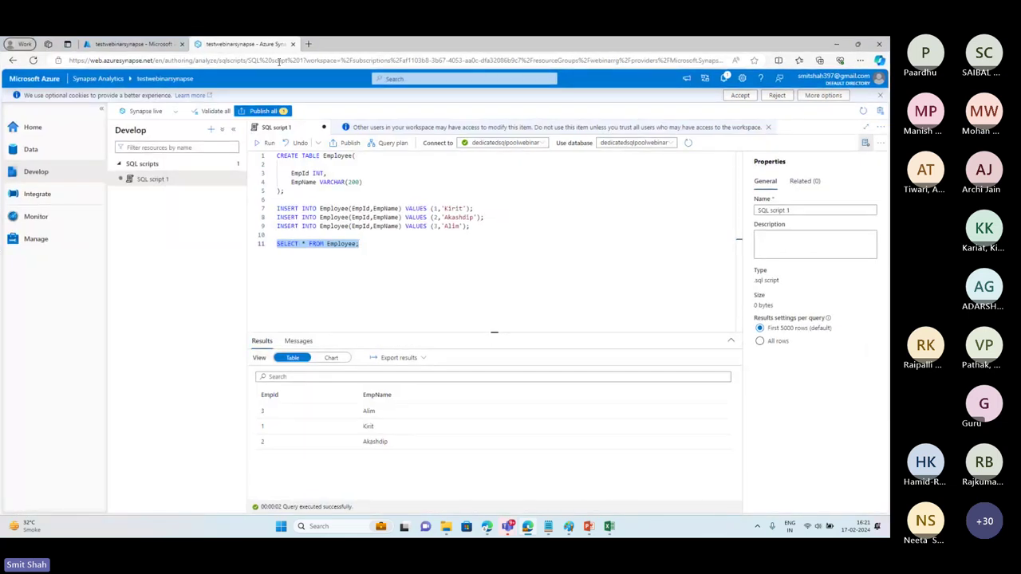
left_click_drag(708, 53, 696, 95)
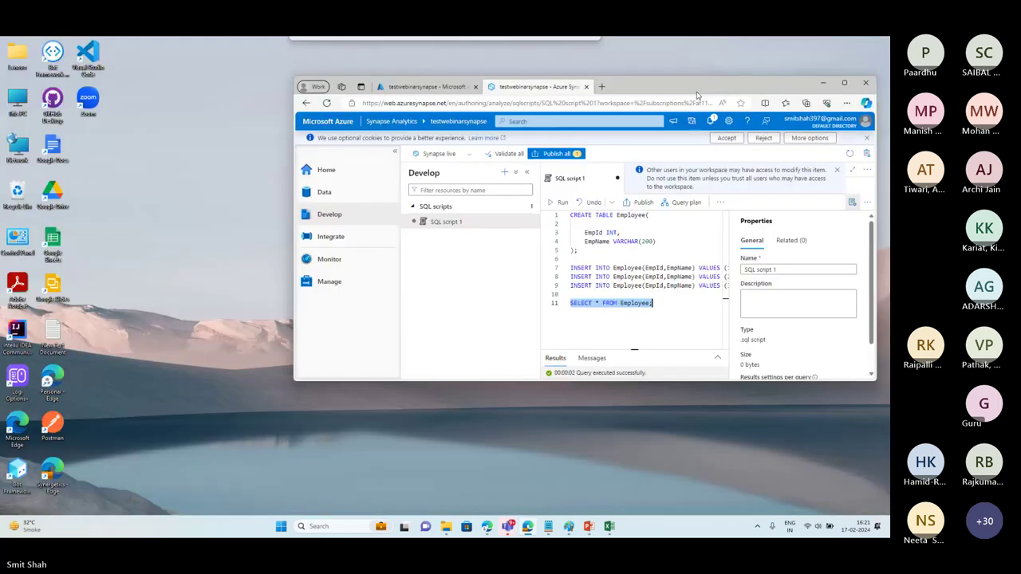
left_click(602, 86)
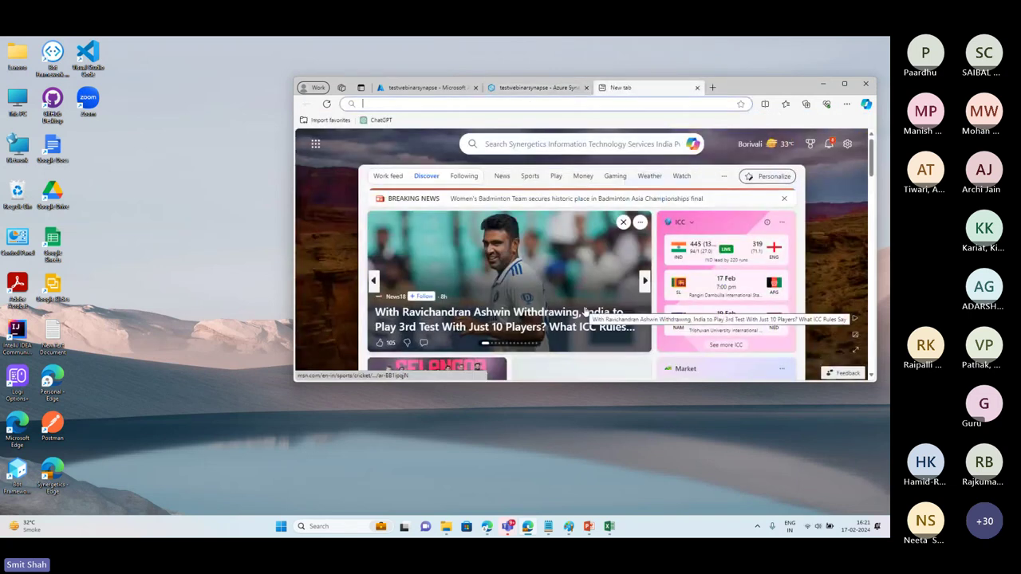
type("dp10")
key("BackSpace")
key("BackSpace")
key("BackSpace")
key("BackSpace")
key("Escape")
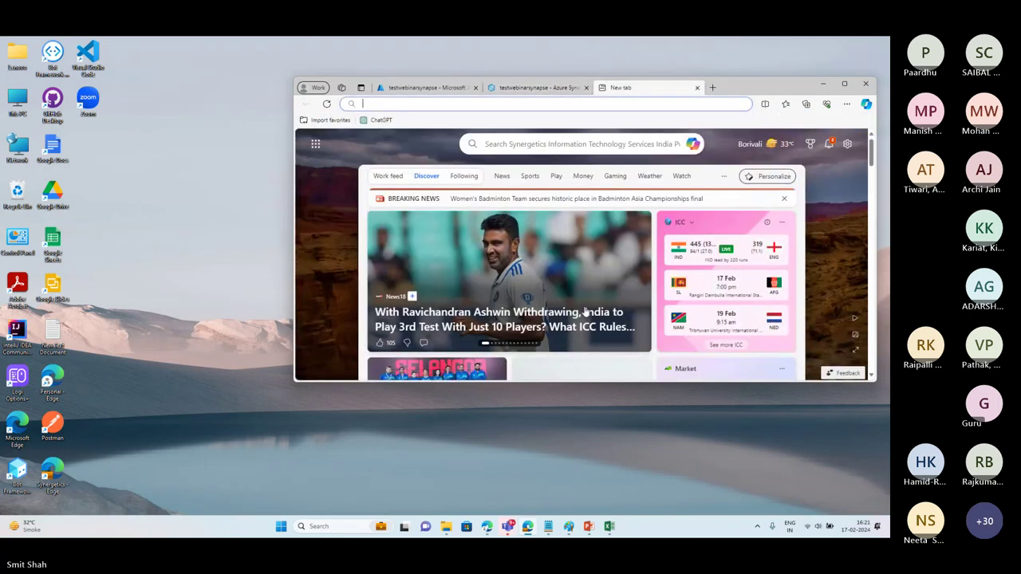
type("synapse ")
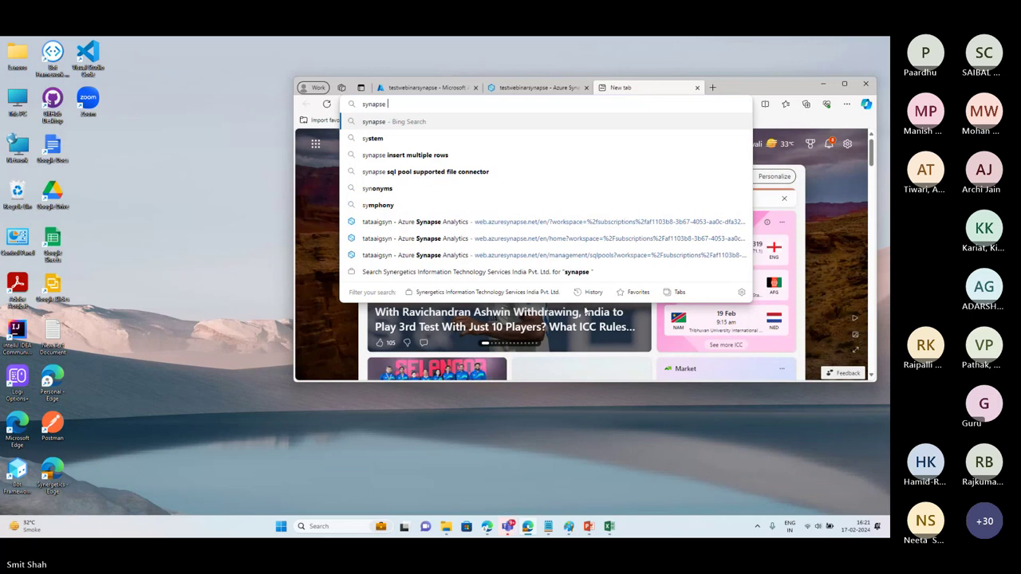
type("constraint")
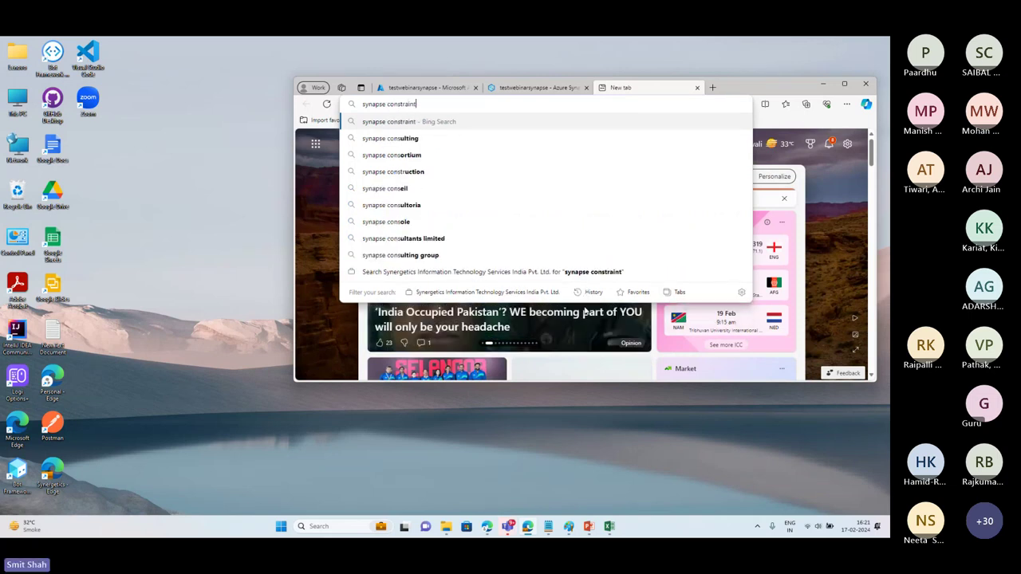
type("s ")
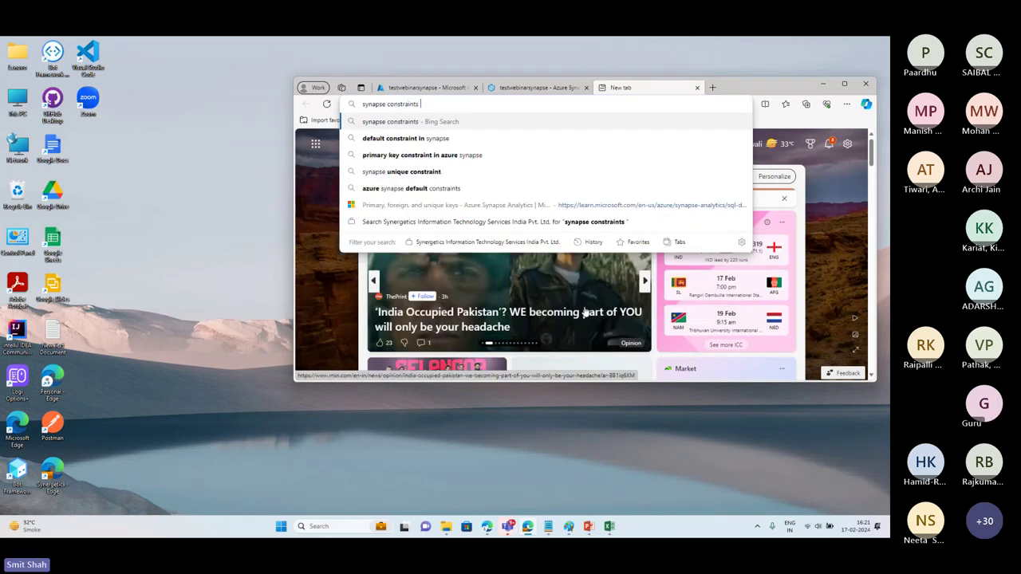
type("documentation")
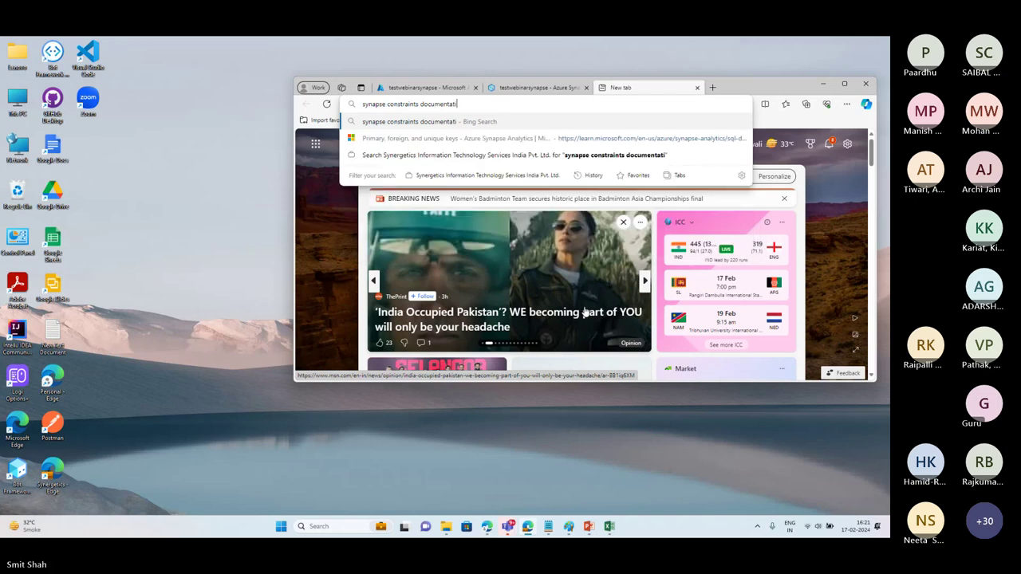
key("Return")
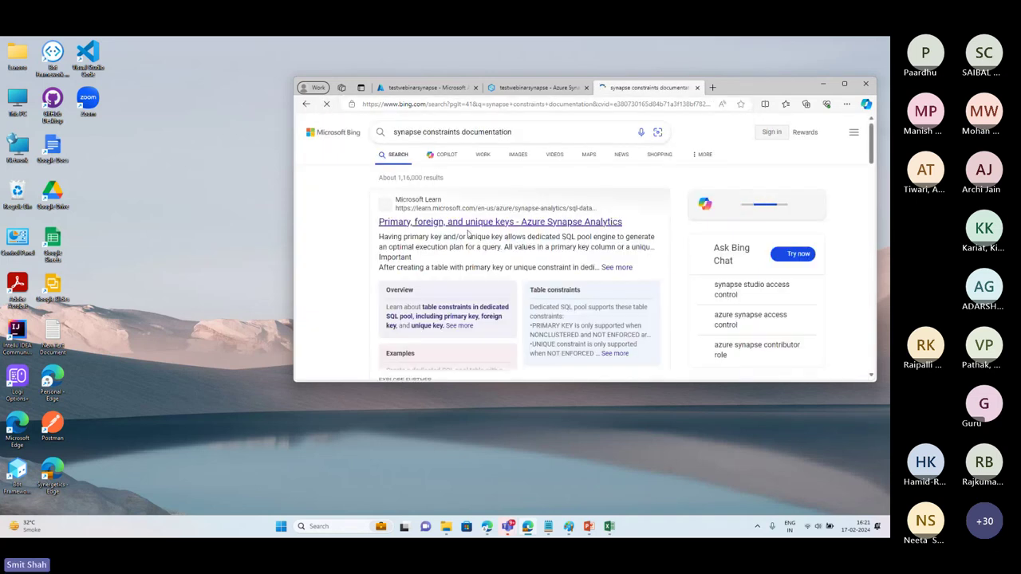
Open the Microsoft Learn keys article and highlight the PRIMARY KEY and UNIQUE NOT ENFORCED rules.
left_click(478, 225)
double_click(822, 79)
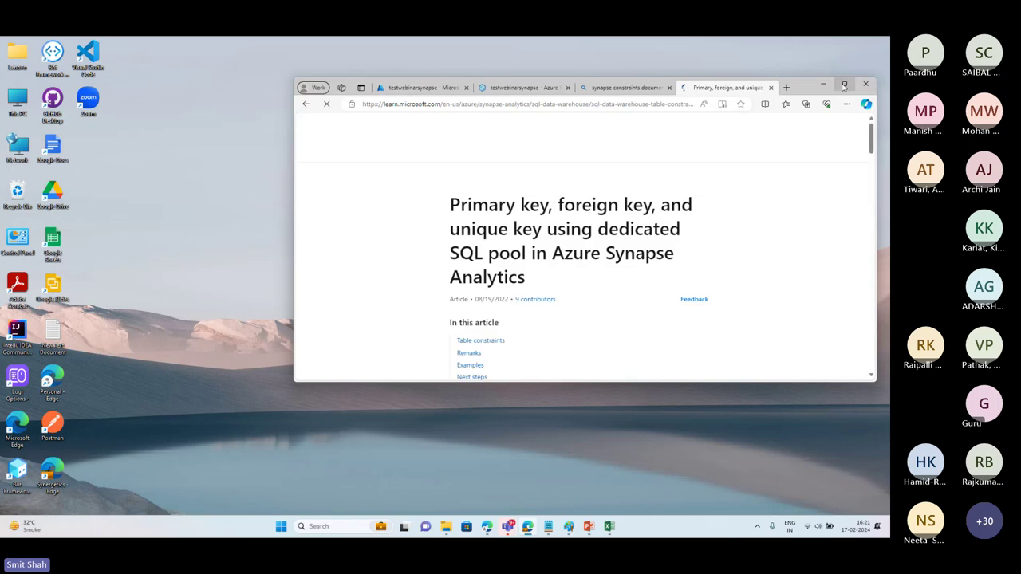
scroll(323, 278, "down", 4)
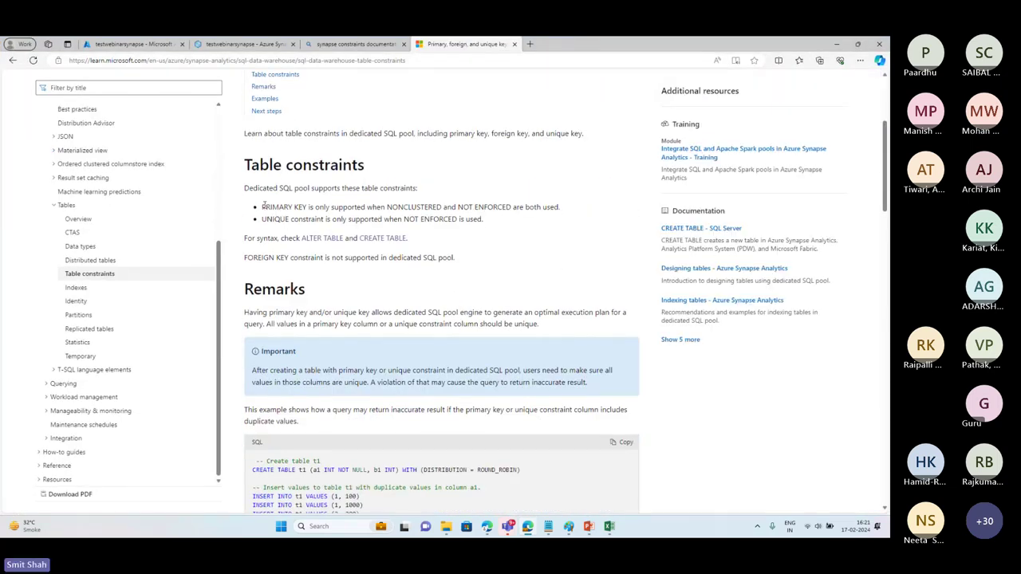
left_click_drag(264, 204, 564, 205)
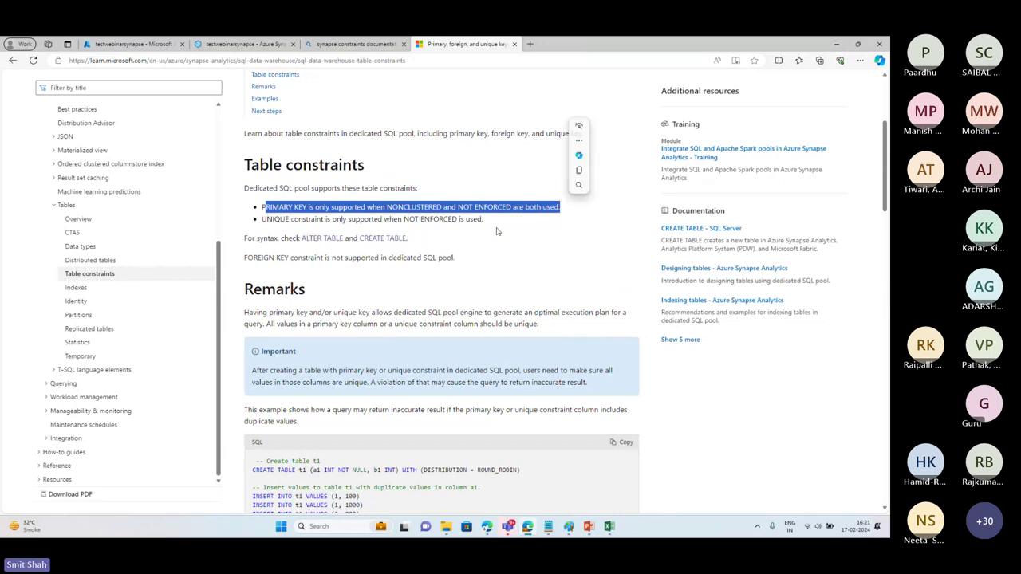
left_click(306, 220)
left_click_drag(264, 219, 493, 222)
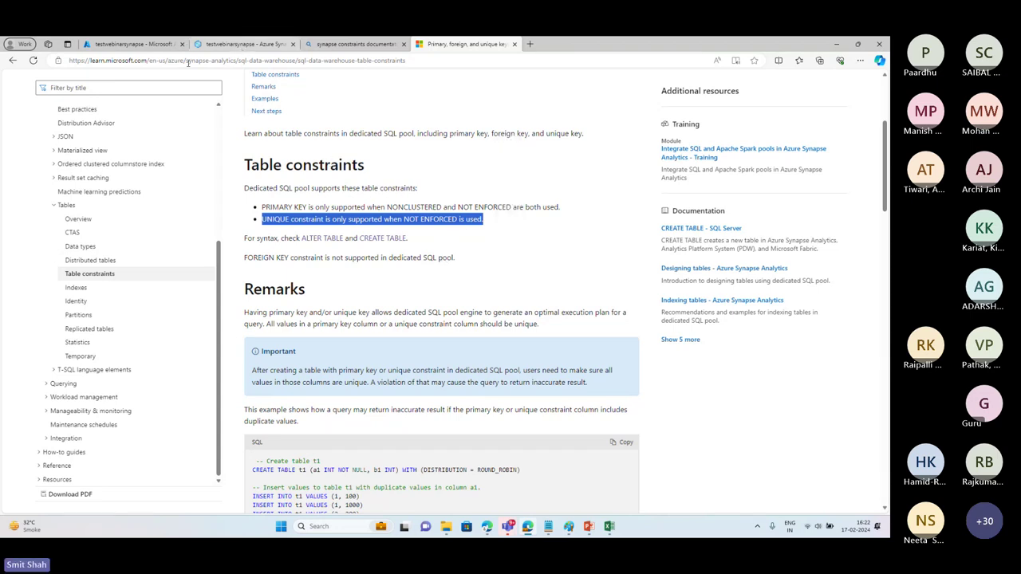
left_click(132, 44)
Add a DROP TABLE Employee; statement on line 13 and run it alone.
left_click(246, 45)
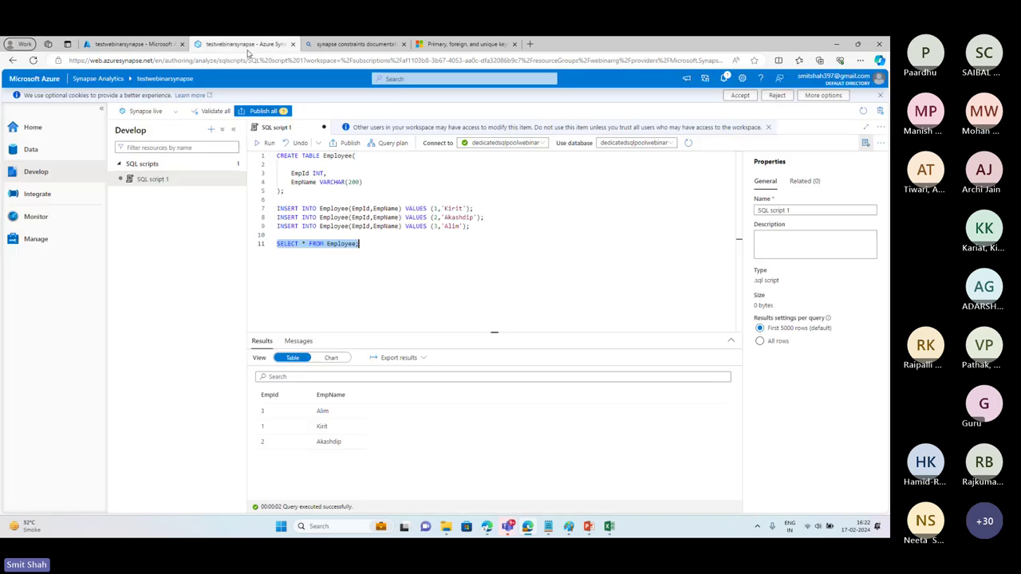
left_click(357, 243)
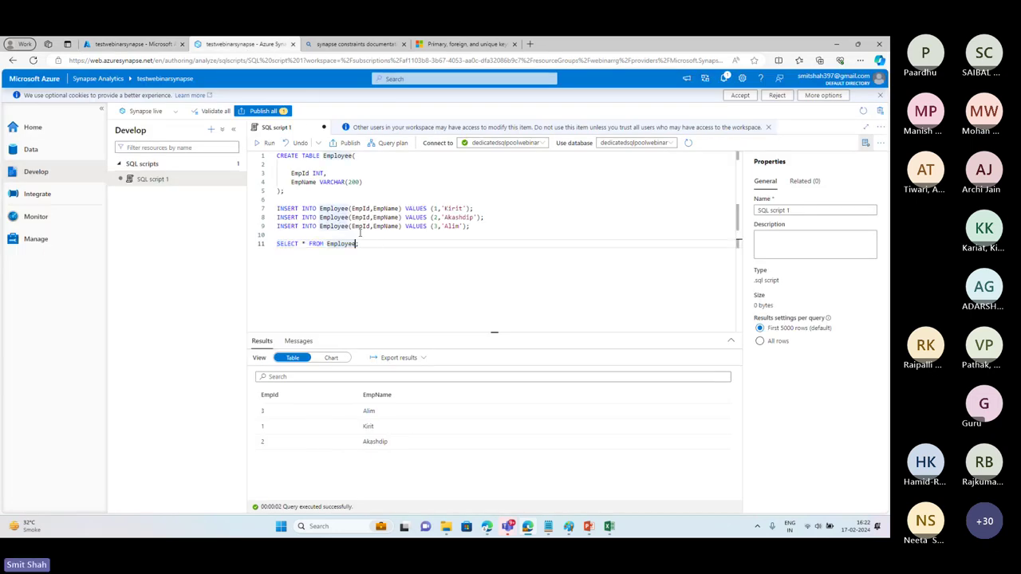
left_click(368, 244)
key("Return")
key("Return")
type("D")
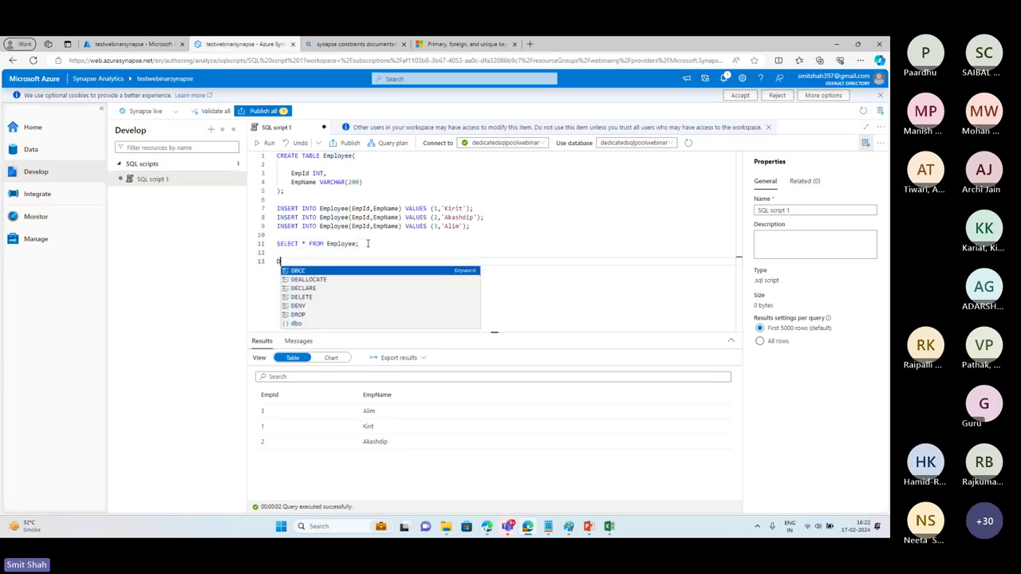
type("ROP TABLE")
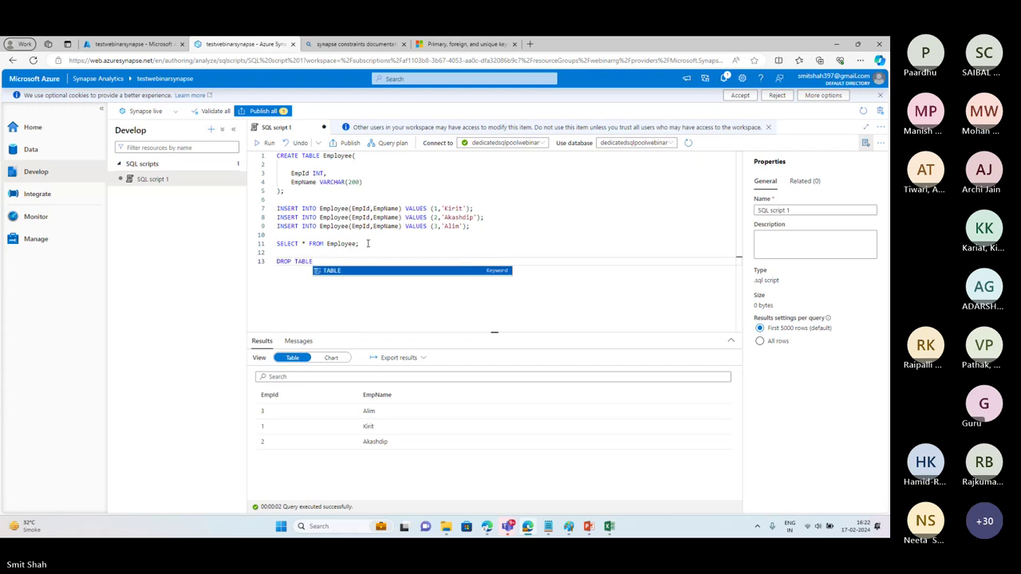
double_click(338, 244)
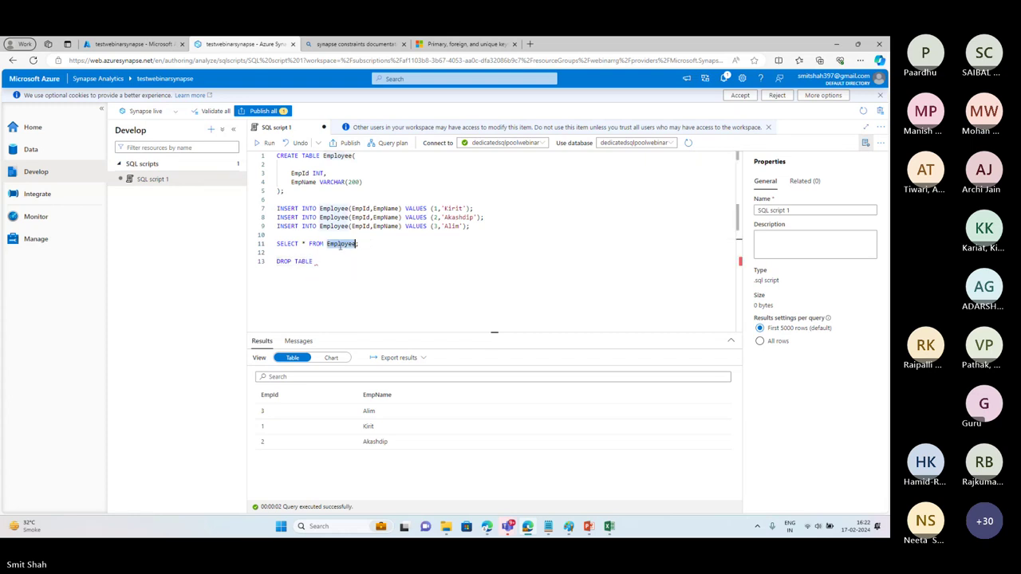
key("ctrl+c")
left_click(330, 261)
key("ctrl+v")
type(";")
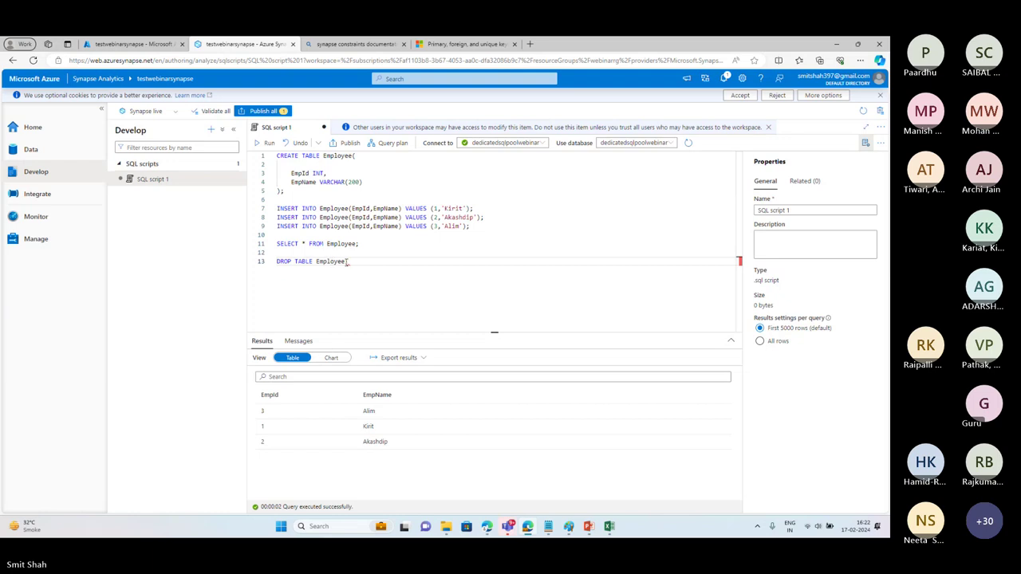
left_click_drag(348, 261, 276, 261)
left_click(269, 144)
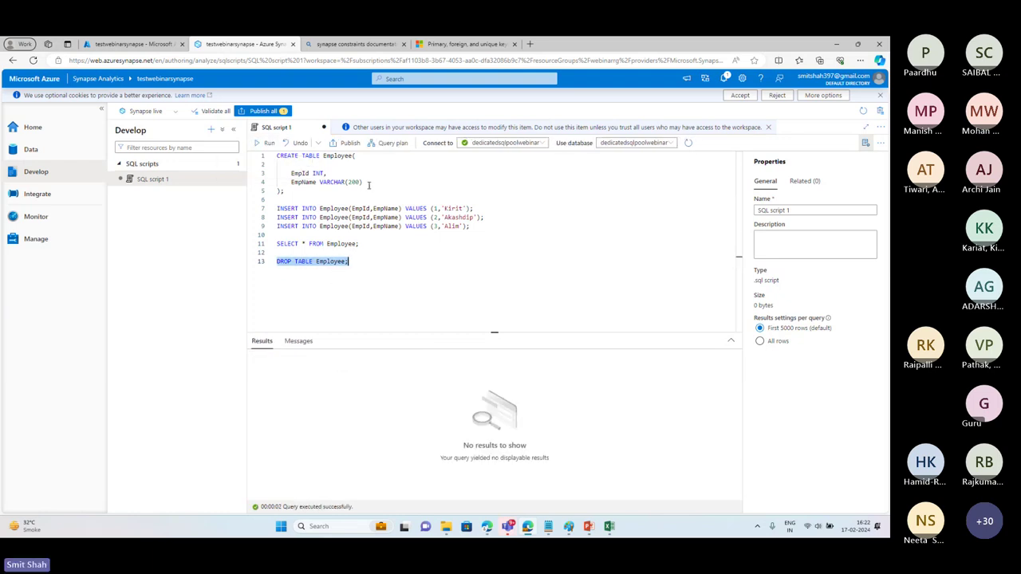
Rerun the CREATE TABLE statement, then drop the Employee table again.
left_click_drag(290, 195, 276, 156)
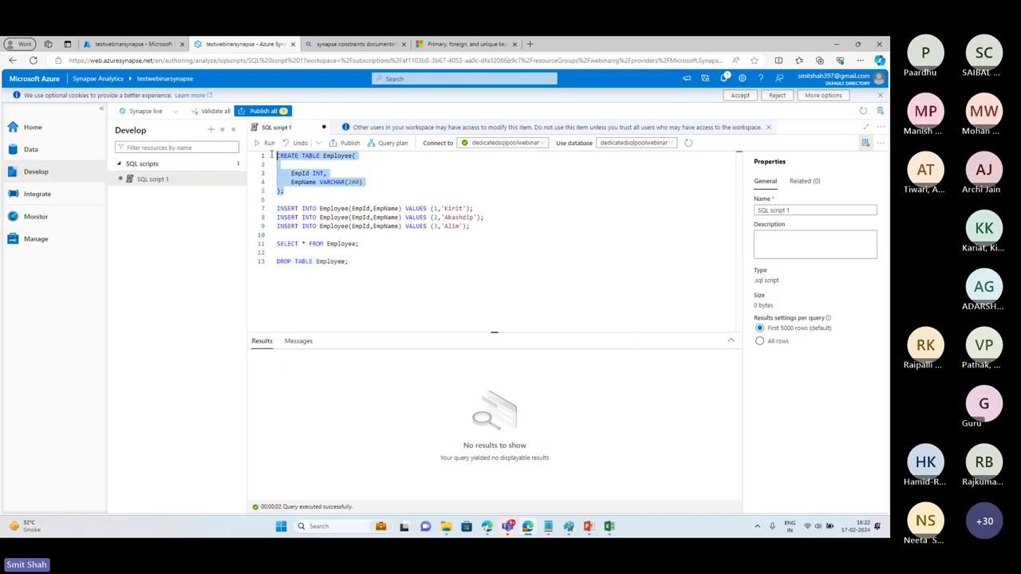
left_click(269, 143)
left_click(372, 208)
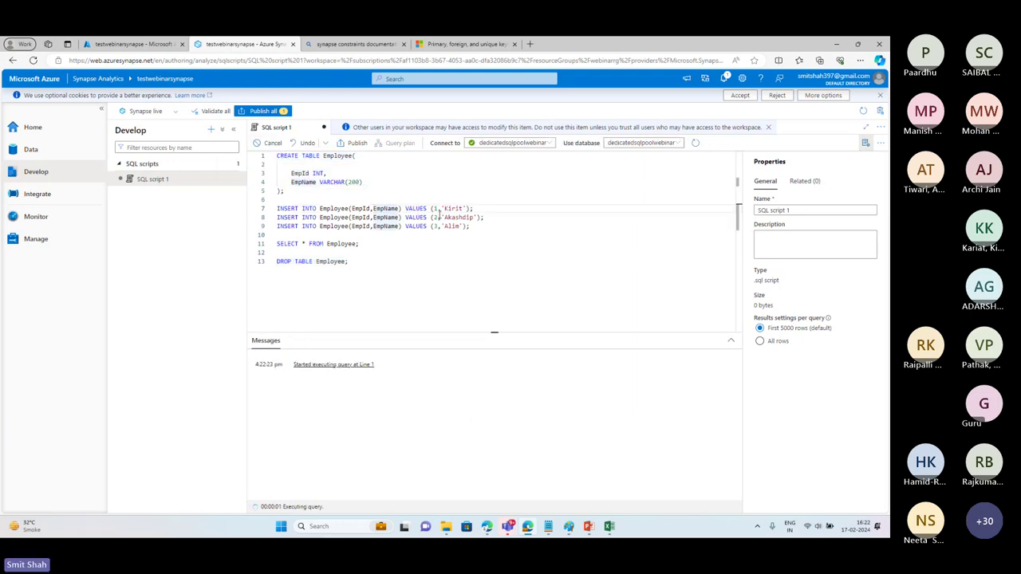
left_click_drag(348, 262, 276, 261)
left_click(270, 145)
Declare EmpId as INT UNIQUE in the CREATE TABLE statement and select it.
left_click(324, 173)
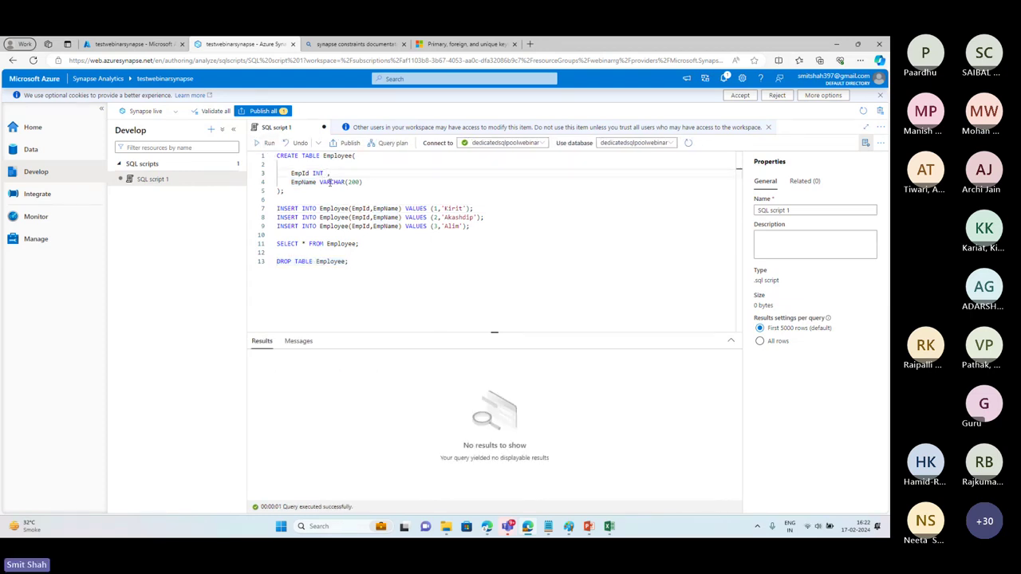
type("UNIQUE")
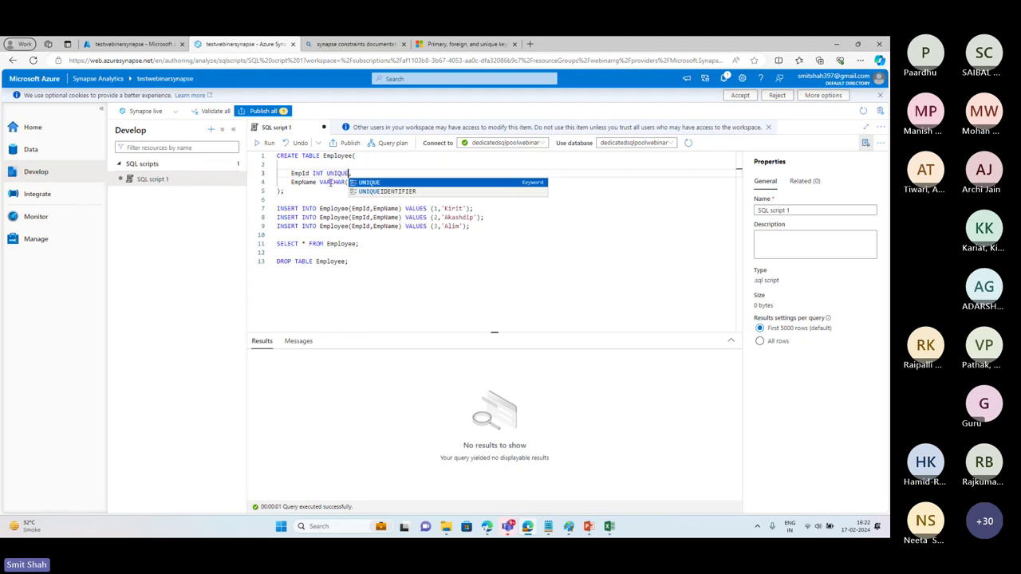
left_click(299, 174)
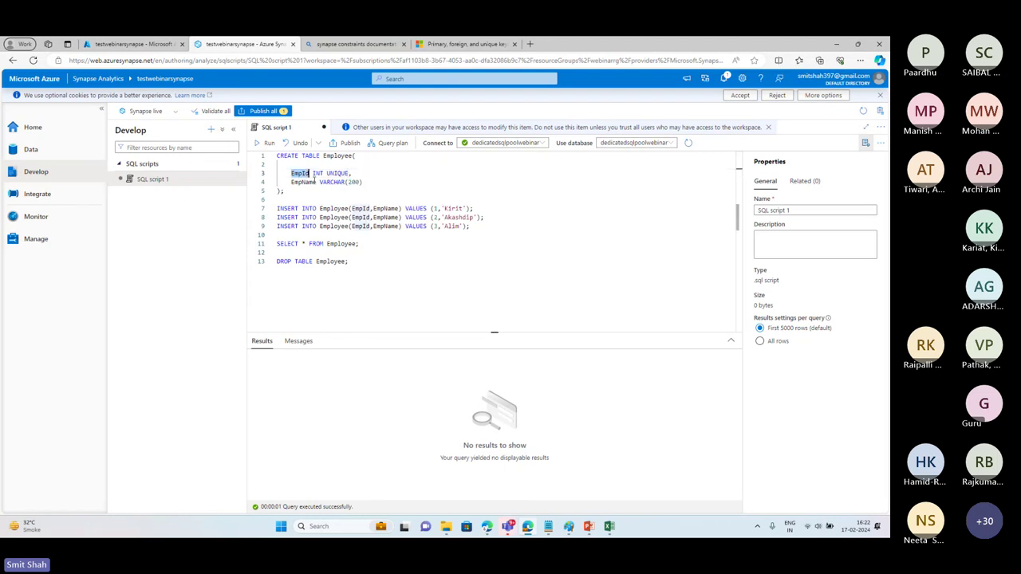
left_click_drag(284, 191, 277, 156)
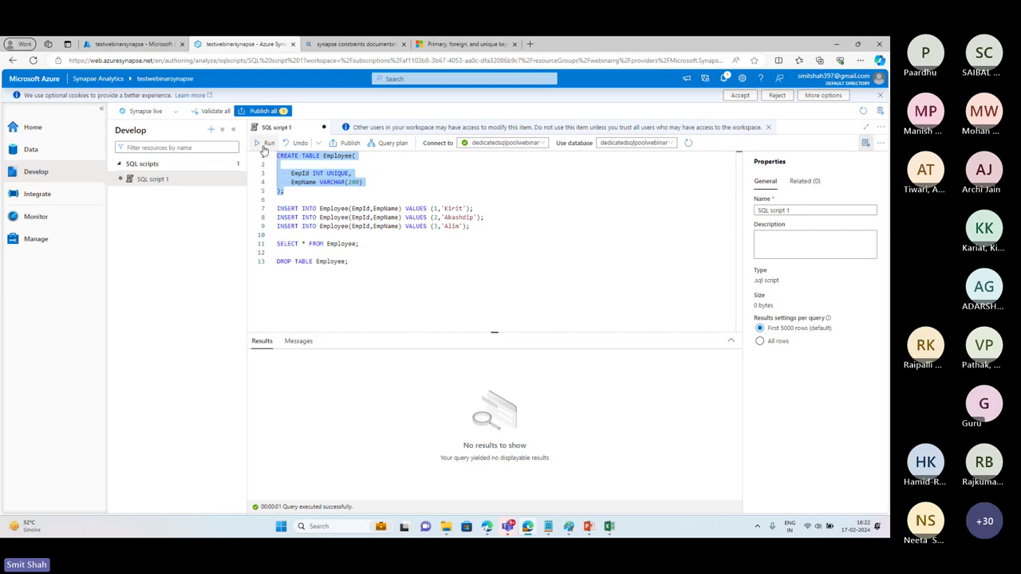
Change EmpId to UNIQUE NOT ENFORCED after the UNIQUE error and rerun CREATE TABLE.
left_click(266, 143)
left_click_drag(276, 208, 277, 217)
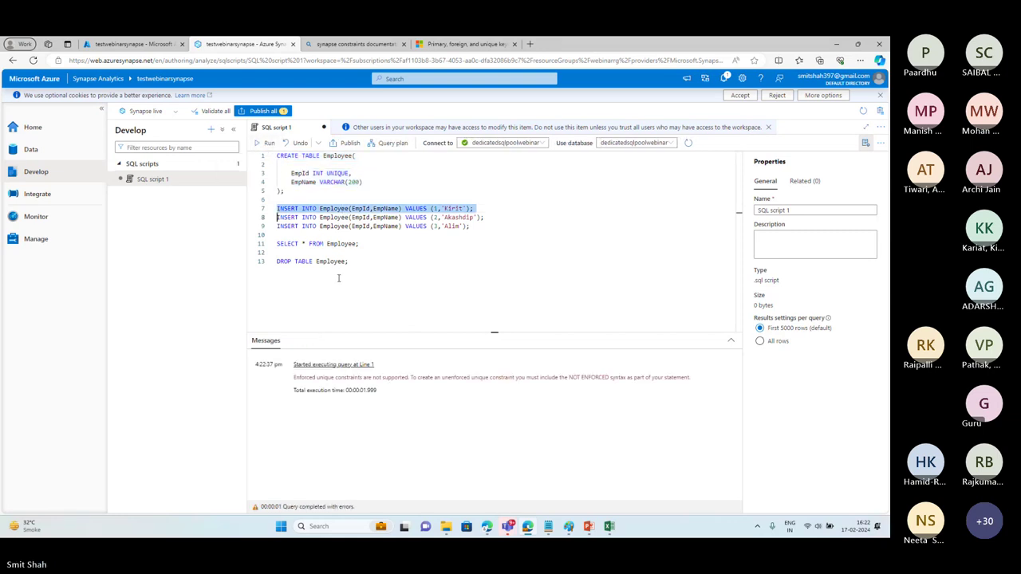
double_click(338, 174)
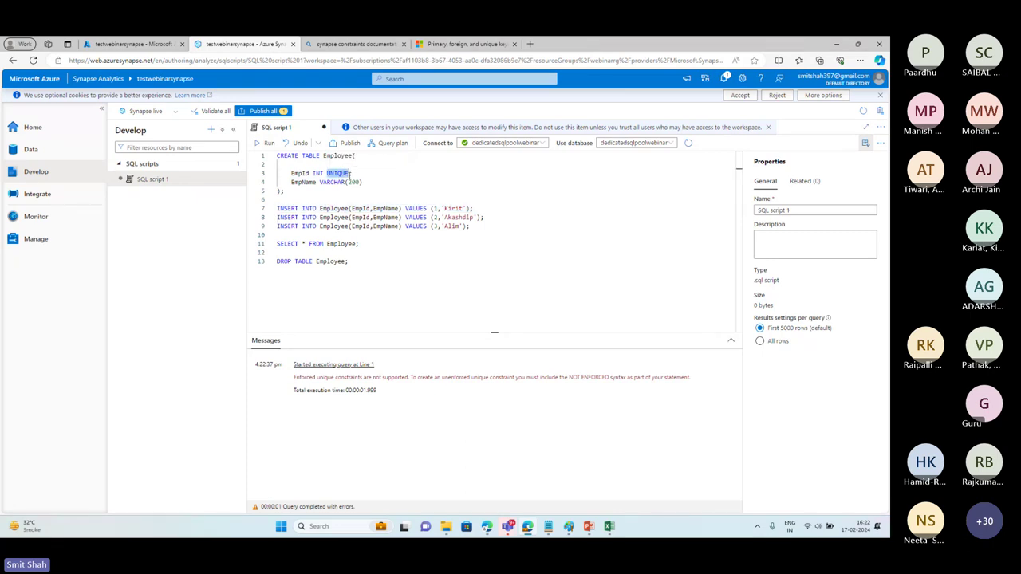
left_click(352, 174)
type("NOT ENFORCED")
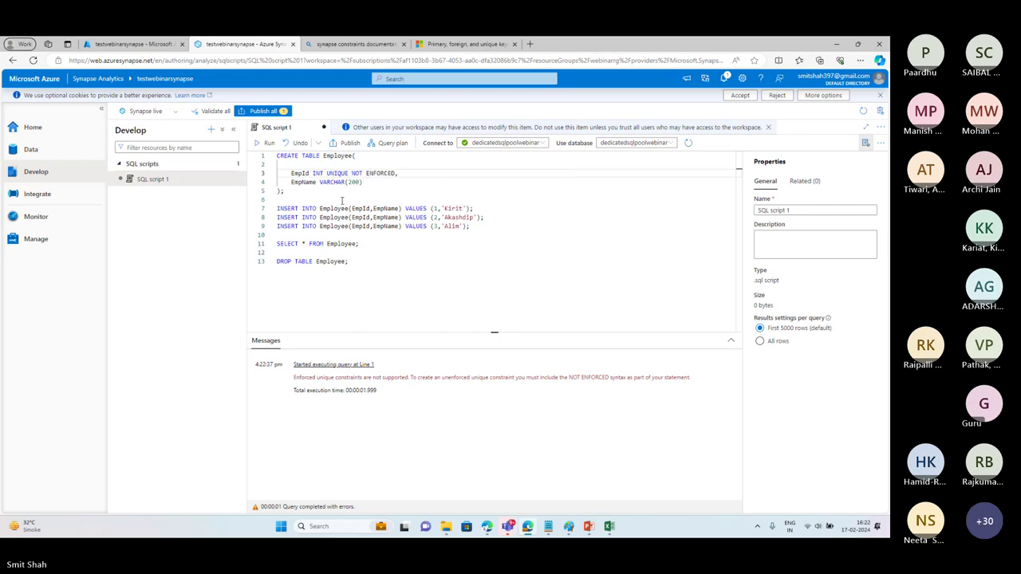
left_click_drag(294, 196, 275, 153)
left_click(269, 143)
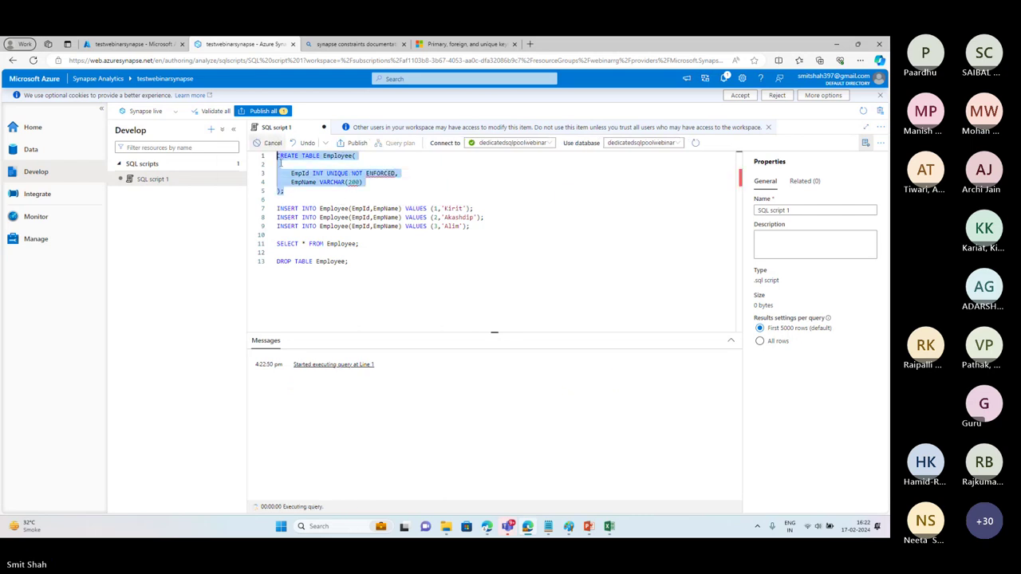
Select the first INSERT statement on line 7 and run it.
left_click(366, 173)
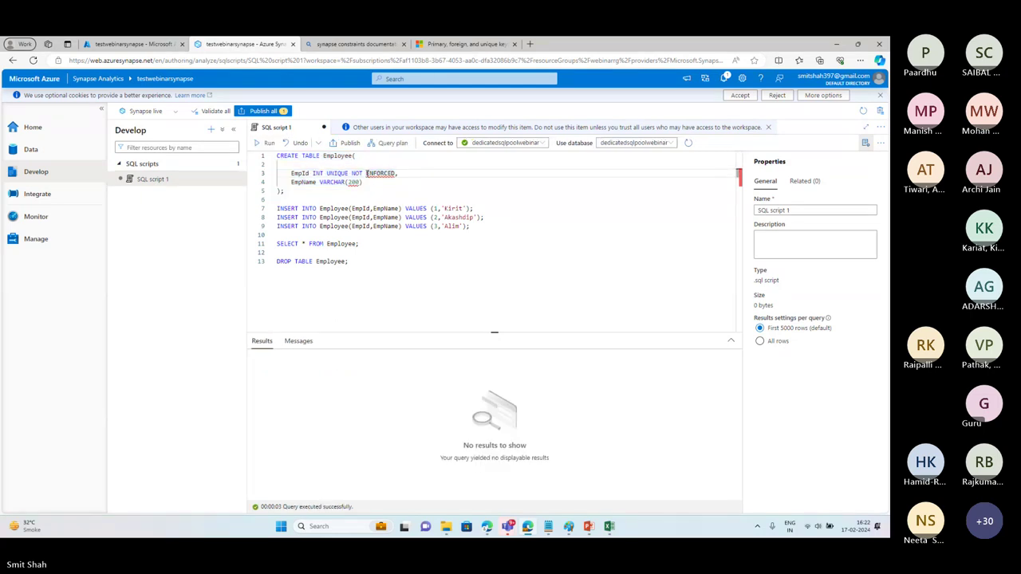
left_click_drag(277, 208, 475, 208)
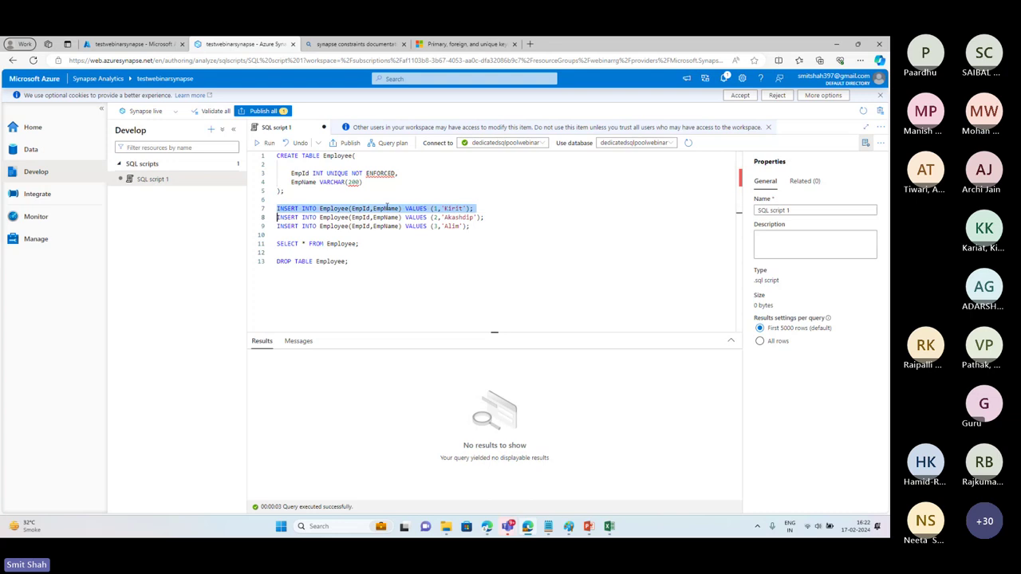
left_click(268, 142)
Add SELECT * FROM Employee below the first INSERT on line 8 and run it.
triple_click(361, 244)
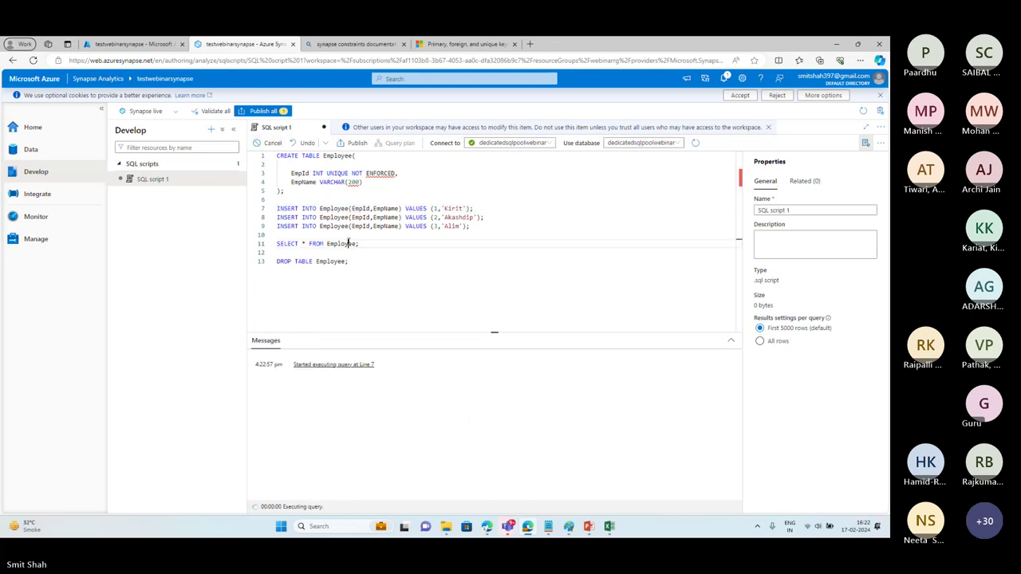
key("ctrl+c")
left_click(476, 209)
key("Return")
key("ctrl+v")
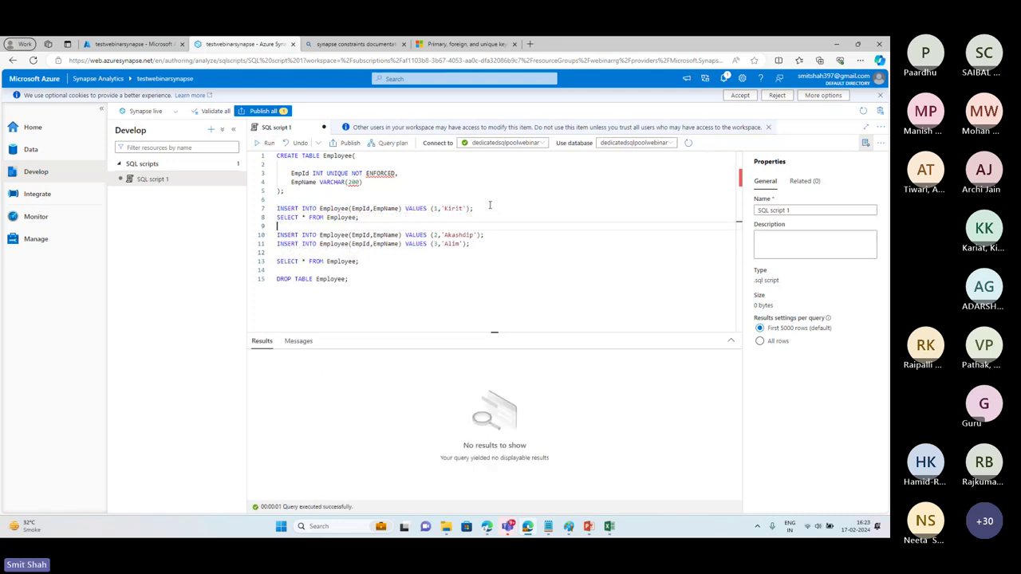
triple_click(319, 218)
left_click(268, 143)
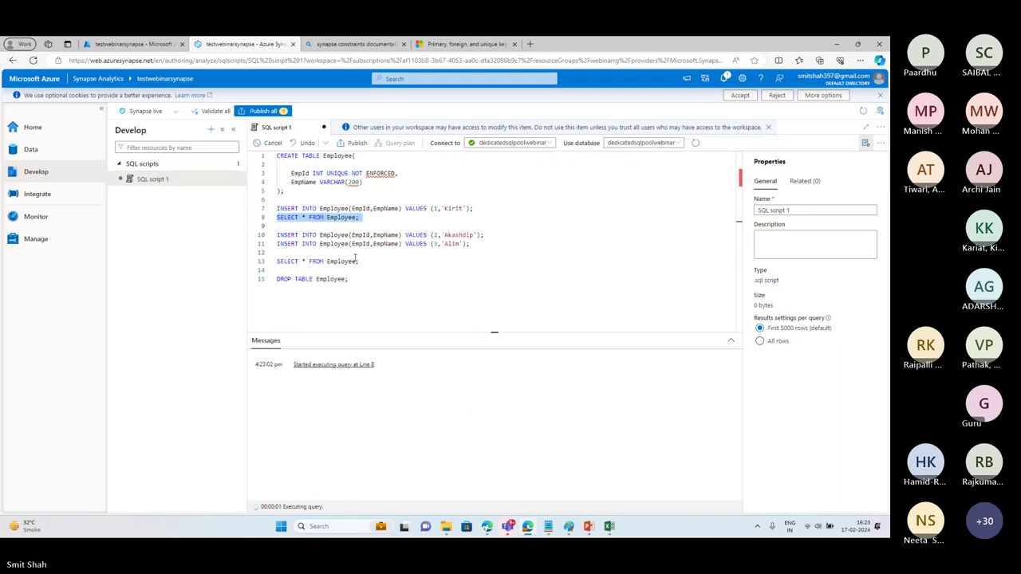
Replace the lower statements with a copy of the INSERT, renaming Kirit to Akashdip on line 10.
left_click_drag(349, 279, 254, 236)
key("Delete")
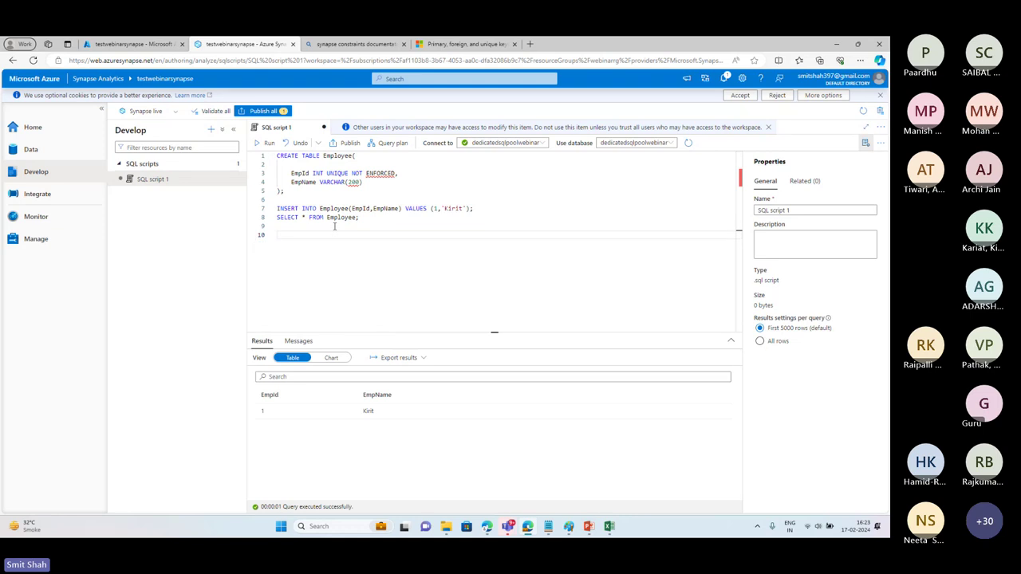
key("ctrl+v")
double_click(452, 235)
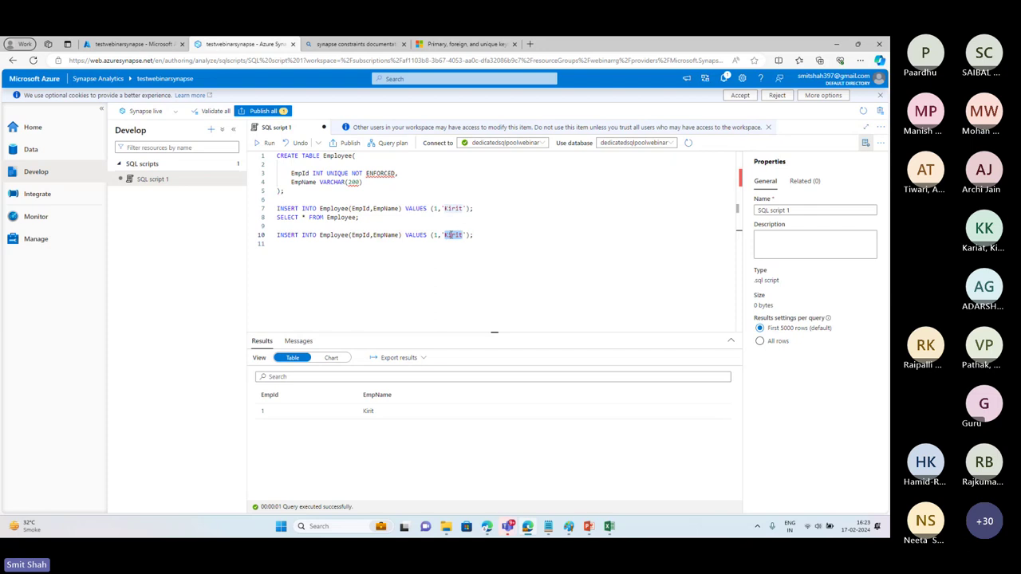
type("Akashdip")
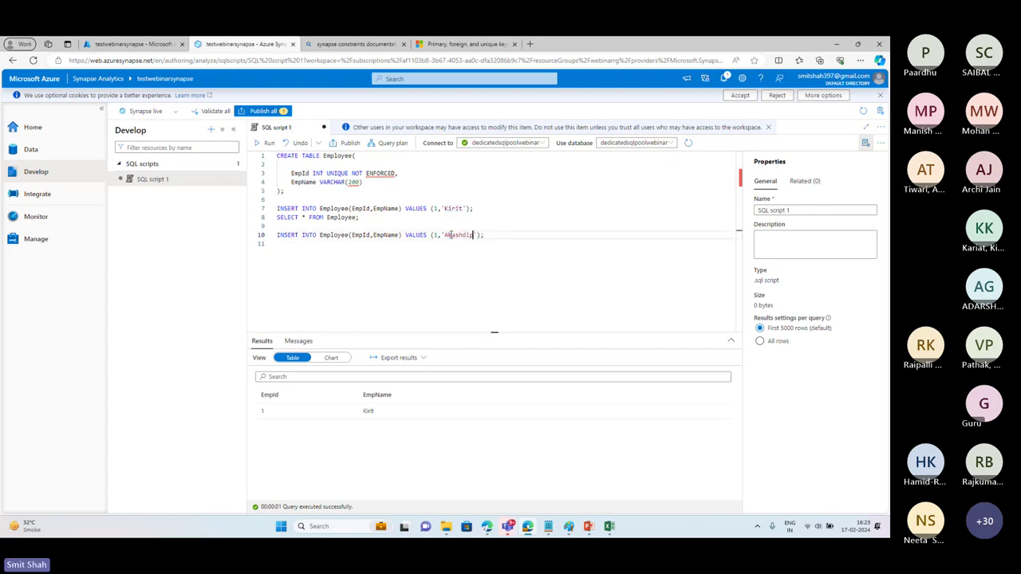
Highlight the duplicate EmpId 1 and the UNIQUE constraint on line 3.
double_click(436, 235)
left_click(326, 173)
left_click_drag(326, 173, 348, 173)
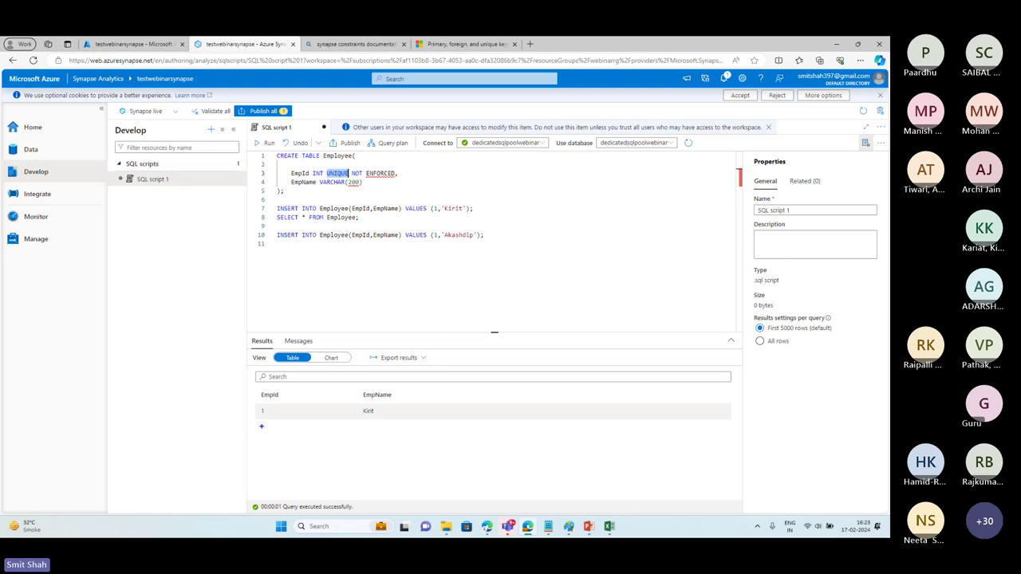
left_click_drag(261, 427, 263, 438)
left_click_drag(364, 430, 431, 434)
left_click_drag(352, 177, 395, 177)
mouse_move(347, 165)
left_mouse_down()
mouse_move(325, 171)
mouse_move(349, 179)
mouse_move(347, 163)
left_mouse_up()
Run the Akashdip INSERT, then run SELECT * FROM Employee on line 11 to list both rows.
triple_click(424, 234)
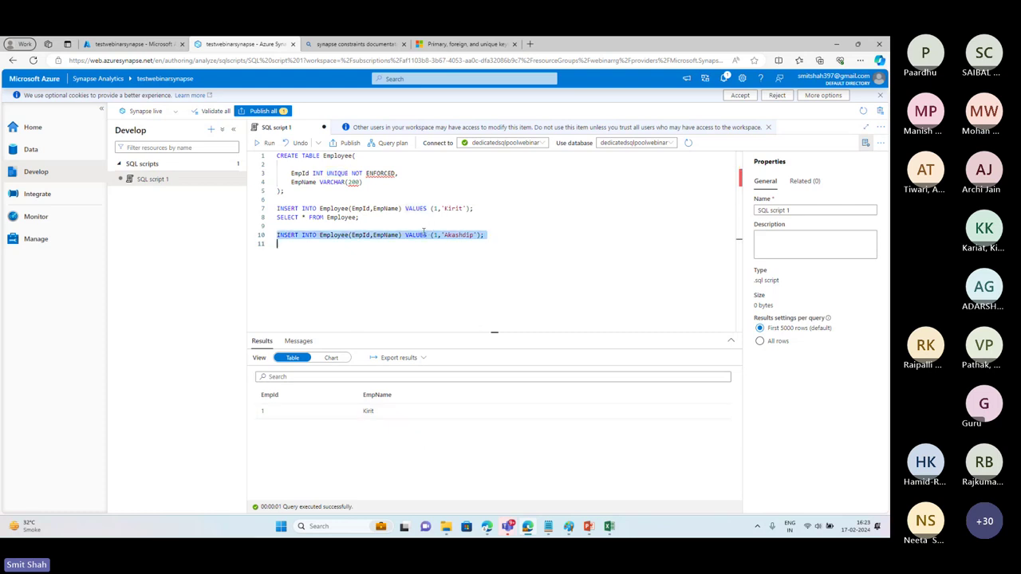
left_click(266, 144)
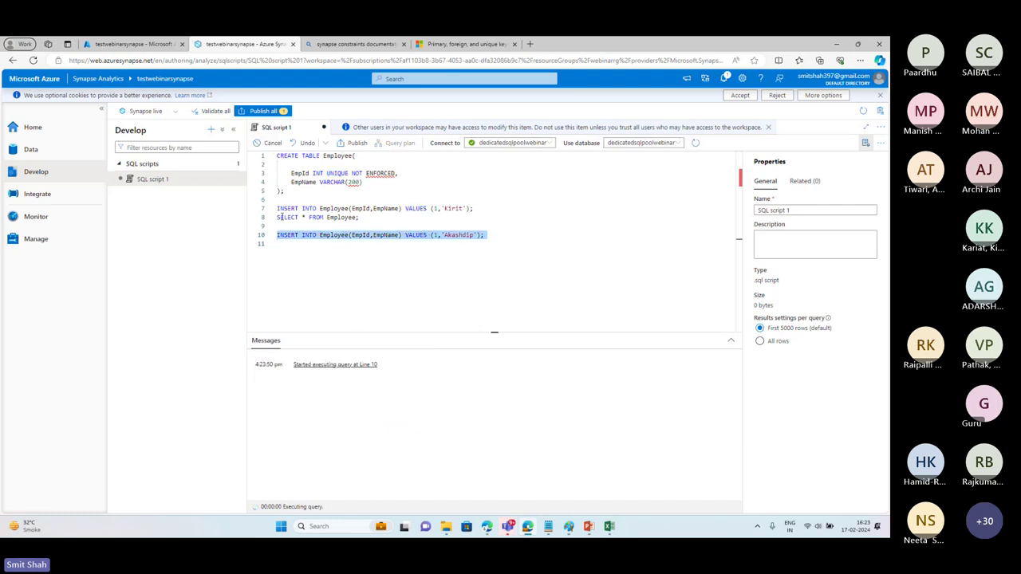
triple_click(279, 217)
key("ctrl+c")
left_click(315, 246)
key("ctrl+v")
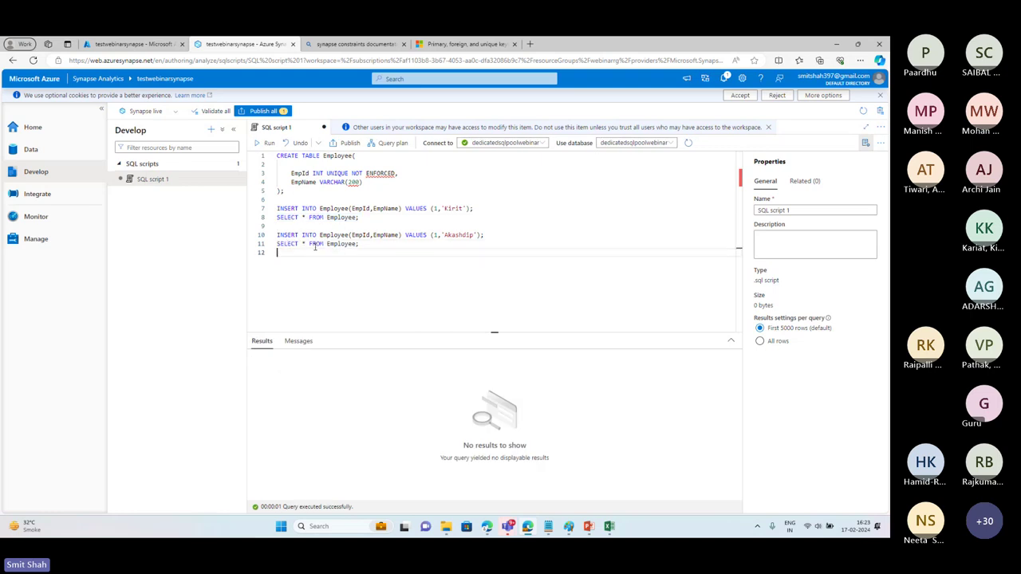
triple_click(315, 244)
left_click(267, 144)
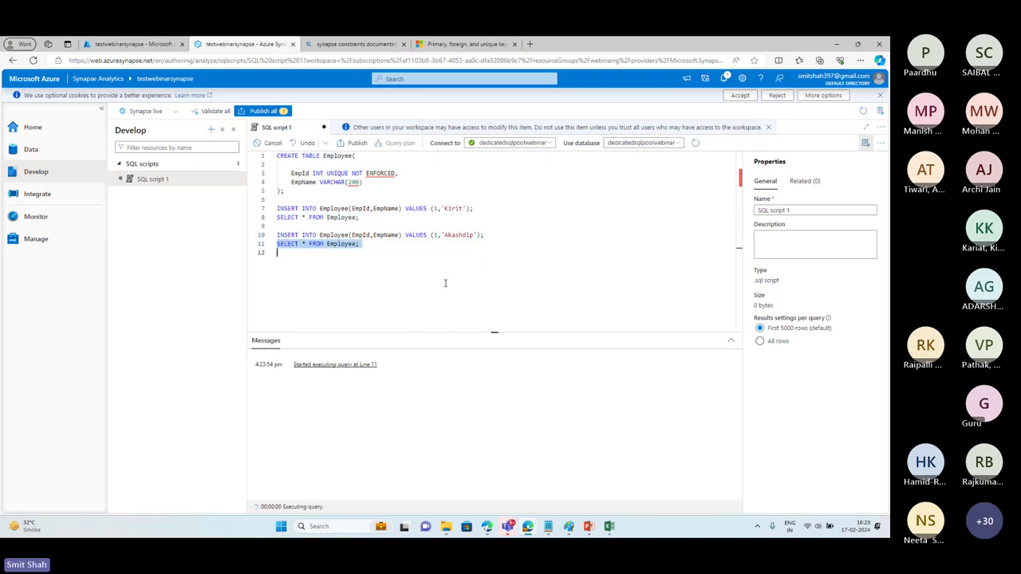
double_click(346, 173)
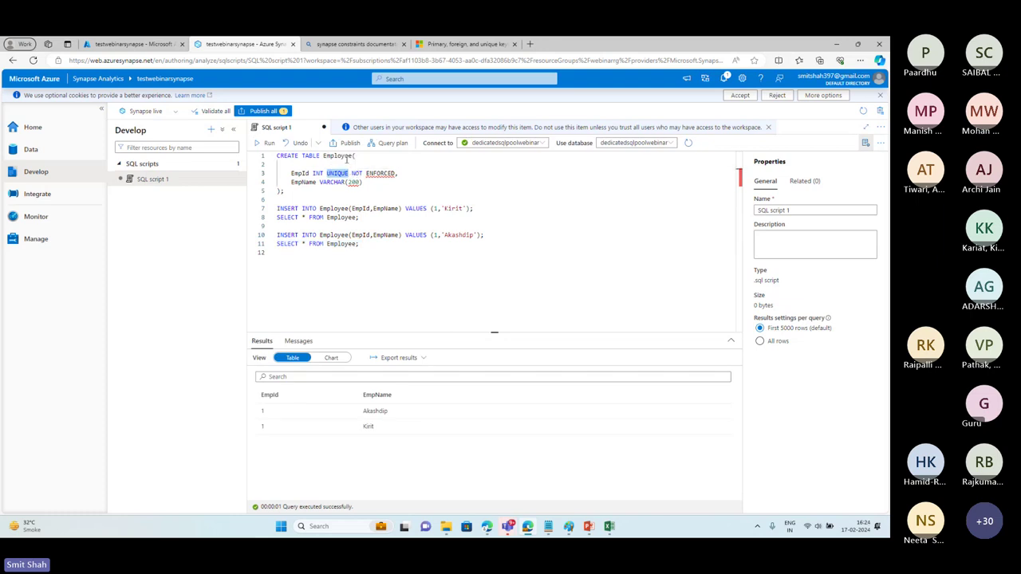
double_click(710, 49)
Highlight the PRIMARY KEY and FOREIGN KEY rules in the Table constraints article, then return to Synapse.
left_click(698, 106)
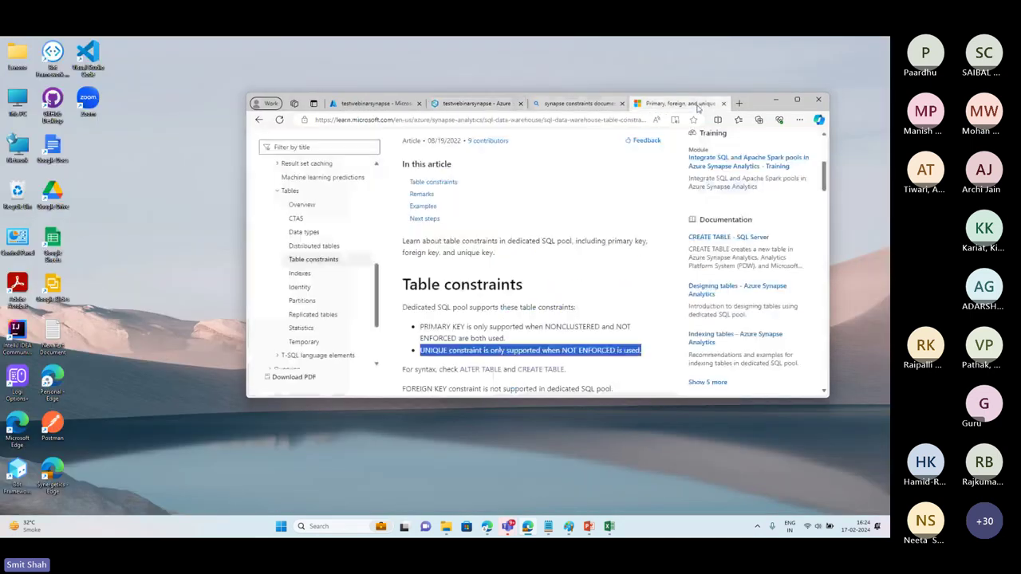
left_click(797, 99)
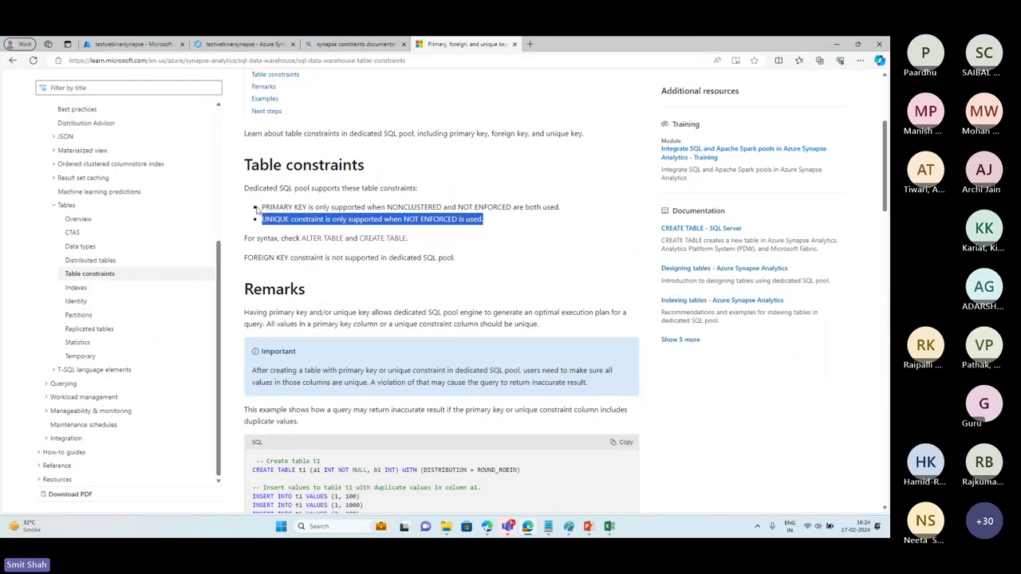
left_click_drag(260, 208, 513, 207)
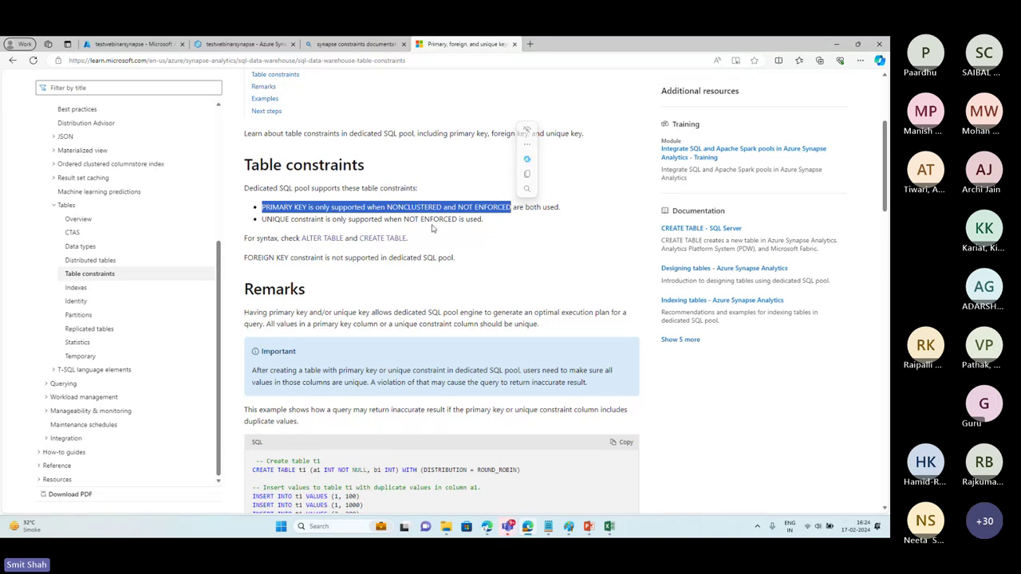
left_click_drag(242, 258, 478, 257)
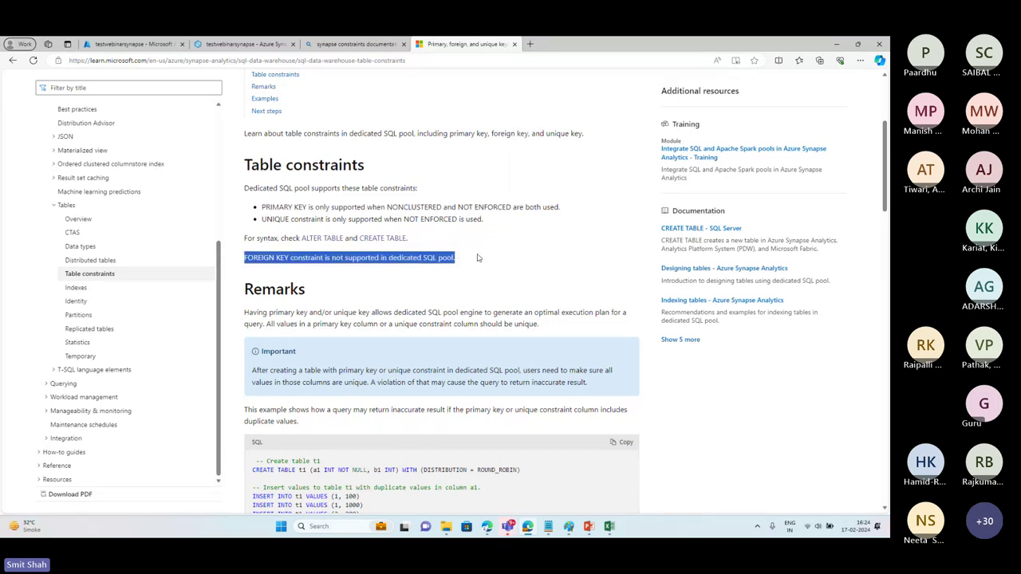
left_click(243, 44)
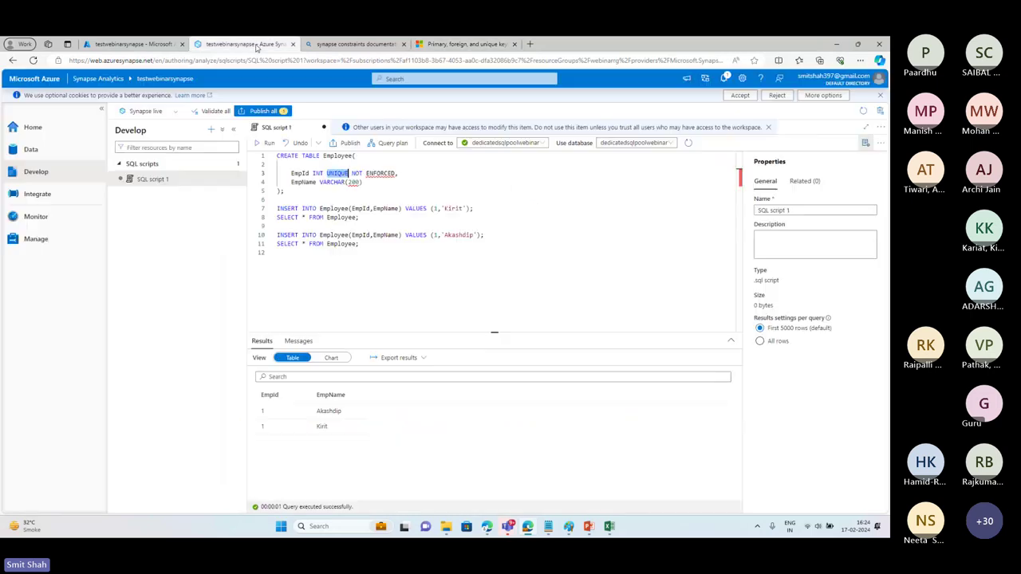
left_click(371, 245)
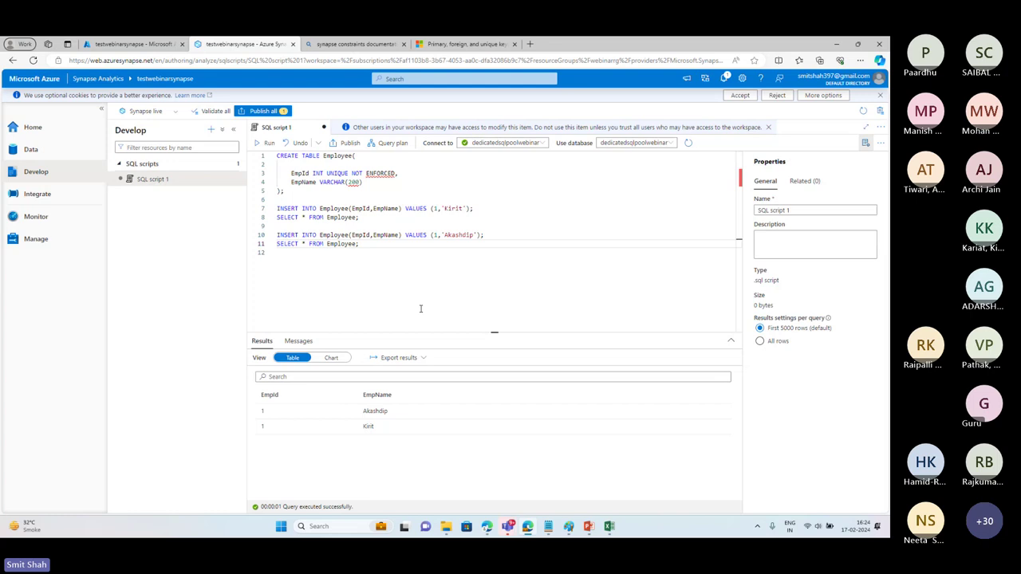
double_click(342, 173)
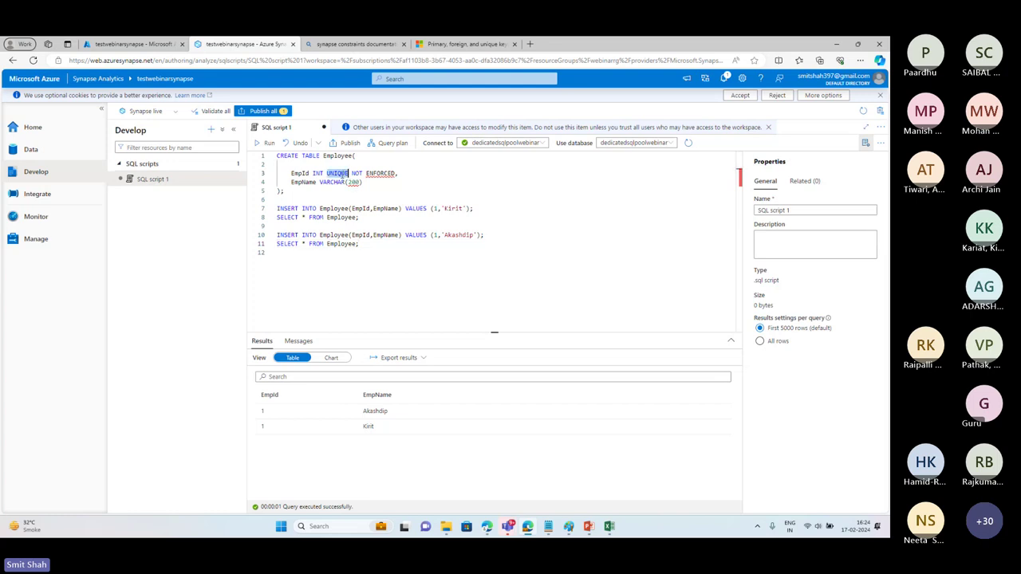
left_click(341, 173)
left_click_drag(326, 173, 397, 173)
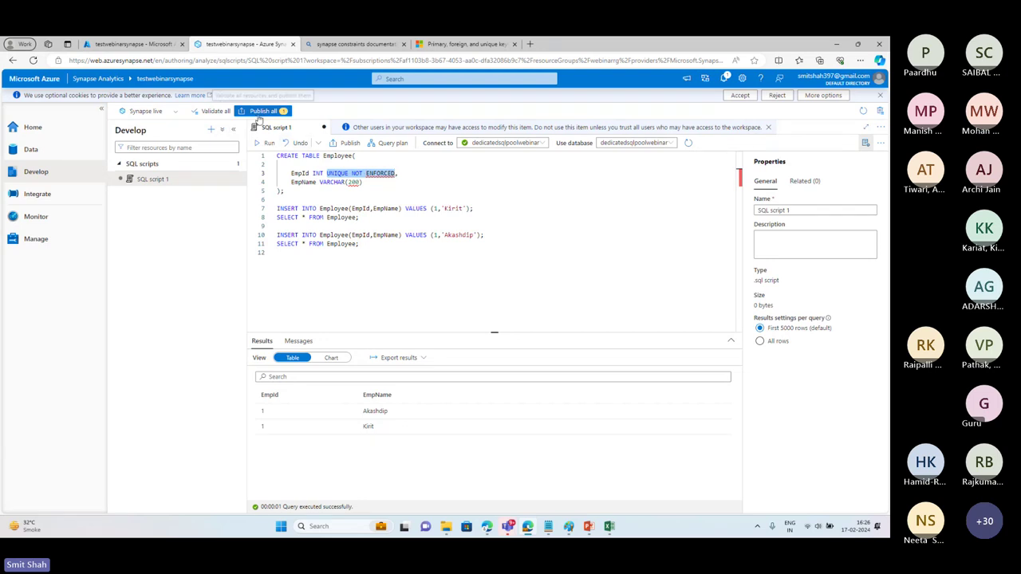
Publish SQL script 1, rename it to Demo, and publish it again.
left_click(263, 111)
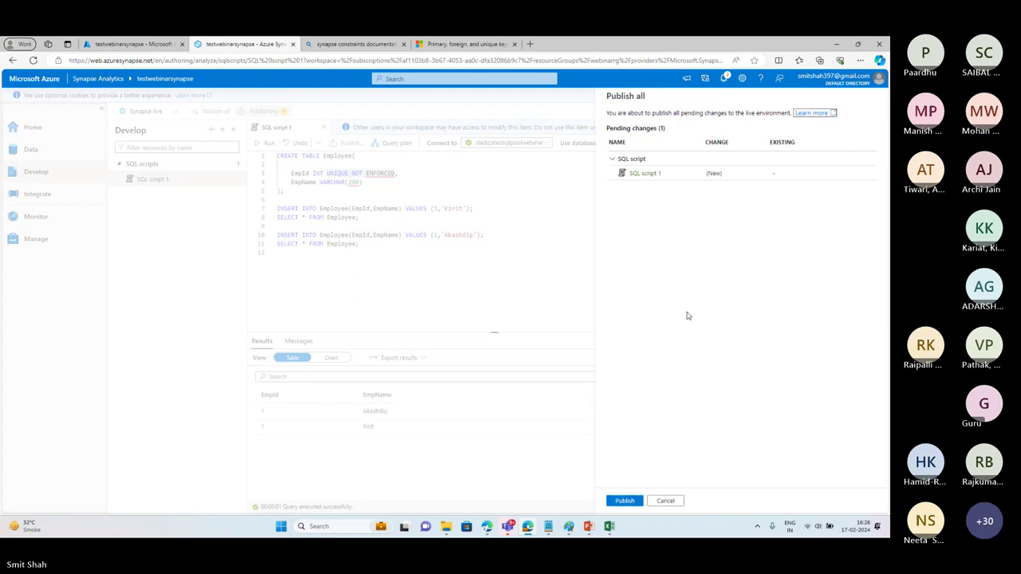
left_click(638, 503)
triple_click(793, 210)
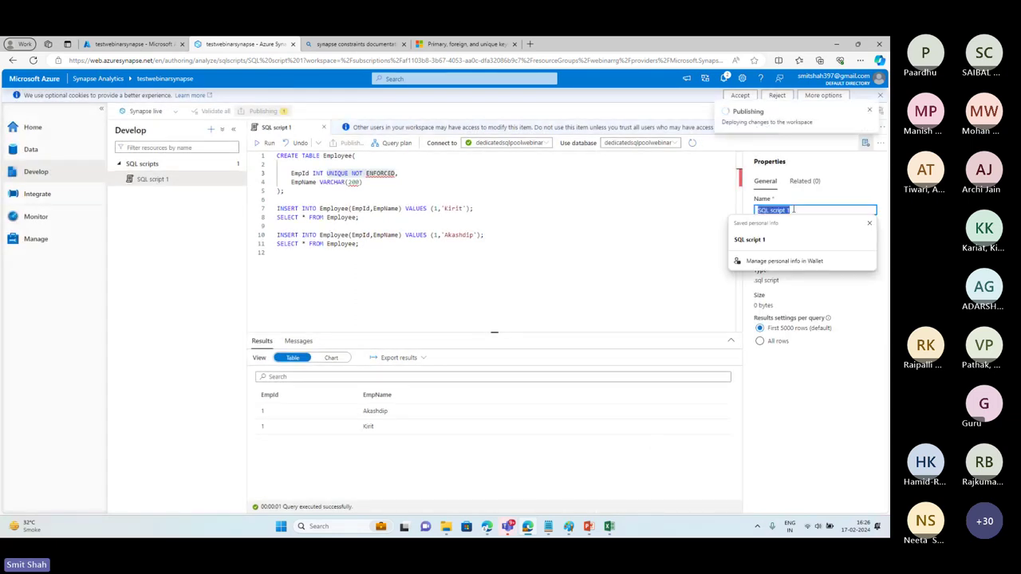
type("Demo")
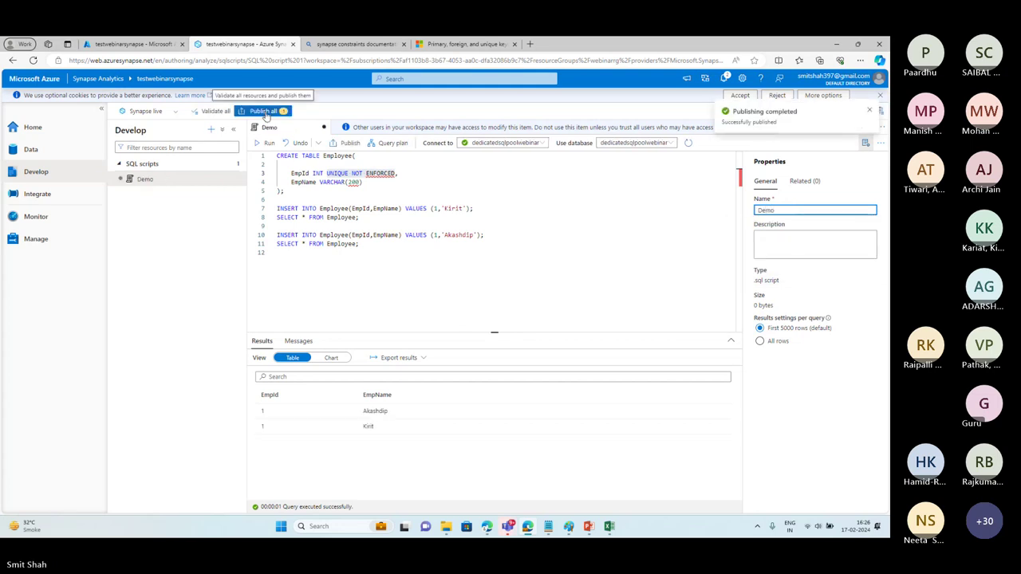
left_click(267, 111)
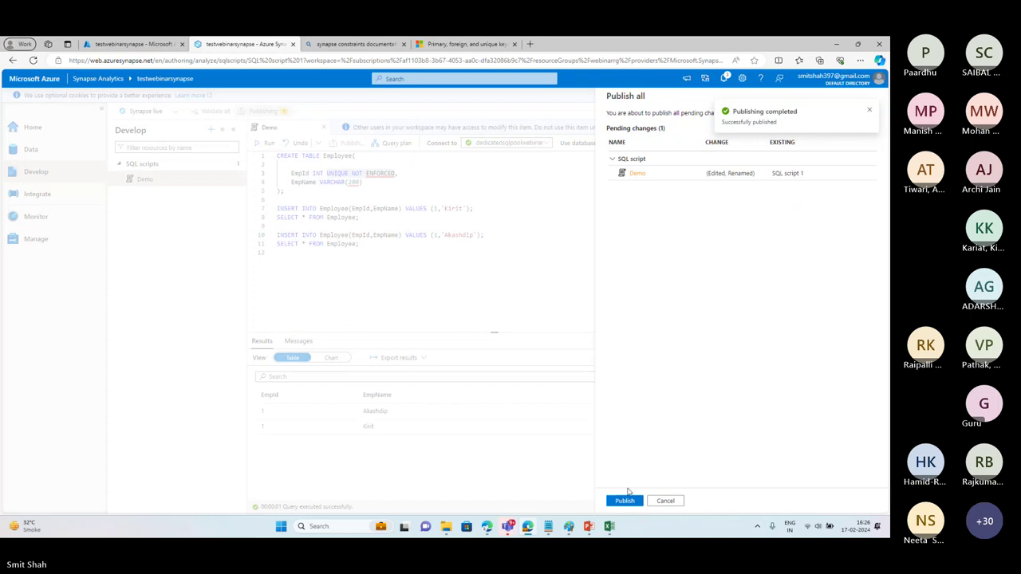
left_click(624, 501)
Check the Demo script's actions list, then go to the workspace management area.
left_click(231, 179)
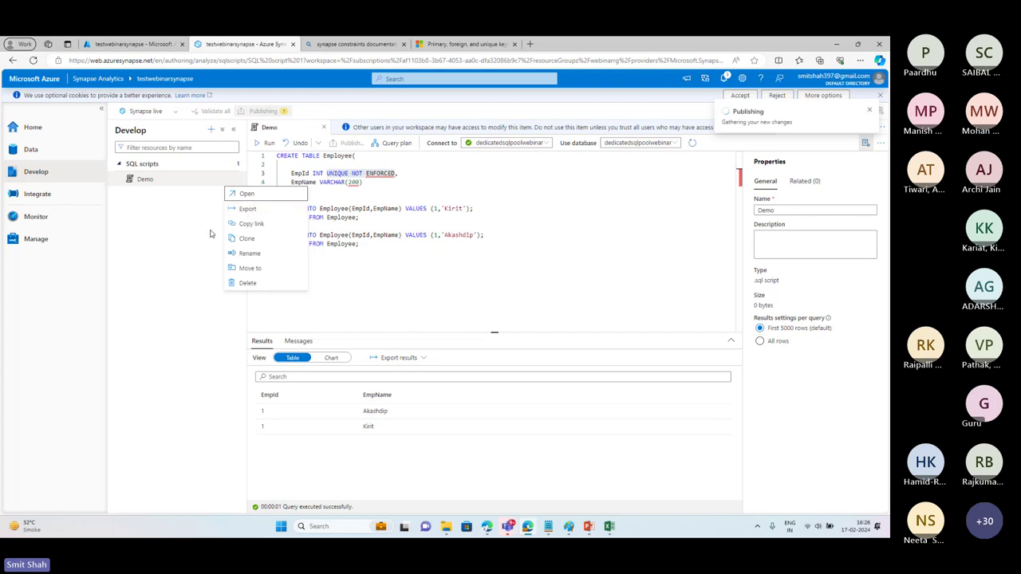
left_click(182, 351)
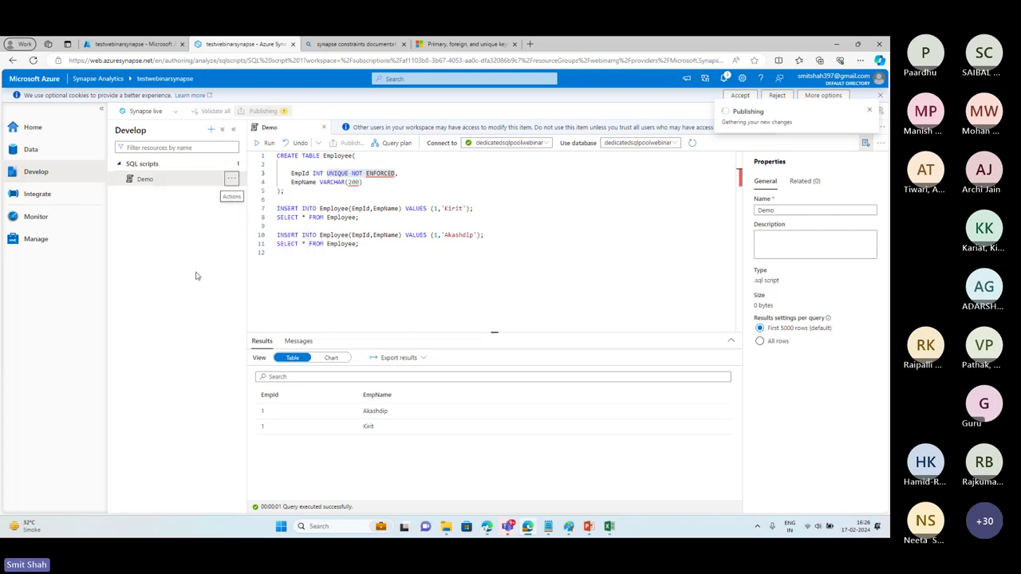
left_click(68, 246)
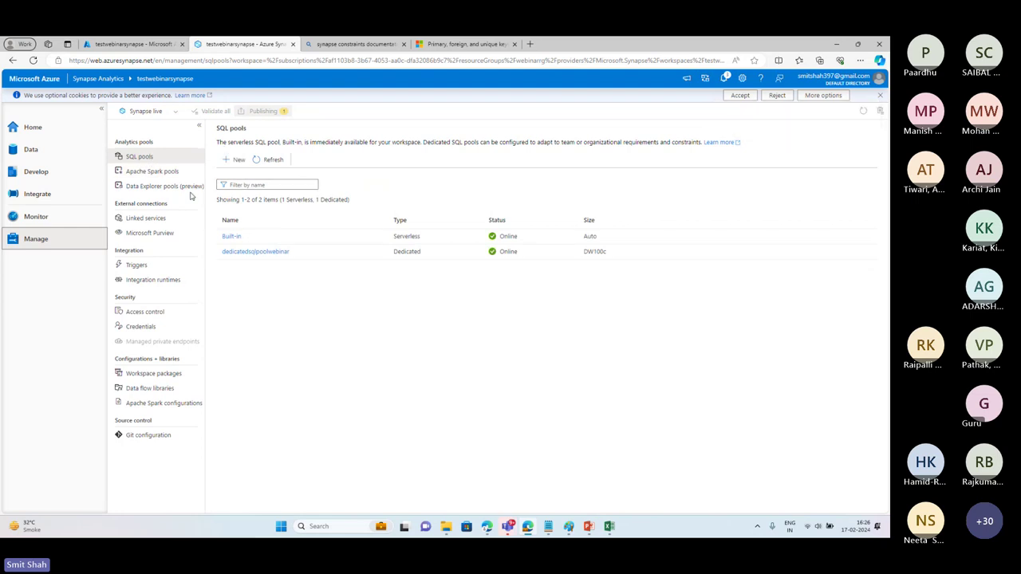
left_click(154, 172)
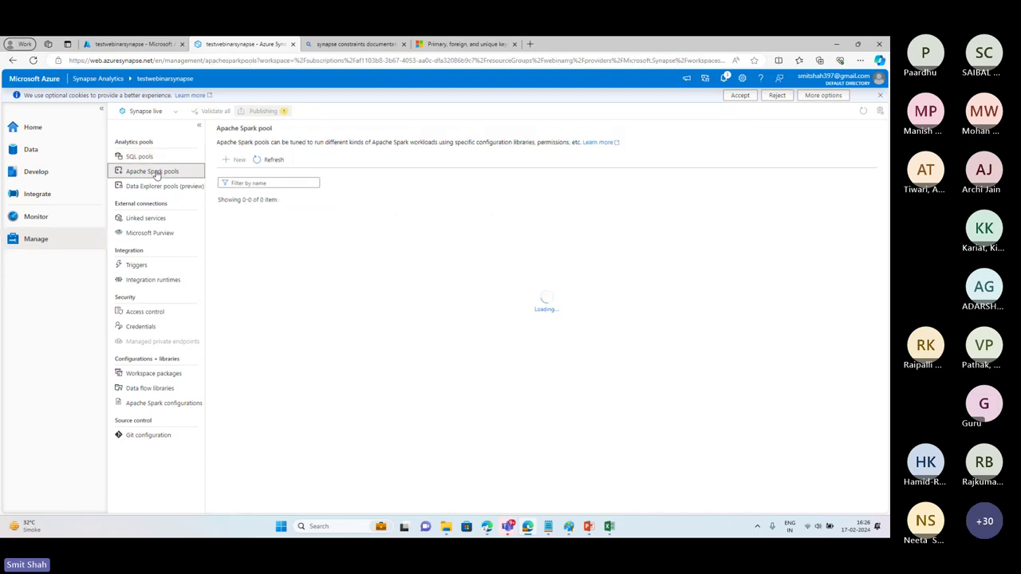
left_click(234, 160)
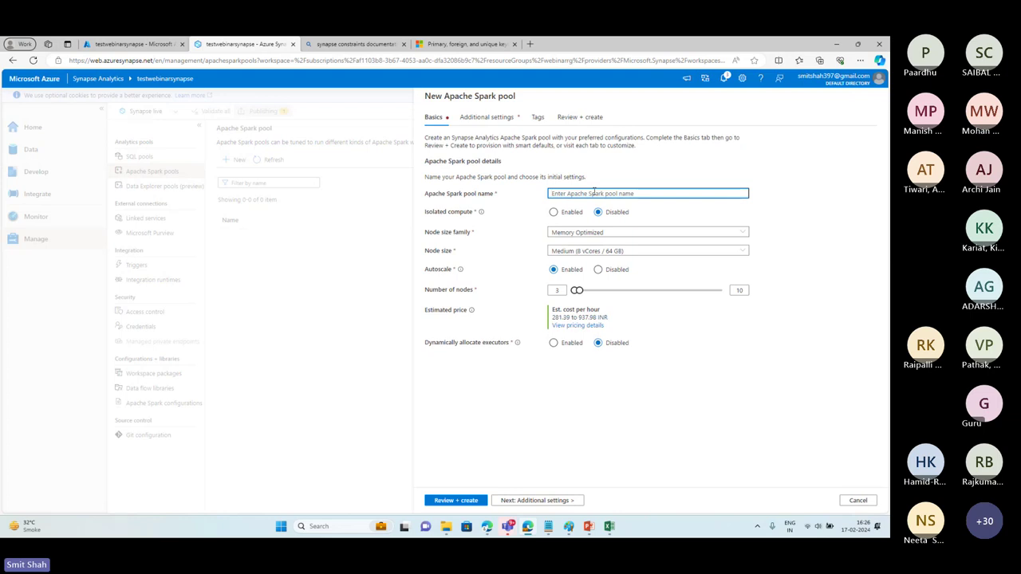
type("sparkpoolwebina")
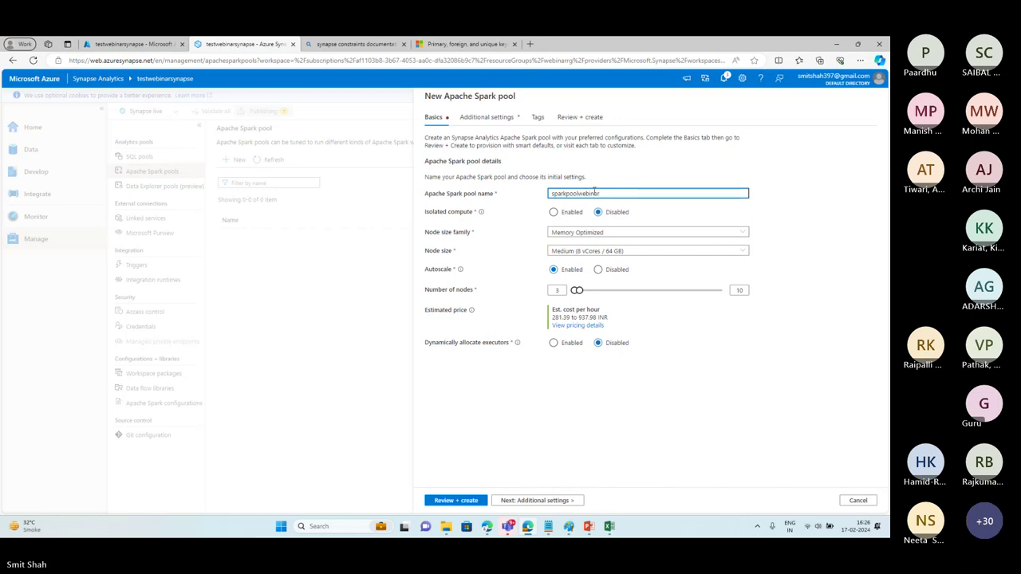
type("r")
left_click(597, 233)
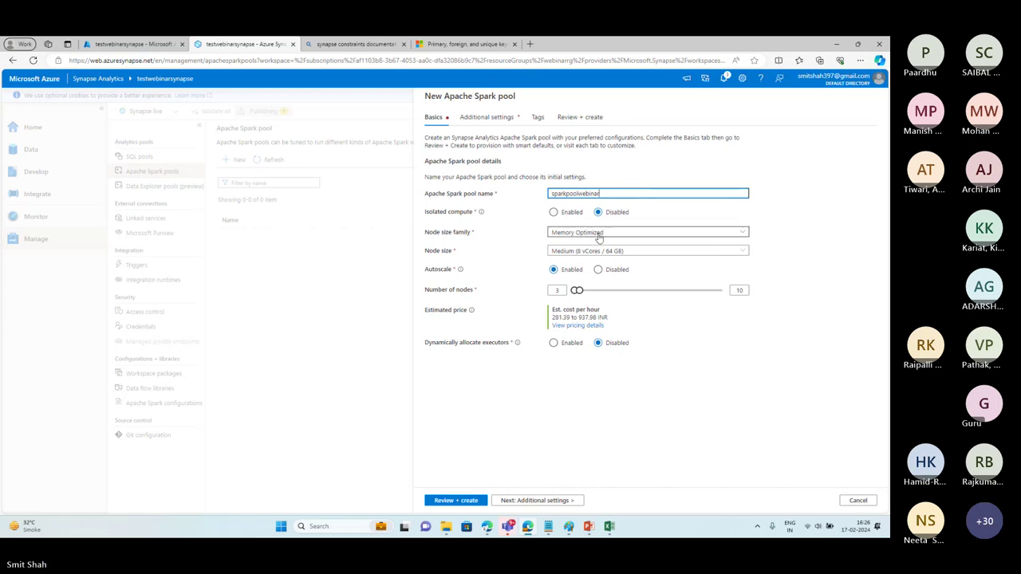
left_click(612, 194)
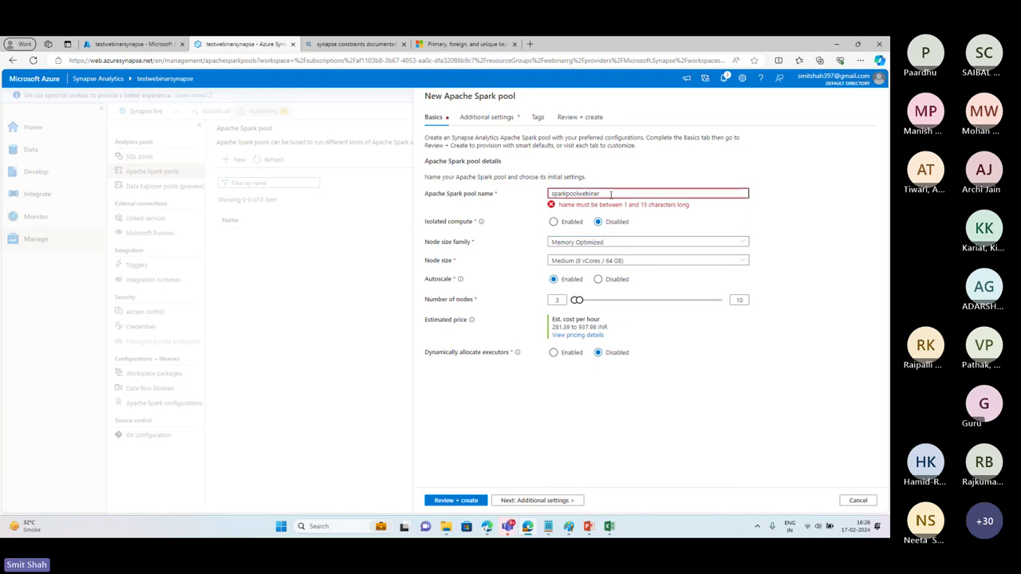
key("BackSpace")
key("BackSpace")
key("BackSpace")
key("BackSpace")
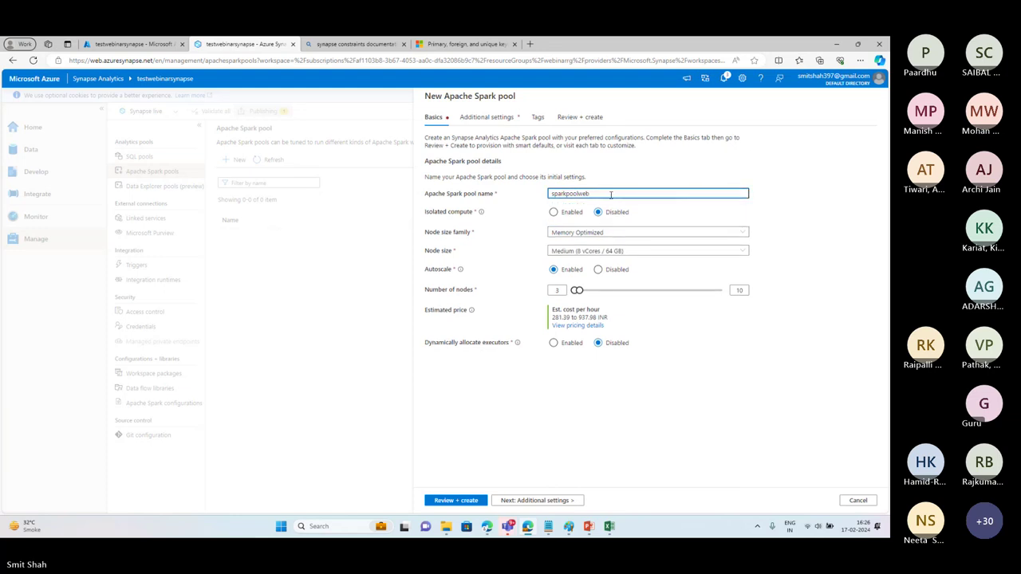
left_click(660, 419)
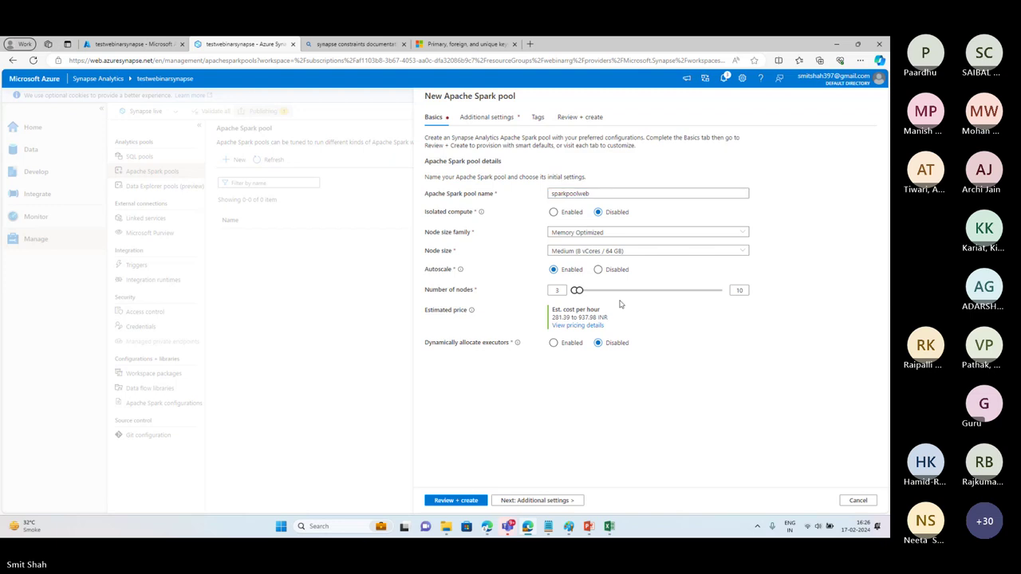
left_click(599, 193)
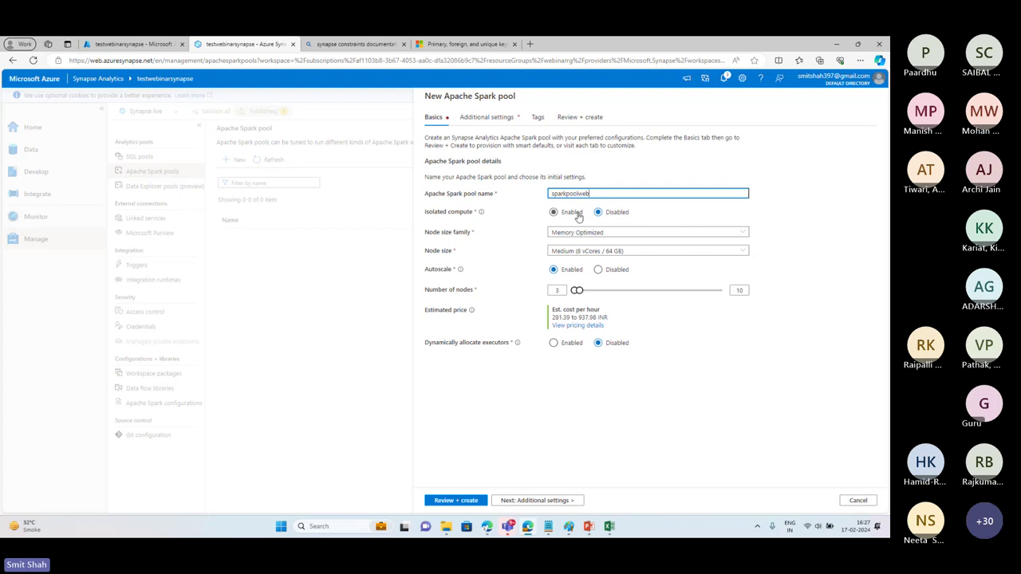
mouse_move(483, 215)
left_click(727, 232)
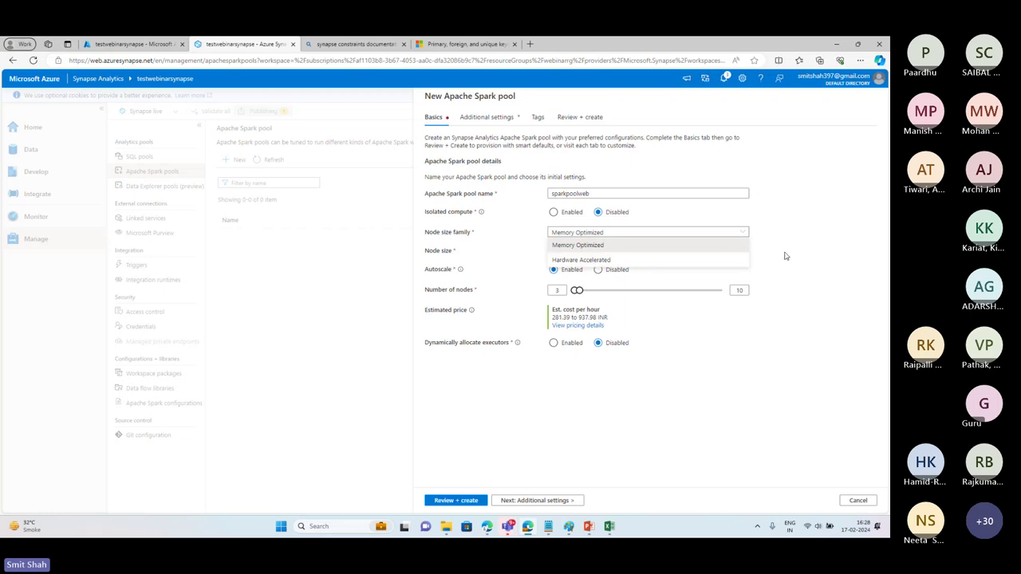
left_click(707, 376)
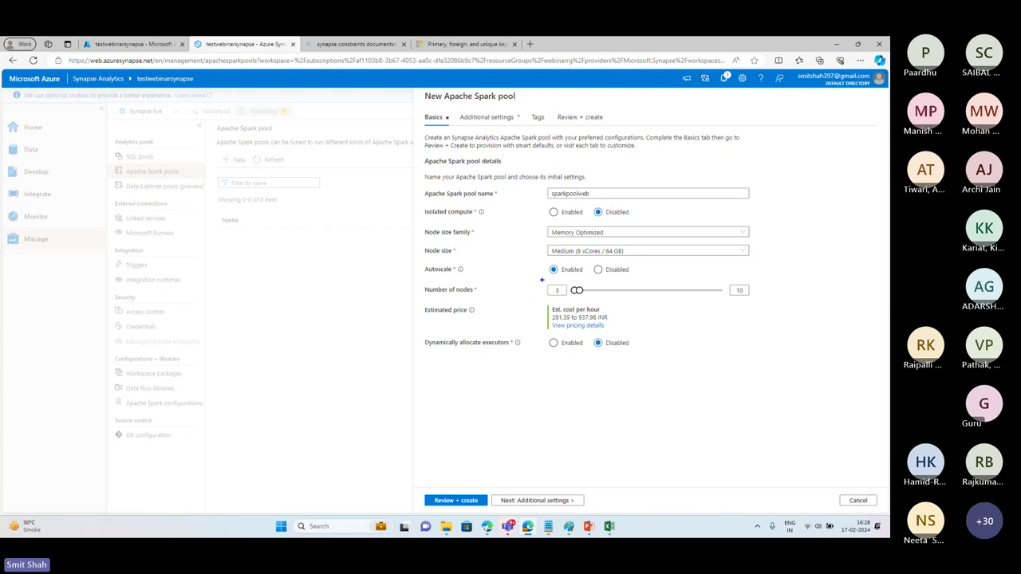
left_click(554, 290)
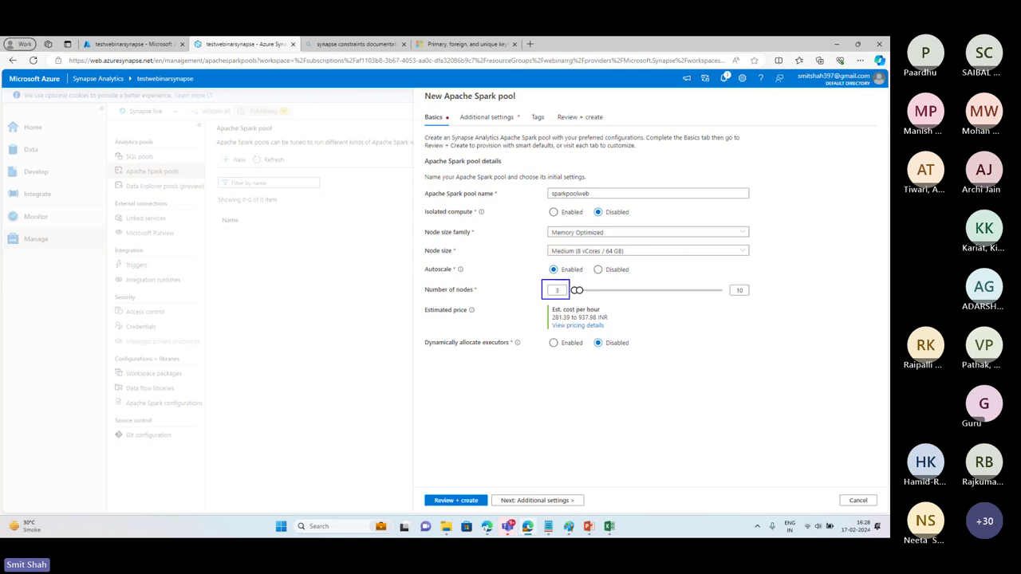
left_click(727, 281)
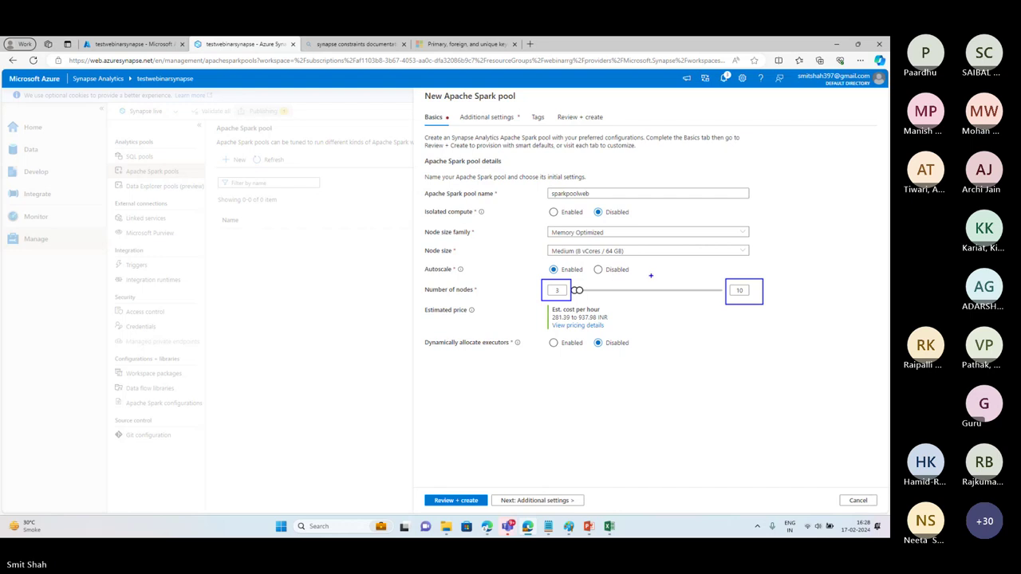
key("Escape")
Disable autoscale on the Spark pool and set the number of nodes to 3.
left_click(452, 319)
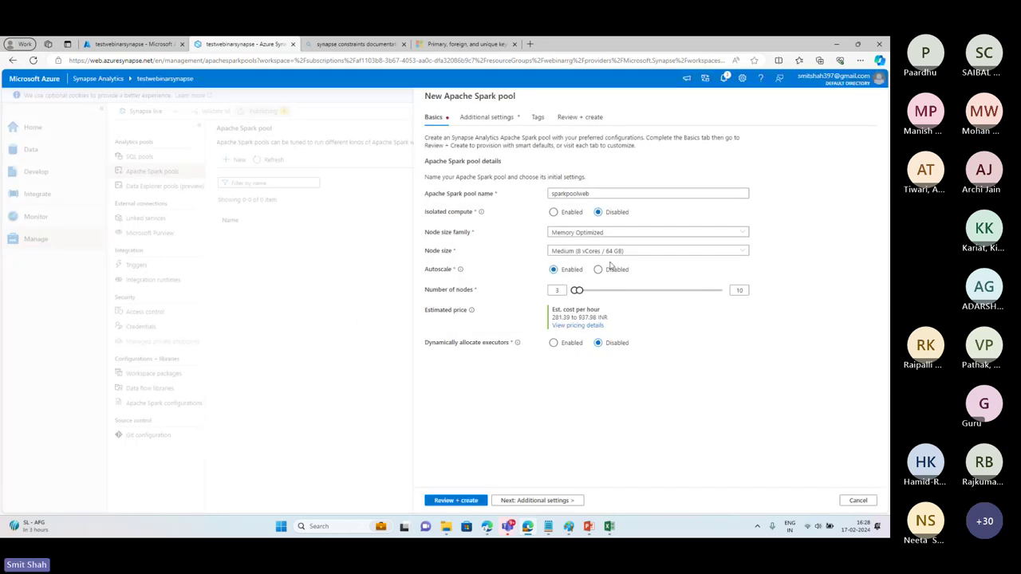
left_click(598, 269)
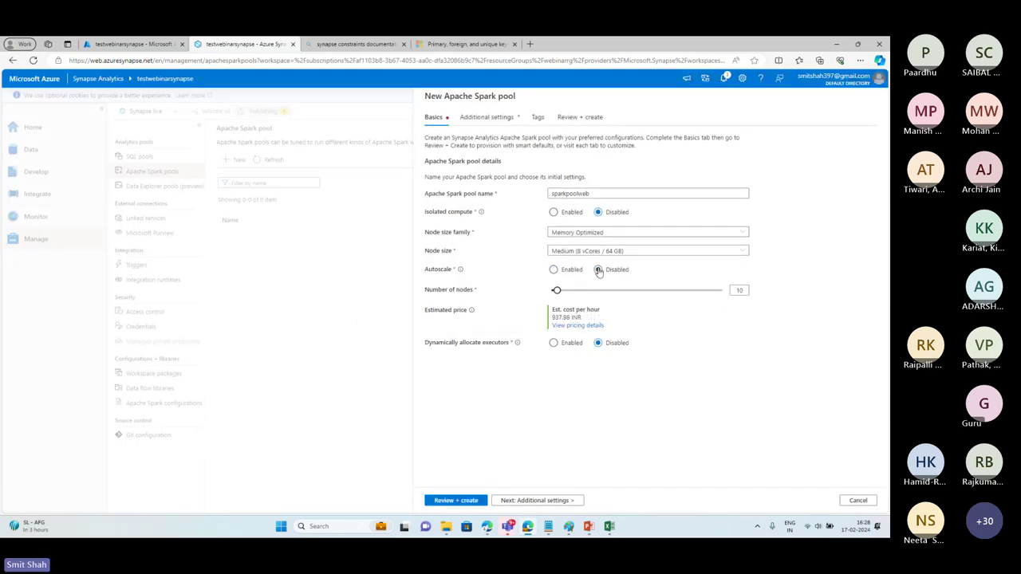
double_click(739, 290)
type("3")
left_click(740, 291)
type("3")
double_click(740, 291)
left_click(741, 291)
left_click(684, 437)
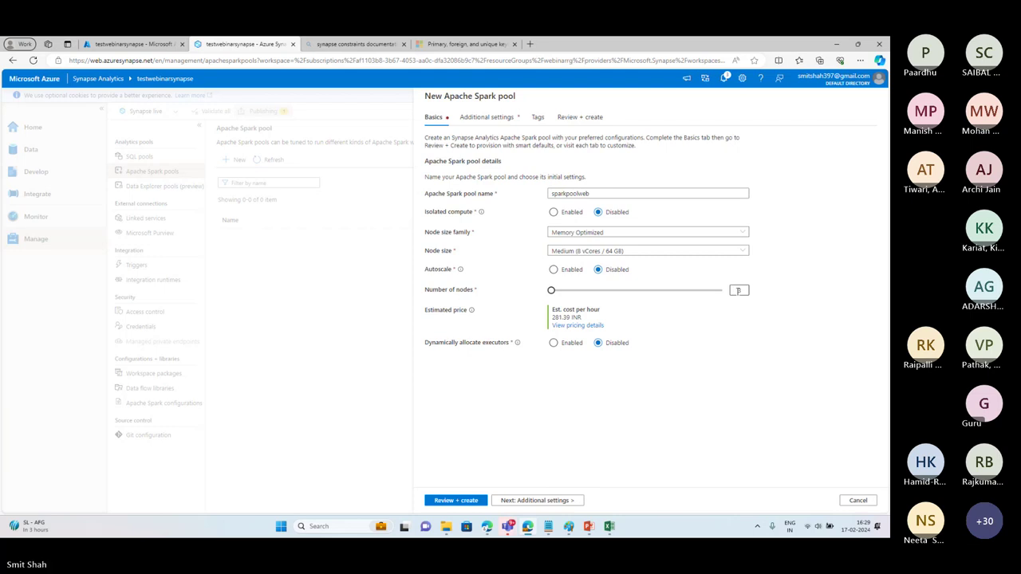
Try 2 nodes, which is rejected as below the minimum, keeping the pool form.
left_click(735, 291)
key("BackSpace")
type("2")
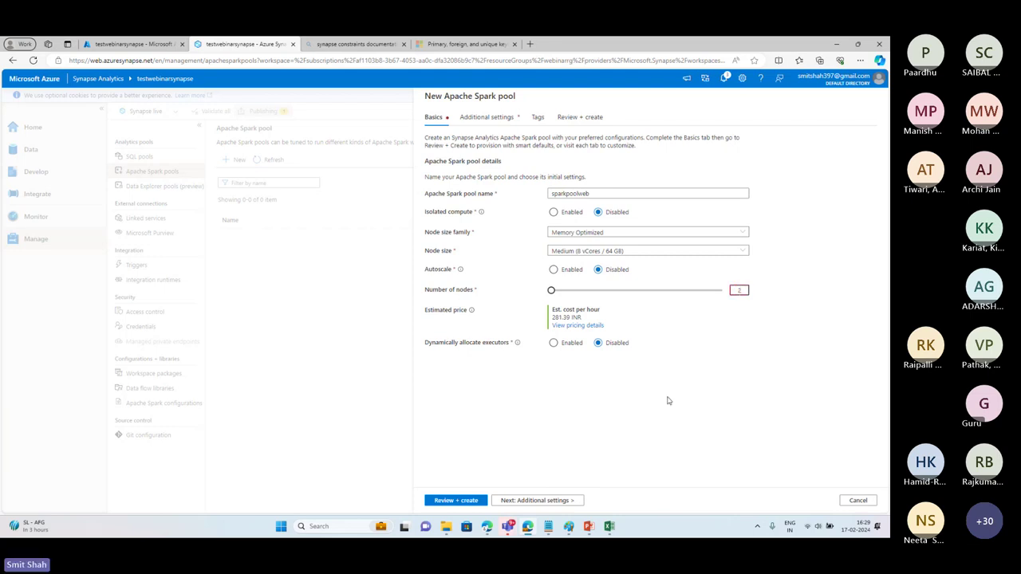
mouse_move(687, 380)
left_mouse_down()
mouse_move(686, 428)
mouse_move(749, 372)
mouse_move(693, 372)
left_mouse_up()
mouse_move(703, 427)
left_mouse_down()
mouse_move(692, 442)
mouse_move(739, 431)
left_mouse_up()
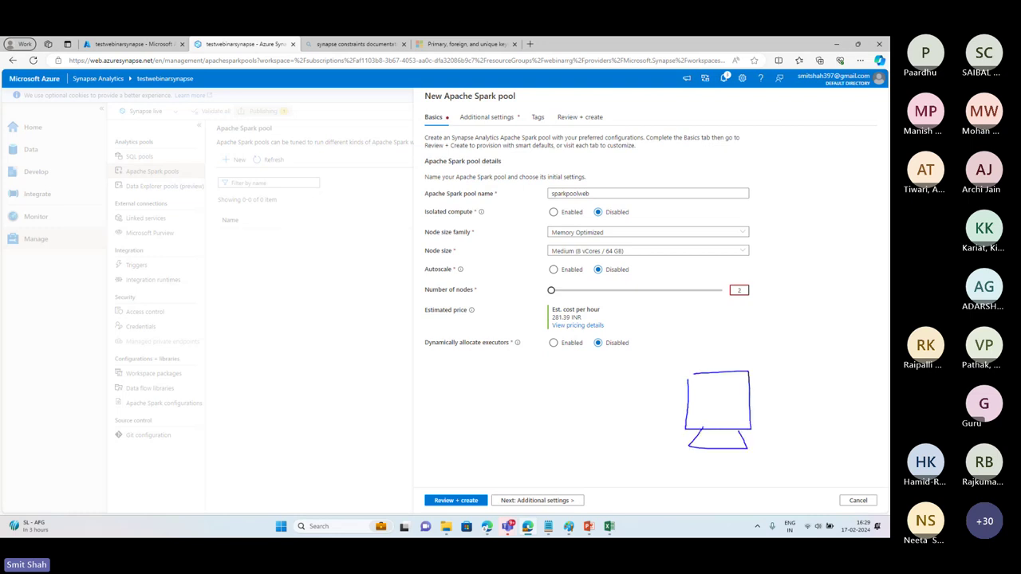
mouse_move(723, 371)
left_mouse_down()
mouse_move(766, 327)
mouse_move(780, 344)
mouse_move(782, 298)
left_mouse_up()
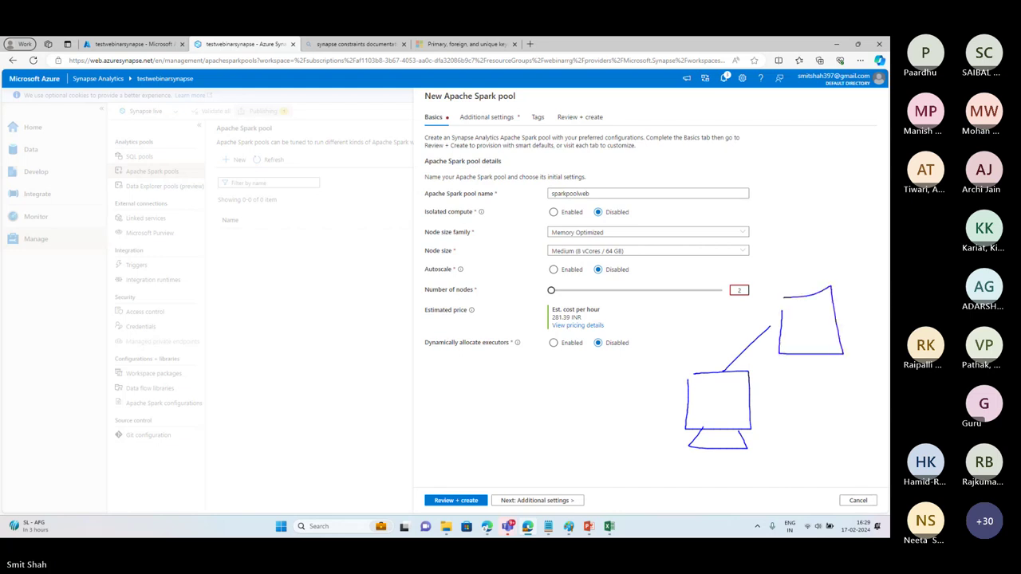
mouse_move(796, 356)
left_mouse_down()
mouse_move(784, 381)
mouse_move(834, 381)
mouse_move(820, 356)
left_mouse_up()
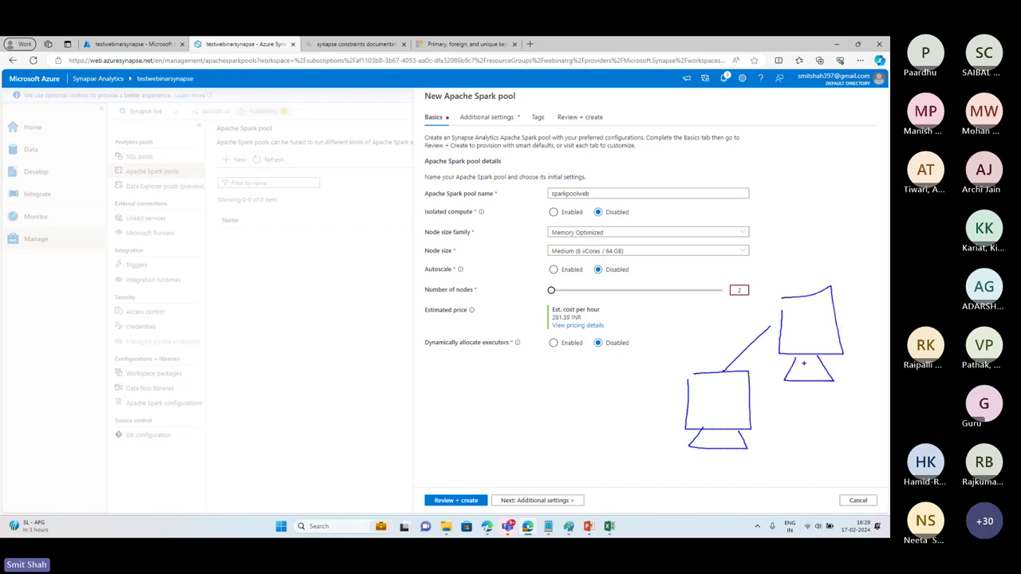
key("Escape")
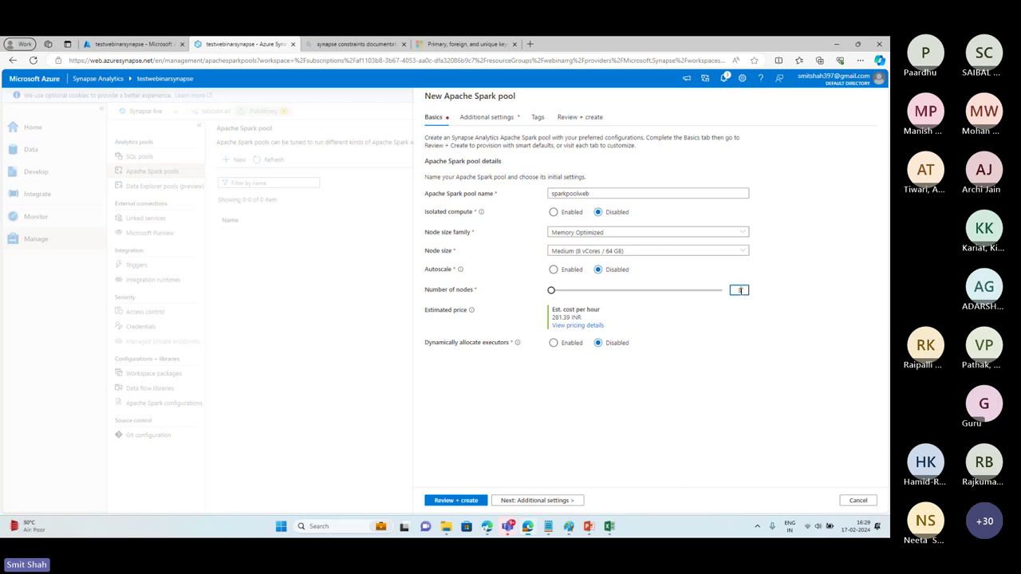
key("Escape")
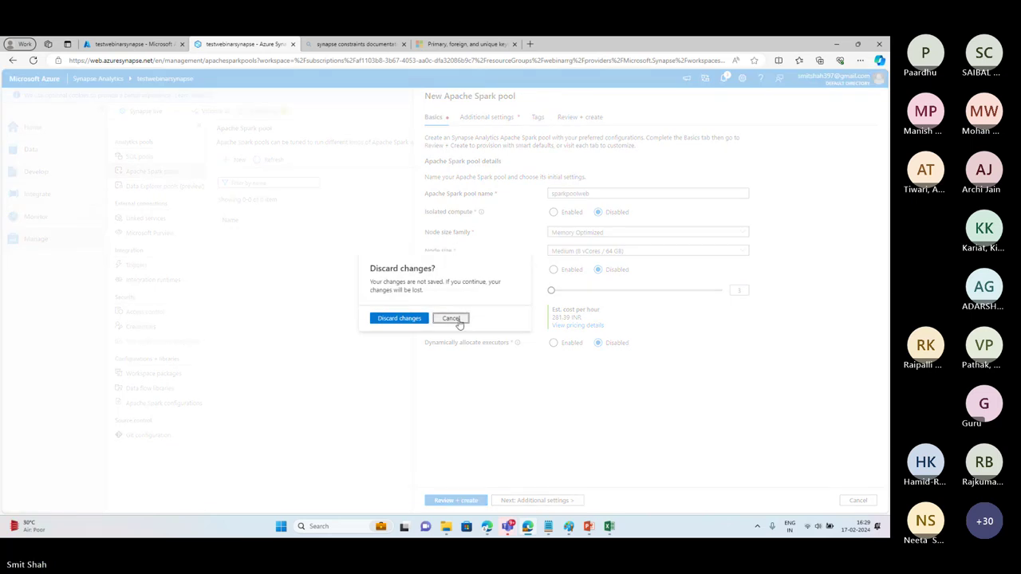
left_click(452, 318)
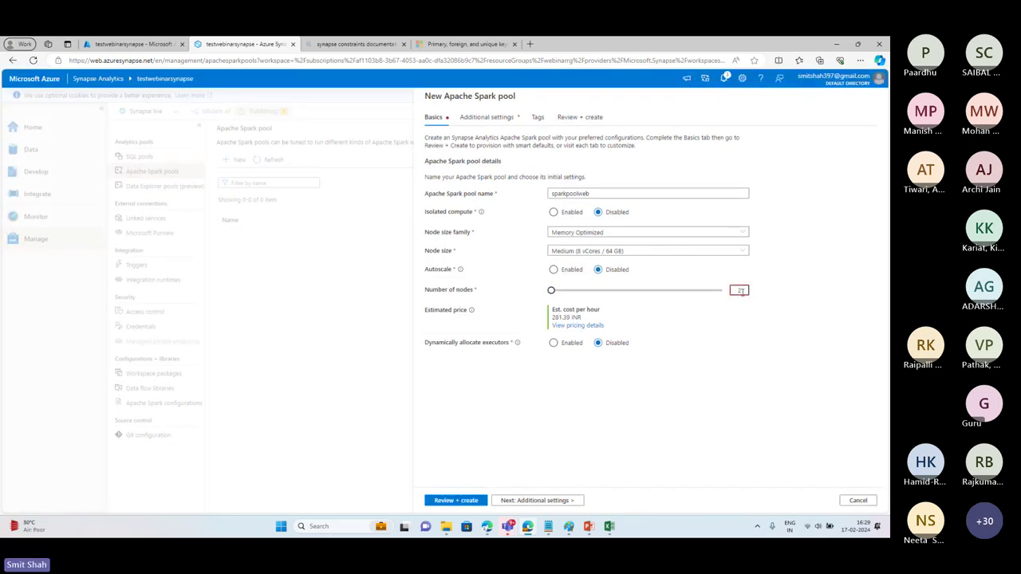
Restore the node count to 3, about 281.39 INR per hour, keeping the pool form.
mouse_move(742, 291)
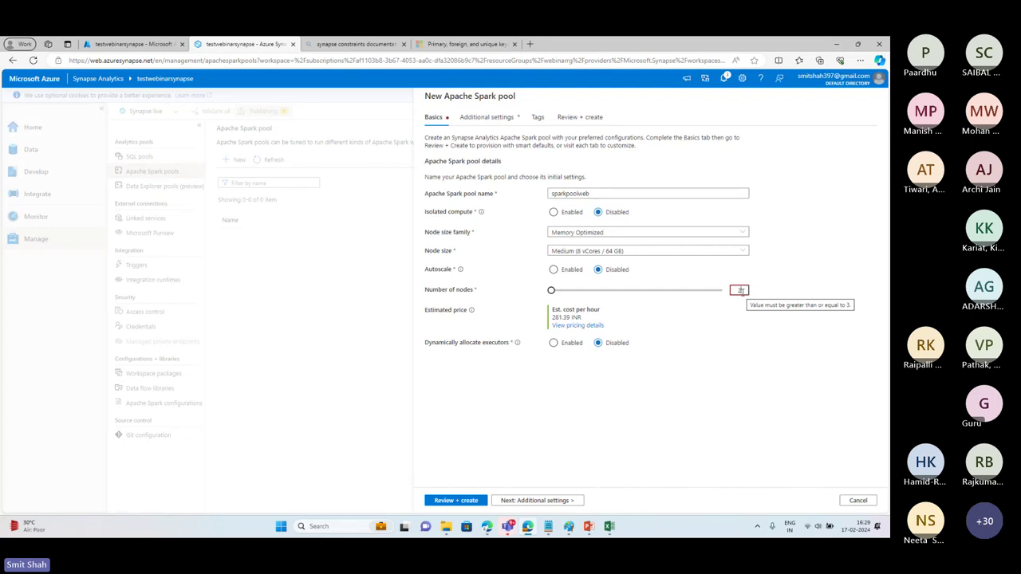
key("BackSpace")
type("3")
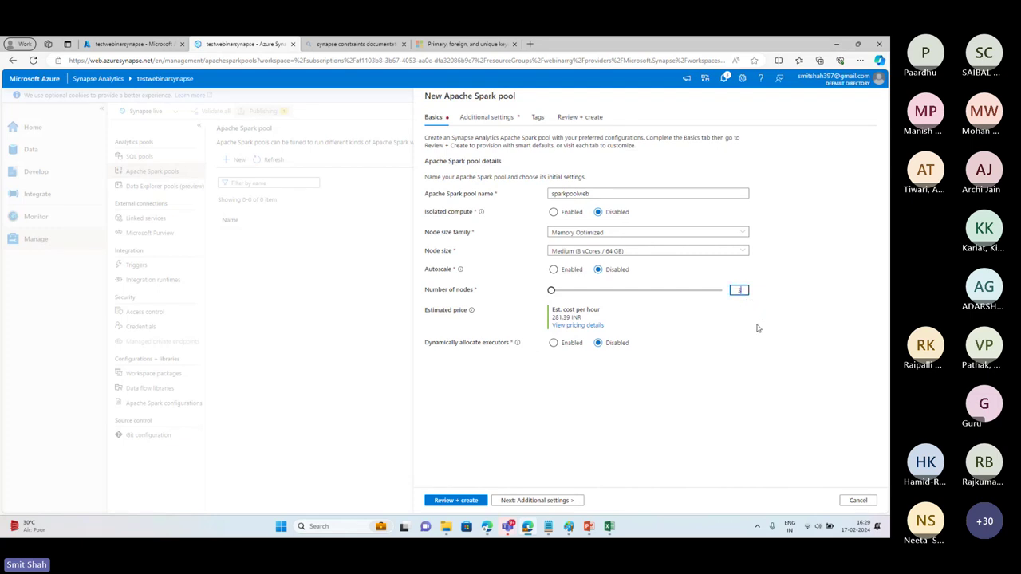
mouse_move(727, 326)
left_mouse_down()
mouse_move(736, 372)
mouse_move(785, 379)
mouse_move(722, 404)
mouse_move(760, 383)
left_mouse_up()
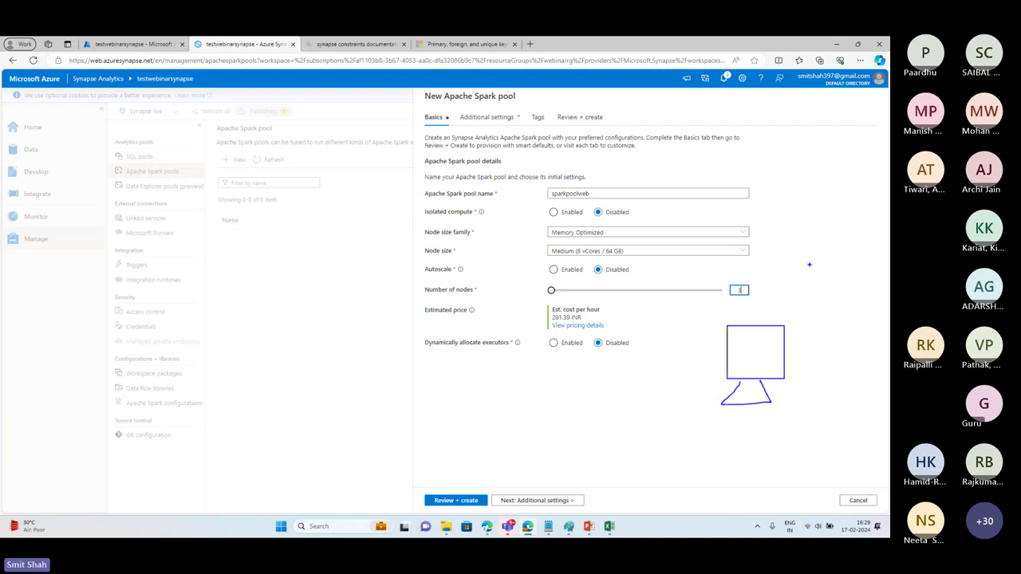
mouse_move(806, 265)
left_mouse_down()
mouse_move(806, 251)
mouse_move(857, 310)
mouse_move(806, 312)
mouse_move(858, 329)
mouse_move(844, 310)
left_mouse_up()
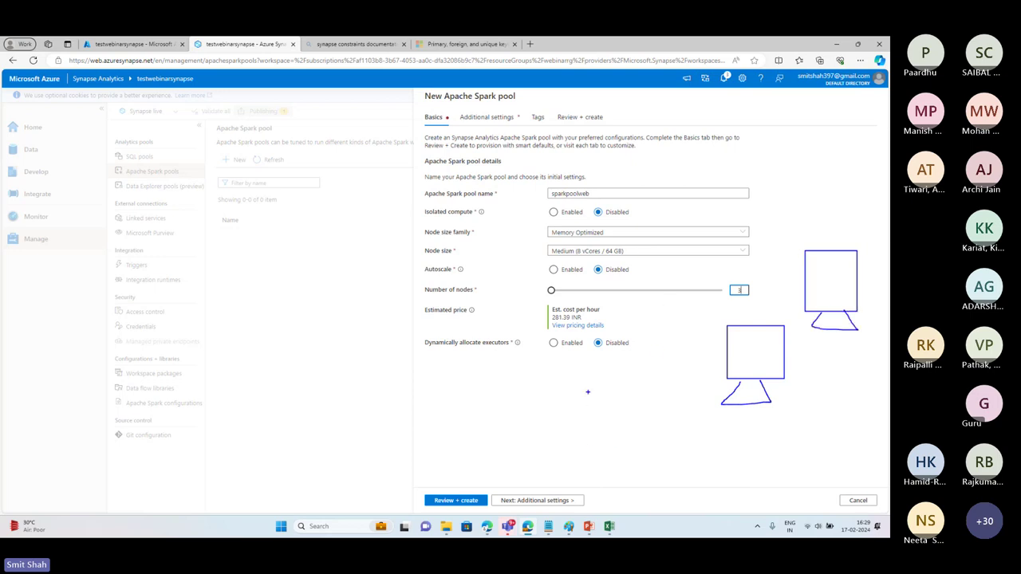
left_click_drag(588, 391, 588, 392)
mouse_move(592, 452)
left_mouse_down()
mouse_move(637, 472)
mouse_move(627, 451)
left_mouse_up()
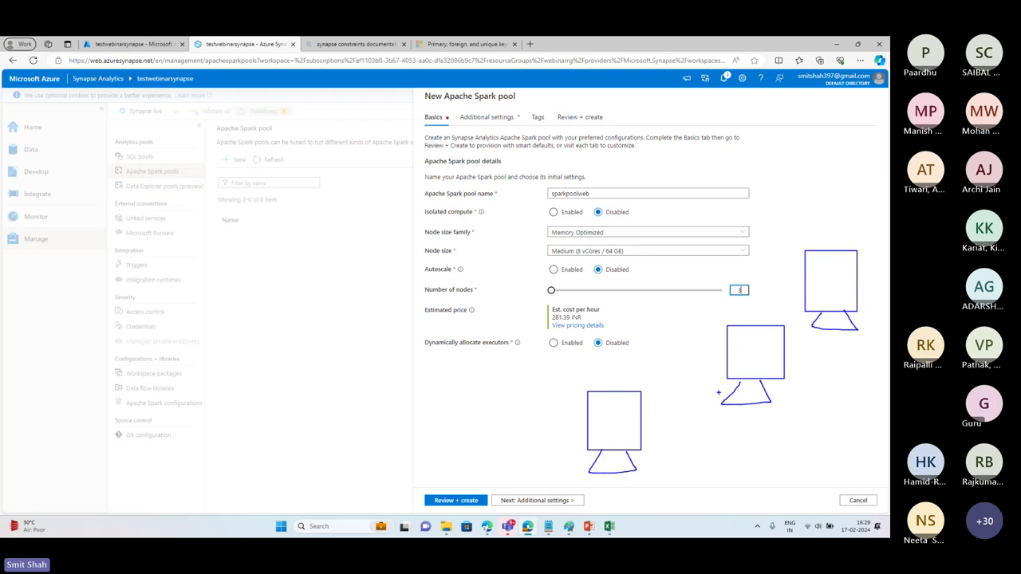
left_click_drag(722, 381, 639, 450)
left_click_drag(639, 449, 695, 436)
mouse_move(786, 328)
left_mouse_down()
mouse_move(807, 301)
mouse_move(809, 310)
left_mouse_up()
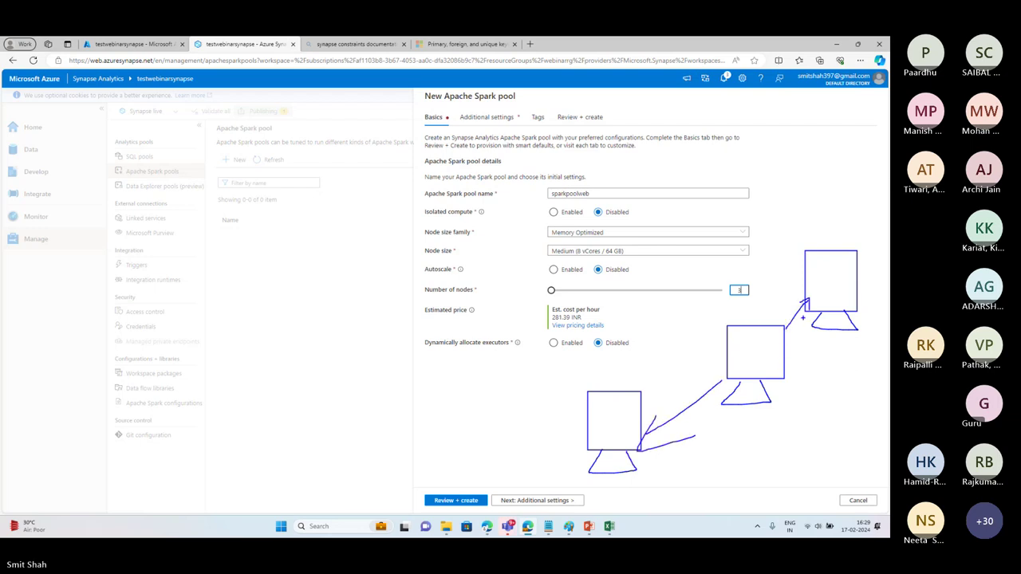
key("Escape")
key("Escape")
left_click(468, 320)
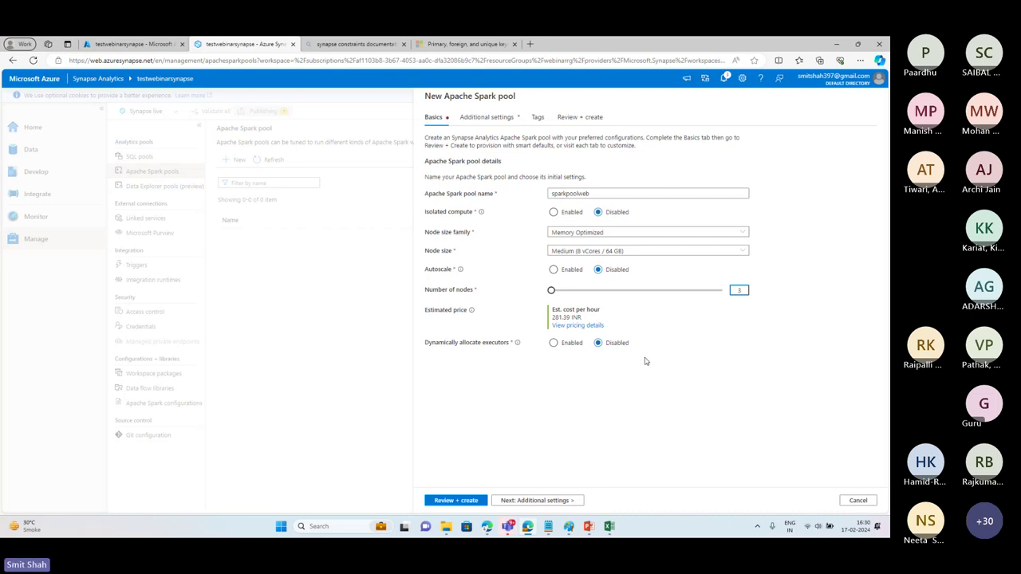
mouse_move(516, 344)
Review and create the sparkpoolweb pool: Memory Optimized, Medium, 3 nodes.
left_click(452, 500)
left_click(439, 500)
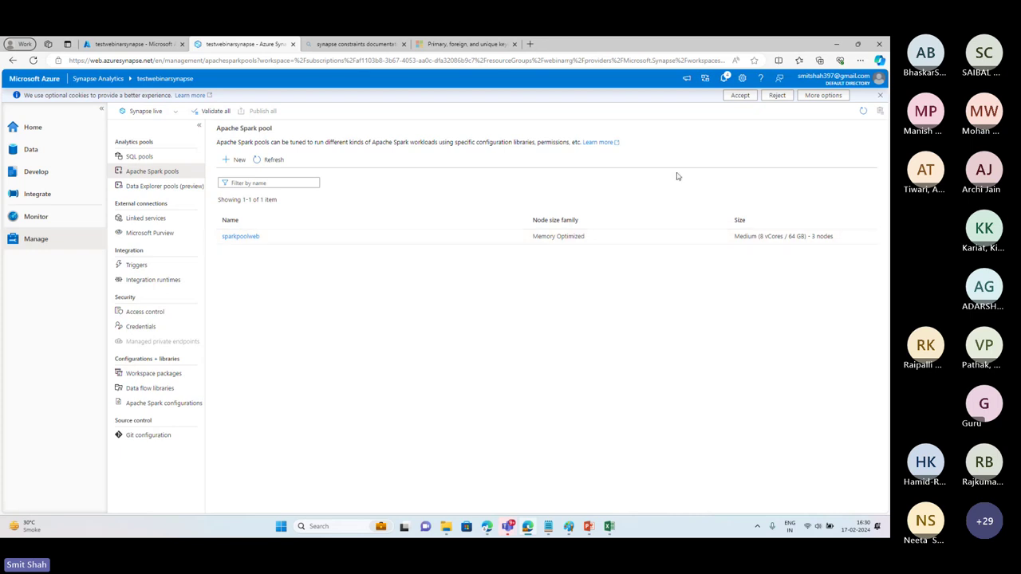
left_click(724, 78)
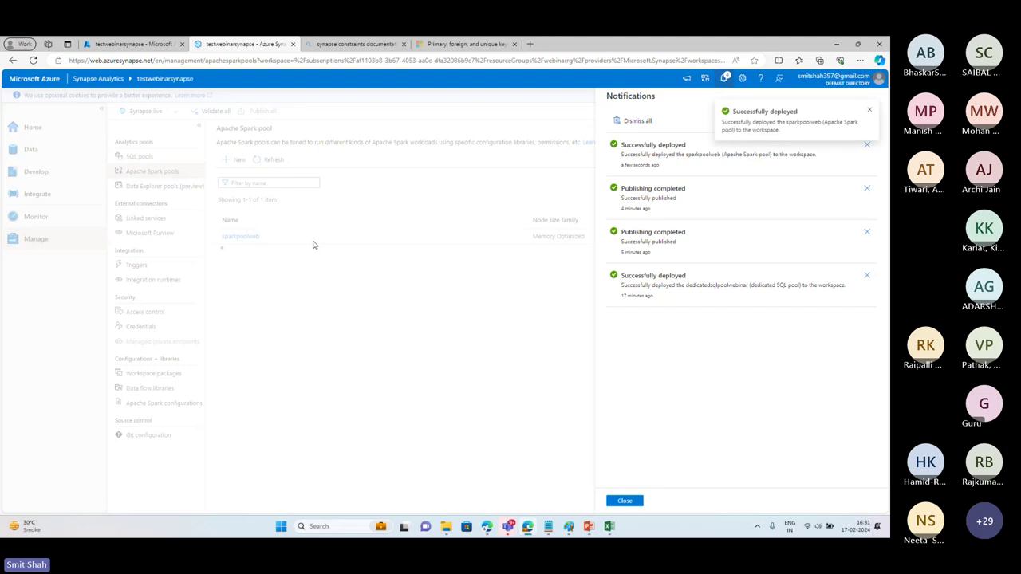
left_click(623, 500)
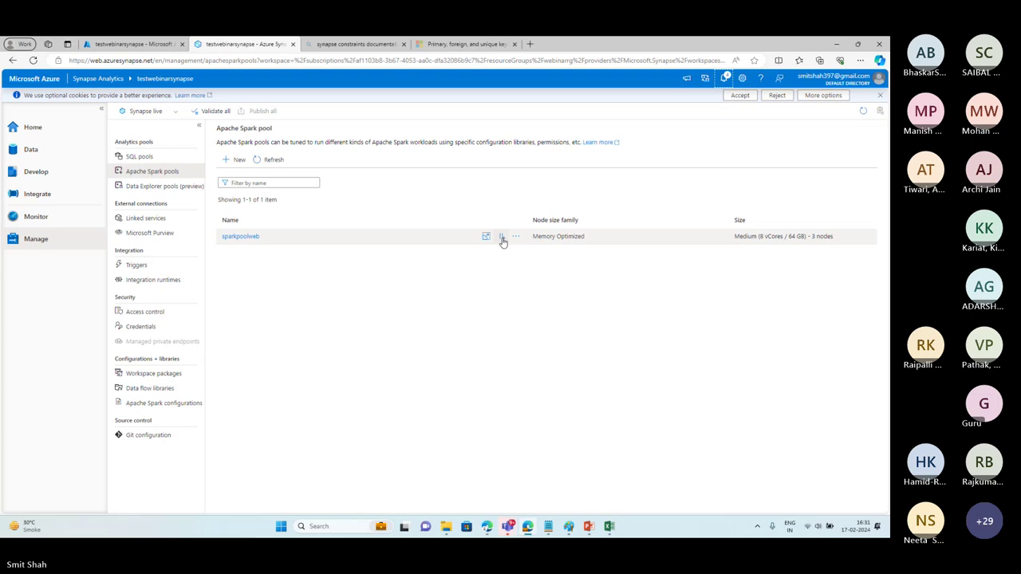
left_click(502, 237)
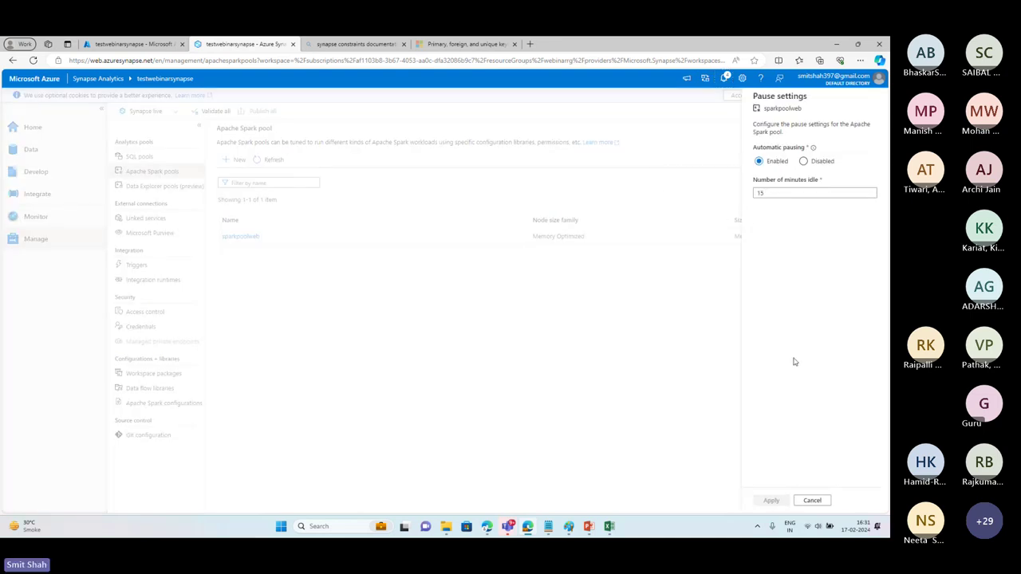
left_click(812, 501)
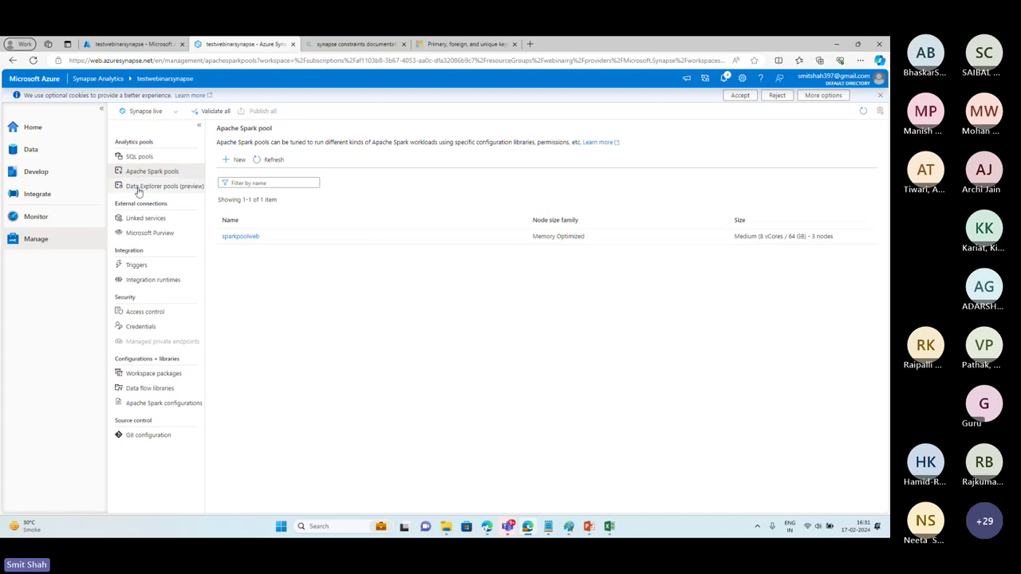
Create a new notebook in the Develop hub attached to sparkpoolweb.
left_click(49, 171)
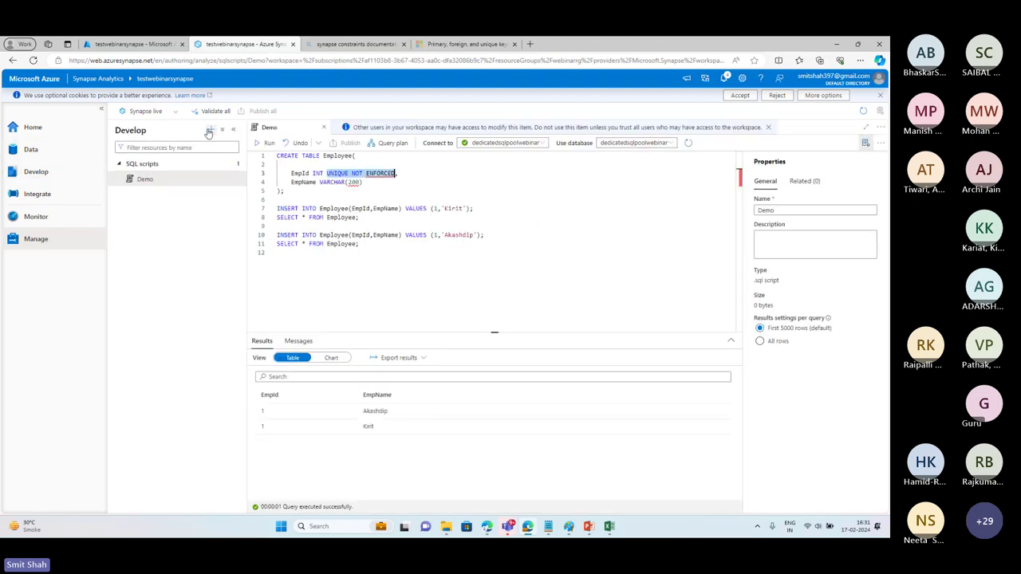
left_click(211, 129)
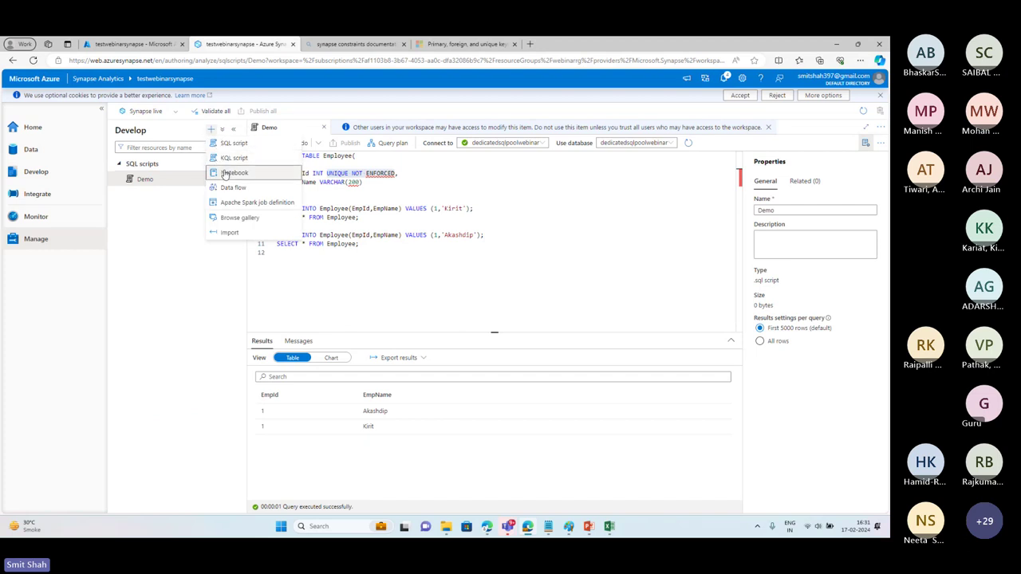
left_click(230, 173)
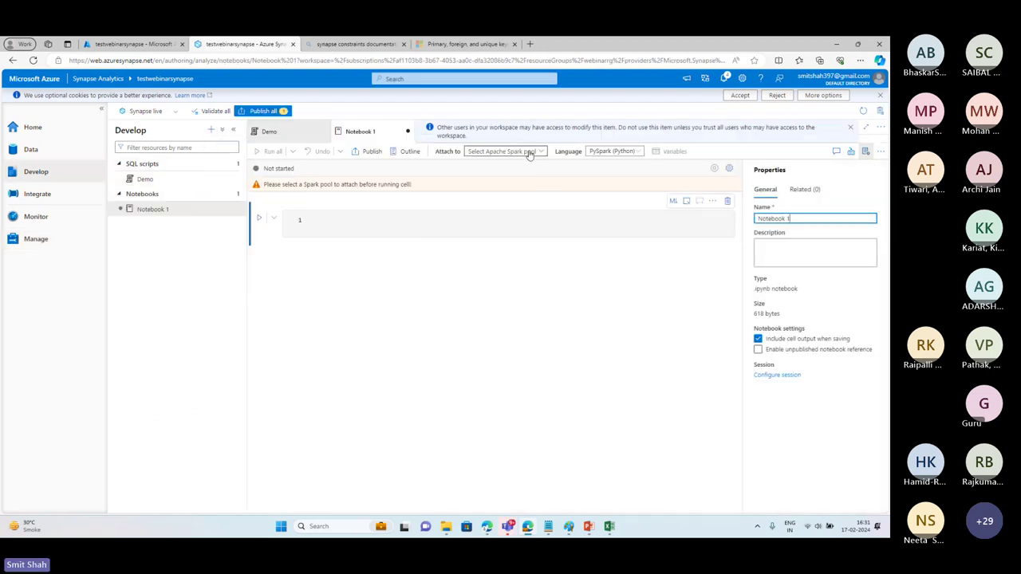
left_click(529, 152)
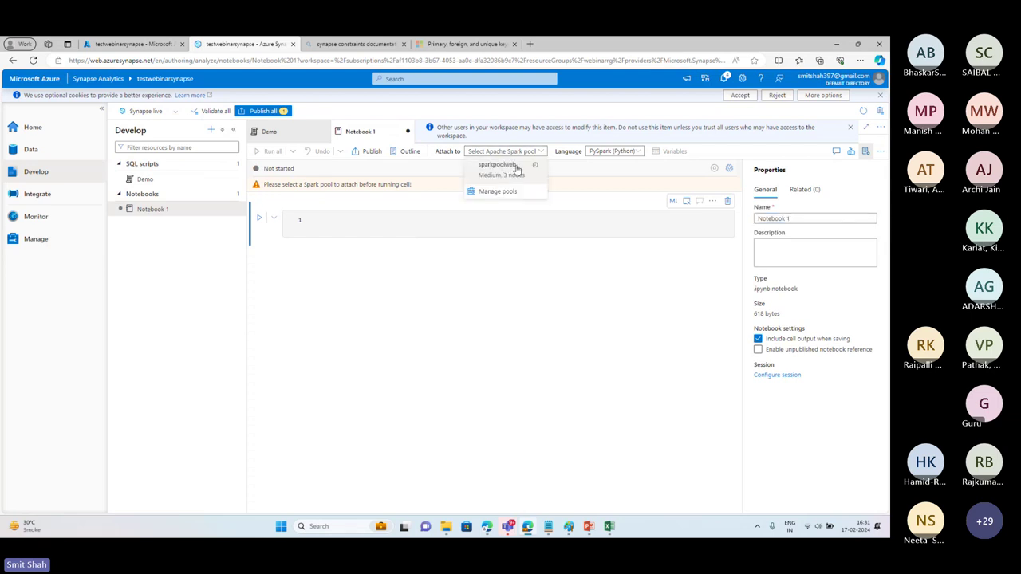
left_click(514, 167)
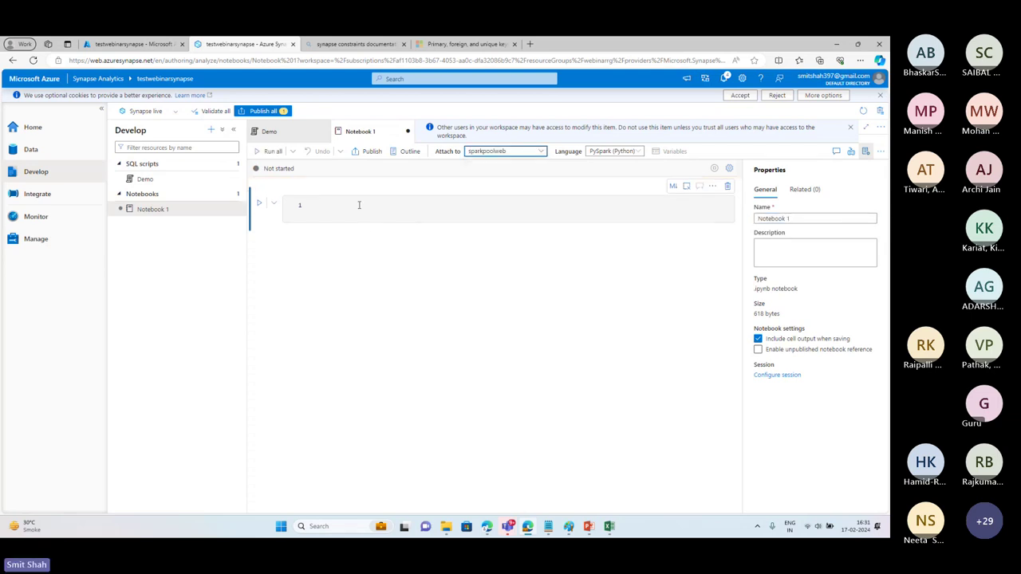
left_click(381, 206)
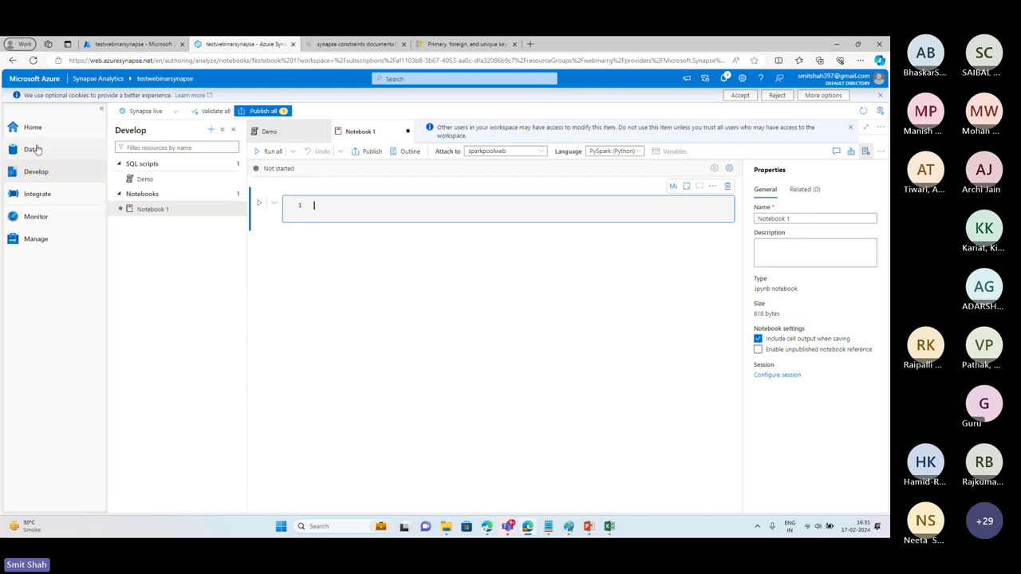
Expand the linked Azure Data Lake Storage Gen2 account in the Data hub.
left_click(42, 152)
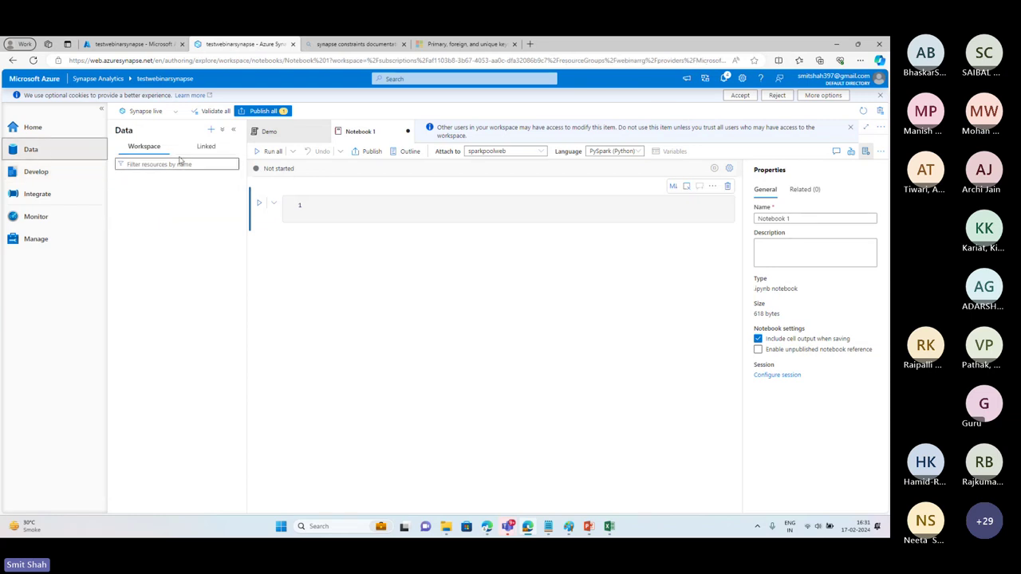
left_click(206, 146)
left_click(121, 181)
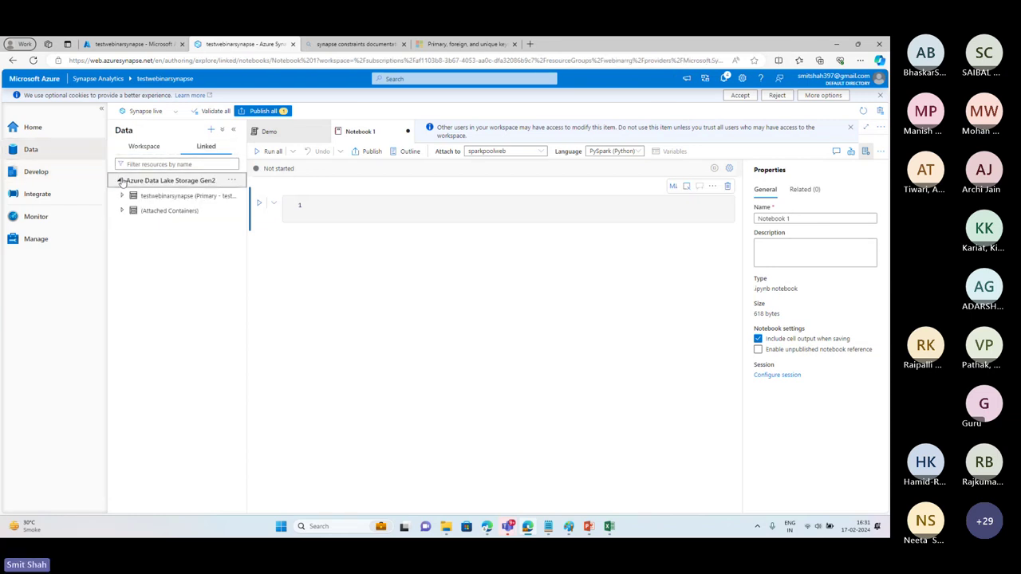
Expand testwebinarsynapse (Primary) and close Demo and Notebook 1, discarding changes.
left_click(121, 197)
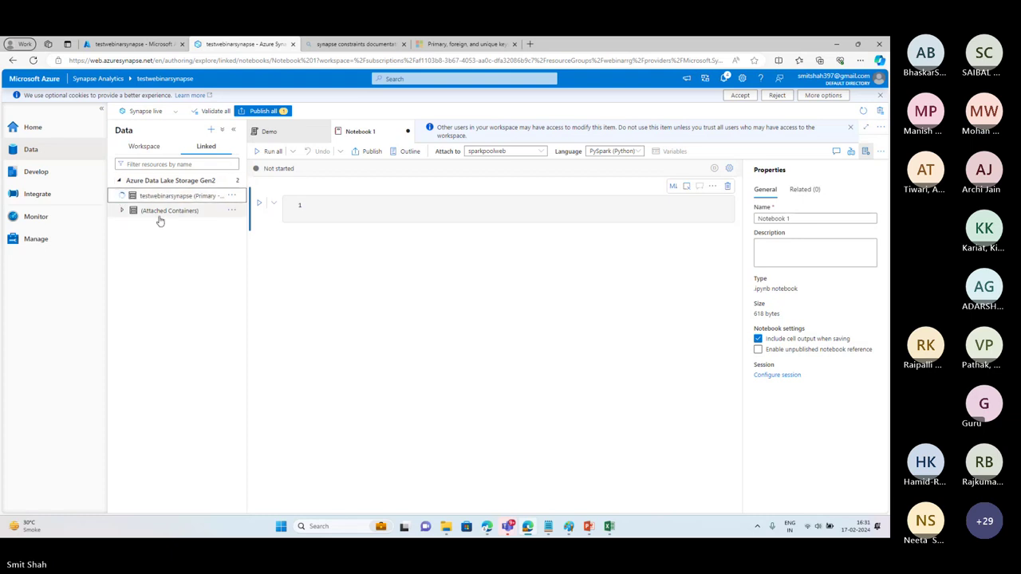
left_click(324, 132)
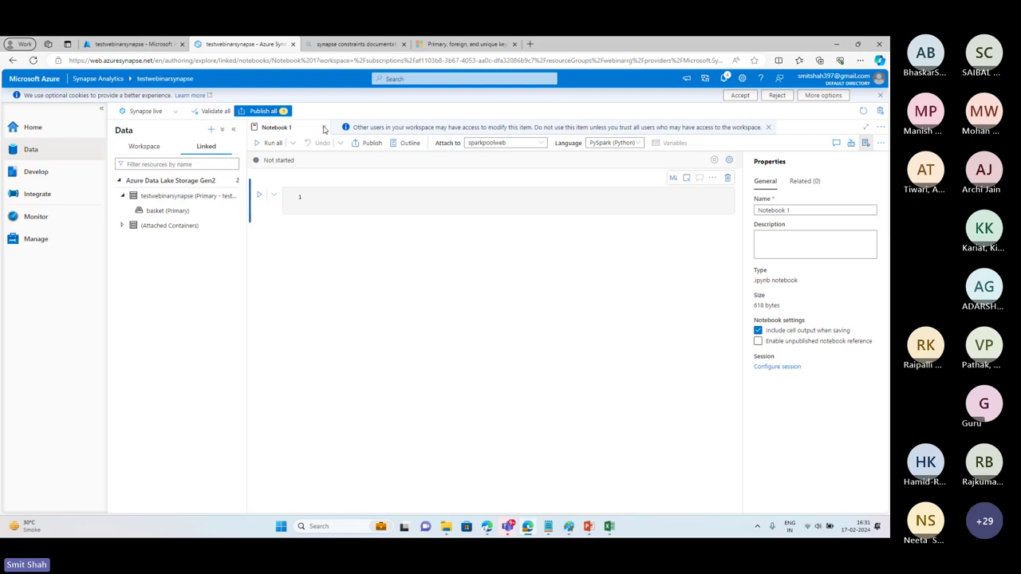
left_click(324, 127)
left_click(410, 317)
Open the basket container's movies folder and bring up movies.csv's New notebook options.
left_click(168, 211)
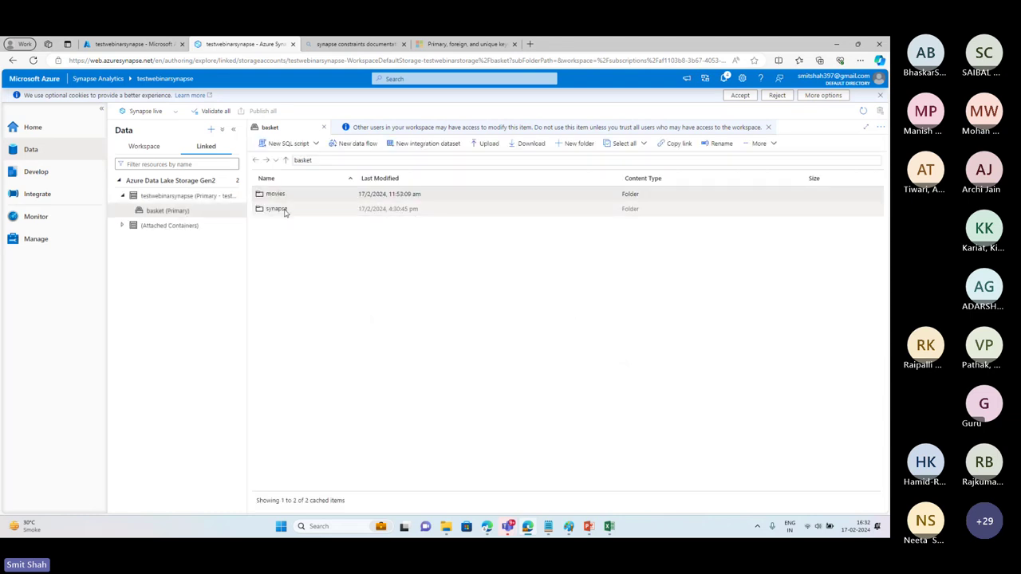
double_click(275, 194)
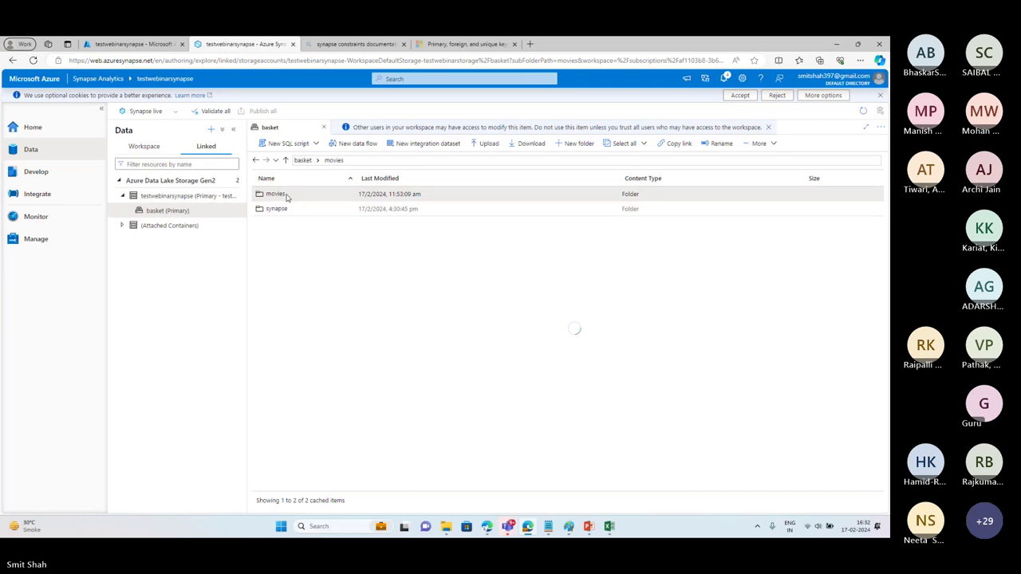
right_click(286, 196)
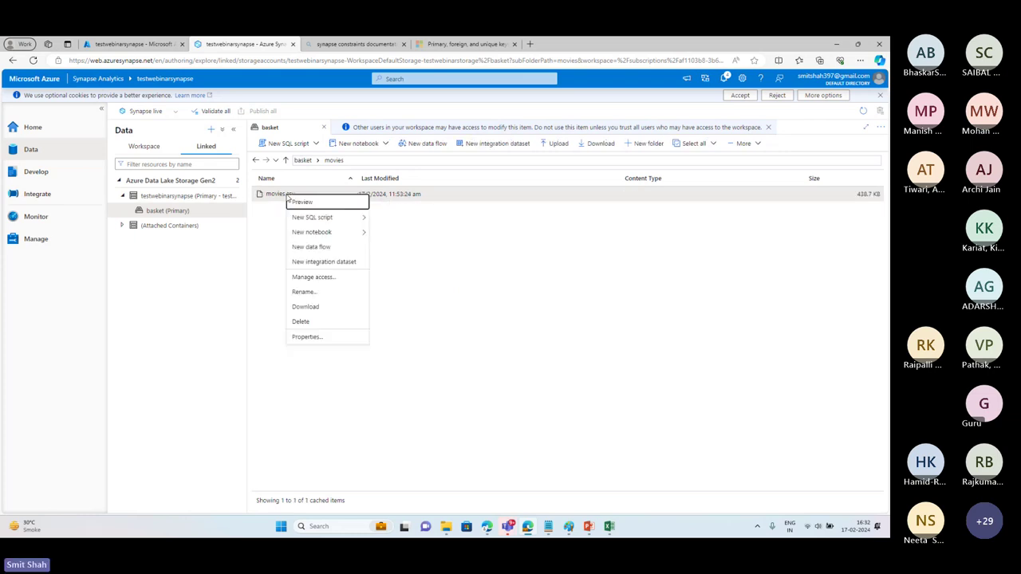
mouse_move(328, 230)
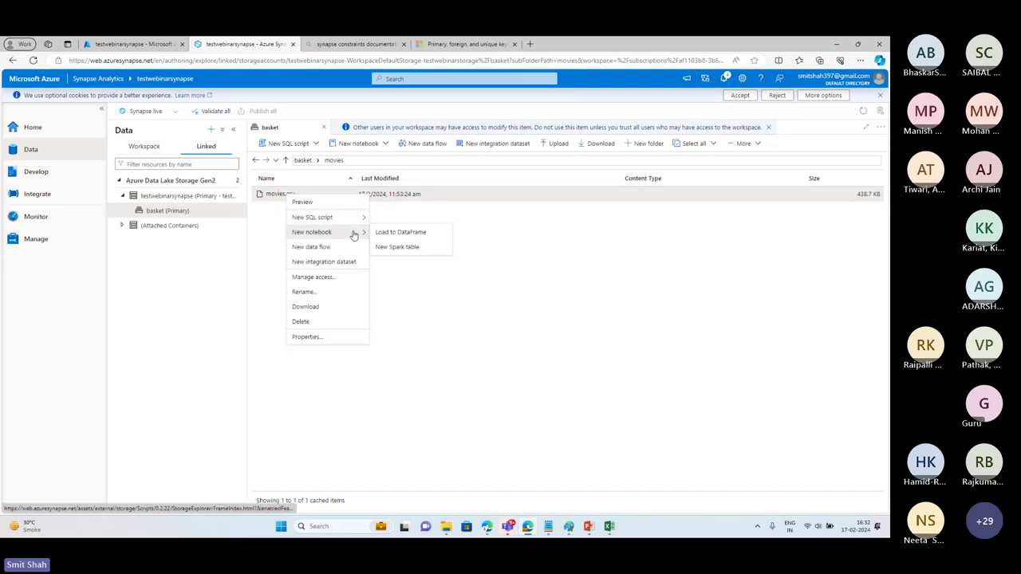
Generate a Load to DataFrame notebook for movies.csv, add a cell, and attach it to sparkpoolweb.
left_click(399, 232)
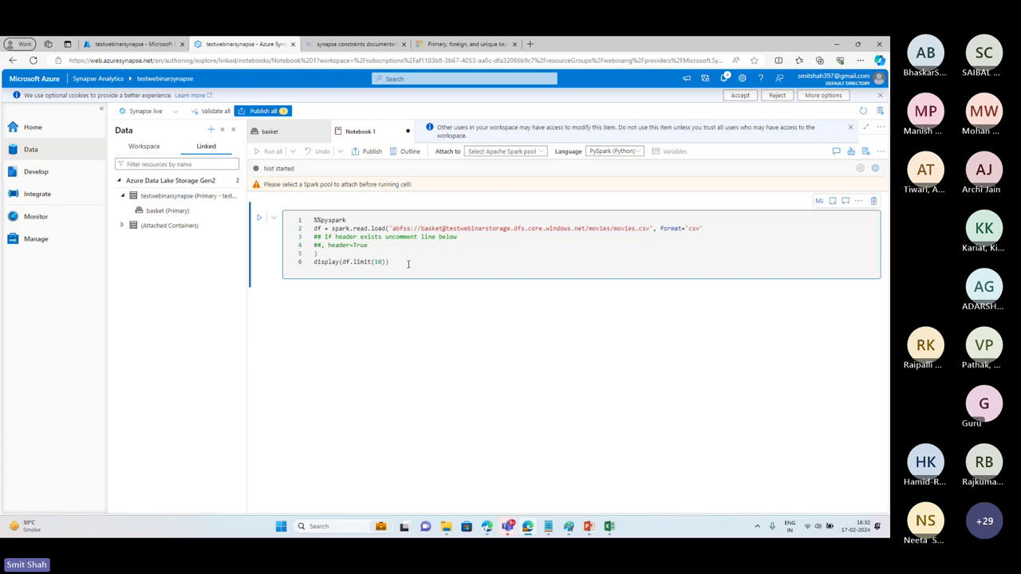
key("shift+Return")
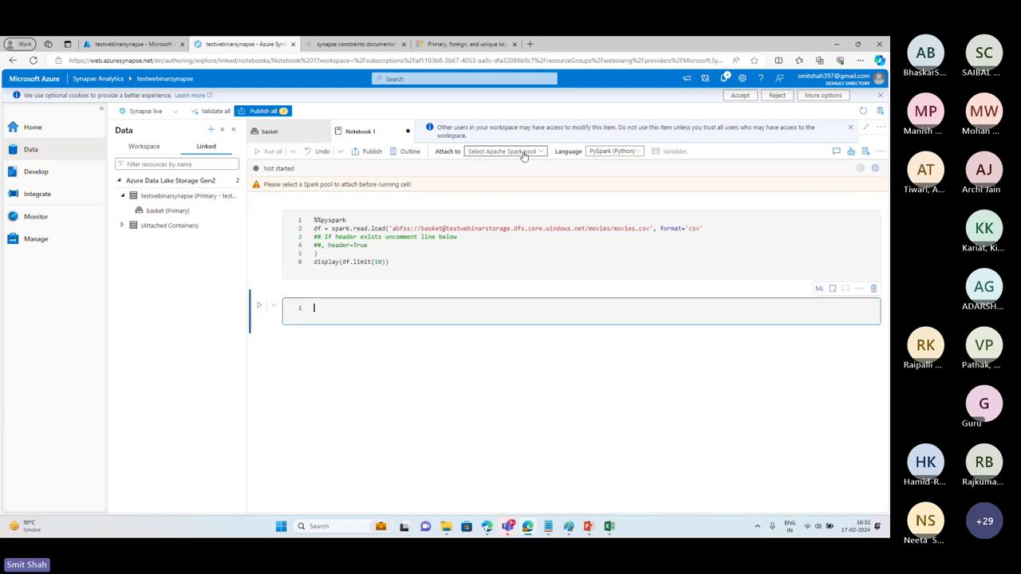
left_click(504, 151)
left_click(508, 170)
Run the first cell that loads movies.csv from the basket container.
left_click(421, 247)
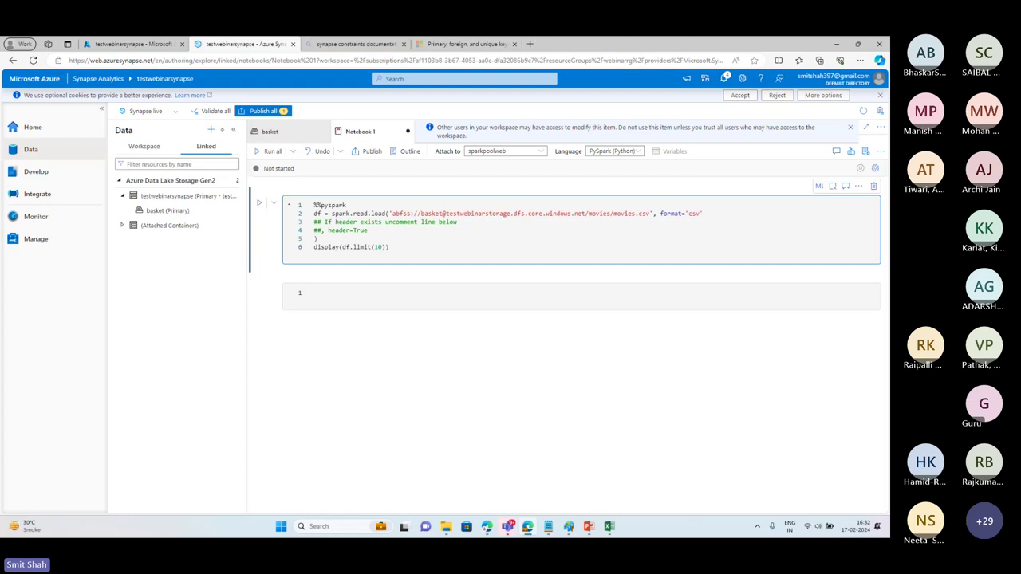
key("Escape")
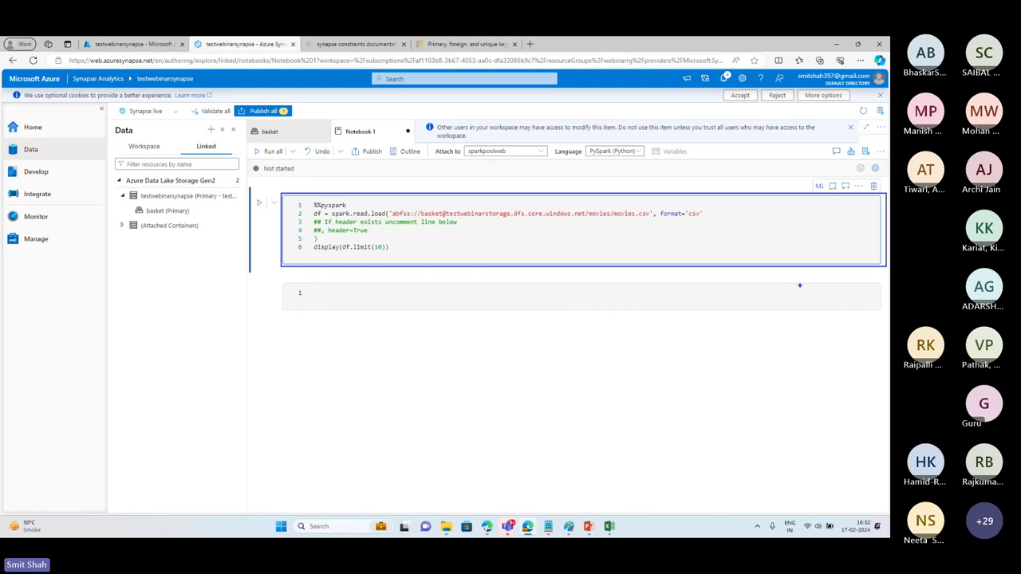
key("Return")
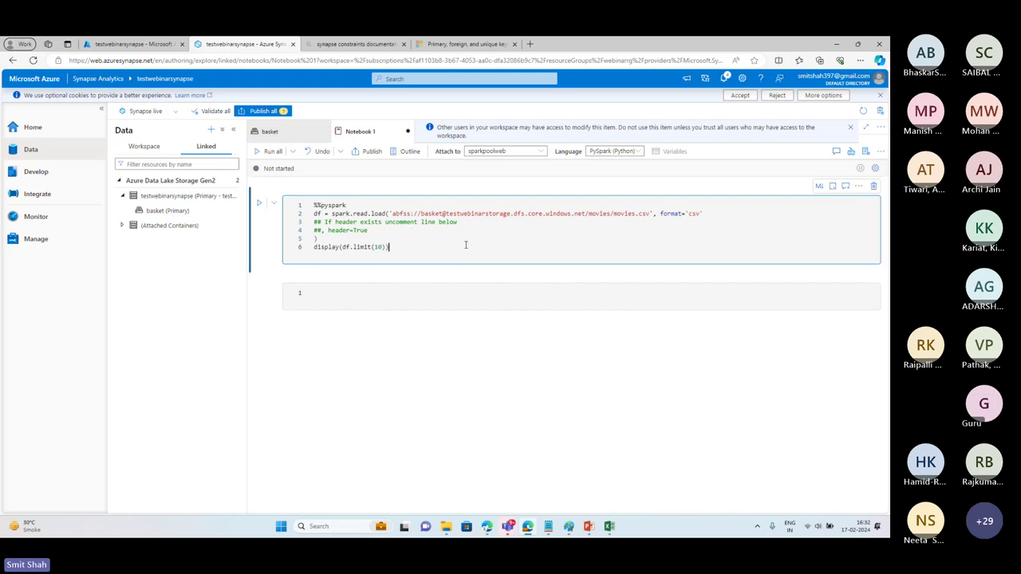
key("shift+Return")
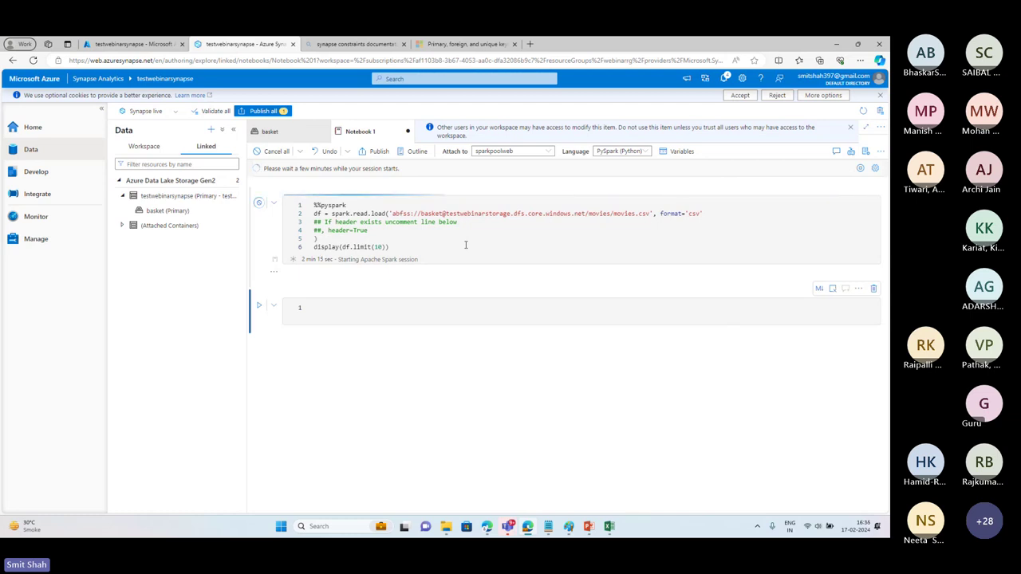
left_click(379, 307)
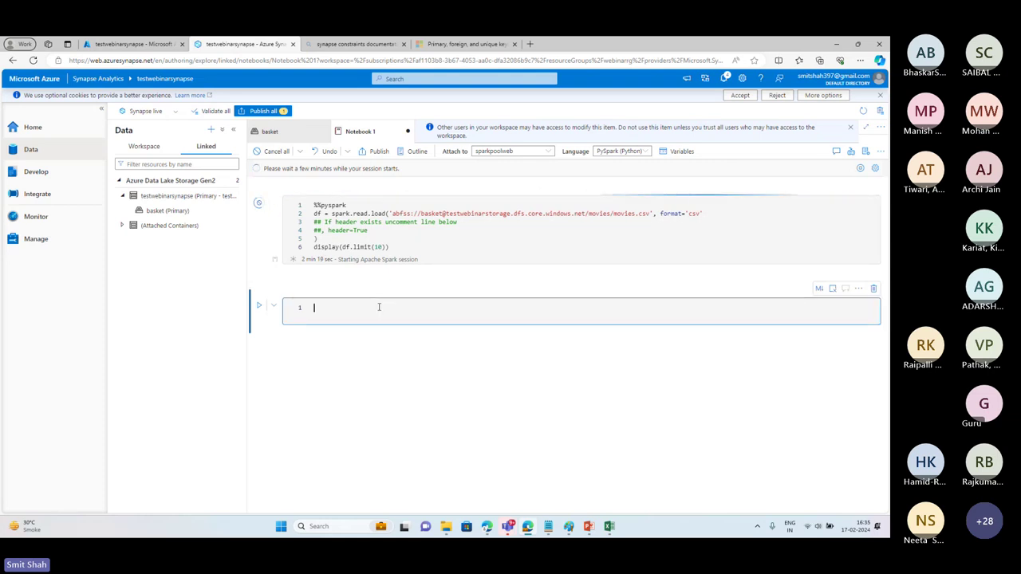
type("%%sql")
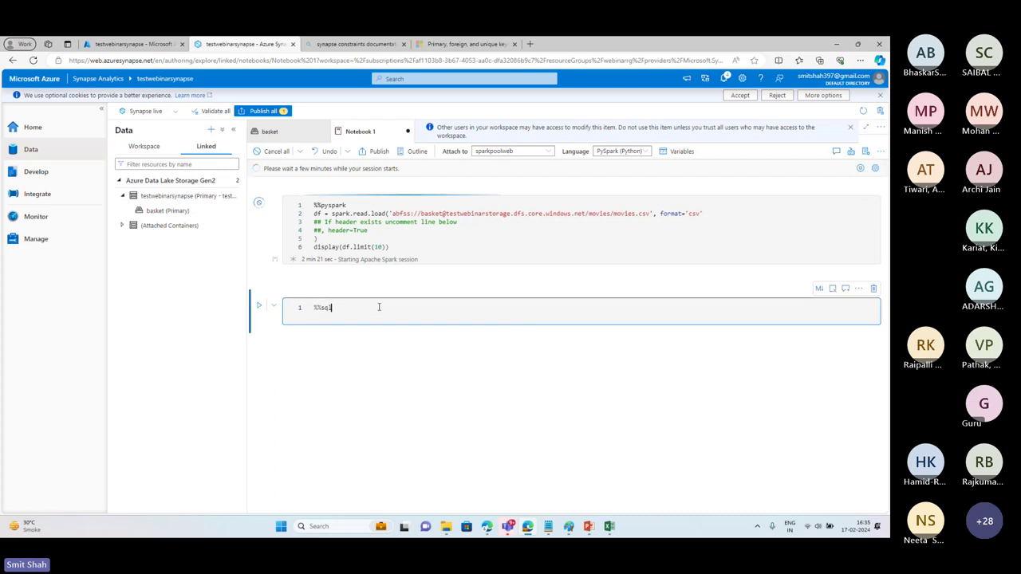
key("Return")
key("Return")
type("SELEC")
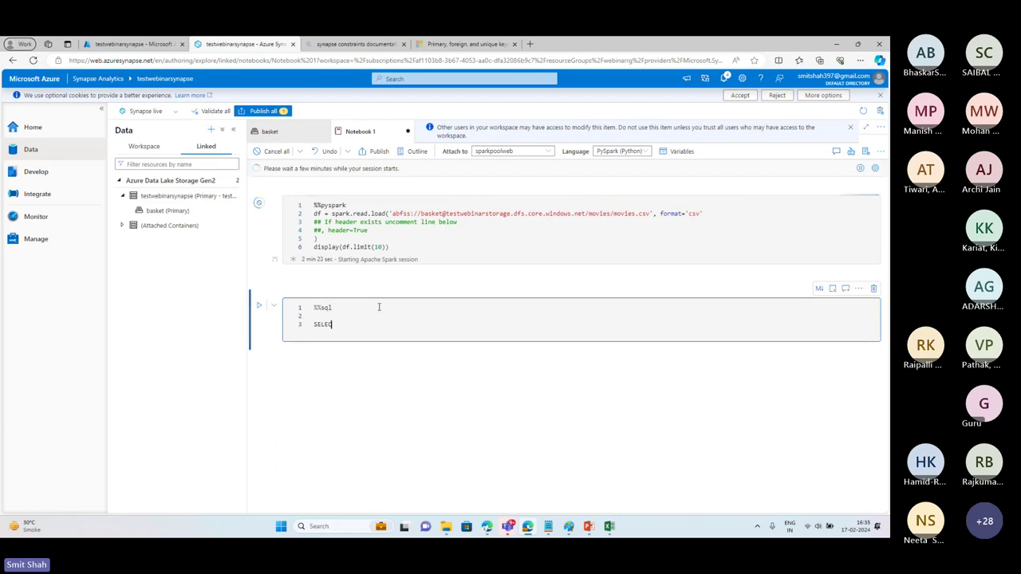
type("T * FROM")
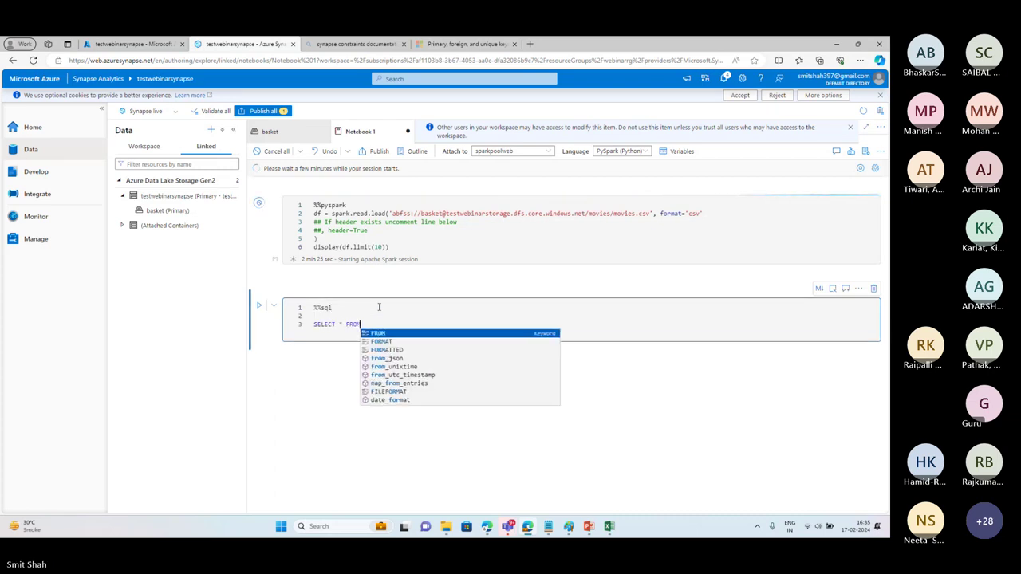
key("BackSpace")
key("BackSpace")
key("BackSpace")
key("BackSpace")
key("BackSpace")
key("BackSpace")
key("BackSpace")
key("BackSpace")
key("BackSpace")
key("BackSpace")
key("BackSpace")
key("BackSpace")
key("BackSpace")
key("BackSpace")
key("BackSpace")
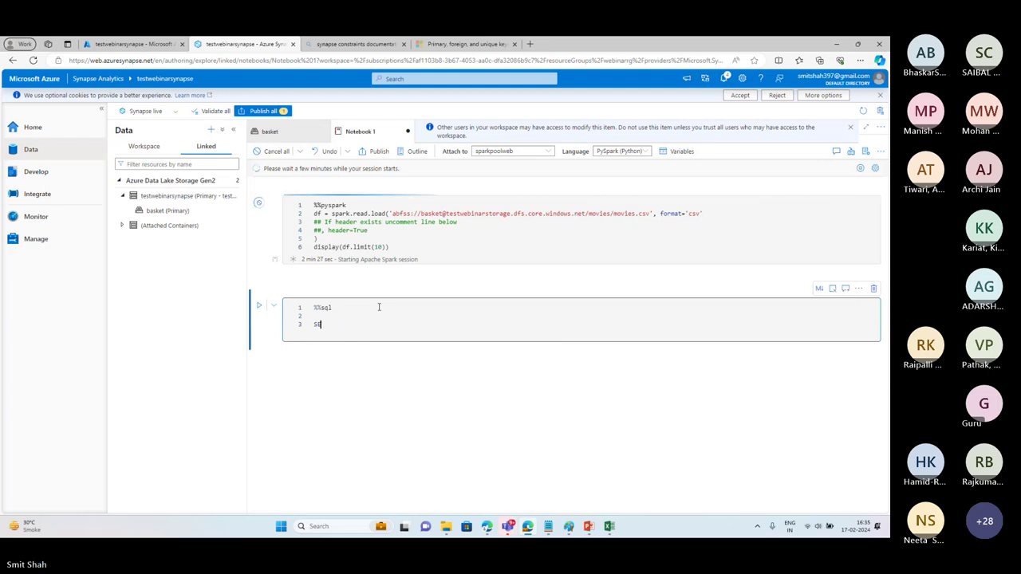
key("BackSpace")
key("BackSpace")
key("BackSpace")
key("BackSpace")
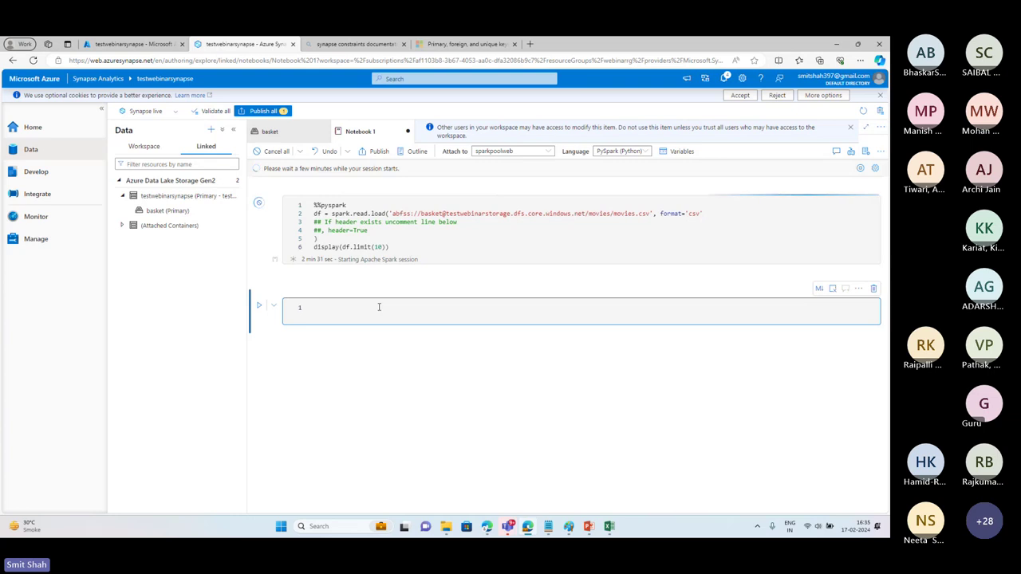
type("%%")
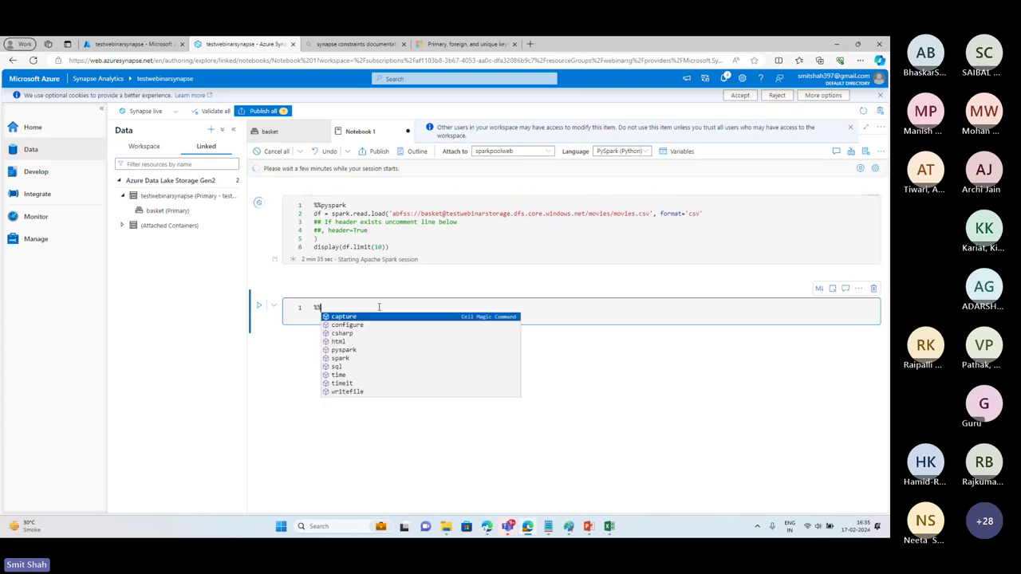
key("BackSpace")
key("BackSpace")
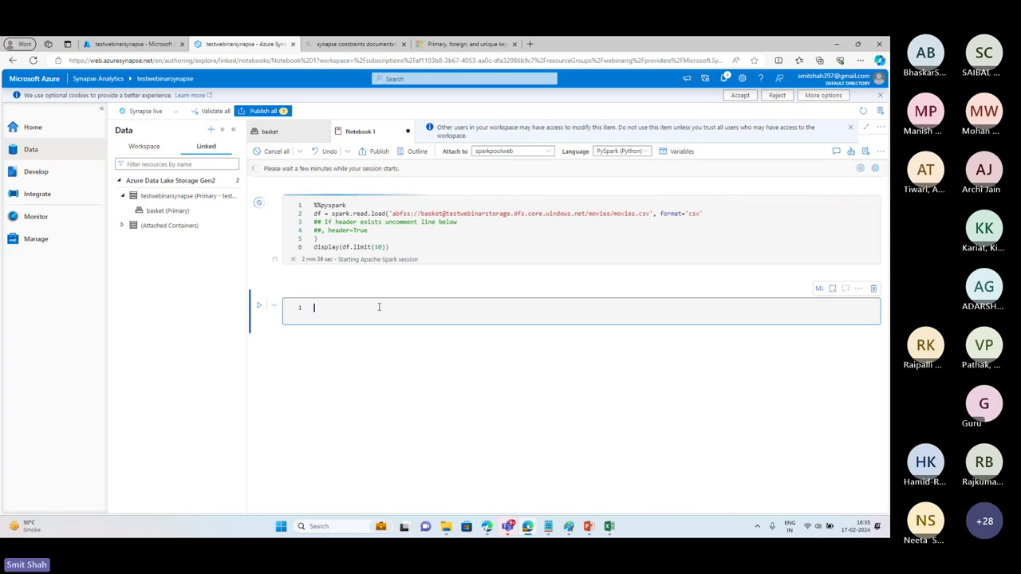
type("%%")
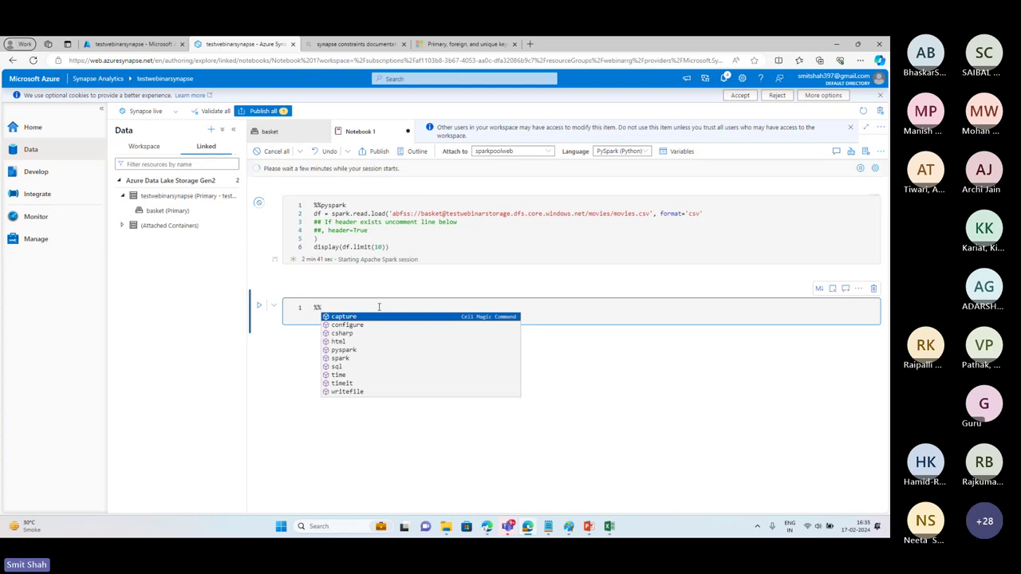
key("Escape")
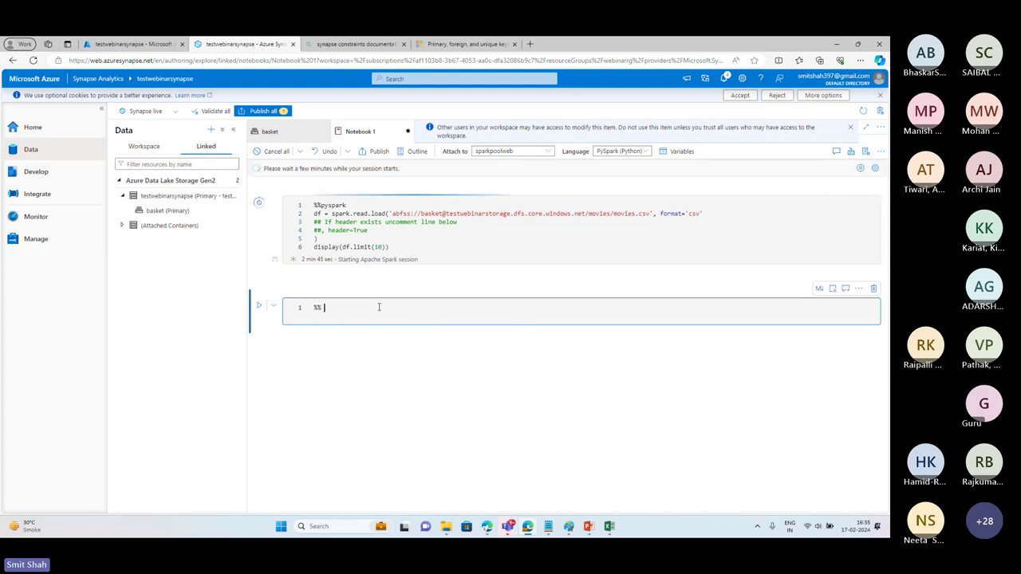
type("sql")
key("BackSpace")
key("BackSpace")
key("BackSpace")
key("BackSpace")
key("BackSpace")
key("BackSpace")
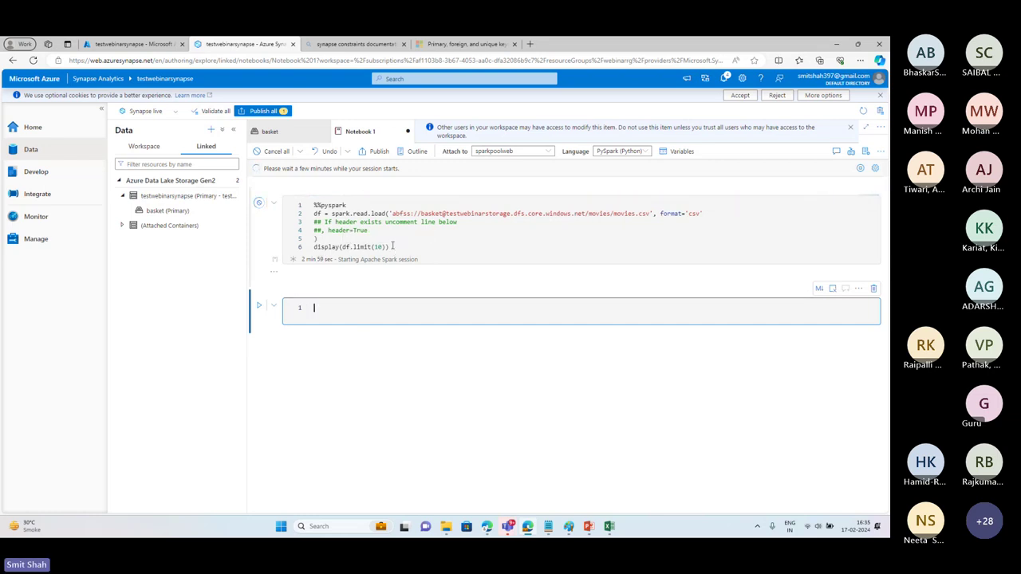
Return to the movies.csv load cell and wait for rows under _c0, _c1, _c2.
left_click(392, 247)
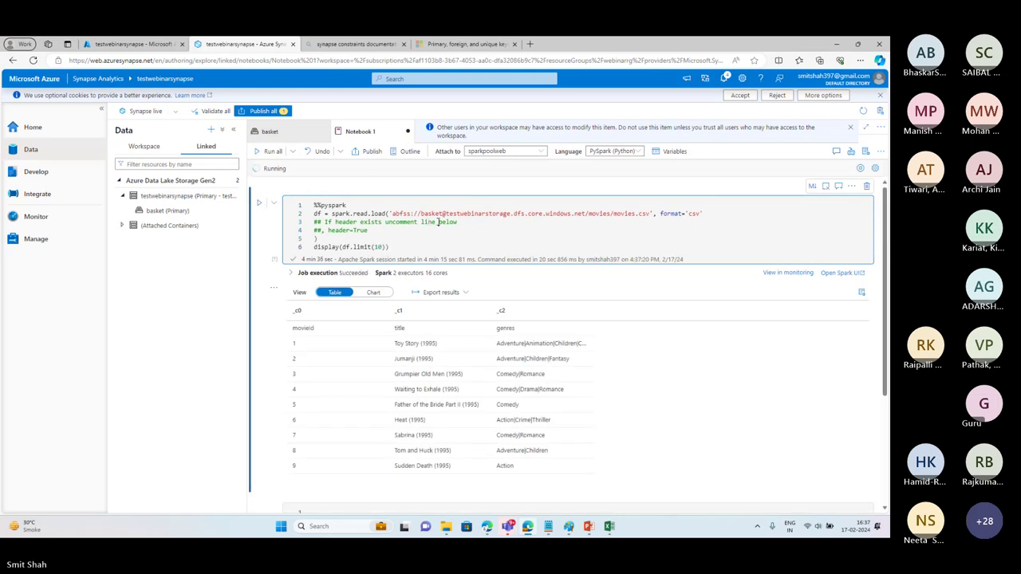
Copy the load code into a new cell, enable header=True by removing the comment, and run it.
key("ctrl+a")
key("ctrl+c")
key("alt+Return")
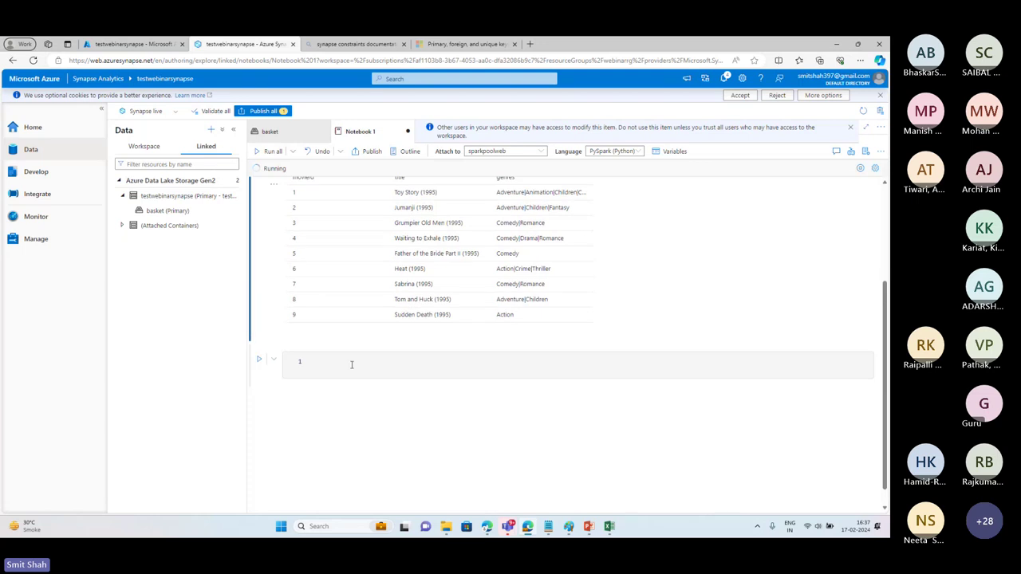
left_click(351, 363)
key("ctrl+v")
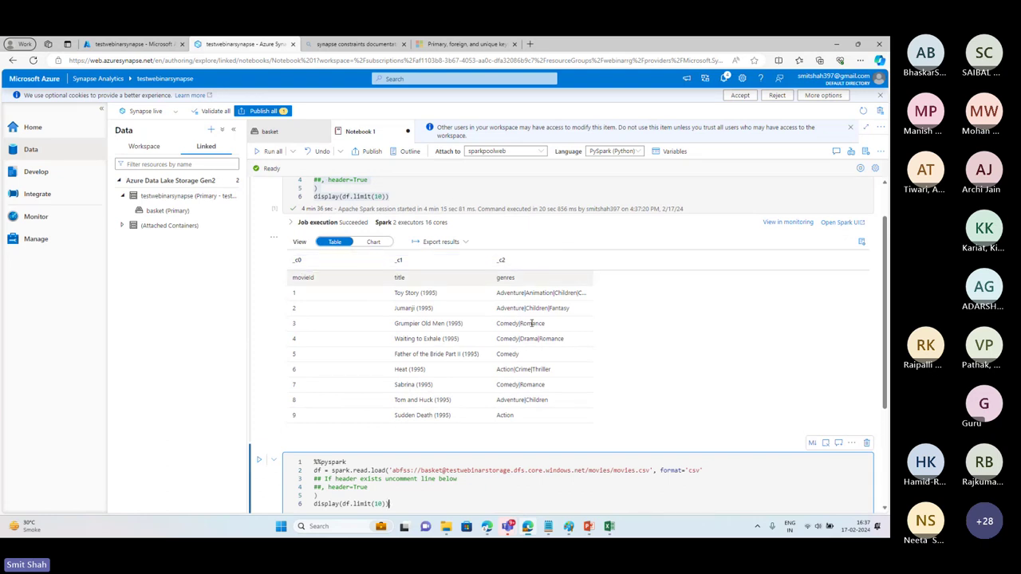
scroll(361, 479, "down", 2)
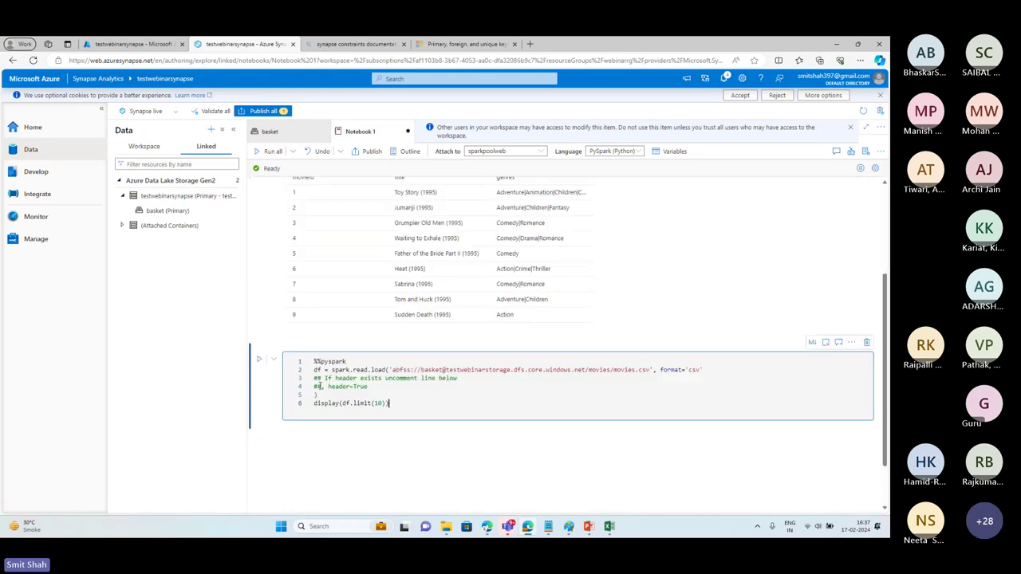
left_click_drag(319, 386, 311, 378)
key("BackSpace")
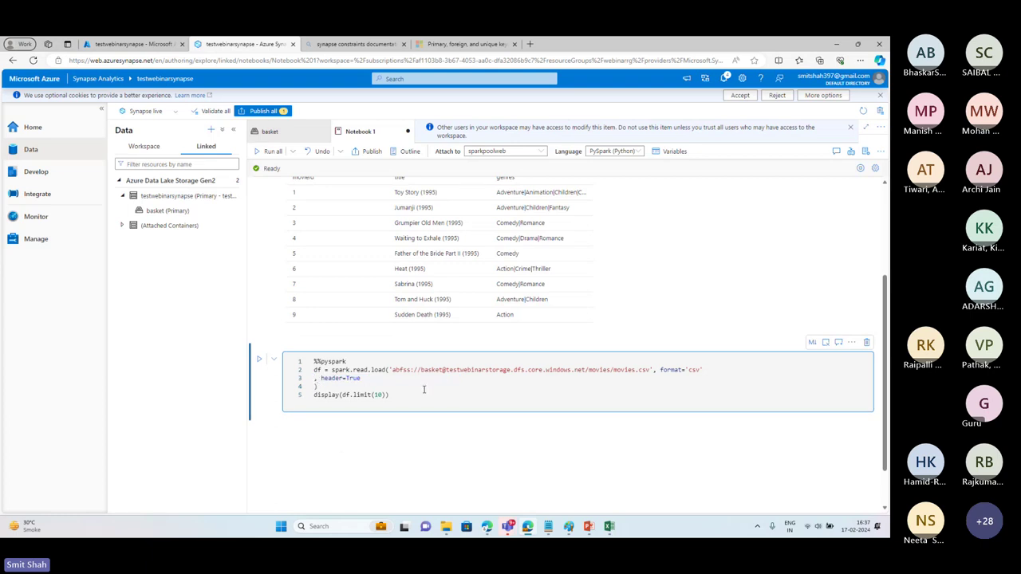
key("shift+Return")
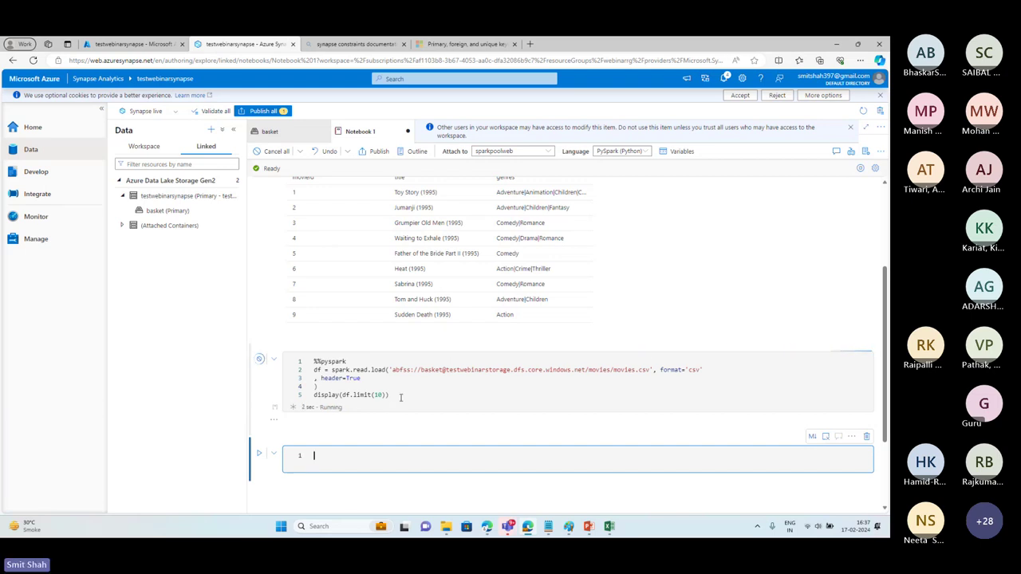
Rerun the header=True cell and review rows under movieId, title and genres.
left_click(389, 396)
left_click_drag(389, 396, 314, 361)
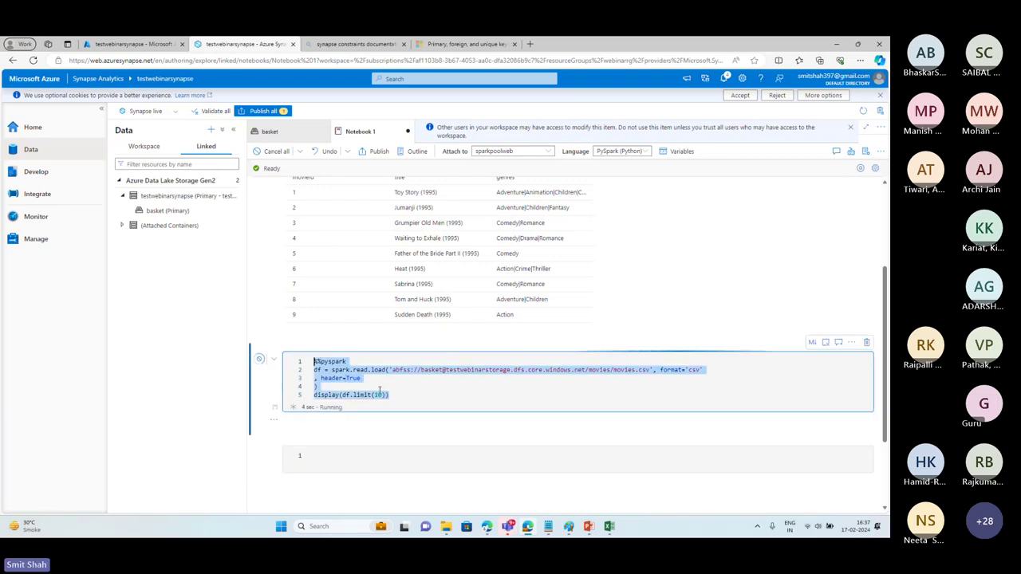
scroll(402, 389, "up", 2)
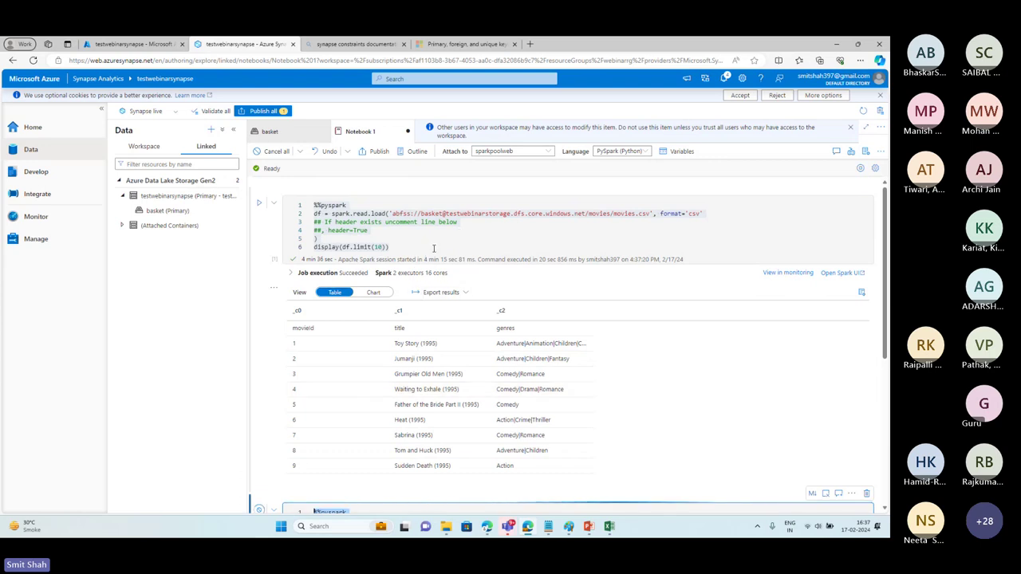
key("shift+Return")
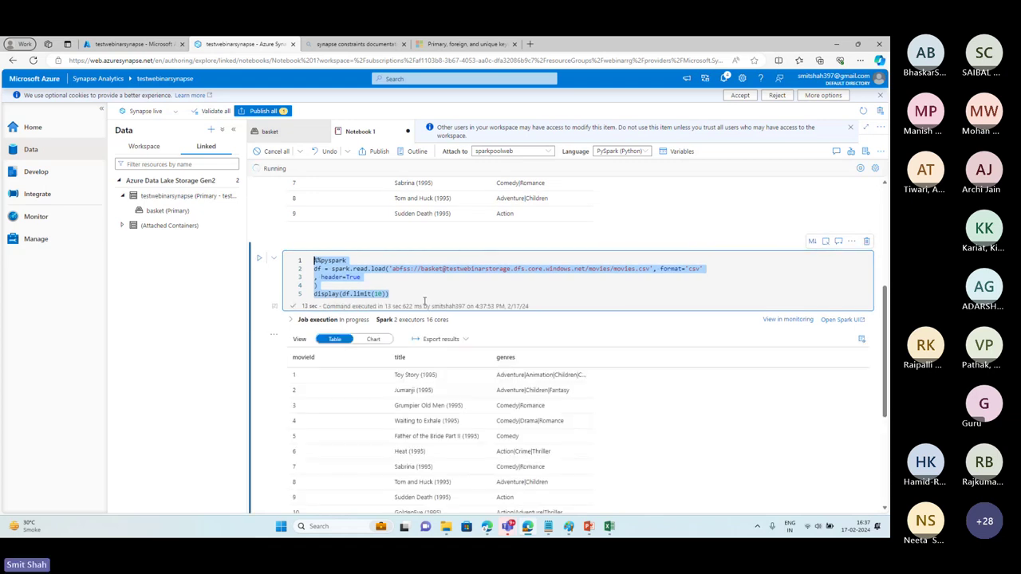
scroll(481, 330, "down", 2)
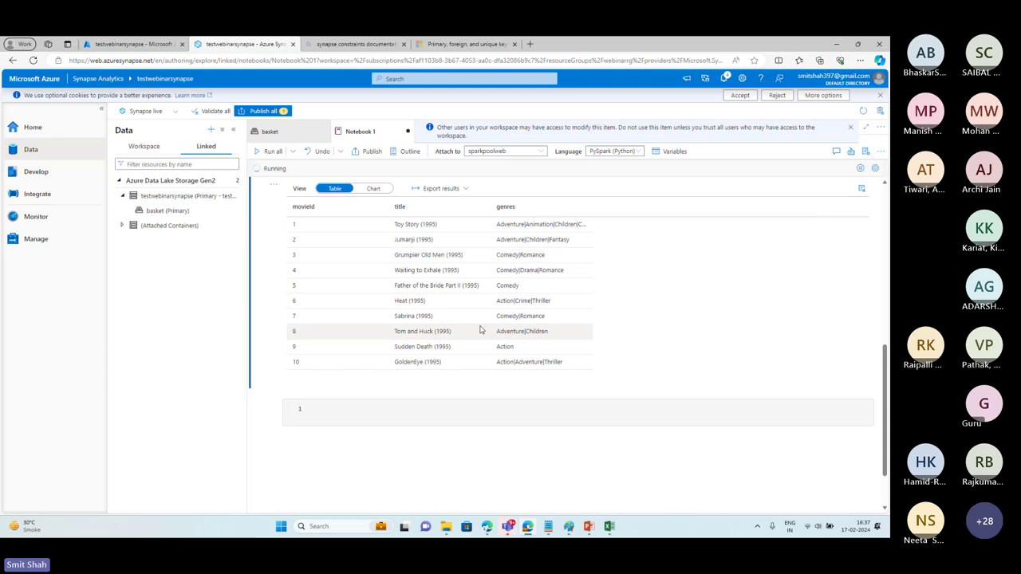
scroll(471, 332, "up", 2)
scroll(454, 335, "down", 2)
scroll(423, 342, "up", 2)
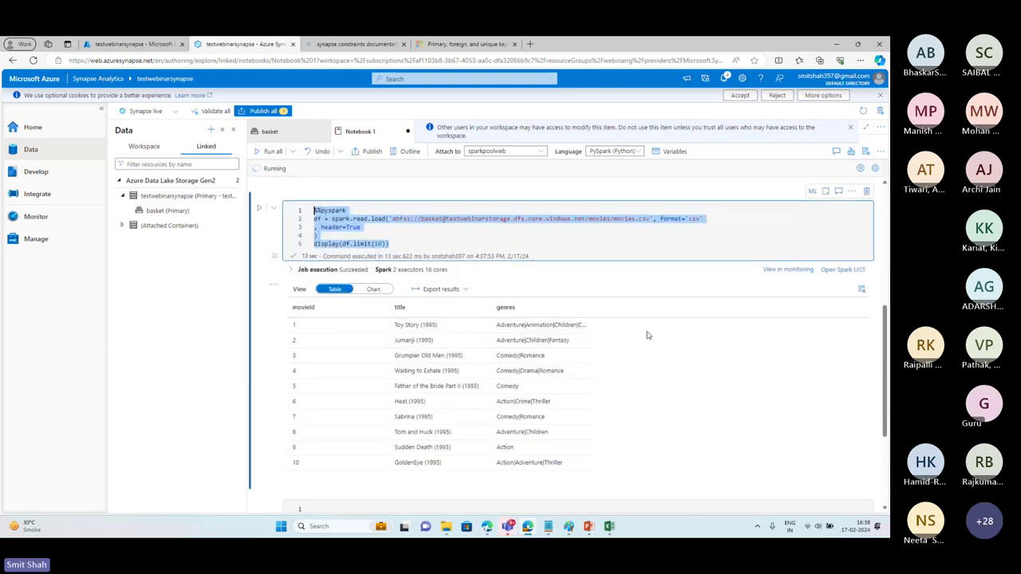
left_click(391, 243)
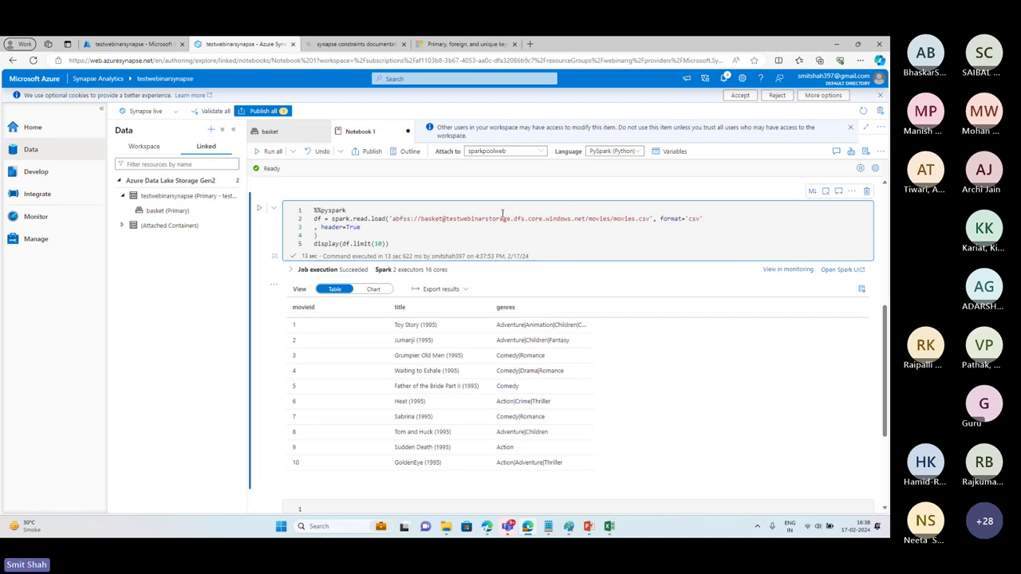
In the Paint pool diagram, replace the Dedicated and Built-in circles with red boxes around SQL pool and Spark Pool.
mouse_move(568, 527)
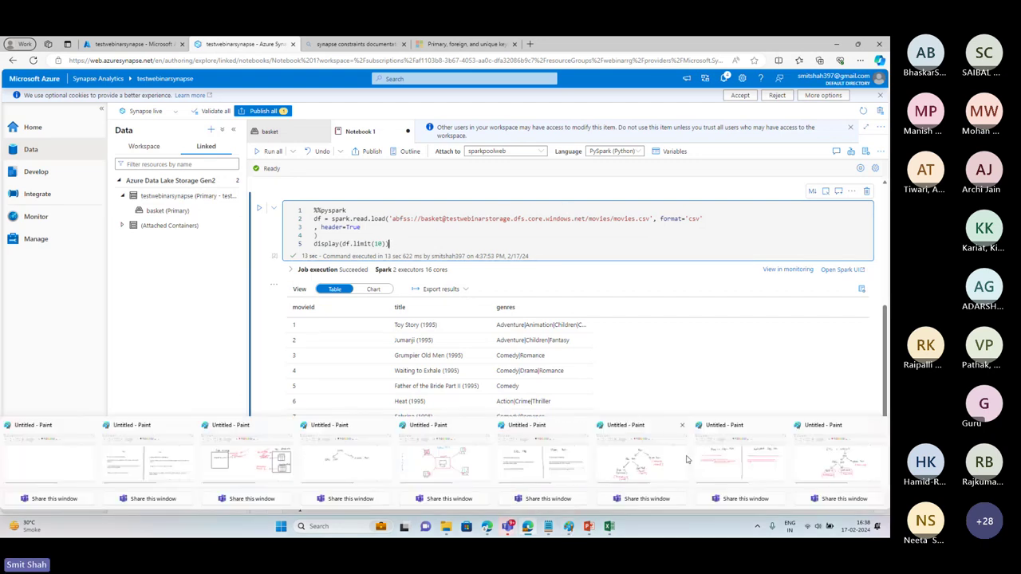
left_click(847, 457)
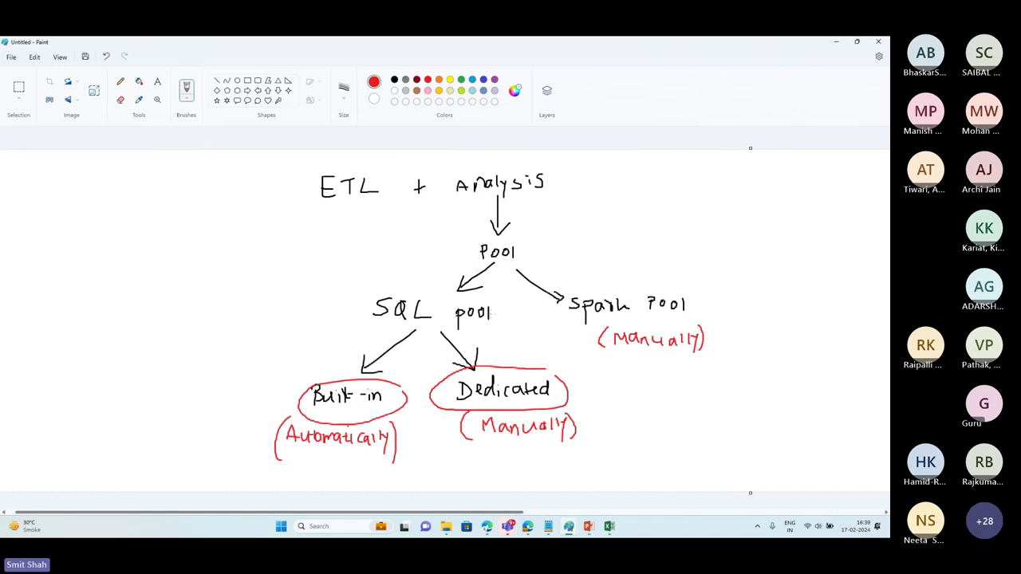
key("ctrl+z")
key("ctrl+z")
key("ctrl+z")
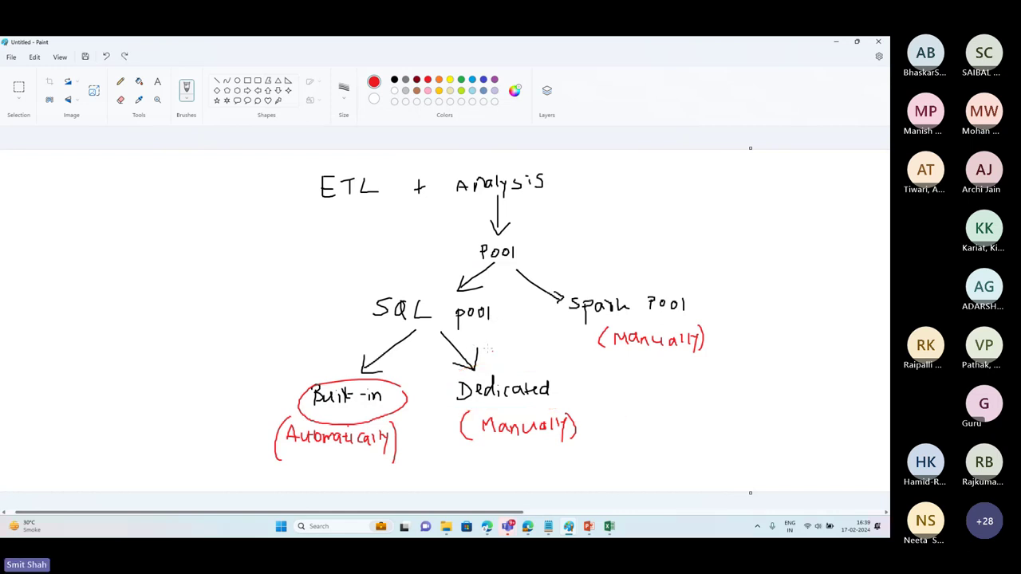
mouse_move(494, 295)
left_mouse_down()
mouse_move(368, 291)
mouse_move(489, 309)
mouse_move(488, 296)
left_mouse_up()
mouse_move(692, 283)
left_mouse_down()
mouse_move(586, 283)
mouse_move(718, 323)
mouse_move(708, 285)
left_mouse_up()
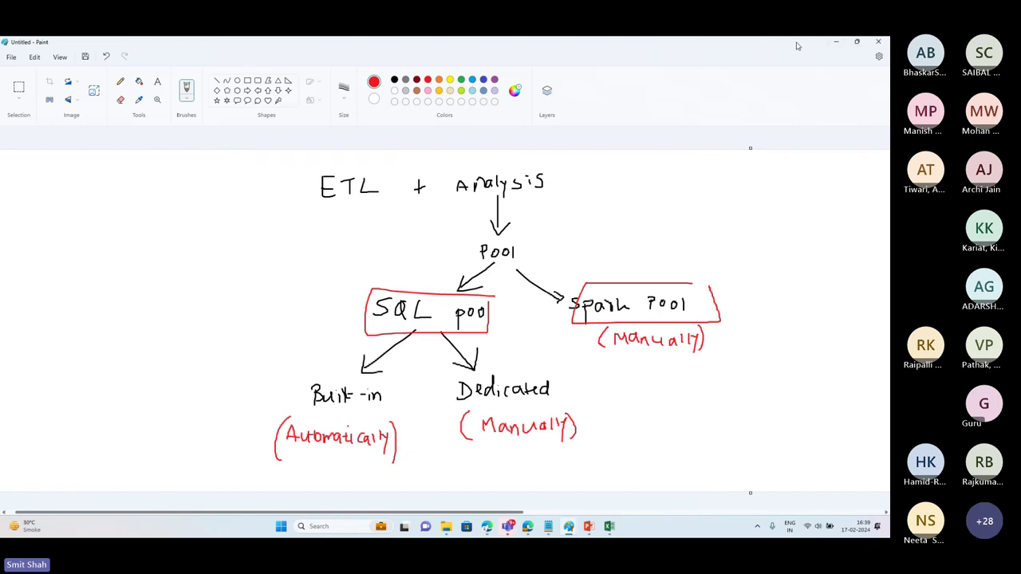
left_click(835, 41)
left_click(430, 243)
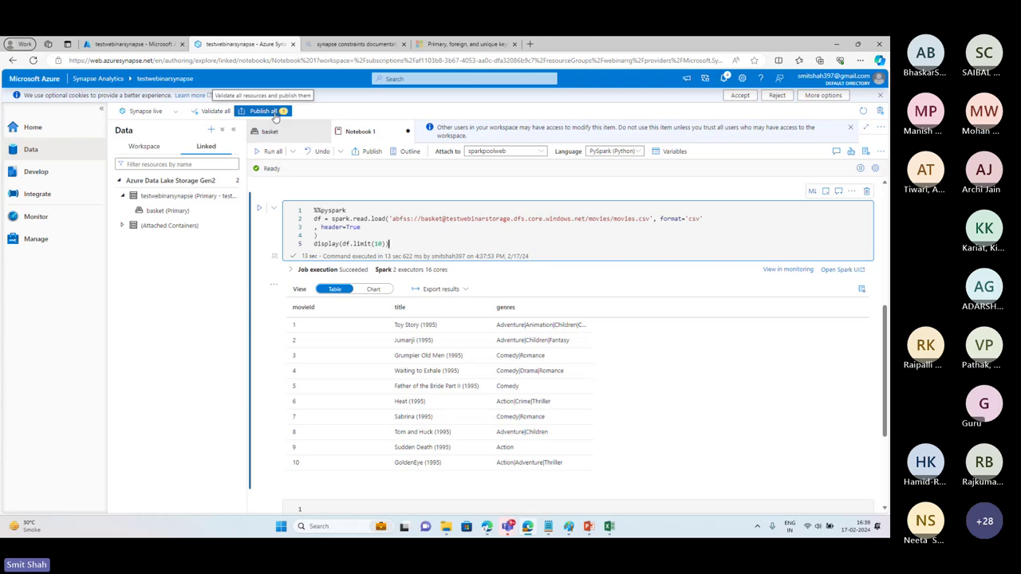
Publish Notebook 1 from the pending changes list with Publish all.
left_click(273, 114)
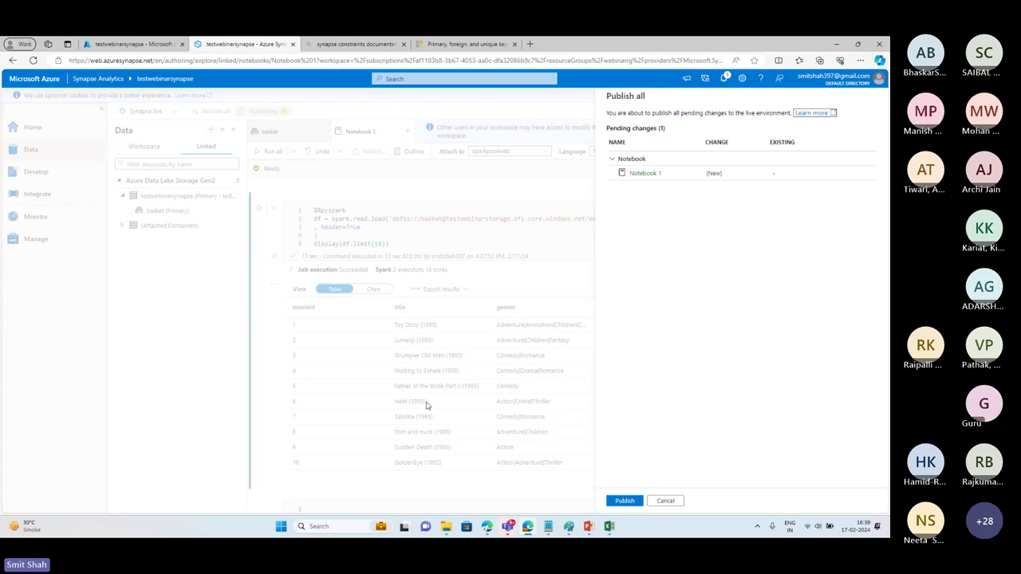
left_click(625, 500)
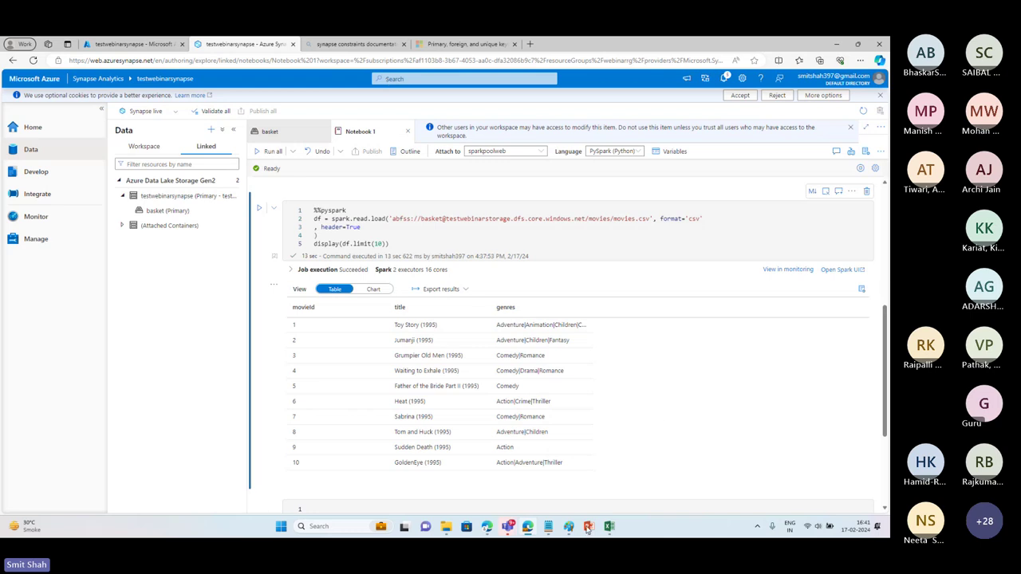
mouse_move(563, 532)
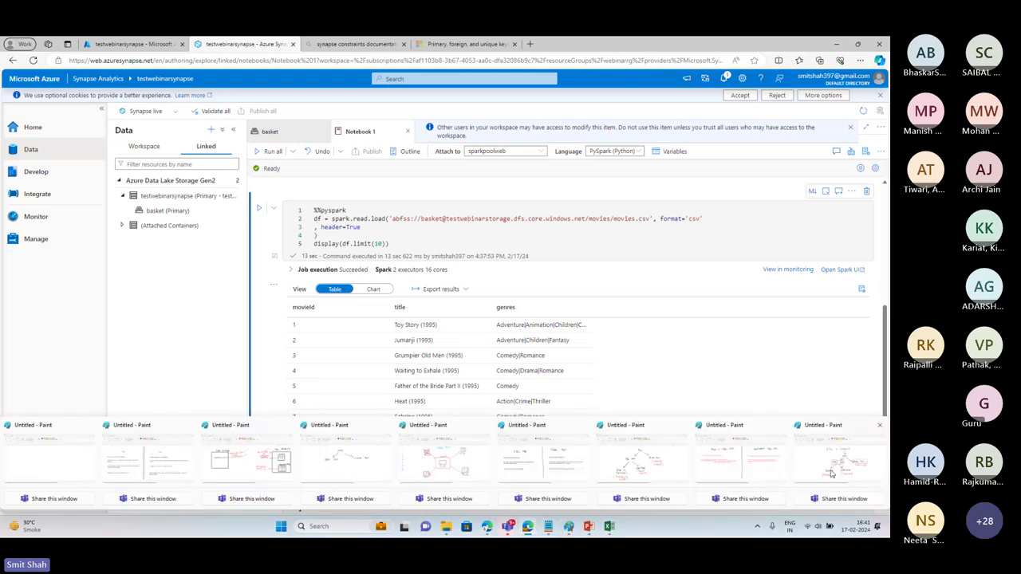
Highlight 'Azure Databricks' and 'Analysis' in the Azure services comparison notes.
left_click(549, 527)
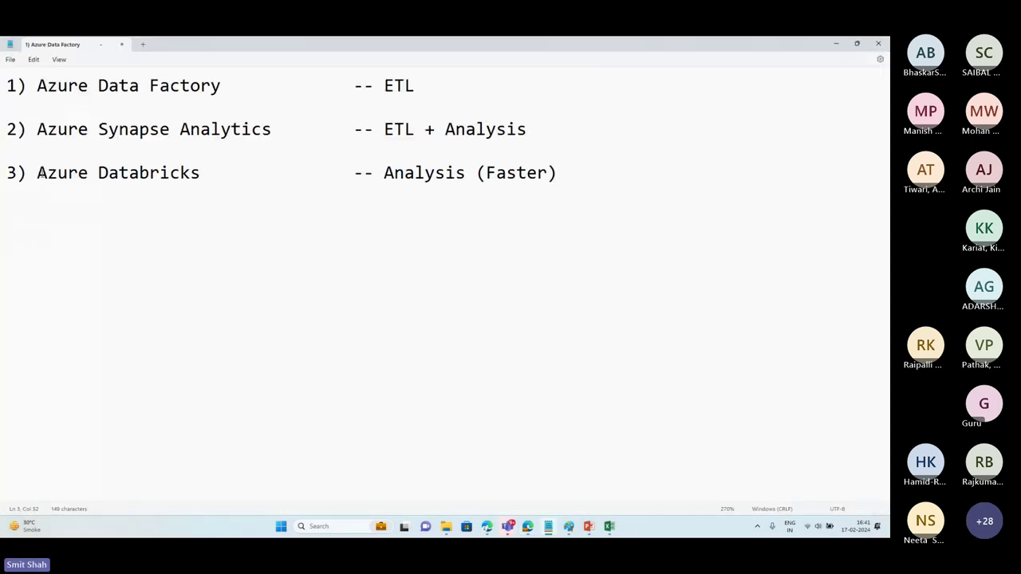
left_click_drag(36, 172, 549, 172)
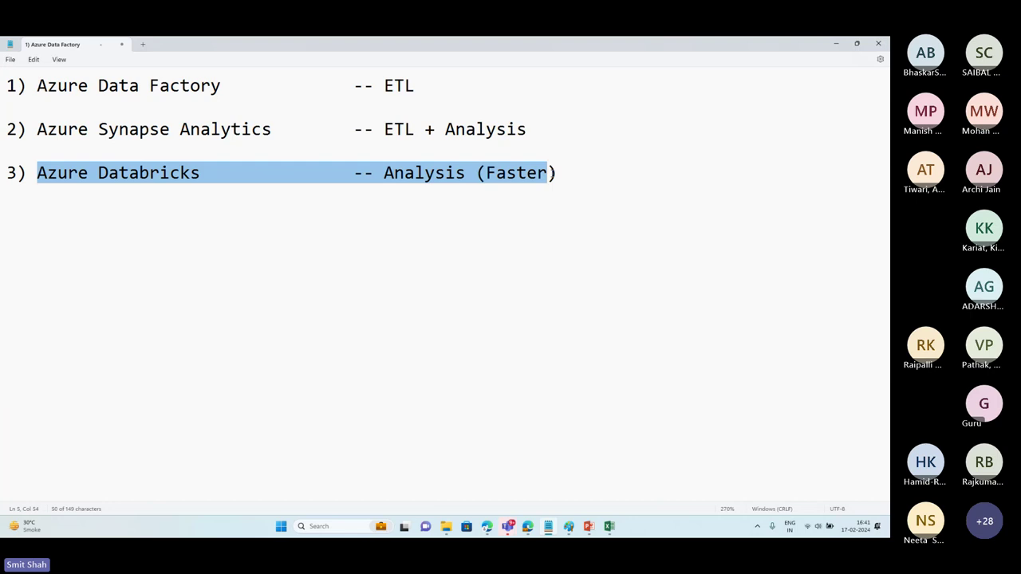
left_click_drag(445, 129, 537, 131)
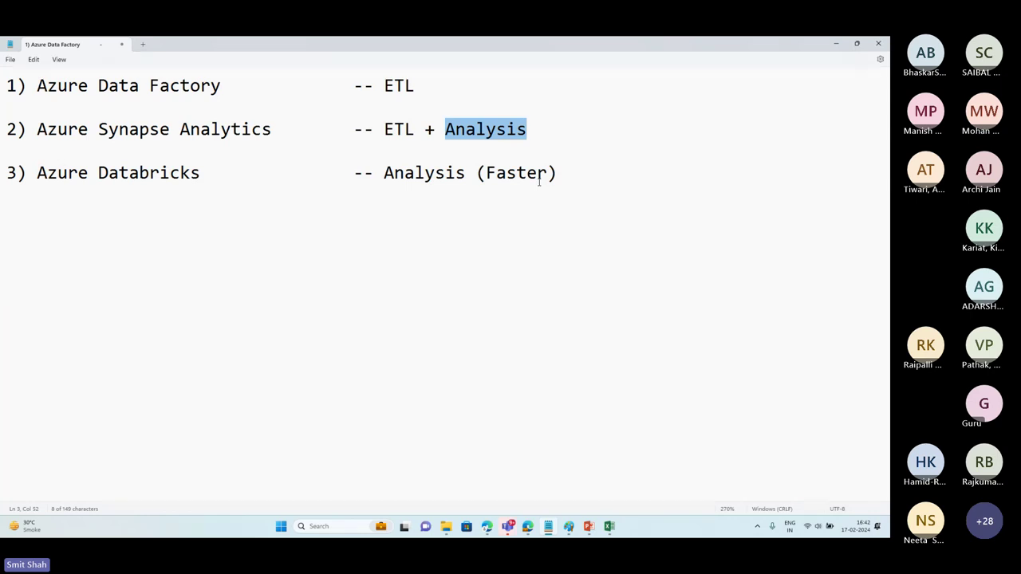
Return to the notebook and select all the code in the spark.read cell.
left_click(834, 44)
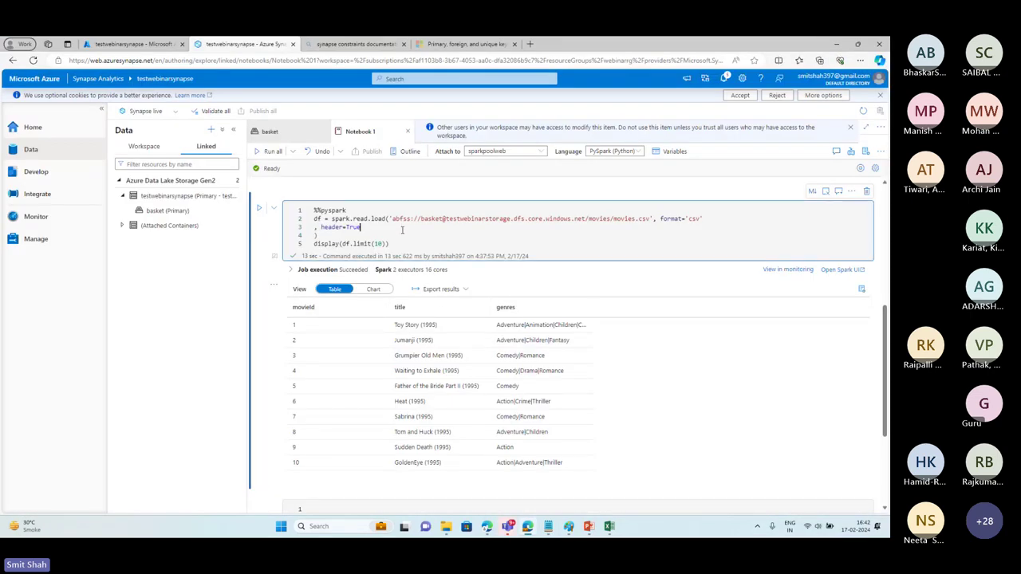
key("ctrl+v")
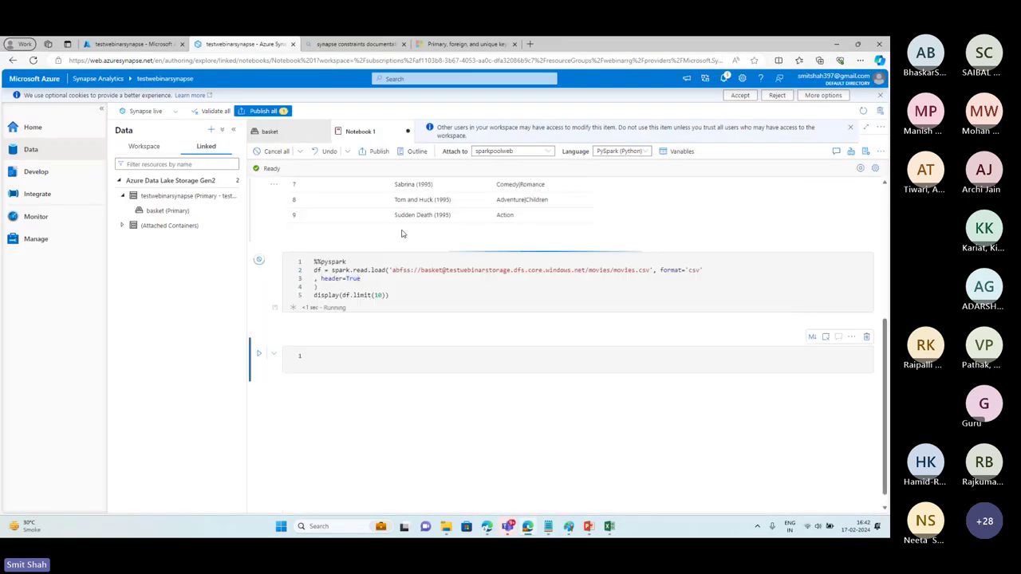
left_click(393, 294)
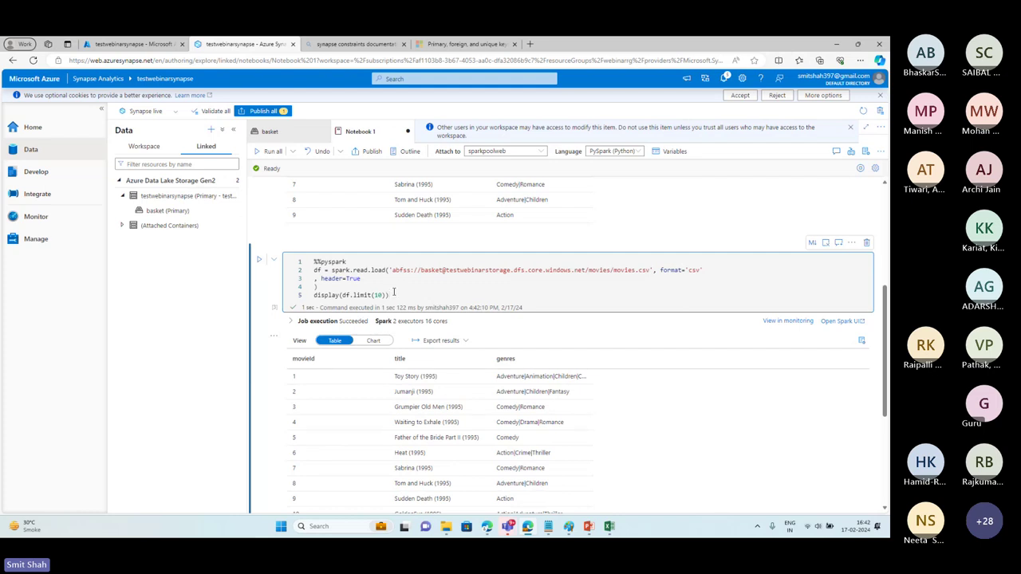
scroll(394, 293, "up", 3)
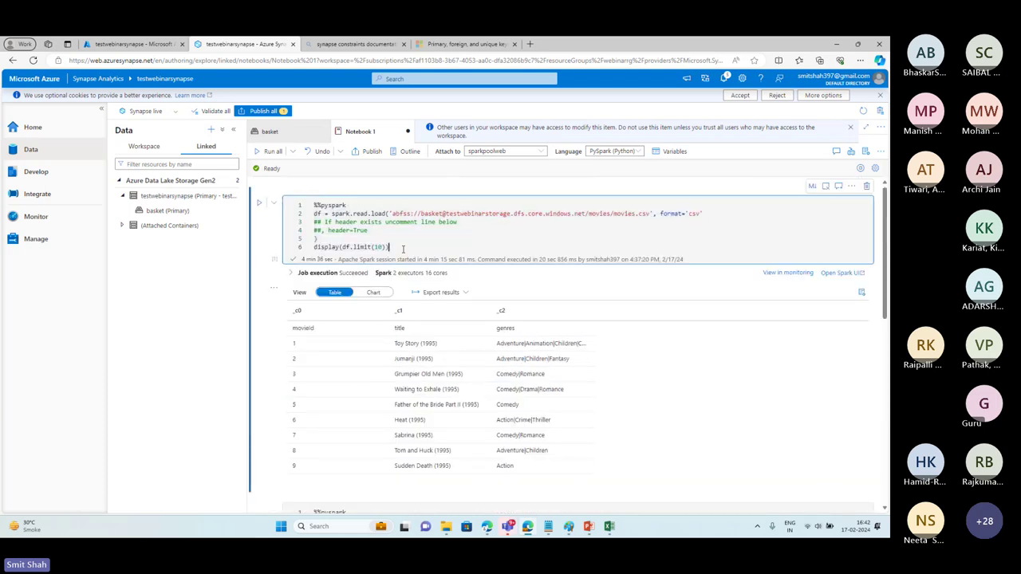
key("ctrl+a")
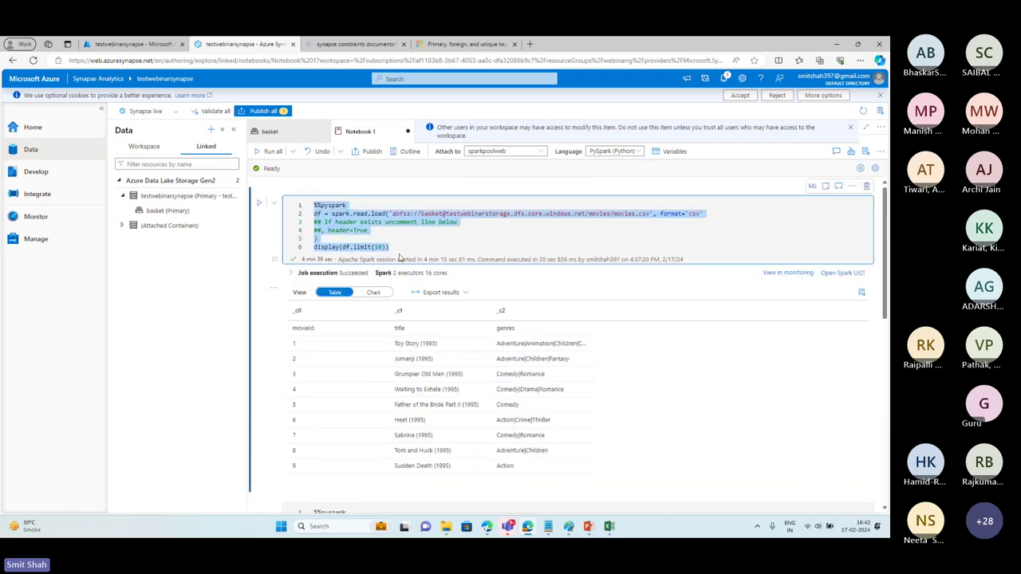
Publish all pending notebook changes and switch to the Azure portal workspace overview.
scroll(399, 258, "down", 3)
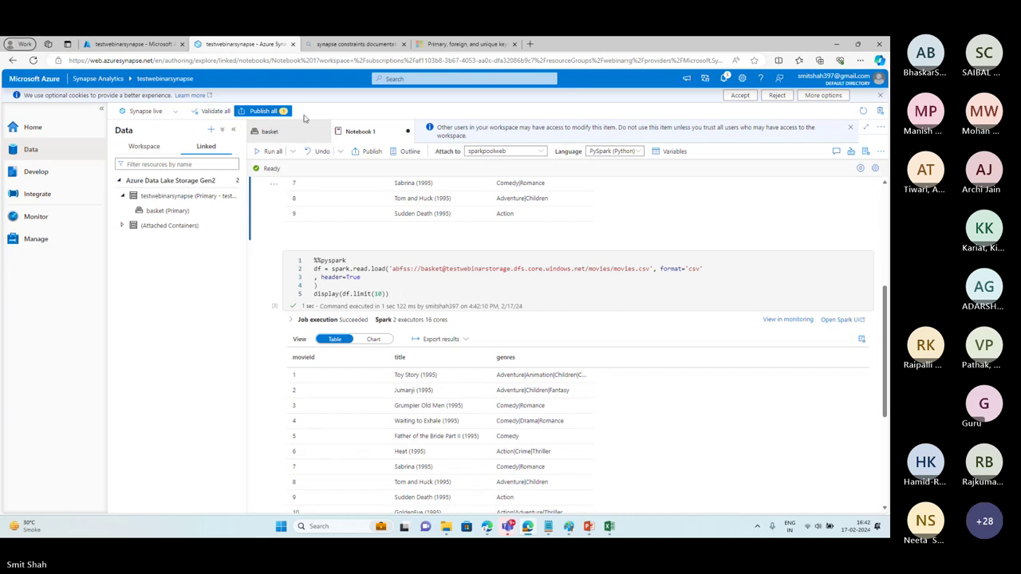
left_click(281, 111)
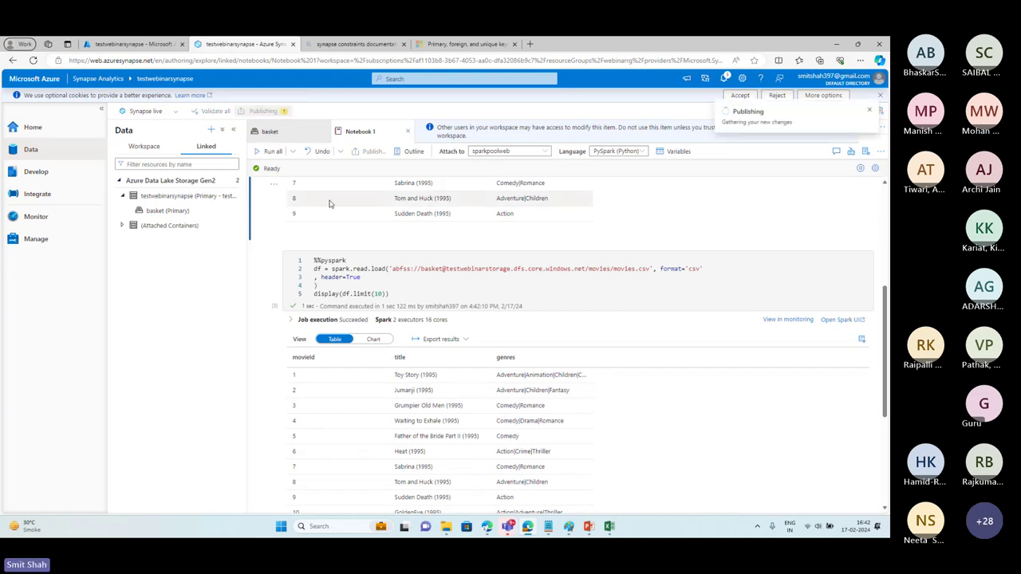
left_click(132, 44)
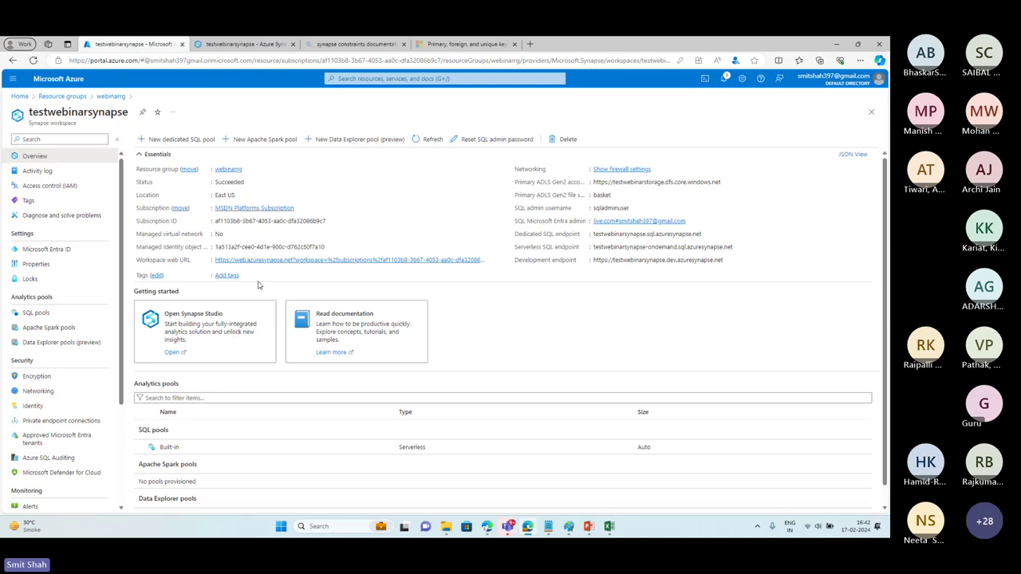
Navigate to the testwebinarsynapse workspace in the webinarrg resource group.
left_click(62, 97)
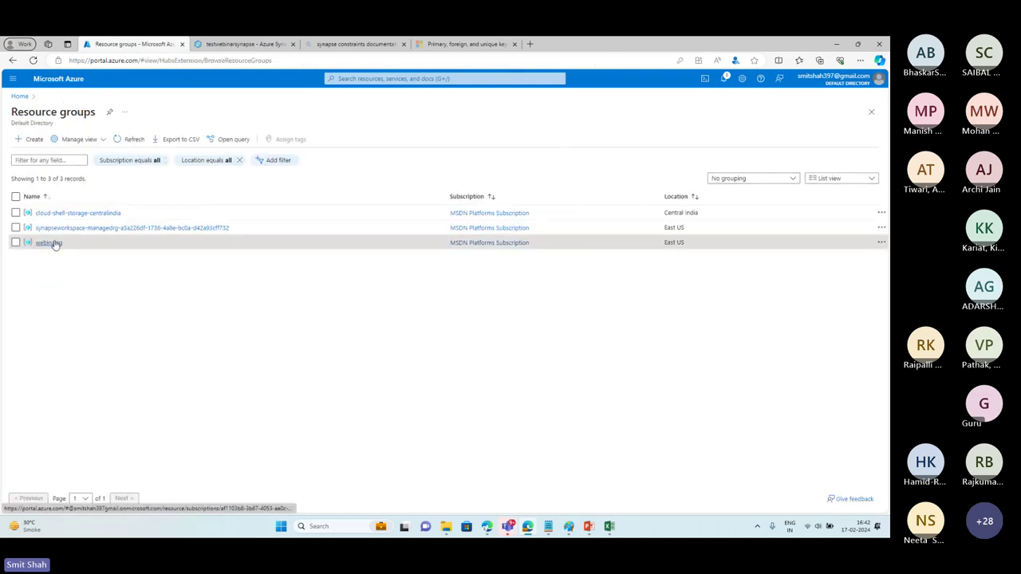
left_click(55, 241)
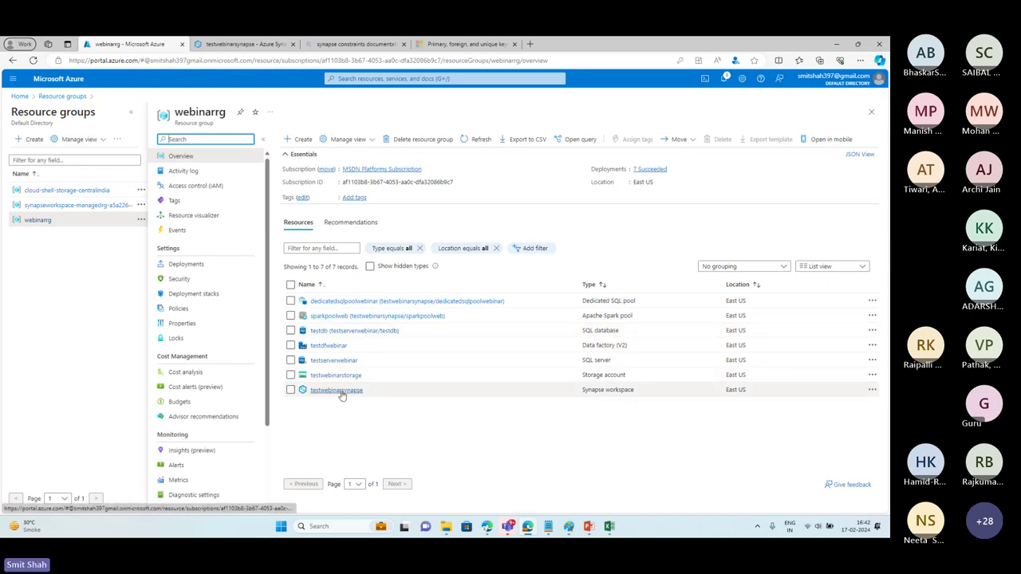
left_click(341, 394)
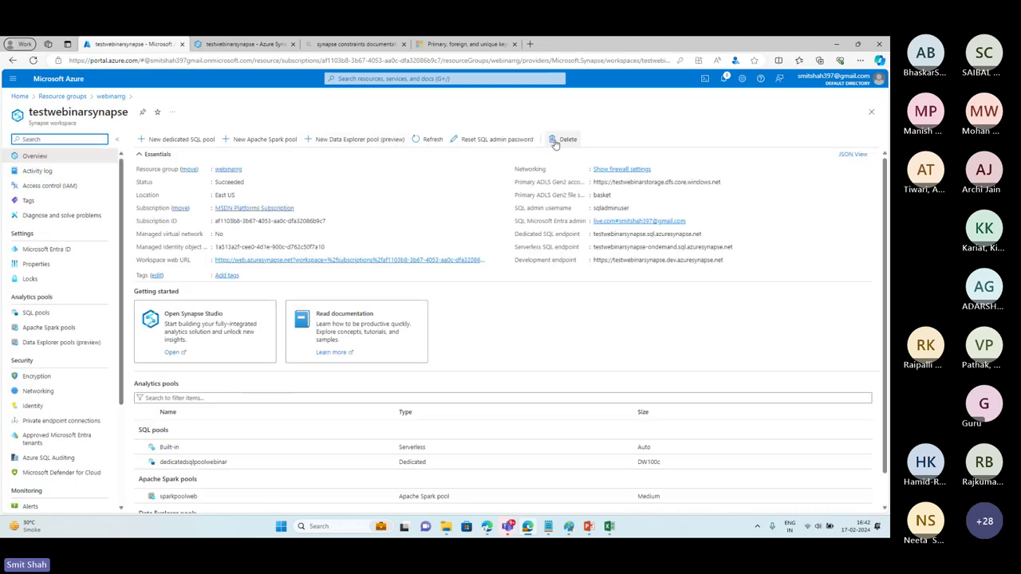
Delete the workspace, pasting 'testwebinarsynapse' into the confirmation box.
left_click(556, 141)
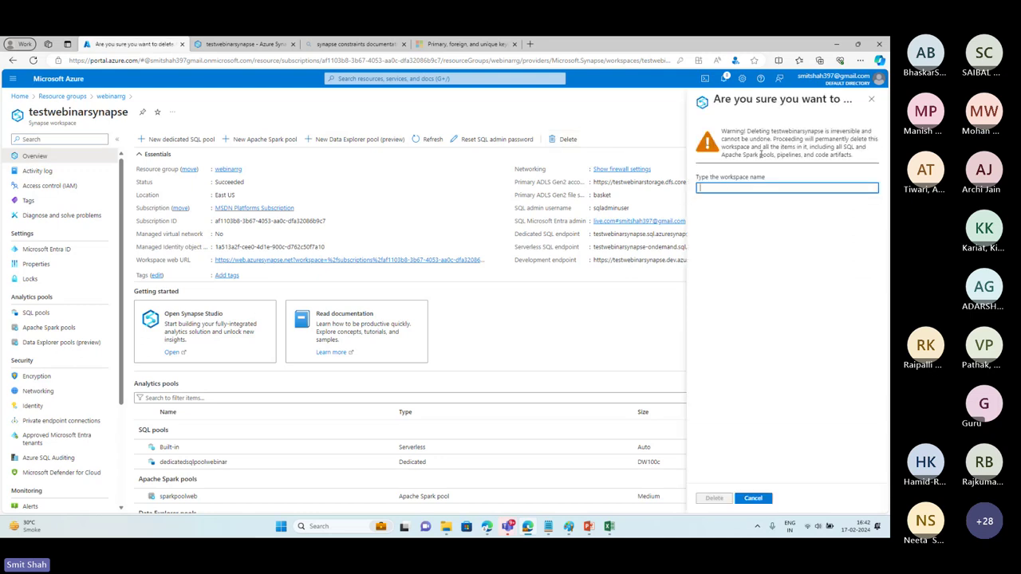
double_click(108, 115)
key("ctrl+c")
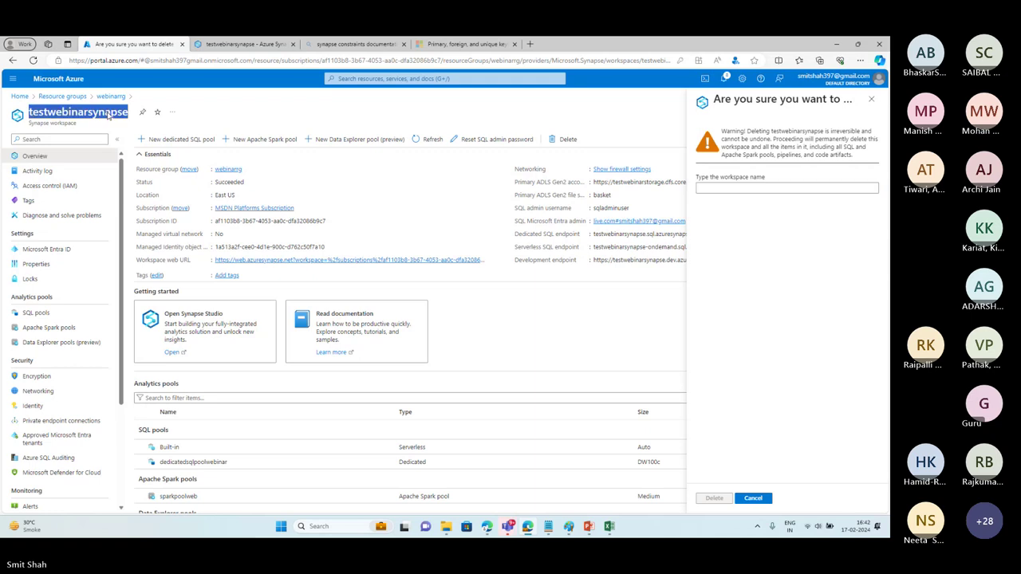
left_click(750, 189)
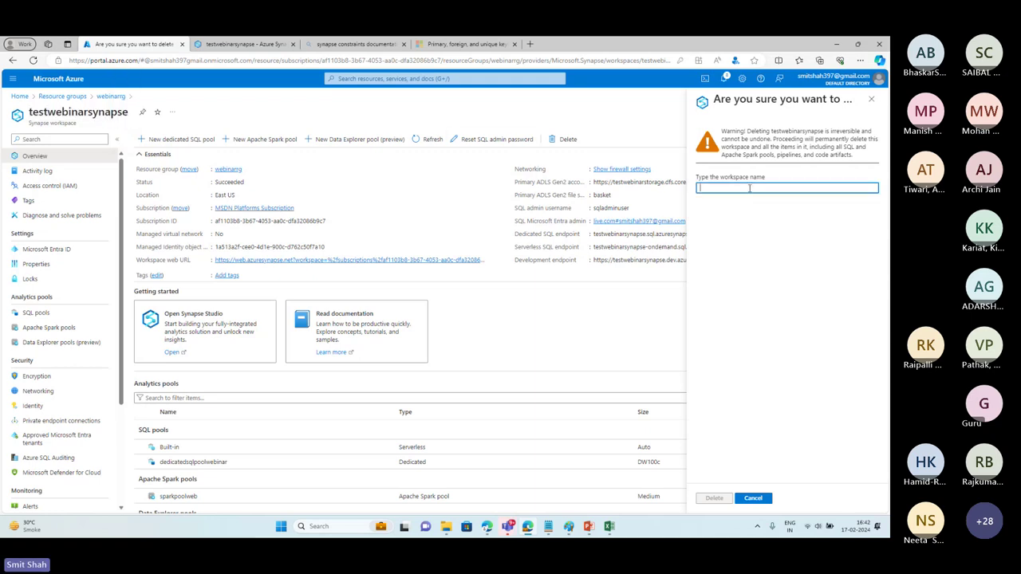
key("ctrl+v")
left_click(717, 497)
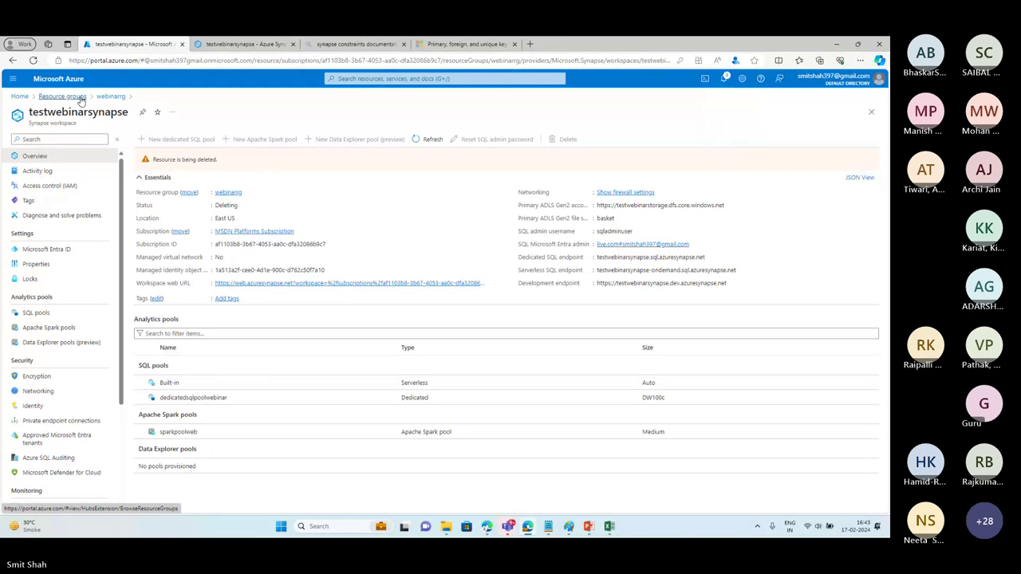
Open the testdfwebinar data factory in the webinarrg resource group.
left_click(81, 98)
left_click(61, 244)
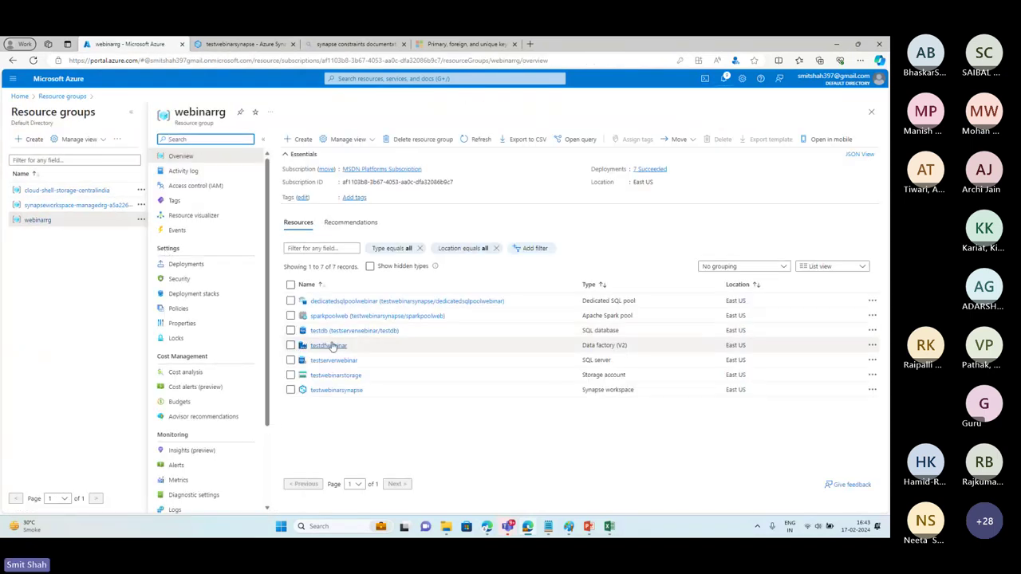
left_click(334, 347)
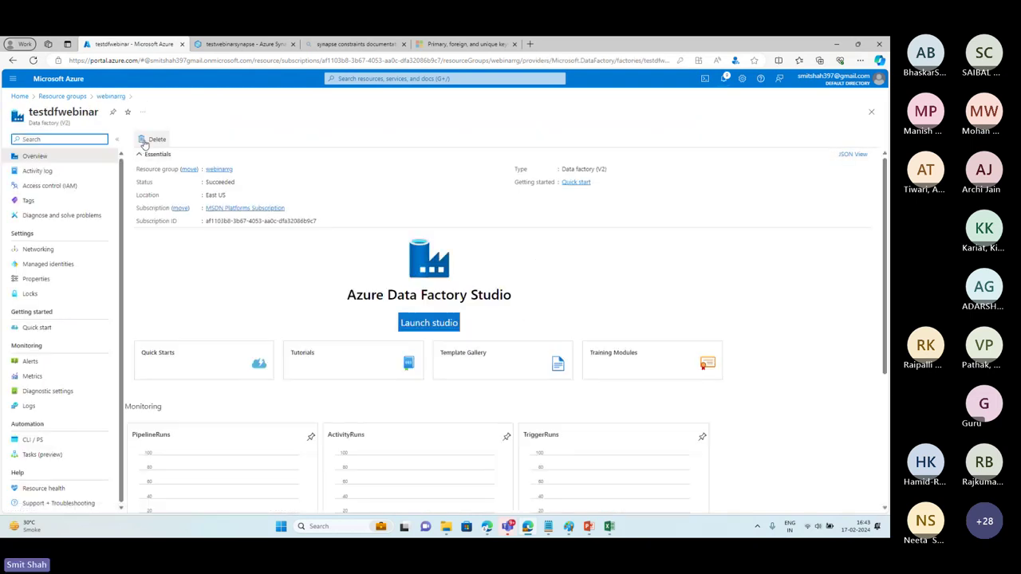
Delete testdfwebinar, ticking both acknowledgement boxes and pasting its name, then refresh to verify.
left_click(153, 140)
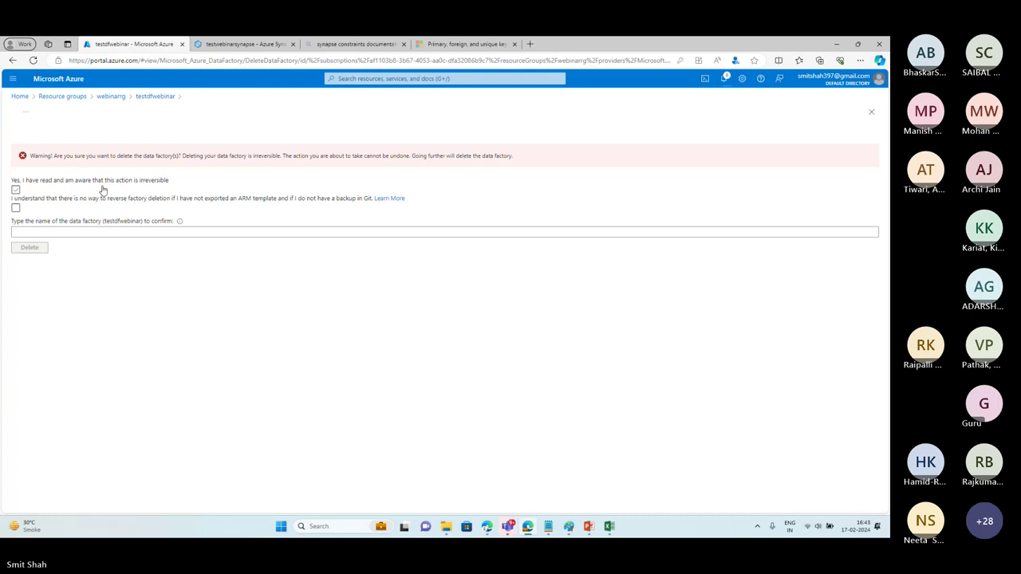
left_click(16, 190)
left_click(16, 208)
double_click(122, 221)
key("ctrl+c")
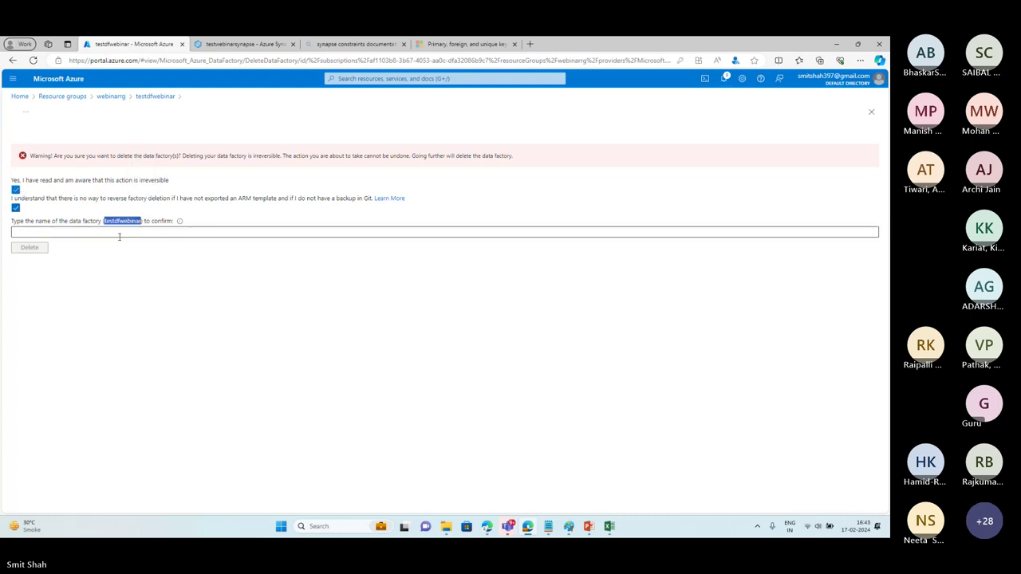
left_click(98, 234)
key("ctrl+v")
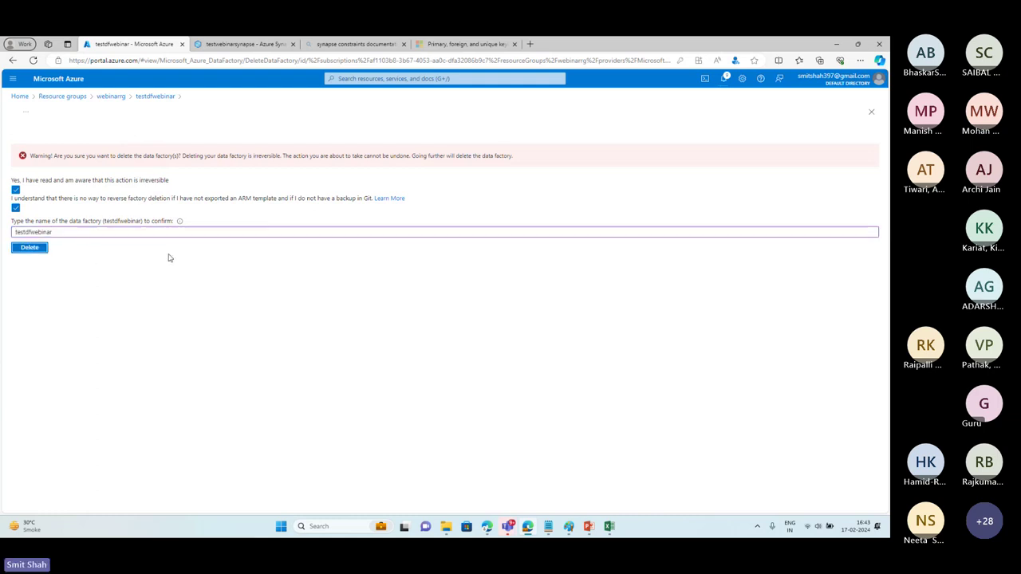
left_click(44, 249)
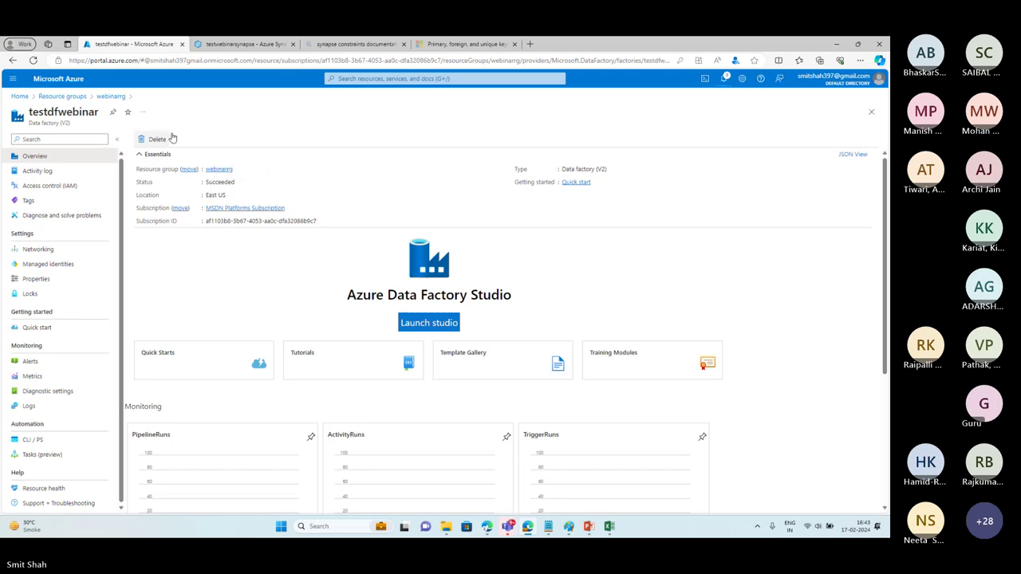
left_click(33, 60)
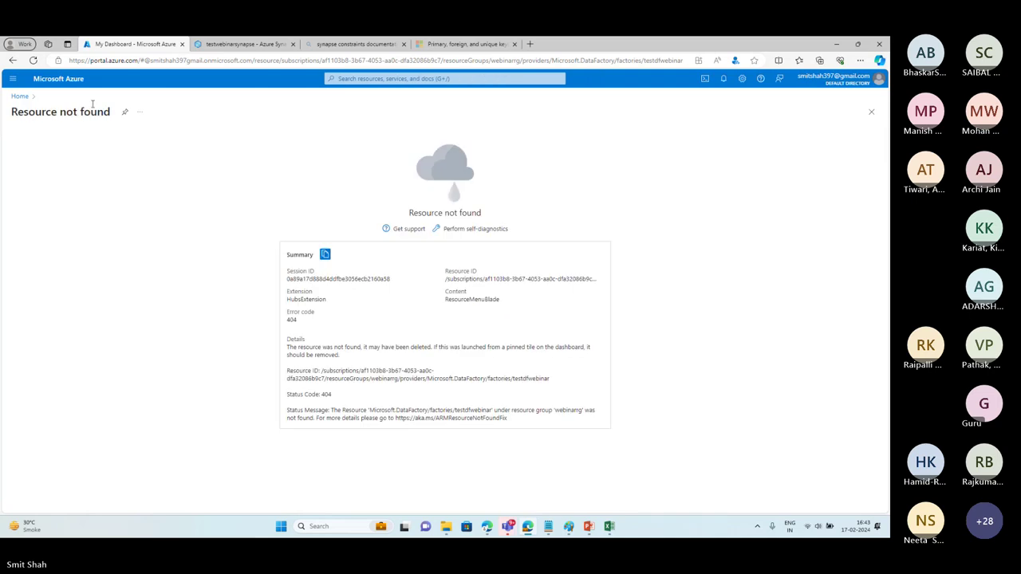
Open testwebinarsynapse from the webinarrg resource group to check its deletion status.
left_click(20, 95)
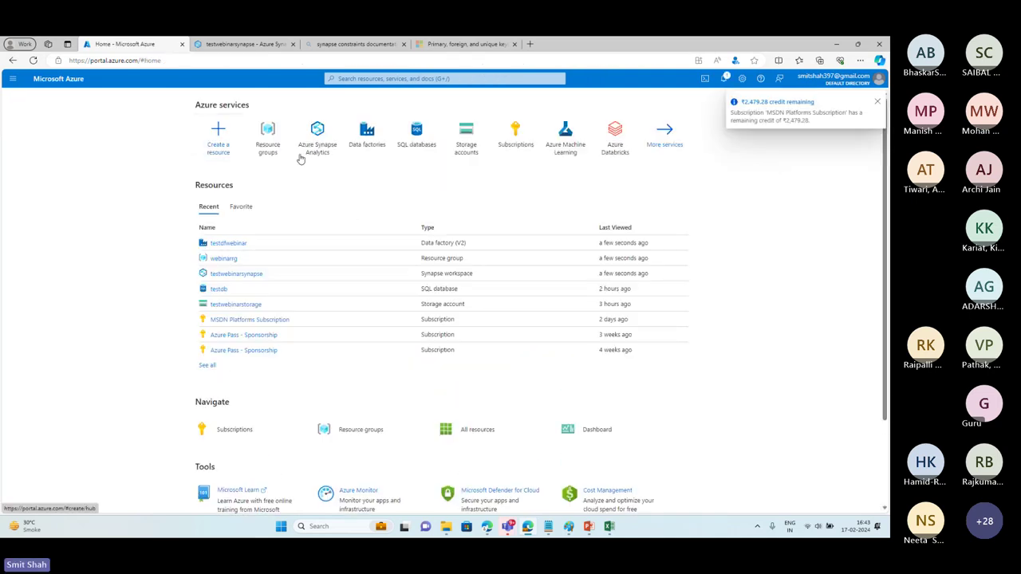
left_click(272, 147)
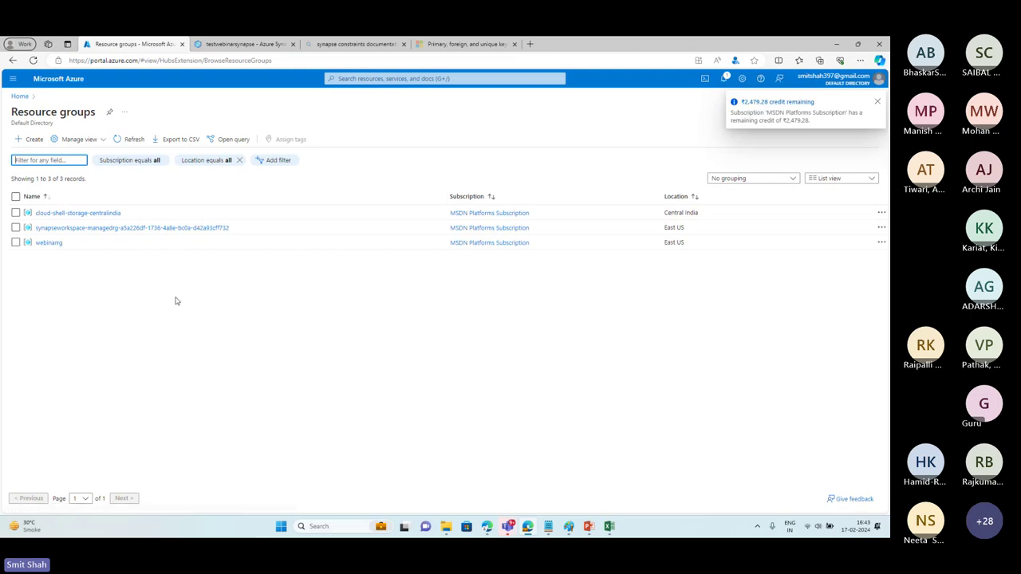
left_click(49, 243)
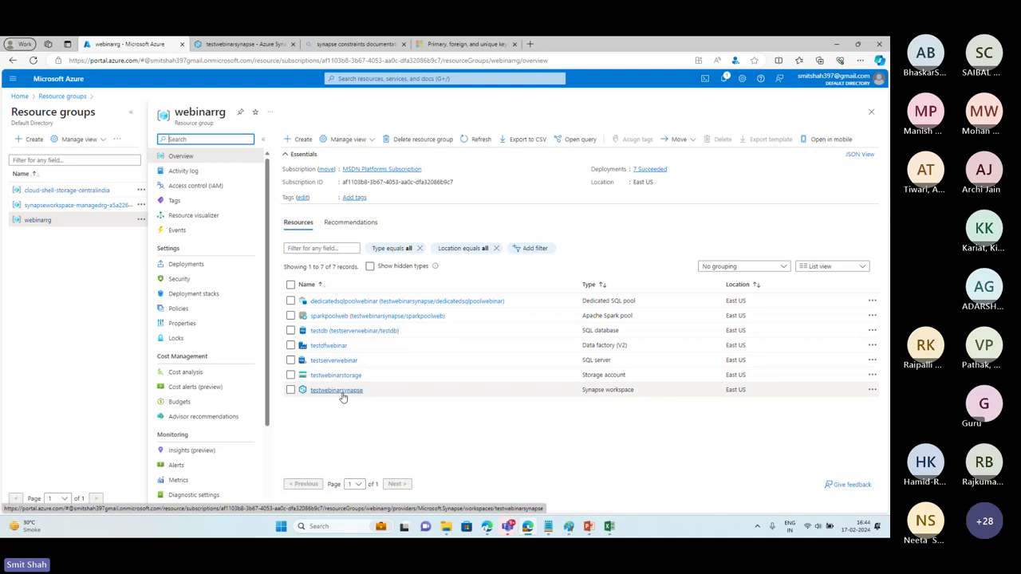
left_click(337, 391)
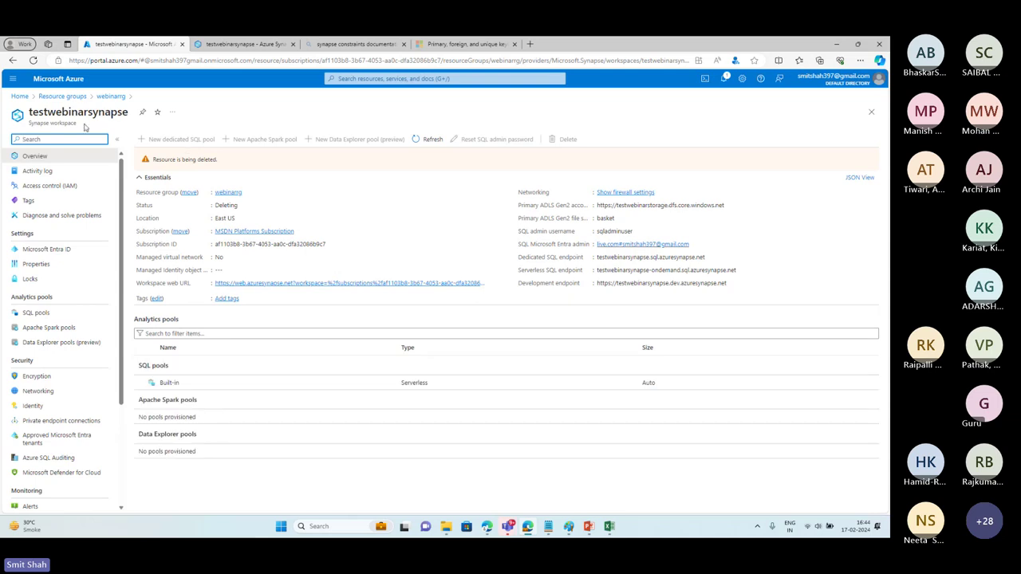
Return to the portal home page, dismissing the search suggestions.
left_click(19, 97)
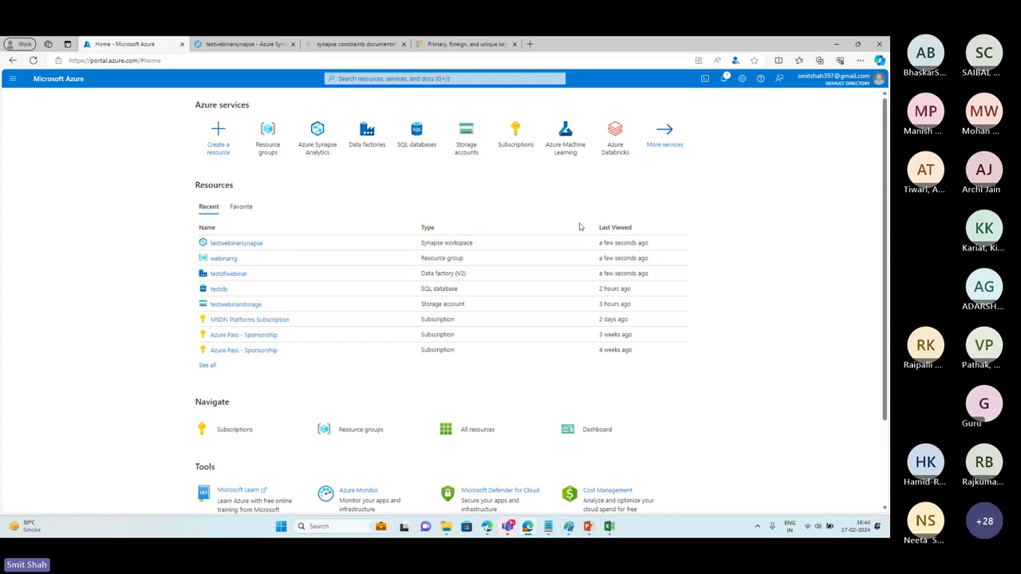
left_click(461, 79)
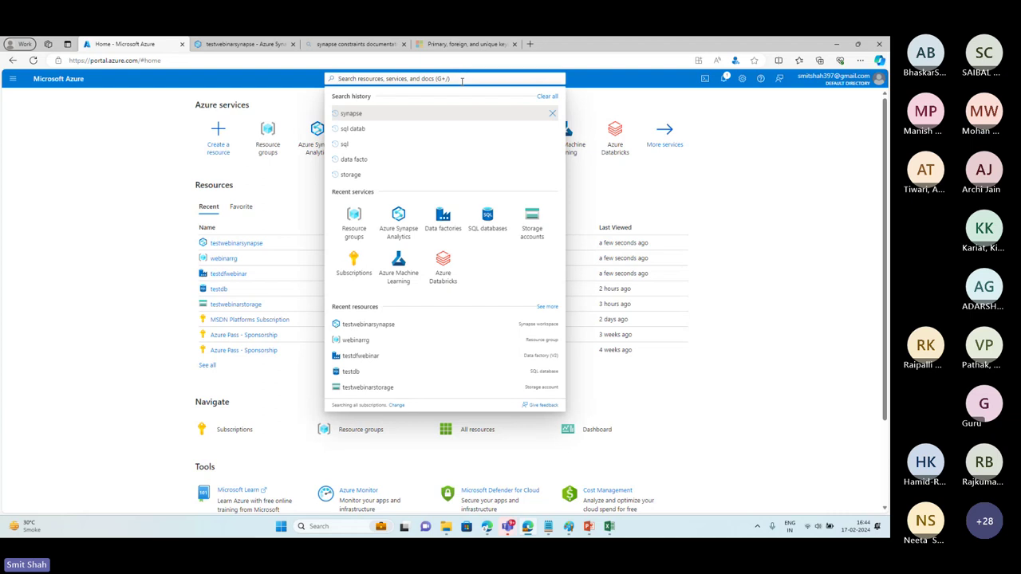
left_click(136, 306)
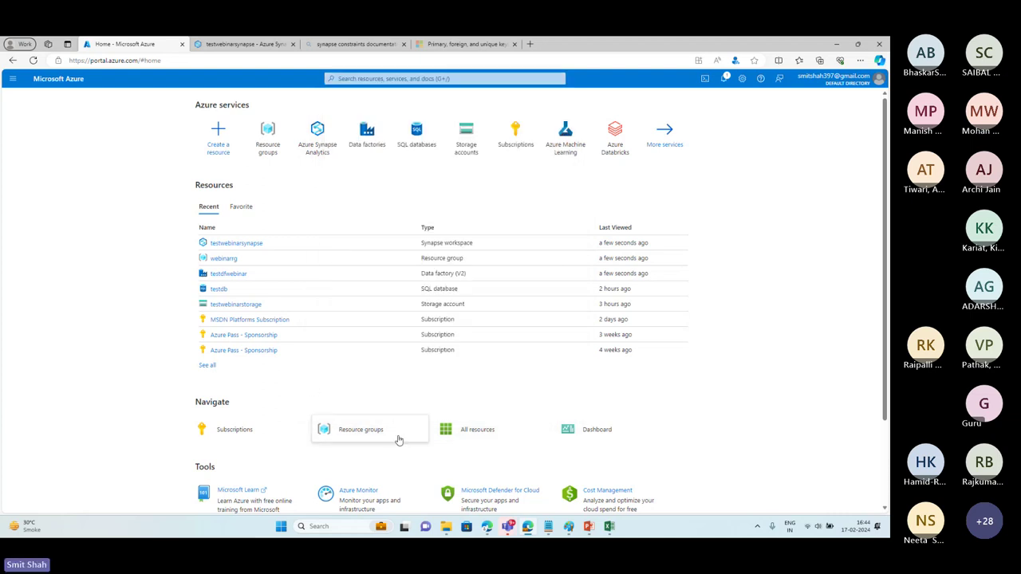
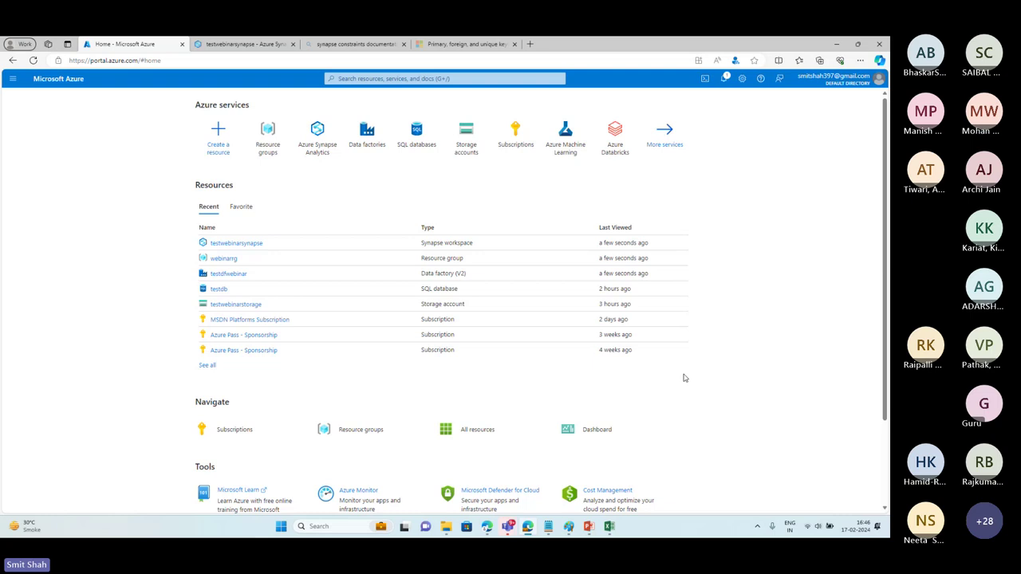
Search 'databr' in the portal and start creating a new Azure Databricks workspace.
left_click(410, 79)
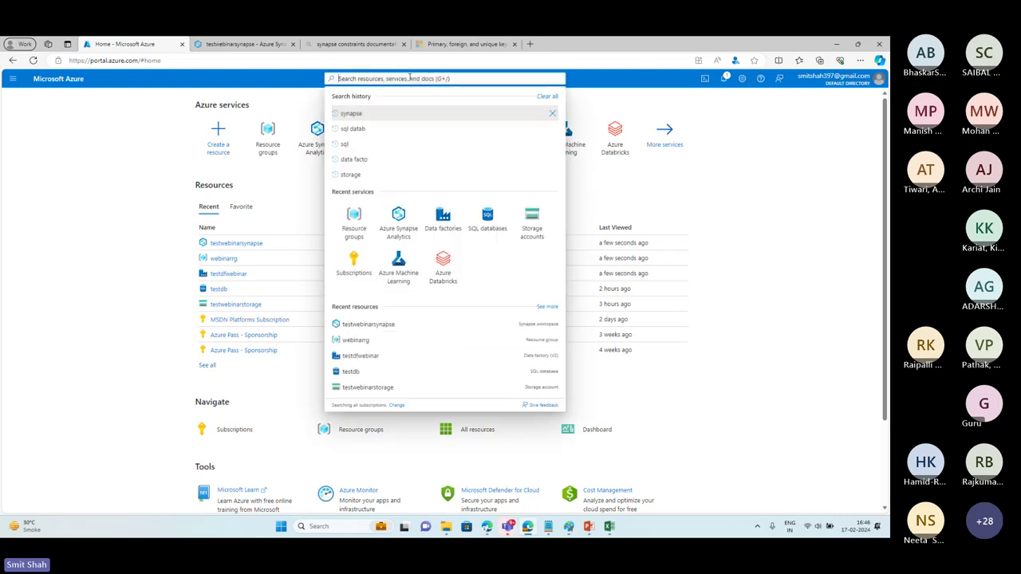
type("databricks")
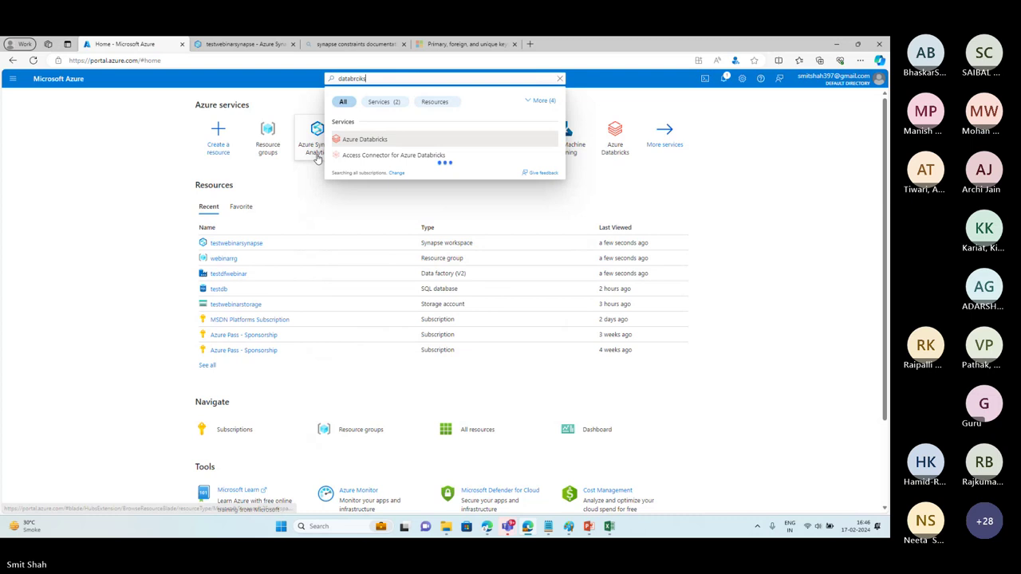
left_click(351, 142)
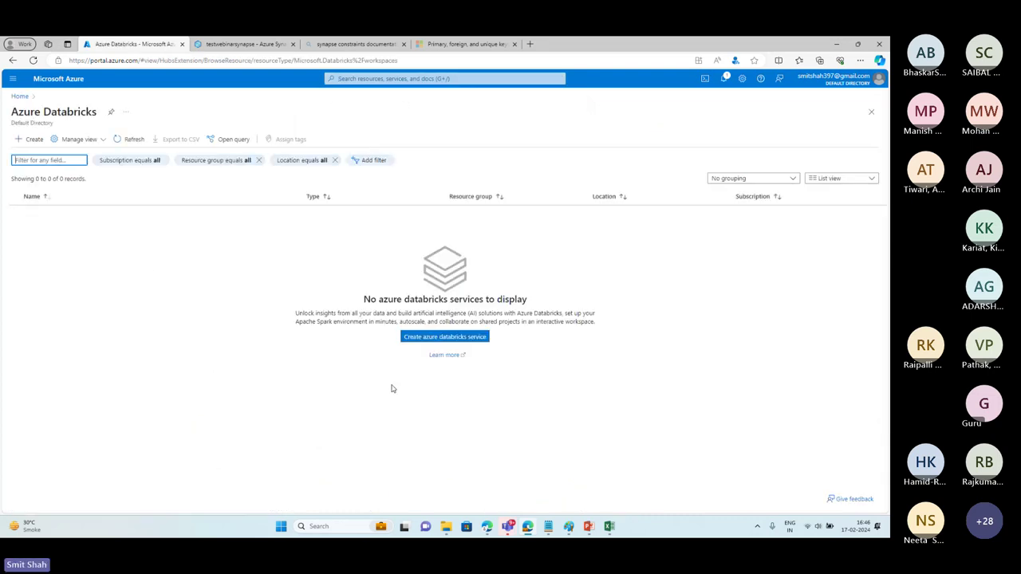
left_click(444, 336)
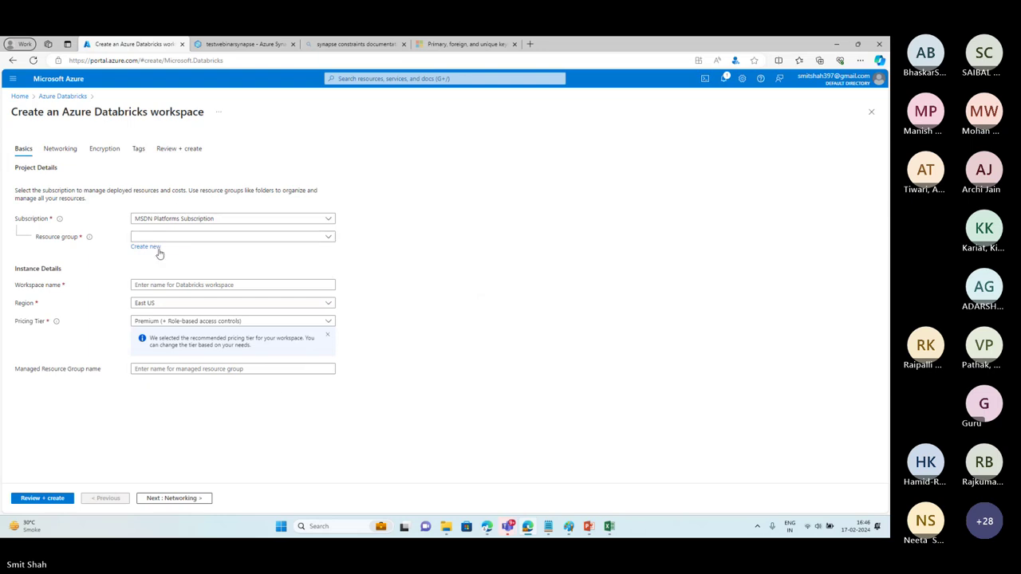
Set resource group webinarrg, workspace name testdatabricks and the Standard pricing tier.
left_click(180, 238)
left_click(170, 279)
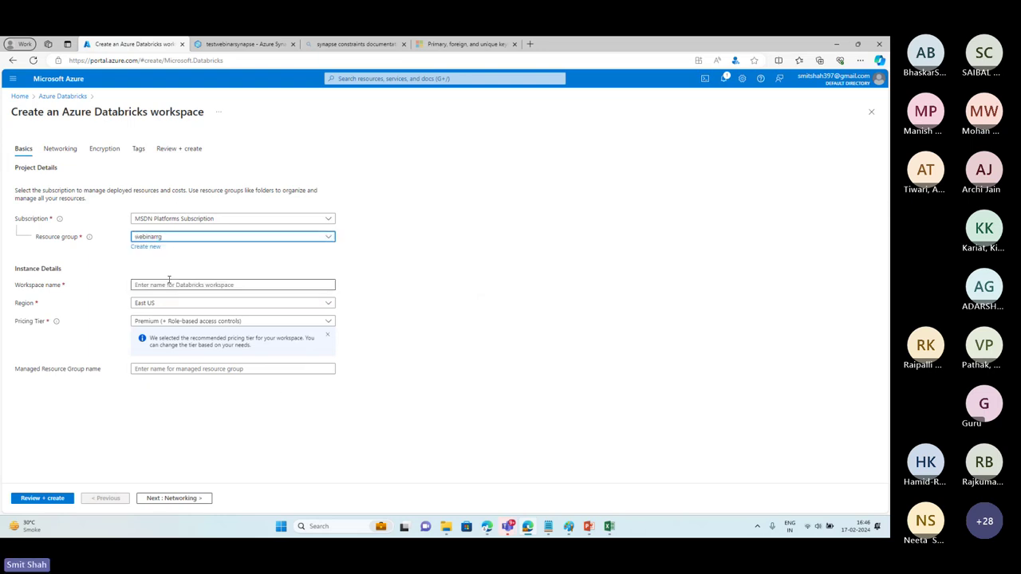
left_click(170, 285)
type("test")
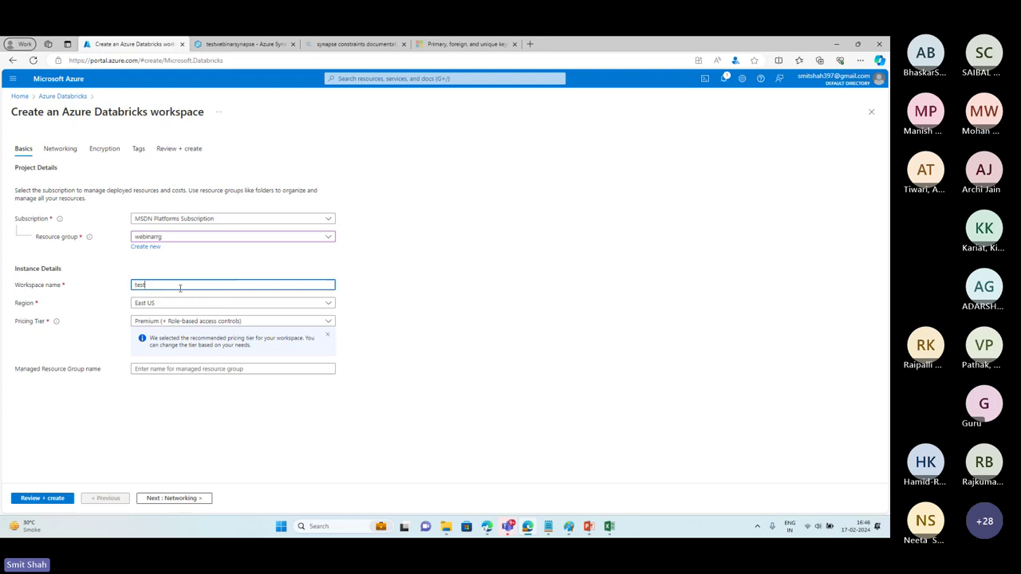
type("databricks")
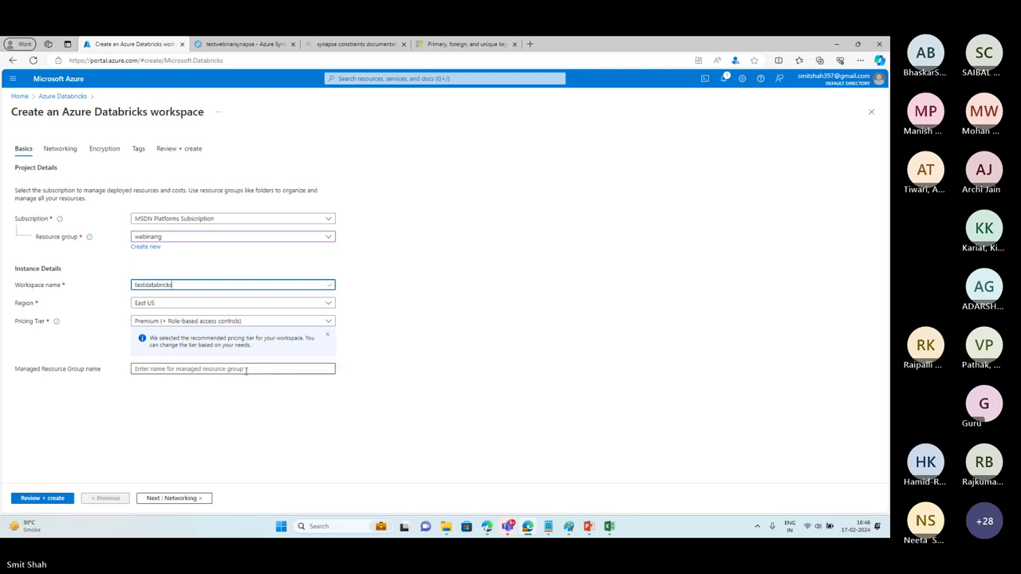
left_click(172, 322)
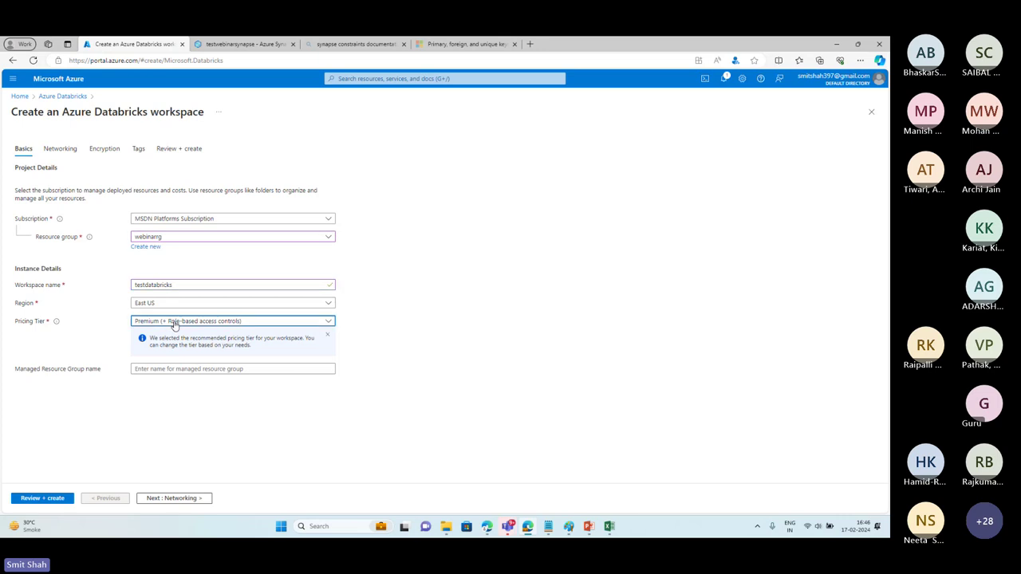
left_click(173, 334)
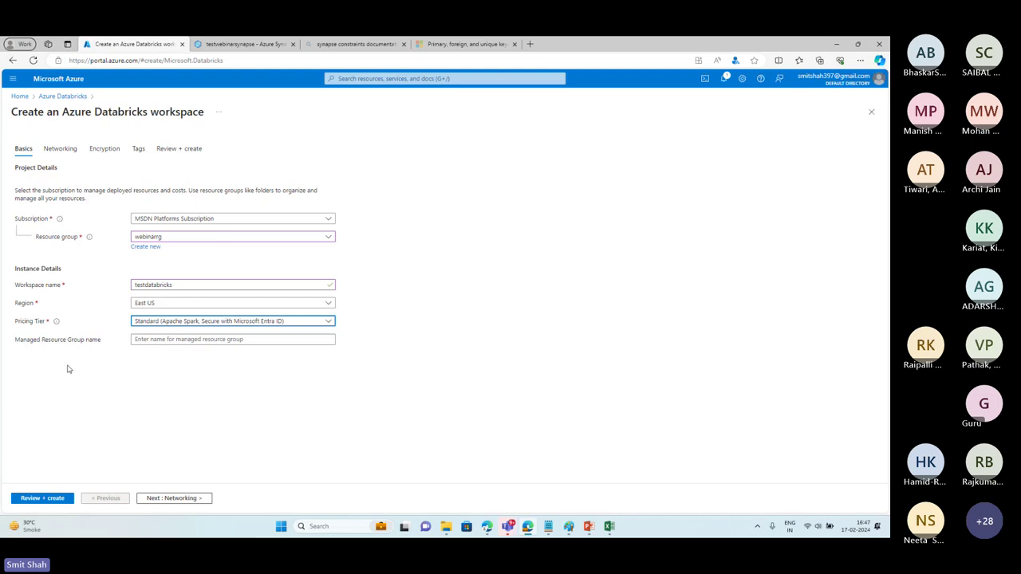
left_click_drag(8, 327, 349, 372)
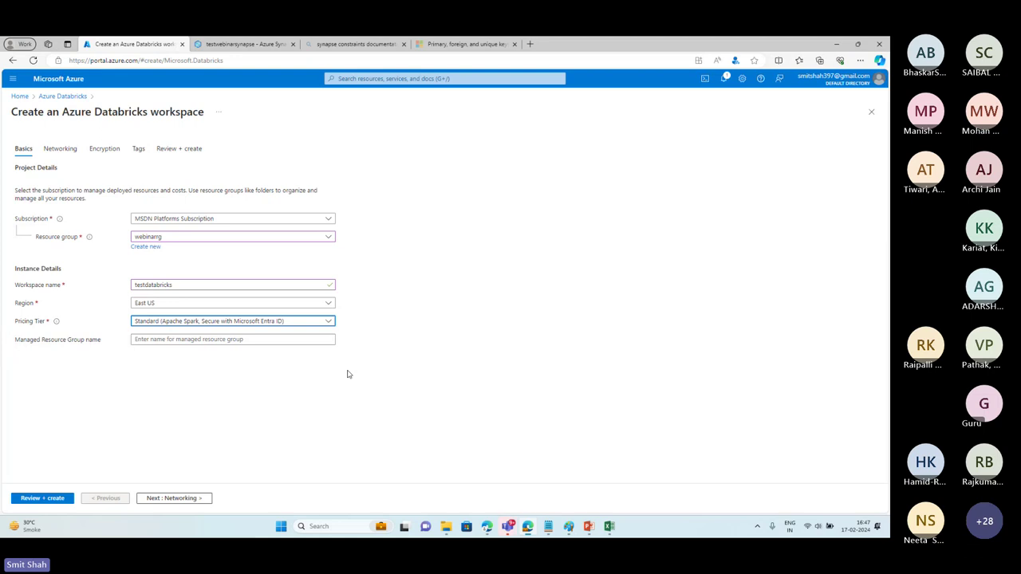
Validate the testdatabricks workspace settings and submit it for deployment.
left_click(43, 498)
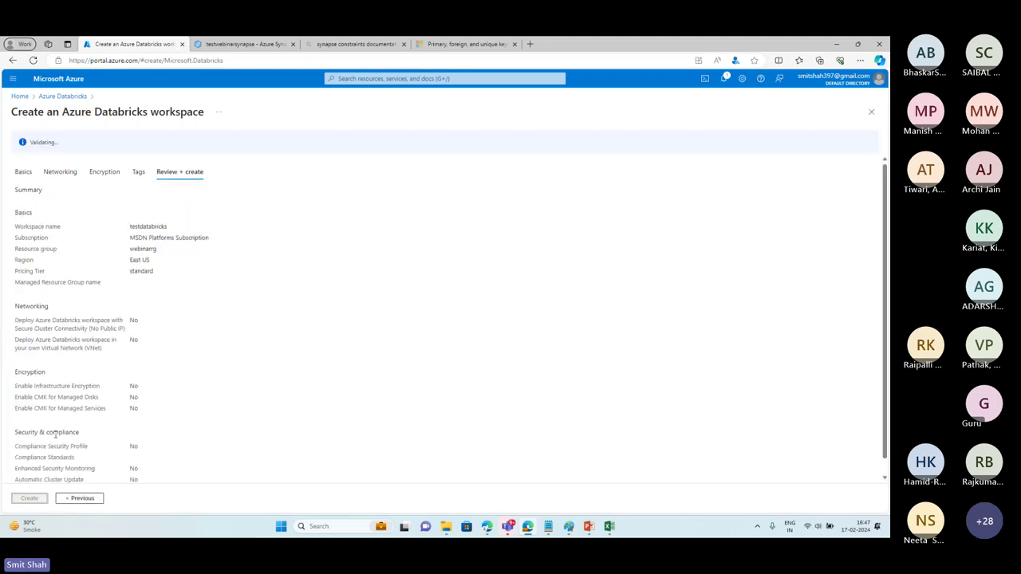
scroll(54, 434, "down", 1)
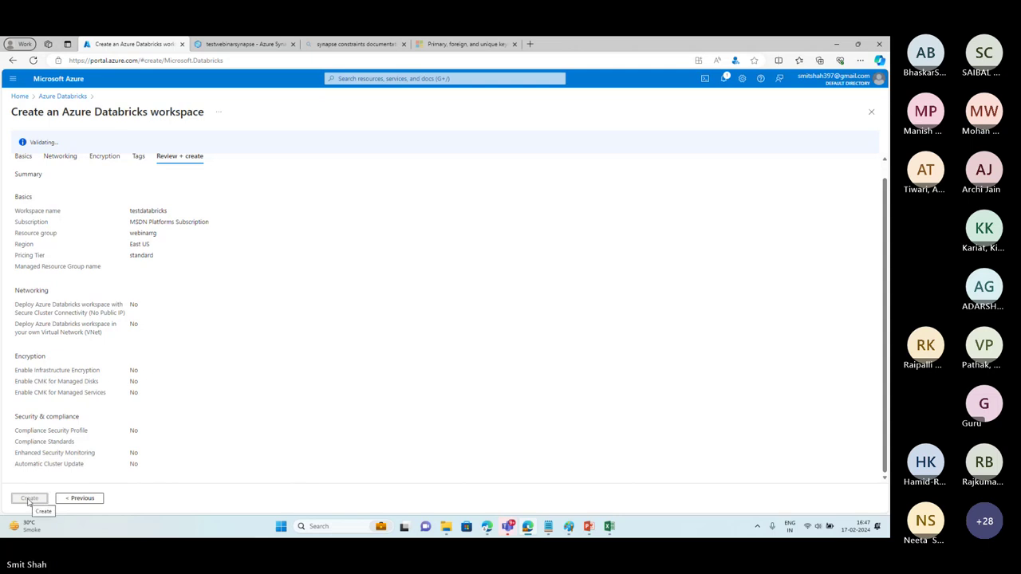
left_click(29, 499)
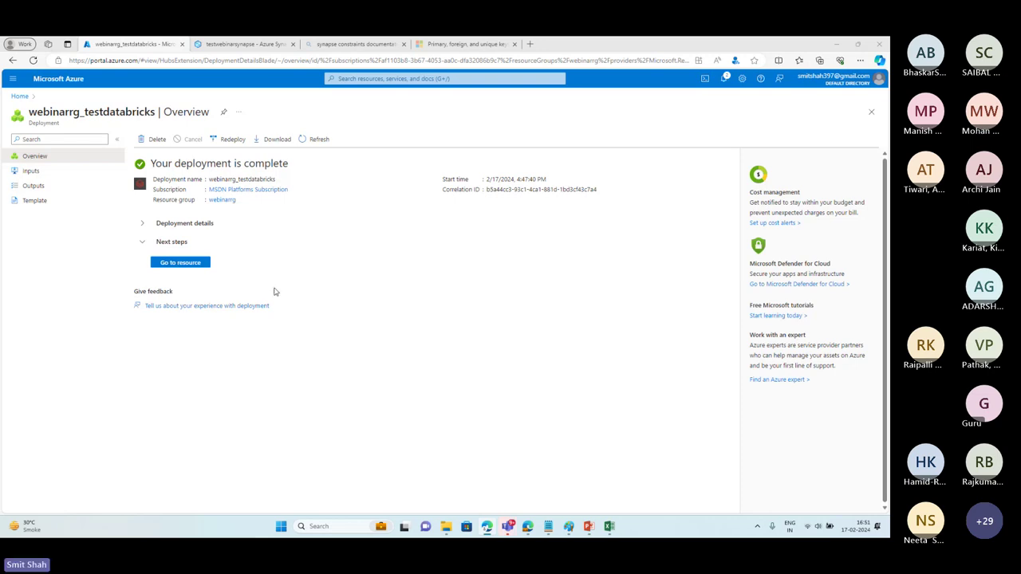
Go to the testdatabricks resource, launch the workspace and sign in with the listed account.
left_click(174, 263)
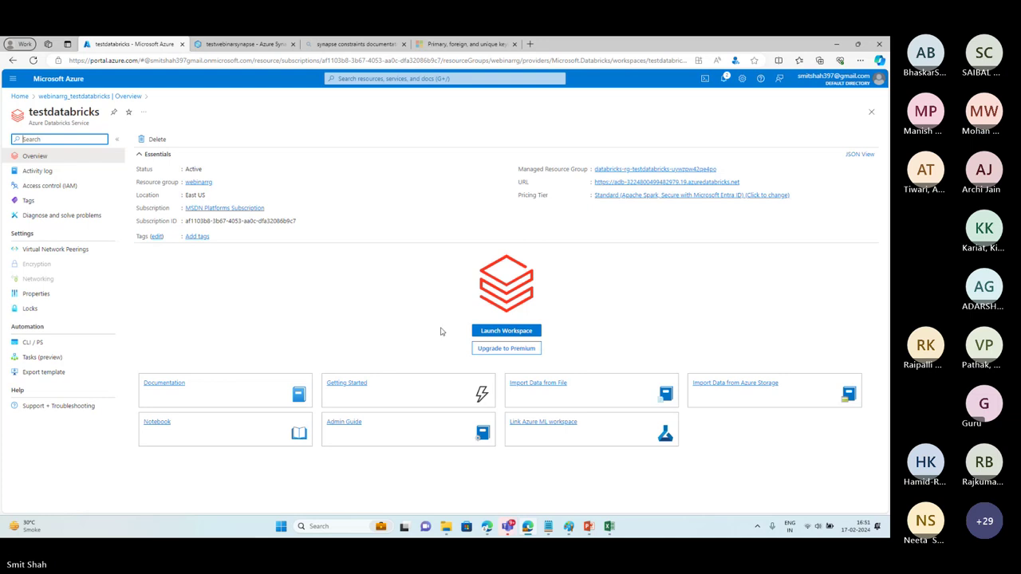
left_click(504, 331)
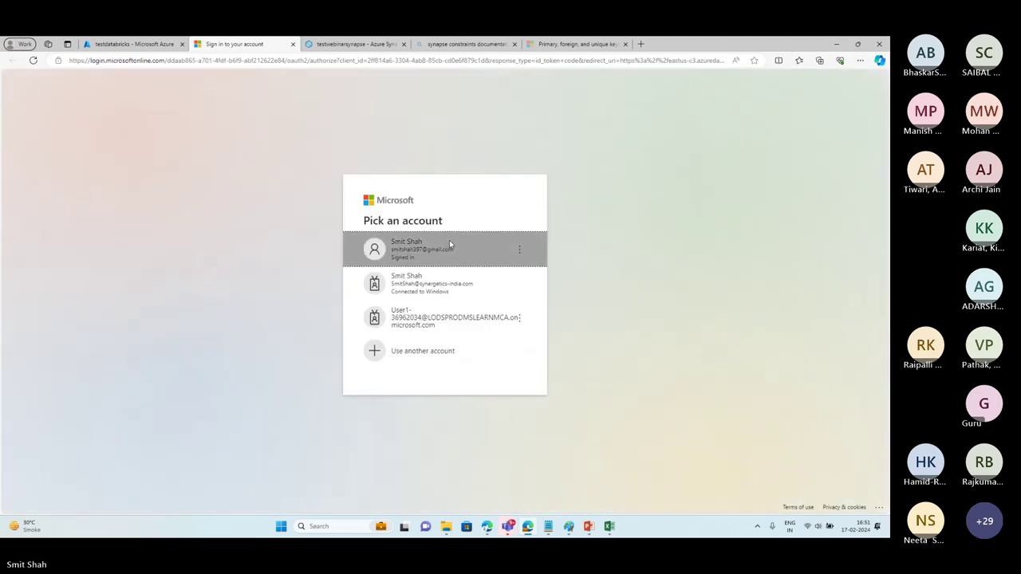
left_click(450, 245)
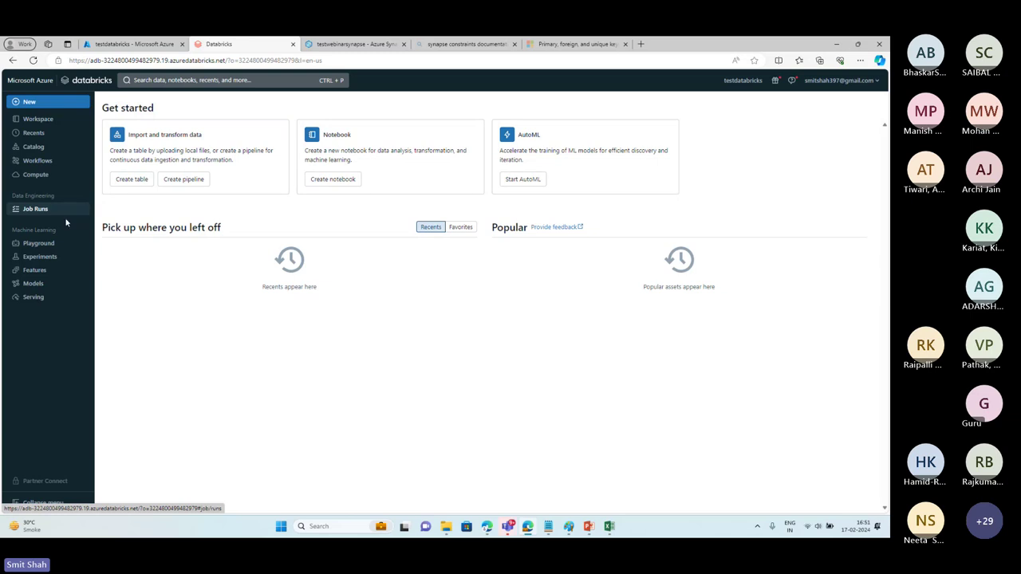
Start a new compute cluster from the Compute page.
left_click(47, 177)
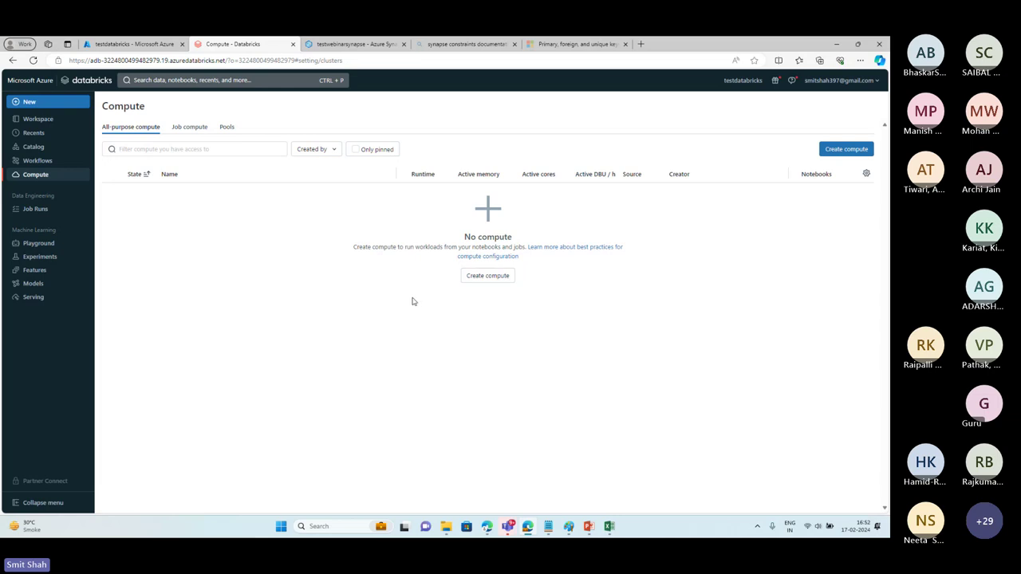
left_click(496, 277)
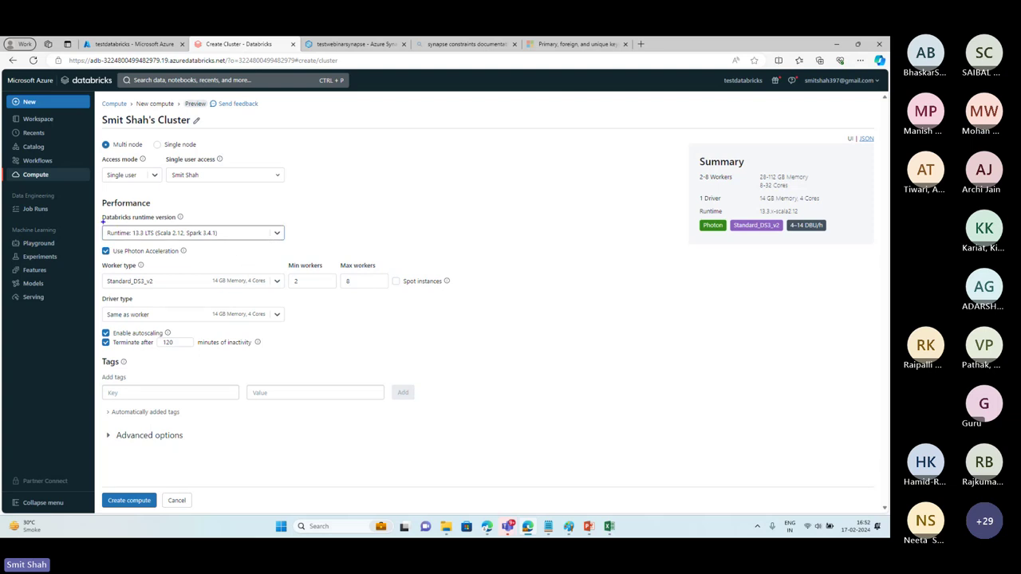
left_click_drag(103, 221, 300, 244)
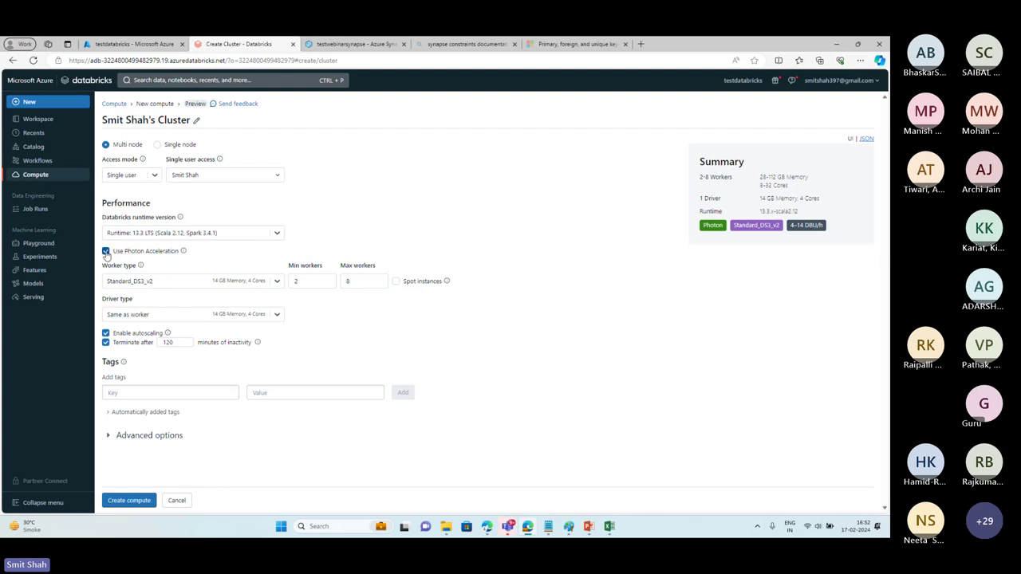
Turn off Photon acceleration, lowering the cost to 2-7 DBU/h.
mouse_move(183, 252)
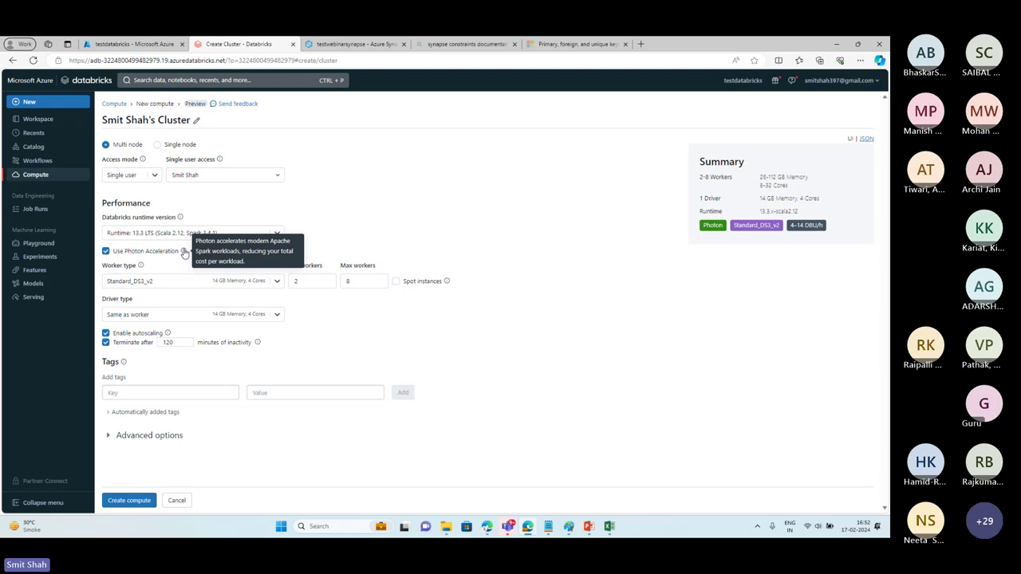
left_click(106, 253)
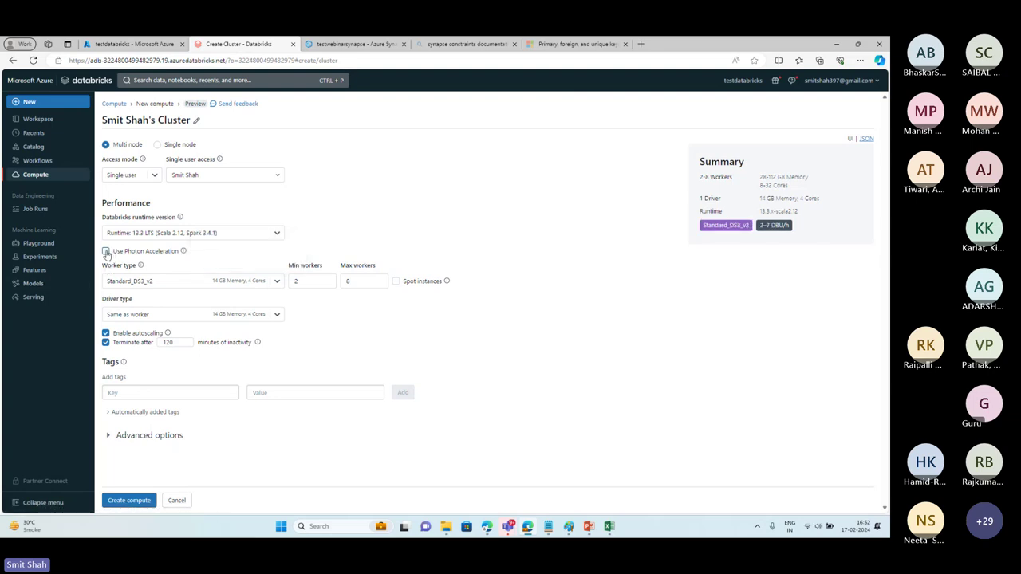
left_click(106, 252)
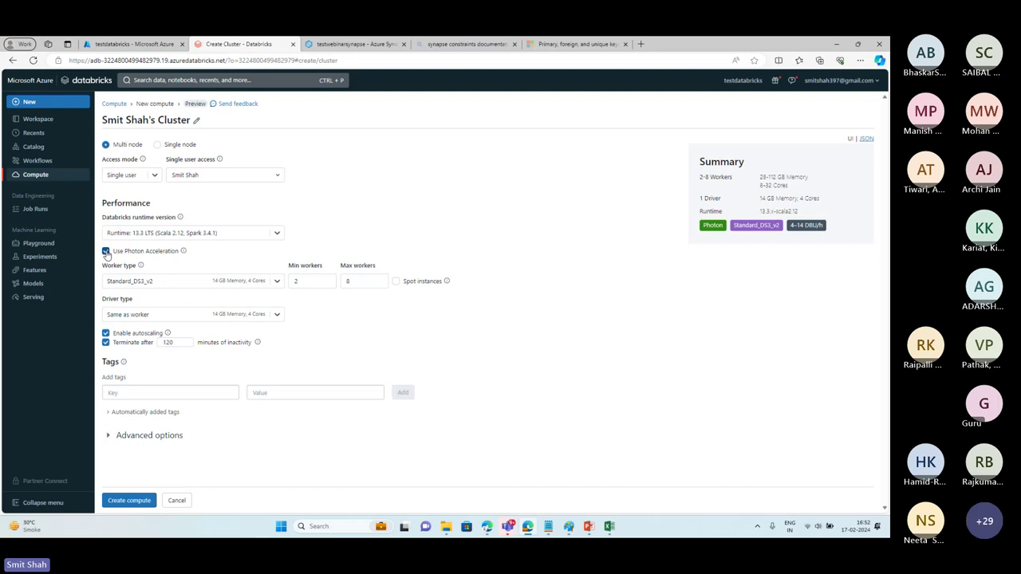
left_click(106, 252)
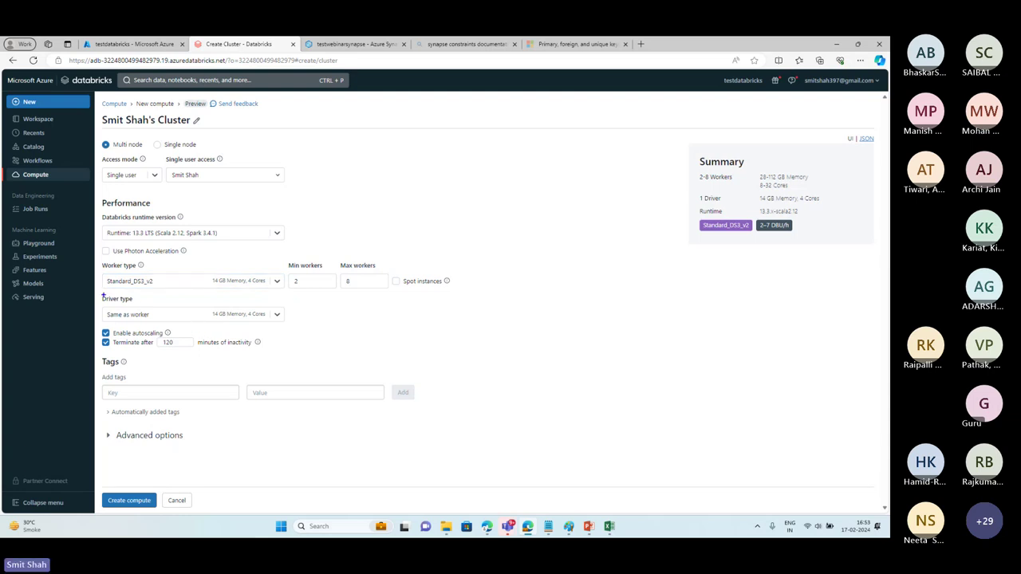
Highlight the Standard_DS3_v2 worker and driver type settings, then edit the minimum workers.
mouse_move(102, 295)
left_mouse_down()
mouse_move(253, 327)
mouse_move(315, 327)
mouse_move(286, 326)
left_mouse_up()
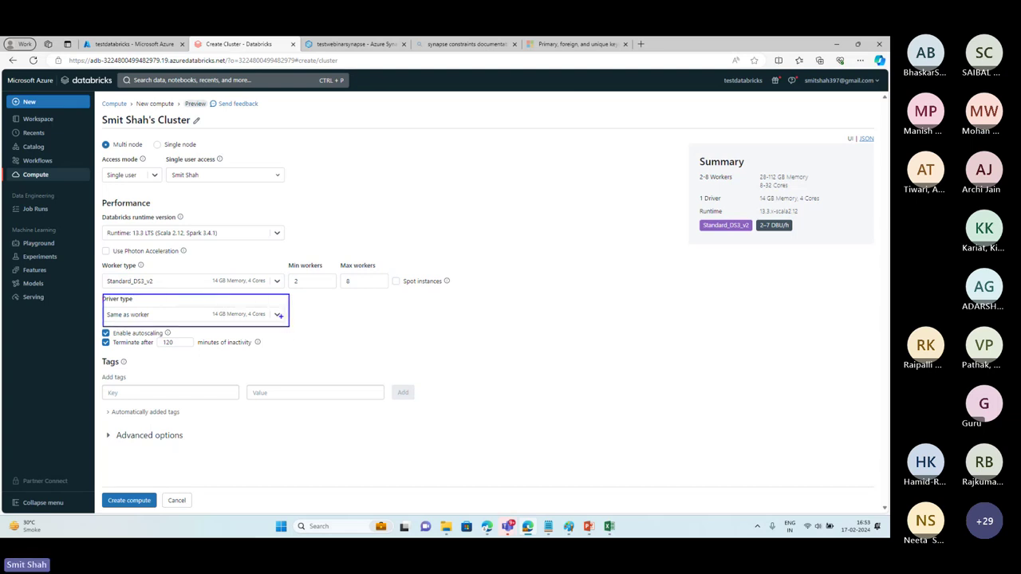
left_click_drag(94, 265, 288, 287)
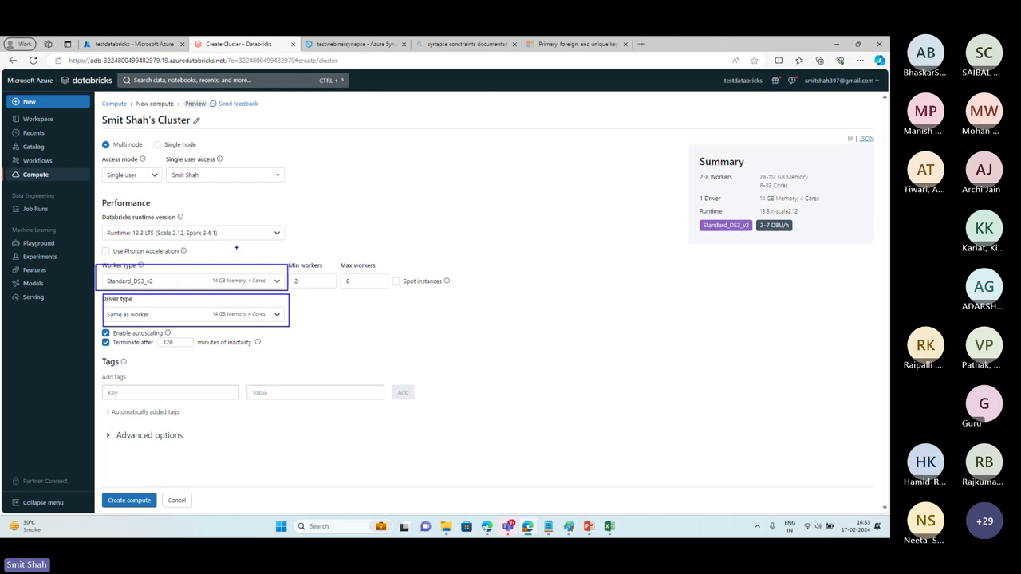
mouse_move(237, 242)
left_mouse_down()
mouse_move(237, 263)
mouse_move(297, 228)
left_mouse_up()
left_click(311, 281)
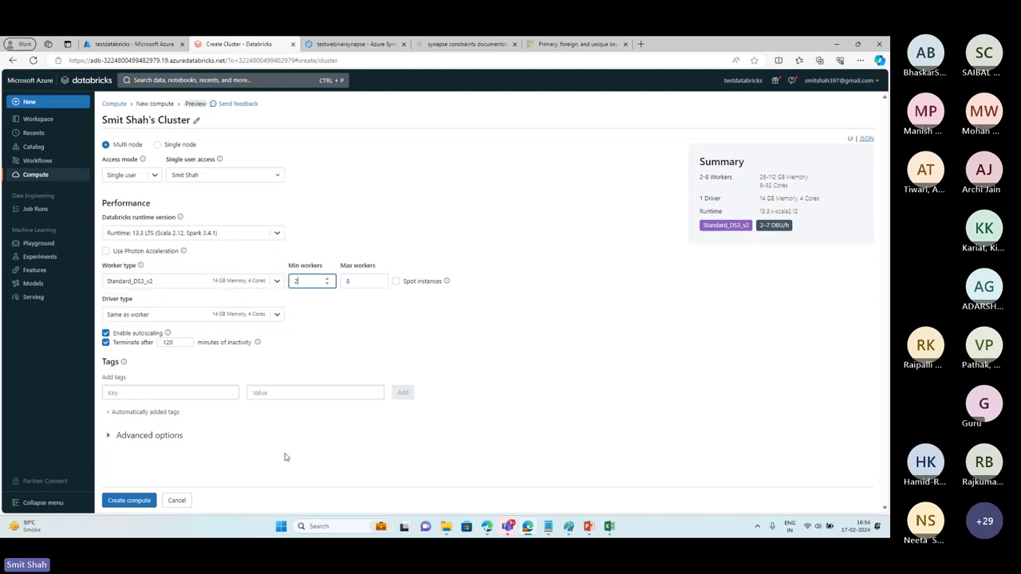
Create the cluster and highlight its access mode setting while it starts.
left_click(136, 501)
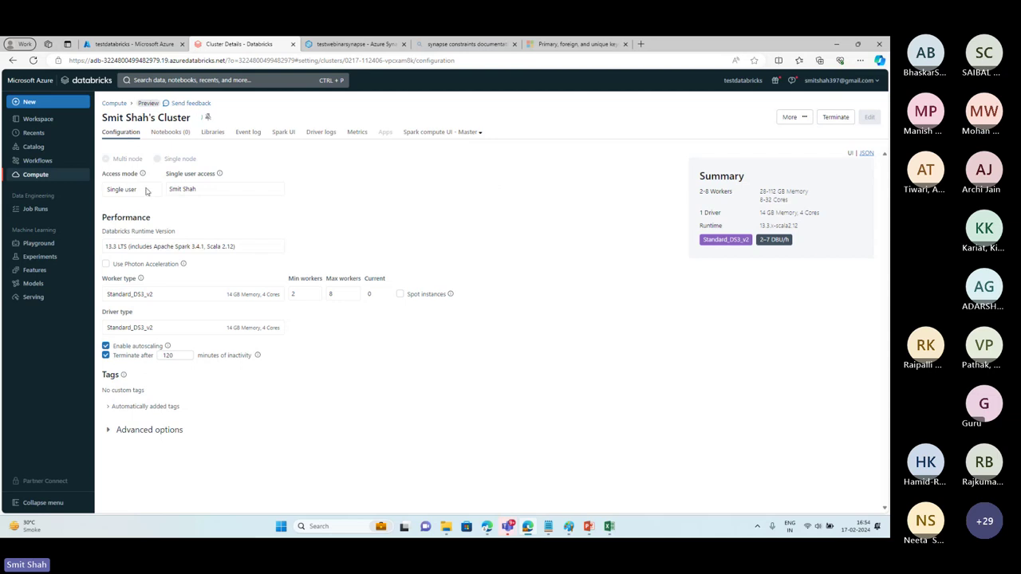
left_click_drag(98, 170, 165, 205)
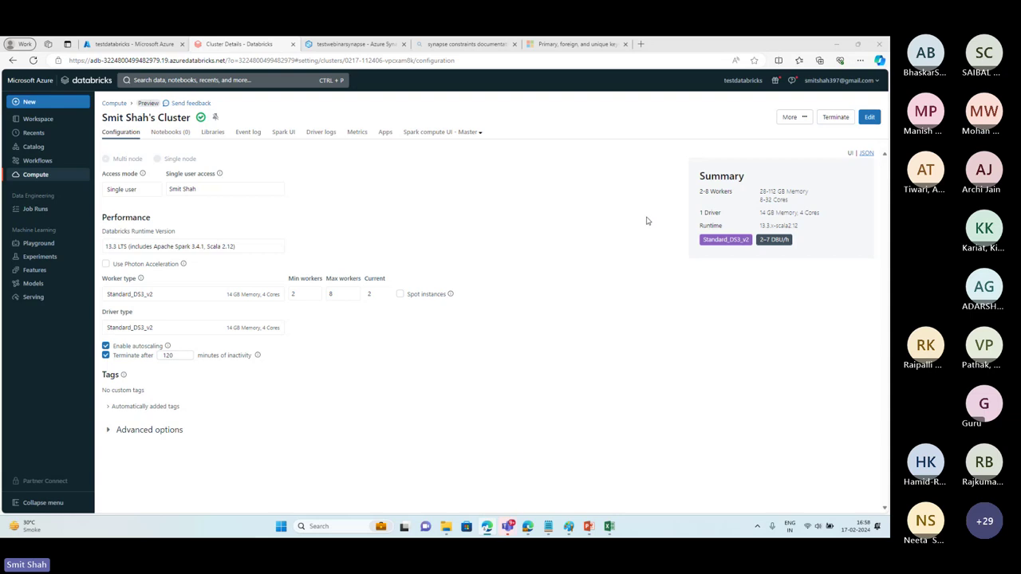
Search the web for 'dp203 lab' in a new tab and scroll through the results.
left_click(641, 44)
type("d")
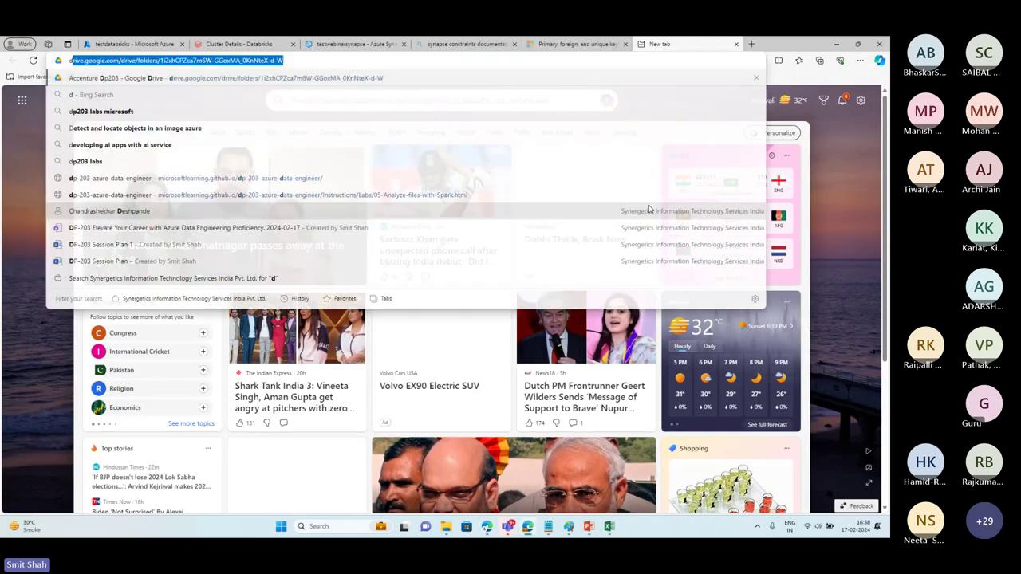
type("p203 lab")
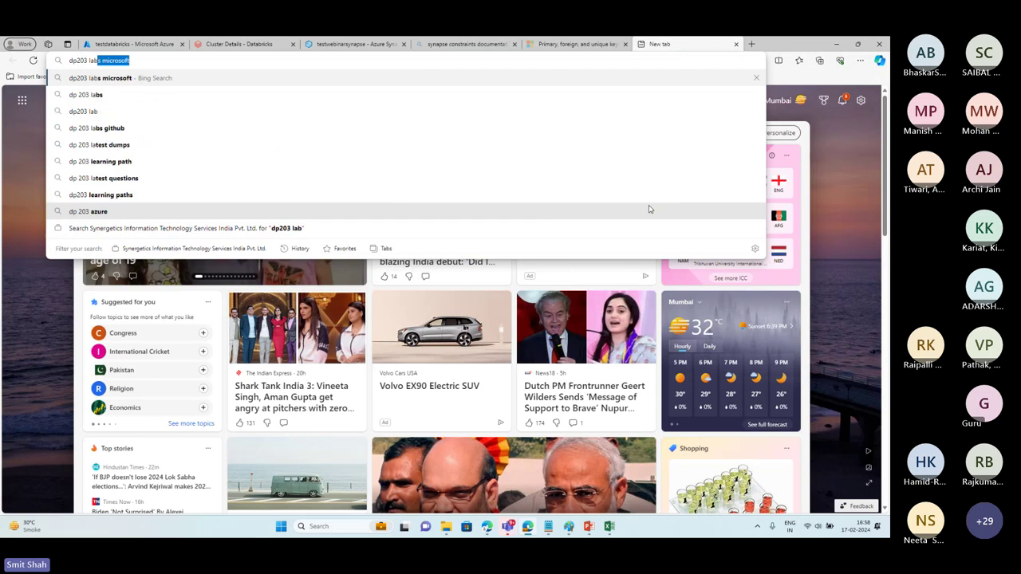
key("Return")
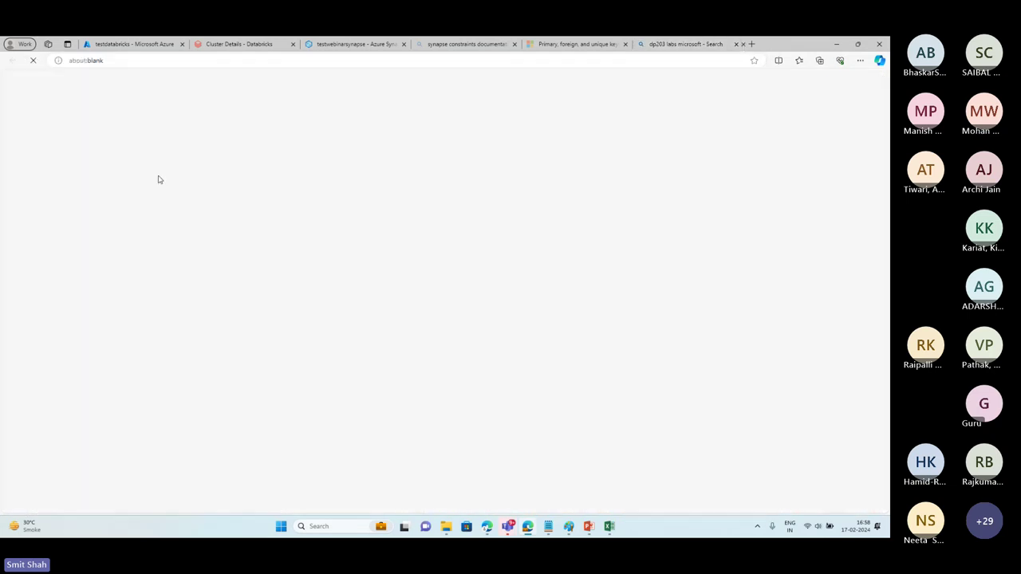
scroll(339, 351, "down", 3)
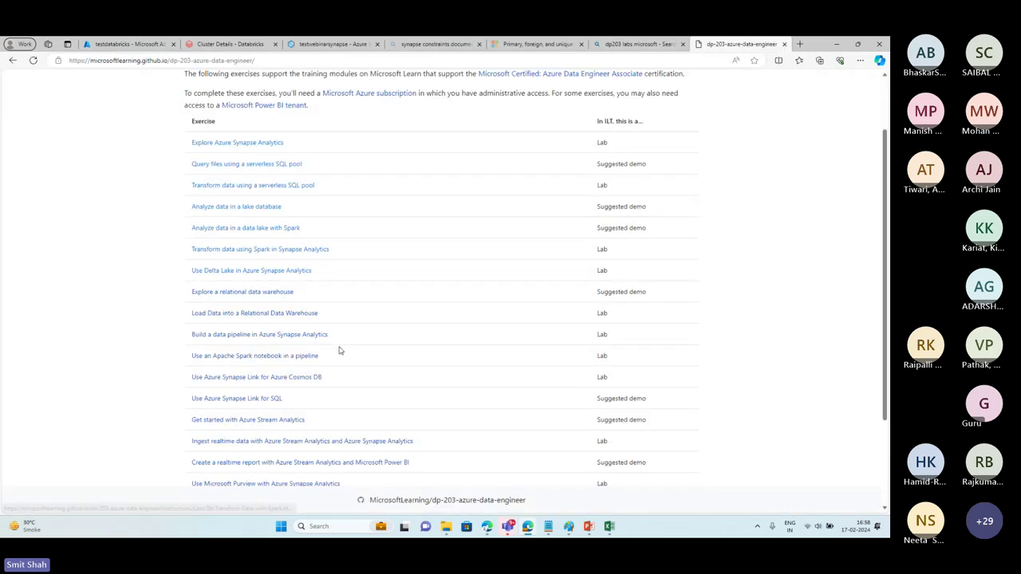
scroll(339, 351, "down", 1)
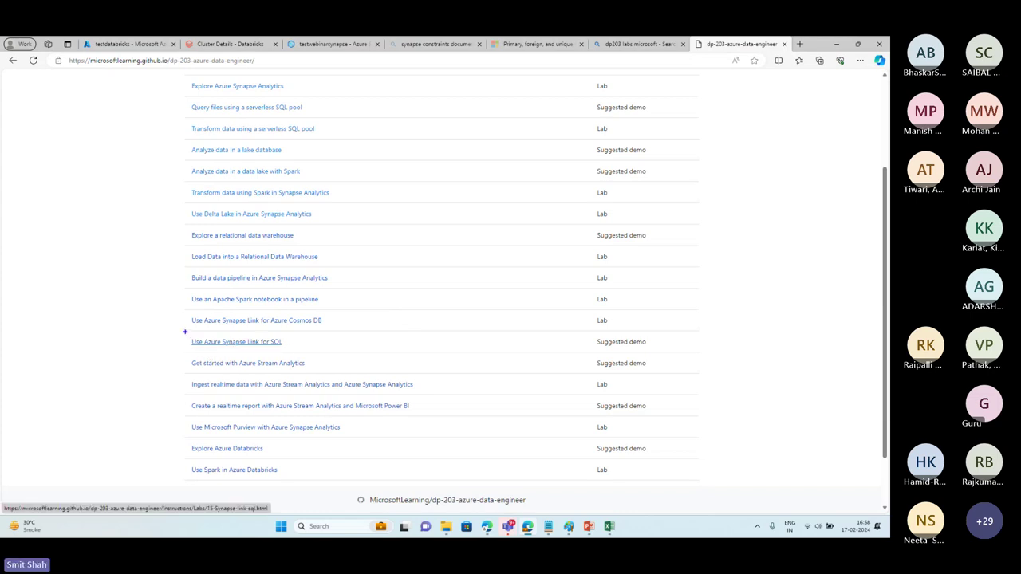
Mark the Use Azure Synapse Link for SQL exercise with a box and arrow, then clear them.
left_click_drag(184, 331, 313, 351)
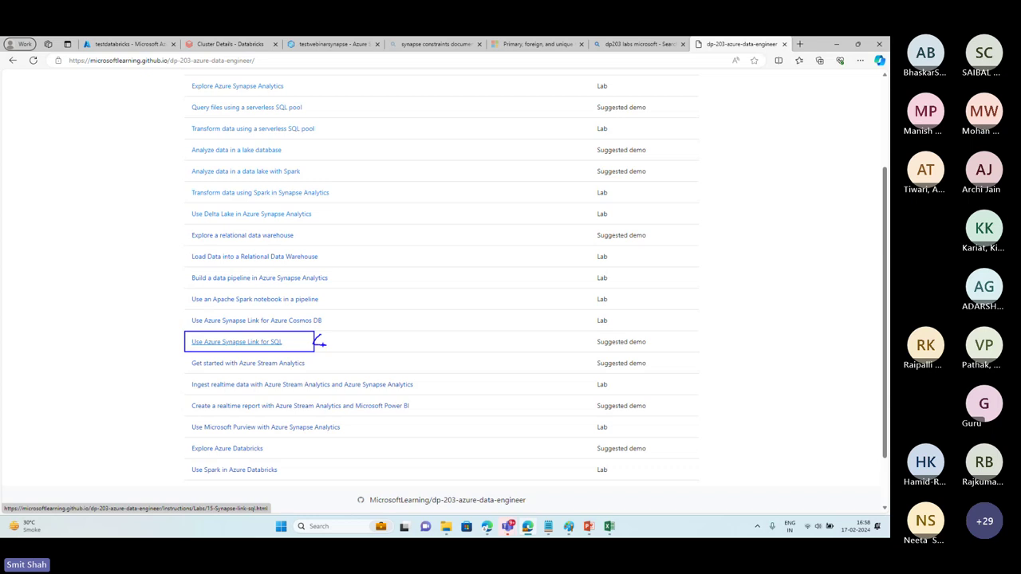
left_click_drag(318, 342, 381, 322)
key("Escape")
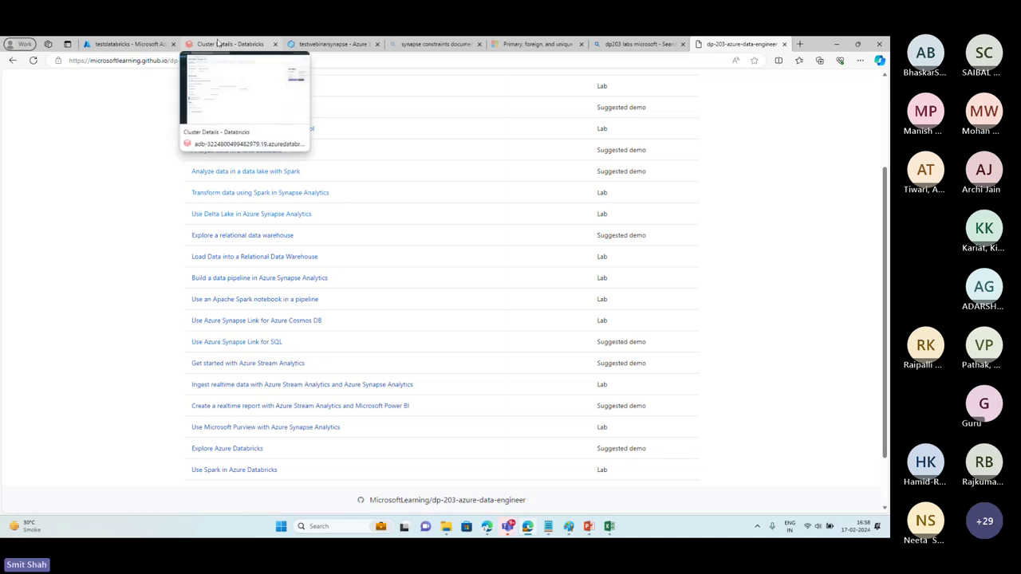
left_click(218, 43)
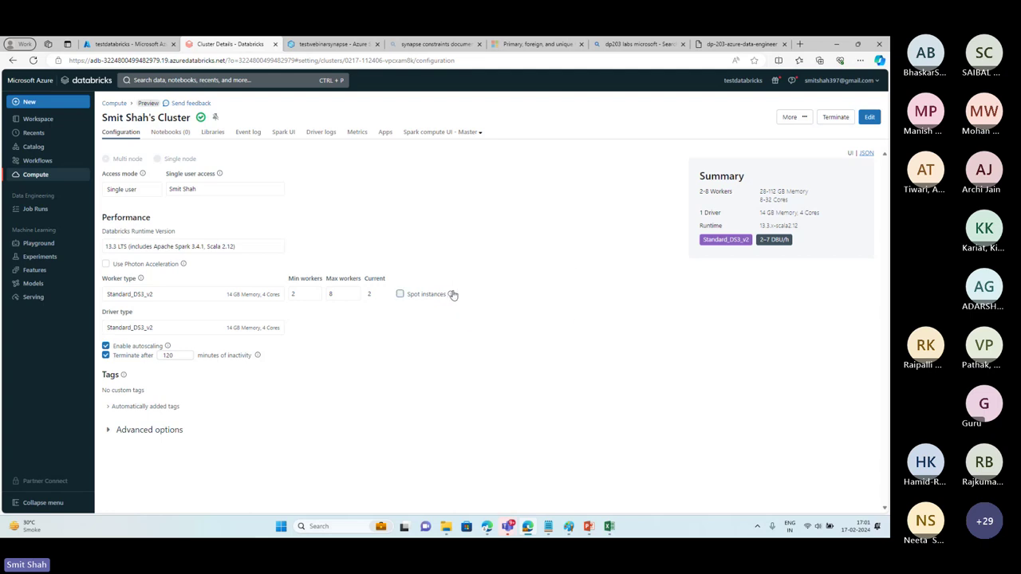
mouse_move(450, 296)
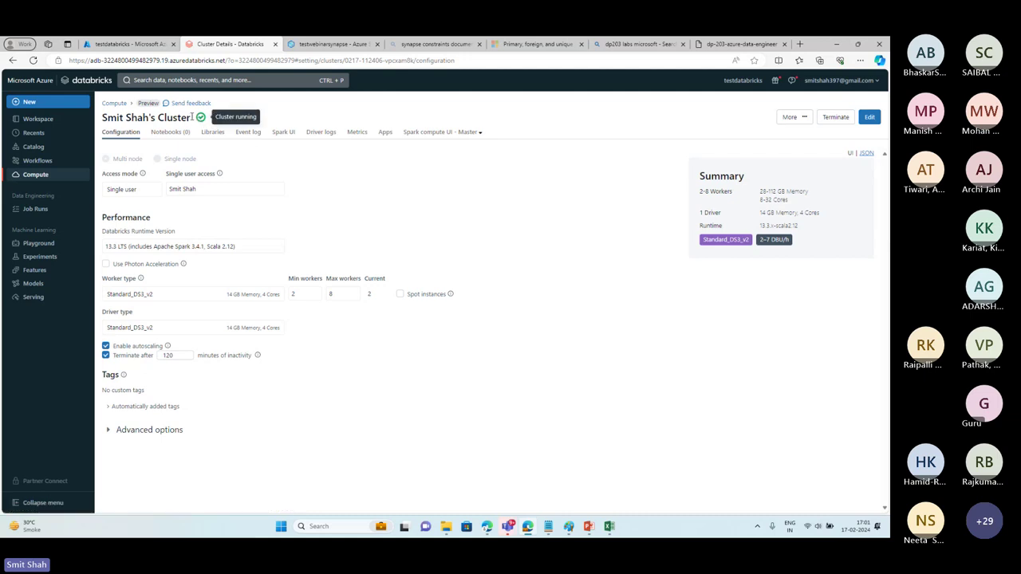
left_click_drag(192, 118, 178, 118)
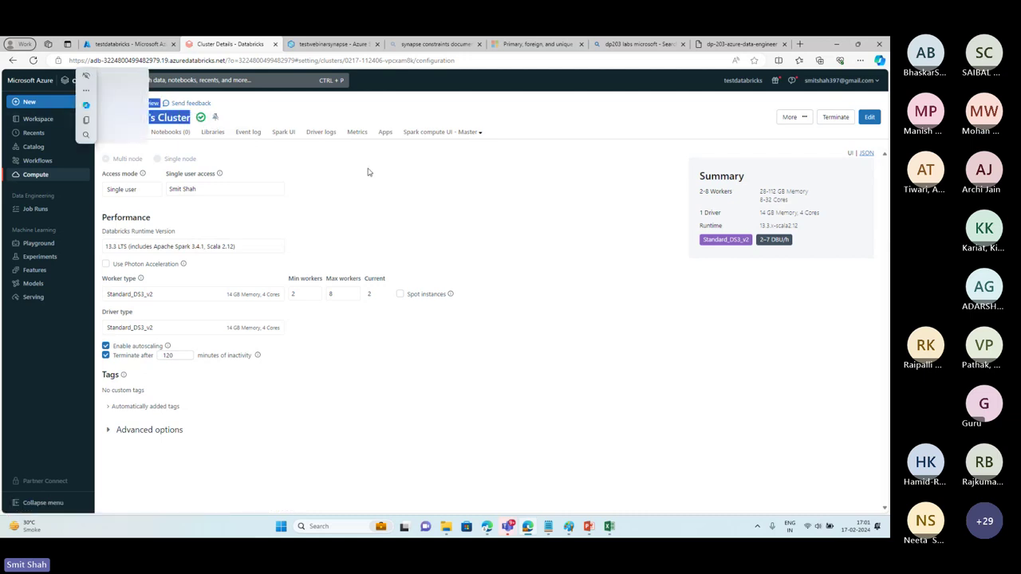
left_click(543, 383)
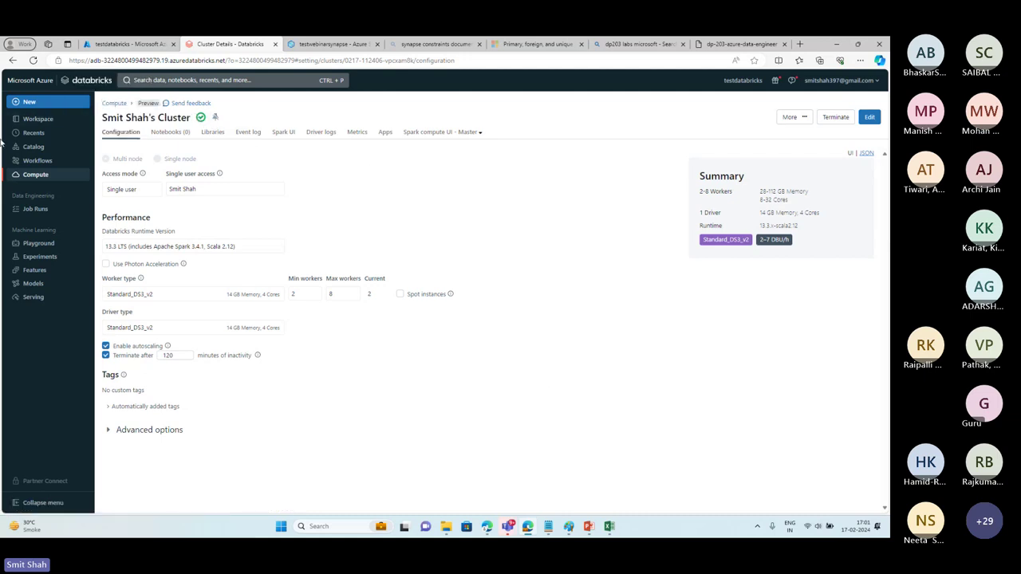
Create a new Python notebook from the + New menu.
left_click(56, 102)
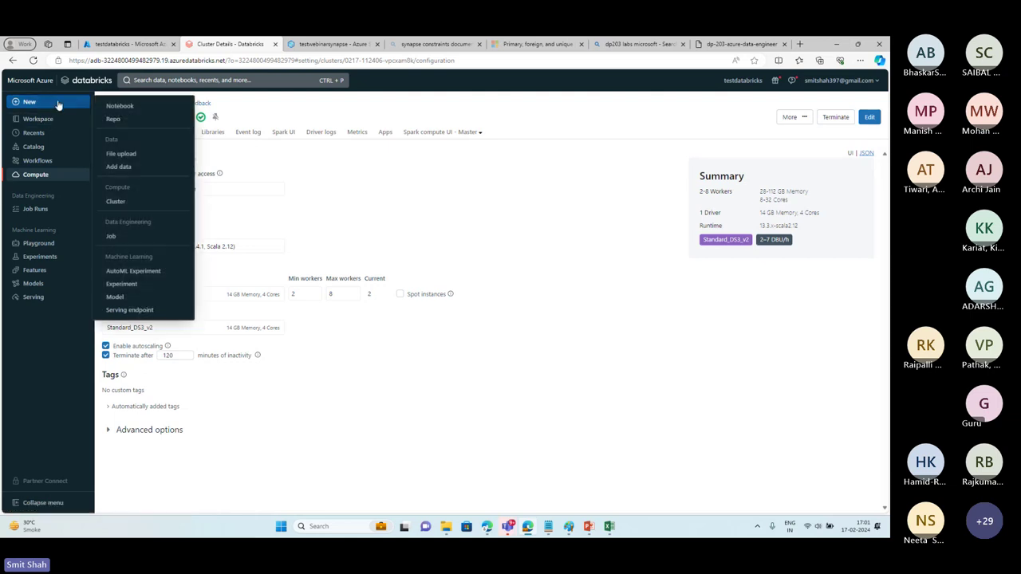
left_click(121, 106)
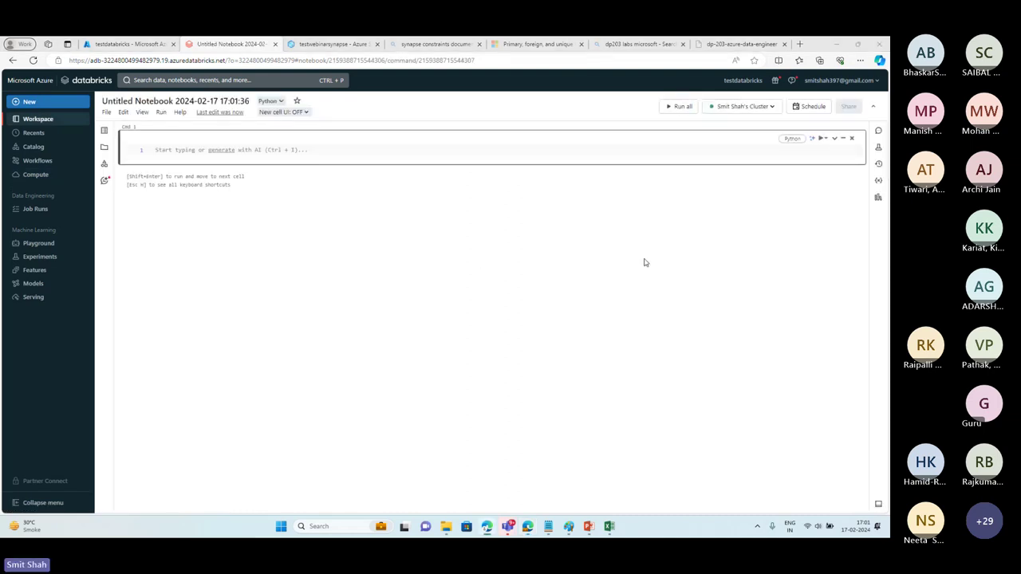
Load the raw products.csv address in a new tab and save it to Downloads as products CSV.
left_click(799, 45)
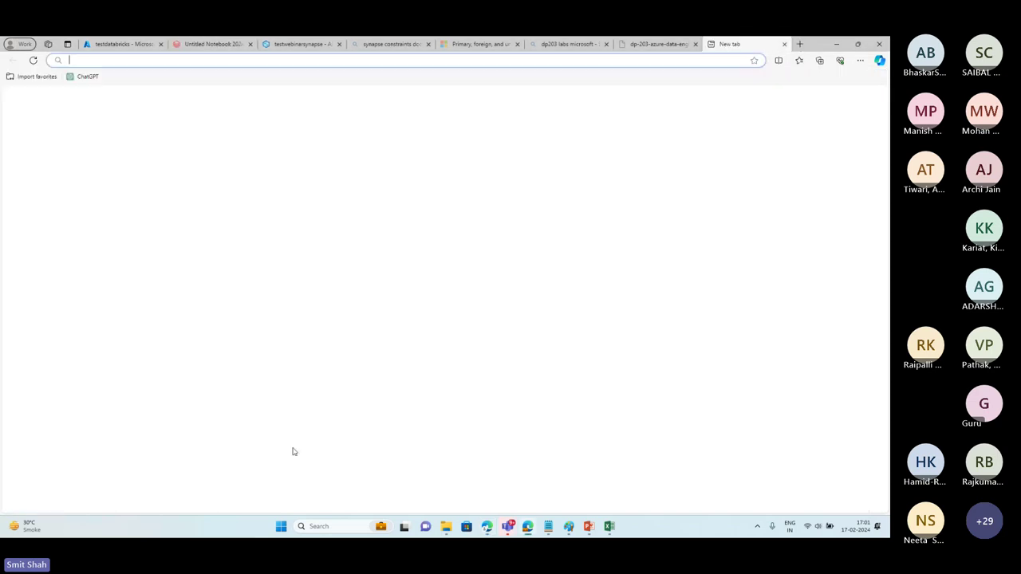
type("https://raw.githubusercontent.com/MicrosoftLearning/dp-203-azure-data-engineer/master/Allfiles/labs/23/adventureworks/products.csv")
key("Return")
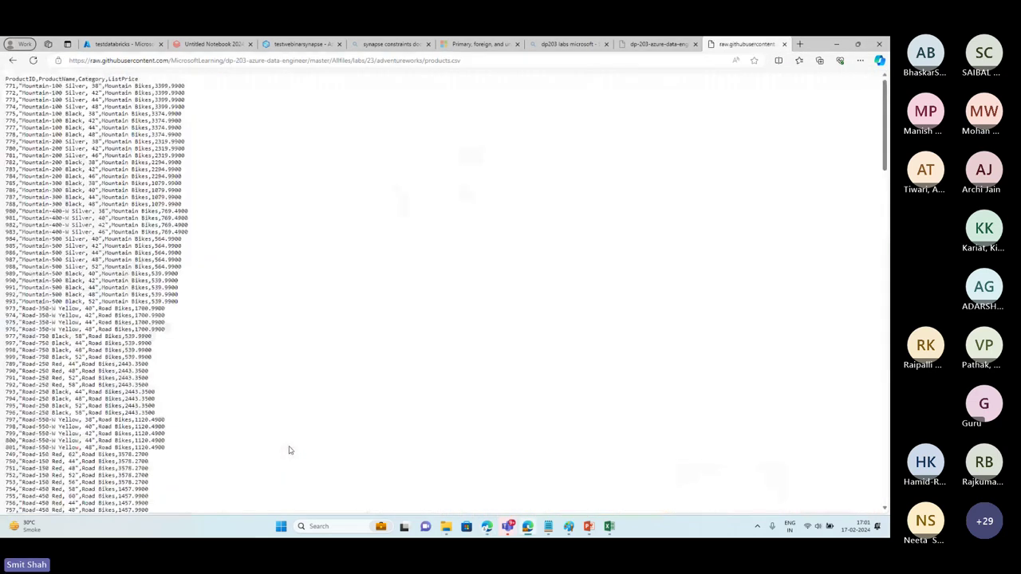
right_click(221, 231)
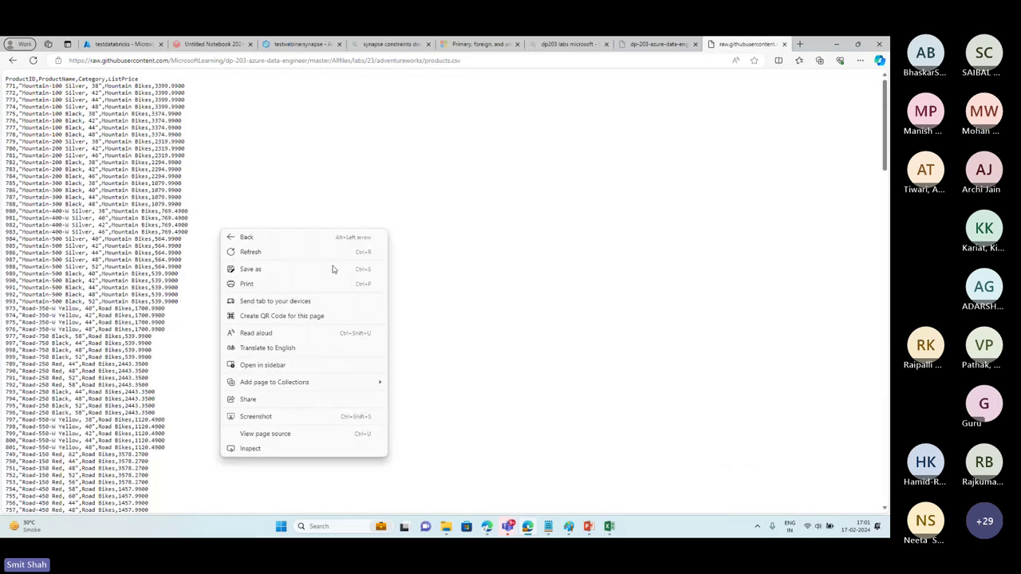
left_click(284, 274)
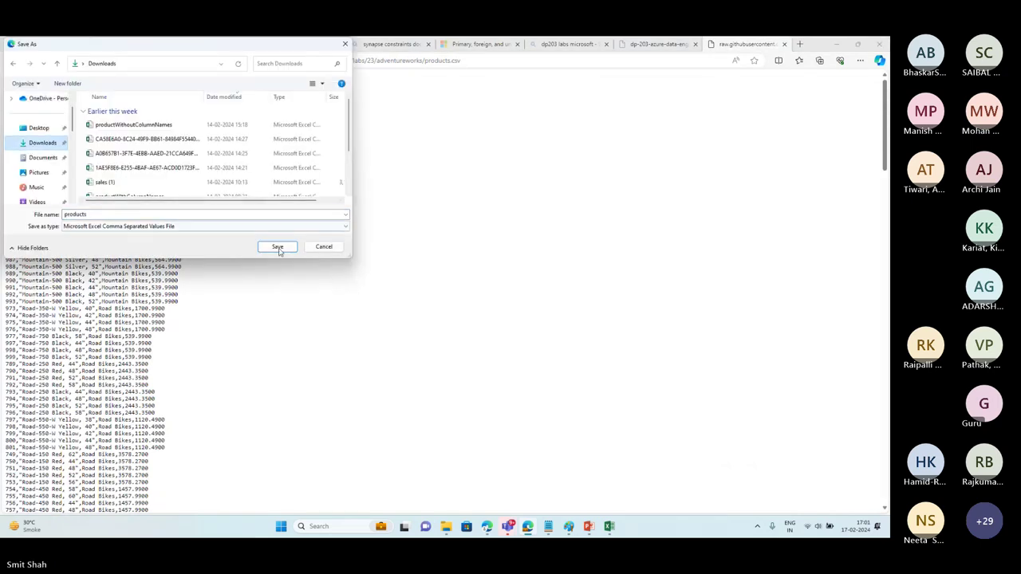
left_click(277, 247)
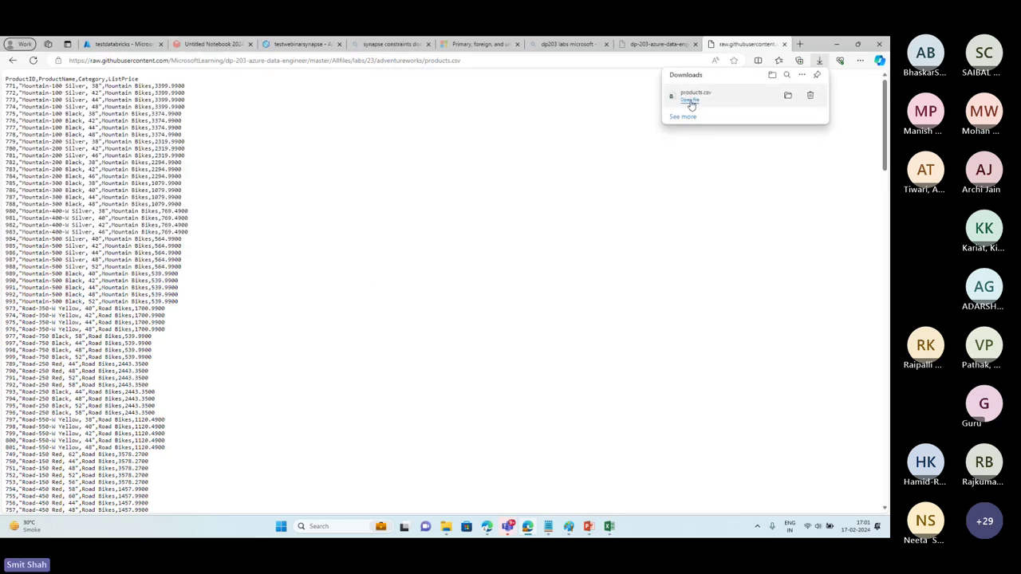
left_click(788, 97)
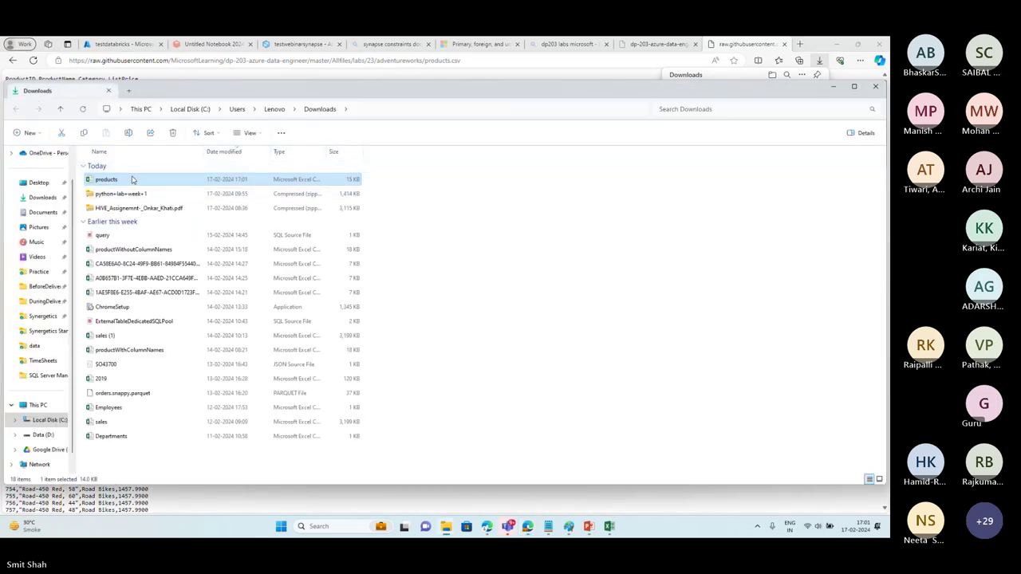
double_click(132, 180)
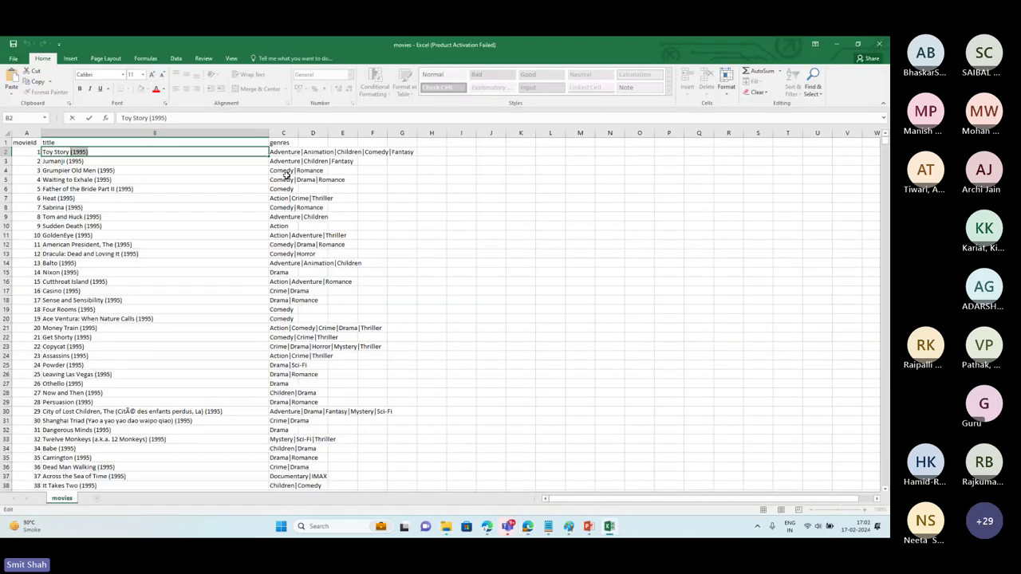
left_click(879, 44)
left_click(445, 292)
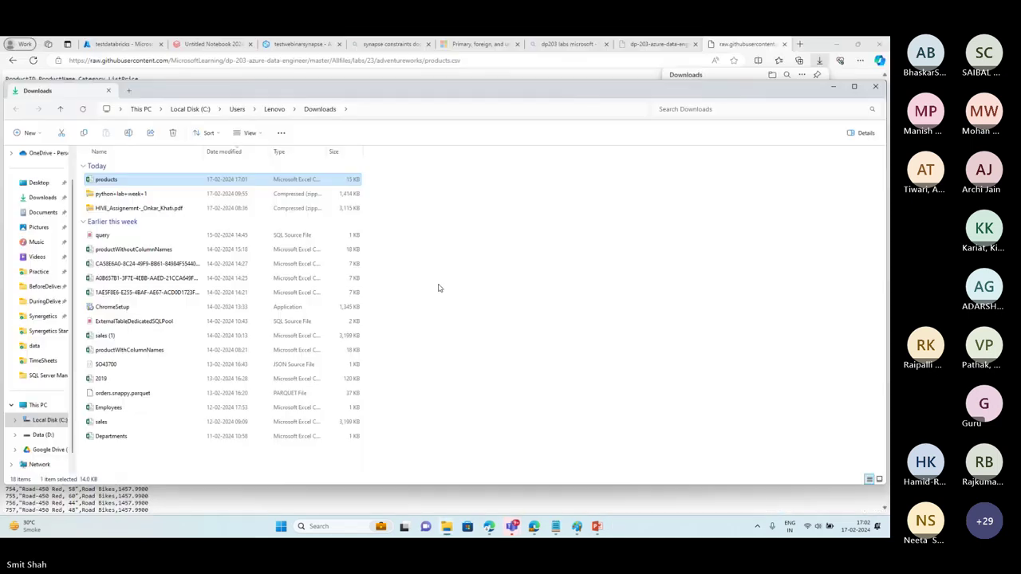
double_click(155, 182)
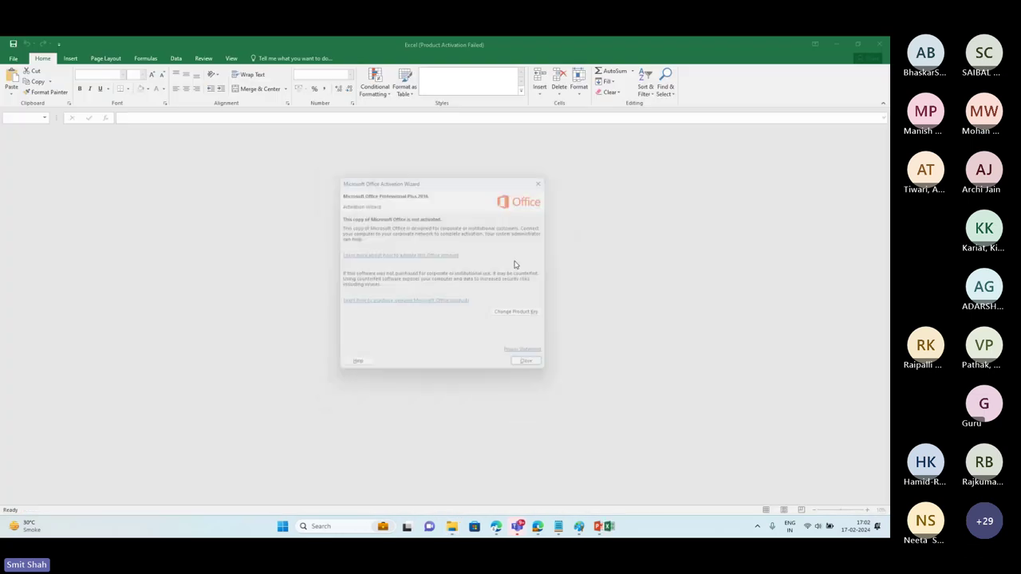
left_click(535, 372)
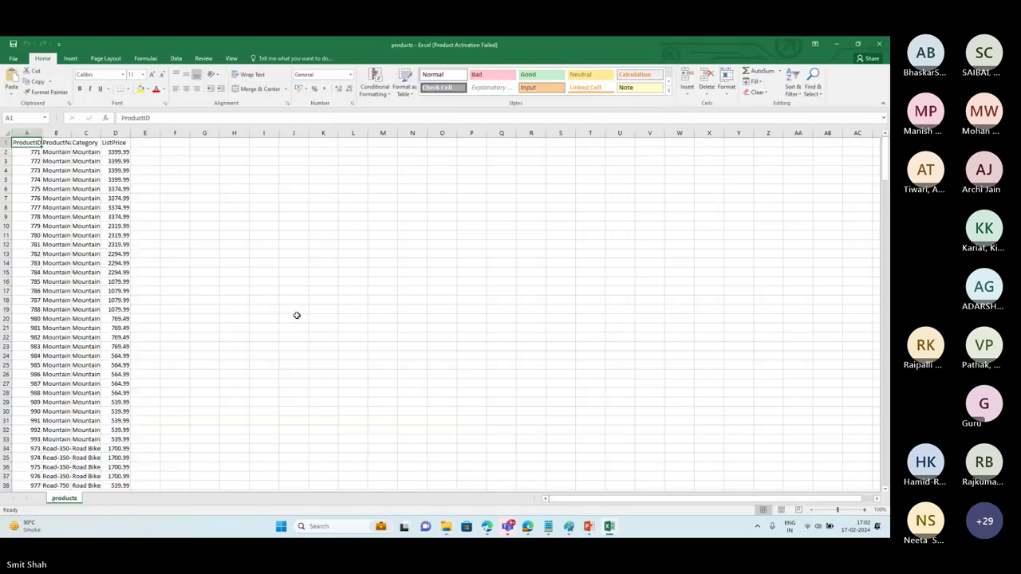
left_click(879, 47)
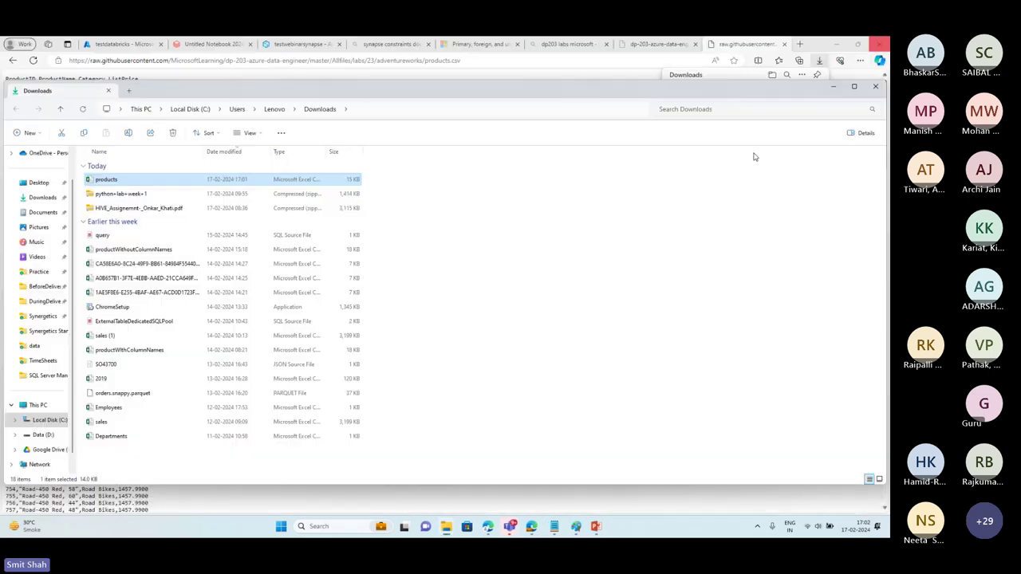
left_click(876, 87)
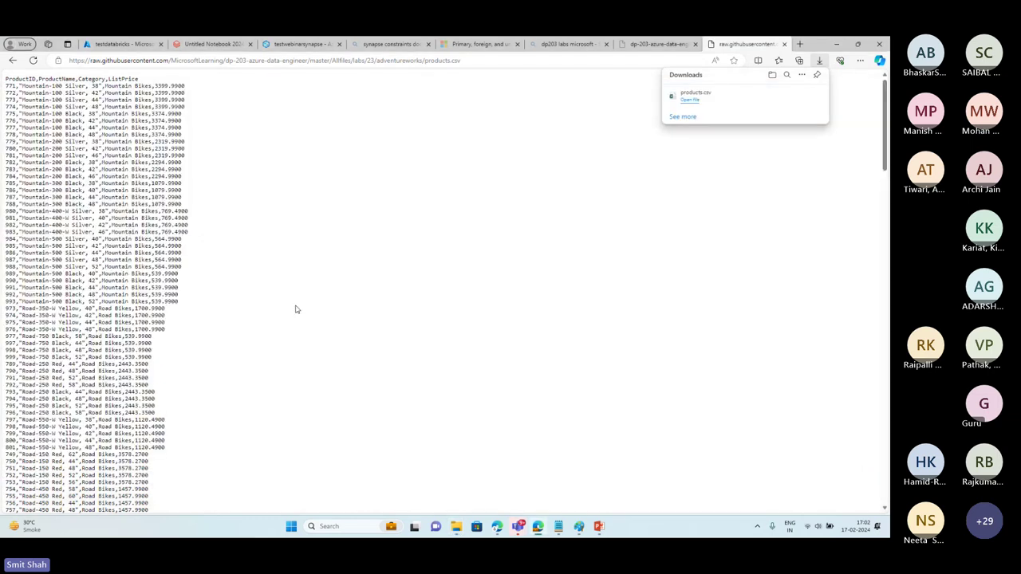
Switch back to the Untitled Notebook tab.
left_click(220, 46)
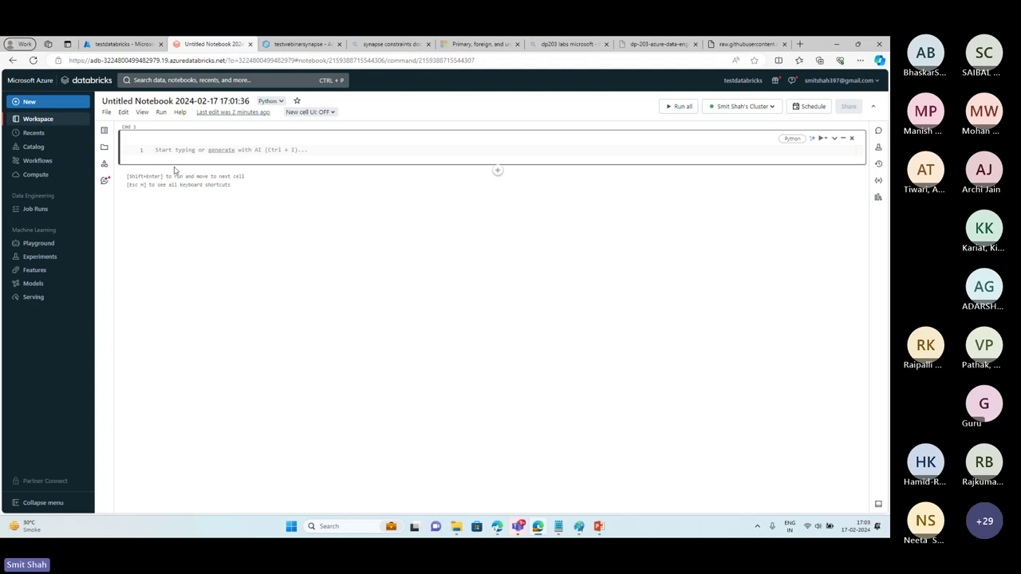
Upload products.csv from Downloads through File > Upload data to DBFS.
left_click(107, 112)
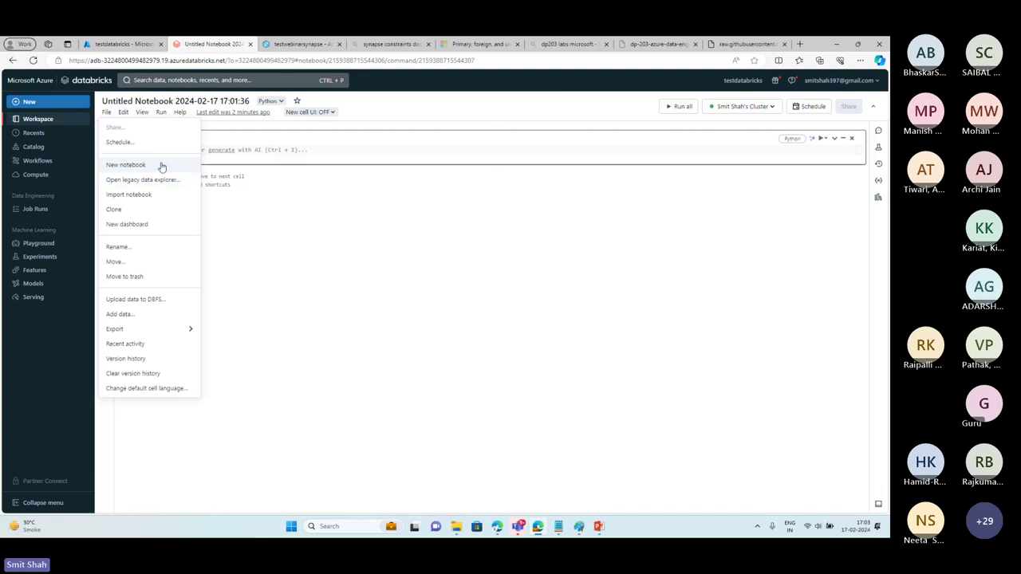
left_click(160, 301)
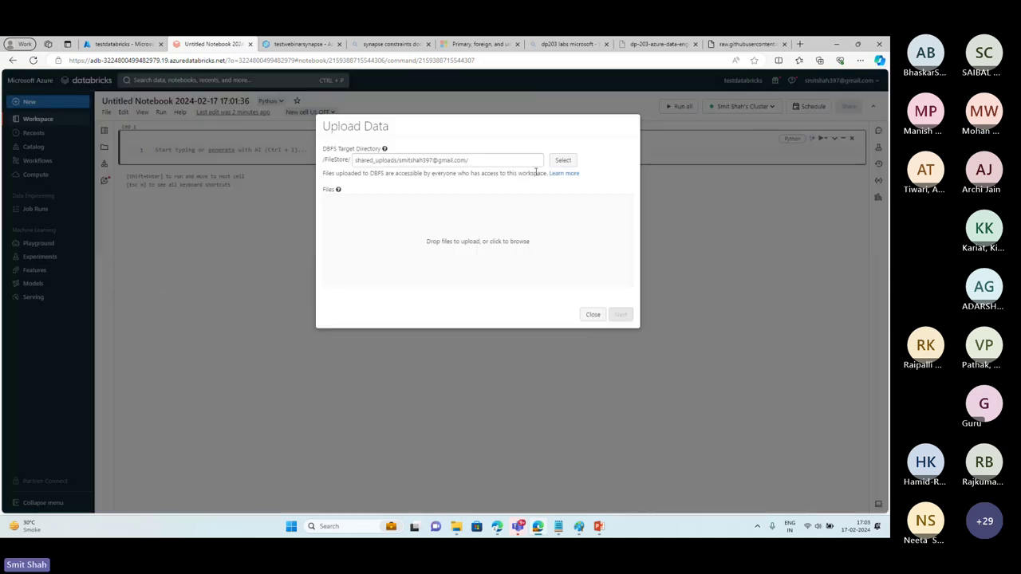
left_click(510, 238)
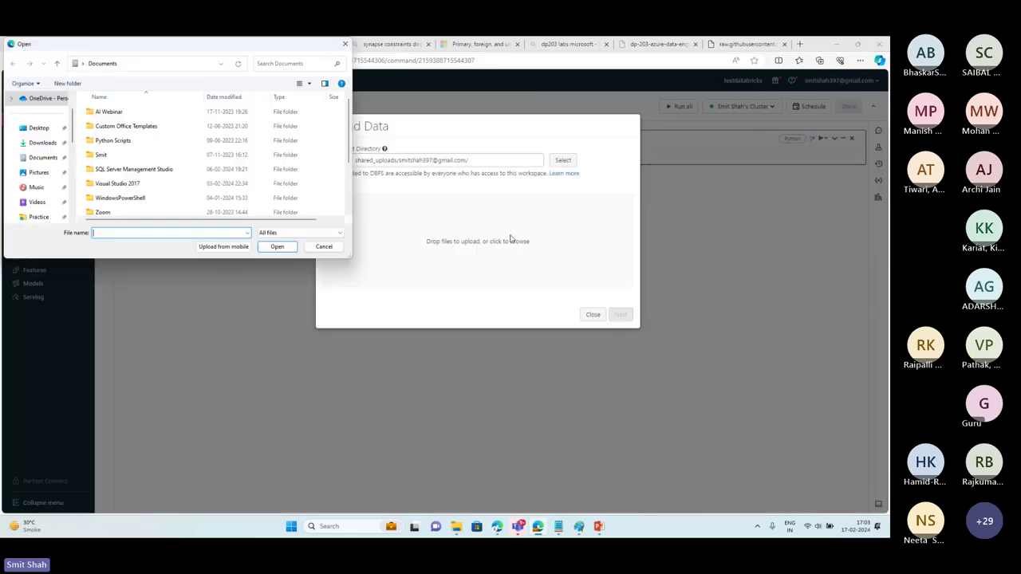
left_click(41, 141)
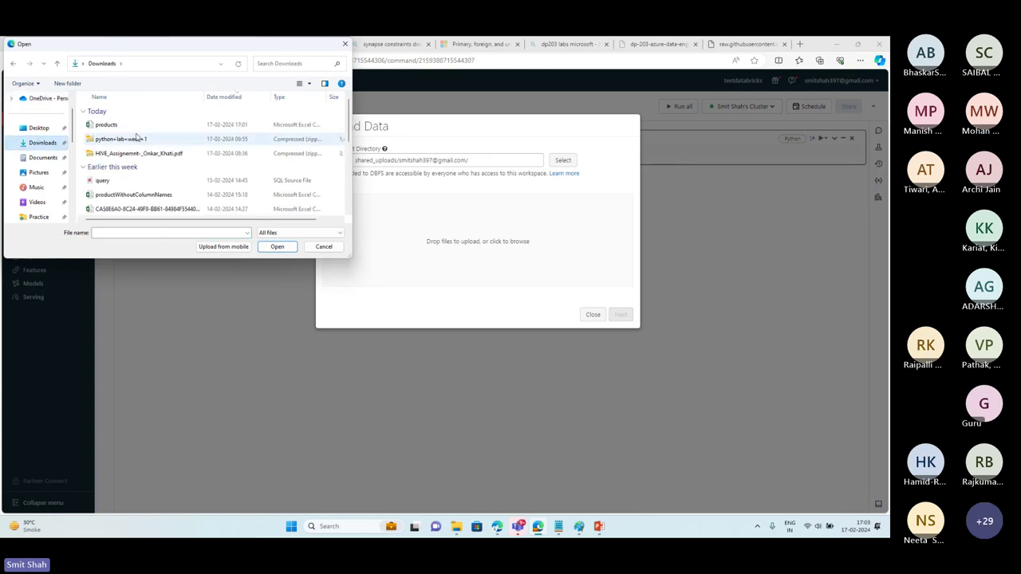
left_click(159, 125)
left_click(277, 248)
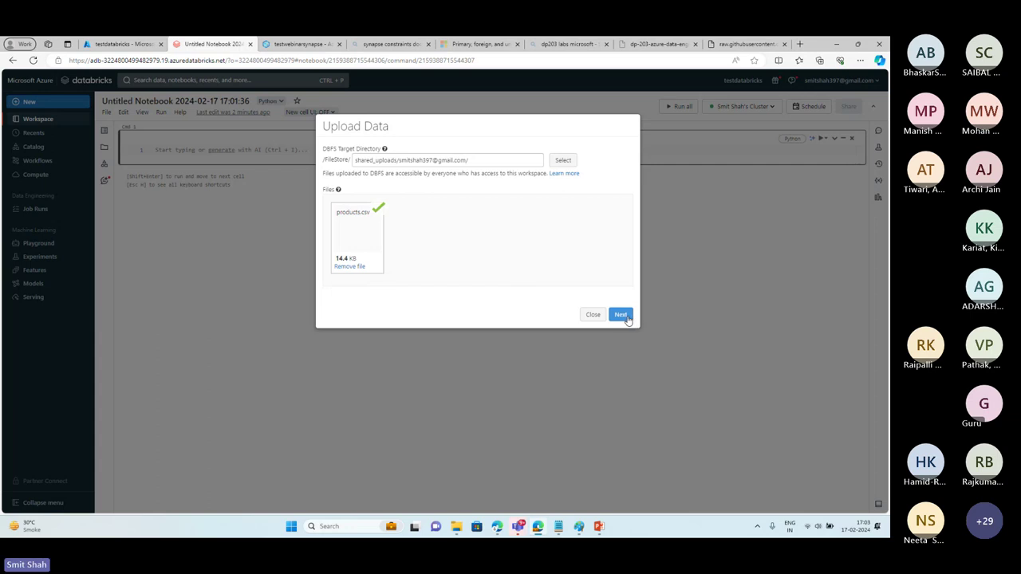
Move on to the upload's code view and copy the PySpark snippet that reads products.csv.
left_click(622, 316)
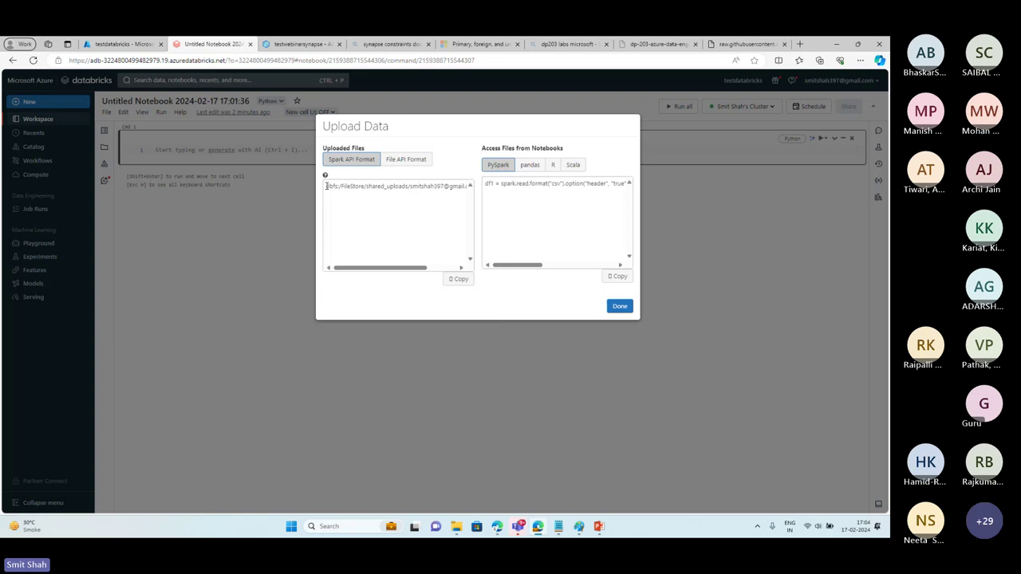
right_click(326, 186)
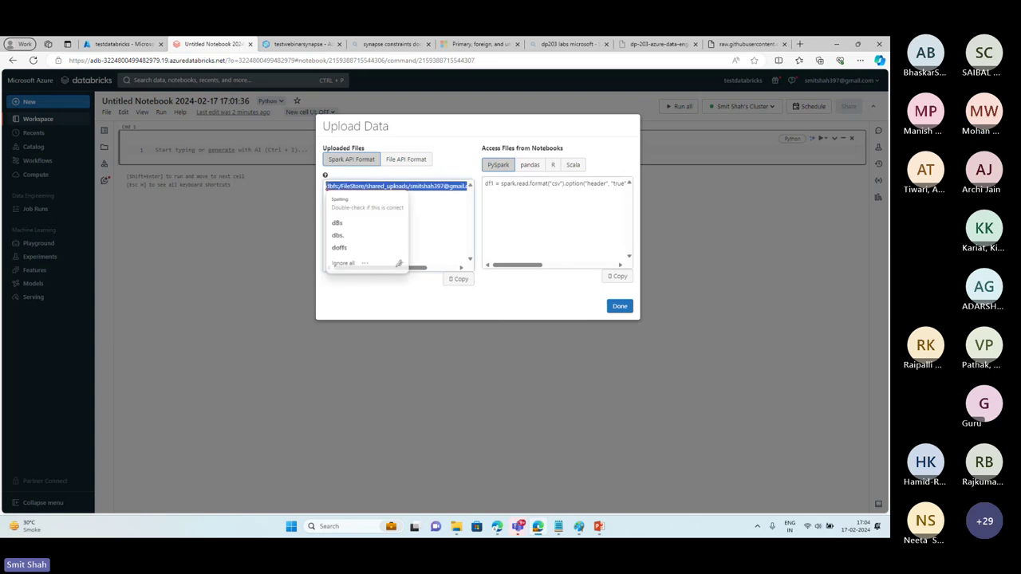
left_click(438, 188)
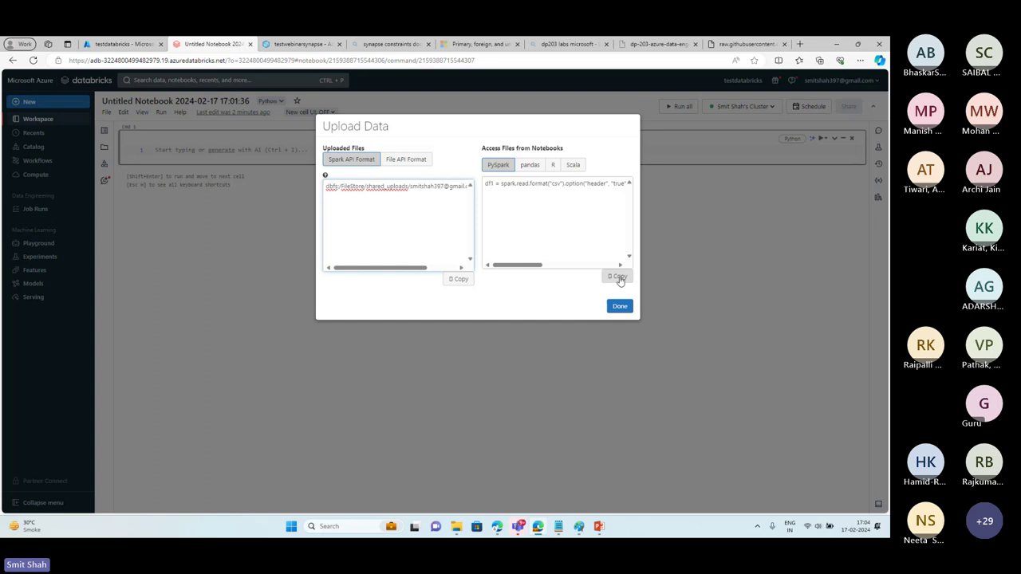
left_click(611, 279)
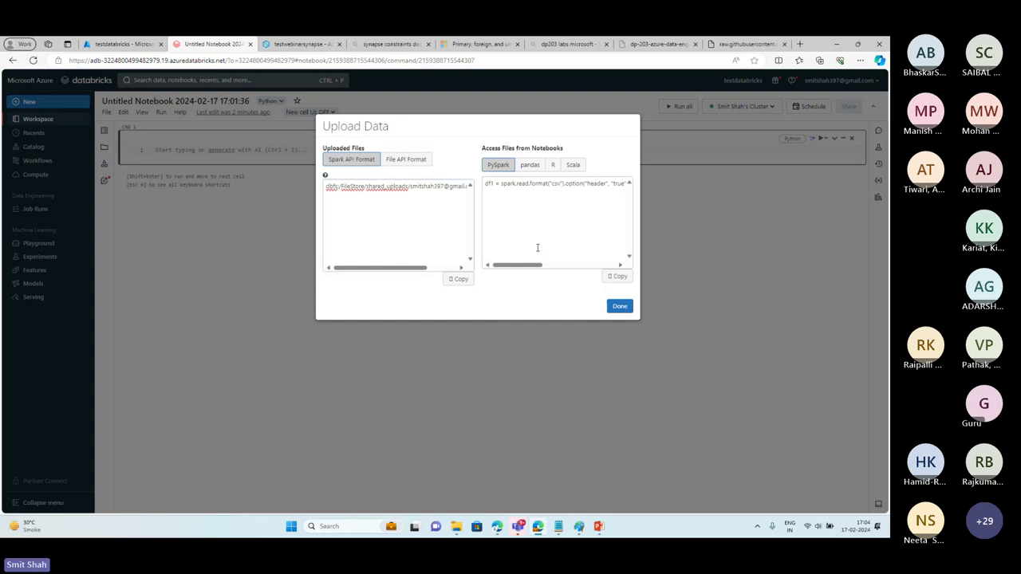
Paste the PySpark products.csv read code into the first cell and run it to create df1.
left_click(619, 308)
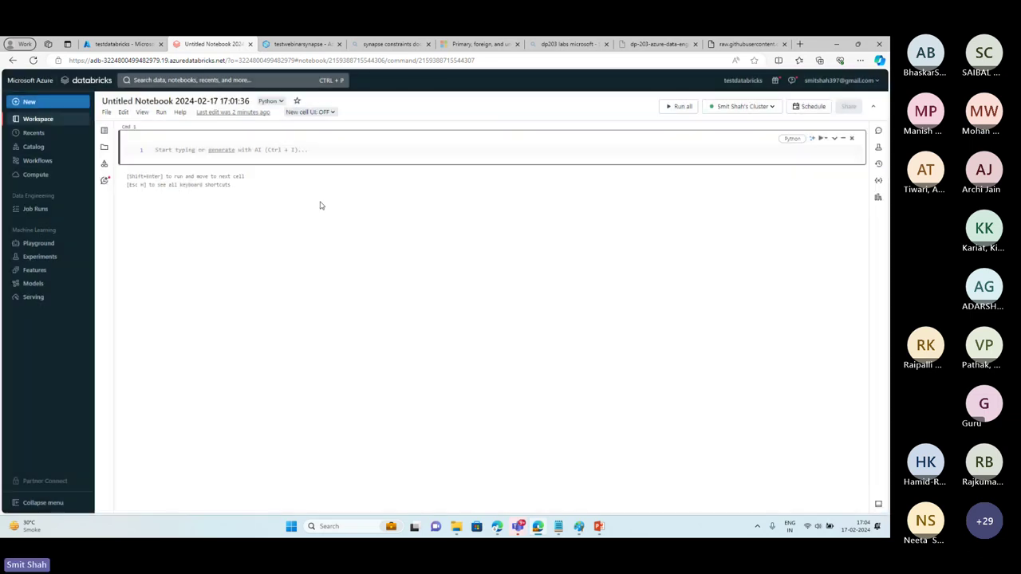
left_click(315, 151)
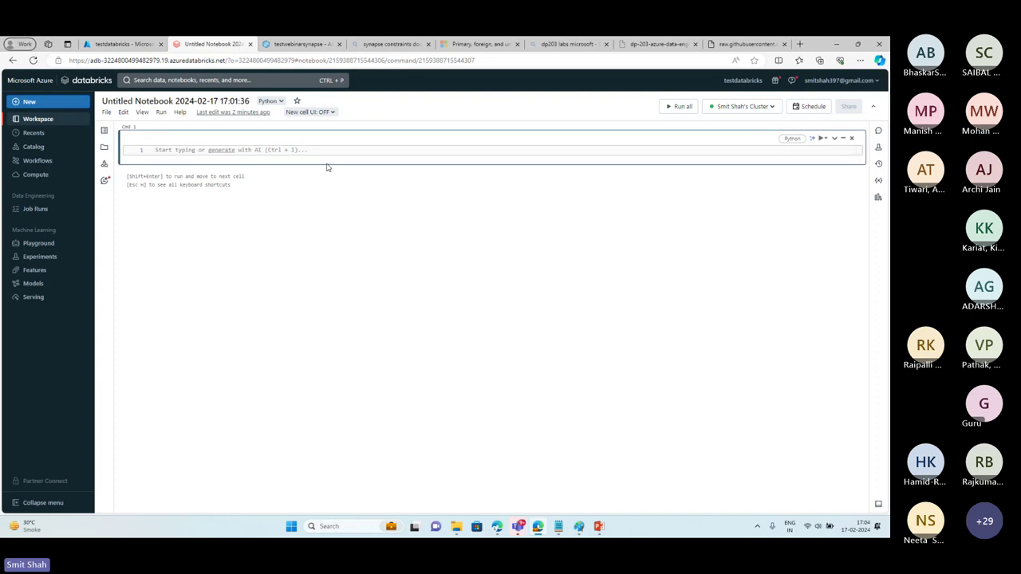
key("ctrl+v")
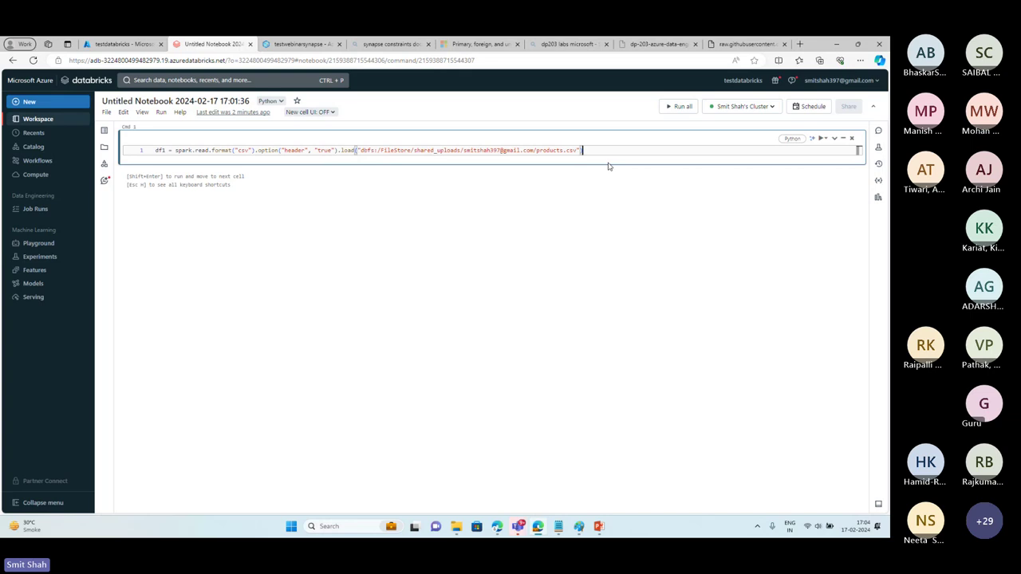
key("shift+Return")
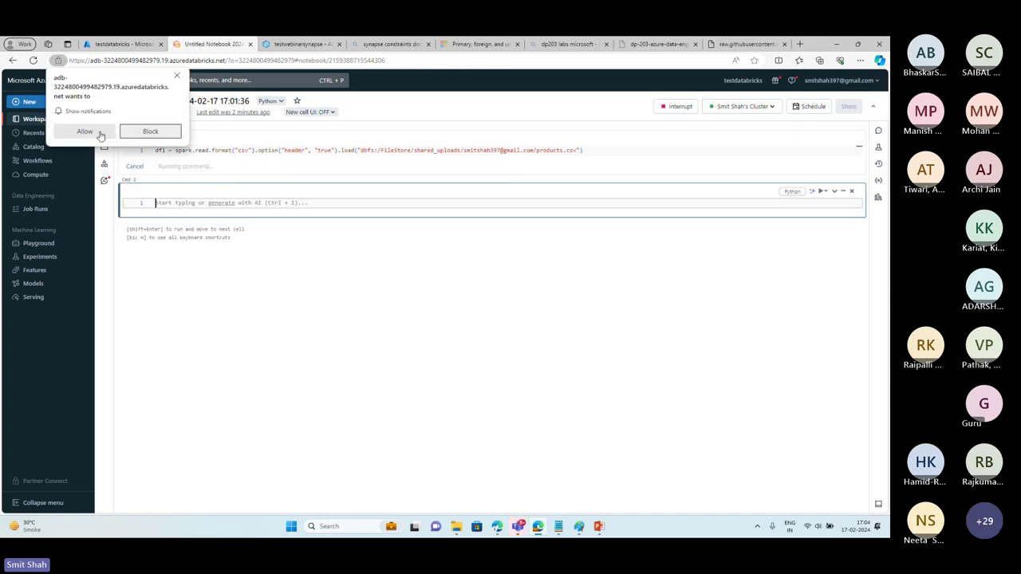
Block the notification prompt and select the spark.read expression on the df1 load line.
left_click(144, 132)
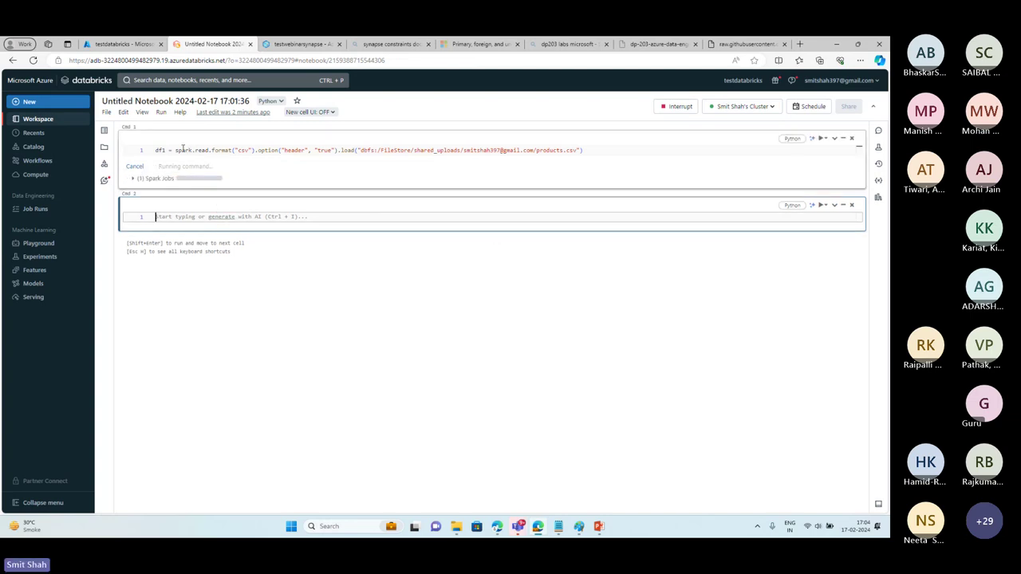
left_click_drag(176, 150, 634, 146)
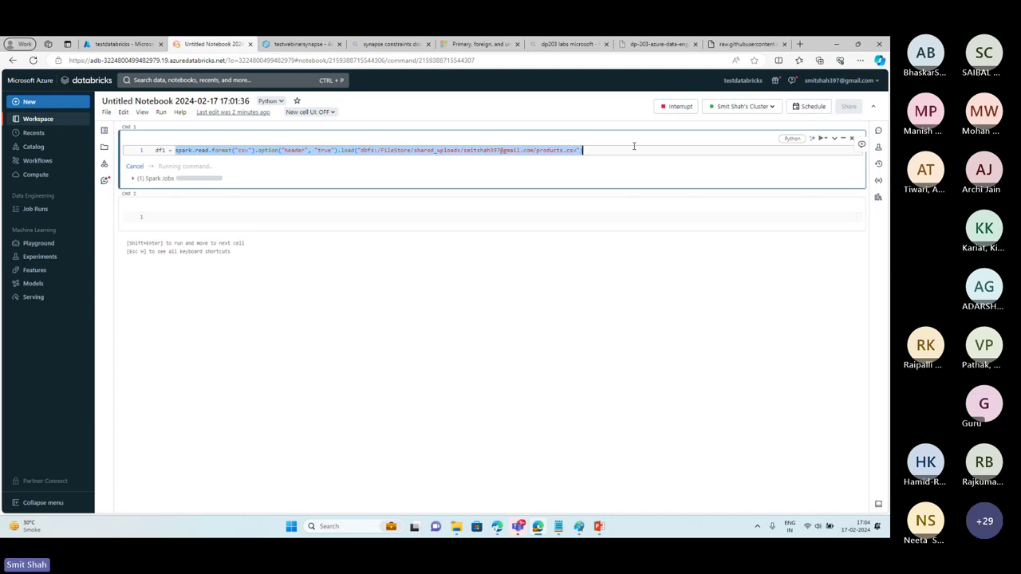
left_click(160, 150)
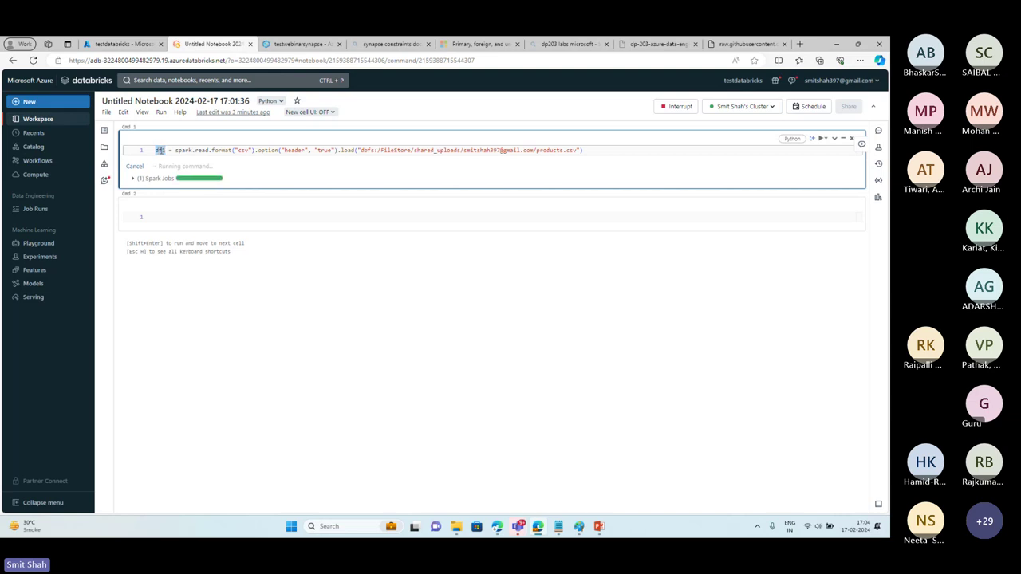
mouse_move(160, 150)
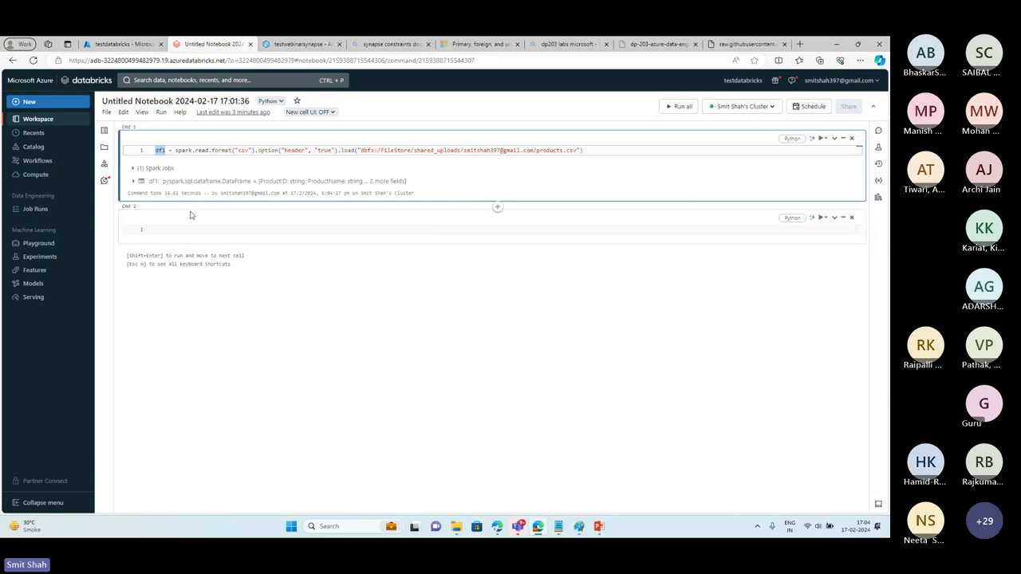
Enter df1.show() in the second cell and run it to list the top 20 rows.
left_click(173, 230)
type("df1")
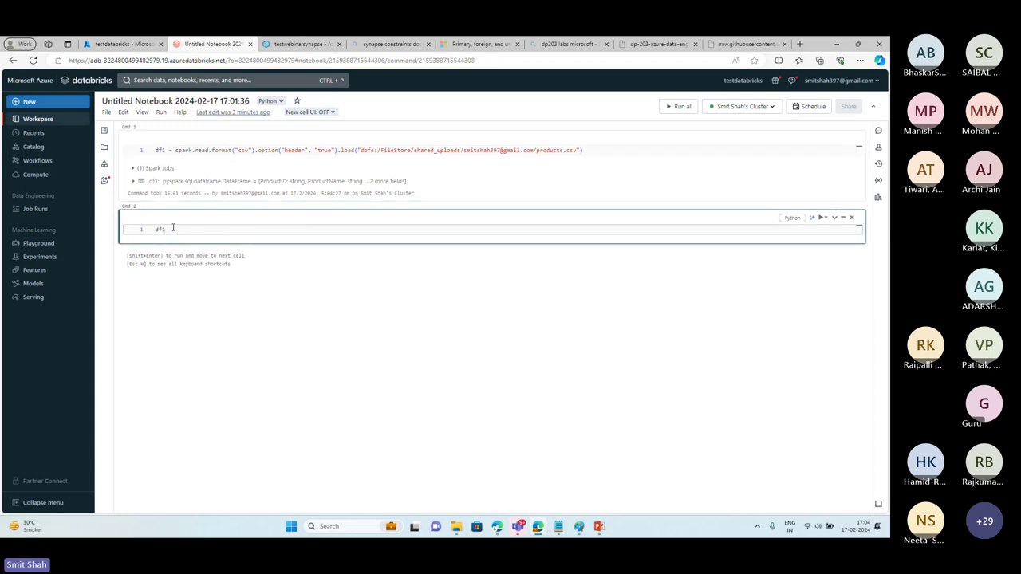
type(".show()")
key("shift+Return")
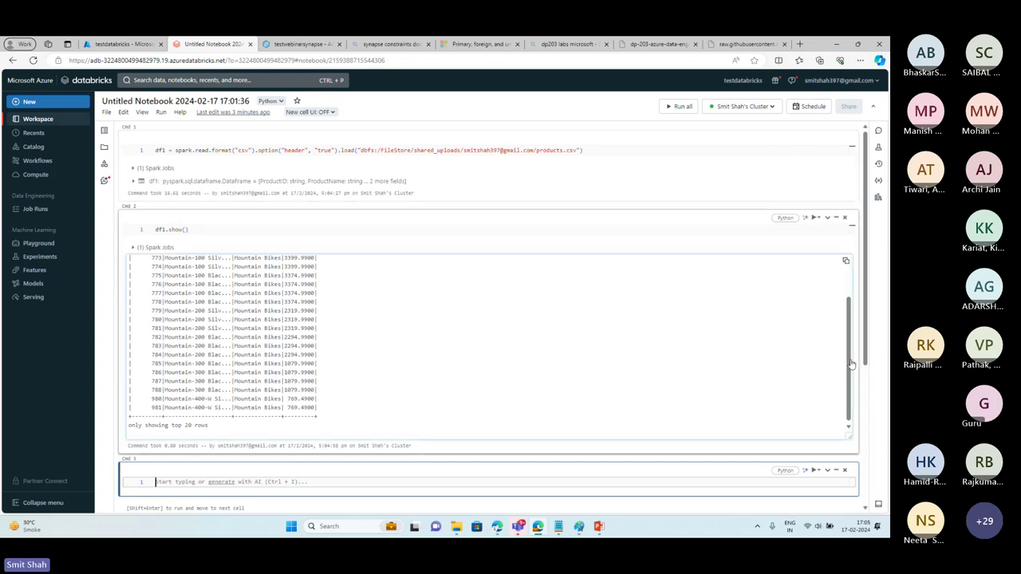
Highlight output rows and compare both cells' run times, including the first cell's 16.61 seconds.
left_click_drag(849, 400, 847, 340)
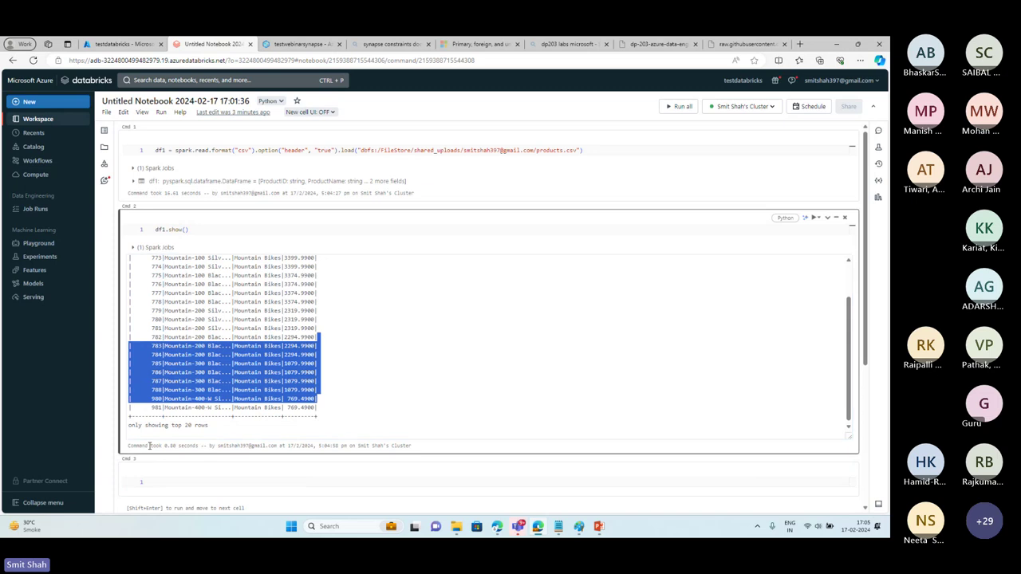
left_click_drag(162, 446, 197, 451)
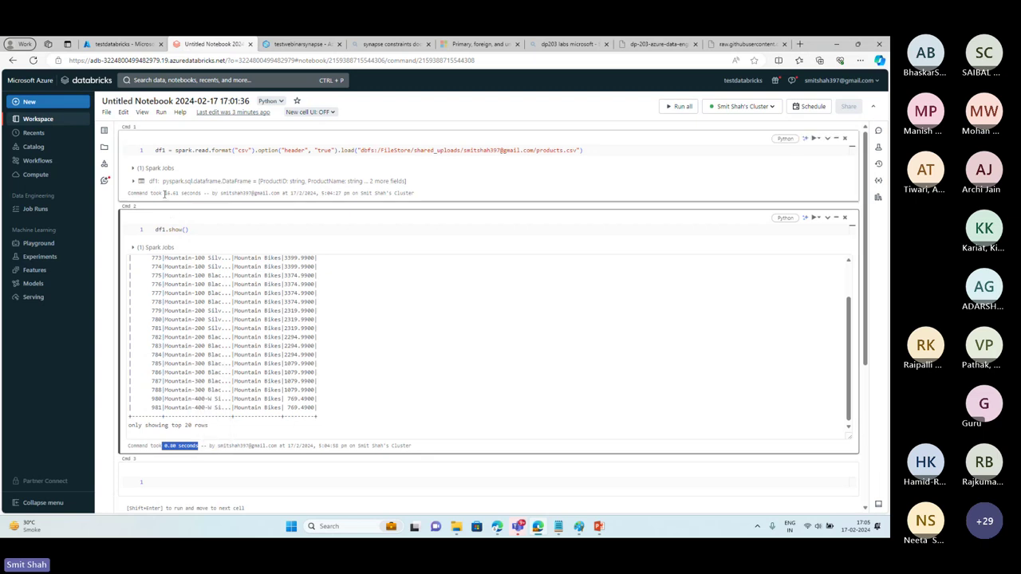
left_click_drag(163, 193, 203, 196)
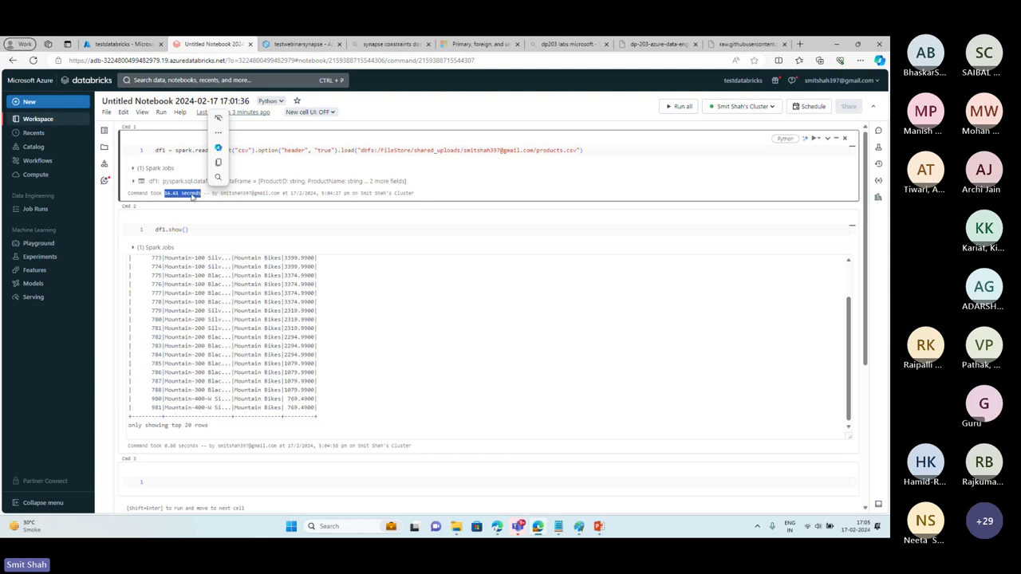
left_click(494, 208)
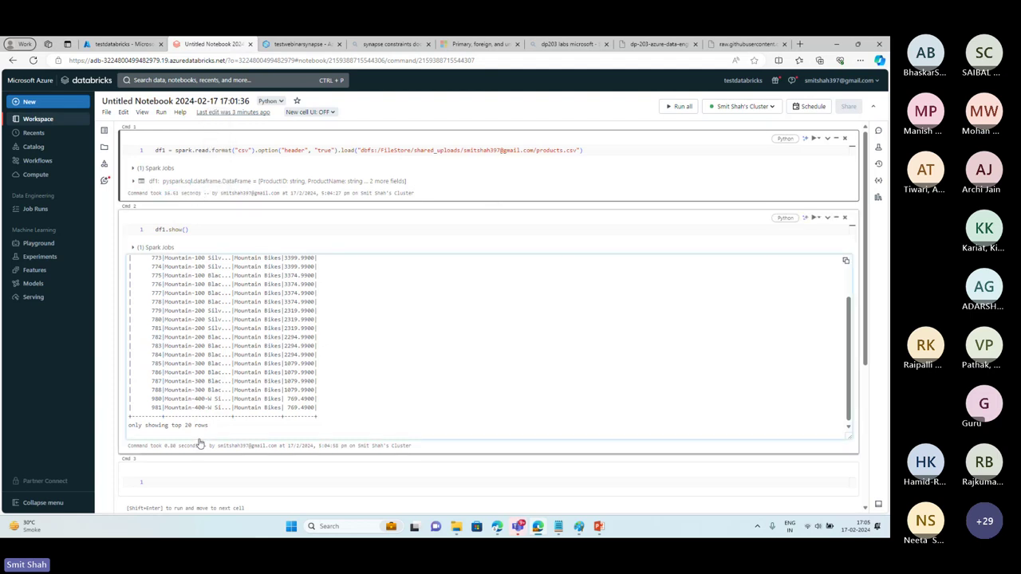
left_click_drag(163, 445, 196, 450)
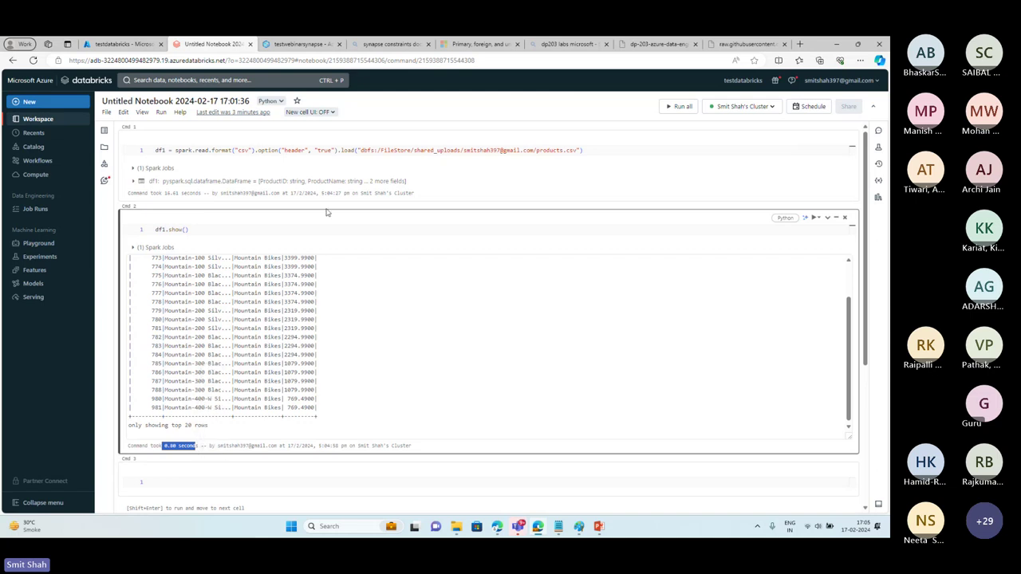
left_click(219, 232)
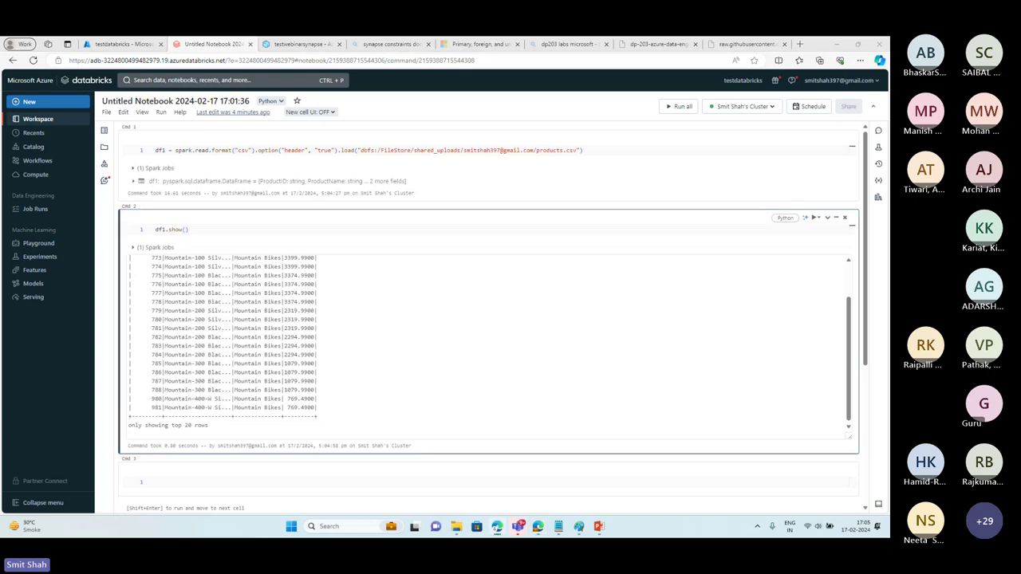
Begin the third cell with df1.write.saveAsTable, starting to type a 'products' table name.
left_click(207, 484)
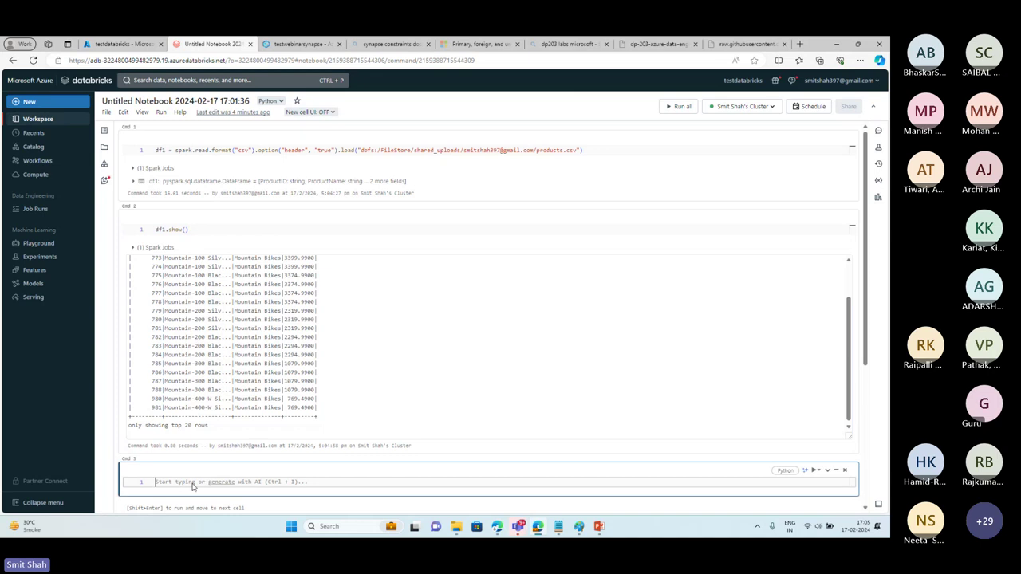
type("df1.")
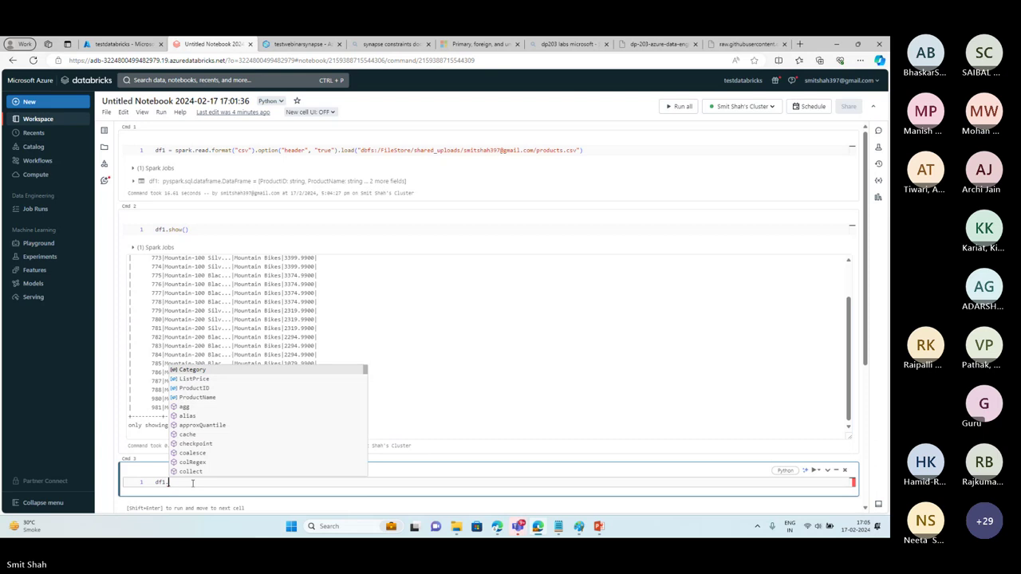
type("write")
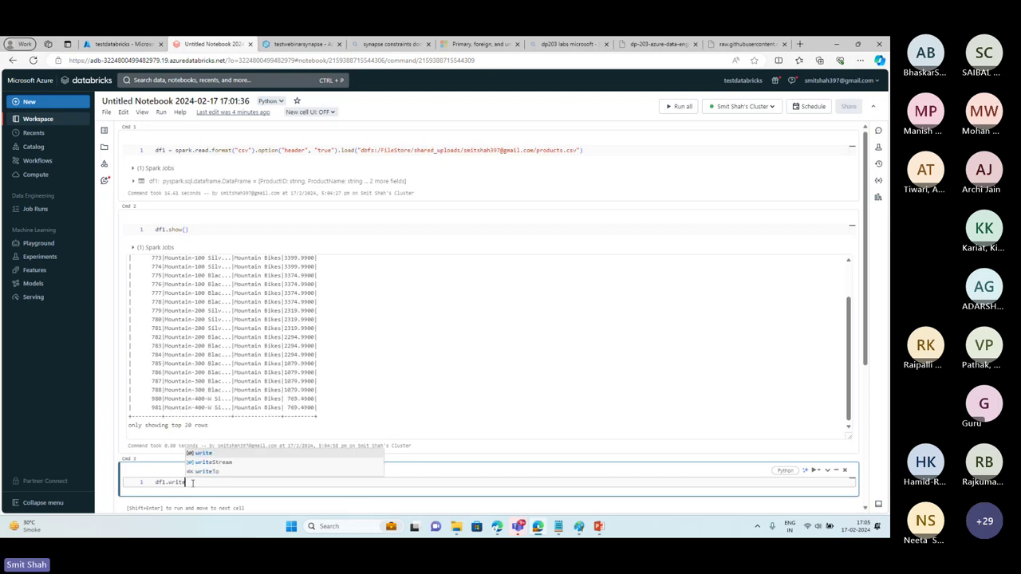
type(".save")
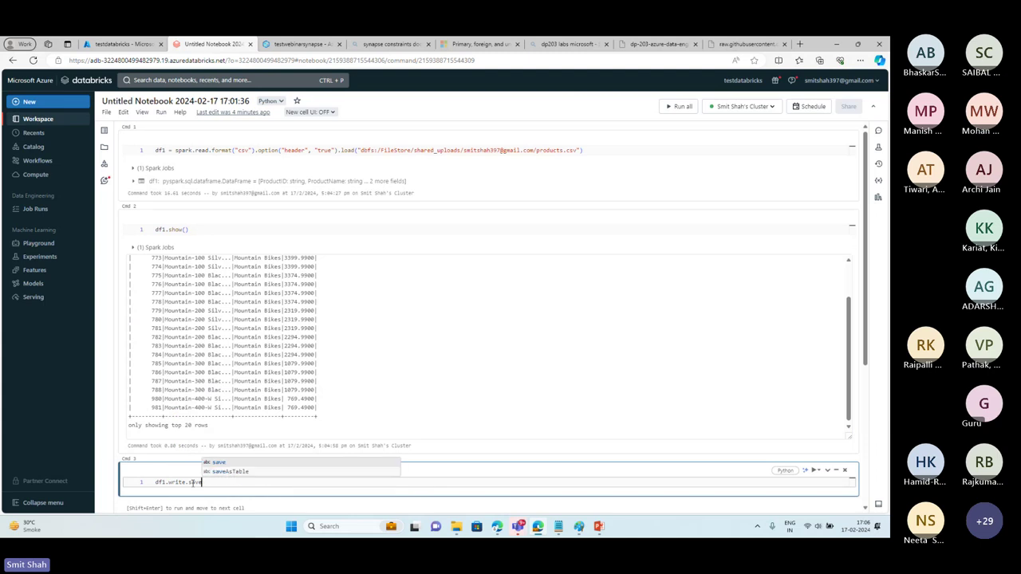
type("AsTable(")
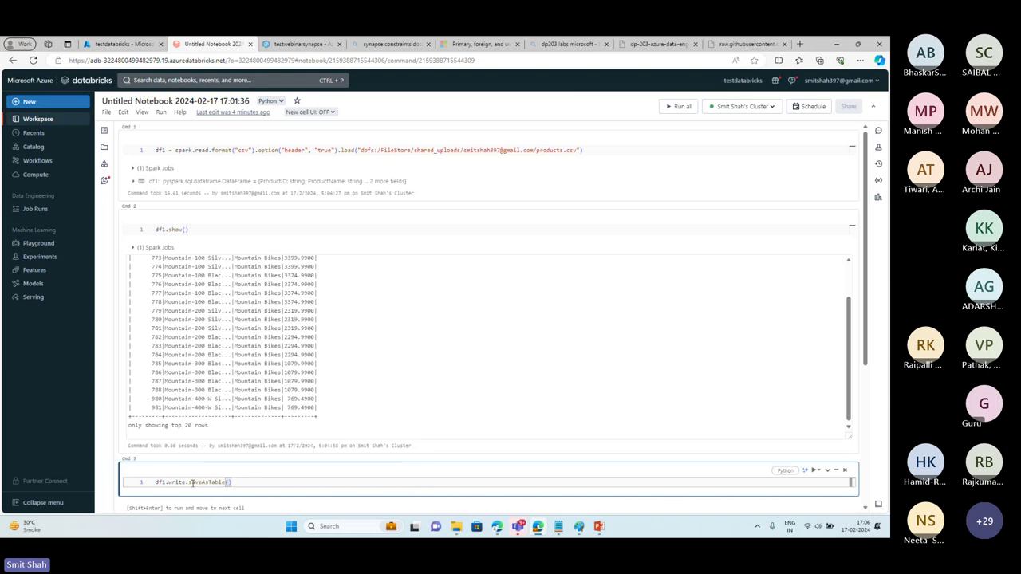
type("'")
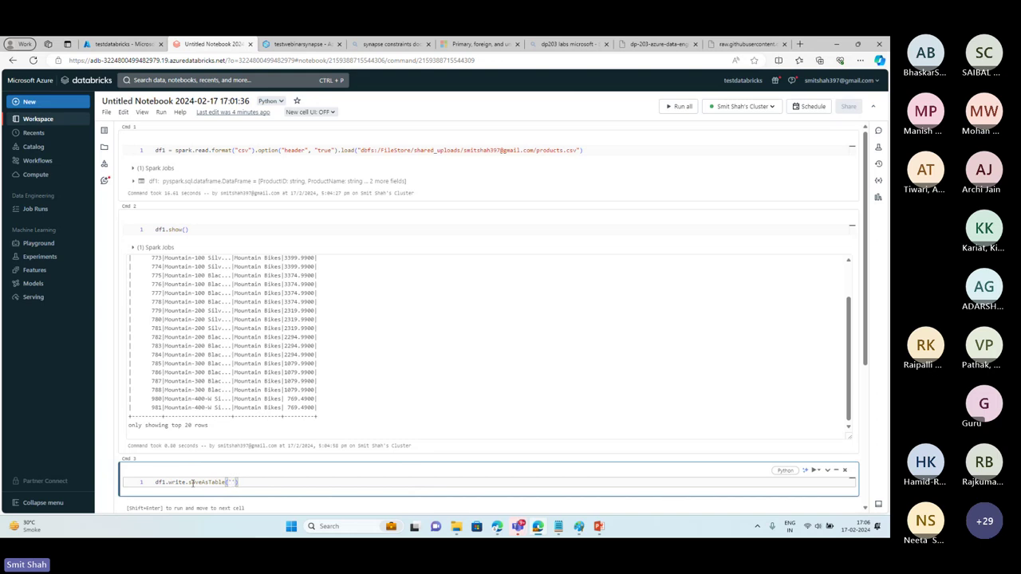